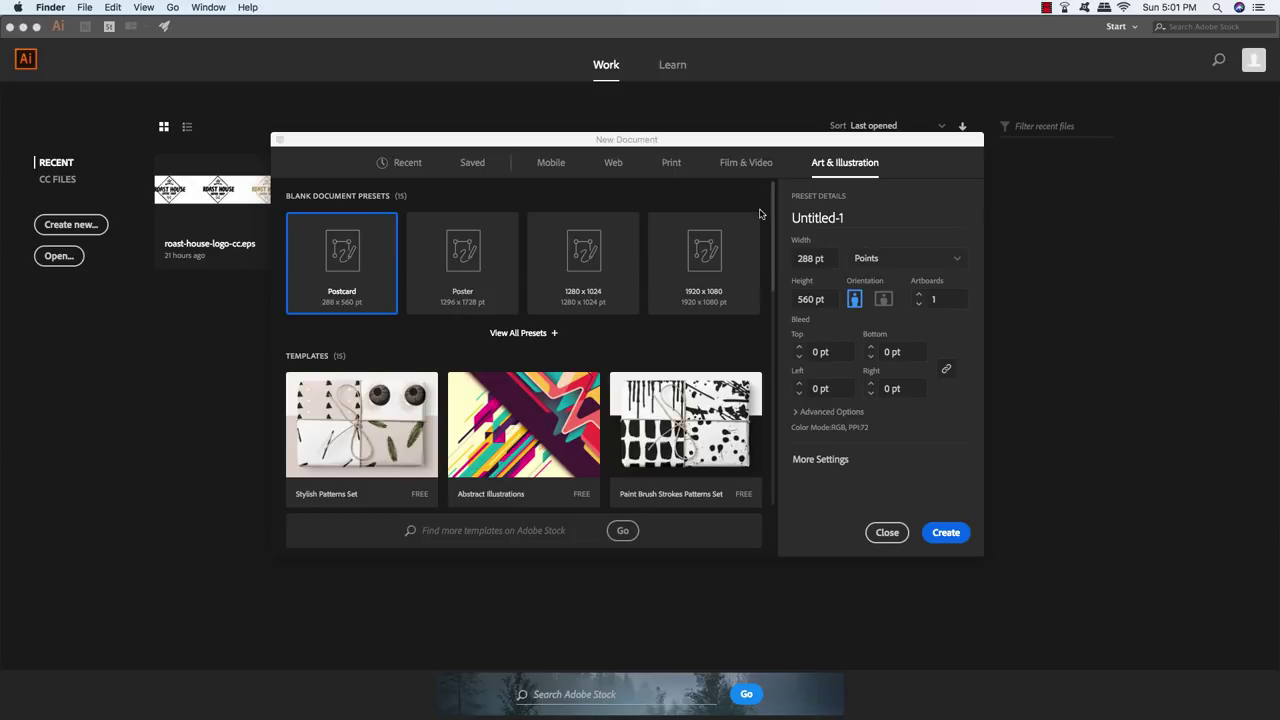
# Step: Name the new document roast-house-logo
pyautogui.click(679, 145)
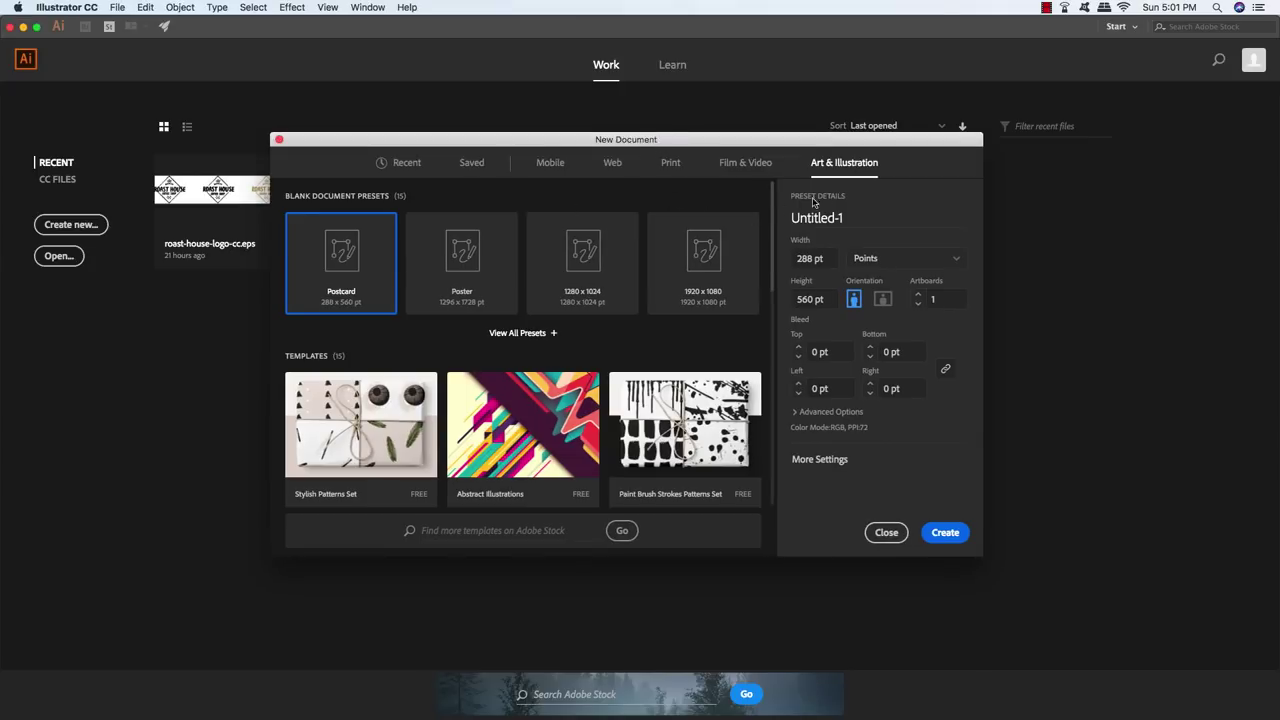
pyautogui.click(848, 217)
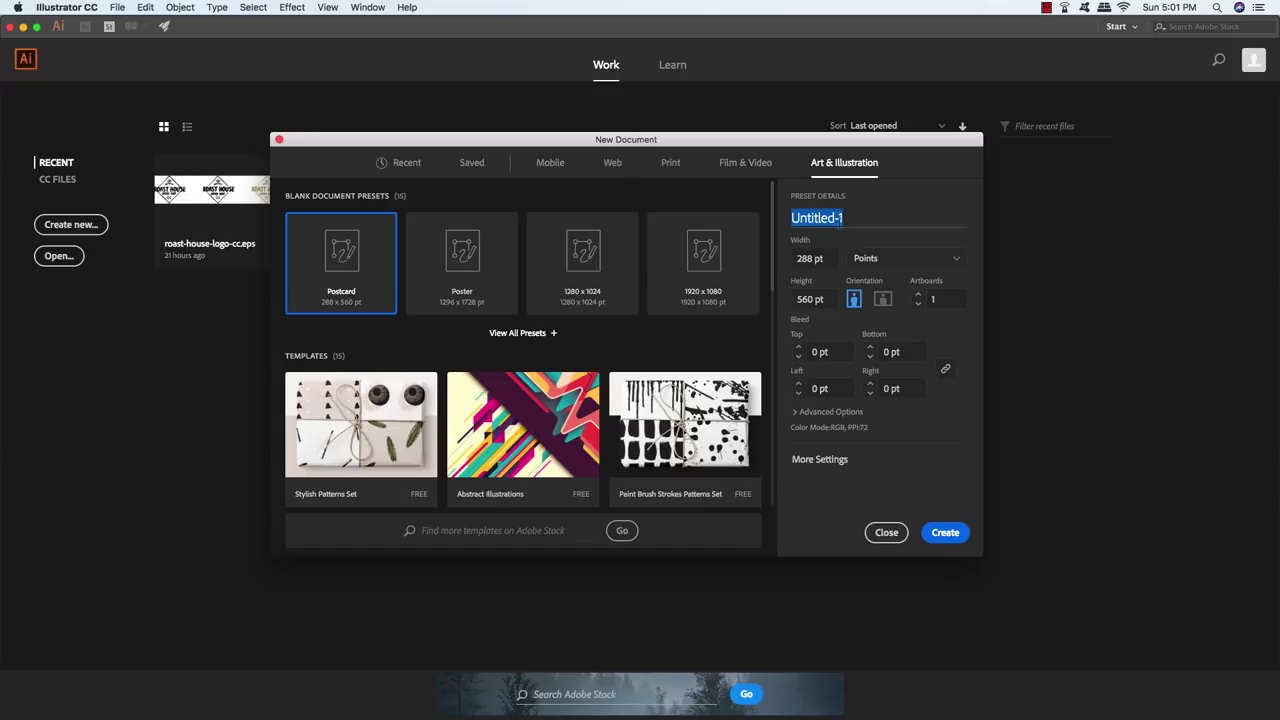
pyautogui.write('roa')
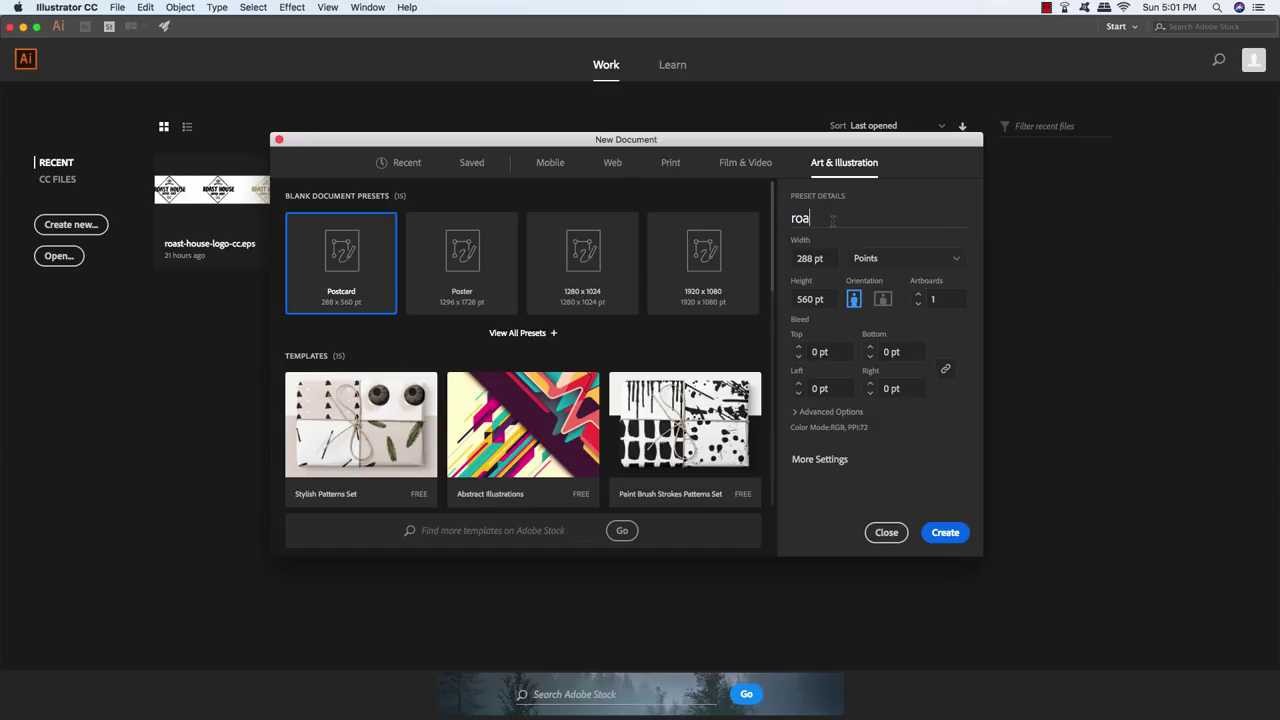
pyautogui.write('st-house-logo')
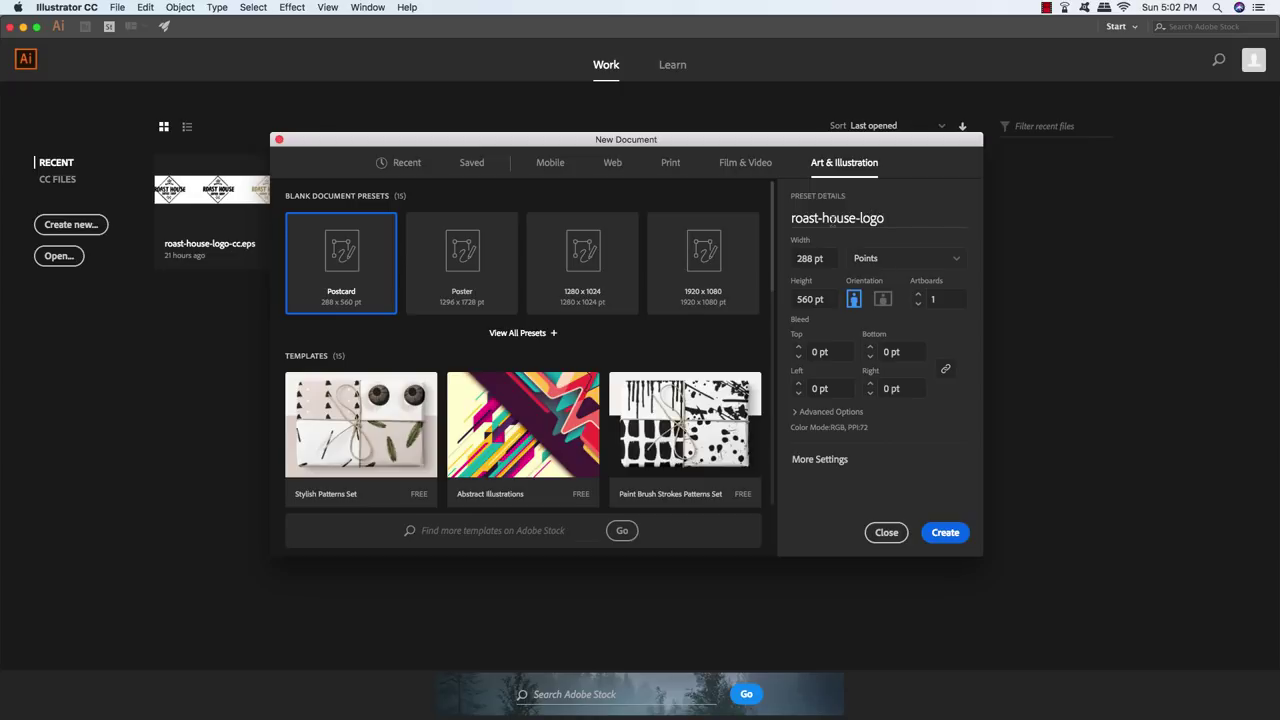
# Step: Set the document units to inches, the height to 4 in and two artboards, and create the document
pyautogui.click(893, 262)
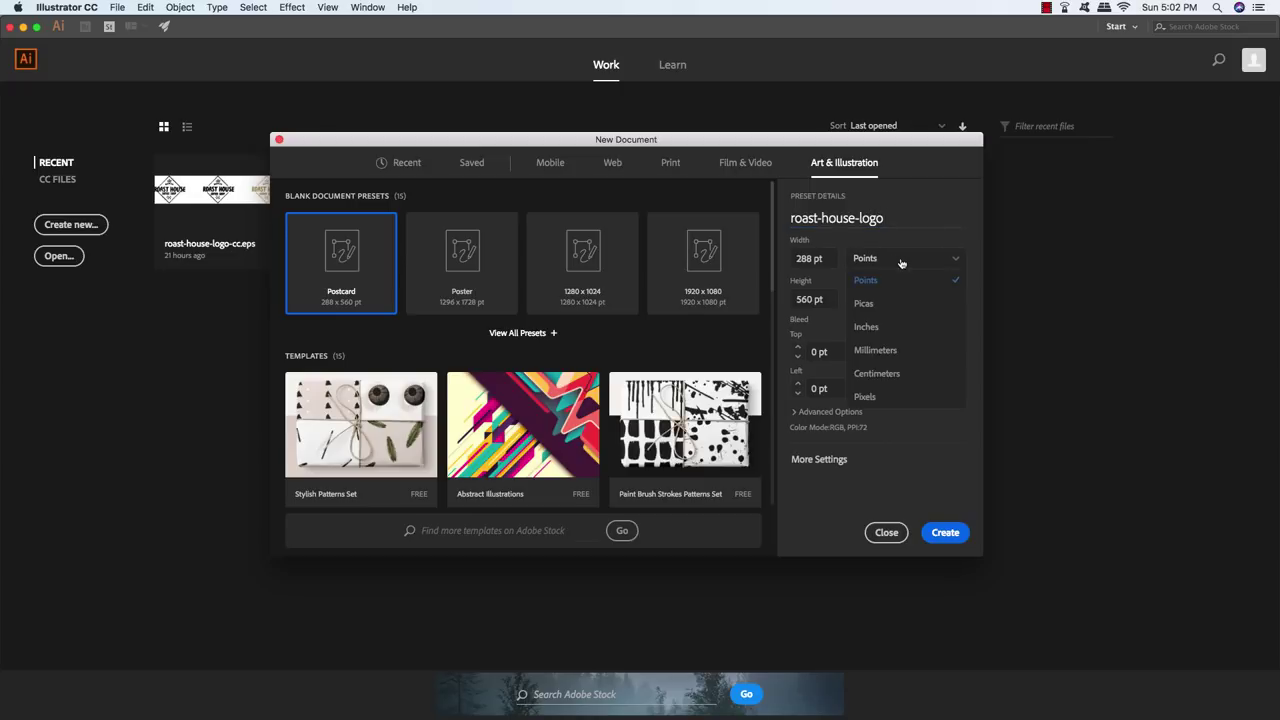
pyautogui.click(862, 326)
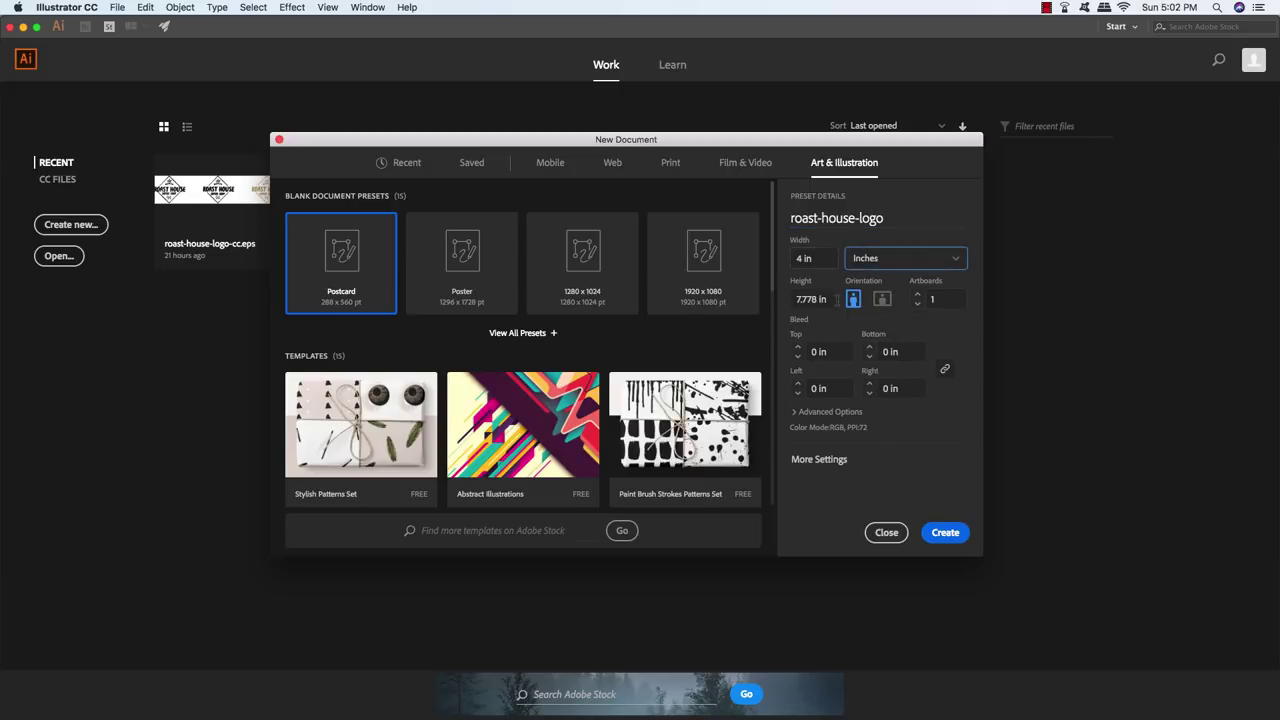
pyautogui.click(812, 299)
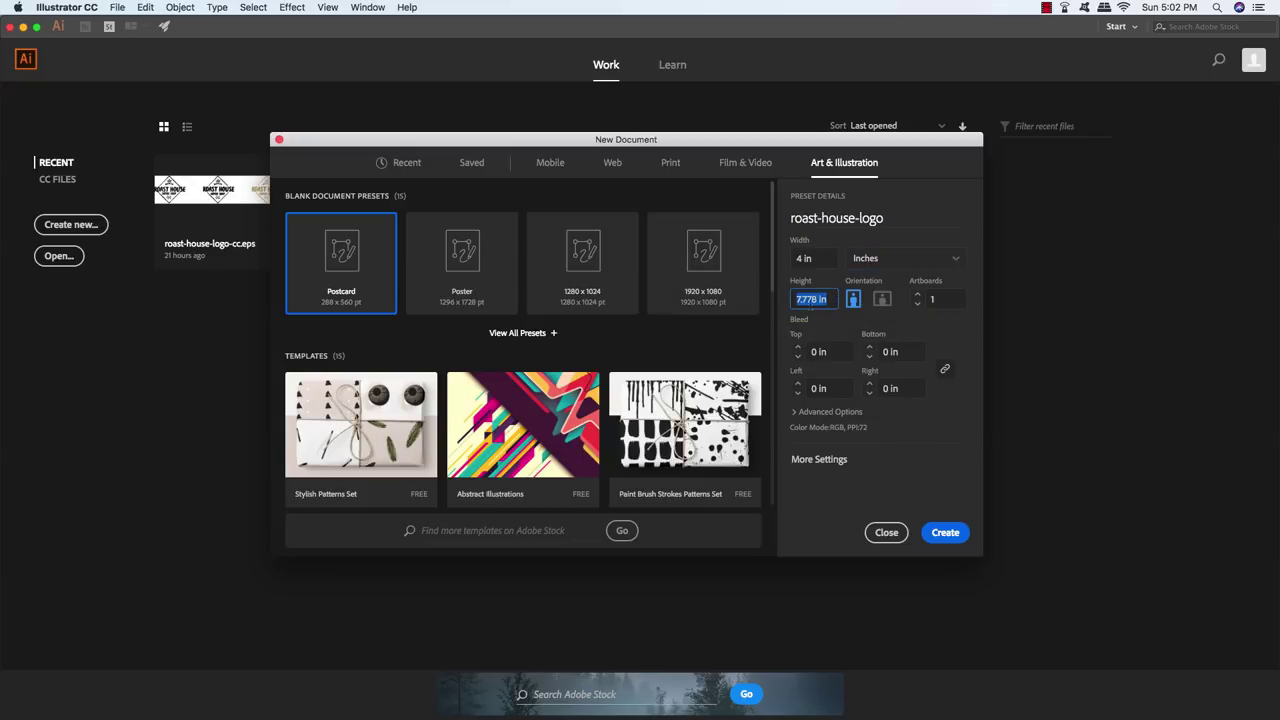
pyautogui.write('4')
pyautogui.click(918, 296)
pyautogui.click(948, 533)
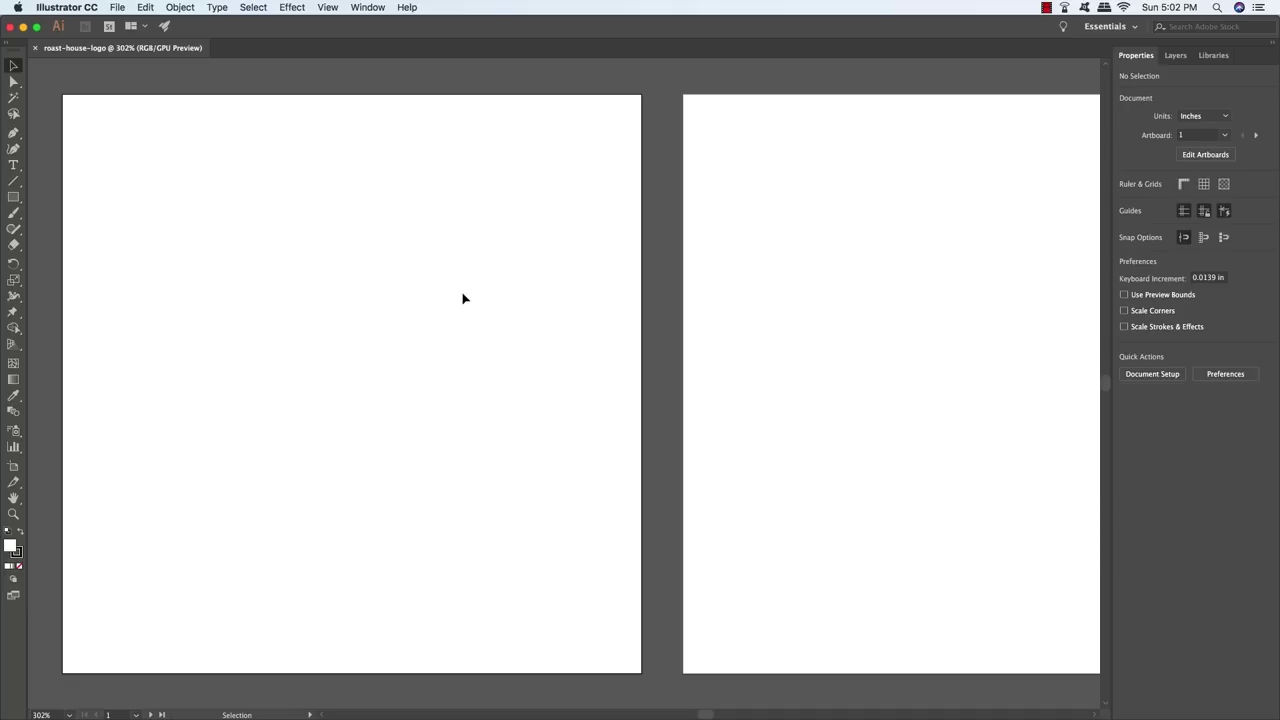
# Step: Open Frame_CC.eps from the 7th Avenue Designs folder
pyautogui.press('super+minus')
pyautogui.press('super+minus')
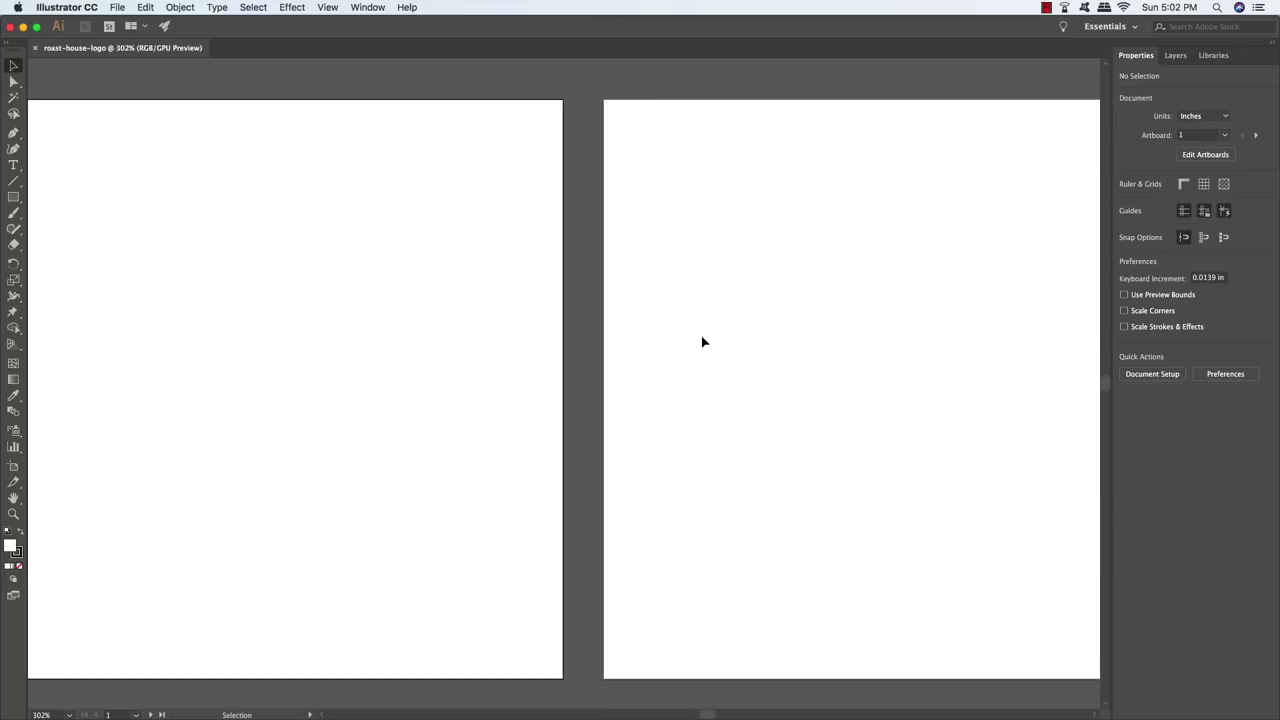
pyautogui.hscroll(2, 671, 349)
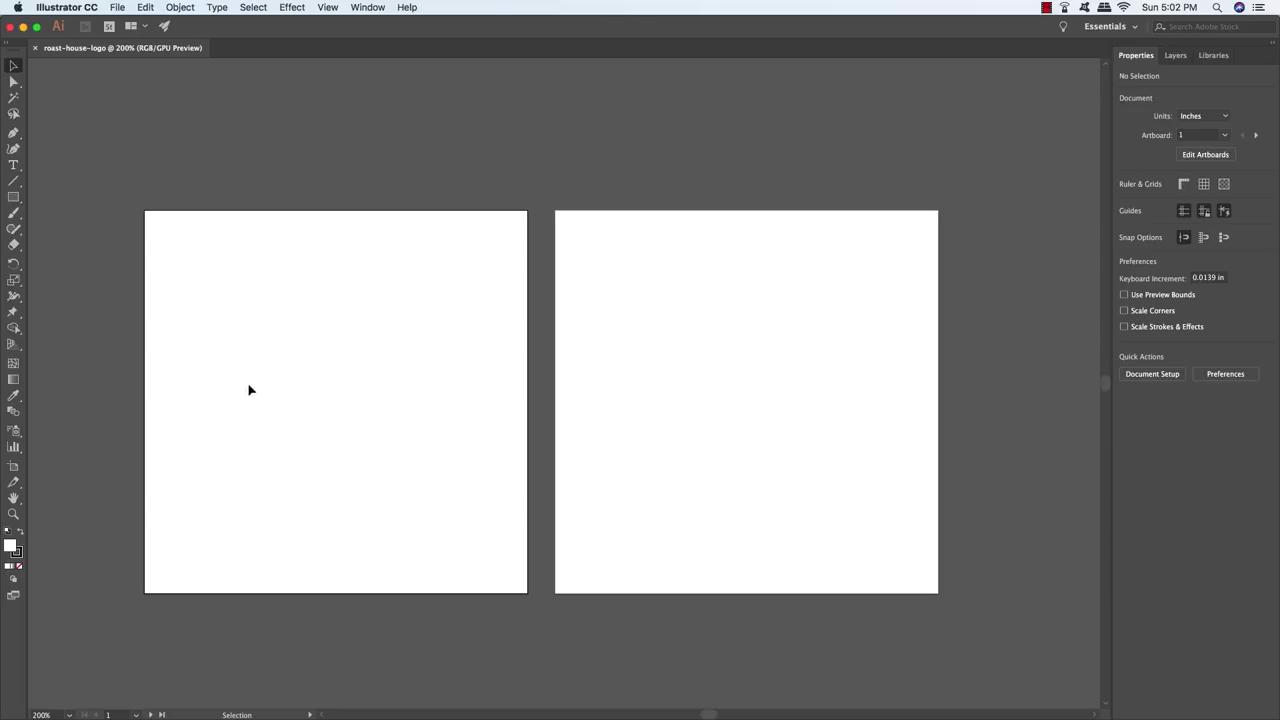
pyautogui.scroll(-1, 250, 391)
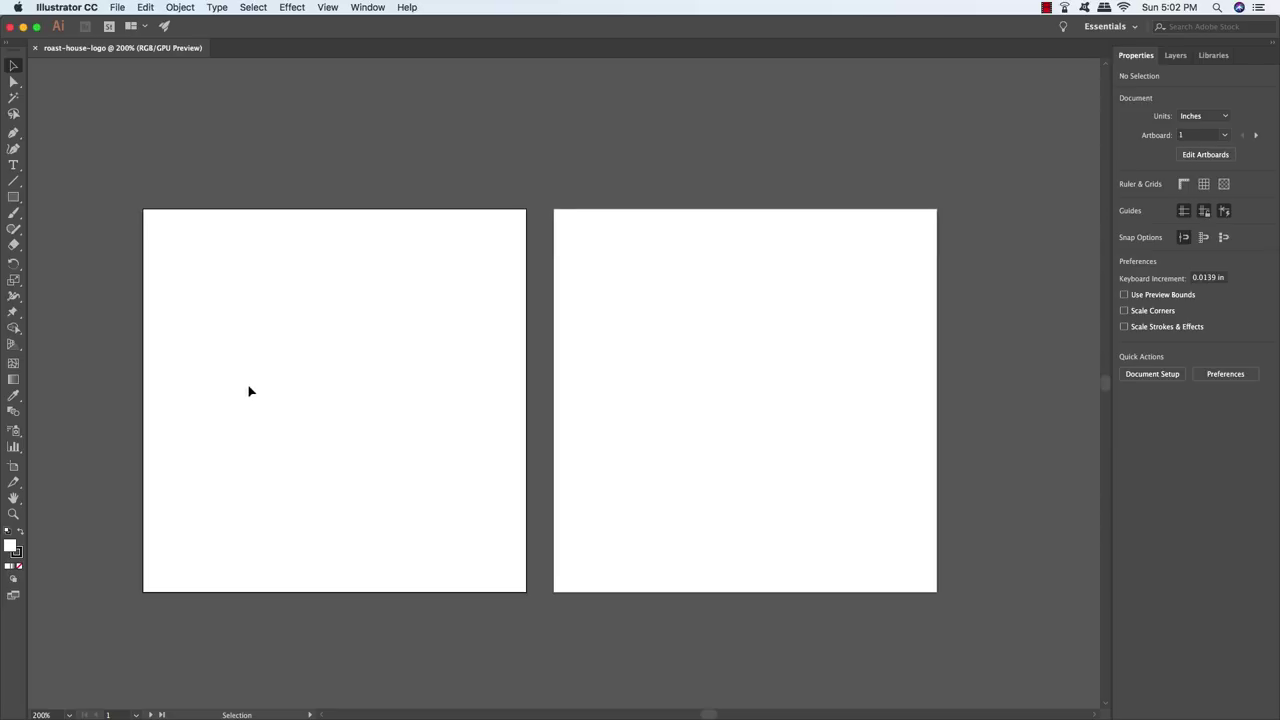
pyautogui.press('a')
pyautogui.press('super+o')
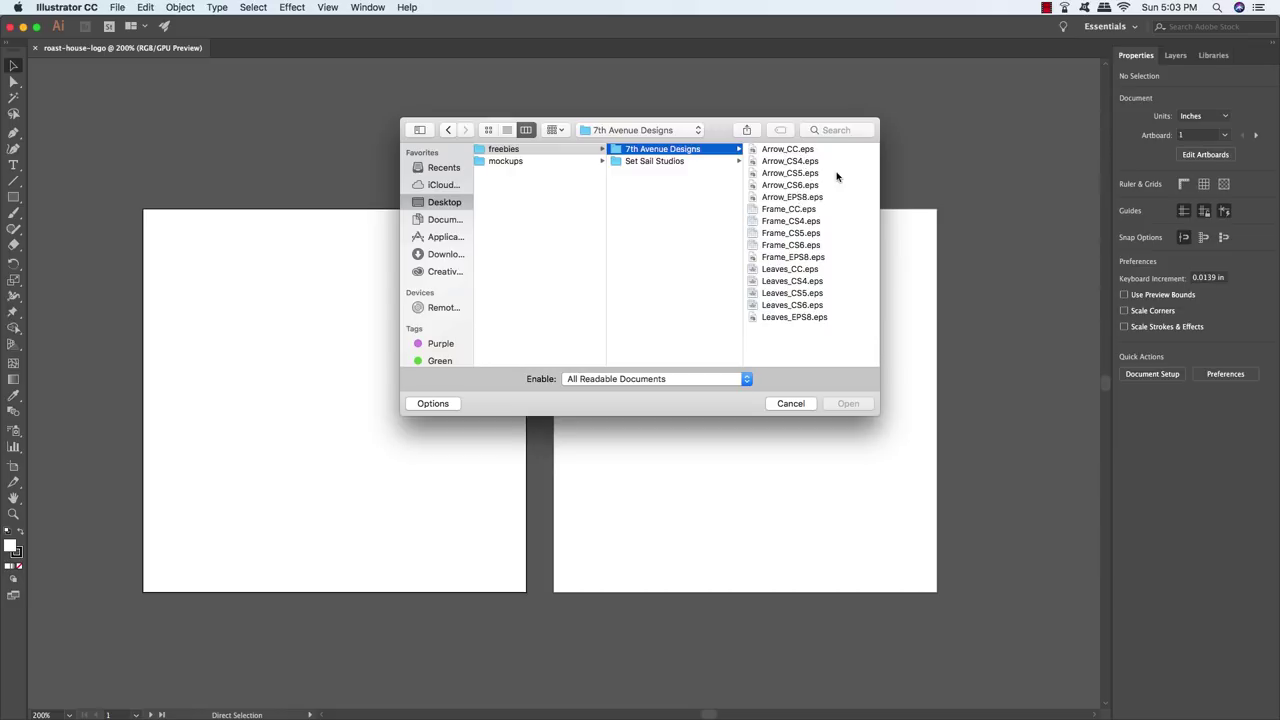
pyautogui.click(786, 150)
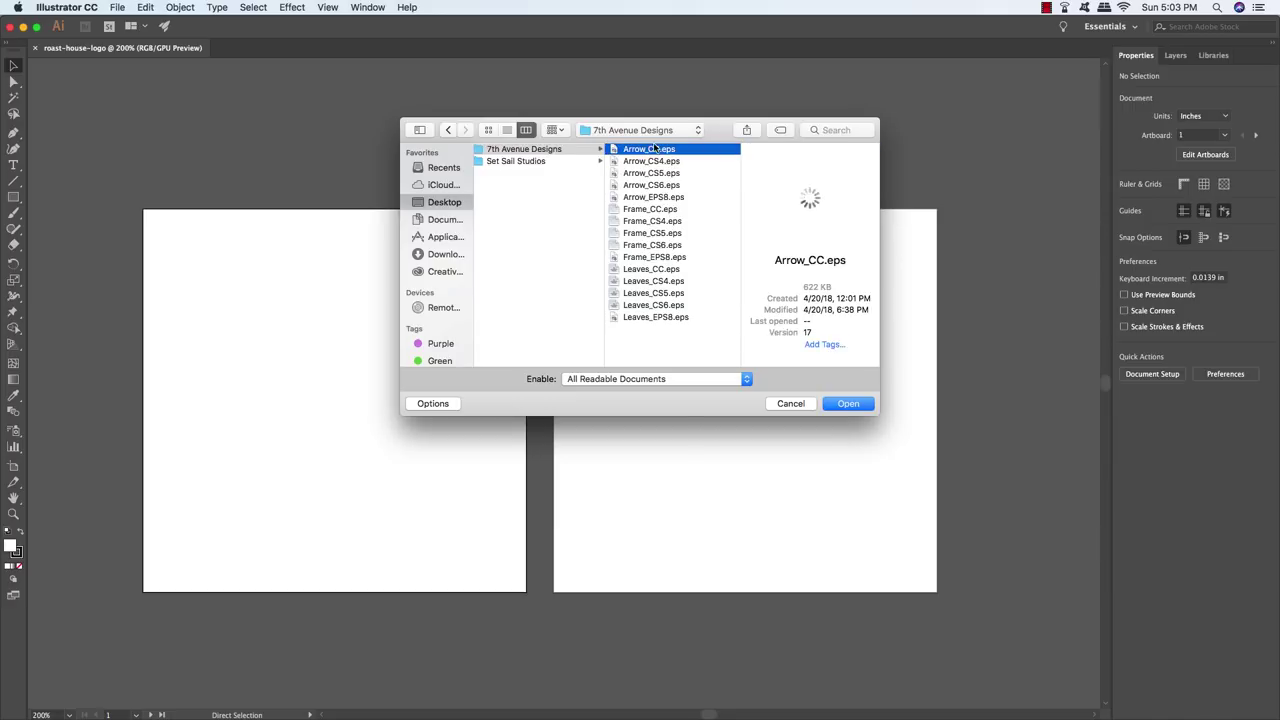
pyautogui.click(632, 209)
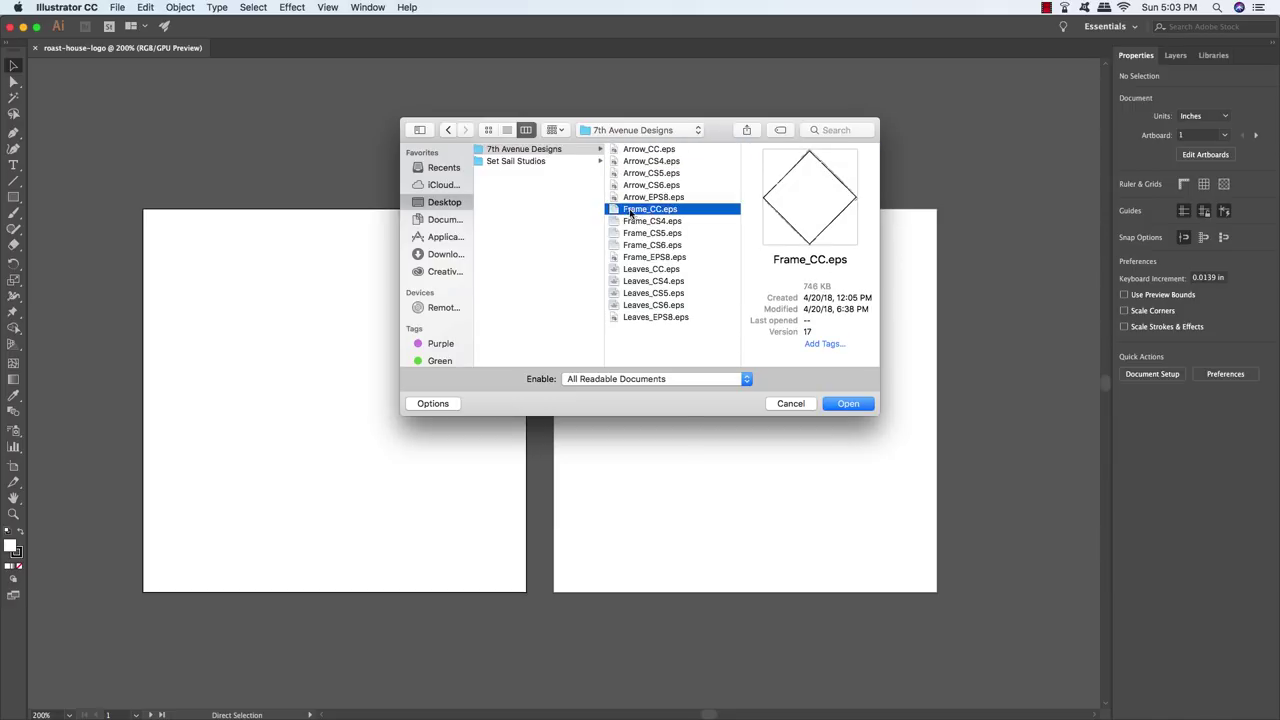
pyautogui.click(850, 404)
pyautogui.click(846, 408)
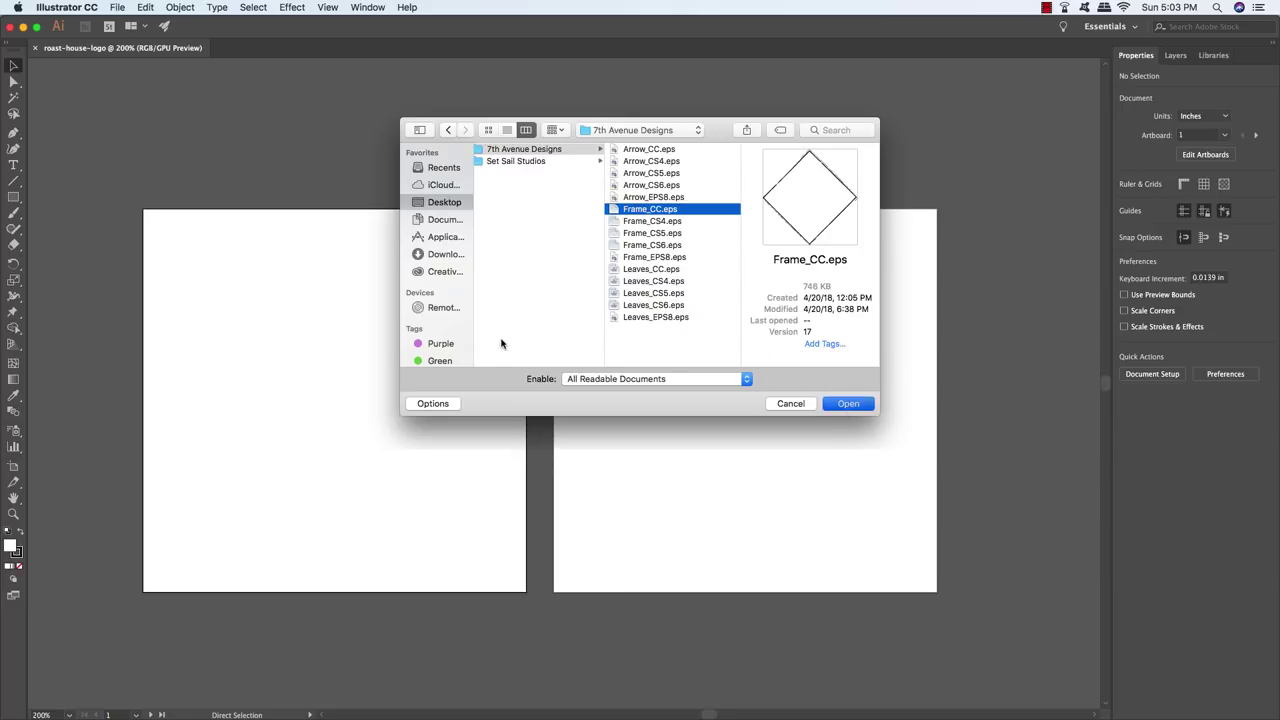
pyautogui.hscroll(5, 746, 386)
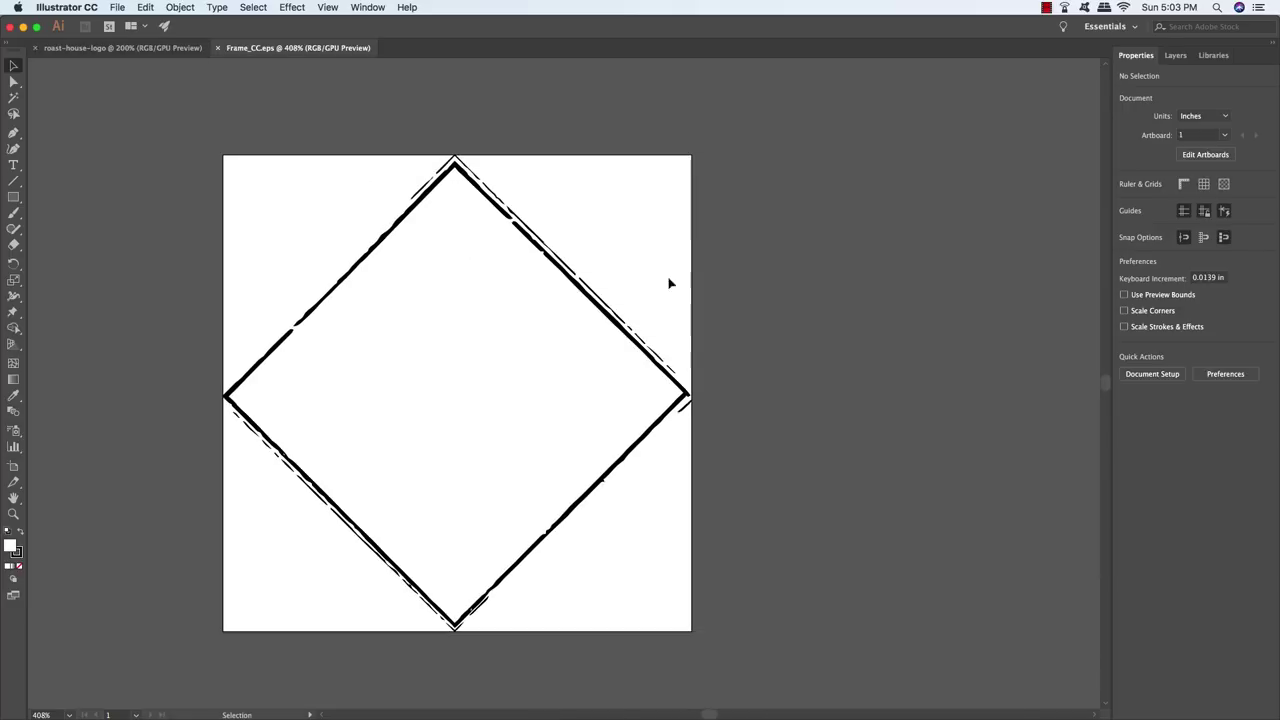
# Step: Cut the diamond frame artwork out of Frame_CC.eps, close that file, and paste the frame into the roast-house-logo document
pyautogui.press('a')
pyautogui.press('v')
pyautogui.press('super+a')
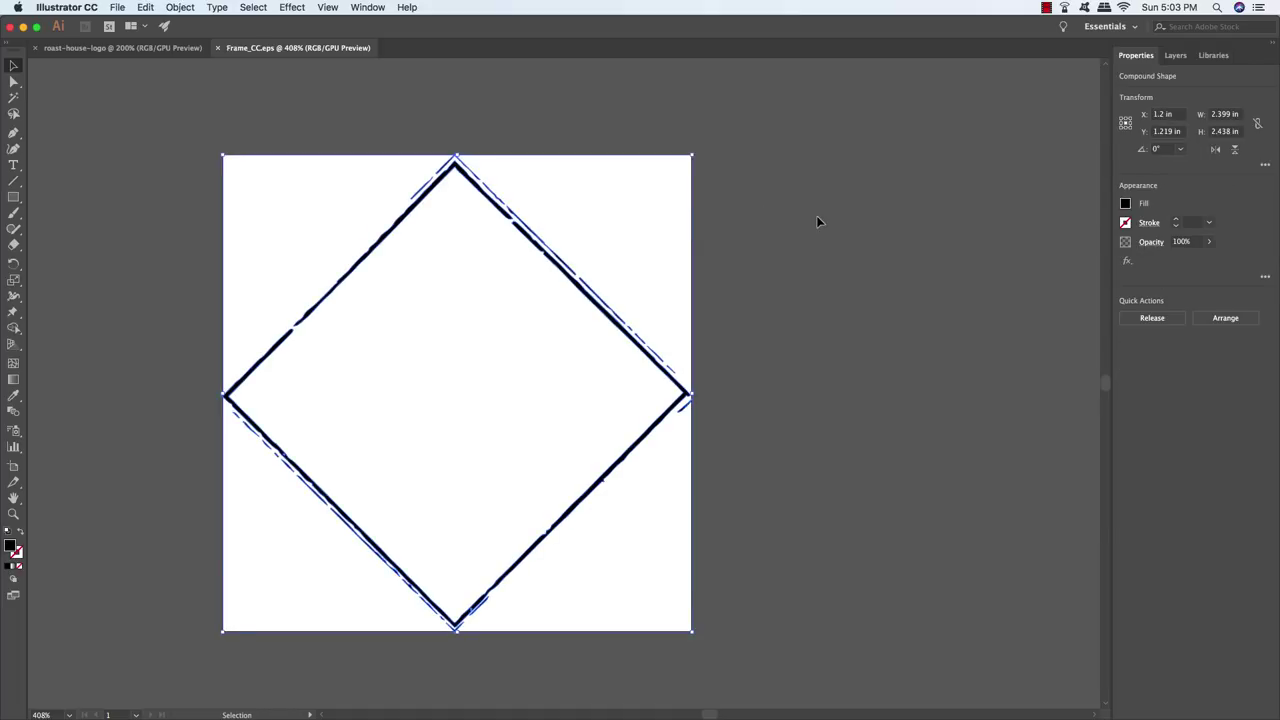
pyautogui.press('Delete')
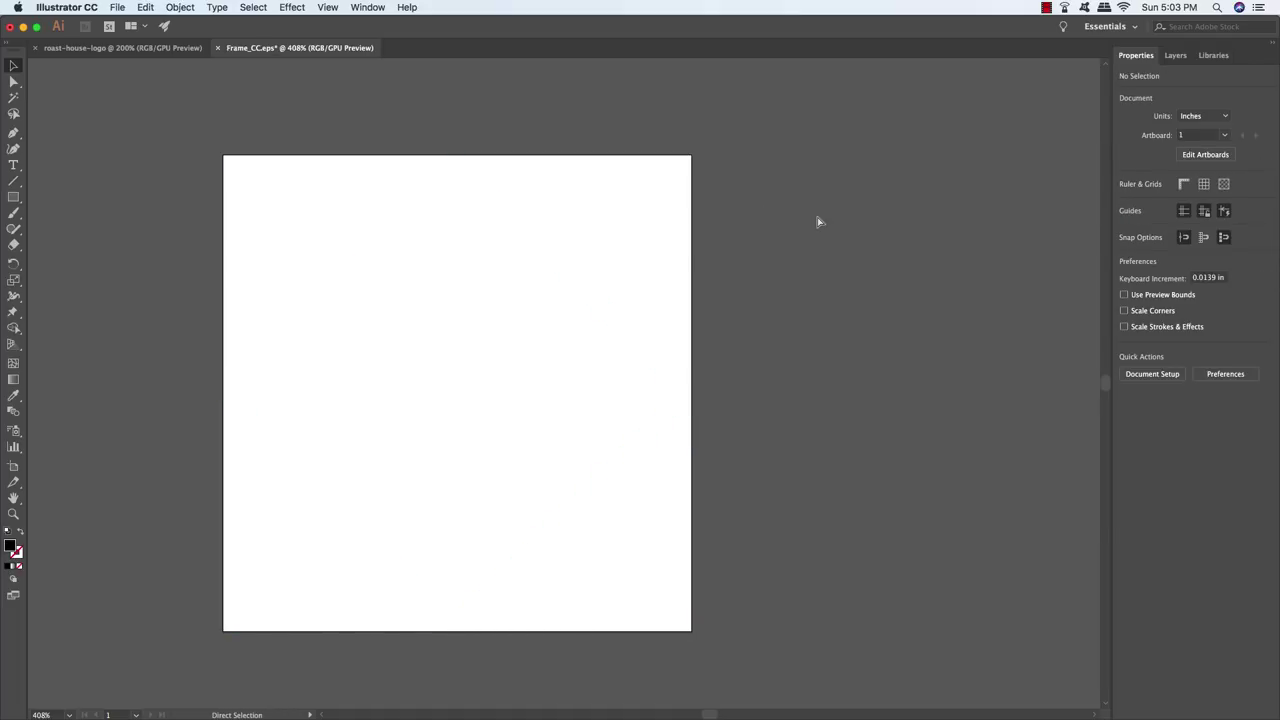
pyautogui.press('super+w')
pyautogui.click(644, 401)
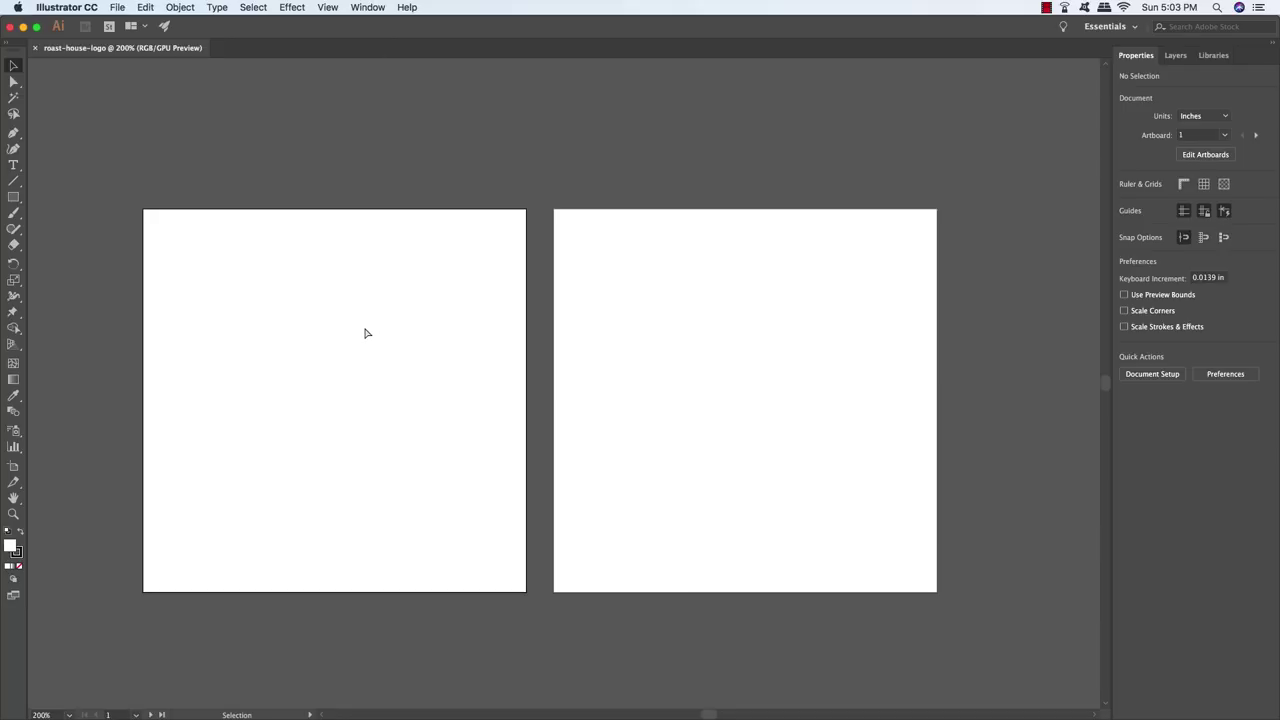
pyautogui.press('super+f')
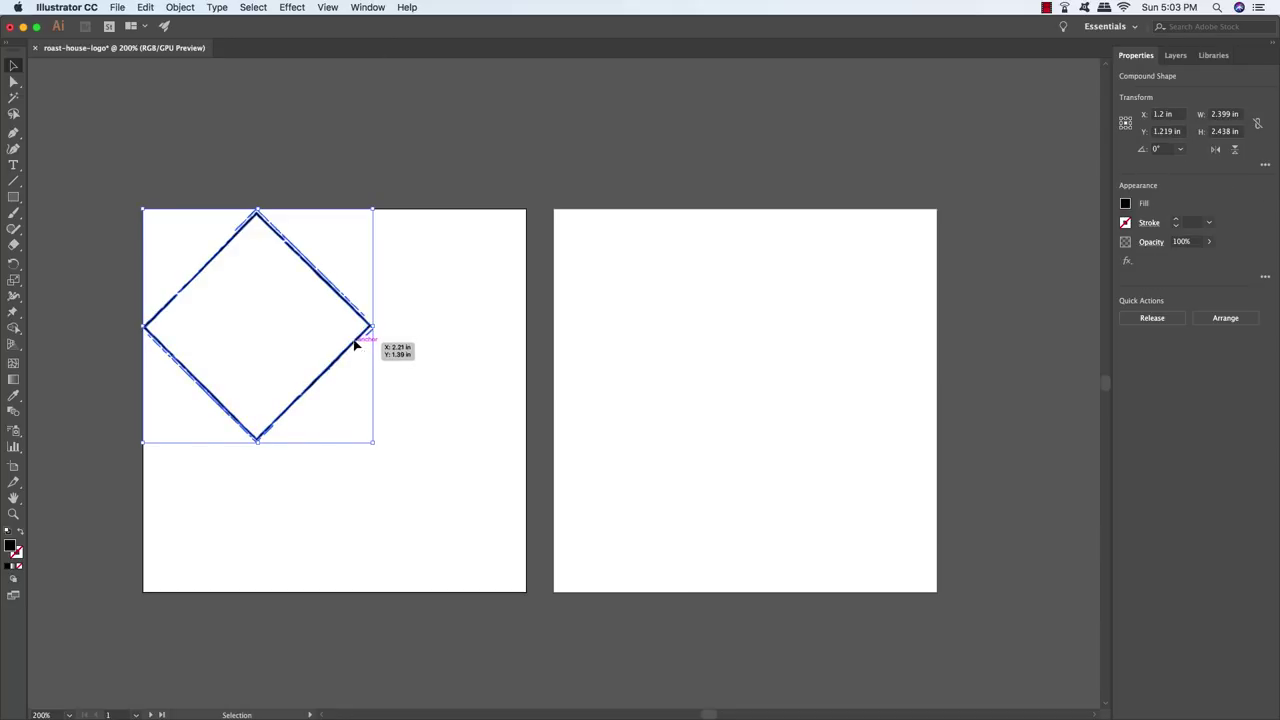
# Step: Move the diamond frame to about the center of the first artboard and check whether Smart Guides are enabled
pyautogui.moveTo(355, 343); pyautogui.dragTo(446, 423)
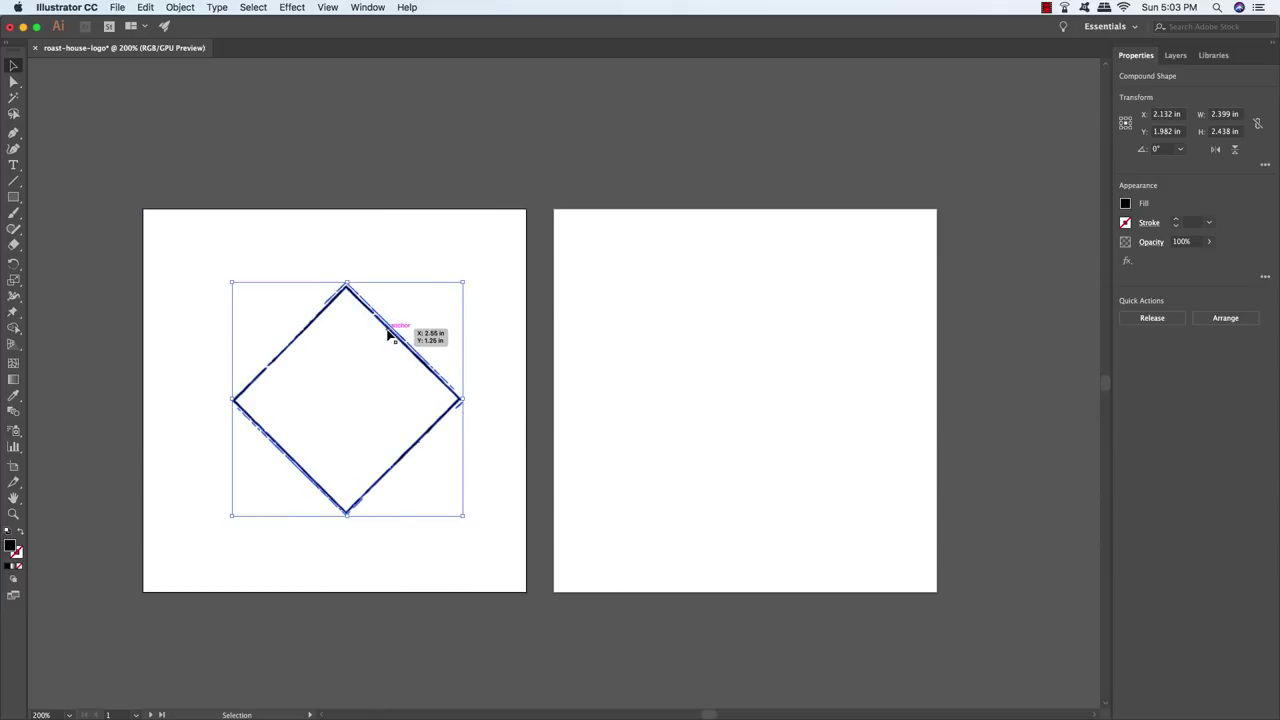
pyautogui.moveTo(386, 335); pyautogui.dragTo(368, 330)
pyautogui.click(506, 269)
pyautogui.click(297, 423)
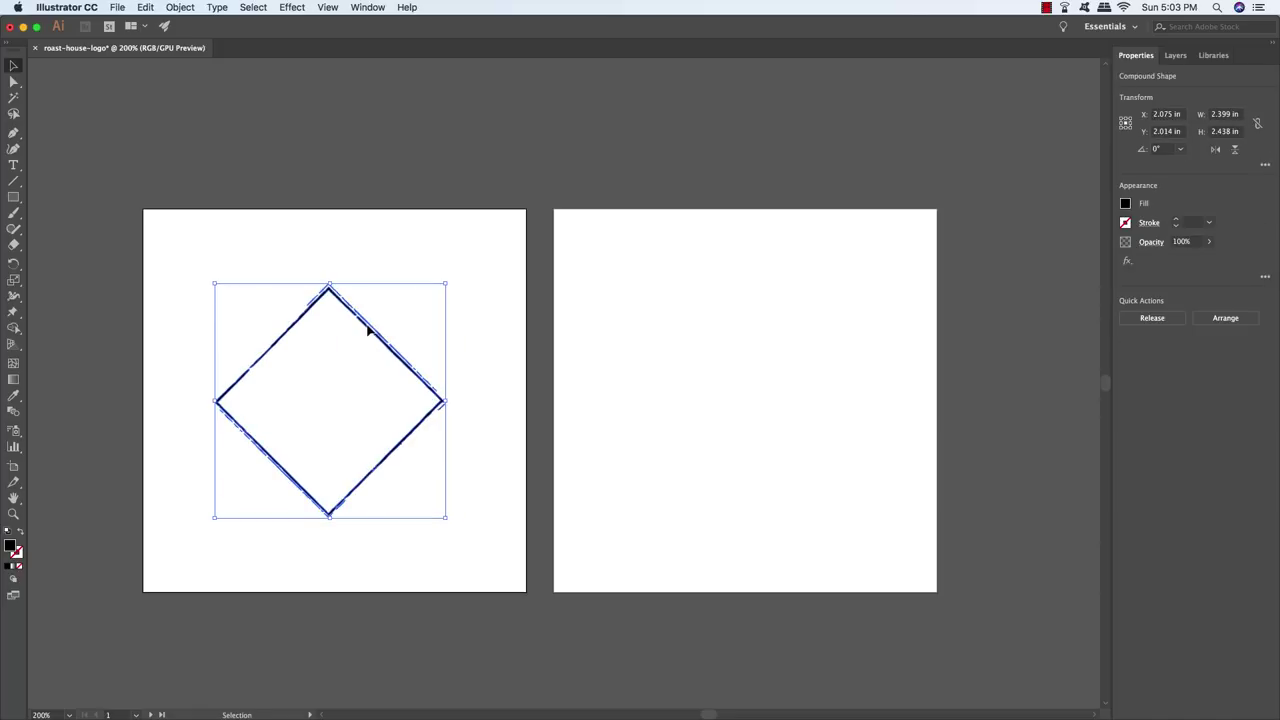
pyautogui.click(448, 237)
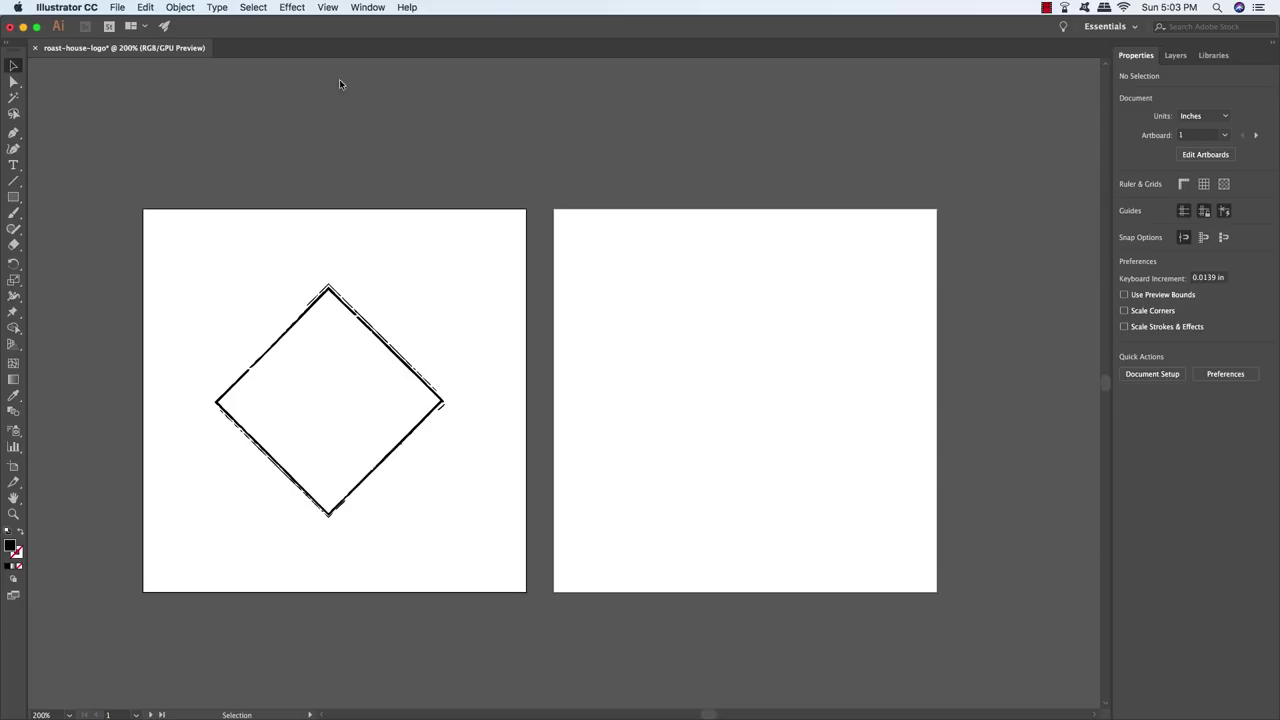
pyautogui.click(327, 7)
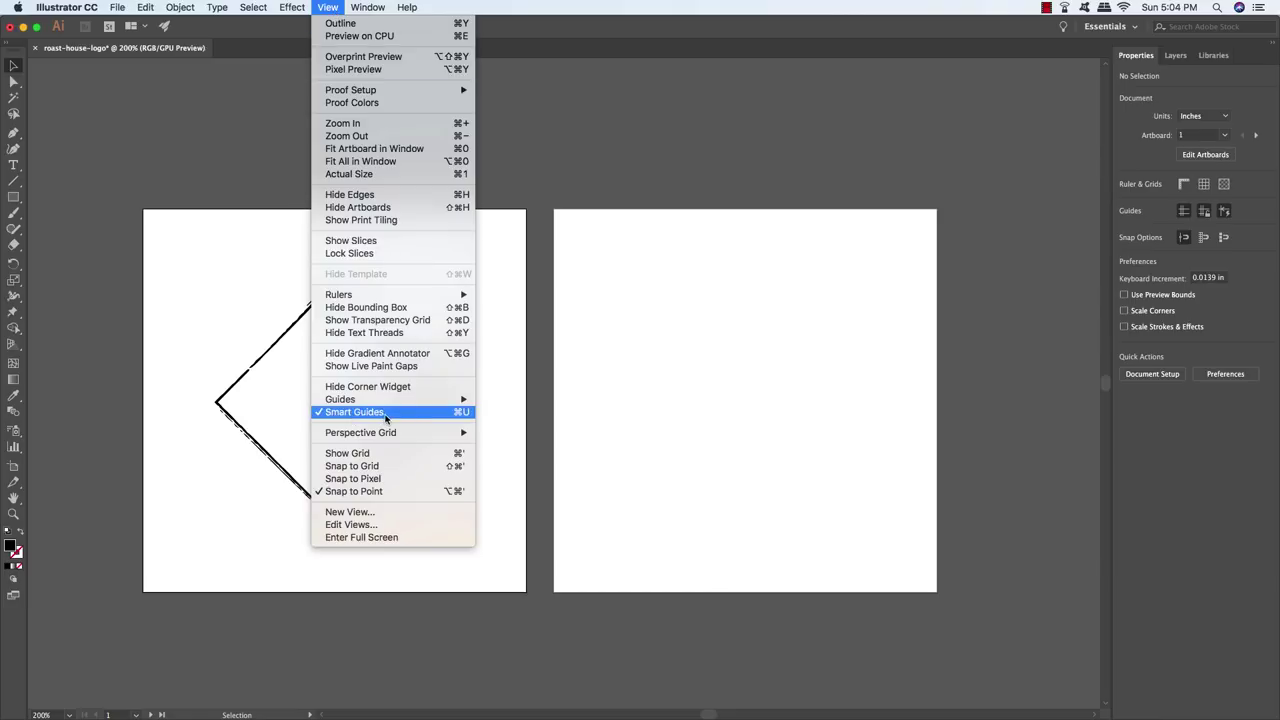
pyautogui.click(497, 391)
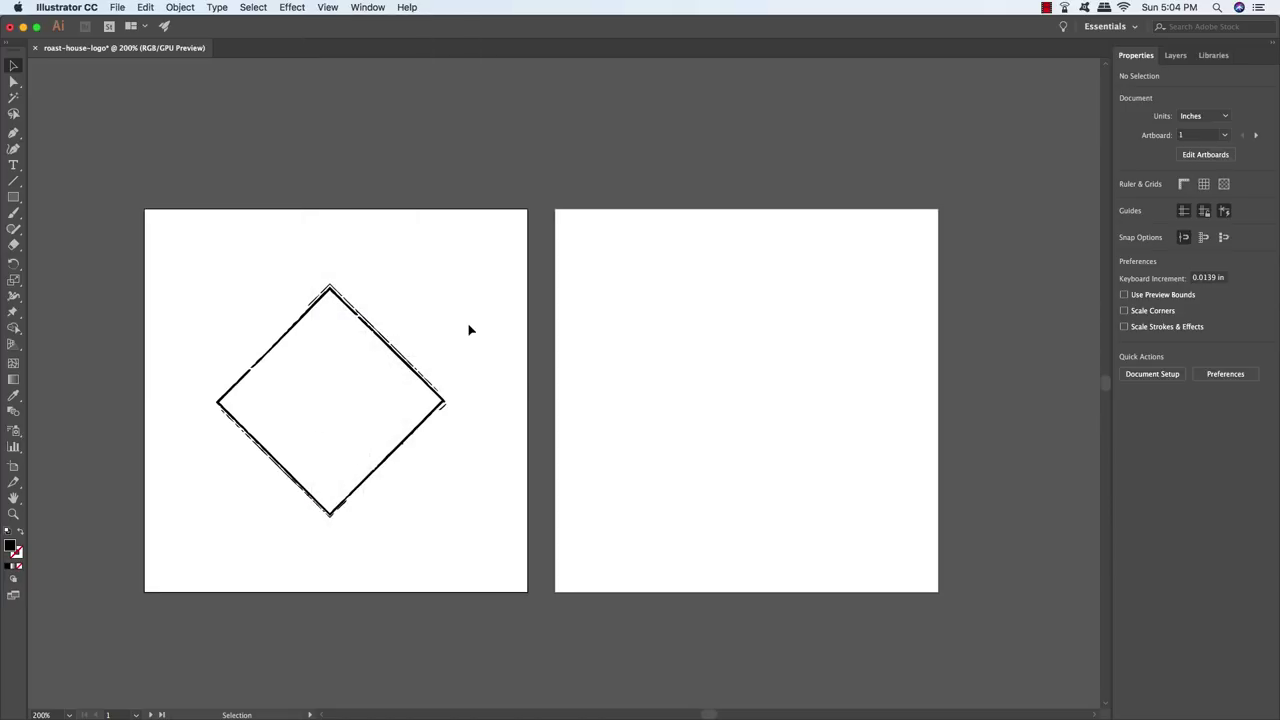
# Step: Show the Character settings and place them clear of the diamond, over the first artboard's upper-left corner
pyautogui.press('super+equal')
pyautogui.moveTo(434, 334); pyautogui.dragTo(485, 363)
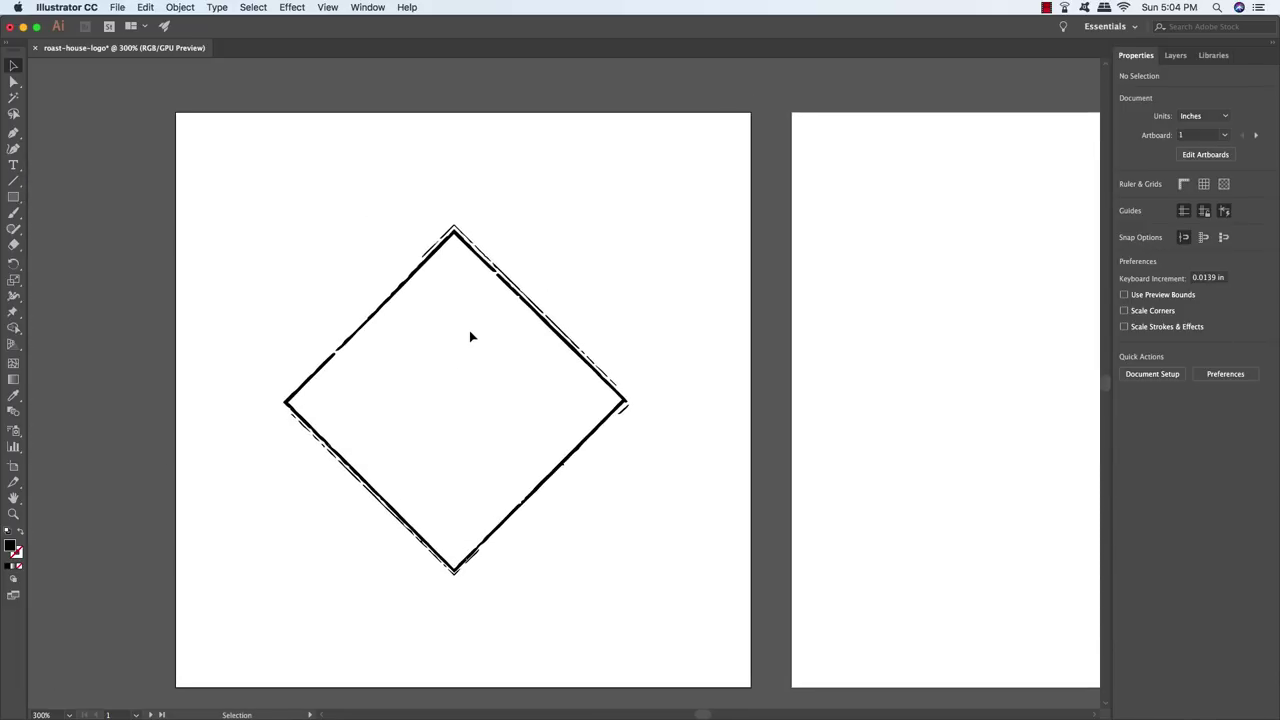
pyautogui.click(373, 6)
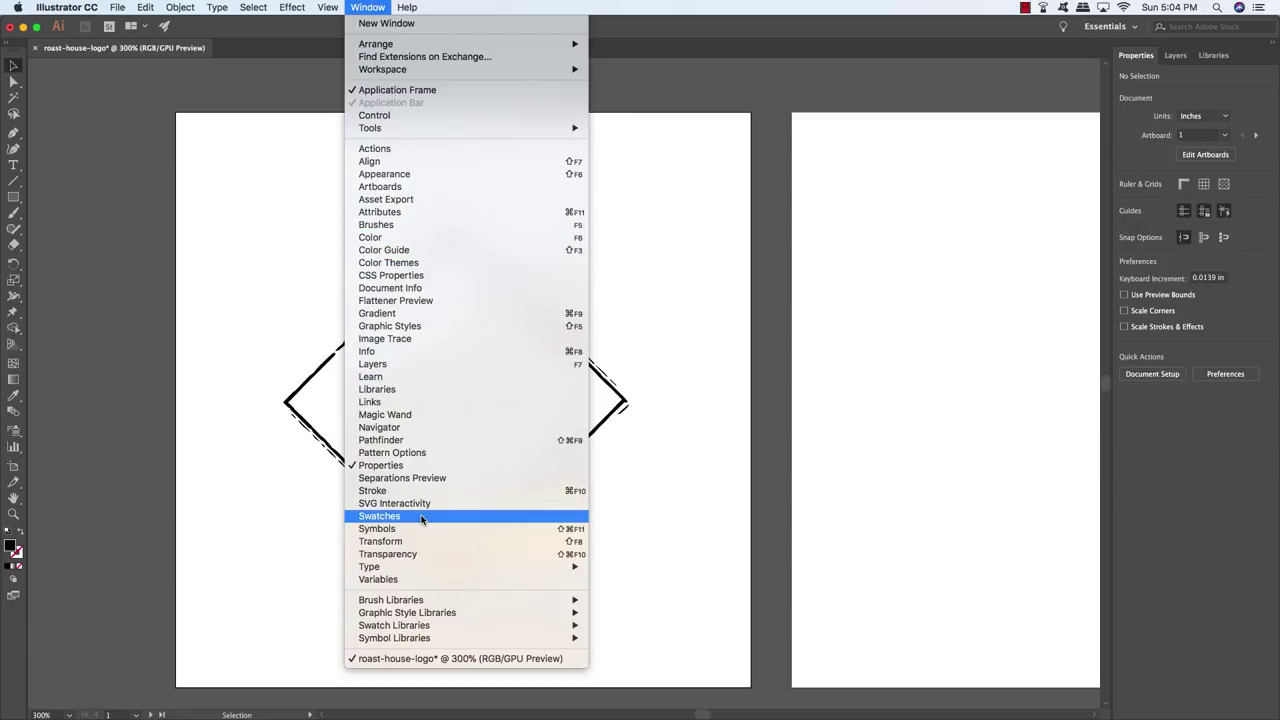
pyautogui.moveTo(378, 567)
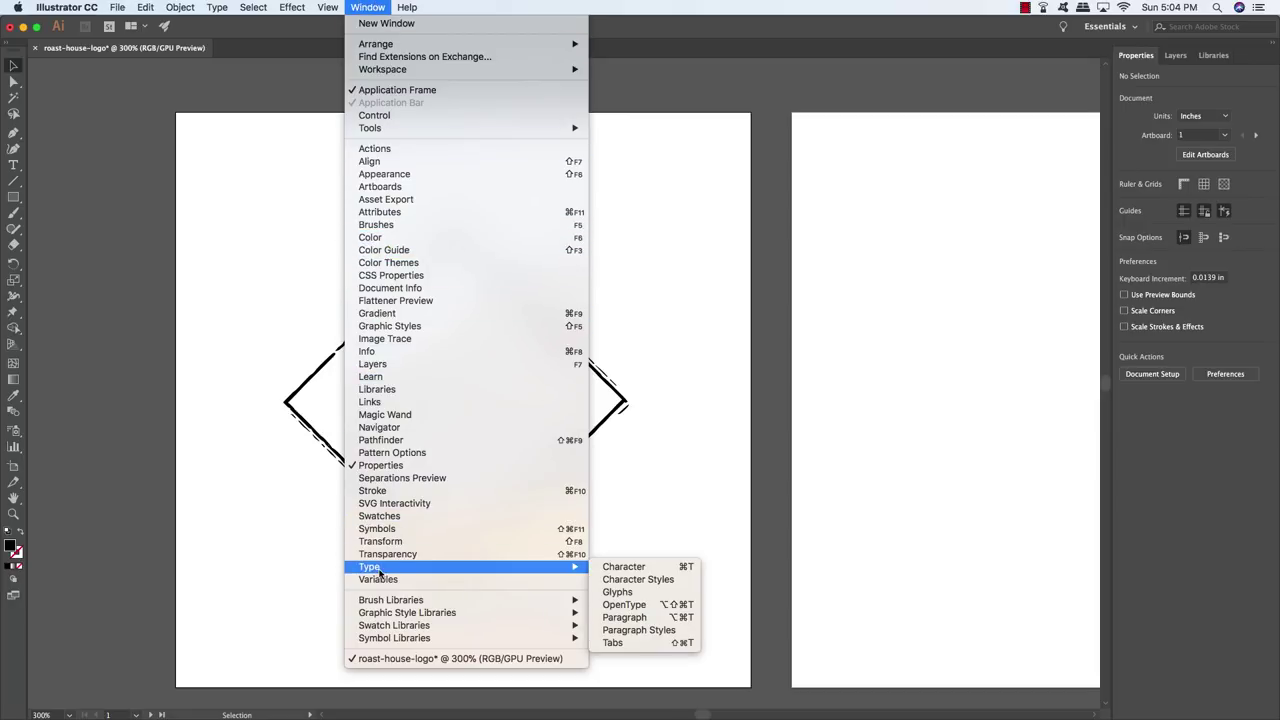
pyautogui.click(688, 572)
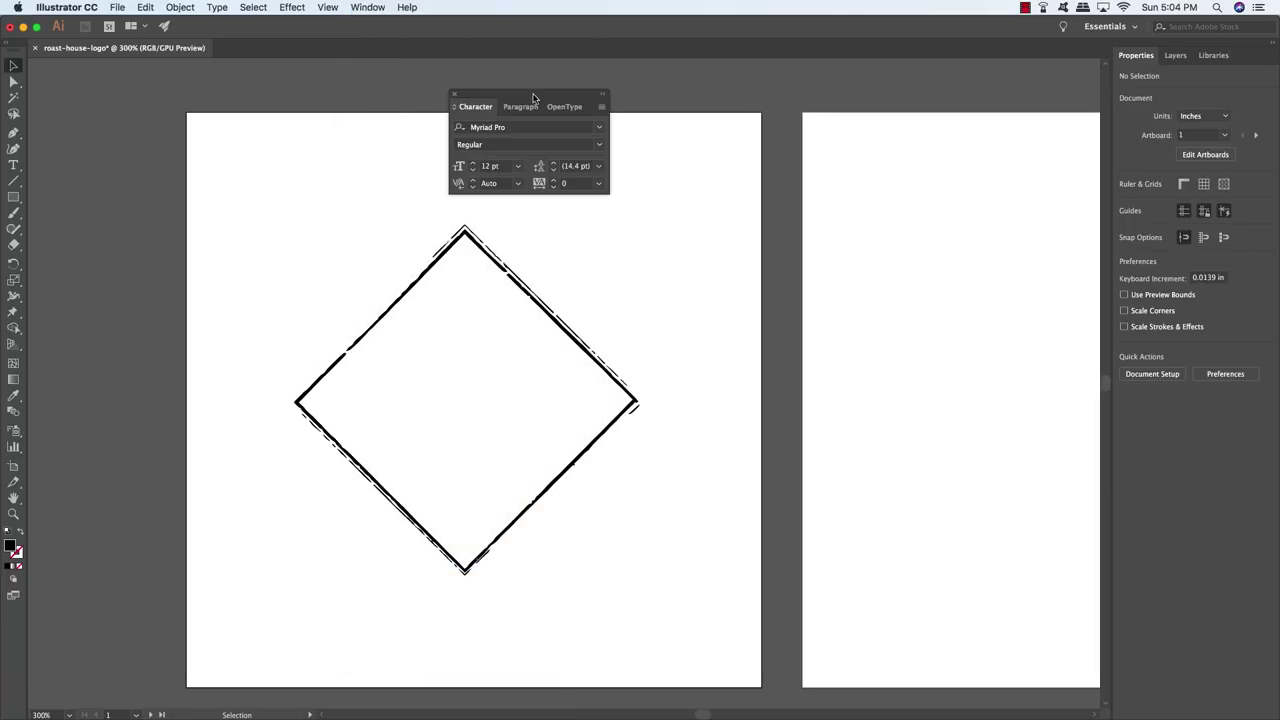
pyautogui.moveTo(533, 97); pyautogui.dragTo(158, 115)
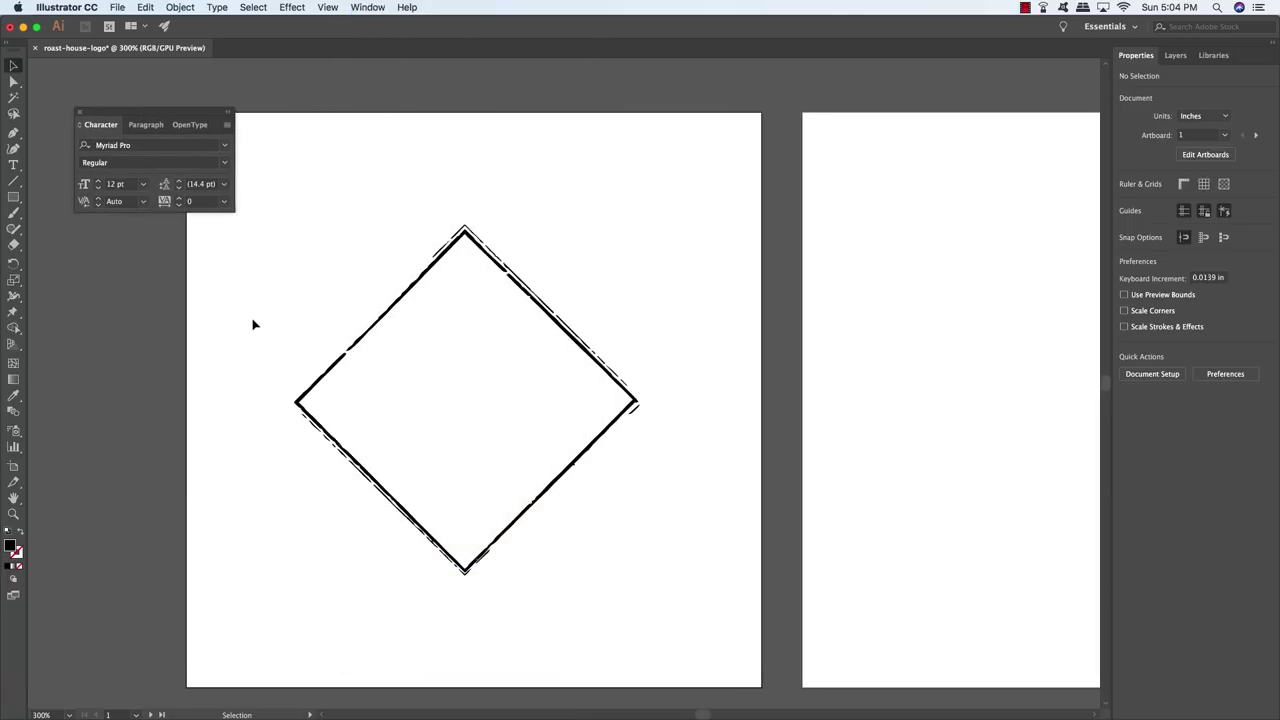
# Step: Add a text line reading "ROAST HOUSE" starting just outside the diamond's left corner
pyautogui.press('t')
pyautogui.click(269, 402)
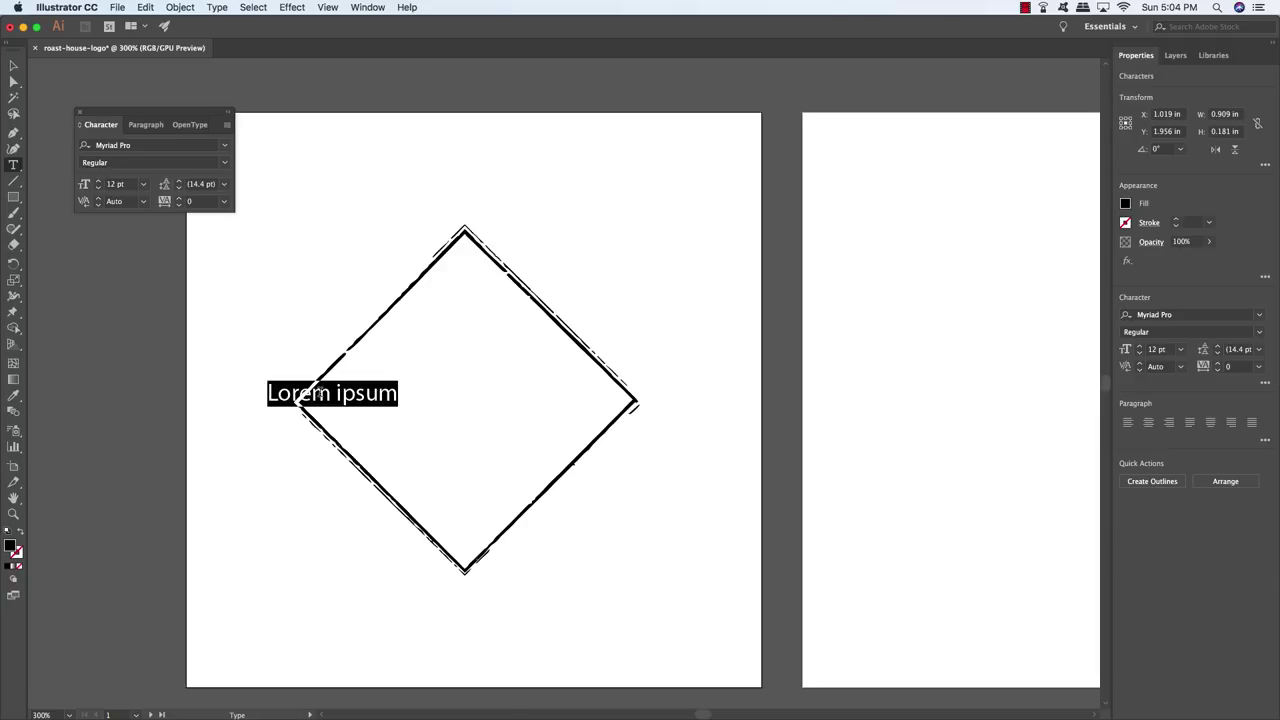
pyautogui.write('ROAST HOUSE')
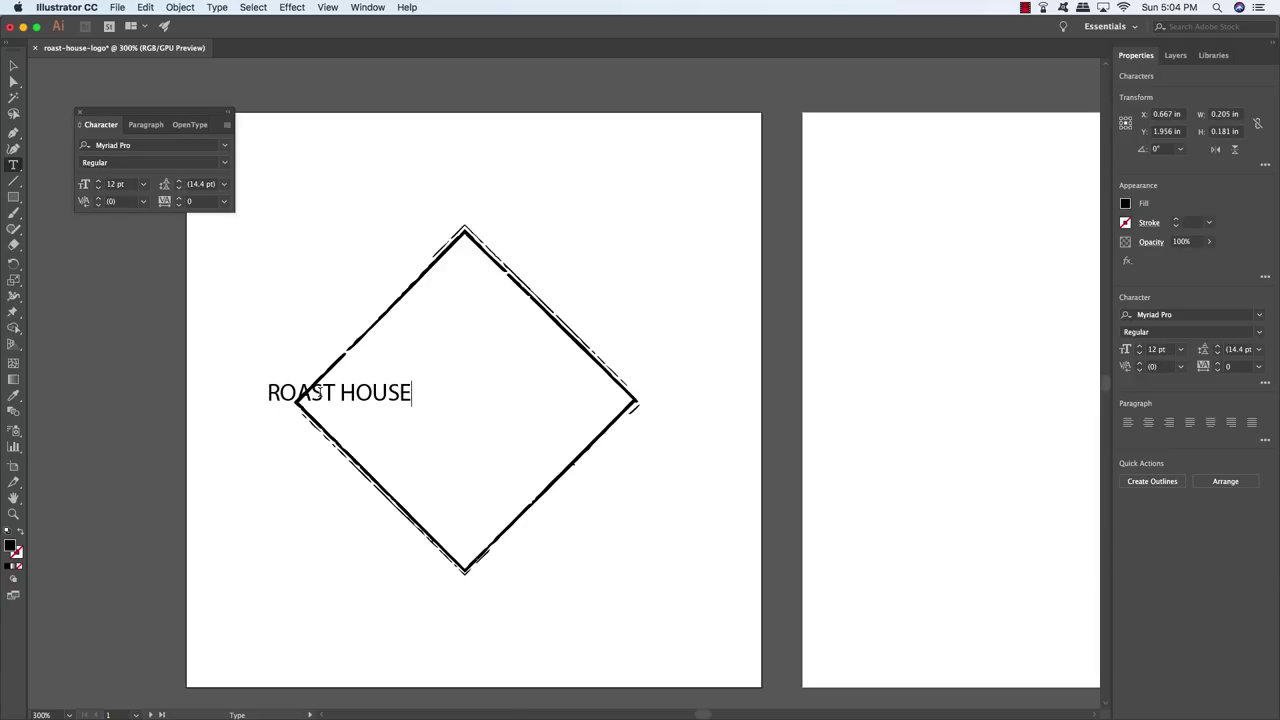
pyautogui.click(15, 66)
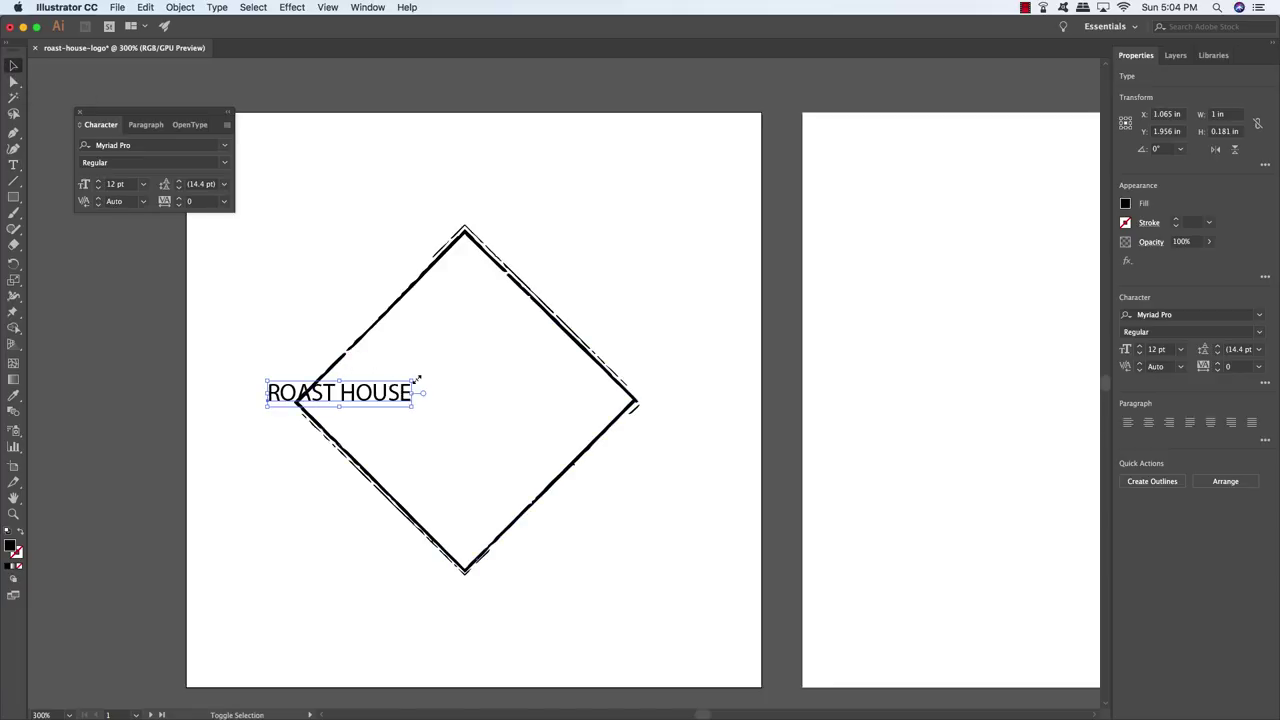
# Step: Enlarge the ROAST HOUSE text to about 2.6 in wide and position it across the middle of the diamond
pyautogui.moveTo(412, 381); pyautogui.dragTo(593, 334)
pyautogui.moveTo(491, 390); pyautogui.dragTo(513, 408)
pyautogui.moveTo(618, 370); pyautogui.dragTo(668, 352)
# Step: Change the ROAST HOUSE text's font to Instaquote Sicks And Stones
pyautogui.click(150, 145)
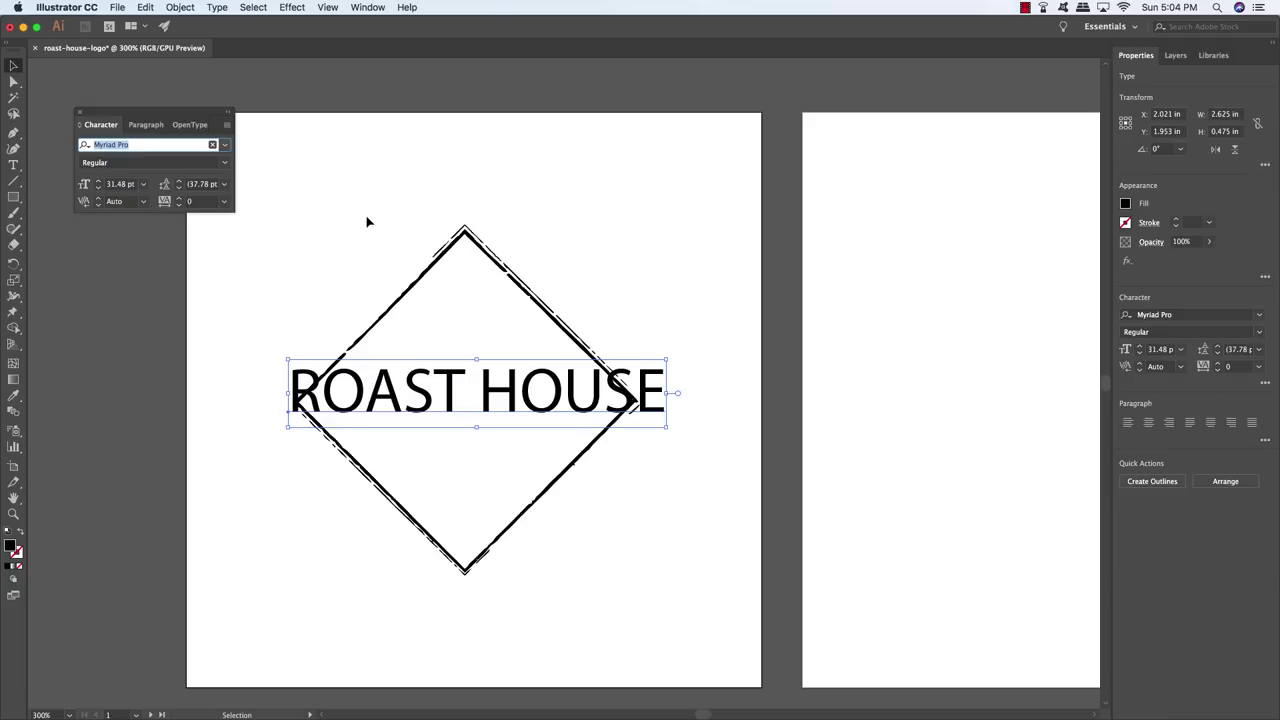
pyautogui.hscroll(-2, 367, 222)
pyautogui.write('instaquot')
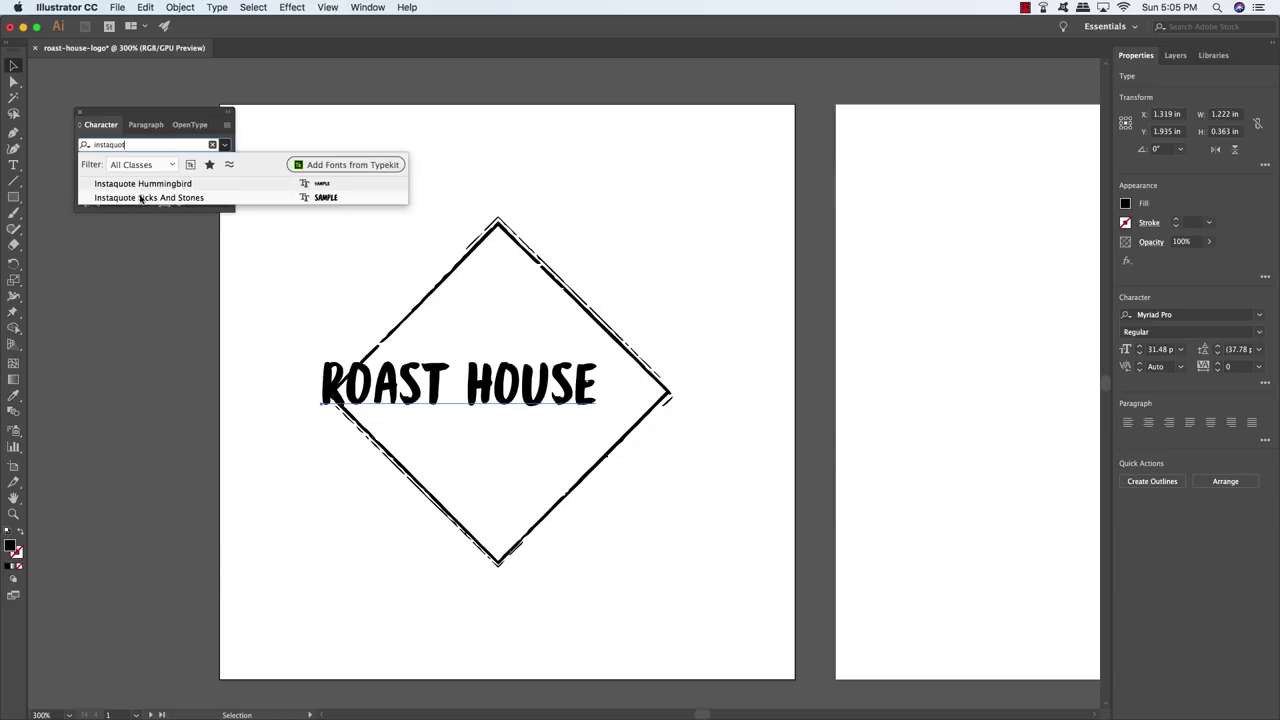
pyautogui.click(195, 198)
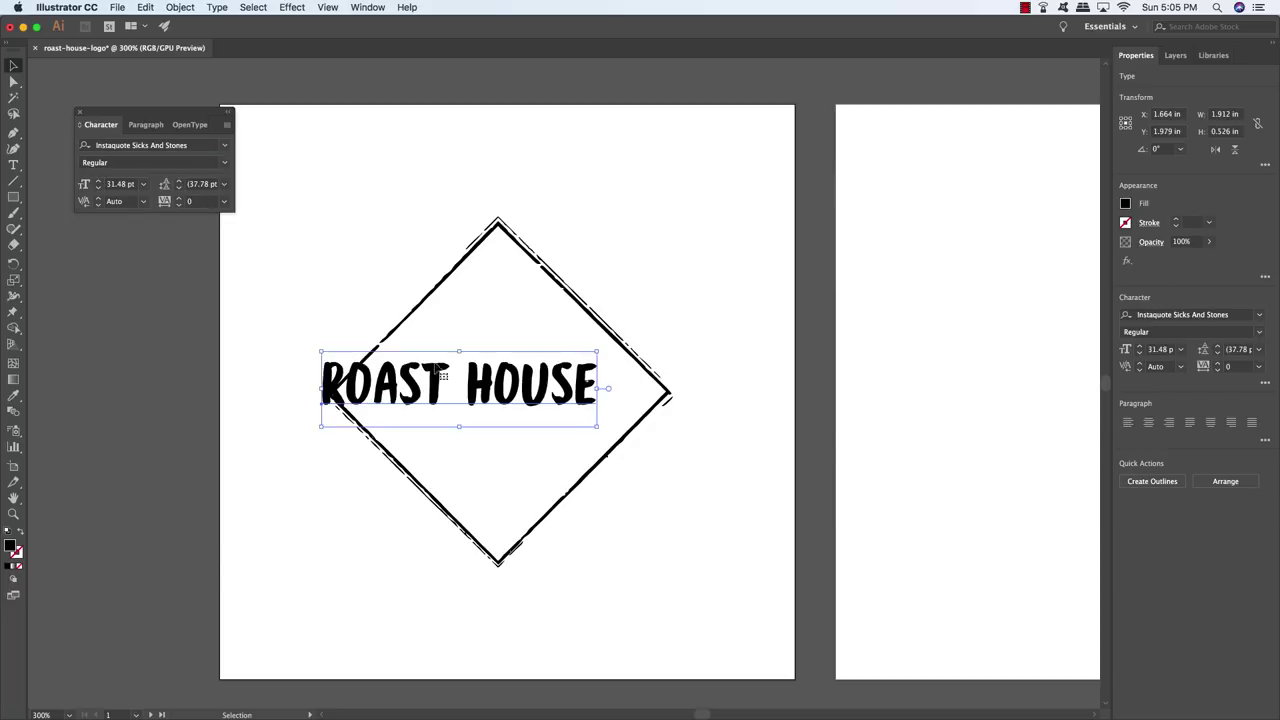
# Step: Set the ROAST HOUSE text to 47 pt and position it across the middle of the diamond
pyautogui.moveTo(498, 410)
pyautogui.mouseDown()
pyautogui.moveTo(483, 450)
pyautogui.moveTo(478, 416)
pyautogui.mouseUp()
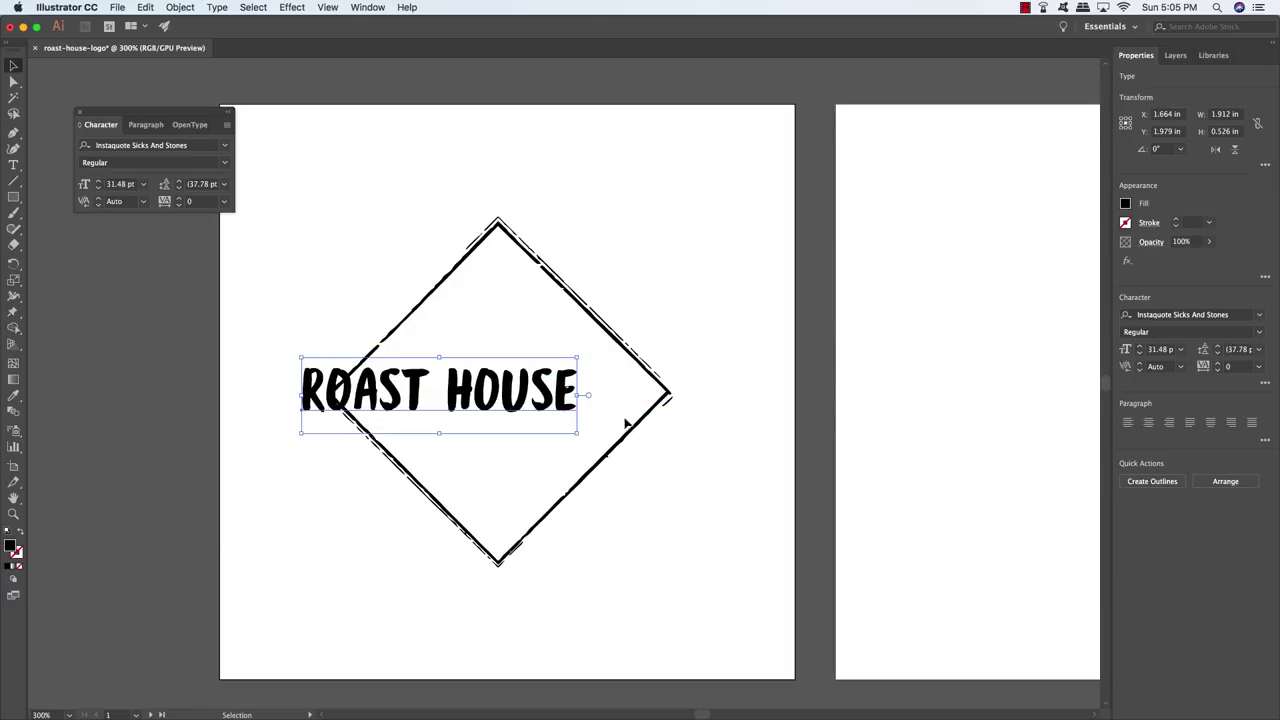
pyautogui.click(118, 183)
pyautogui.write('47')
pyautogui.press('Return')
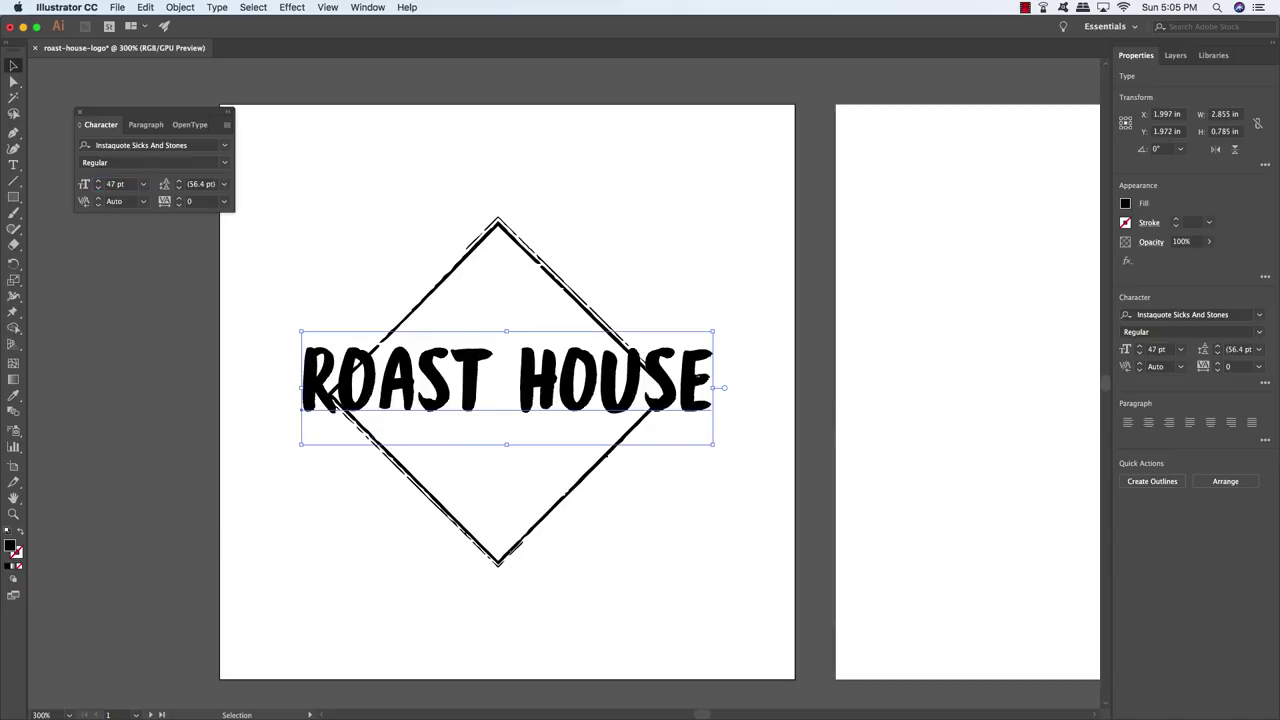
pyautogui.moveTo(690, 380); pyautogui.dragTo(684, 390)
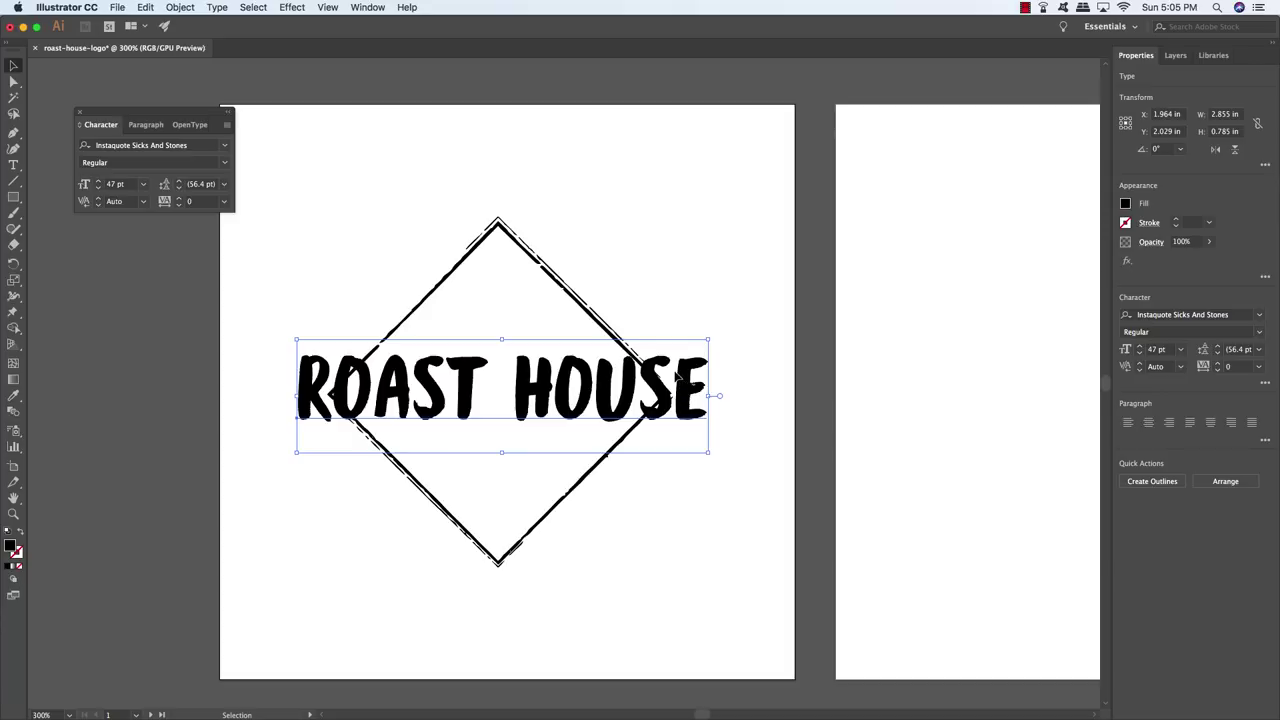
# Step: Duplicate the ROAST HOUSE text directly below the original and change the copy to read "COFFEE SHOP"
pyautogui.moveTo(677, 378); pyautogui.dragTo(663, 465)
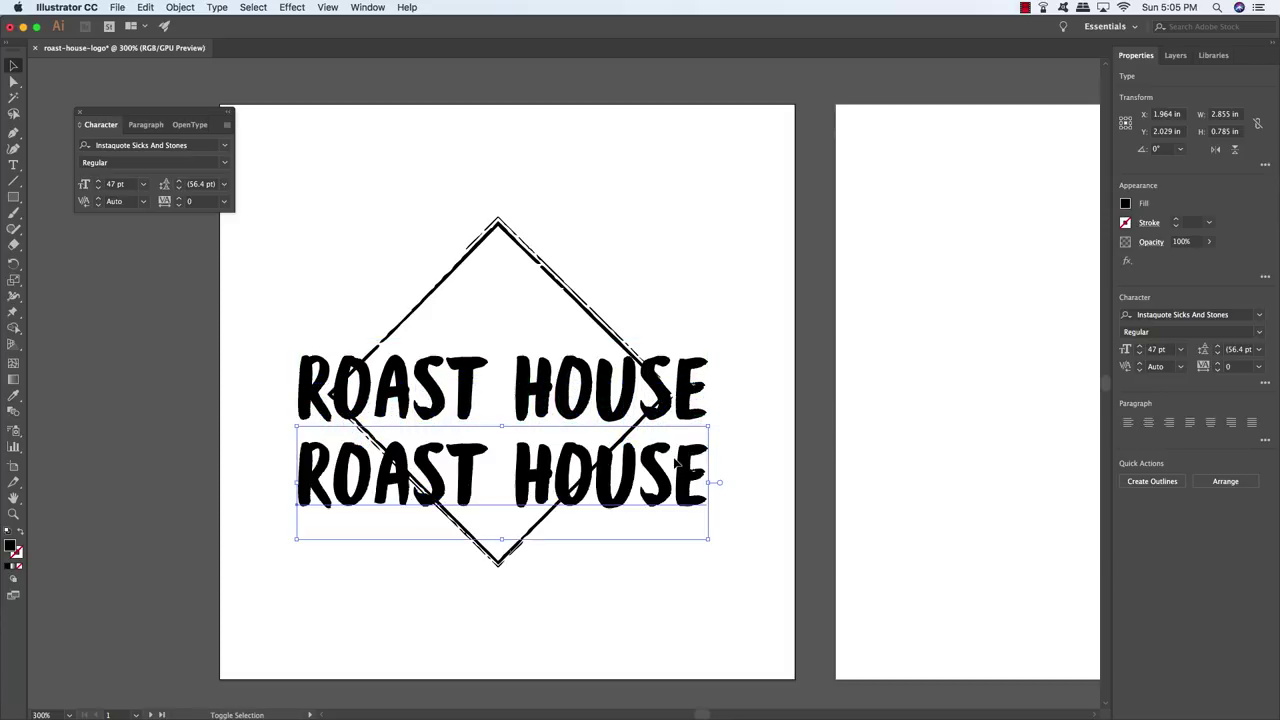
pyautogui.doubleClick(625, 484)
pyautogui.tripleClick(625, 484)
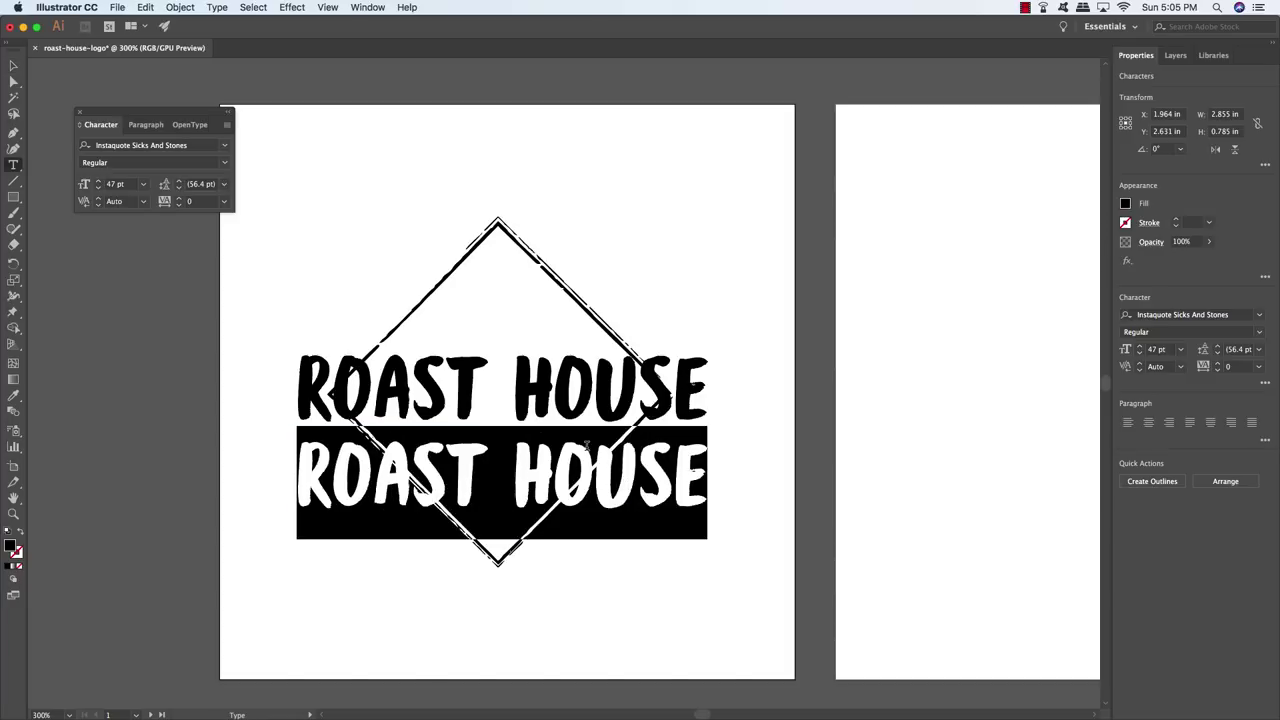
pyautogui.write('COFFEE H')
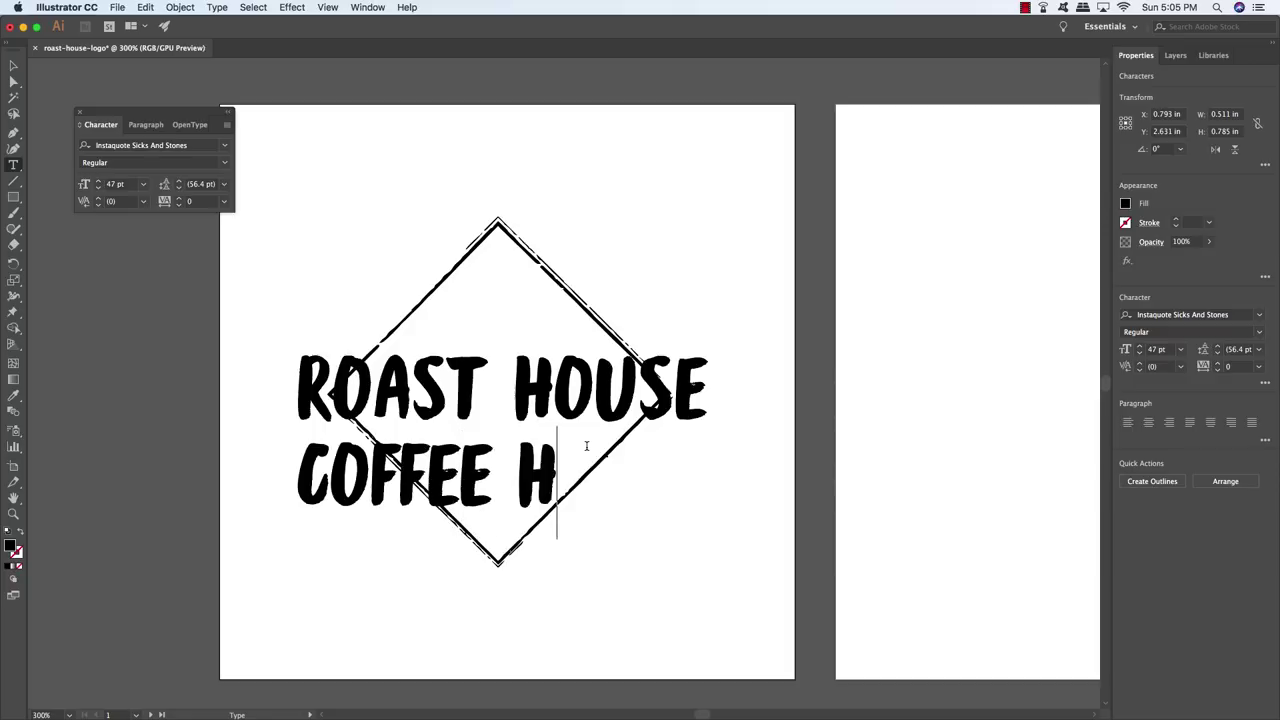
pyautogui.write('OU')
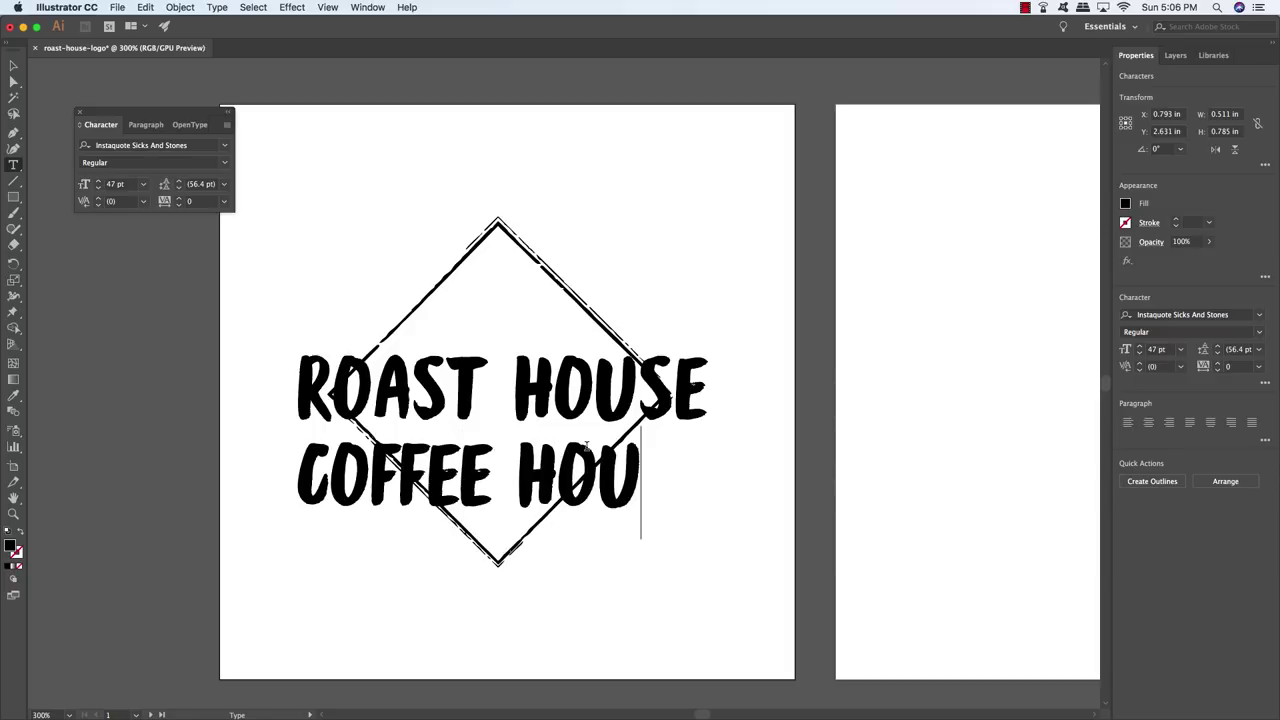
pyautogui.press('BackSpace')
pyautogui.press('BackSpace')
pyautogui.press('BackSpace')
pyautogui.write('SHOP')
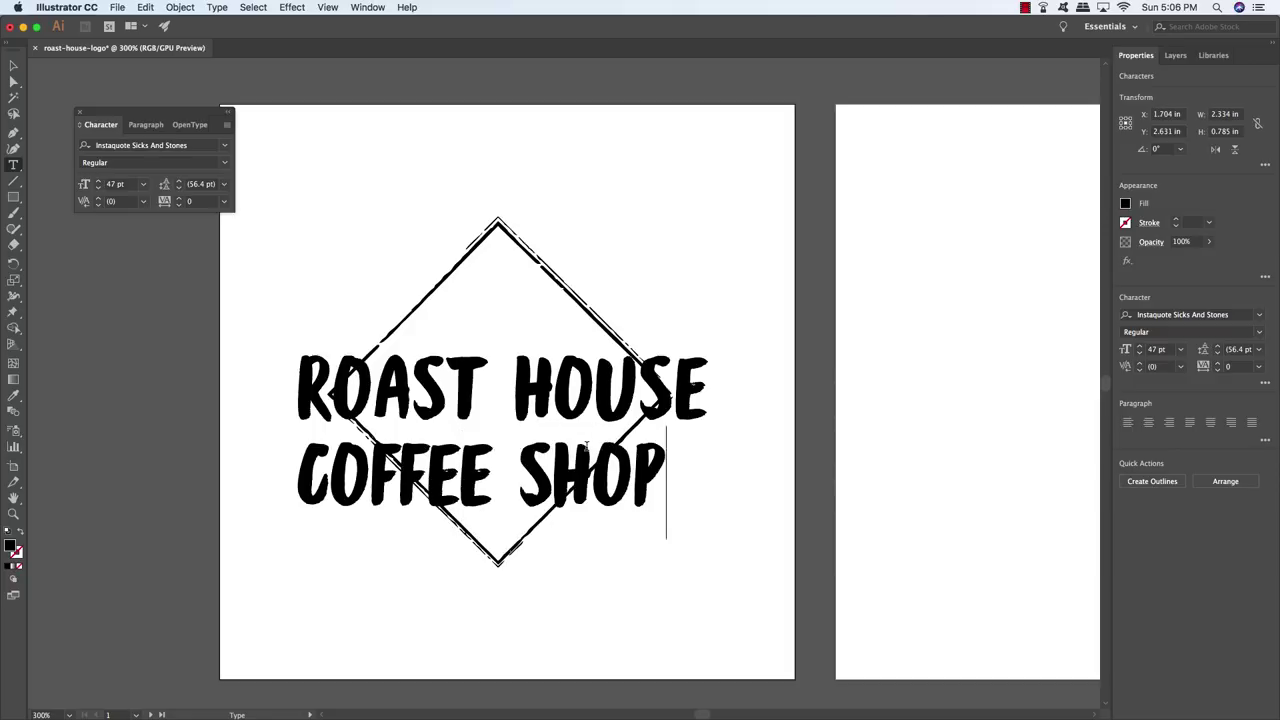
# Step: Set the COFFEE SHOP text to 21.5 pt and place it inside the diamond, centered just beneath ROAST HOUSE
pyautogui.moveTo(664, 474); pyautogui.dragTo(280, 471)
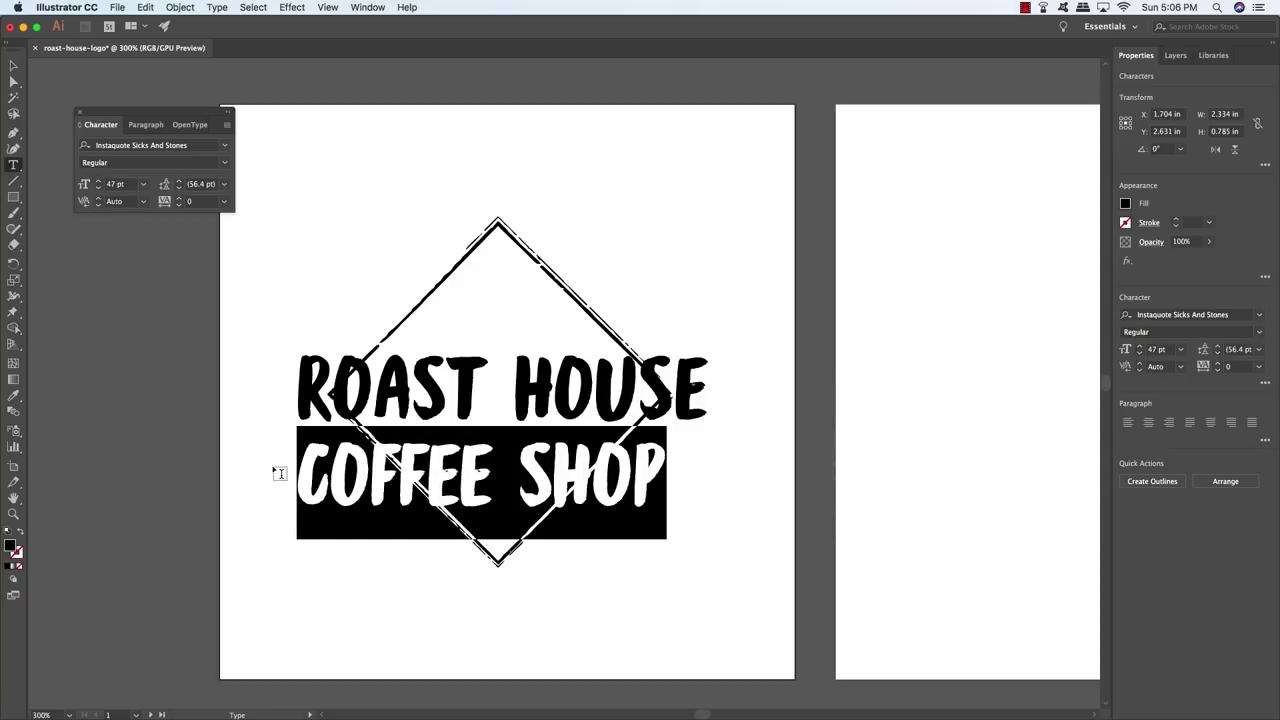
pyautogui.click(120, 184)
pyautogui.write('21.5')
pyautogui.press('Return')
pyautogui.click(20, 61)
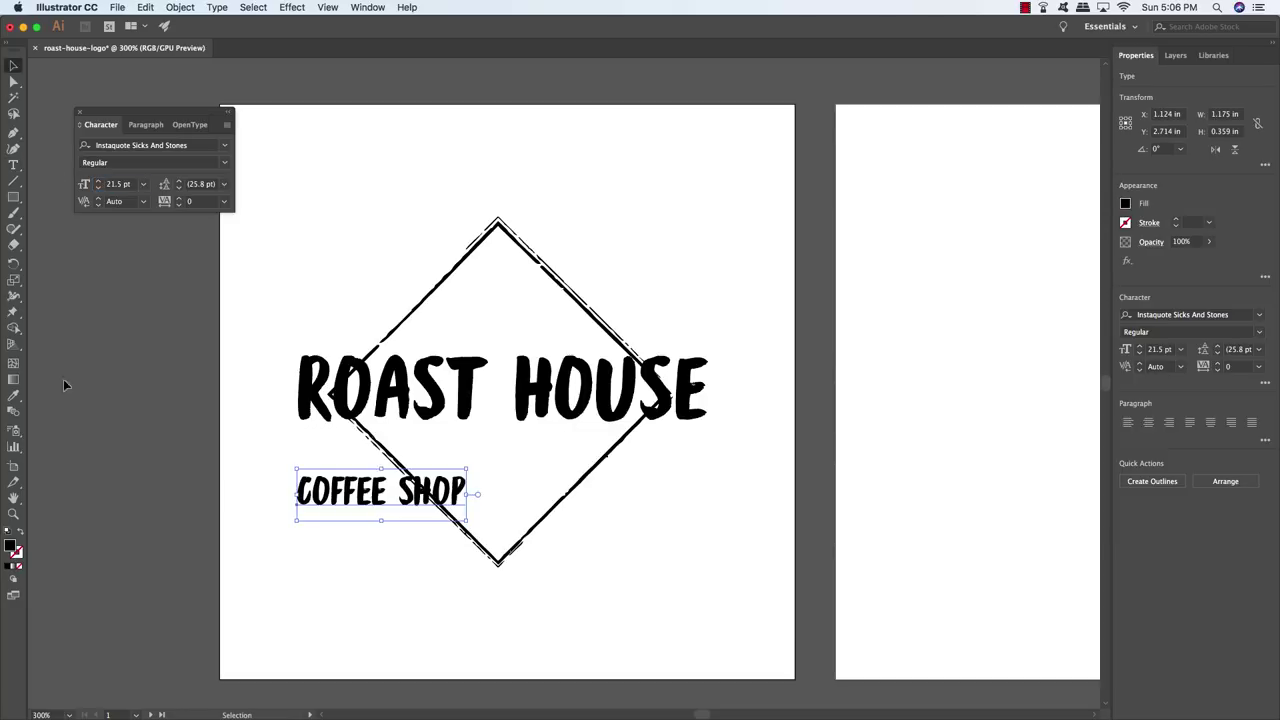
pyautogui.moveTo(430, 490); pyautogui.dragTo(547, 448)
pyautogui.click(689, 580)
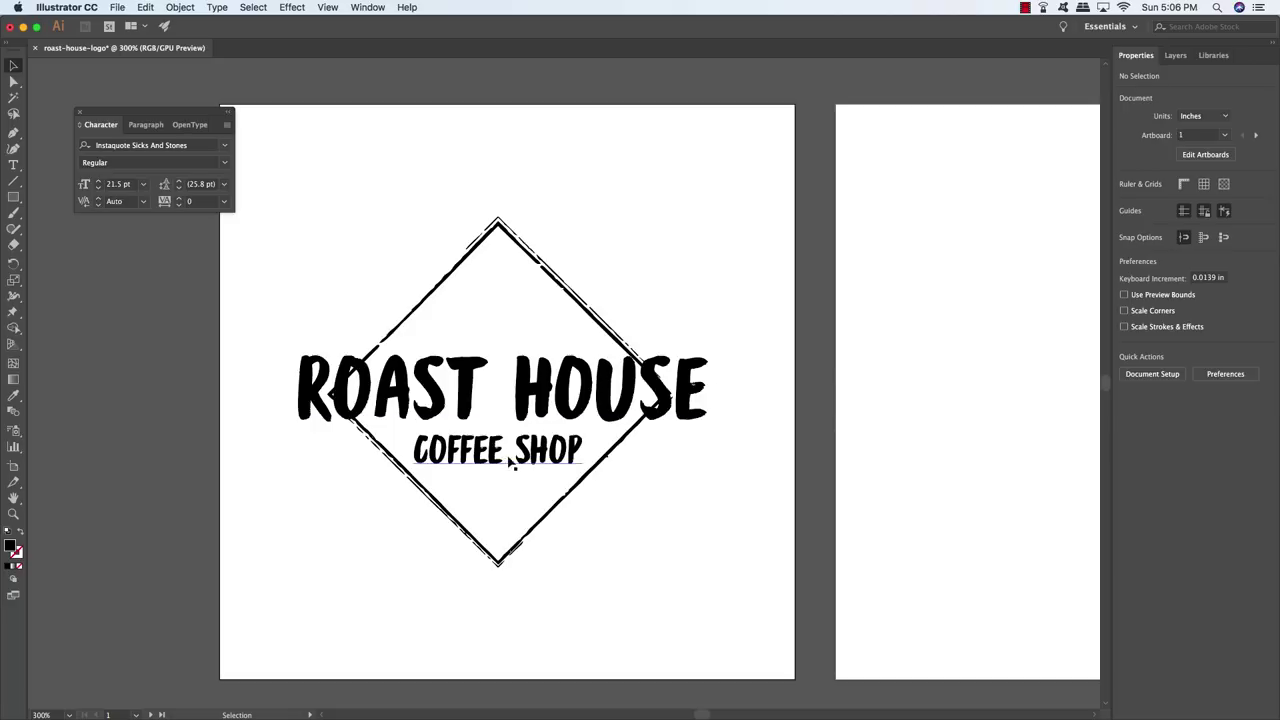
# Step: Duplicate the COFFEE SHOP text straight up above ROAST HOUSE and change the copy to read "BROOKLYN"
pyautogui.click(500, 458)
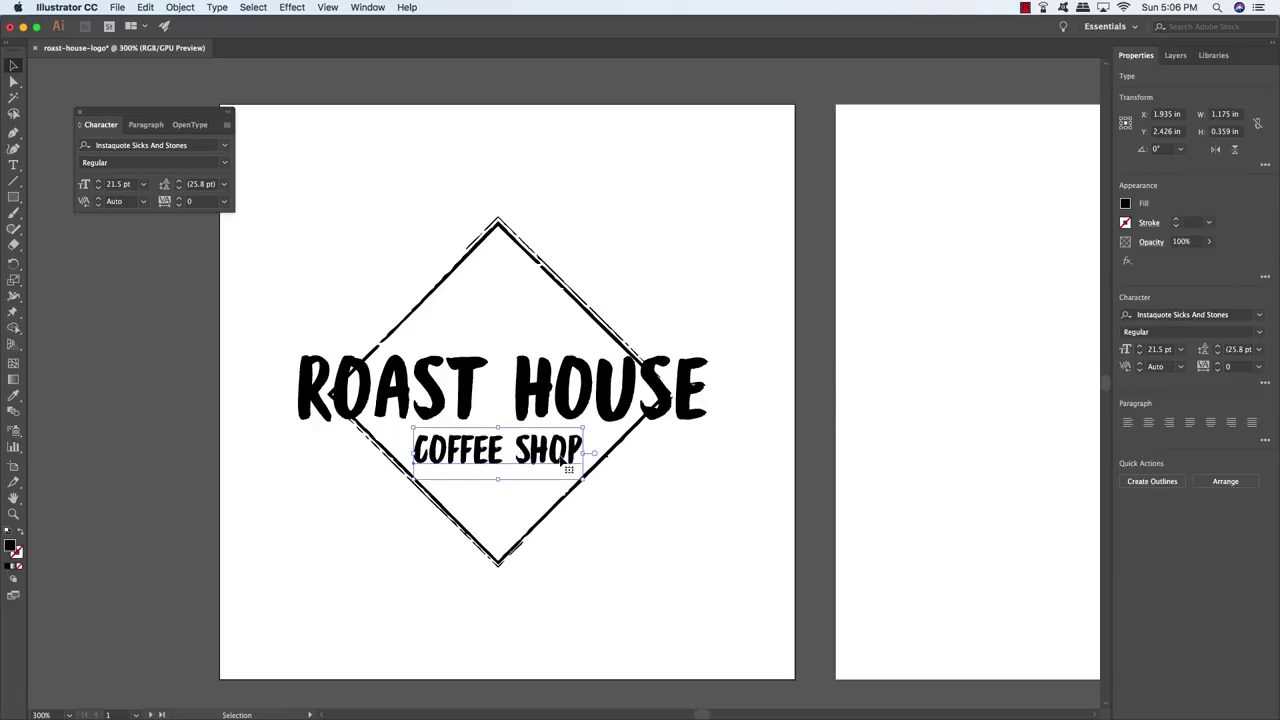
pyautogui.moveTo(561, 461); pyautogui.dragTo(561, 331)
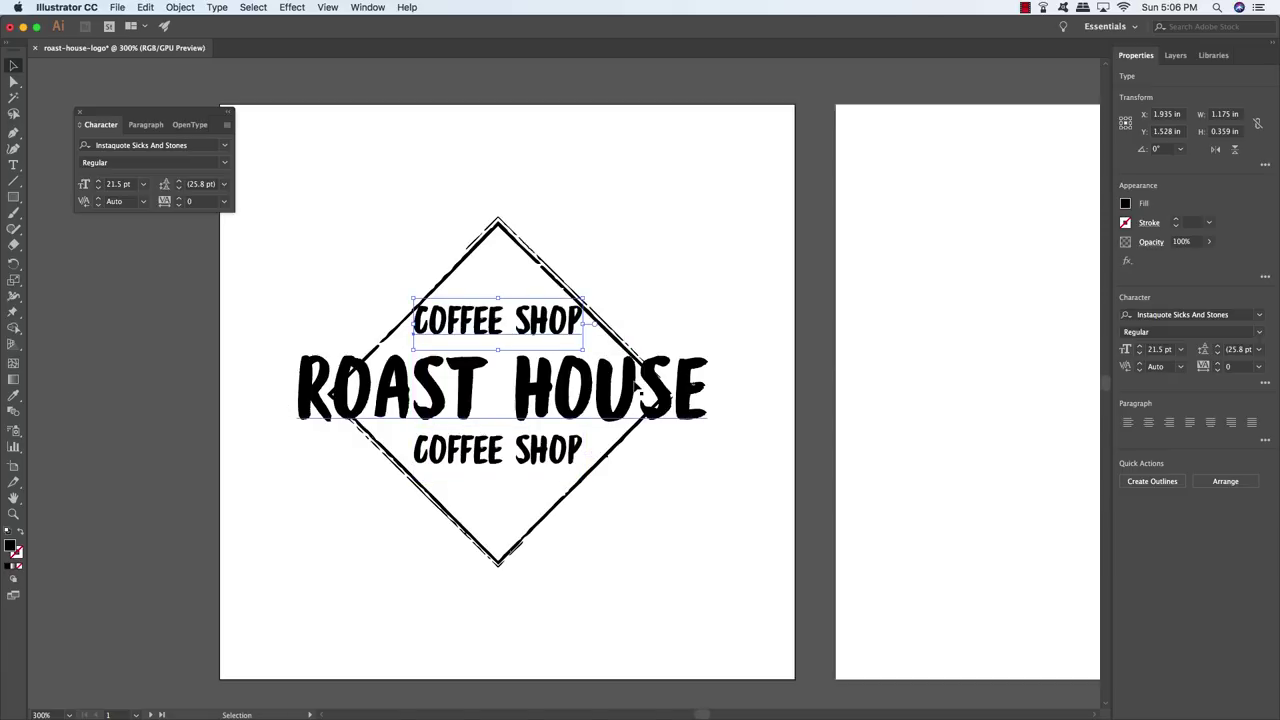
pyautogui.click(13, 166)
pyautogui.tripleClick(468, 320)
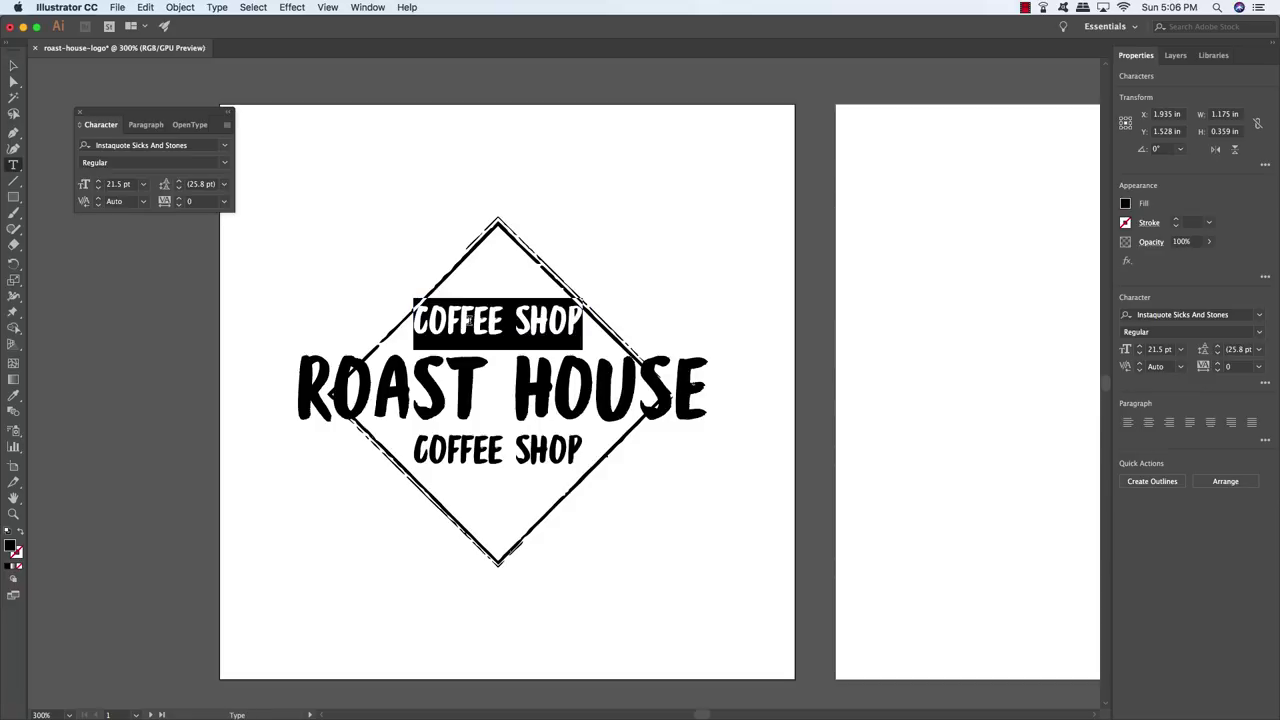
pyautogui.write('BROOKLYN')
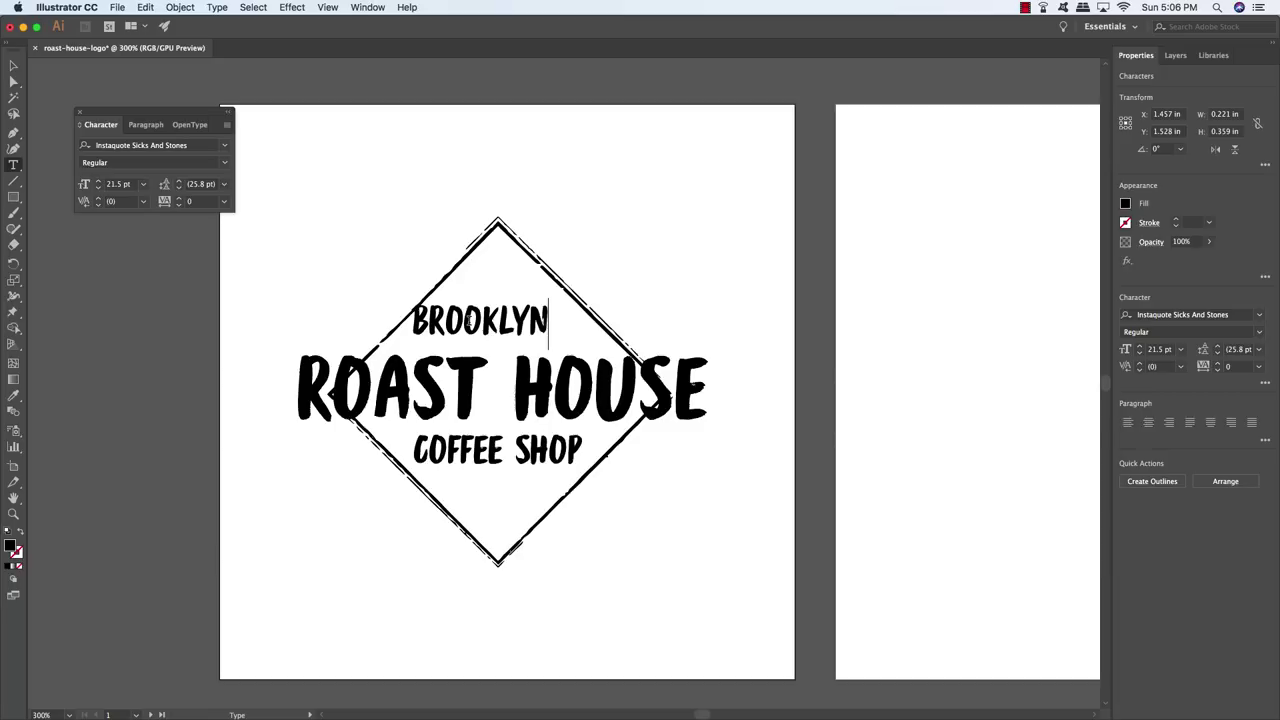
# Step: Change the BROOKLYN text's font to Instaquote Hummingbird
pyautogui.doubleClick(474, 320)
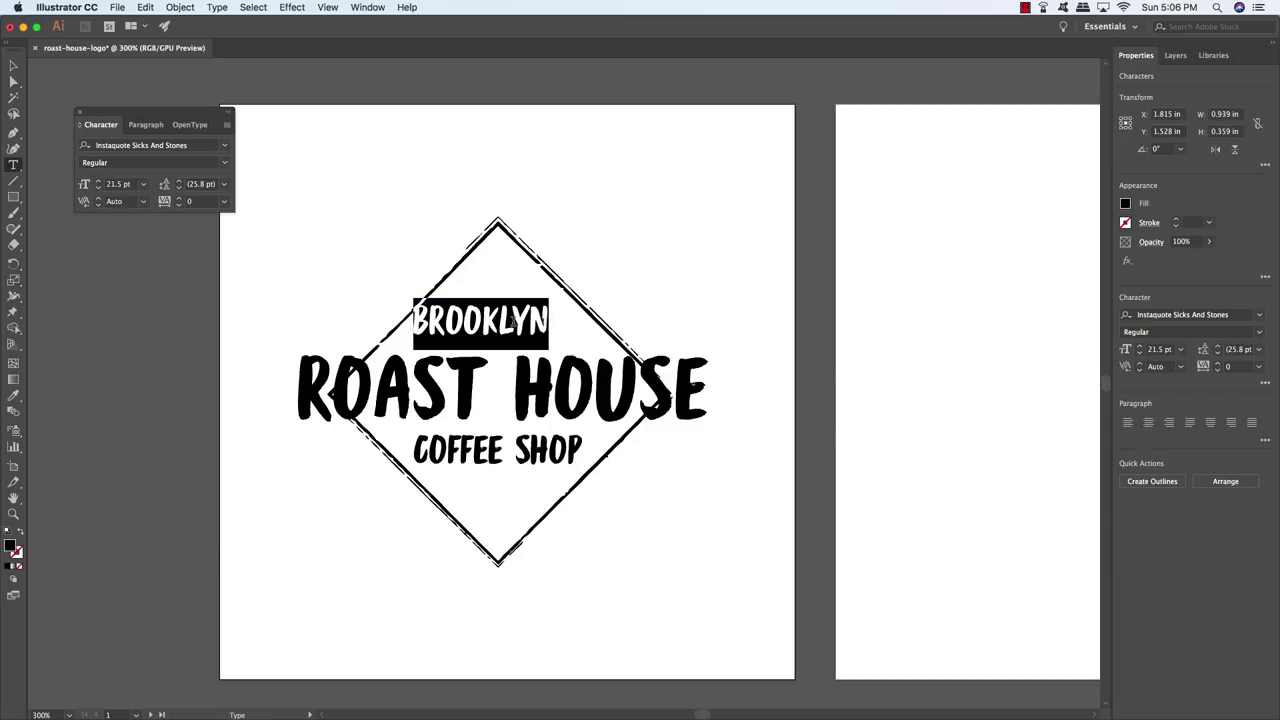
pyautogui.hscroll(-1, 507, 390)
pyautogui.click(196, 145)
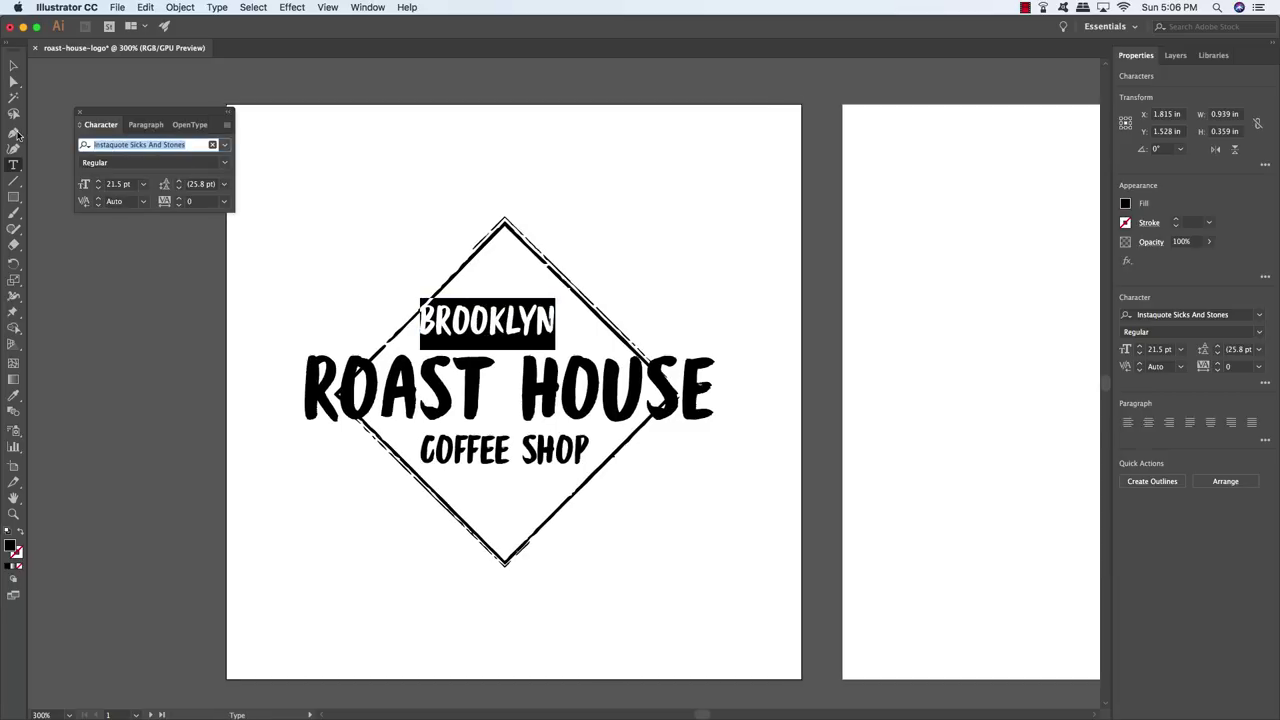
pyautogui.write('insta')
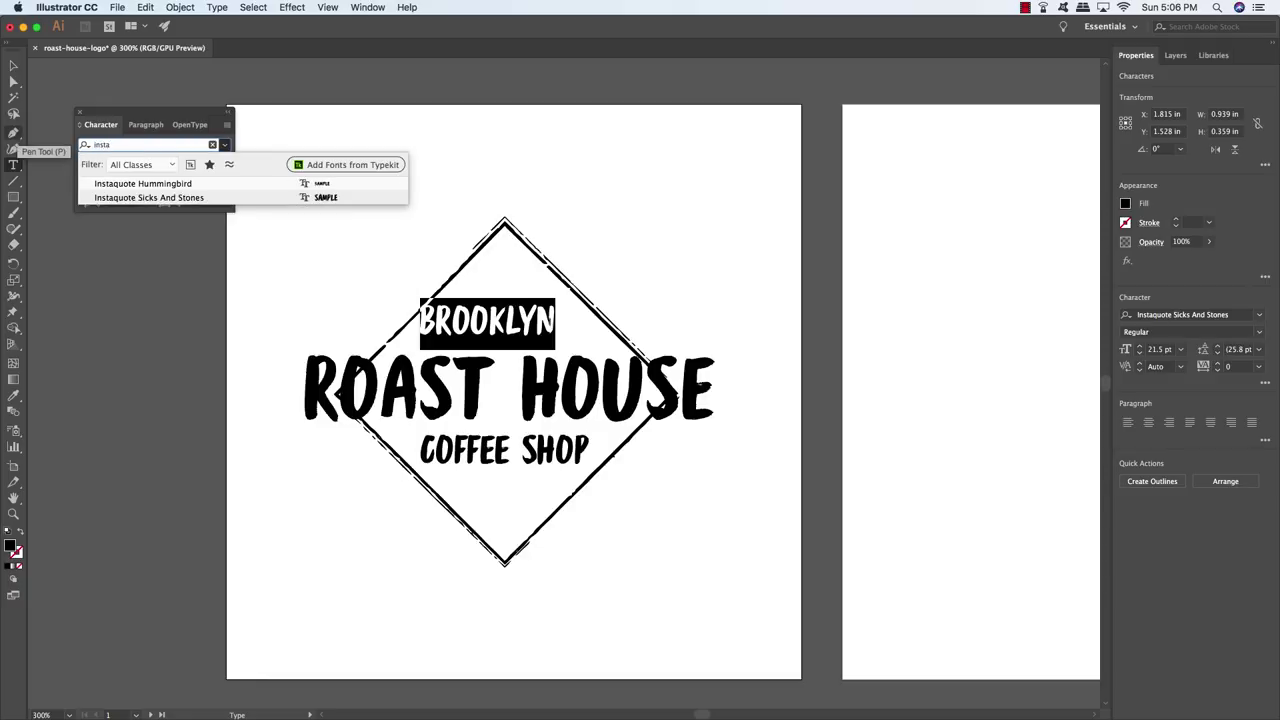
pyautogui.press('Down')
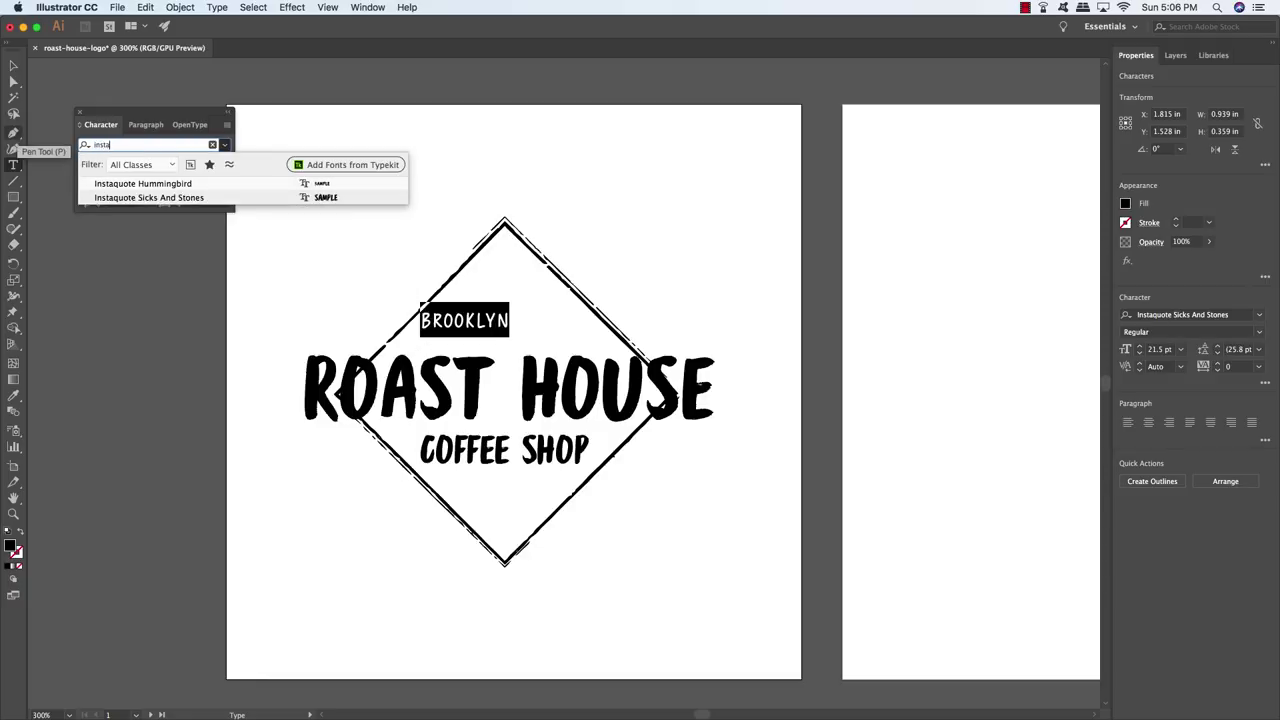
pyautogui.click(173, 184)
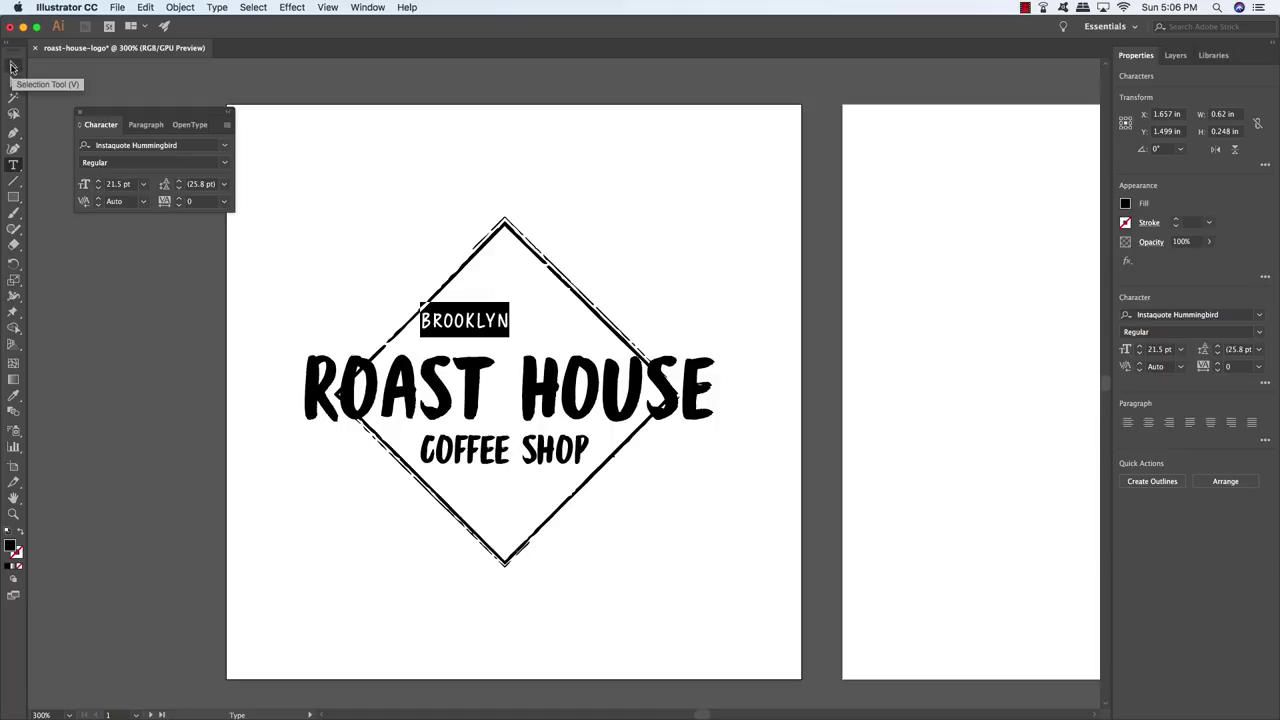
# Step: Set the BROOKLYN text to 24 pt and move it to about the center of the diamond's upper half
pyautogui.click(85, 182)
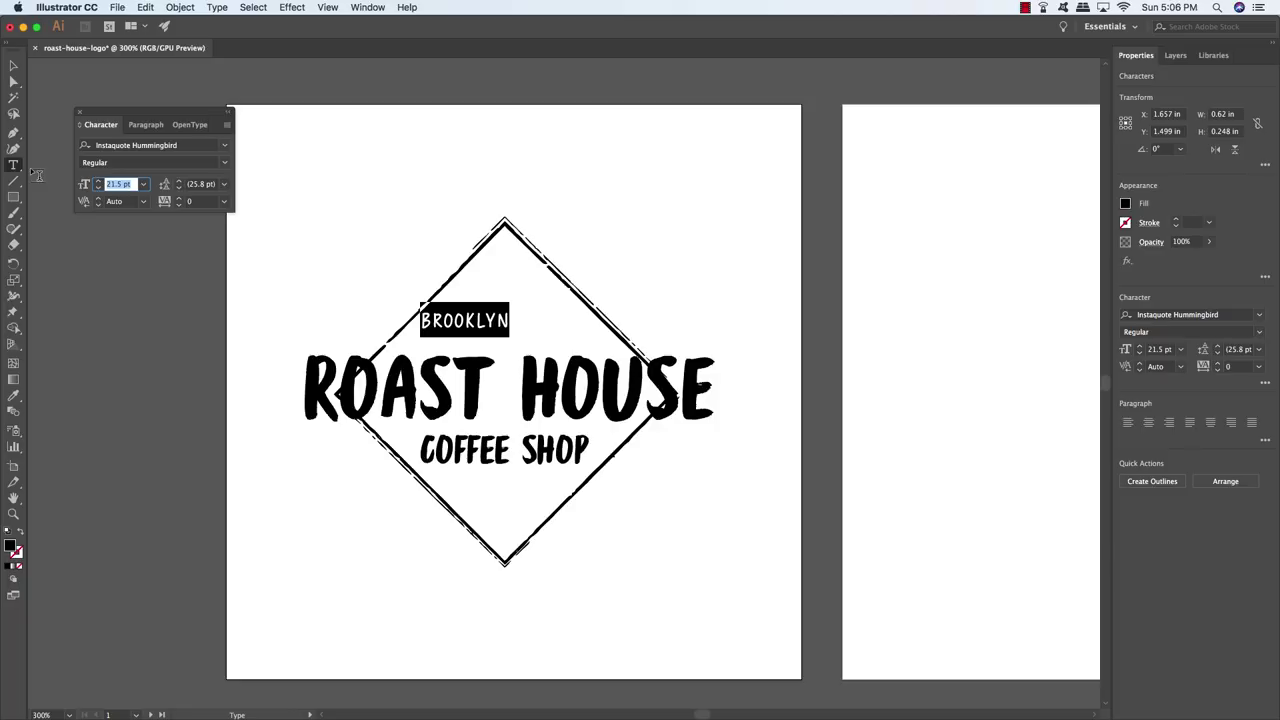
pyautogui.write('4')
pyautogui.press('Return')
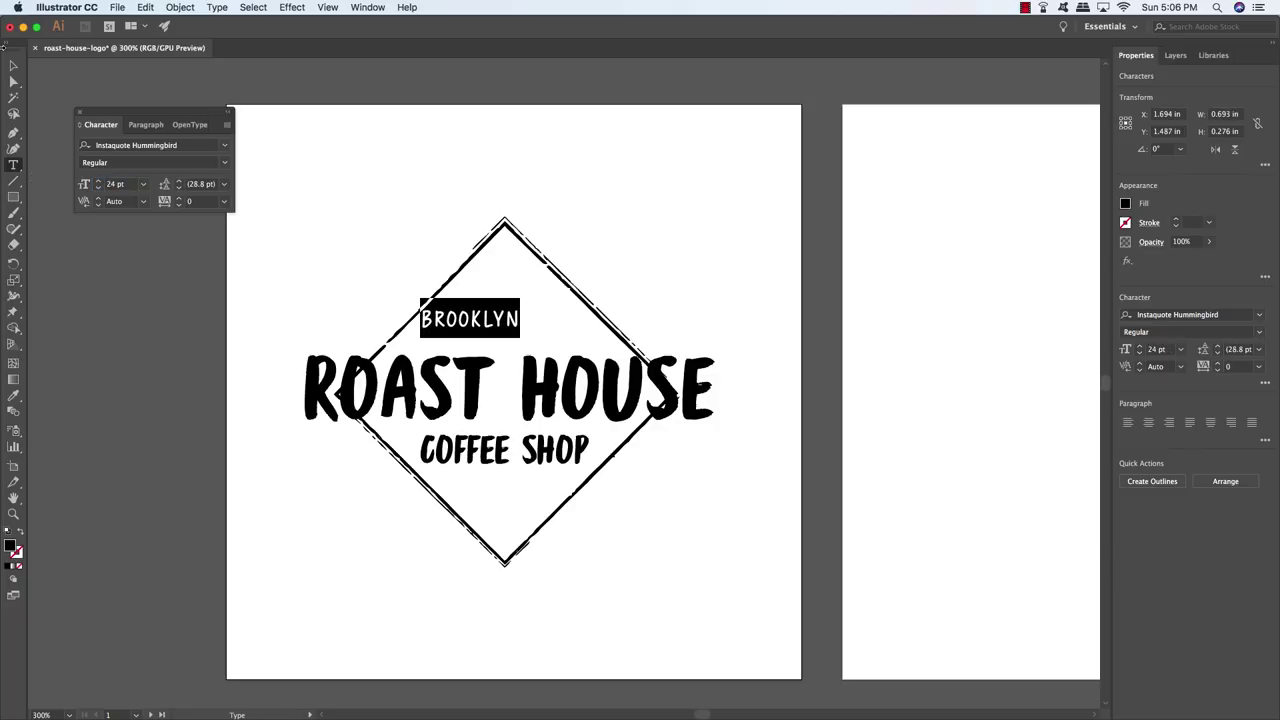
pyautogui.press('Escape')
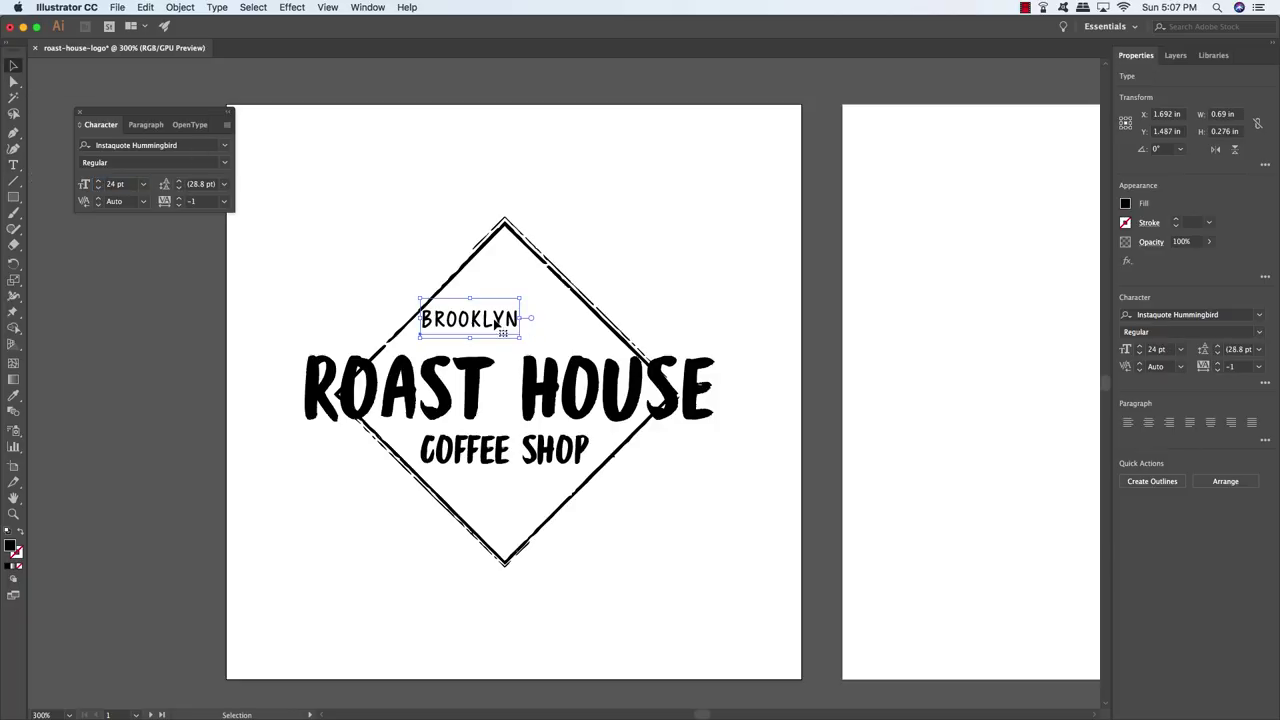
pyautogui.moveTo(498, 328); pyautogui.dragTo(528, 326)
pyautogui.click(691, 266)
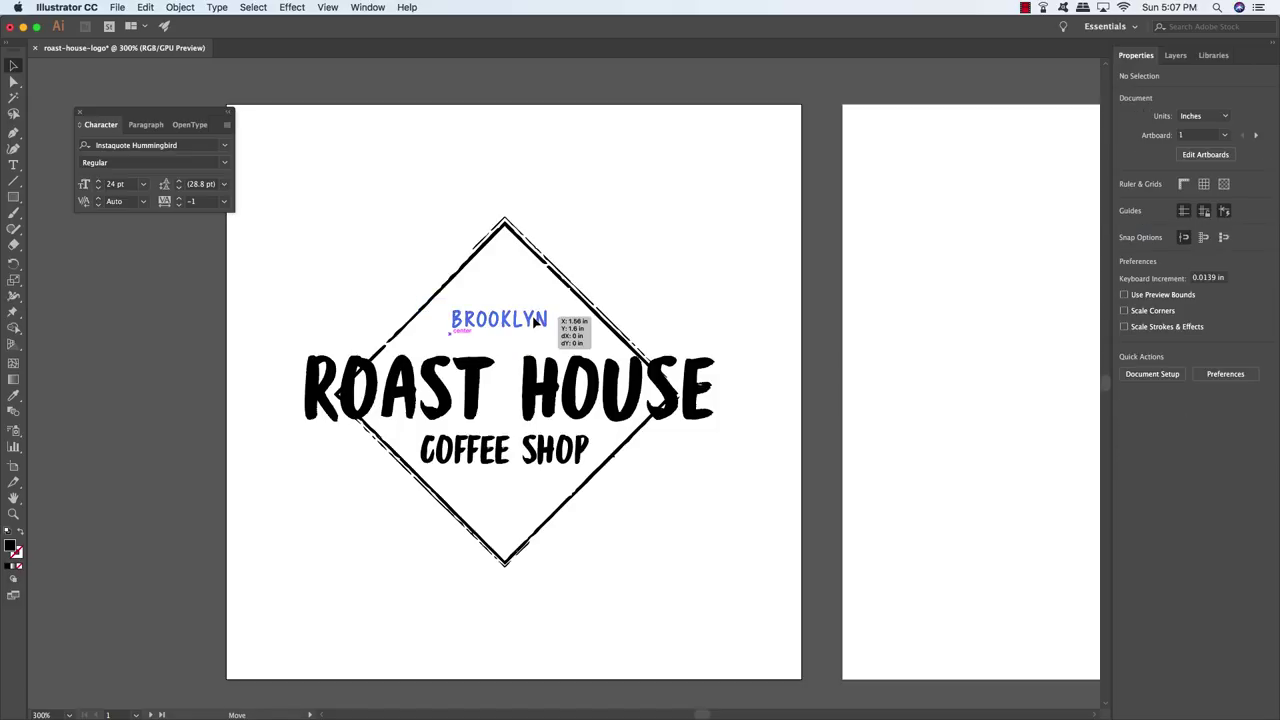
pyautogui.click(560, 320)
pyautogui.click(632, 264)
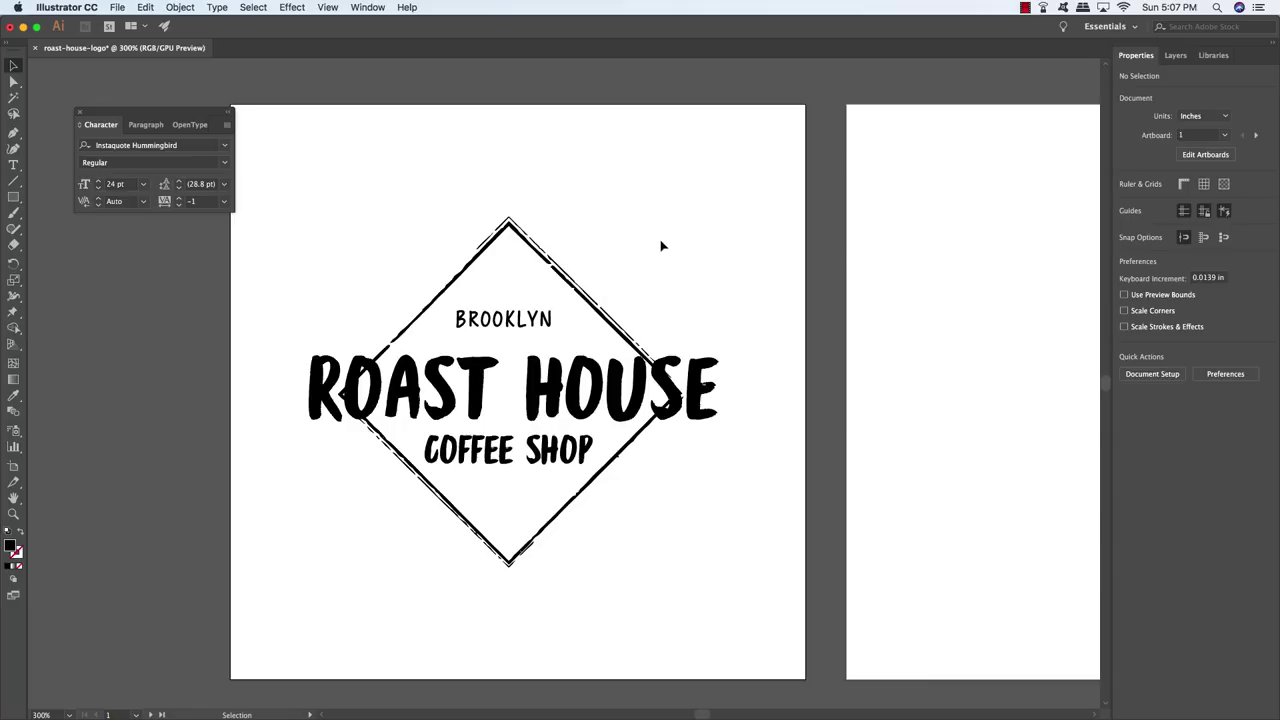
# Step: Align the diamond and all three text lines by their horizontal centers, keeping the Align options over the second artboard
pyautogui.hscroll(3, 660, 246)
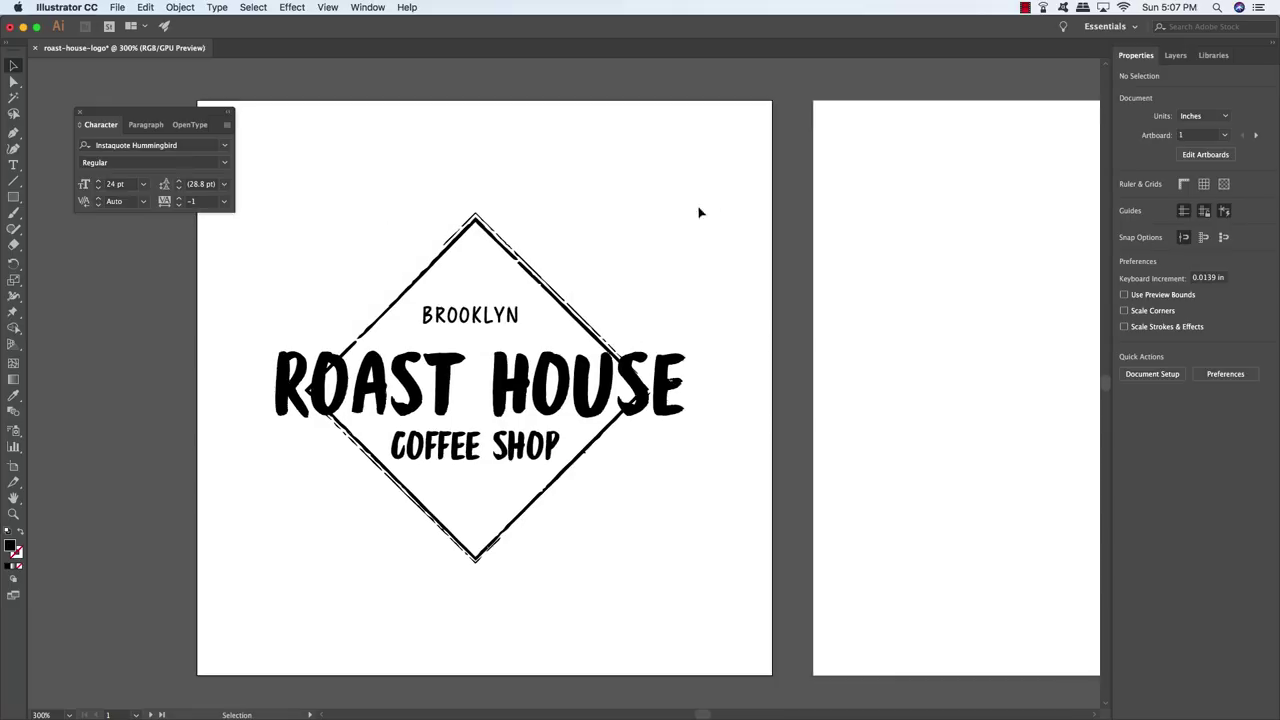
pyautogui.moveTo(728, 166); pyautogui.dragTo(278, 560)
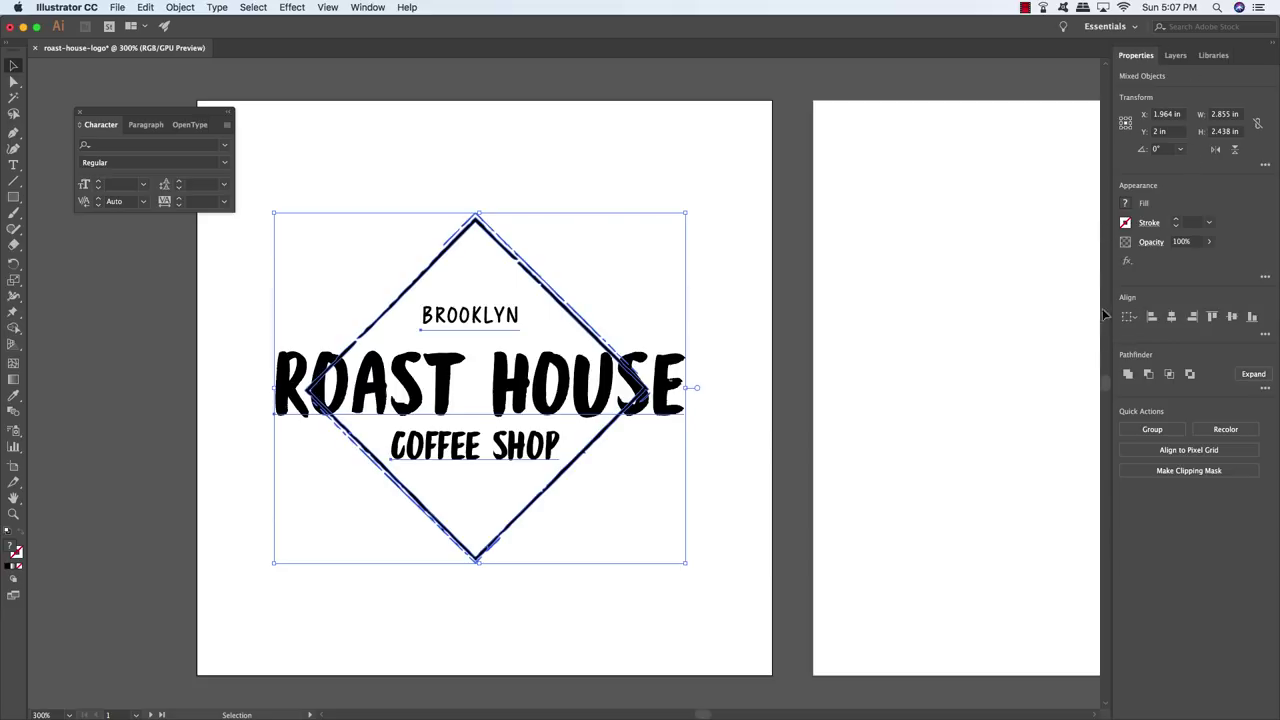
pyautogui.click(370, 8)
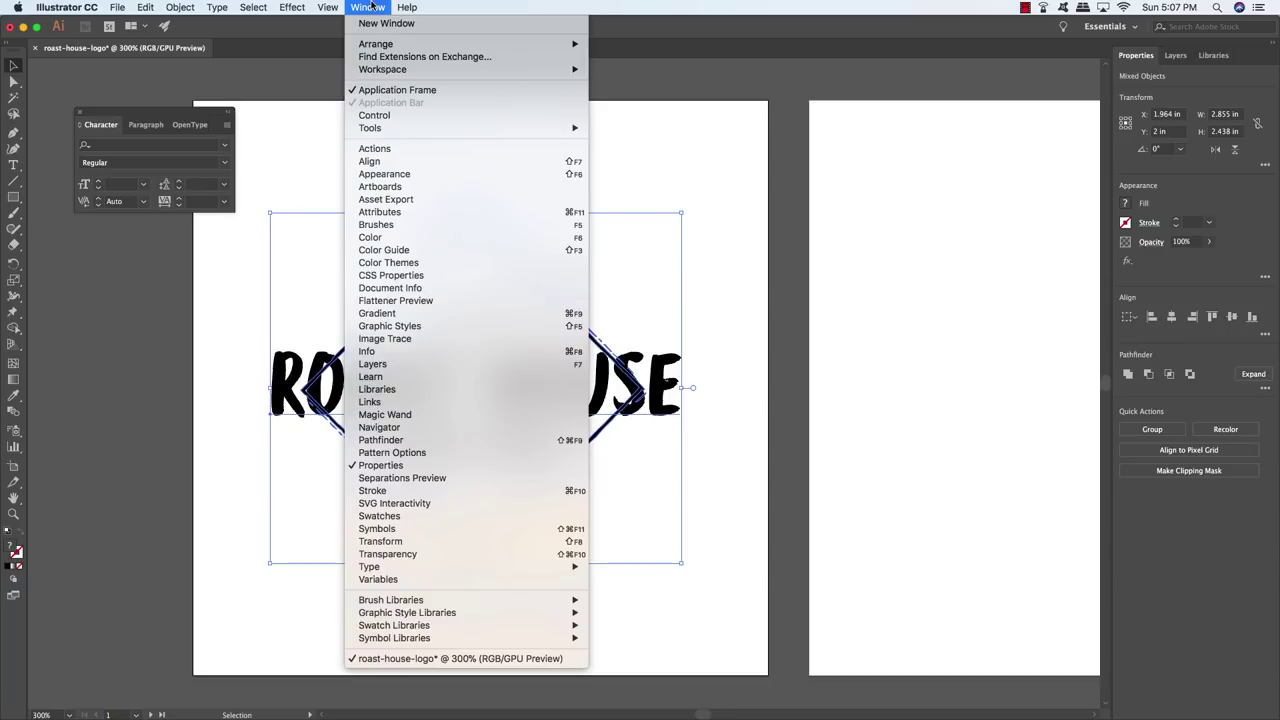
pyautogui.click(378, 162)
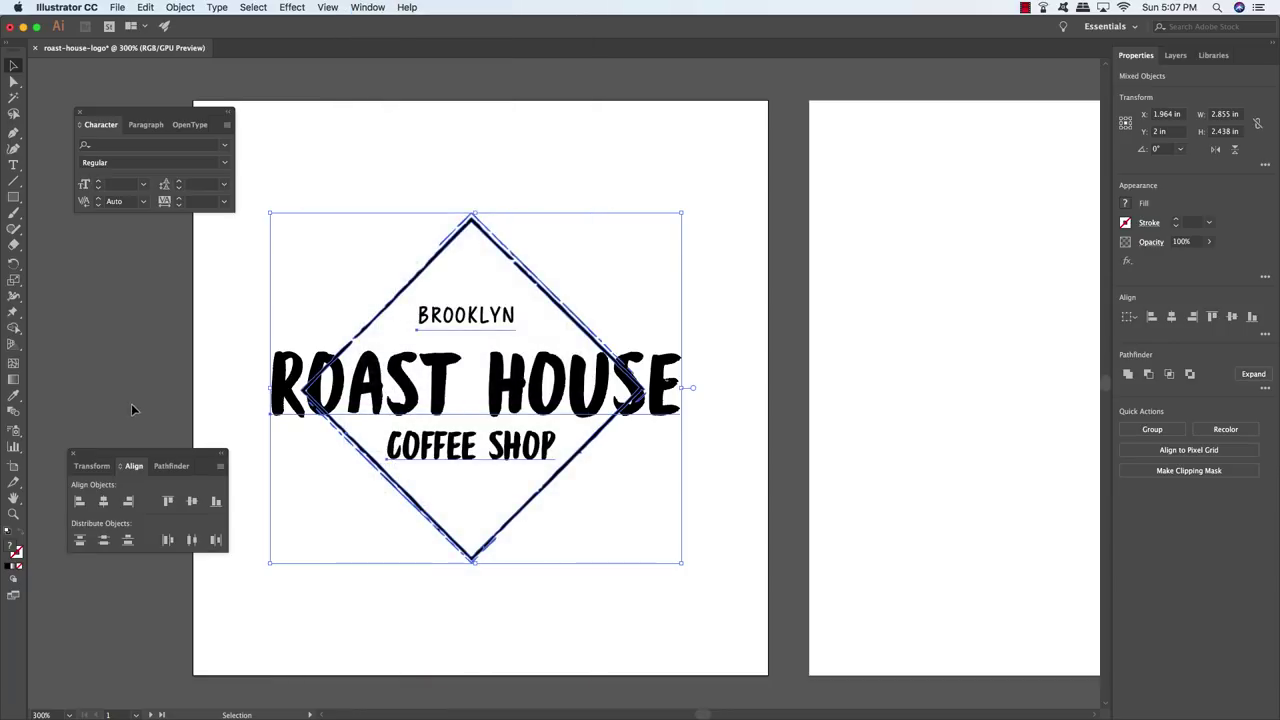
pyautogui.moveTo(145, 460); pyautogui.dragTo(915, 232)
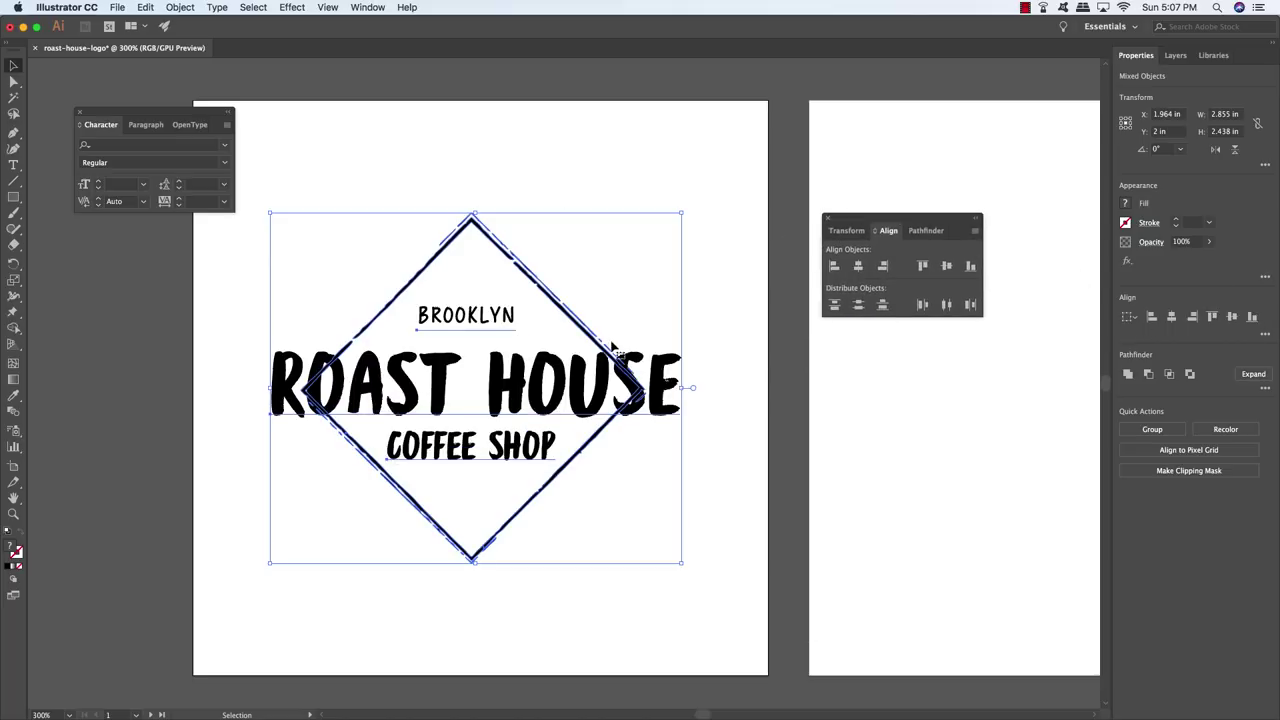
pyautogui.click(857, 268)
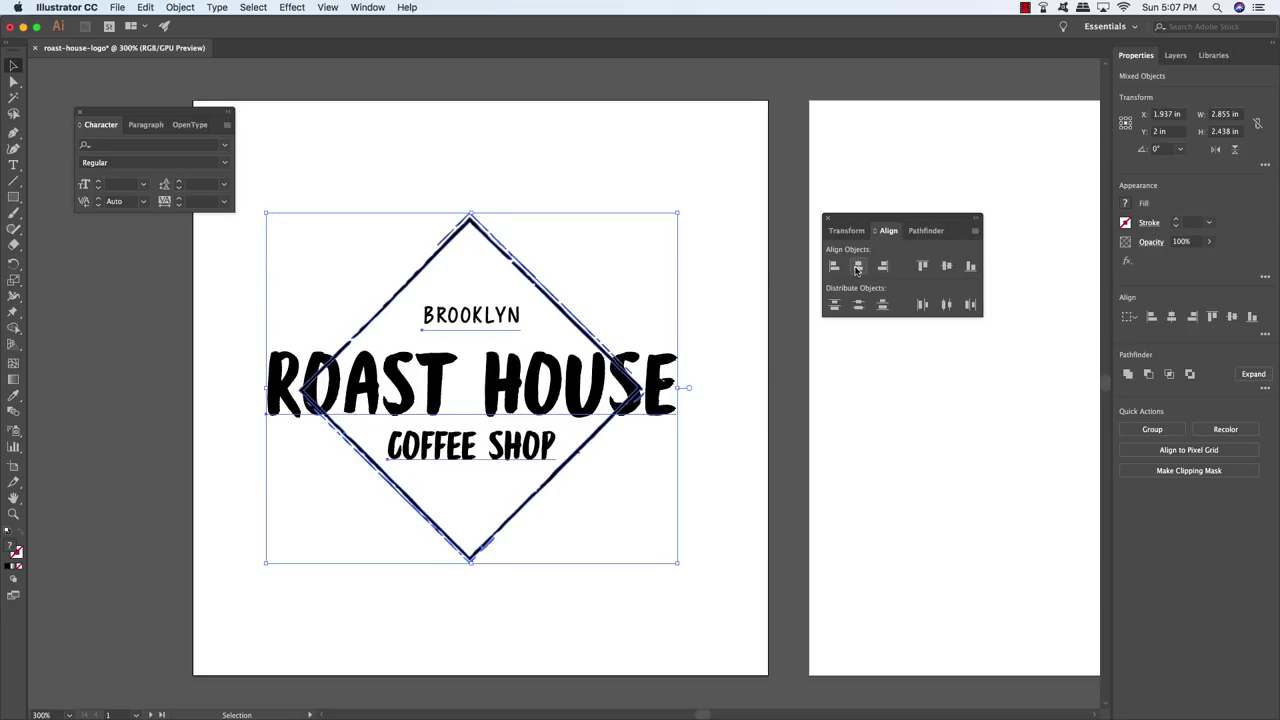
pyautogui.click(546, 213)
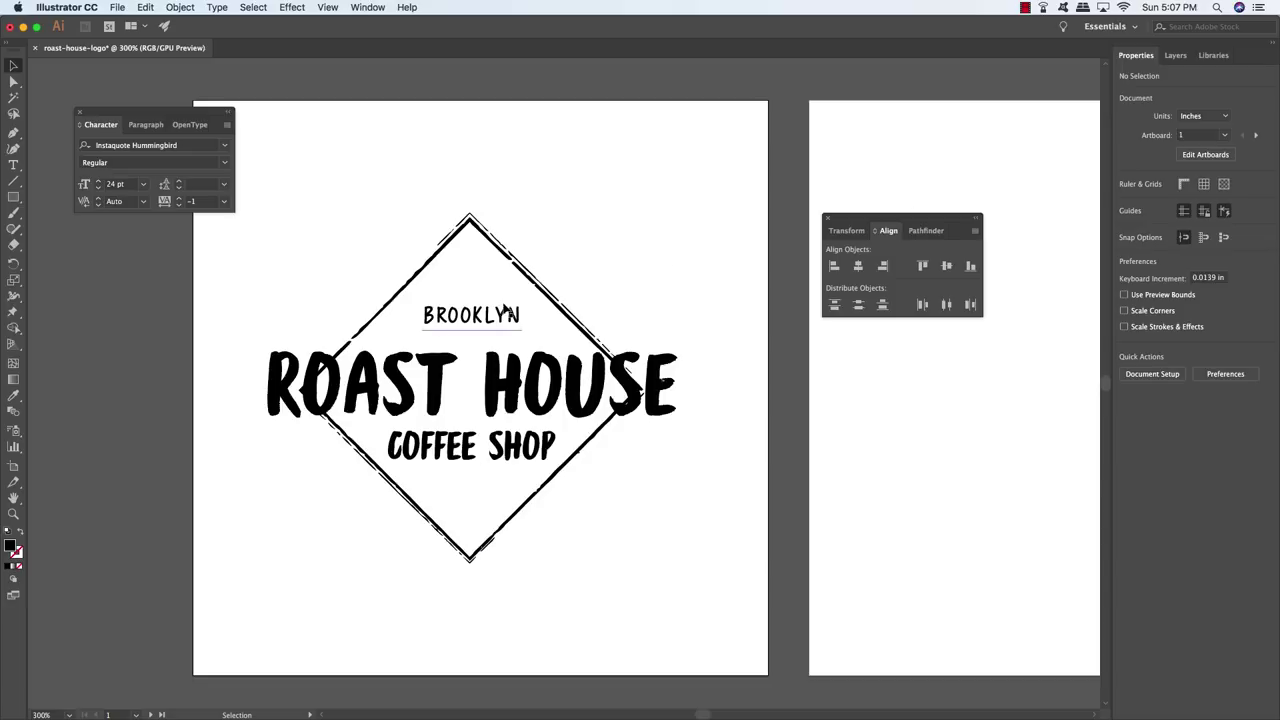
# Step: Apply a horizontal Arc warp envelope with a 35% bend to the BROOKLYN text
pyautogui.click(503, 314)
pyautogui.click(172, 7)
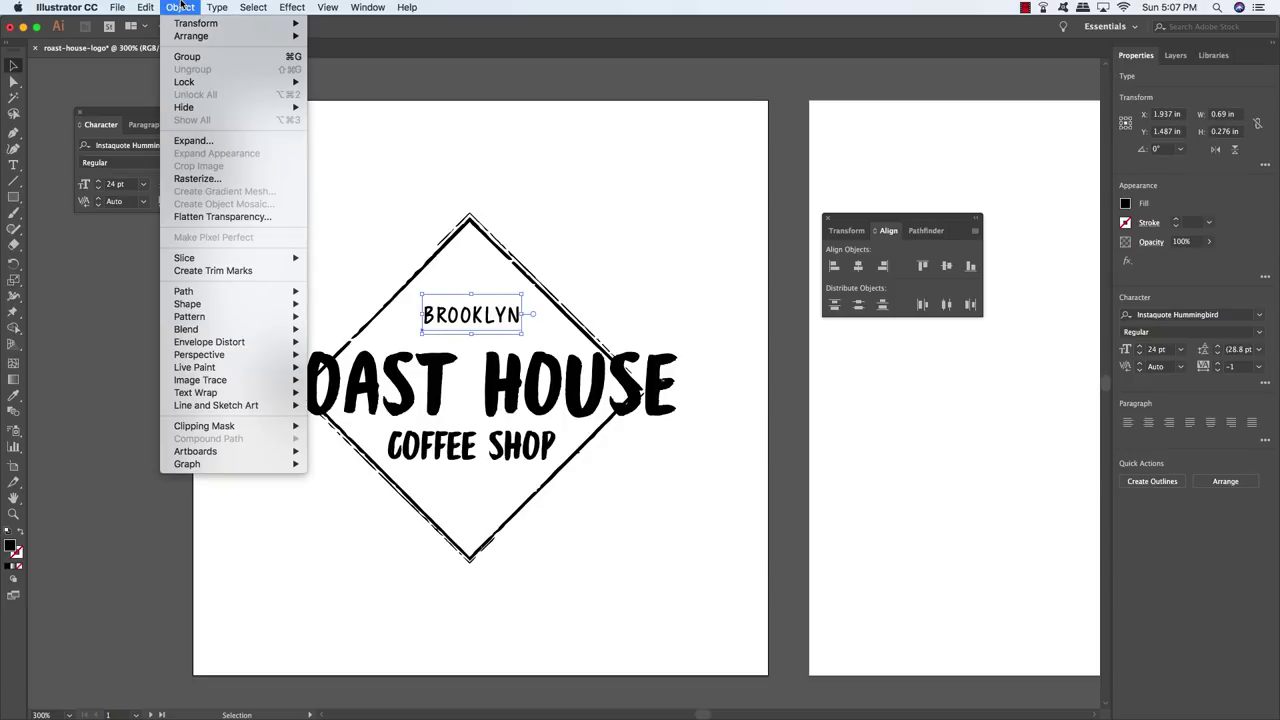
pyautogui.moveTo(235, 347)
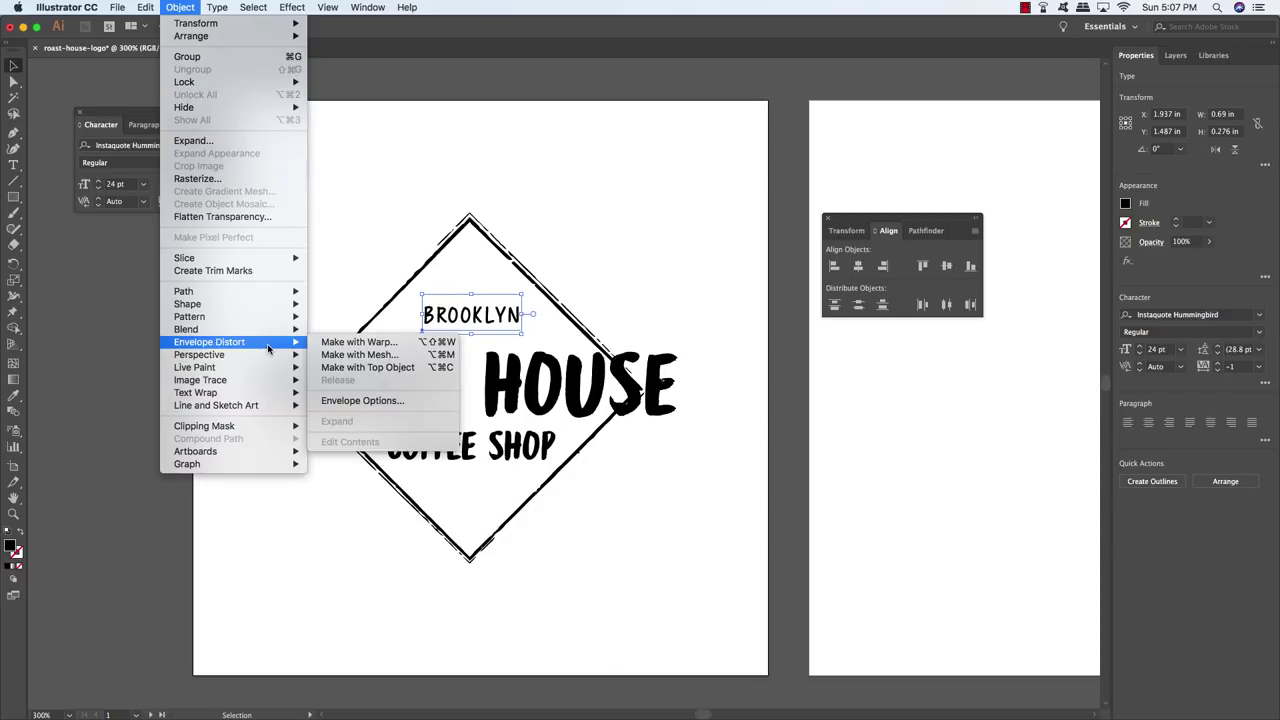
pyautogui.click(360, 342)
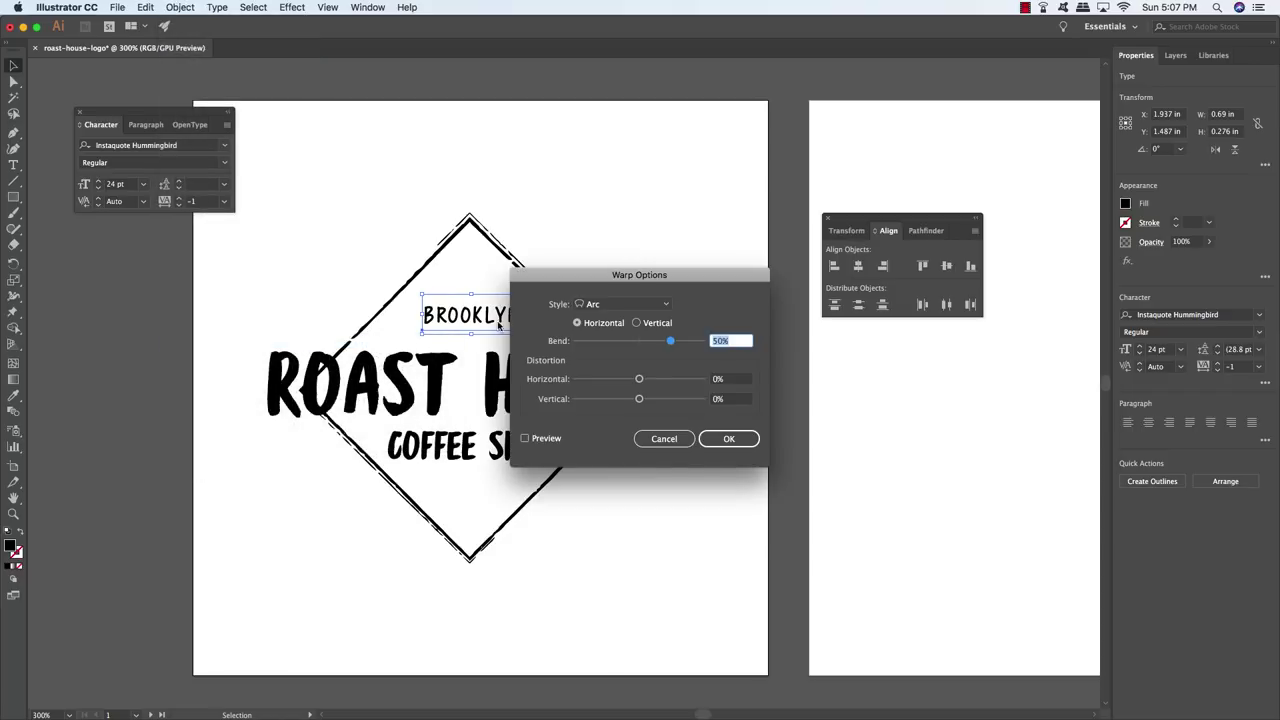
pyautogui.moveTo(607, 280); pyautogui.dragTo(772, 223)
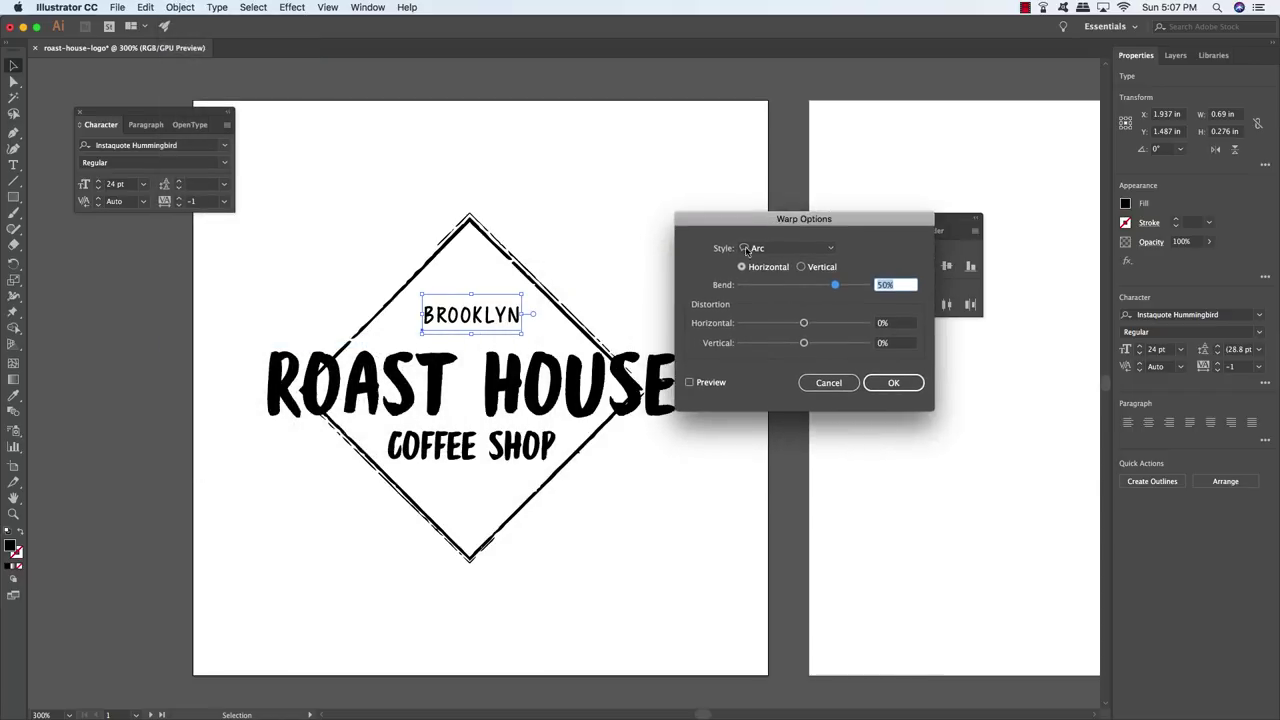
pyautogui.click(689, 383)
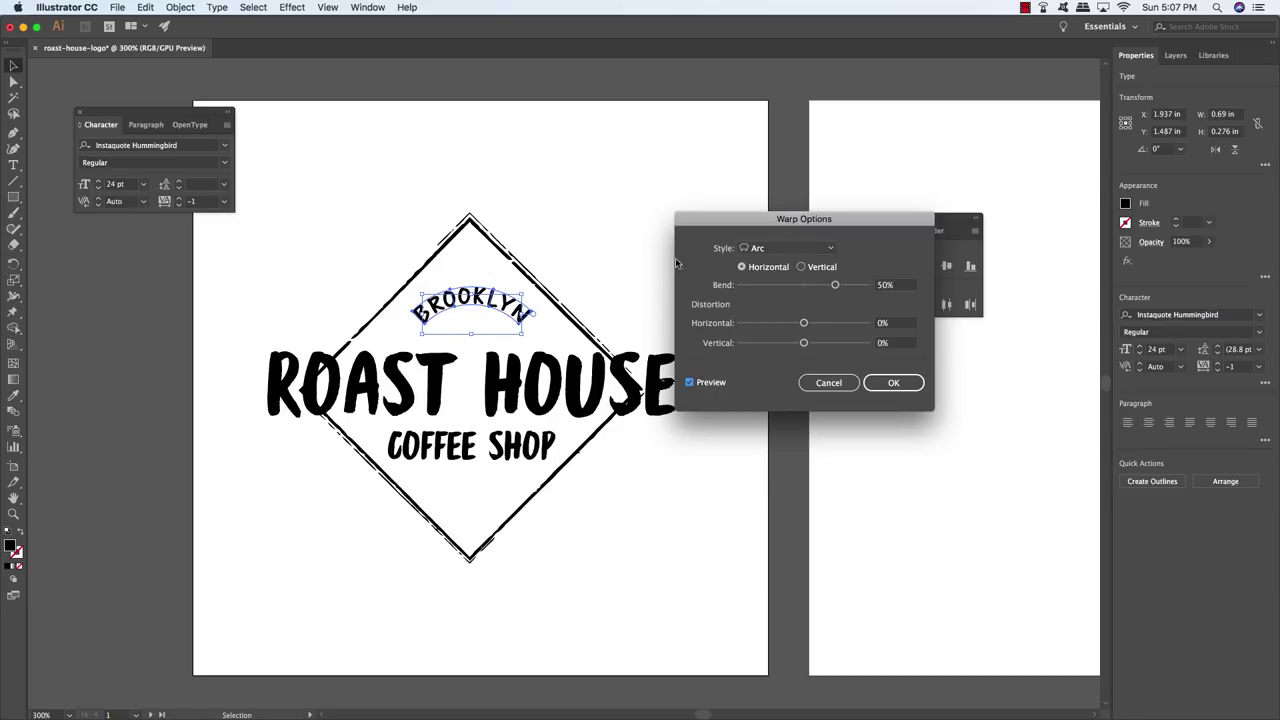
pyautogui.click(740, 267)
pyautogui.moveTo(835, 285); pyautogui.dragTo(826, 287)
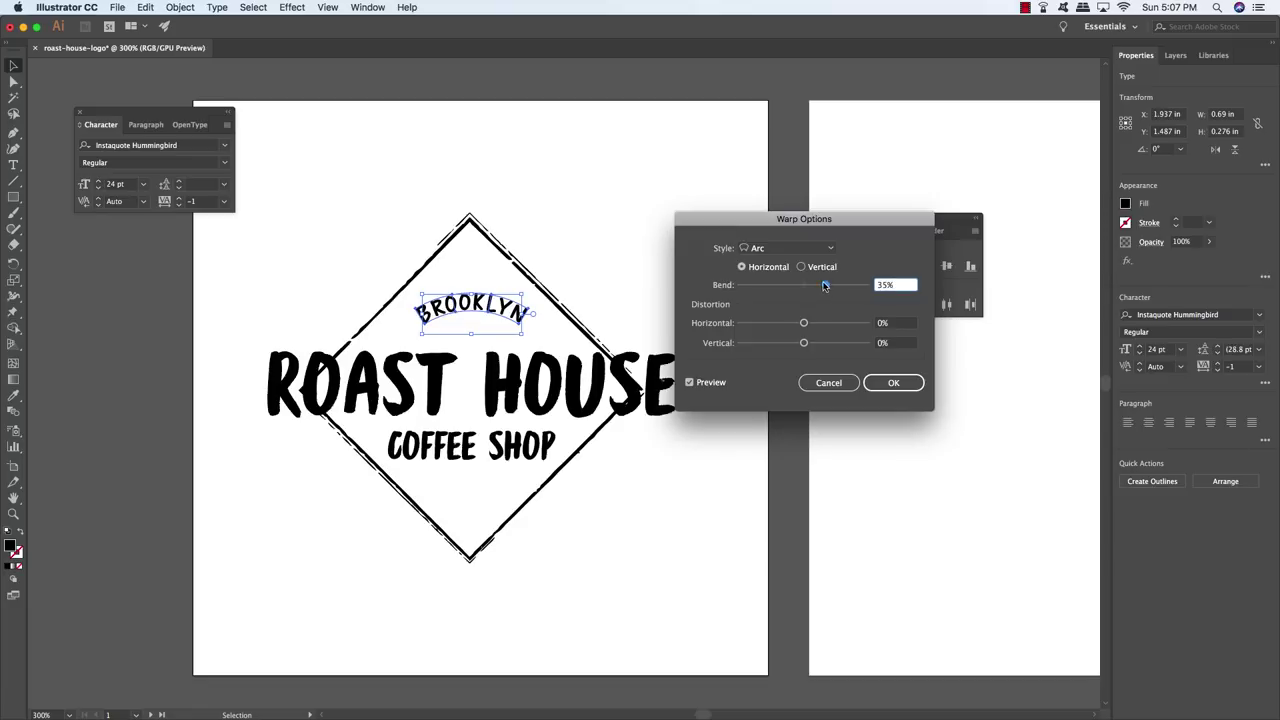
pyautogui.click(893, 383)
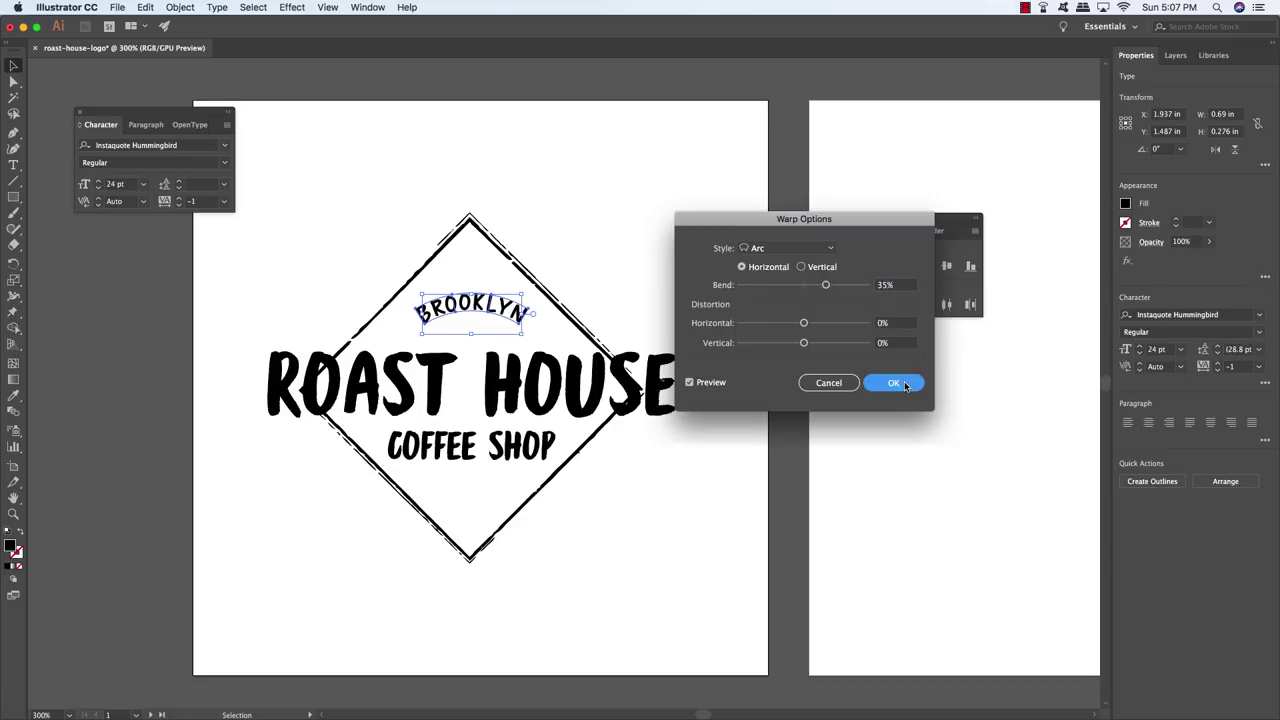
pyautogui.press('super+shift+a')
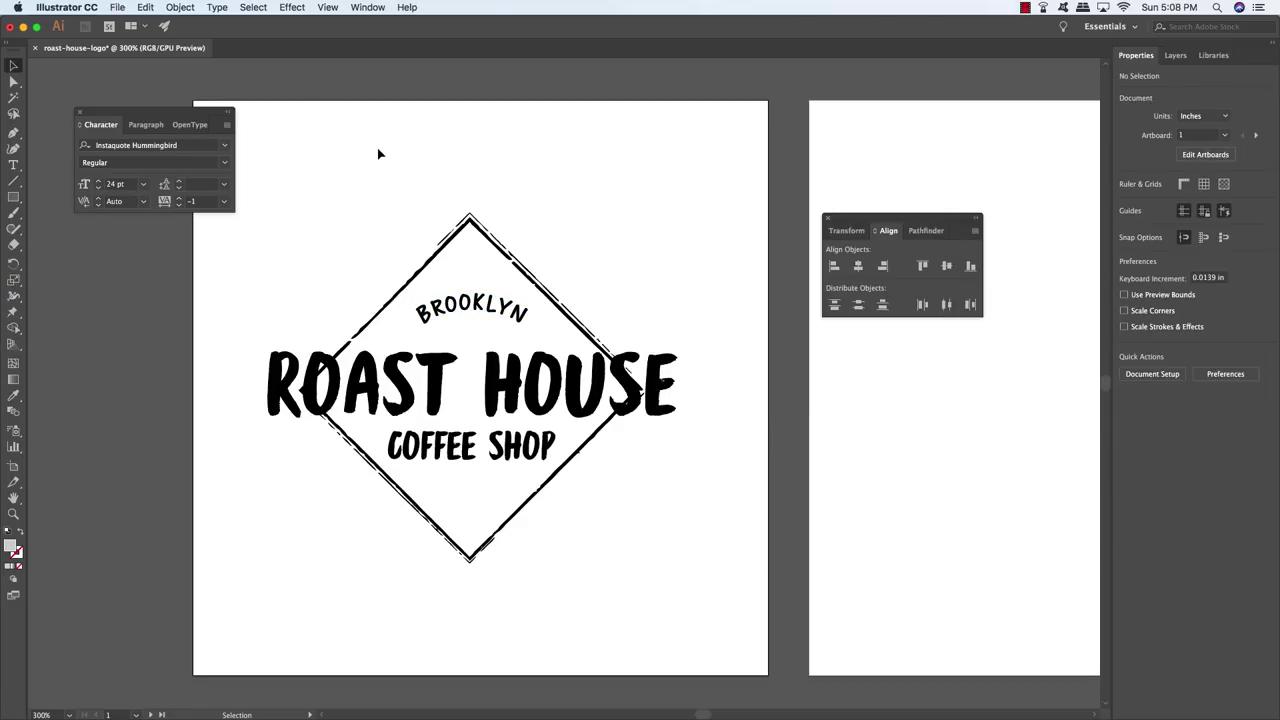
# Step: Open Leaves_CC.eps from the 7th Avenue Designs folder, cut all of its leaf artwork and close the file without saving
pyautogui.press('super+o')
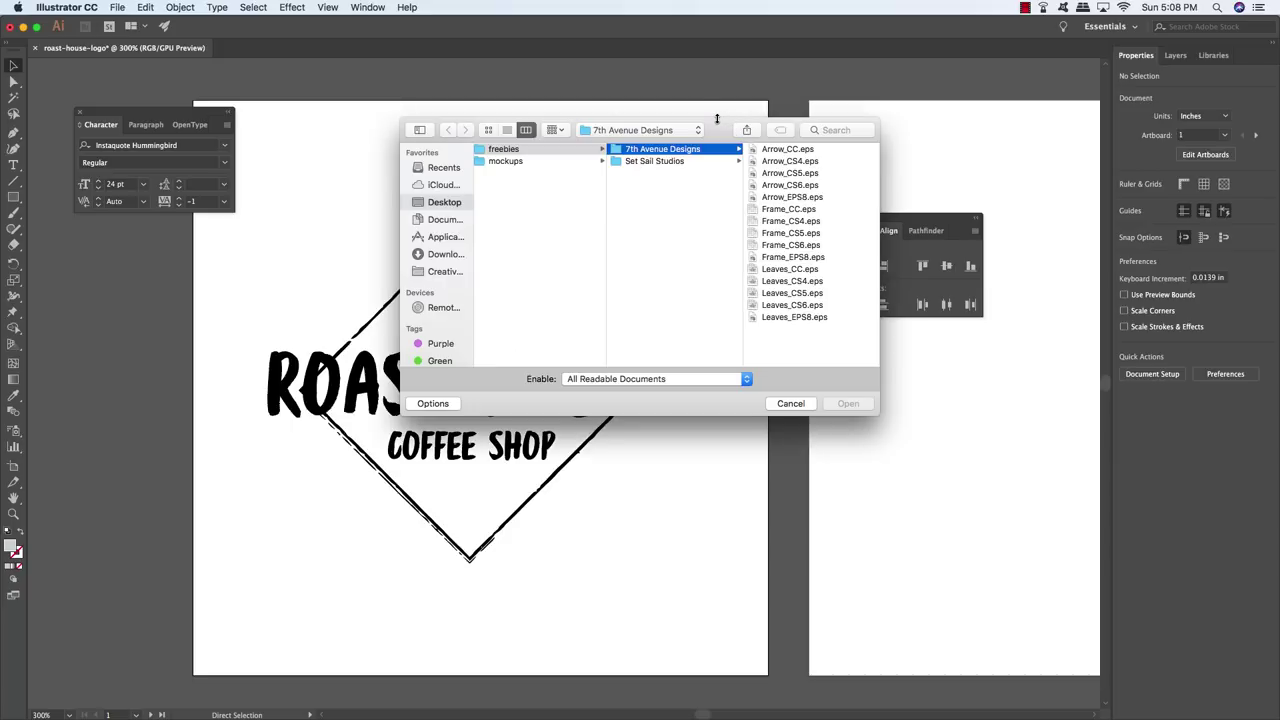
pyautogui.click(788, 269)
pyautogui.click(848, 403)
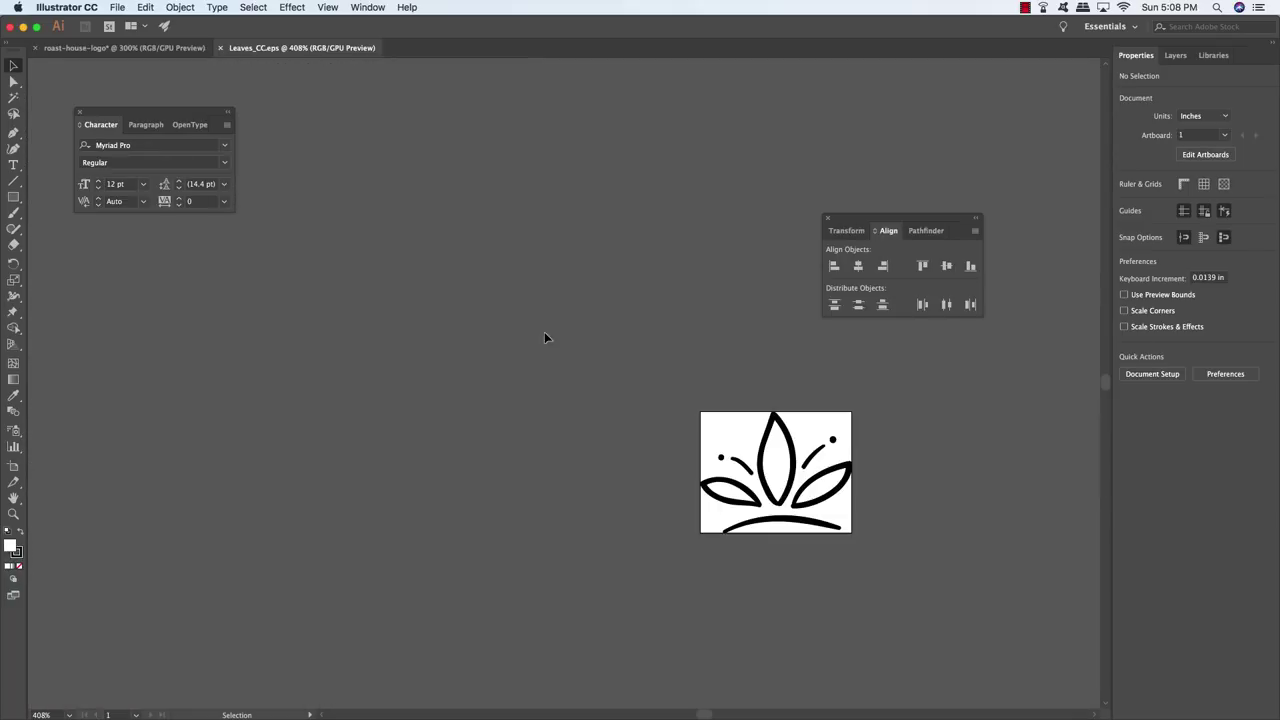
pyautogui.press('a')
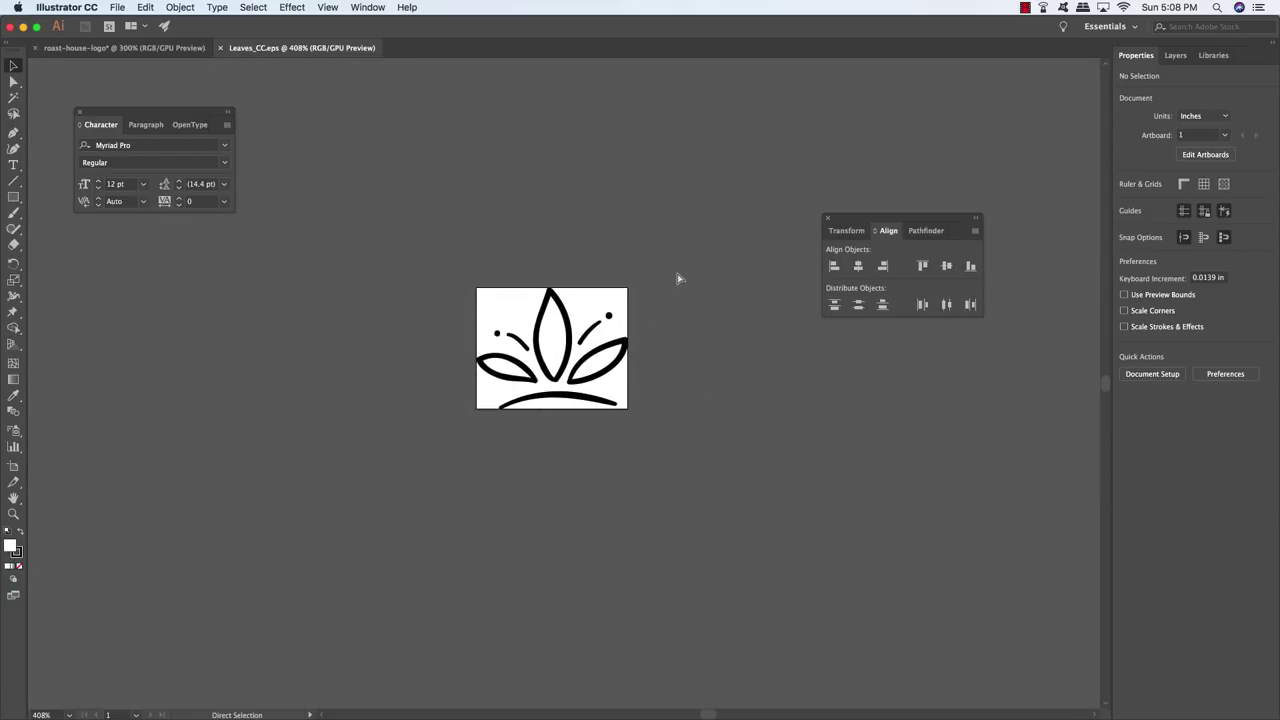
pyautogui.press('super+a')
pyautogui.press('v')
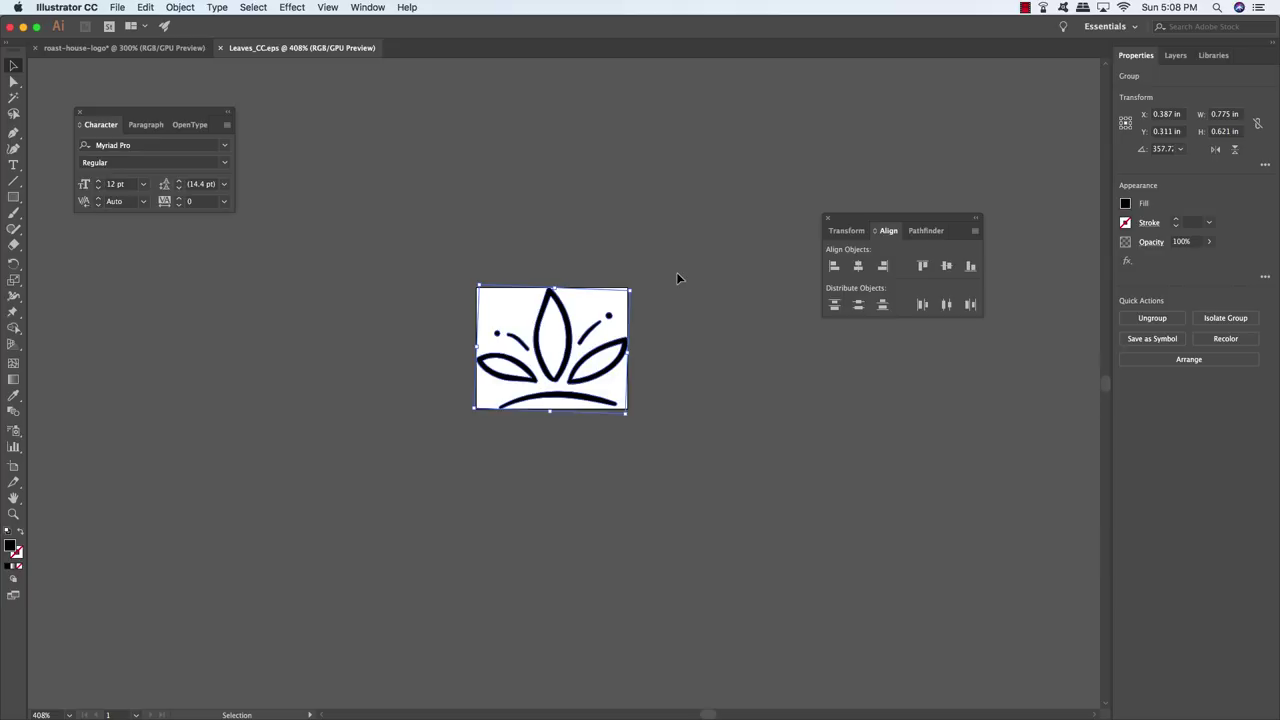
pyautogui.press('Delete')
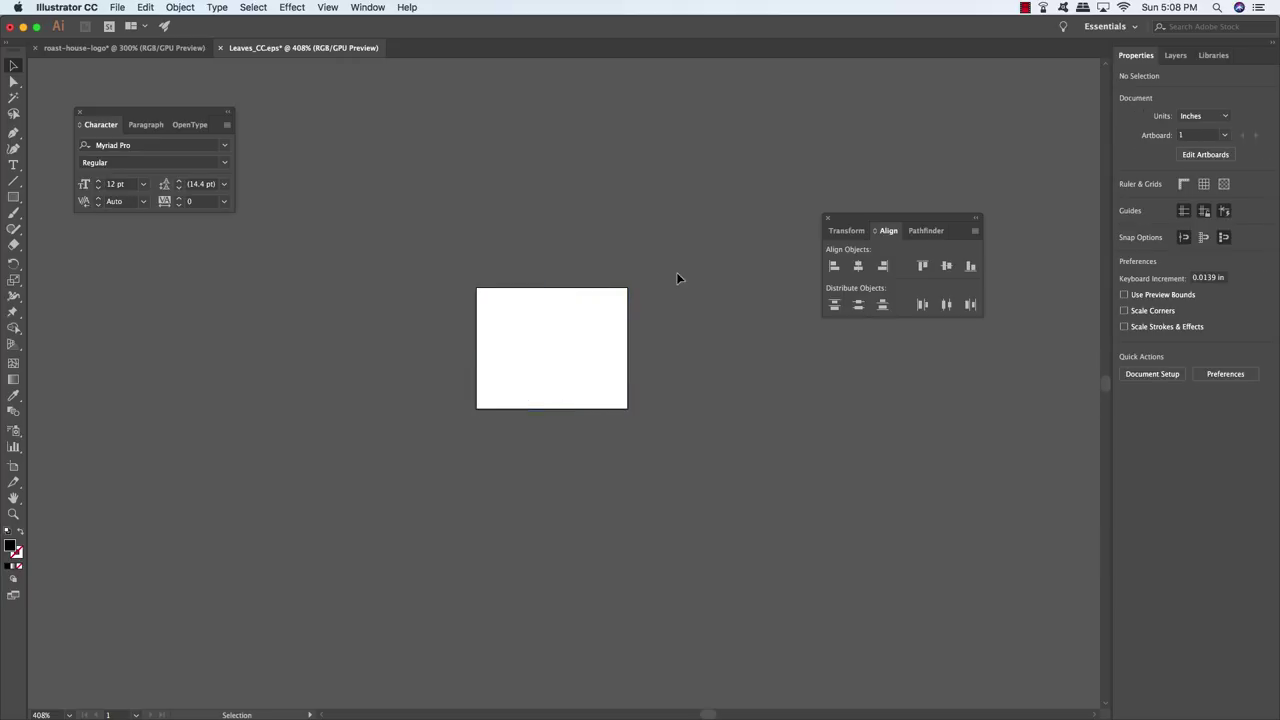
pyautogui.press('super+w')
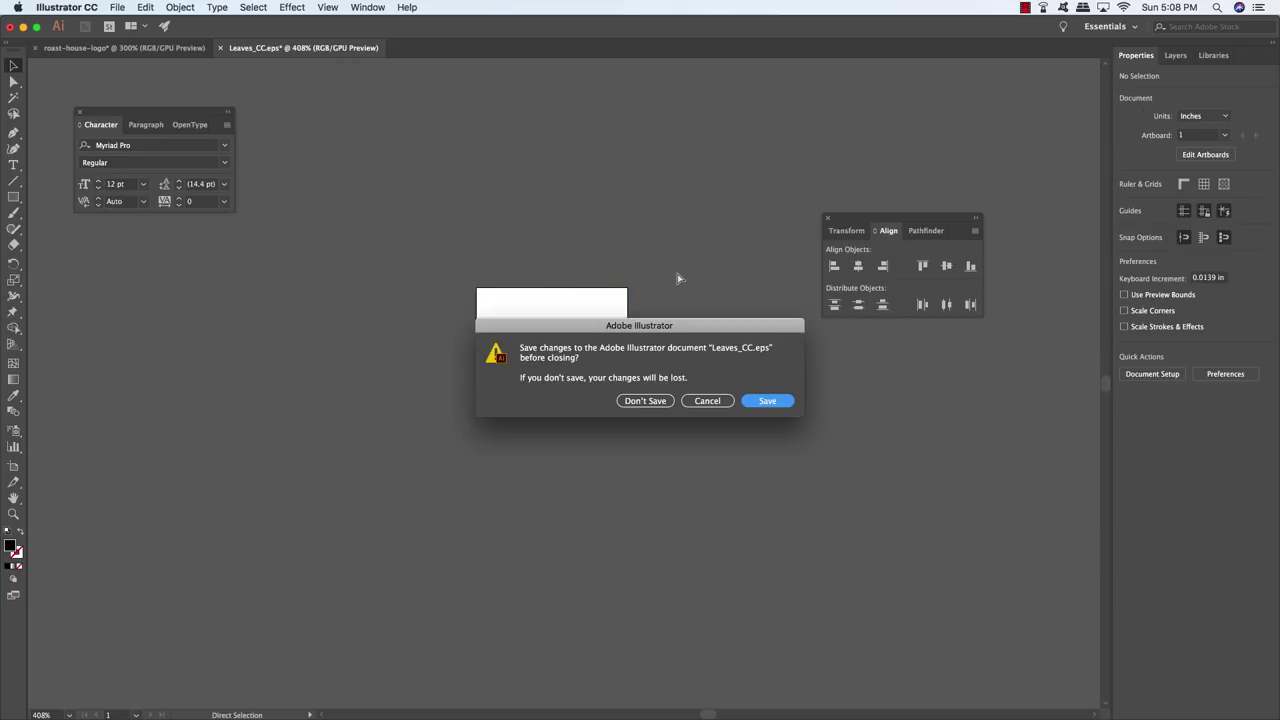
pyautogui.click(644, 401)
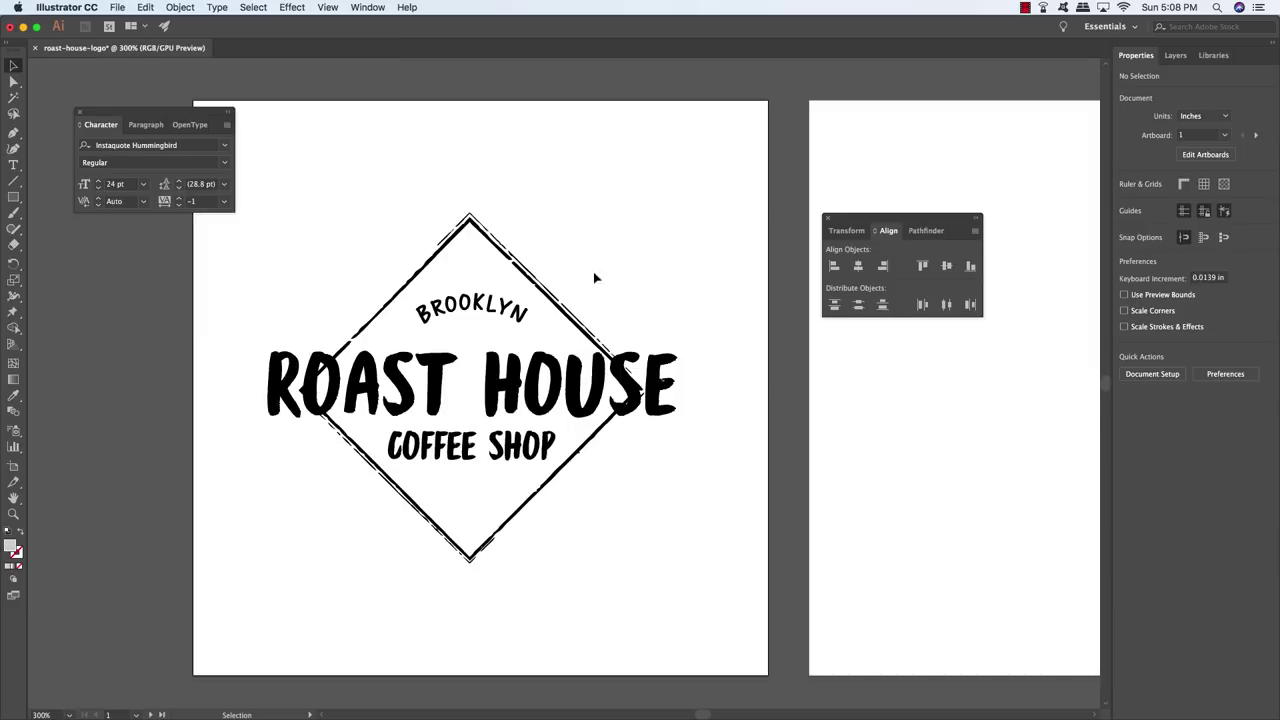
# Step: Paste the leaf artwork into the logo document, scaled down and centered above BROOKLYN inside the diamond's upper corner
pyautogui.press('super+v')
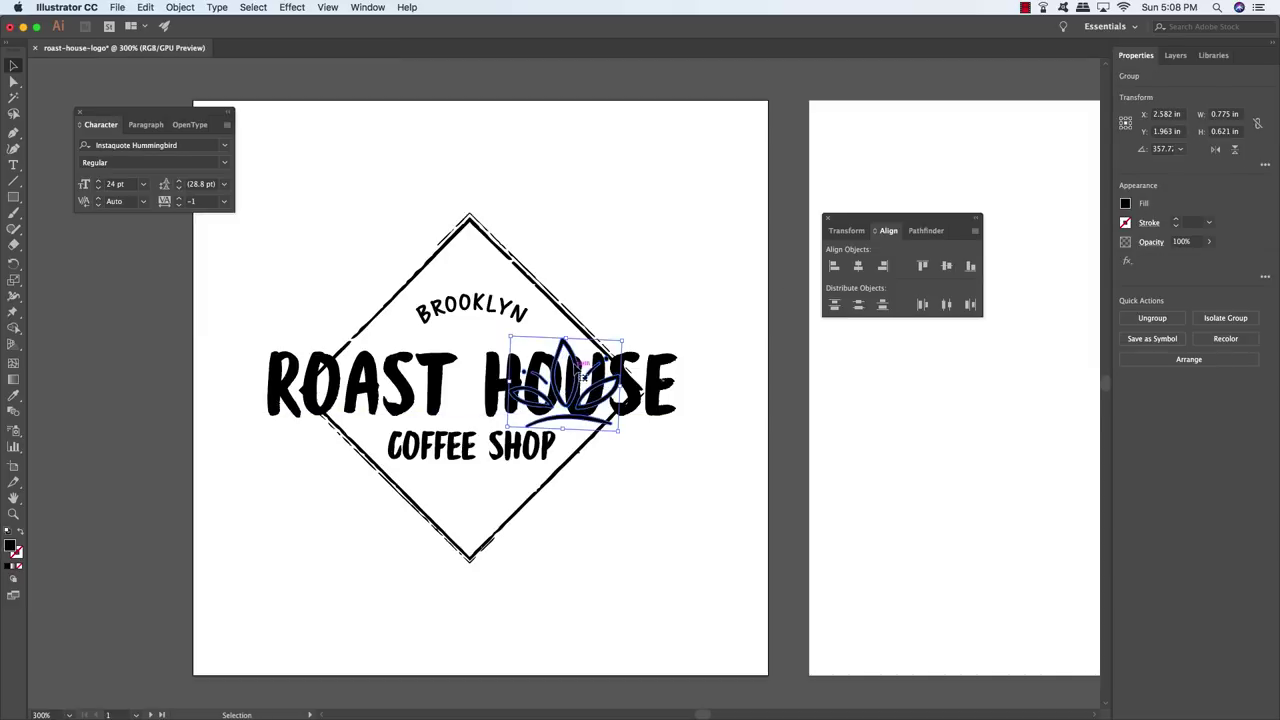
pyautogui.moveTo(577, 350); pyautogui.dragTo(497, 222)
pyautogui.moveTo(482, 268); pyautogui.dragTo(483, 283)
pyautogui.click(601, 226)
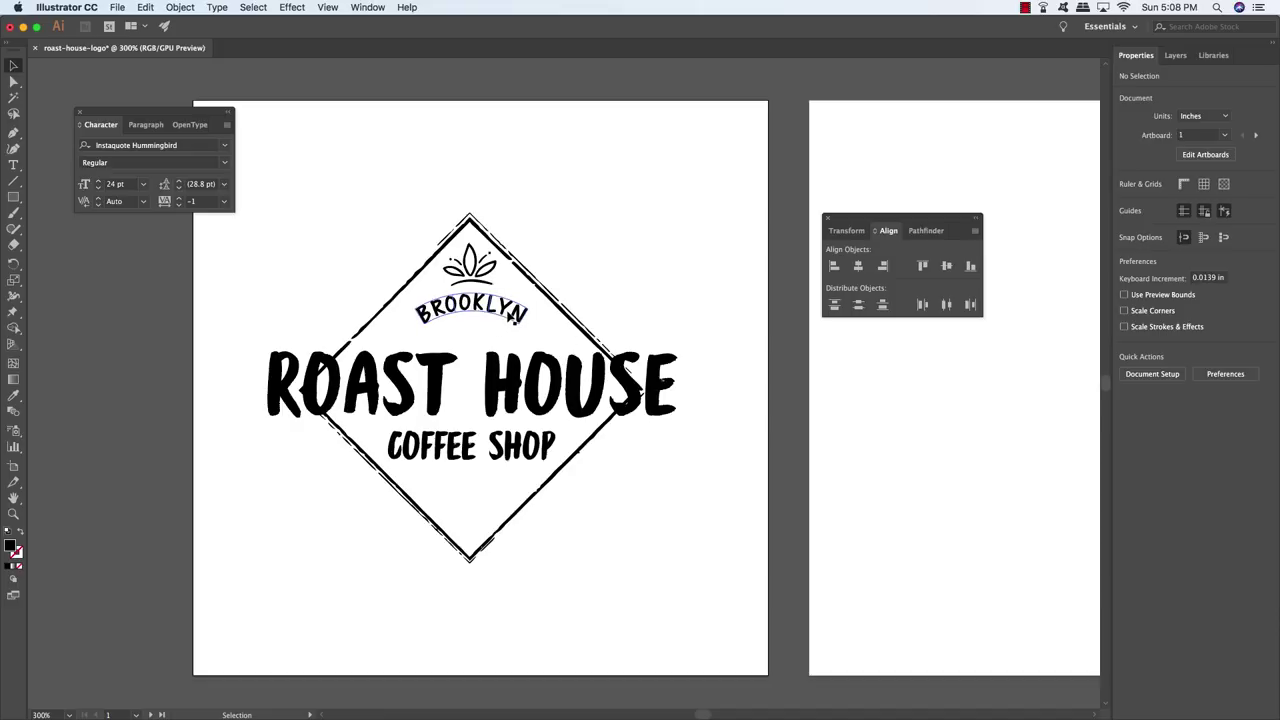
# Step: Move the leaves and the arched BROOKLYN text together down about 0.08 in, closer to ROAST HOUSE
pyautogui.click(511, 318)
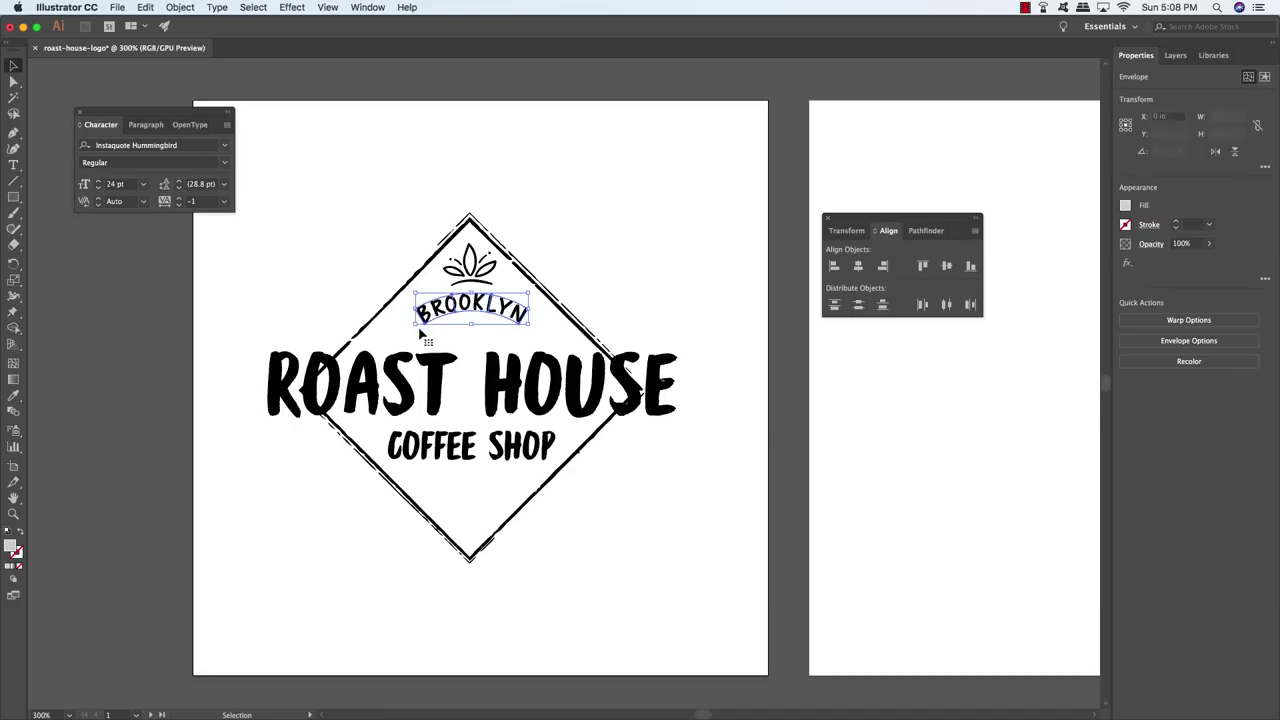
pyautogui.keyDown('shift'); pyautogui.click(497, 272); pyautogui.keyUp('shift')
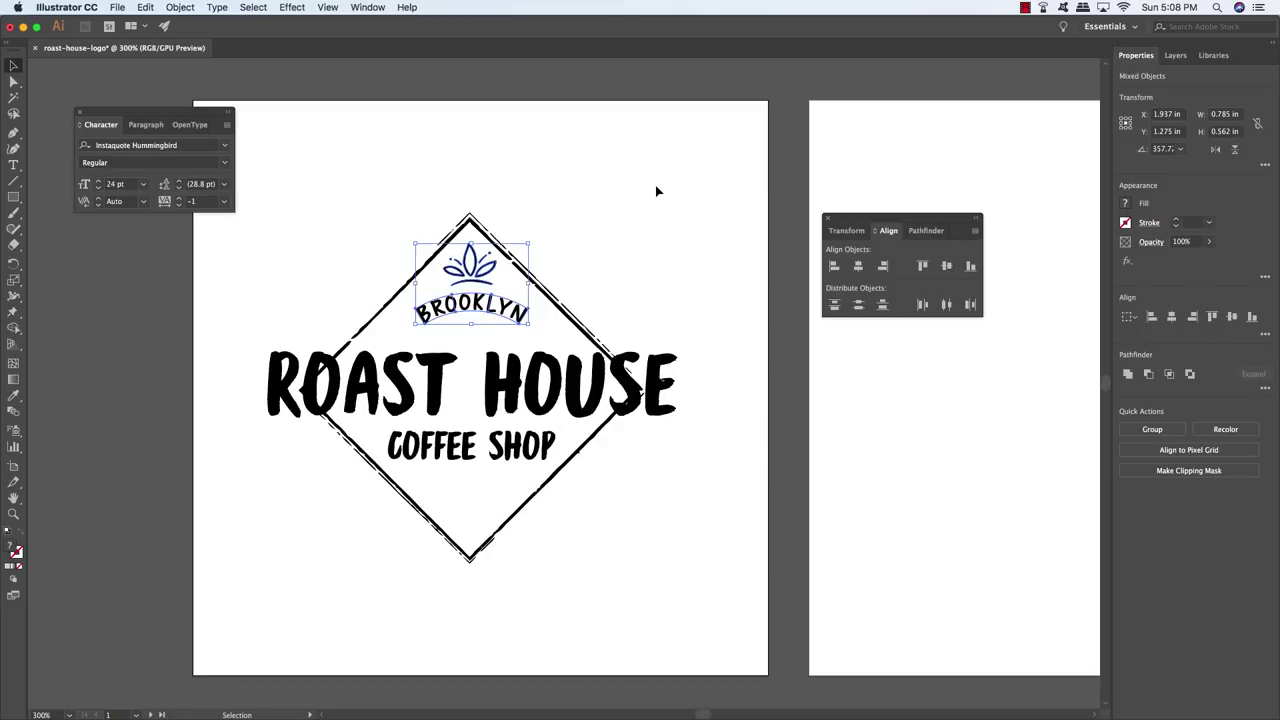
pyautogui.press('Down')
pyautogui.press('Down')
pyautogui.press('Down')
pyautogui.press('Down')
pyautogui.press('Down')
pyautogui.press('Down')
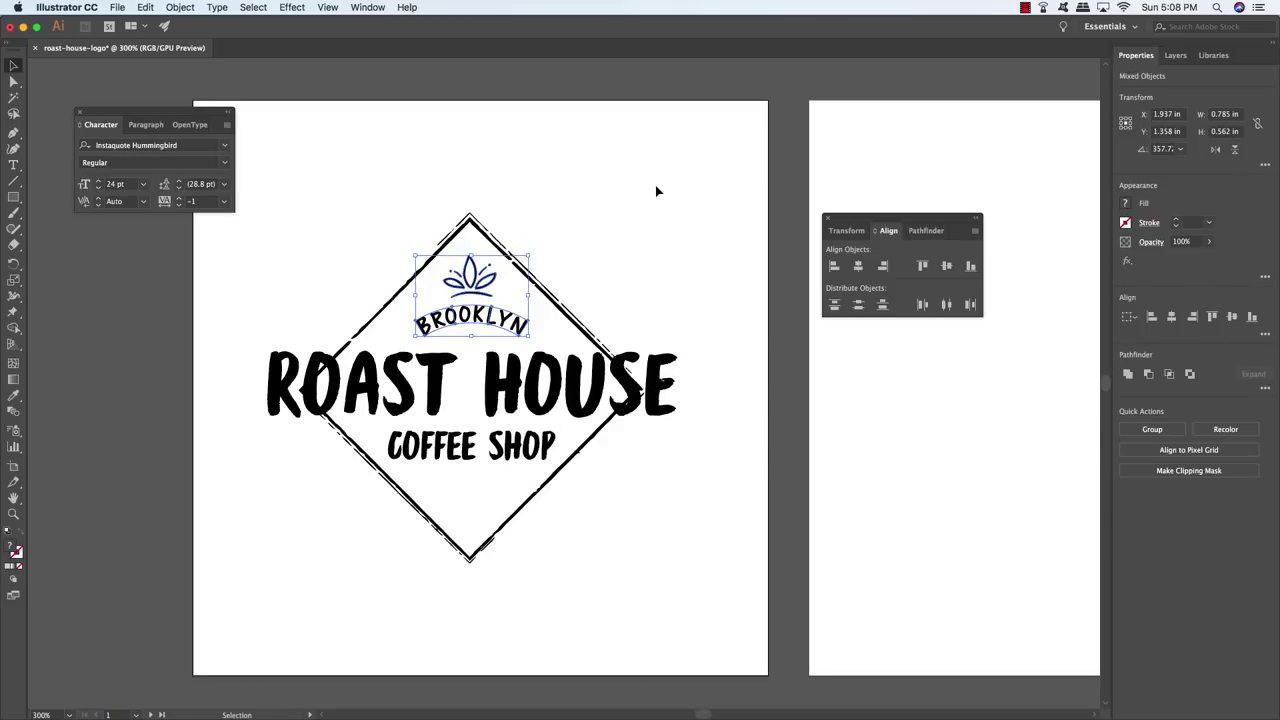
pyautogui.click(657, 191)
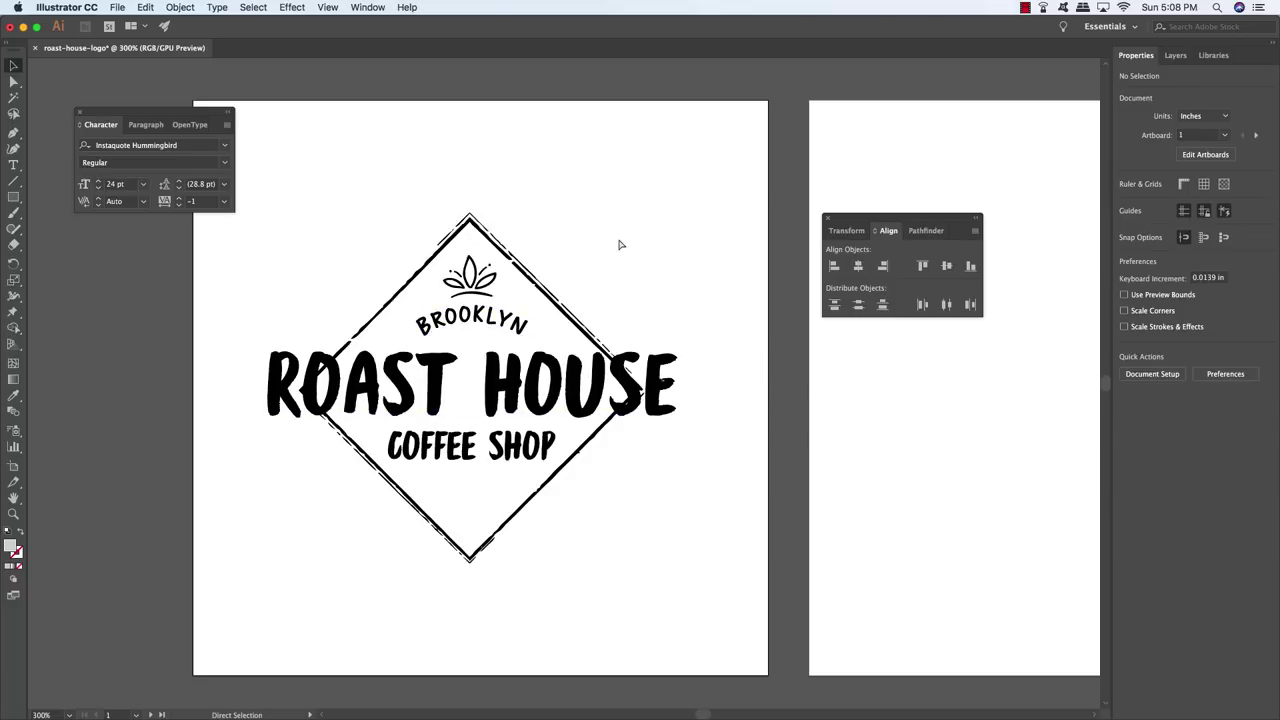
# Step: Open Arrow_CC.eps, cut its arrow artwork and close the file without saving
pyautogui.press('super+o')
pyautogui.click(530, 150)
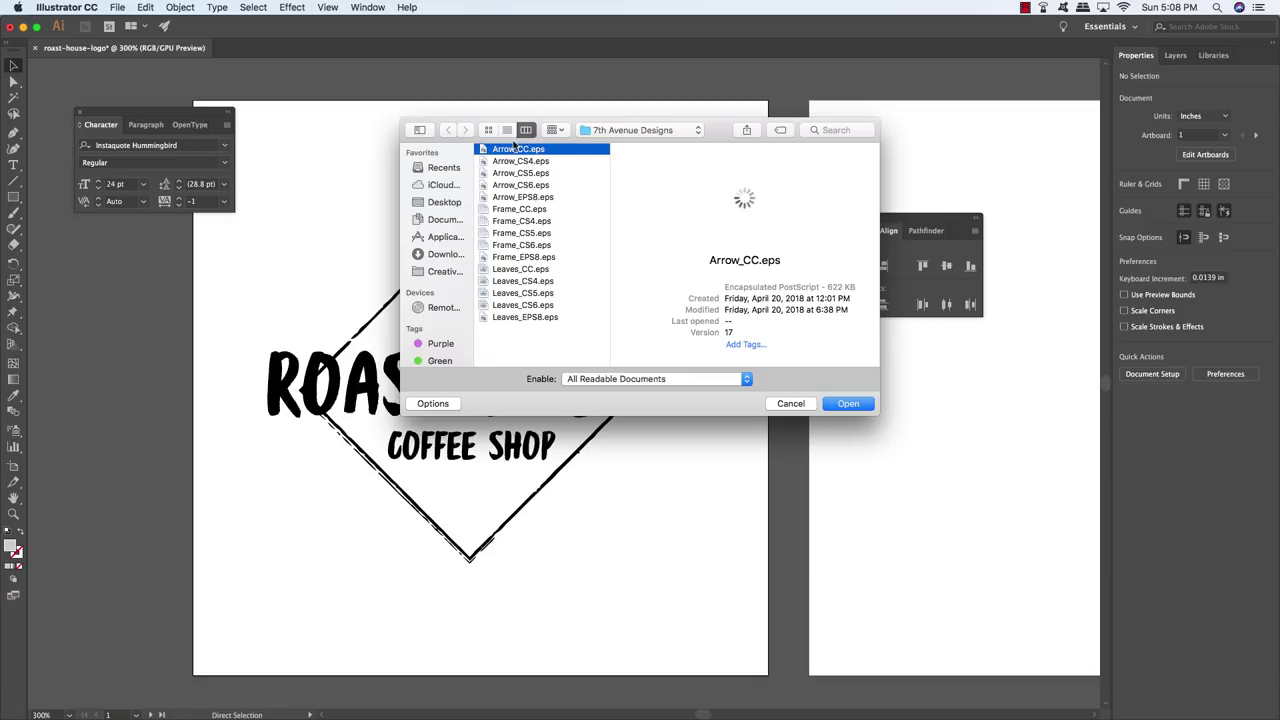
pyautogui.click(866, 401)
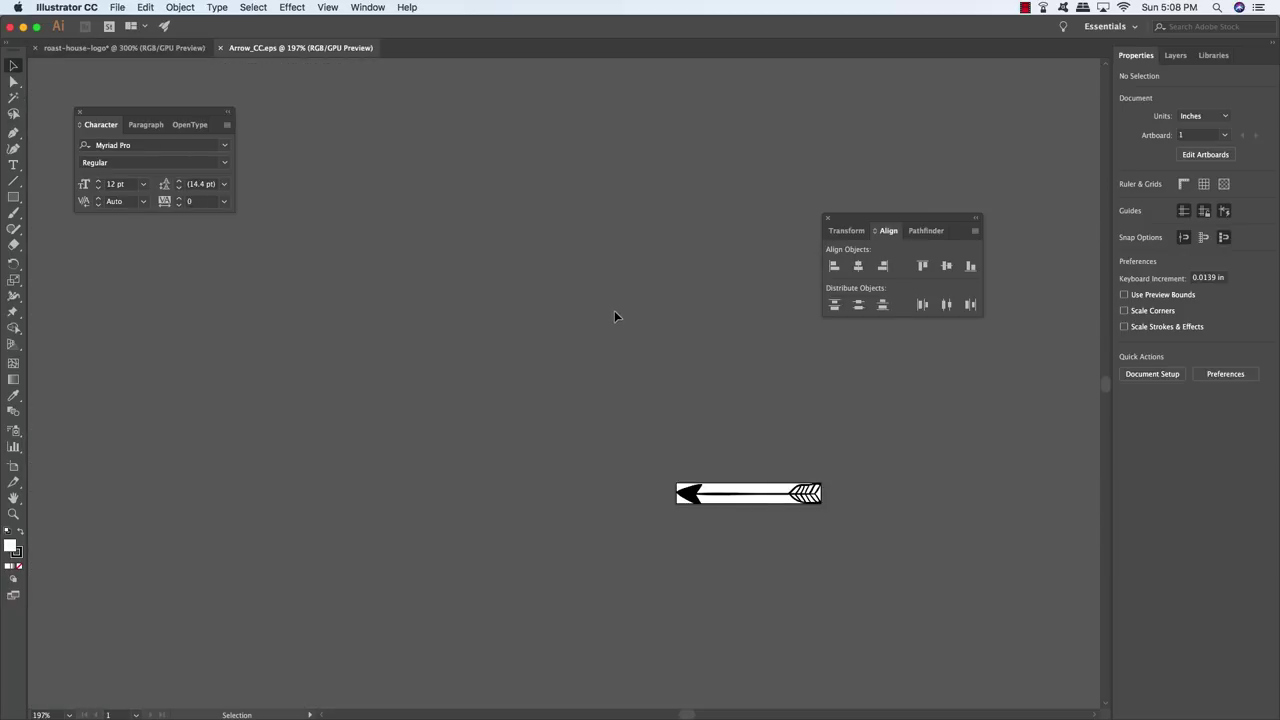
pyautogui.press('super+a')
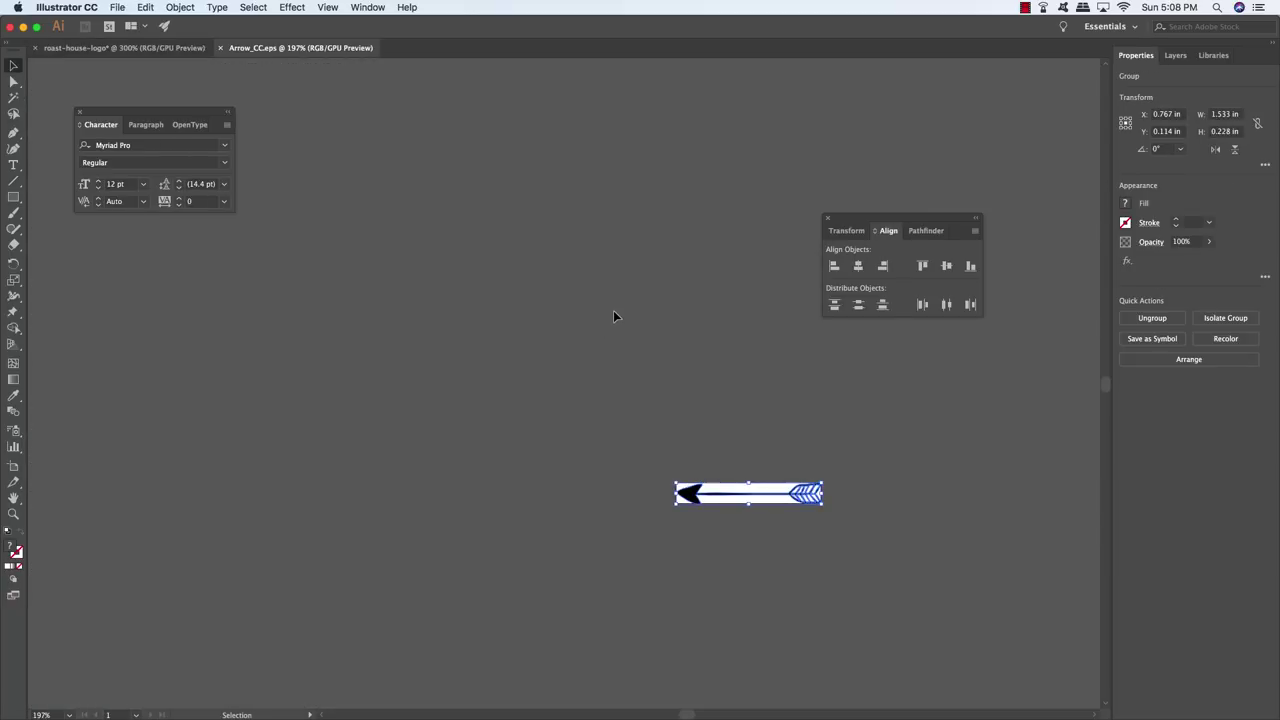
pyautogui.press('Delete')
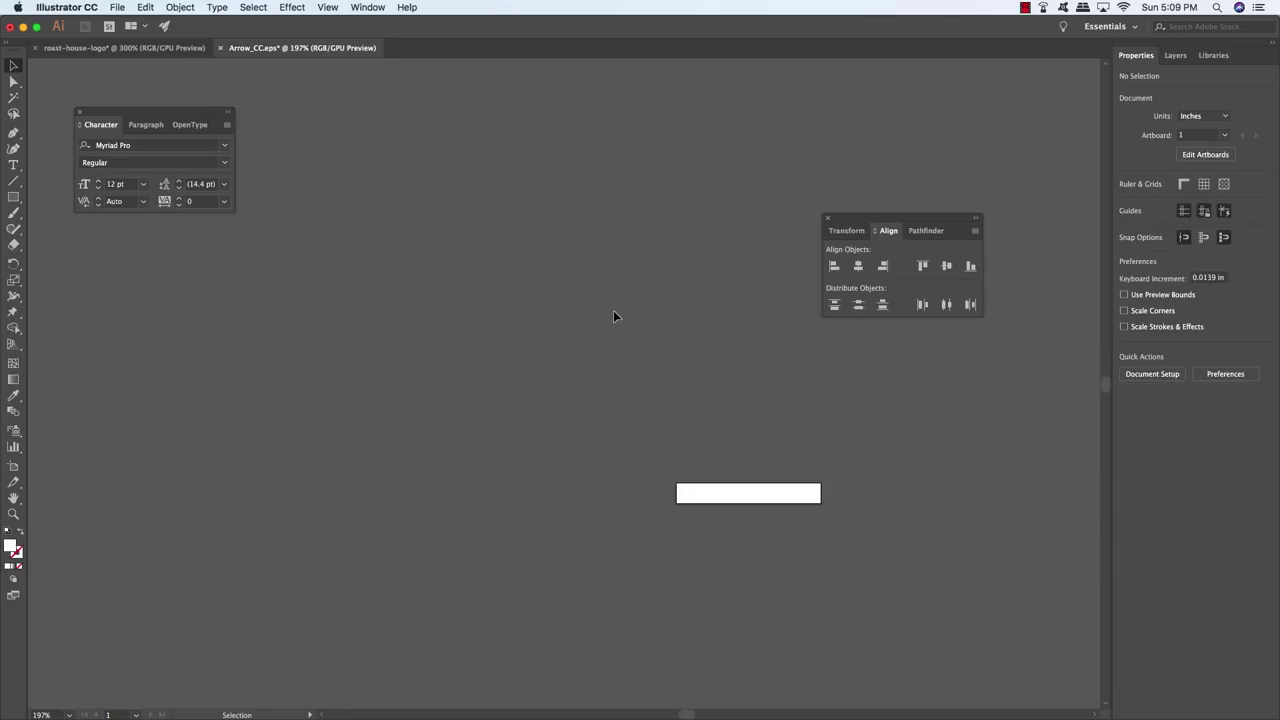
pyautogui.press('super+w')
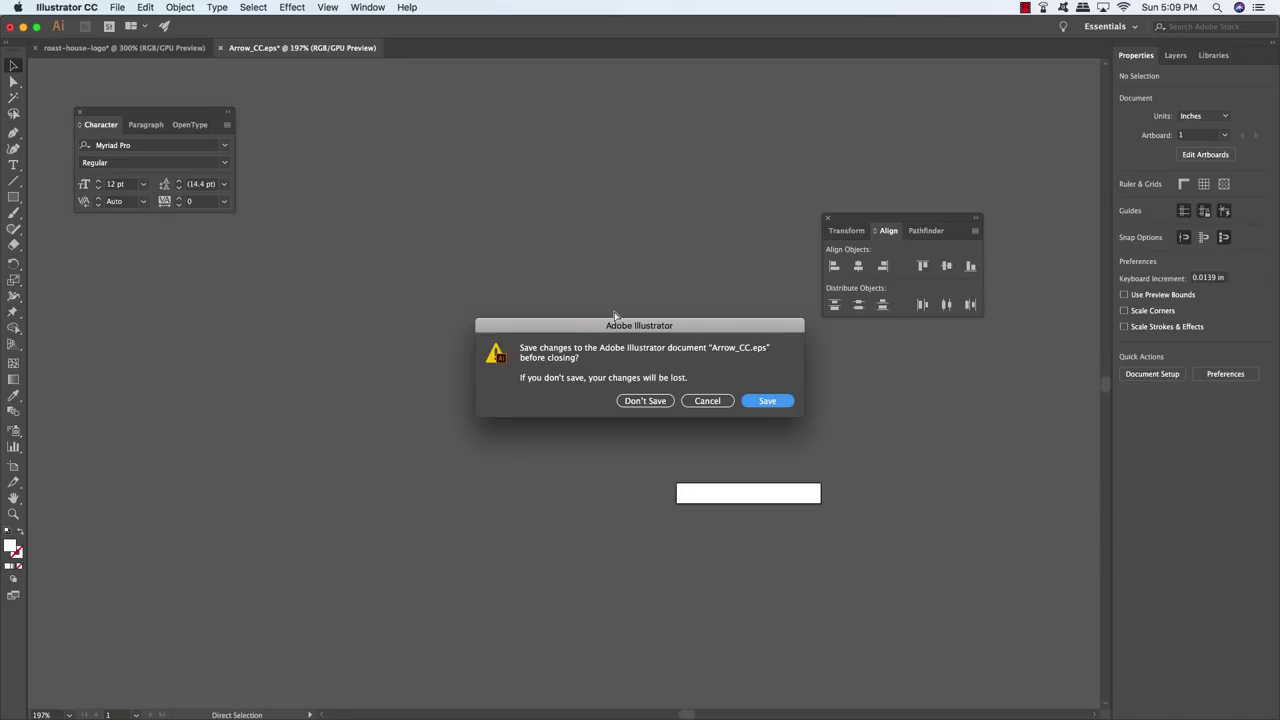
pyautogui.click(645, 401)
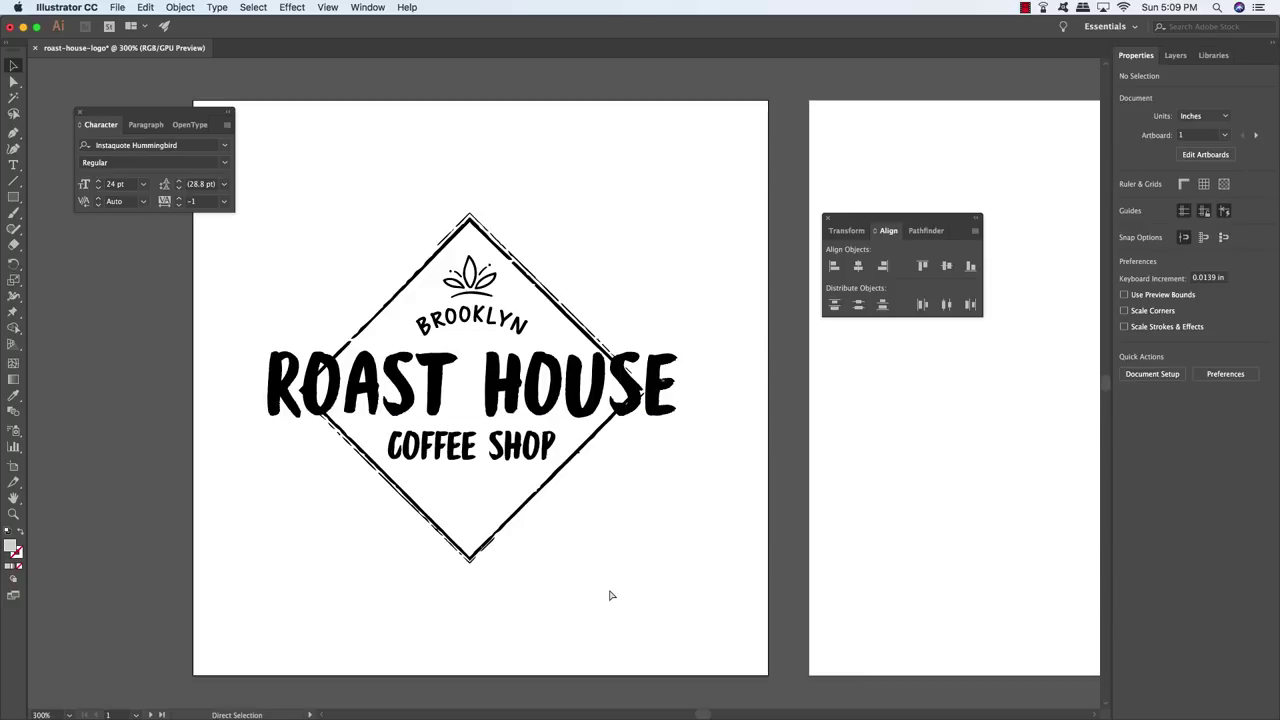
# Step: Paste the arrow into the logo, scale it down to about 0.55 in wide and place it below COFFEE SHOP
pyautogui.press('super+v')
pyautogui.moveTo(474, 384); pyautogui.dragTo(418, 515)
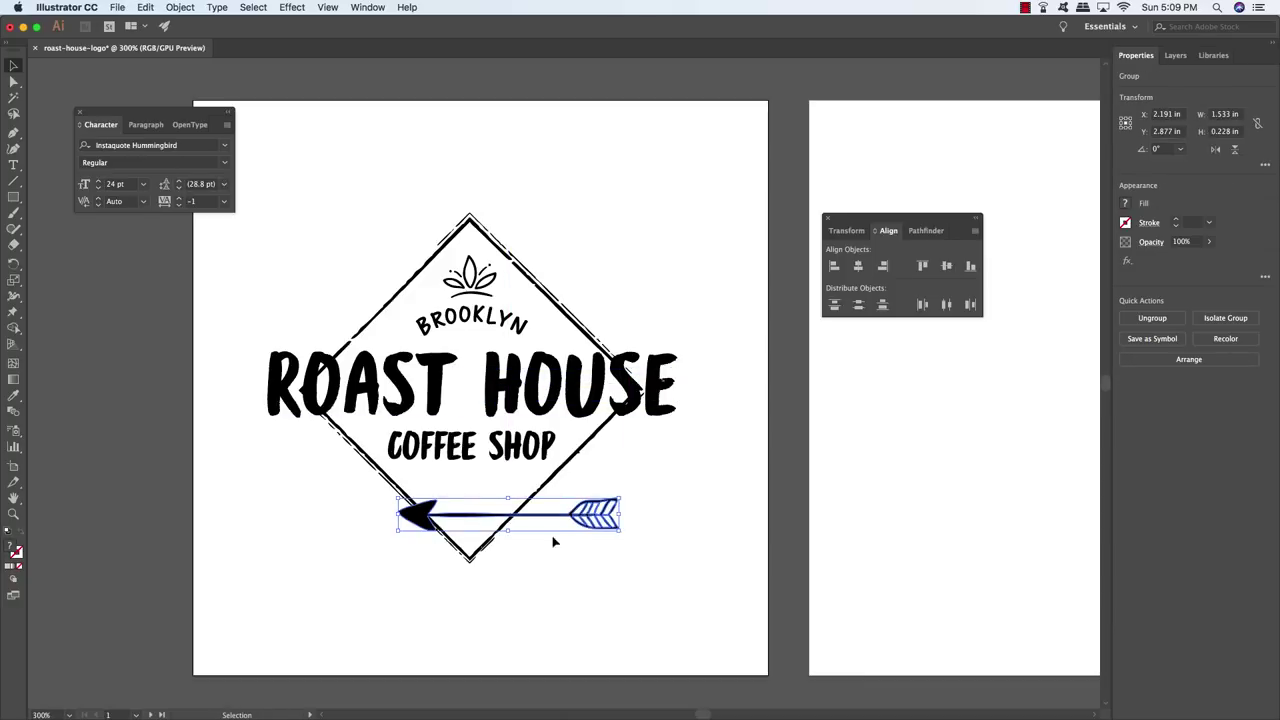
pyautogui.moveTo(618, 497); pyautogui.dragTo(563, 510)
pyautogui.moveTo(558, 510); pyautogui.dragTo(497, 490)
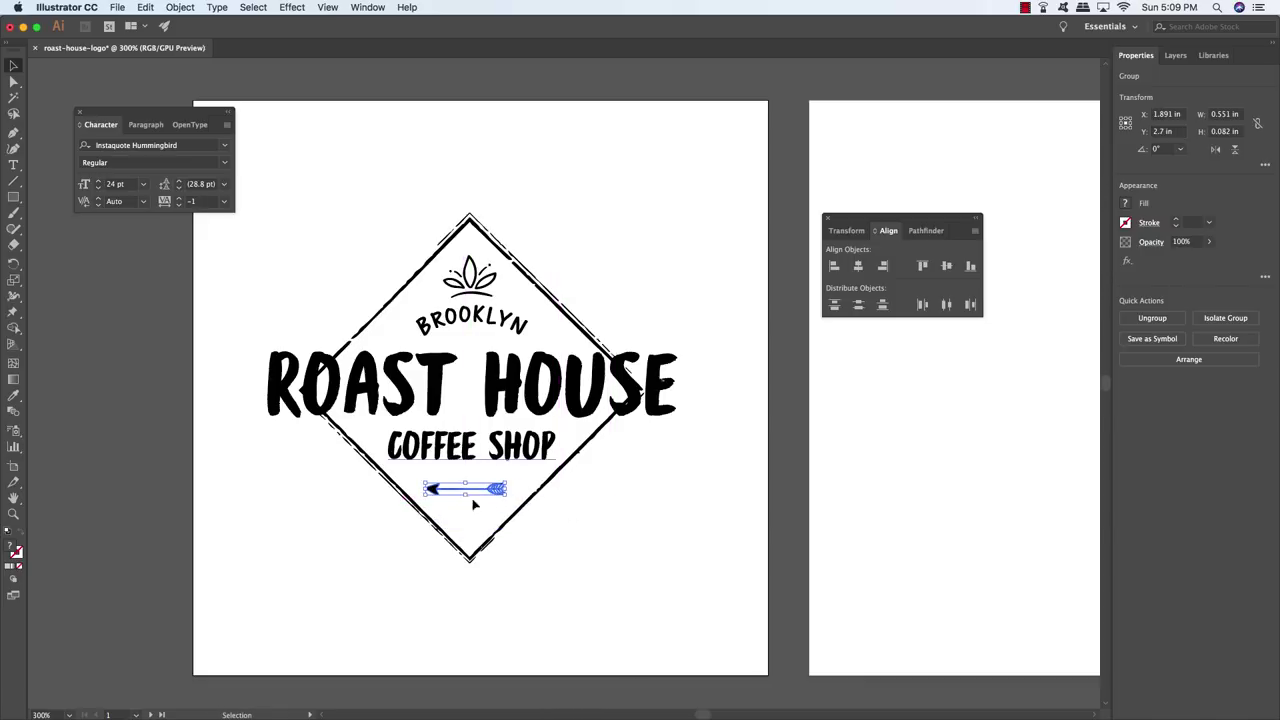
# Step: Rotate the arrow to 315° so its head points diagonally up-left, and scale it down to about 0.3 in wide
pyautogui.press('super+equal')
pyautogui.scroll(2, 528, 500)
pyautogui.hscroll(3, 528, 500)
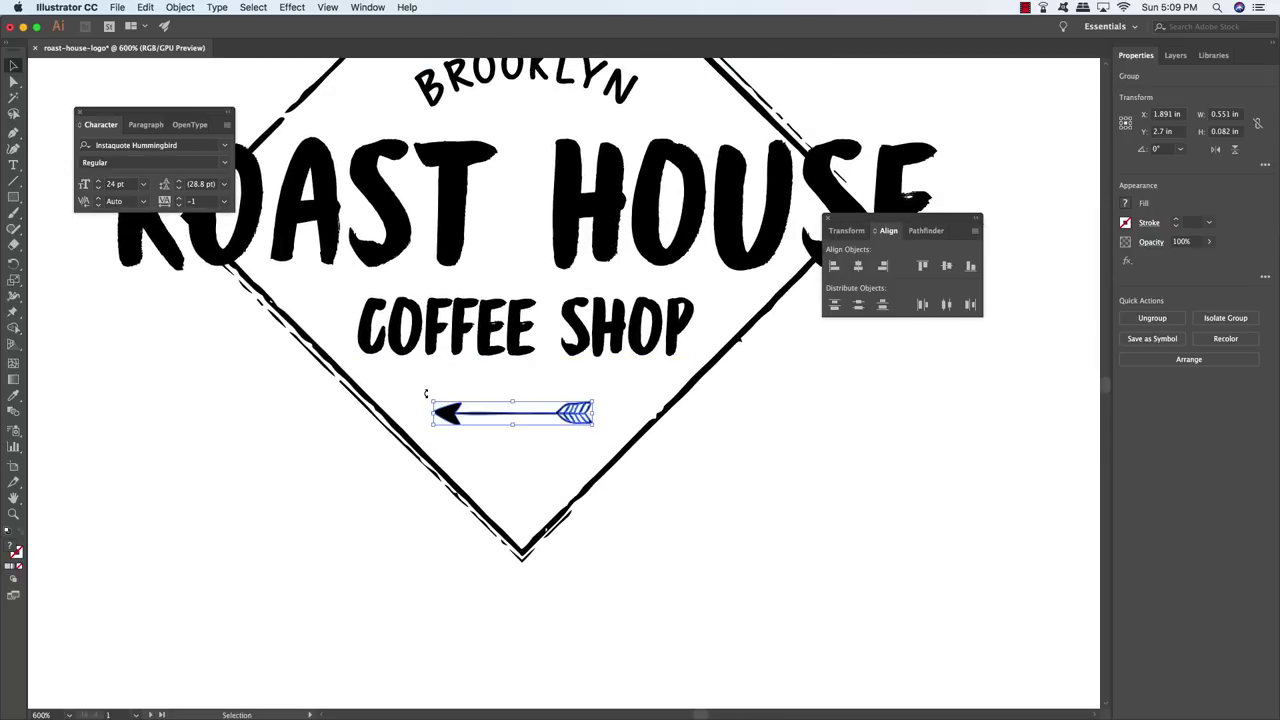
pyautogui.press('super+h')
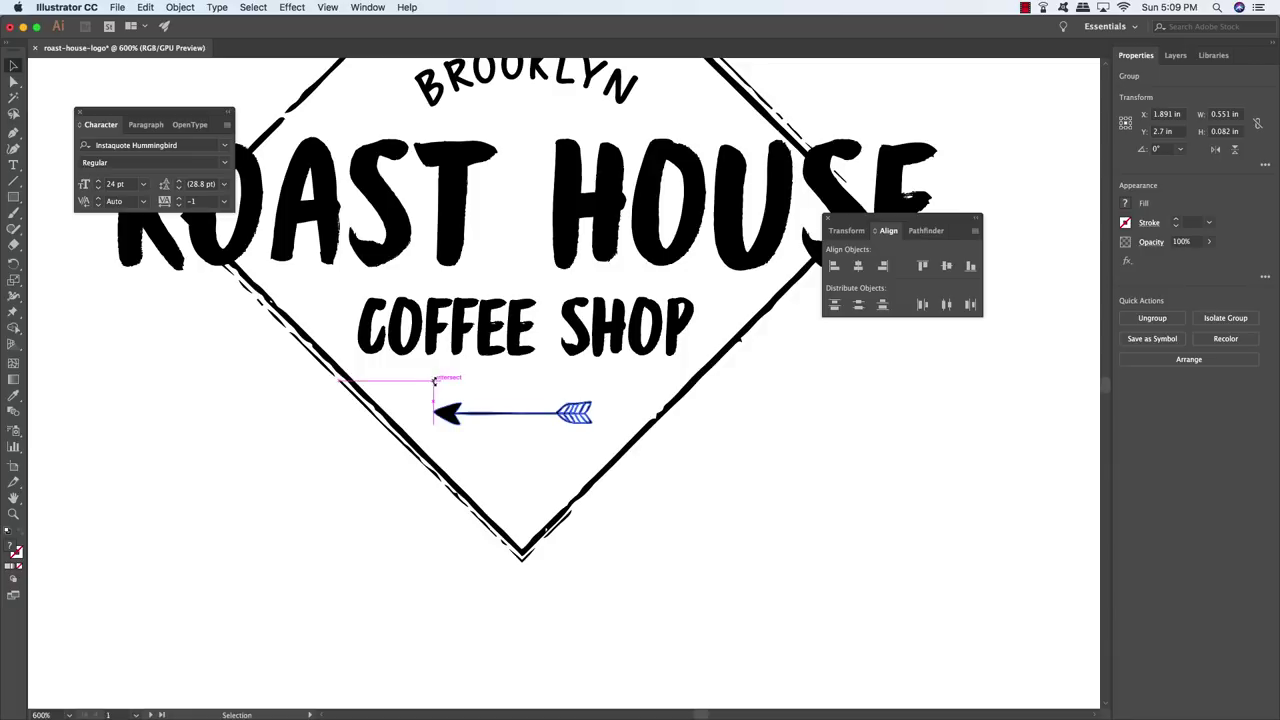
pyautogui.moveTo(443, 406); pyautogui.dragTo(490, 420)
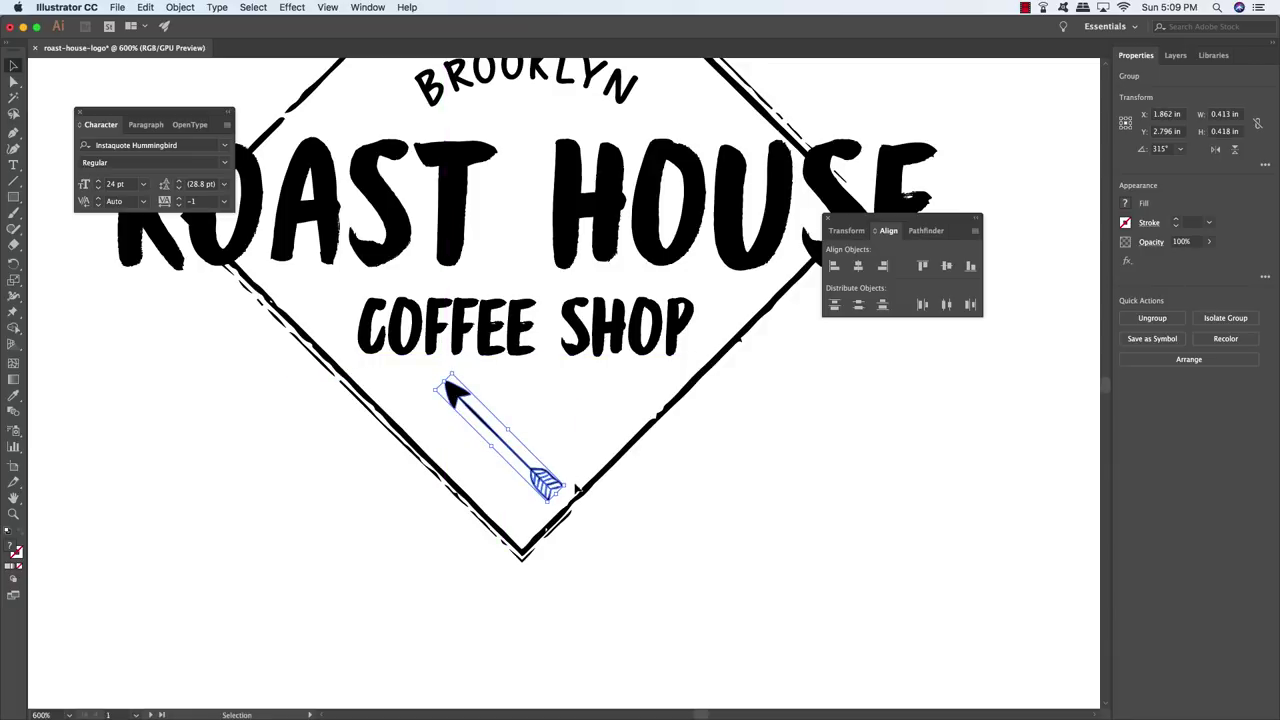
pyautogui.moveTo(566, 486); pyautogui.dragTo(548, 482)
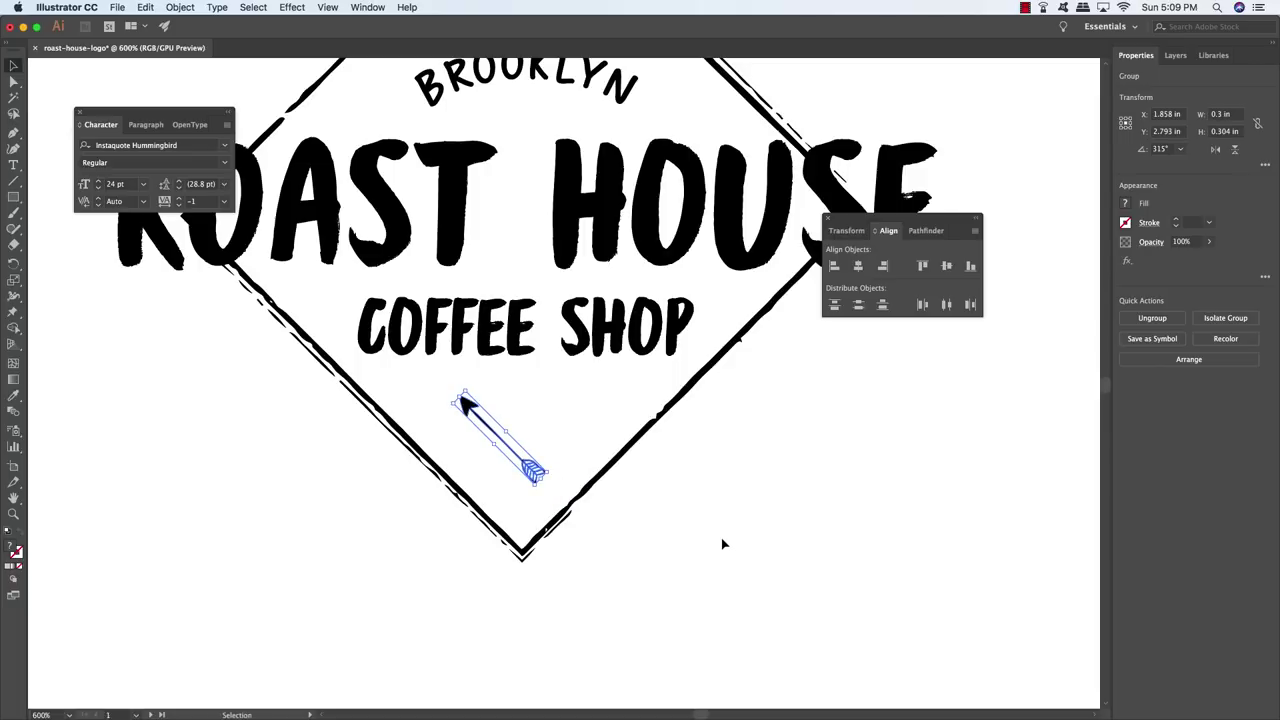
pyautogui.click(711, 544)
# Step: Shift the diagonal arrow slightly right and up to about X 1.894 in, Y 2.782 in below COFFEE SHOP
pyautogui.scroll(1, 608, 449)
pyautogui.hscroll(1, 608, 449)
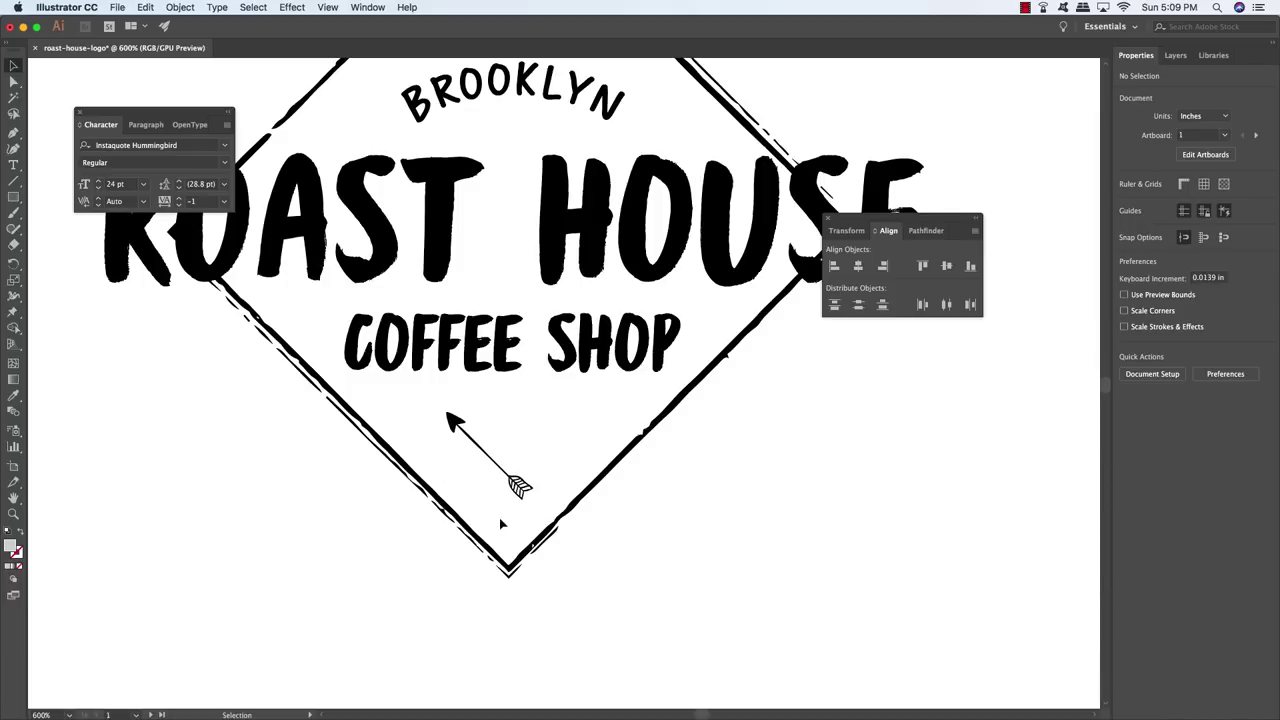
pyautogui.moveTo(538, 494)
pyautogui.mouseDown()
pyautogui.moveTo(552, 486)
pyautogui.moveTo(533, 490)
pyautogui.moveTo(467, 418)
pyautogui.moveTo(537, 492)
pyautogui.mouseUp()
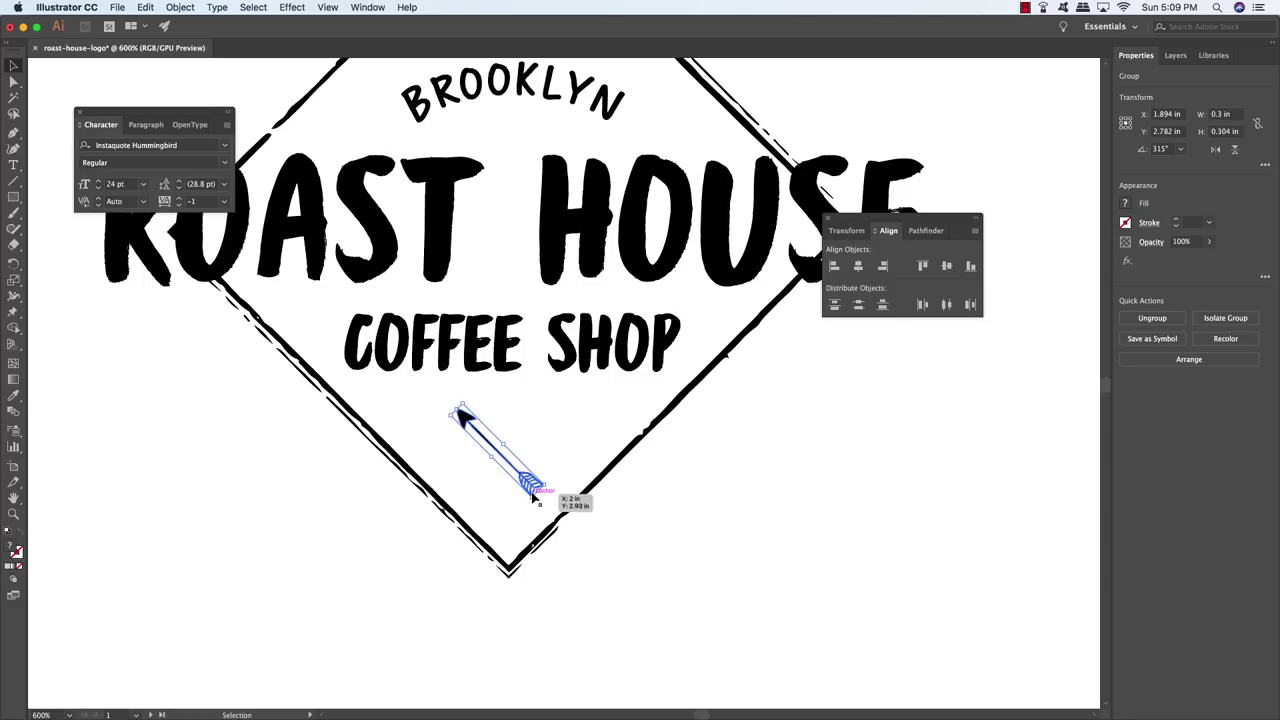
# Step: Reflect a copy of the diagonal arrow across the vertical axis so the two arrows cross below COFFEE SHOP
pyautogui.click(181, 9)
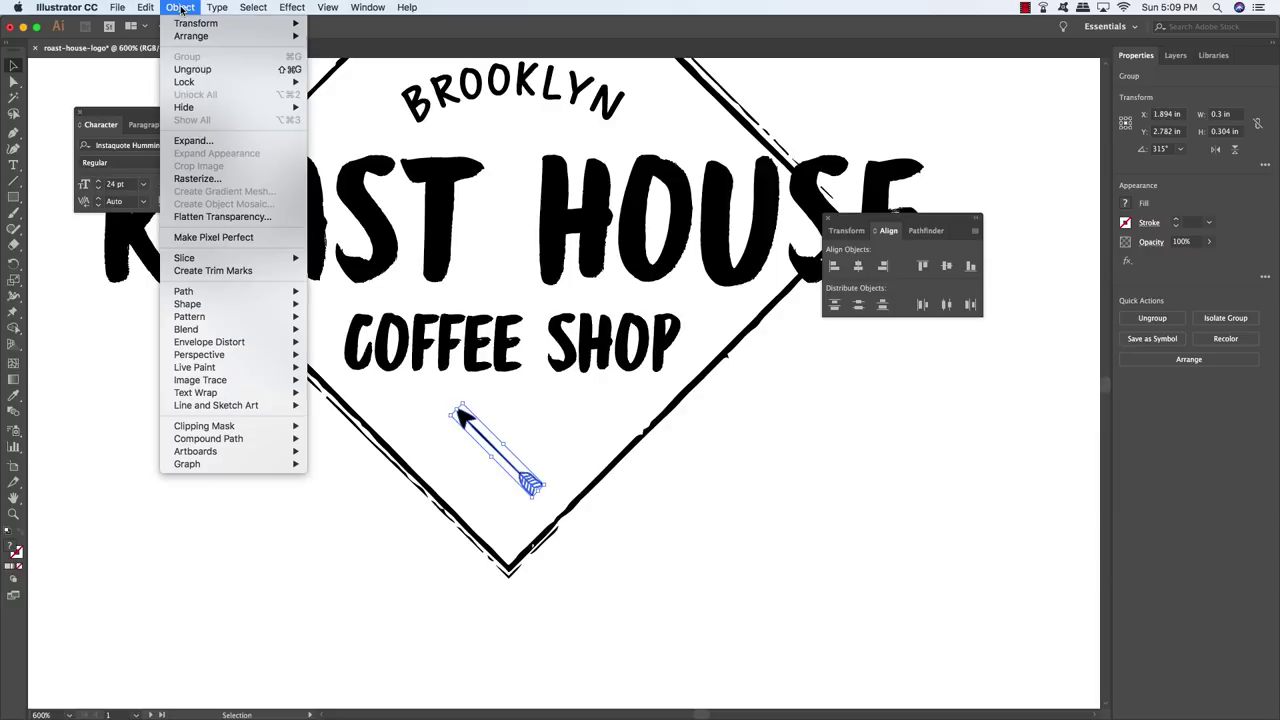
pyautogui.moveTo(183, 31)
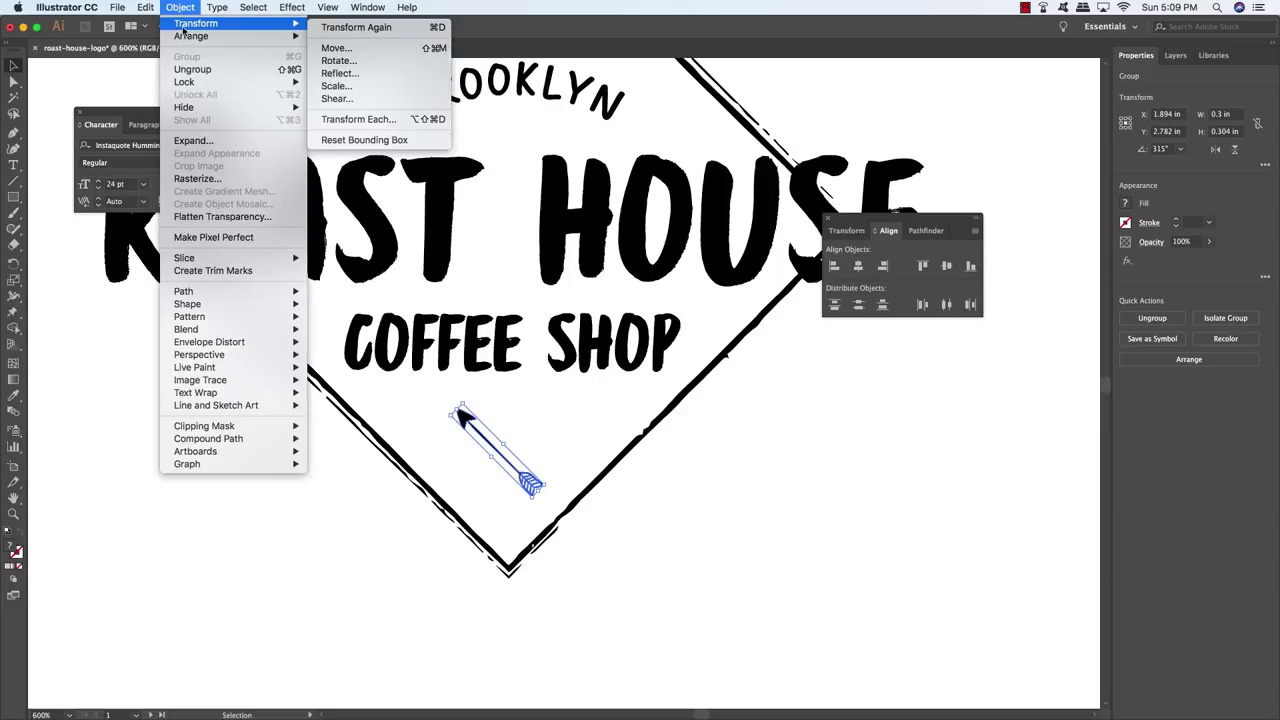
pyautogui.click(340, 73)
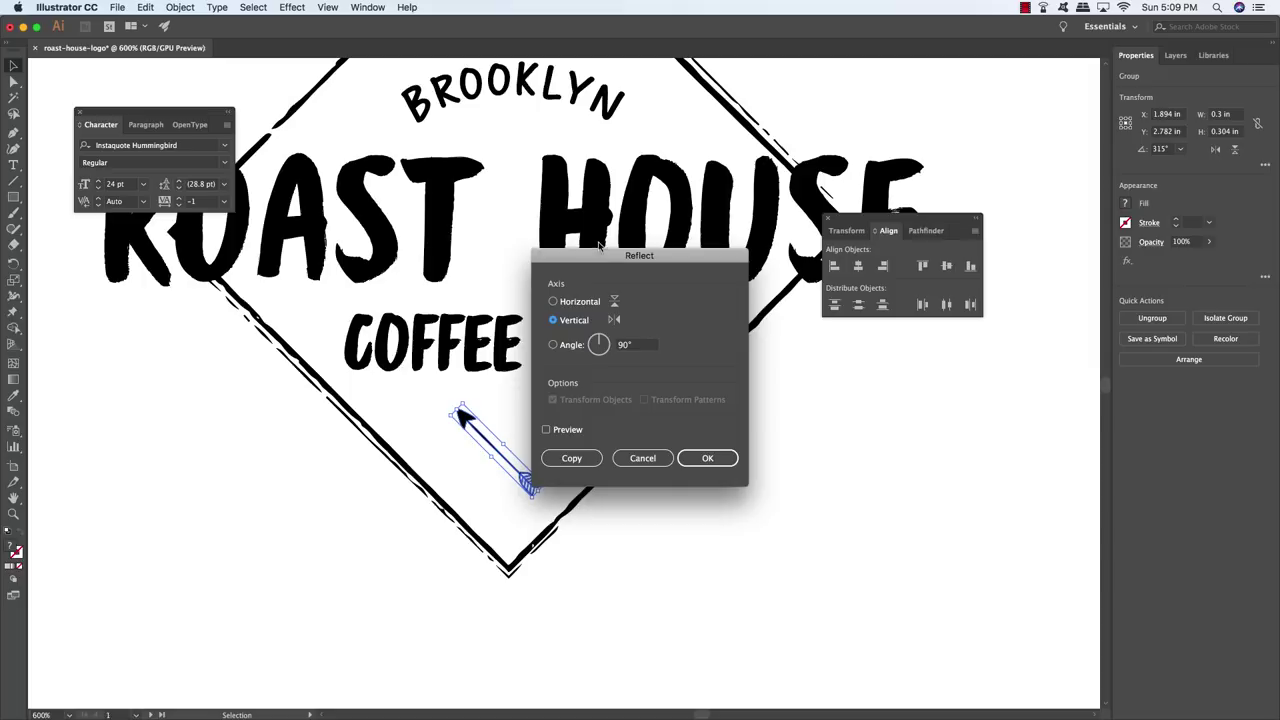
pyautogui.moveTo(601, 256); pyautogui.dragTo(670, 220)
pyautogui.click(615, 393)
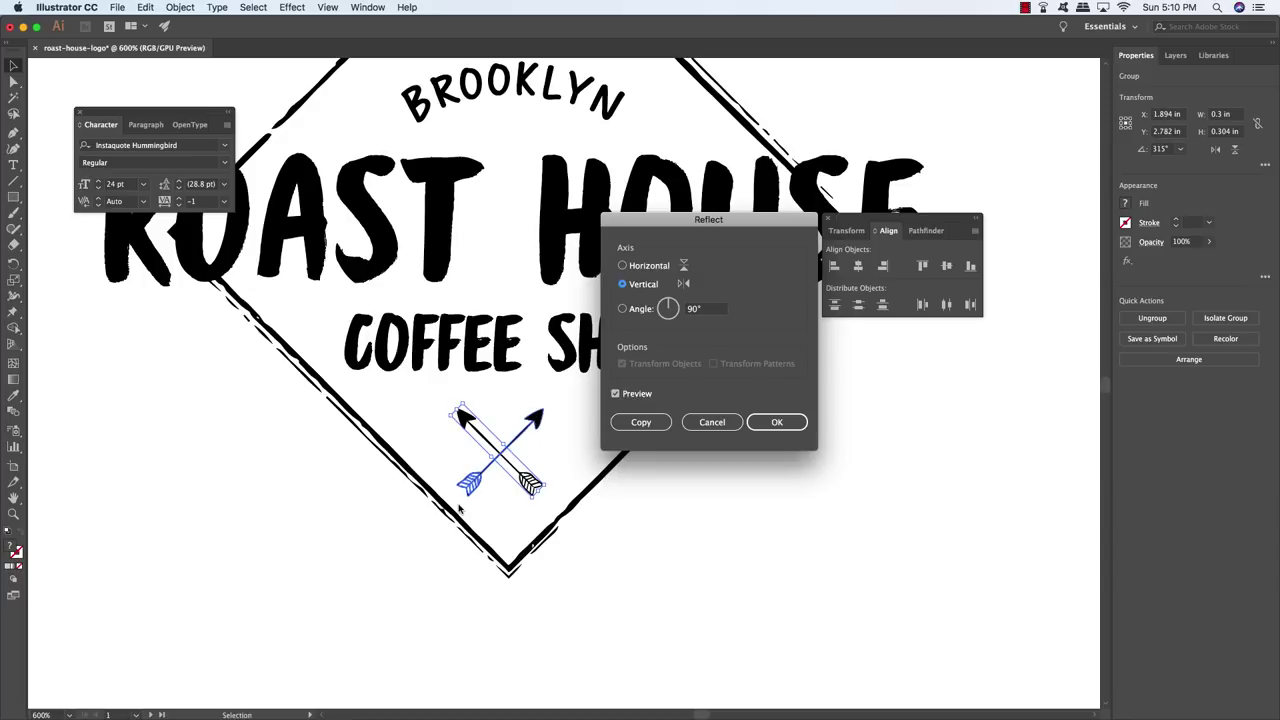
pyautogui.click(774, 424)
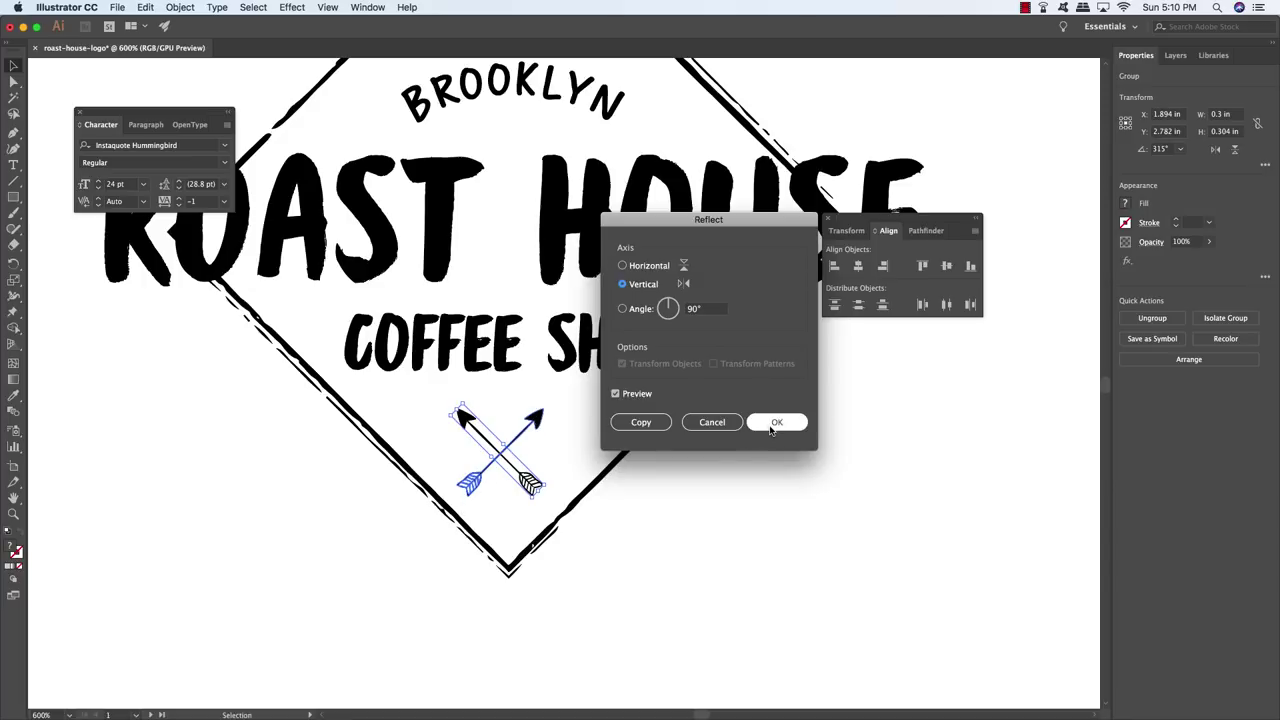
pyautogui.click(771, 425)
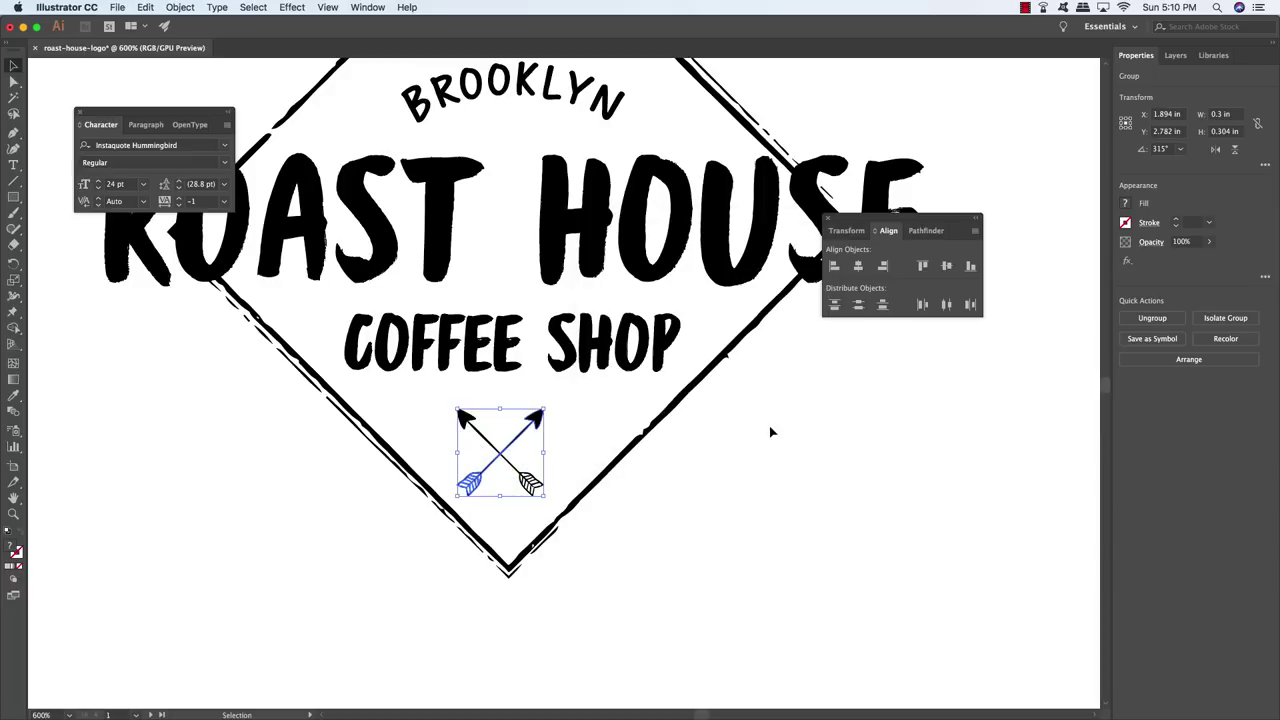
pyautogui.click(731, 499)
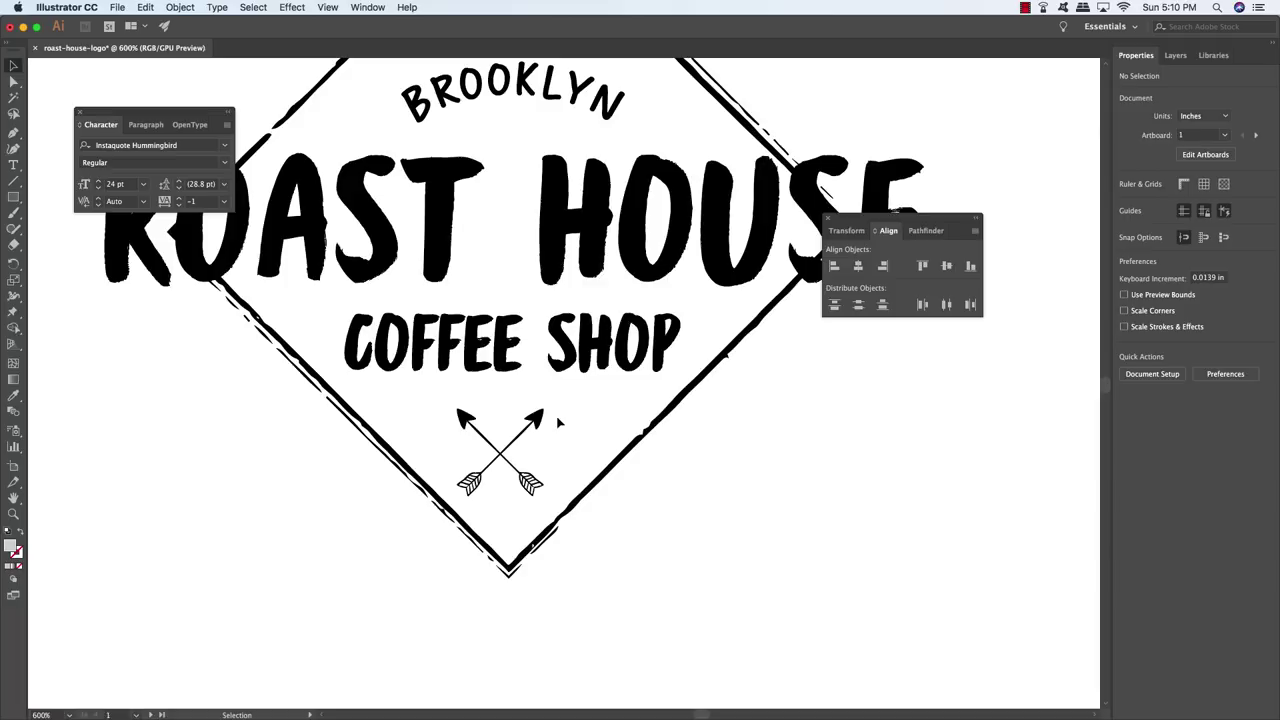
# Step: Select both crossed arrows and nudge them right to about X 1.922 in, in line with the diamond's lower corner
pyautogui.click(522, 484)
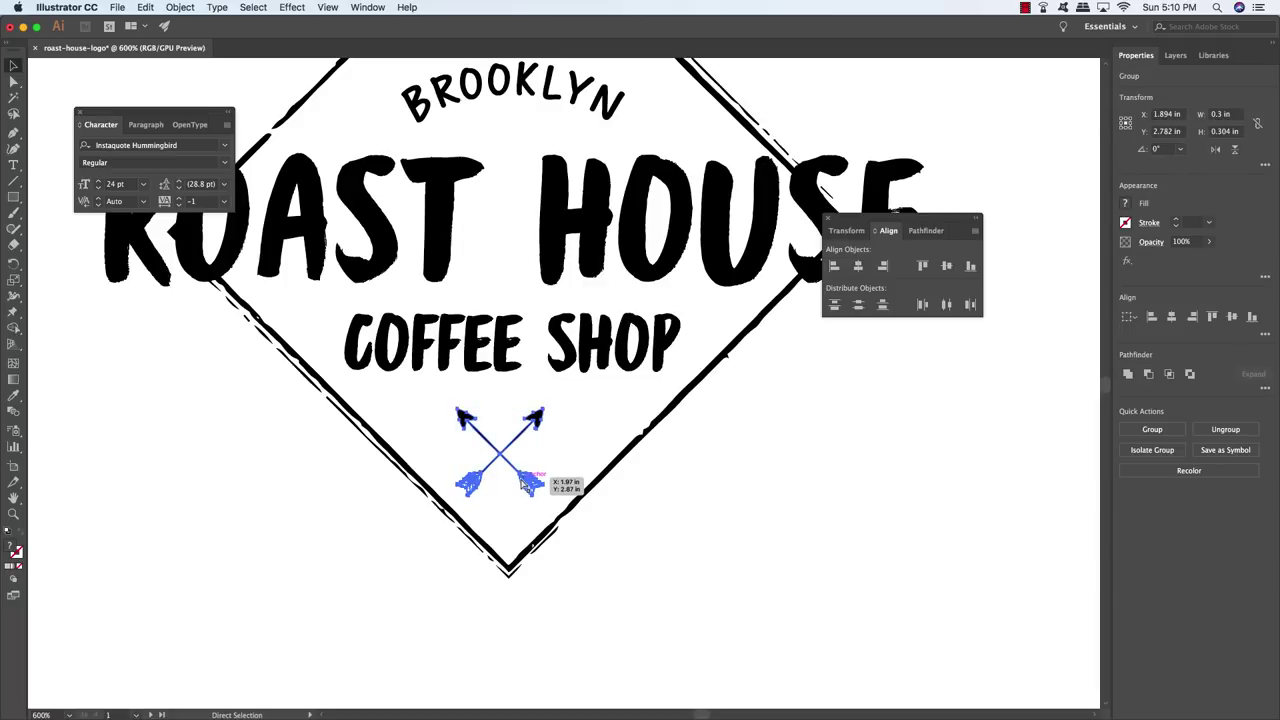
pyautogui.press('Right')
pyautogui.press('Right')
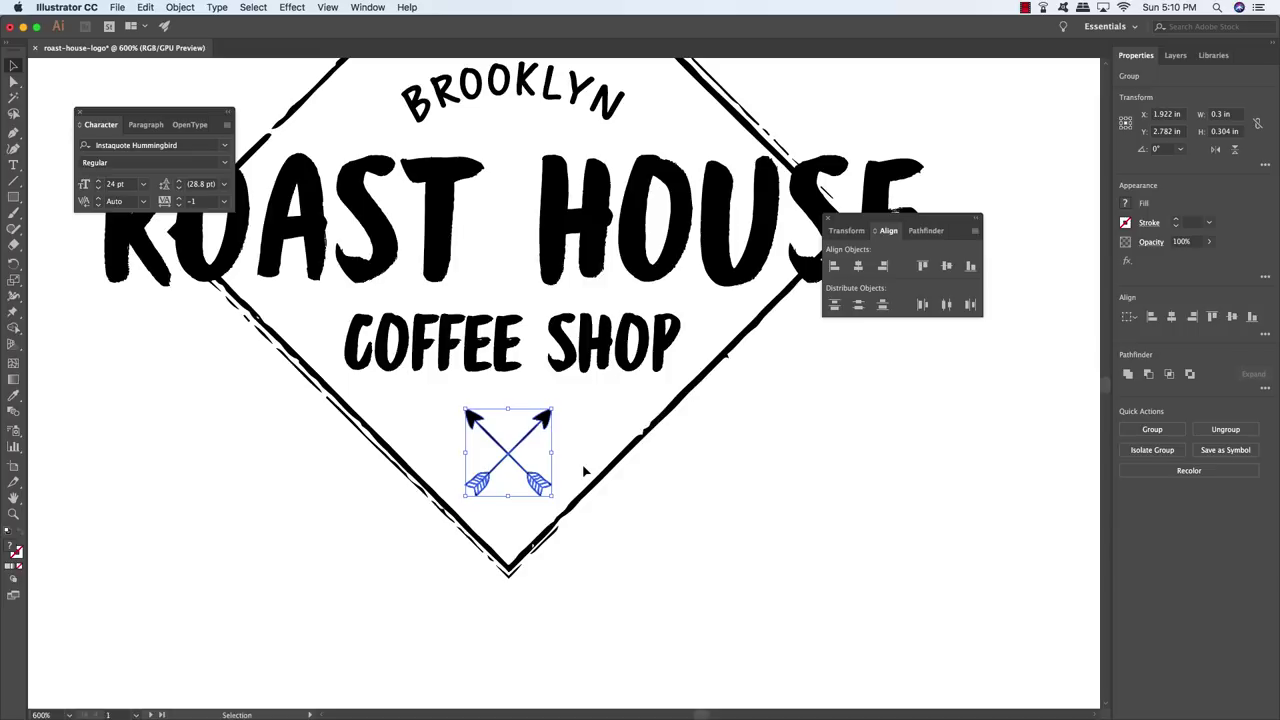
pyautogui.click(660, 624)
# Step: Add a point text object reading ESTD below COFFEE SHOP, near the crossed arrows
pyautogui.hscroll(-2, 660, 624)
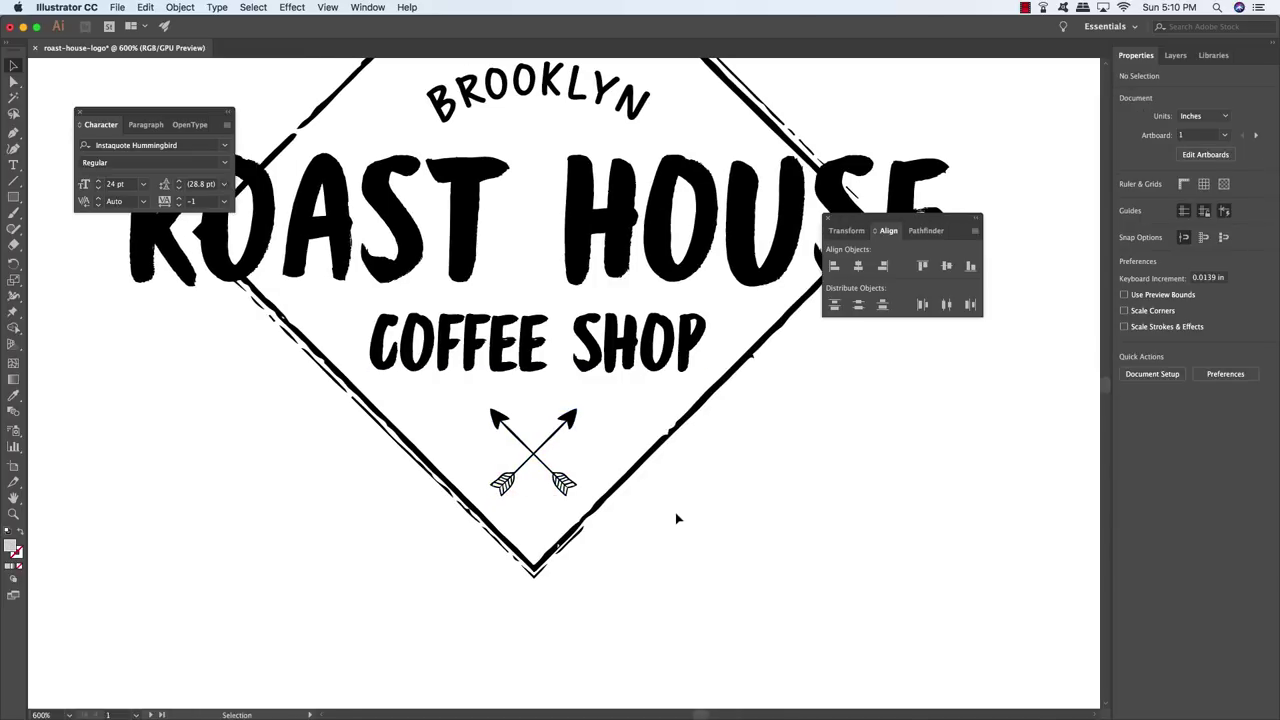
pyautogui.press('t')
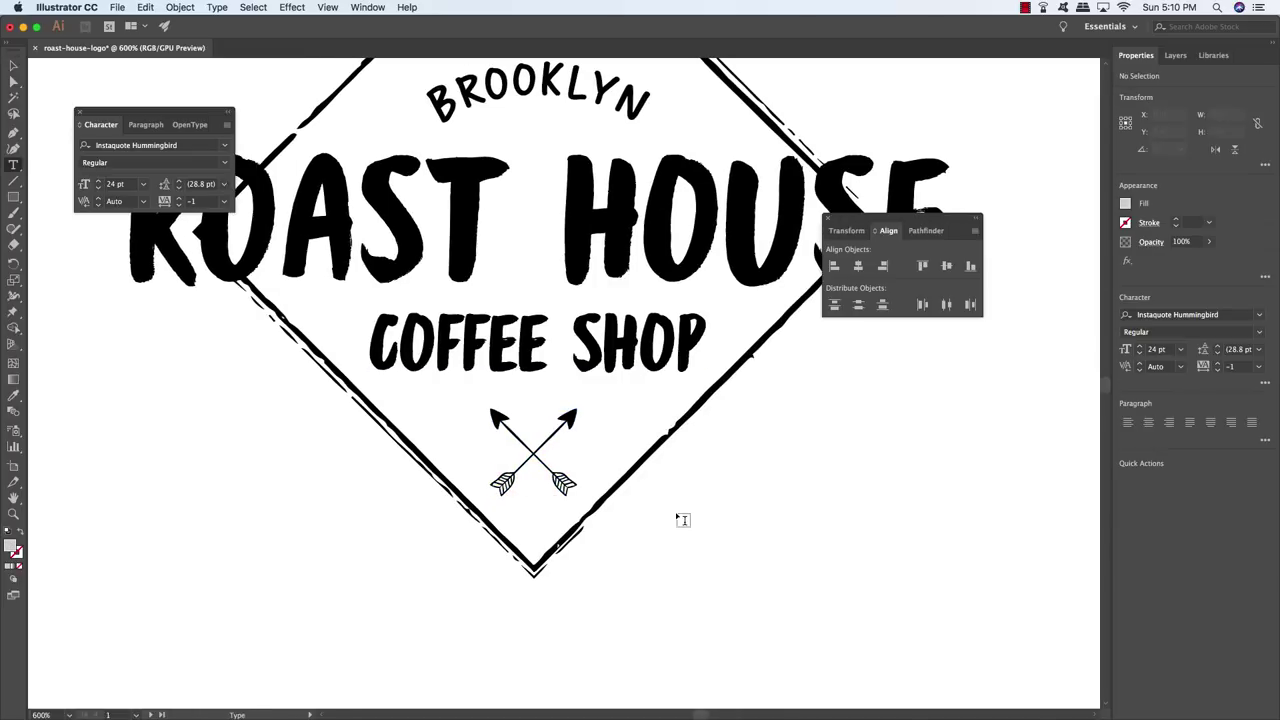
pyautogui.click(455, 447)
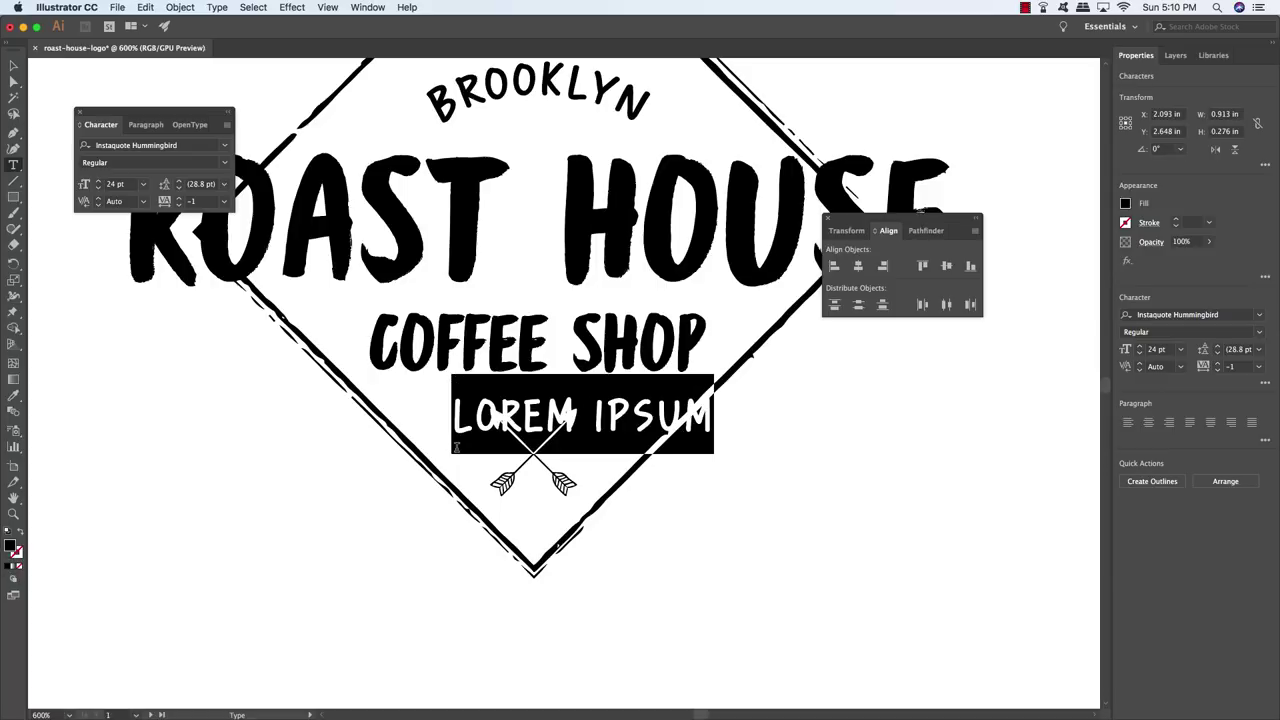
pyautogui.write('ESTD')
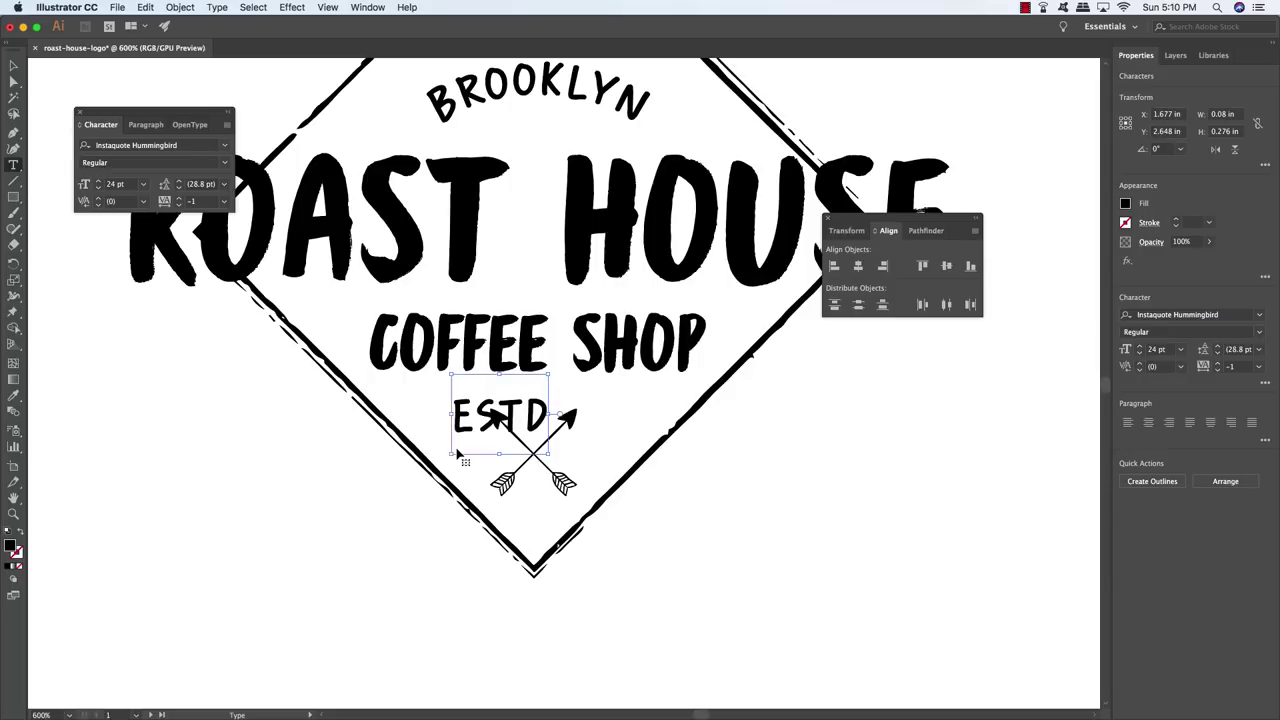
# Step: Set the ESTD text to 8 pt with a tracking of 60
pyautogui.press('super+a')
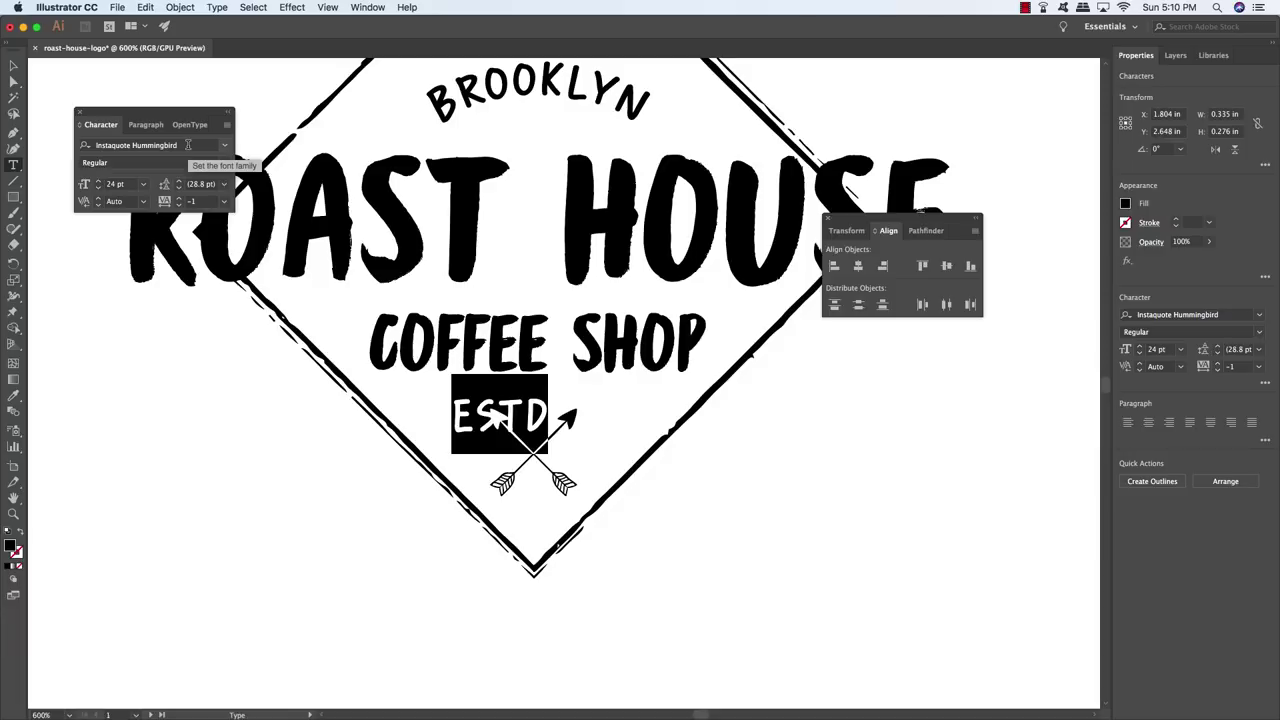
pyautogui.click(187, 145)
pyautogui.press('Tab')
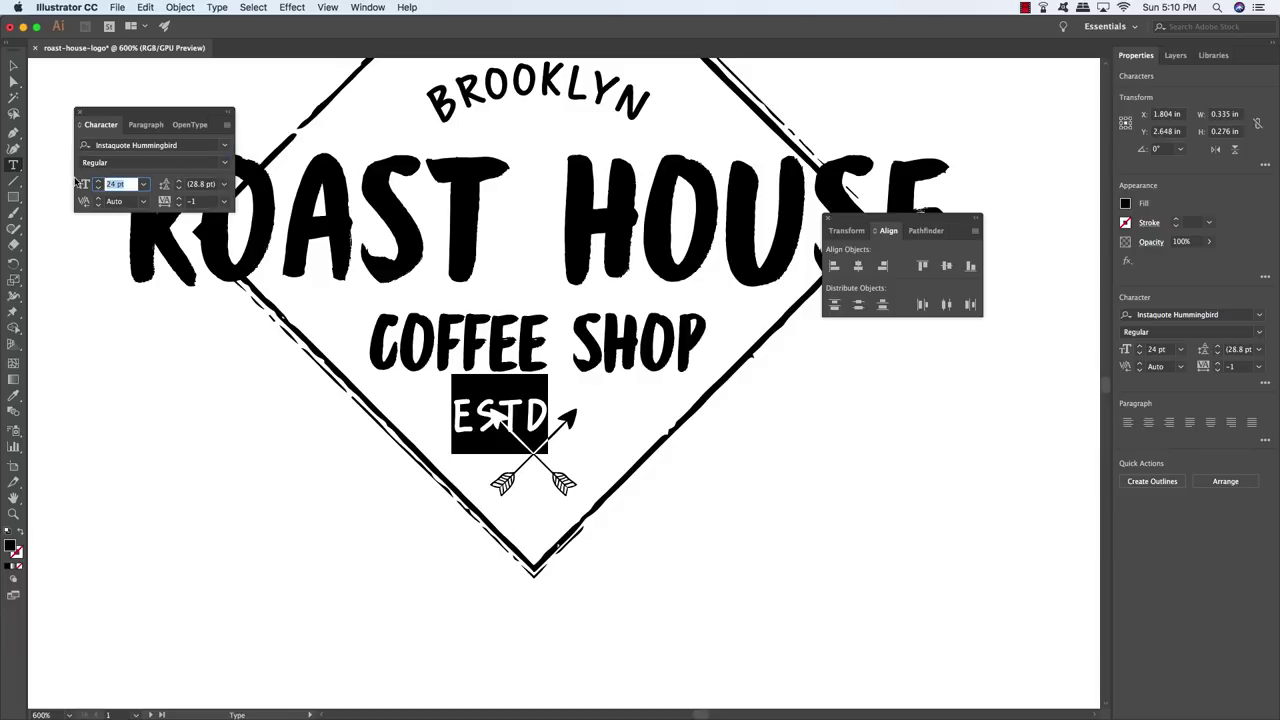
pyautogui.write('8')
pyautogui.press('Return')
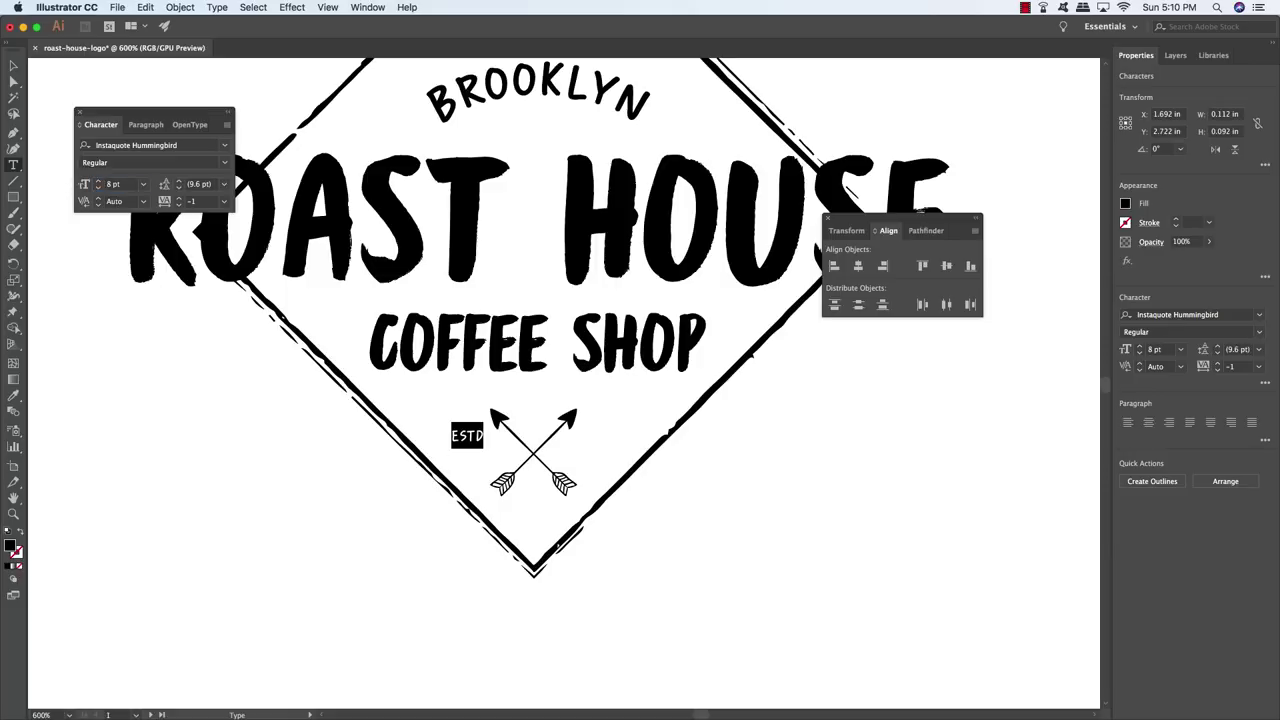
pyautogui.click(200, 202)
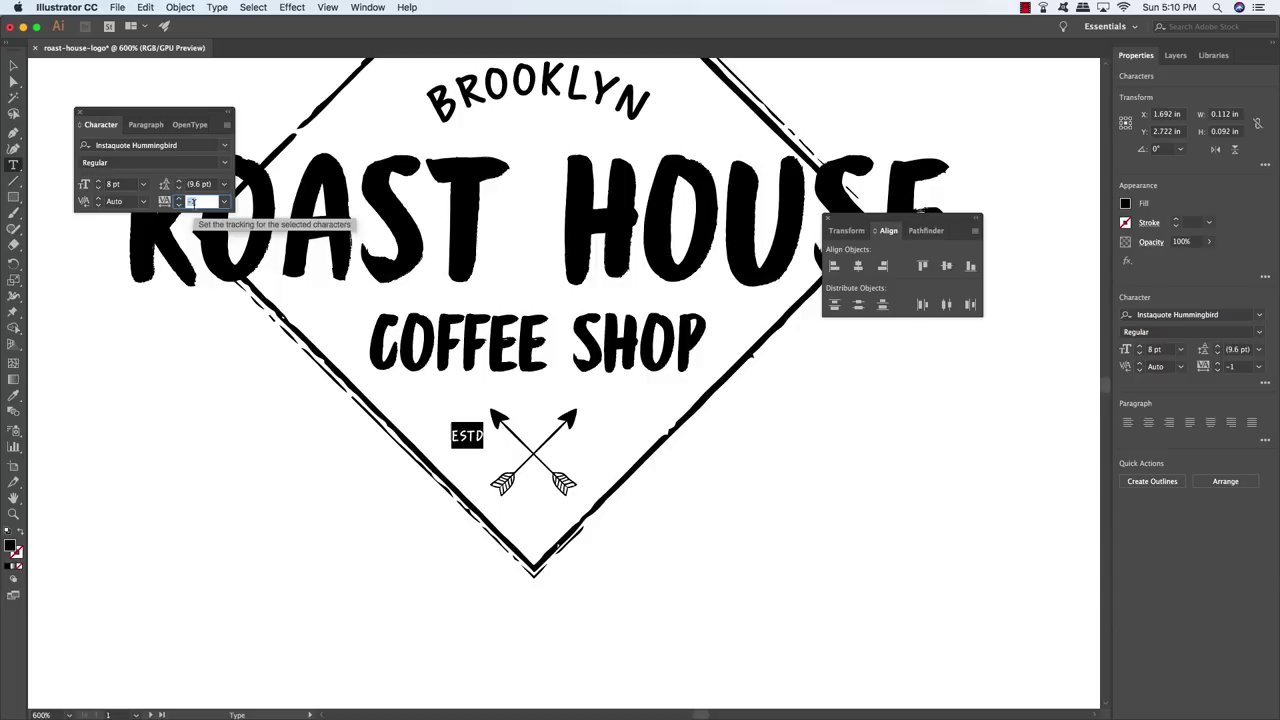
pyautogui.write('60')
pyautogui.press('Return')
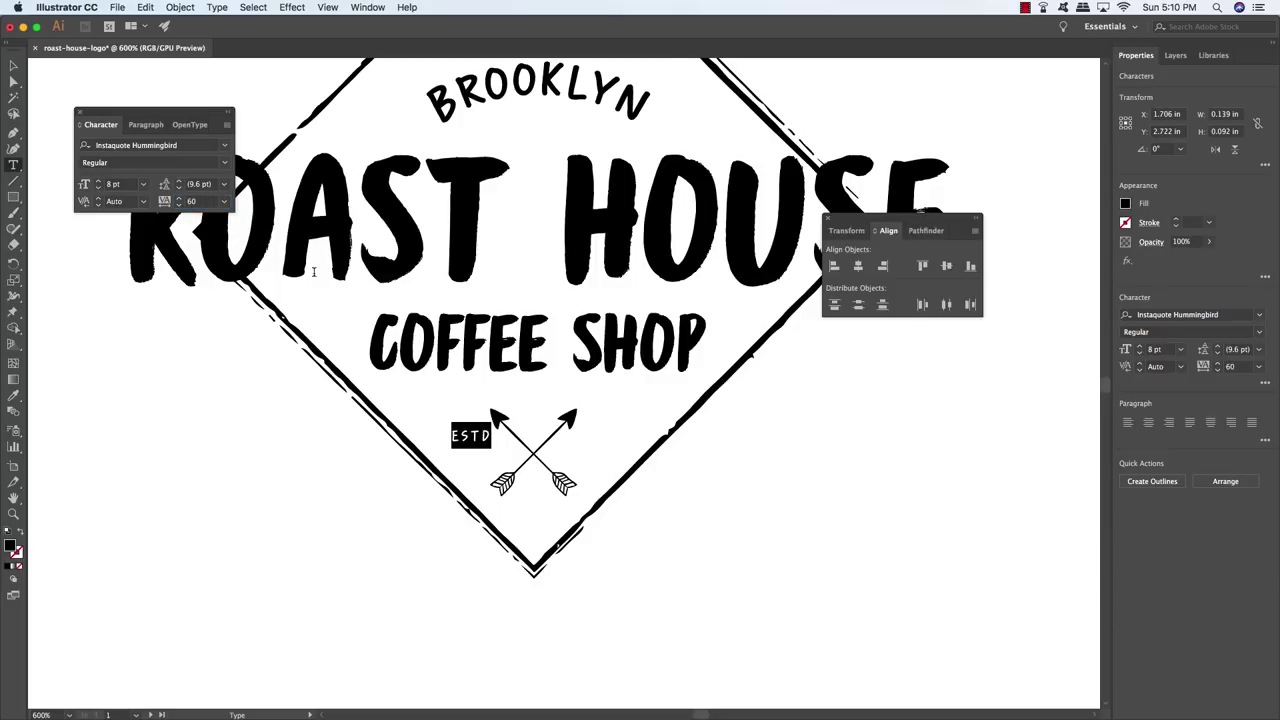
# Step: Move the ESTD text into the left gap of the crossed arrows, at about X 1.785 in, Y 2.782 in
pyautogui.click(13, 65)
pyautogui.moveTo(480, 441); pyautogui.dragTo(510, 456)
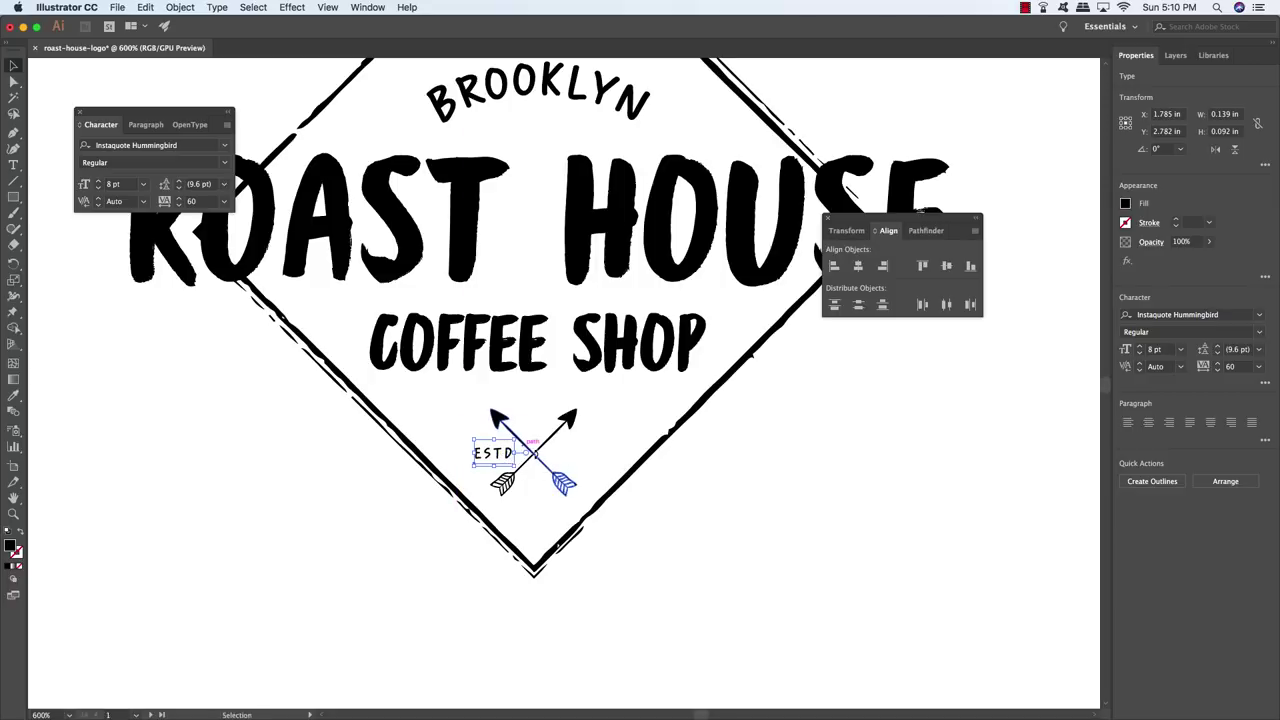
pyautogui.click(756, 599)
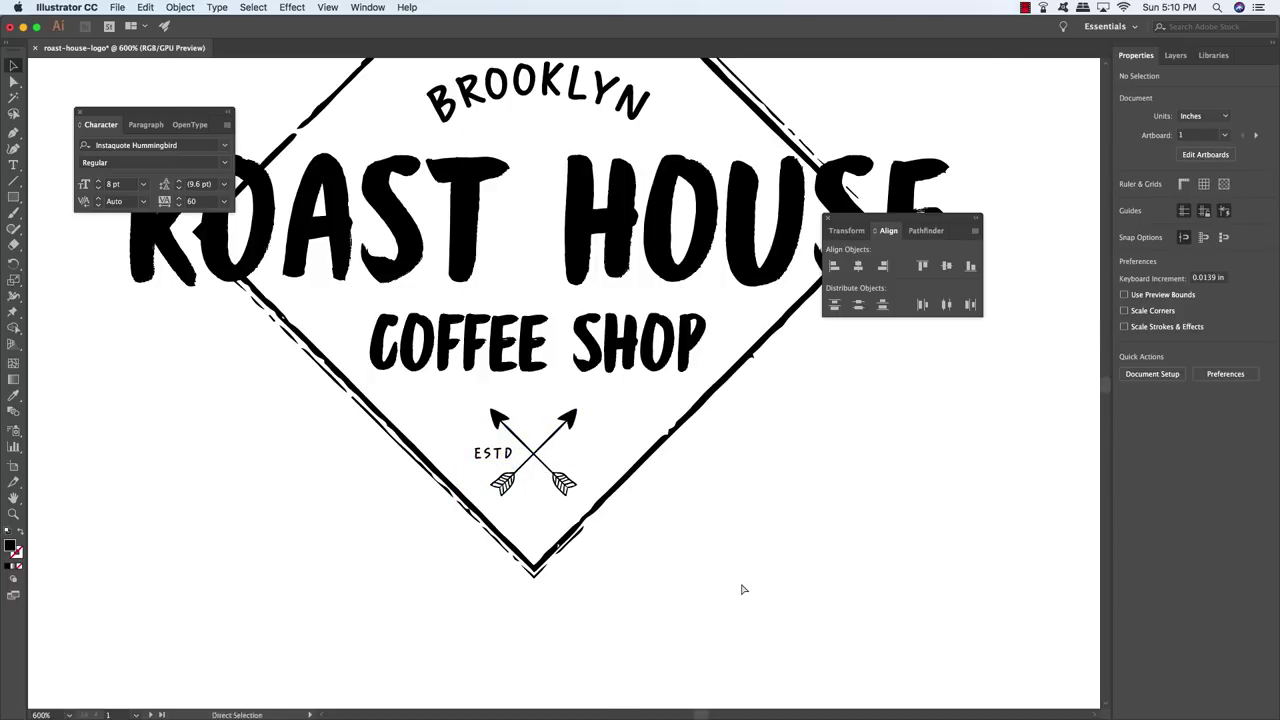
# Step: Duplicate the ESTD text straight across into the right gap of the crossed arrows
pyautogui.press('super+0')
pyautogui.press('super+z')
pyautogui.press('super+equal')
pyautogui.press('super+equal')
pyautogui.press('super+equal')
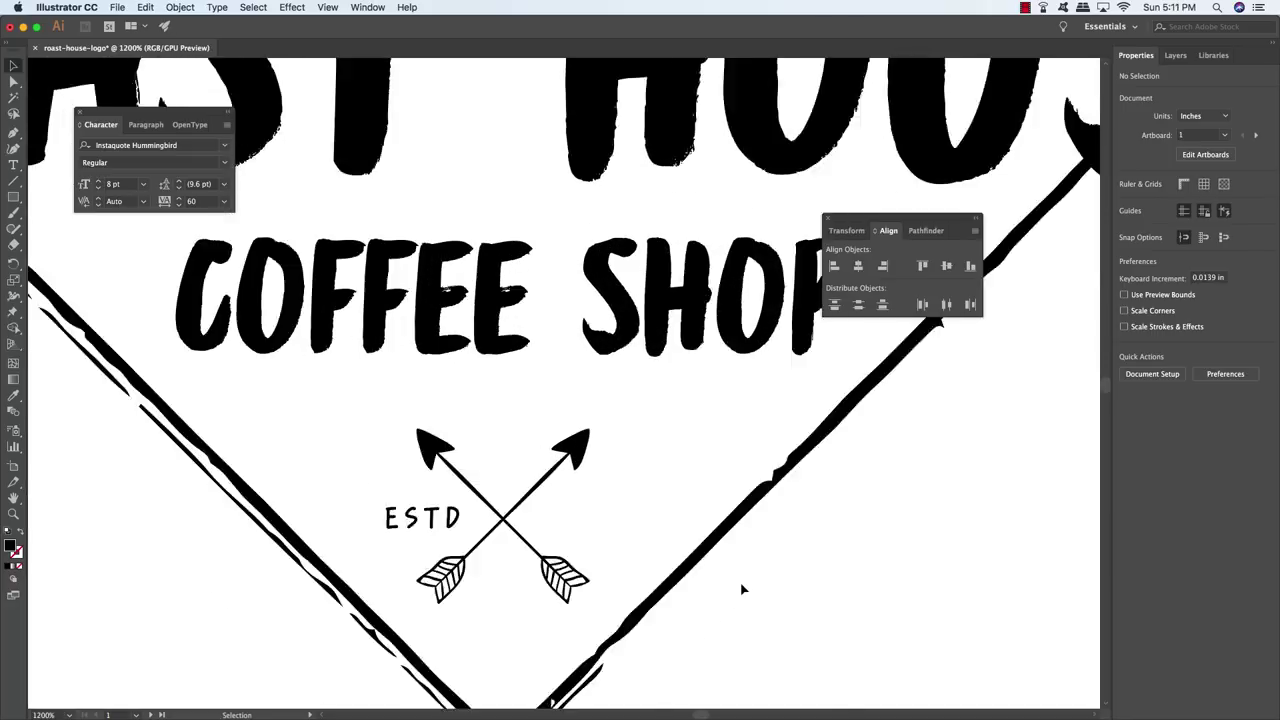
pyautogui.moveTo(571, 591); pyautogui.dragTo(580, 393)
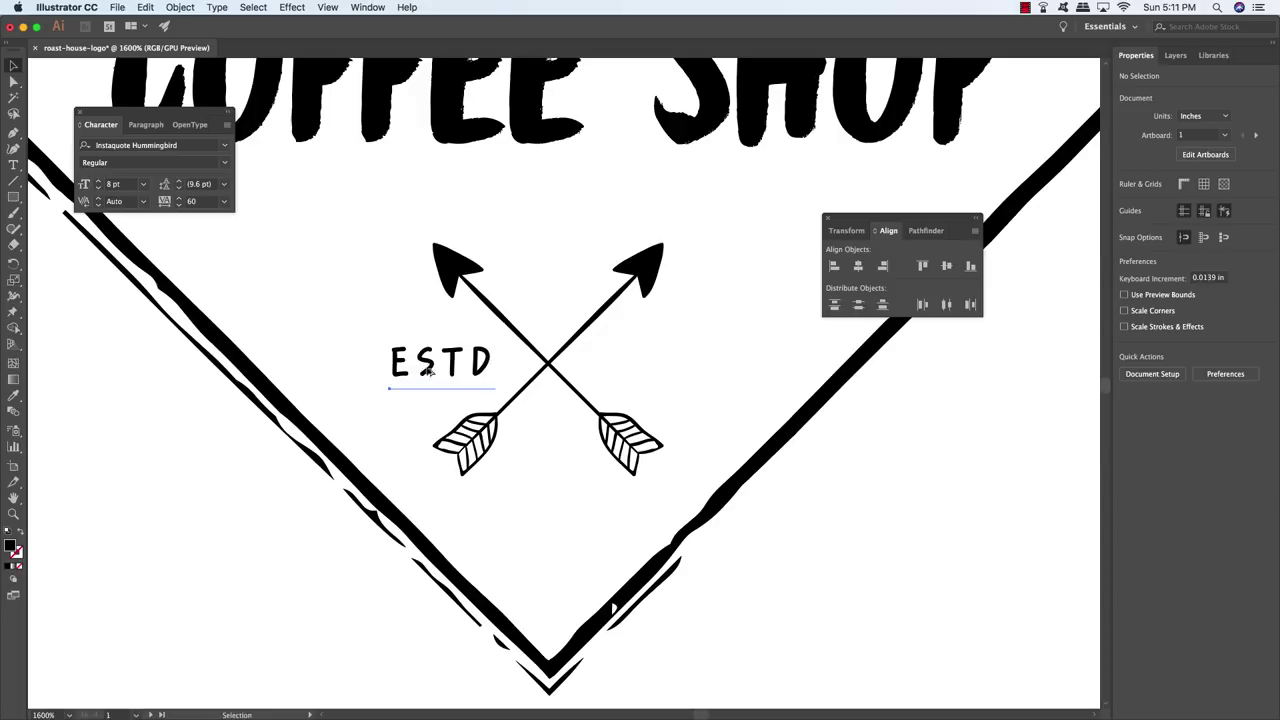
pyautogui.moveTo(427, 370); pyautogui.dragTo(641, 378)
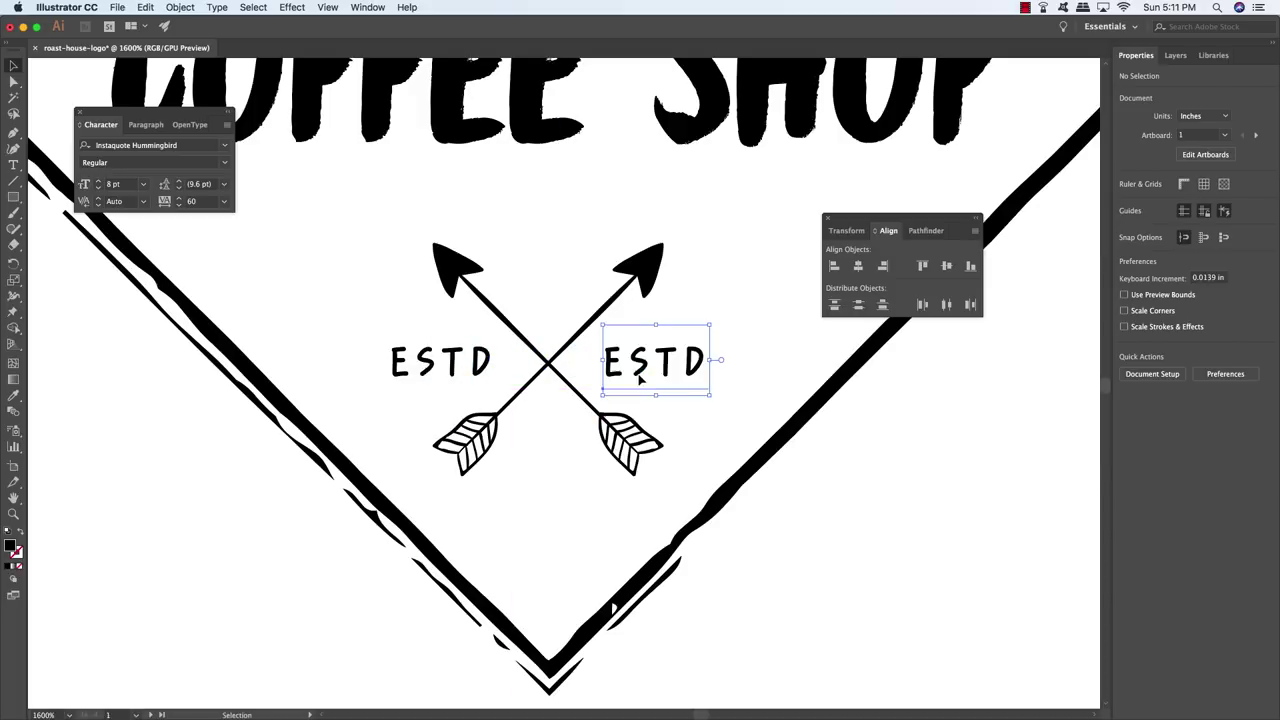
# Step: Replace the duplicated text with 1995 and shift it slightly right to balance the spacing beside the arrows
pyautogui.doubleClick(650, 370)
pyautogui.doubleClick(650, 367)
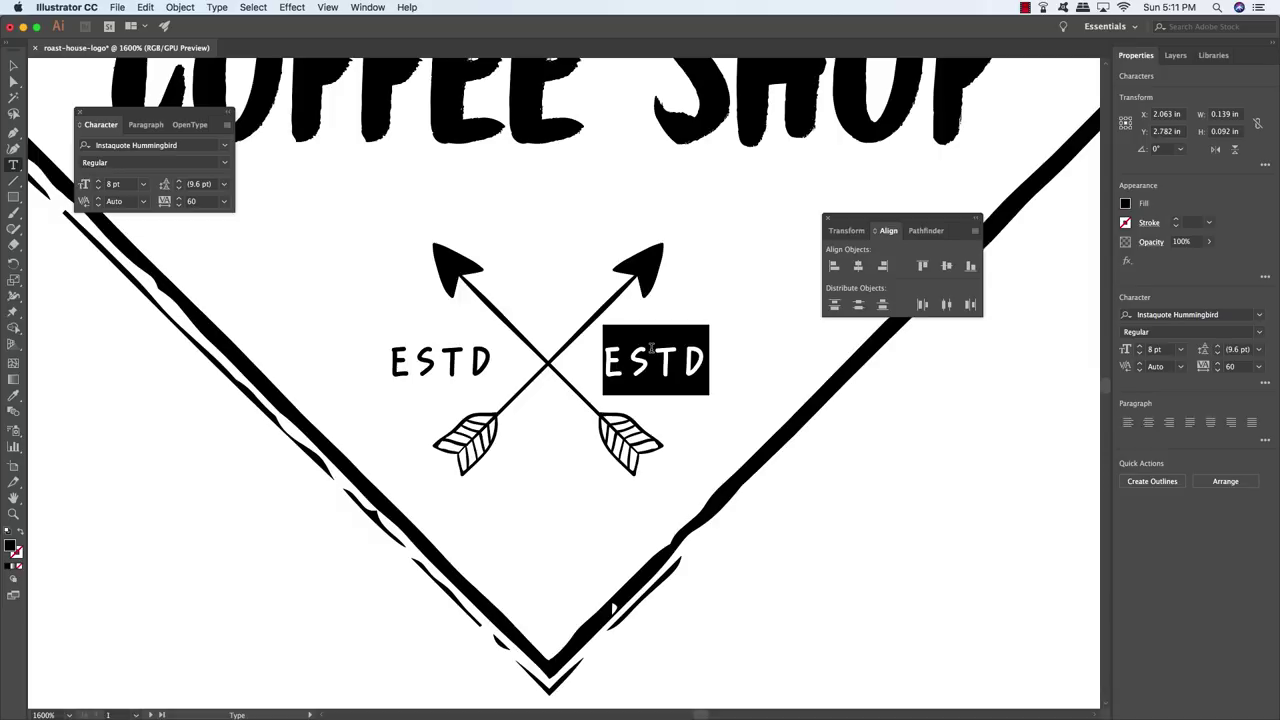
pyautogui.write('1995')
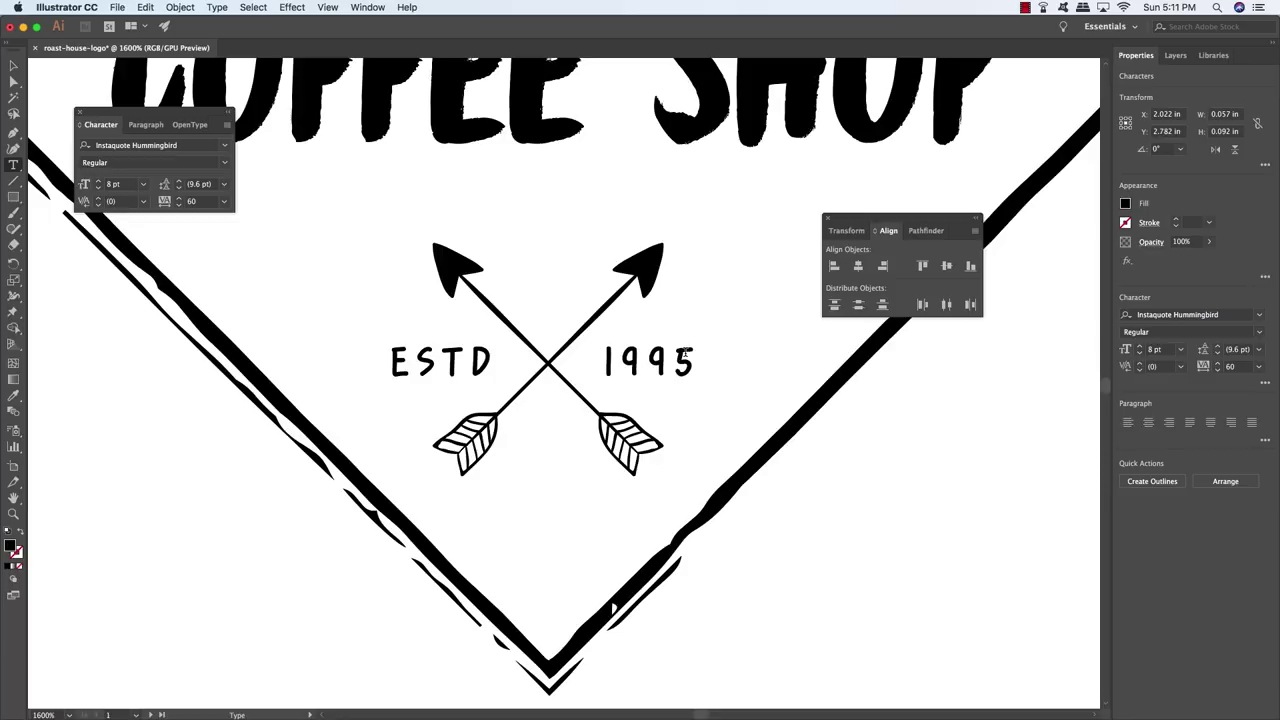
pyautogui.press('super')
pyautogui.press('super+shift+a')
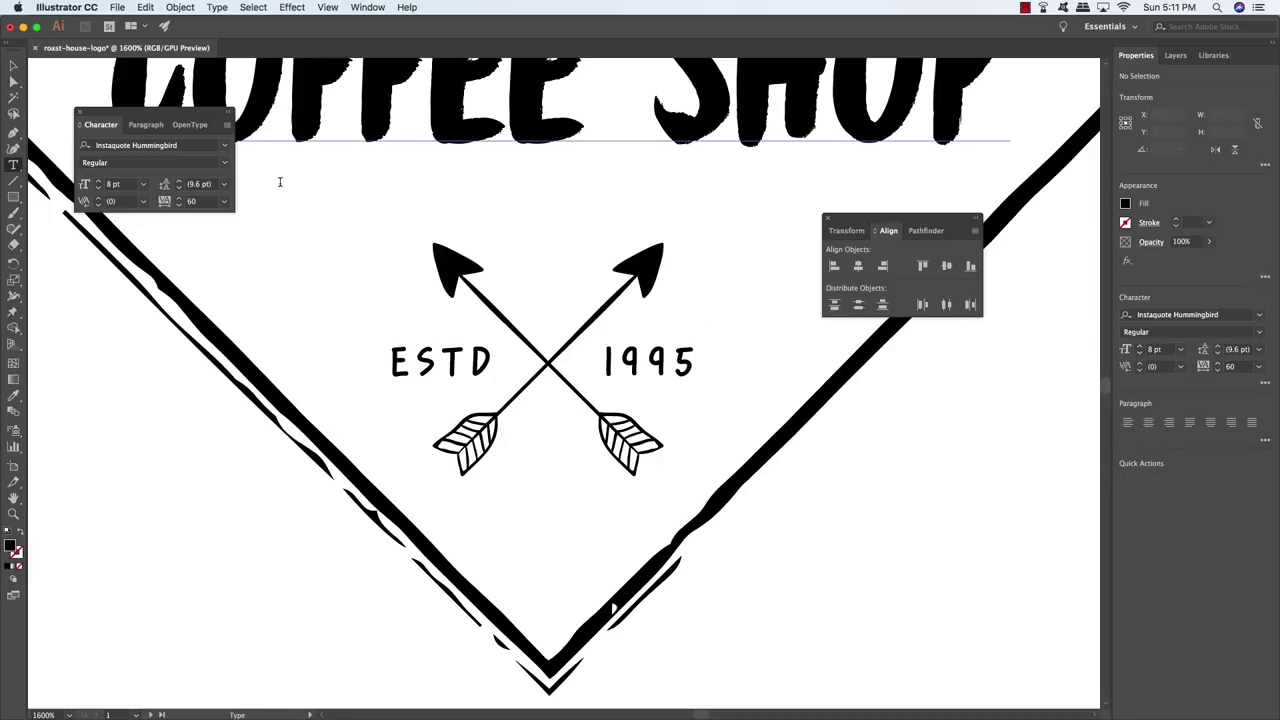
pyautogui.press('v')
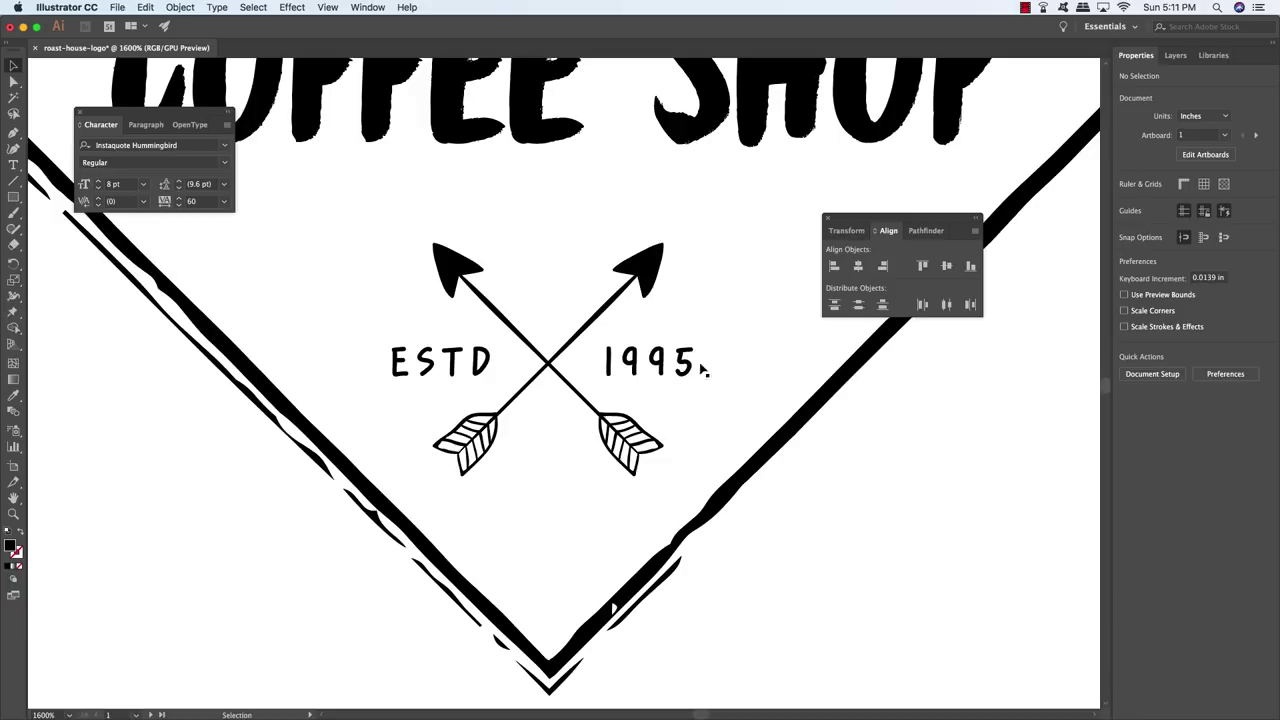
pyautogui.moveTo(680, 370); pyautogui.dragTo(690, 370)
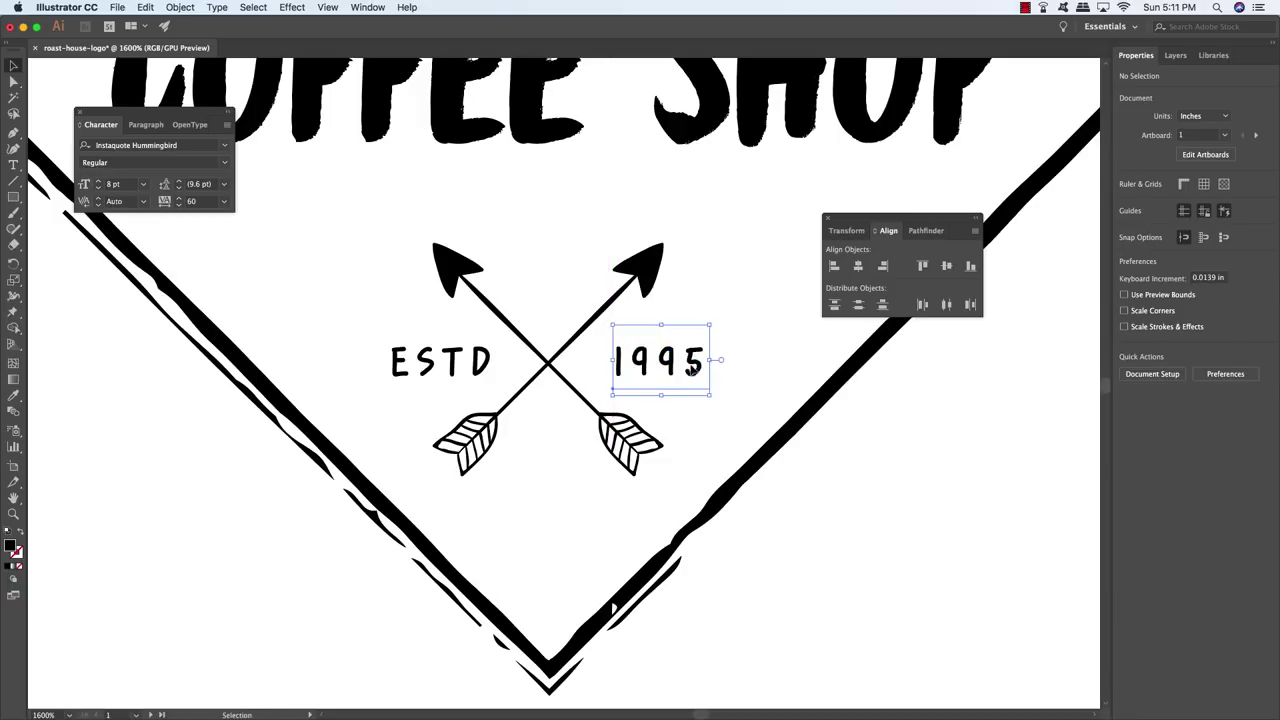
pyautogui.click(817, 523)
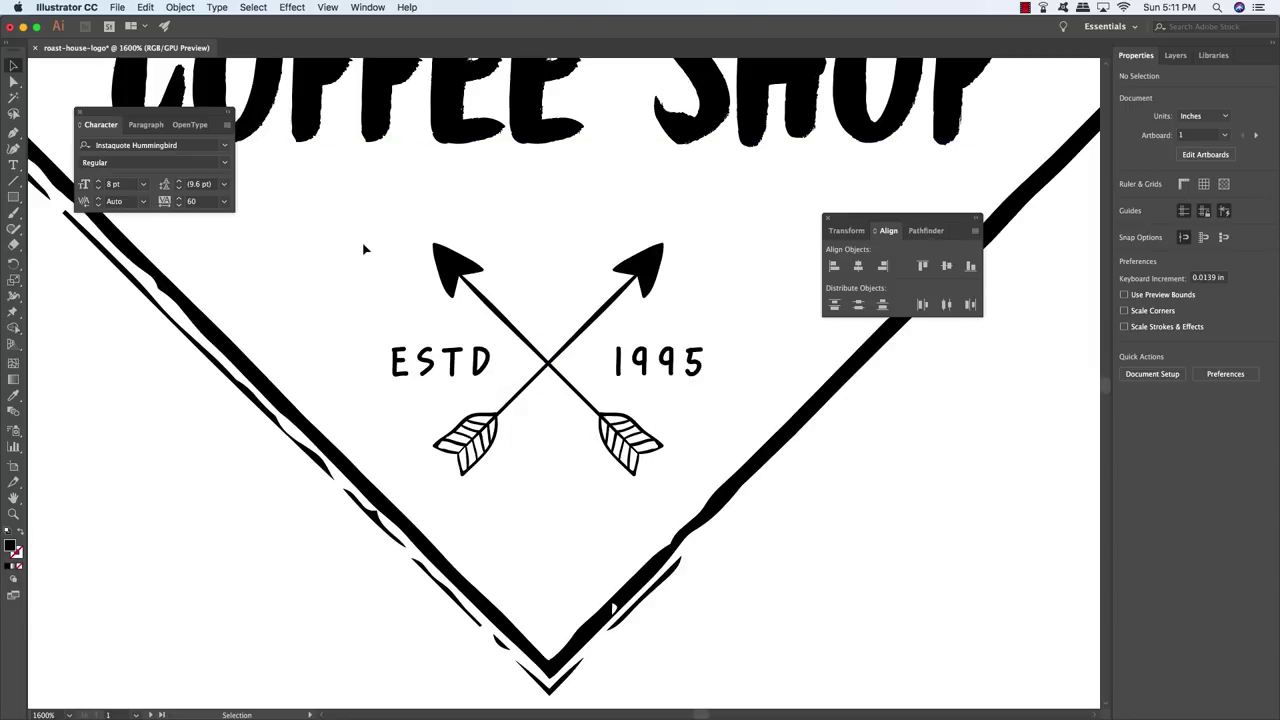
# Step: Group the crossed arrows together with the ESTD and 1995 texts, then deselect the group
pyautogui.moveTo(364, 249); pyautogui.dragTo(704, 441)
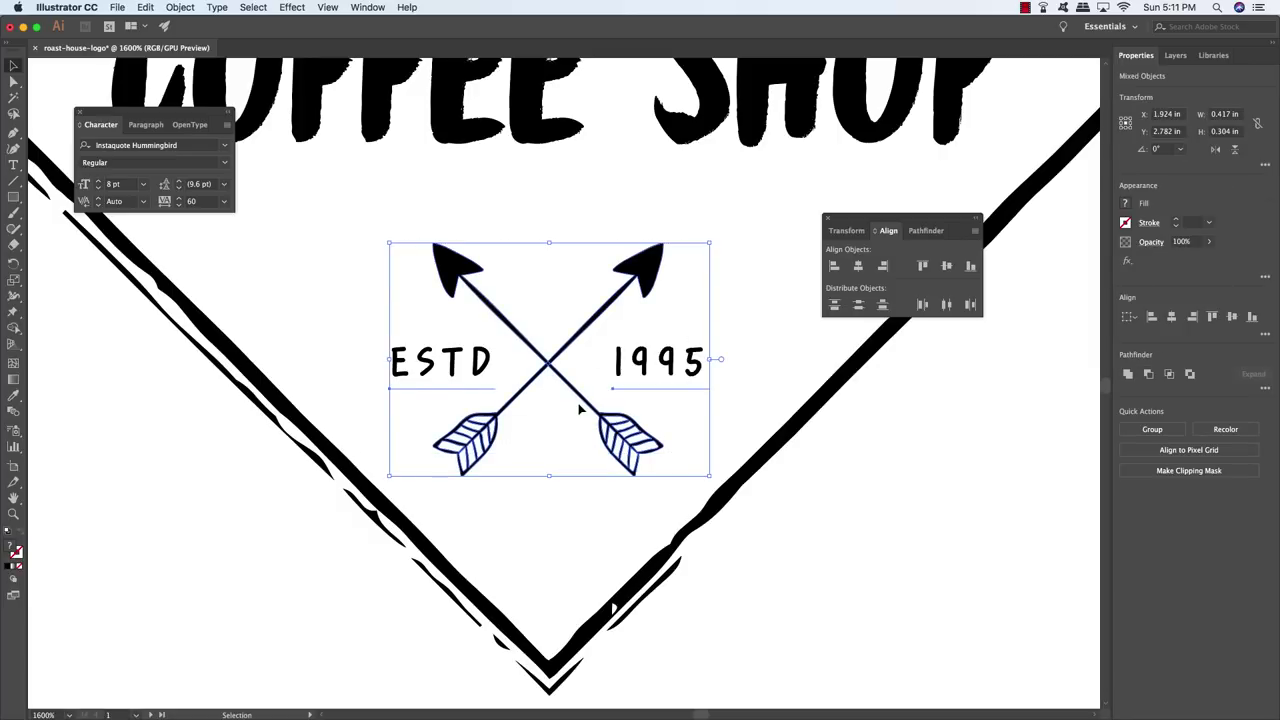
pyautogui.press('super+g')
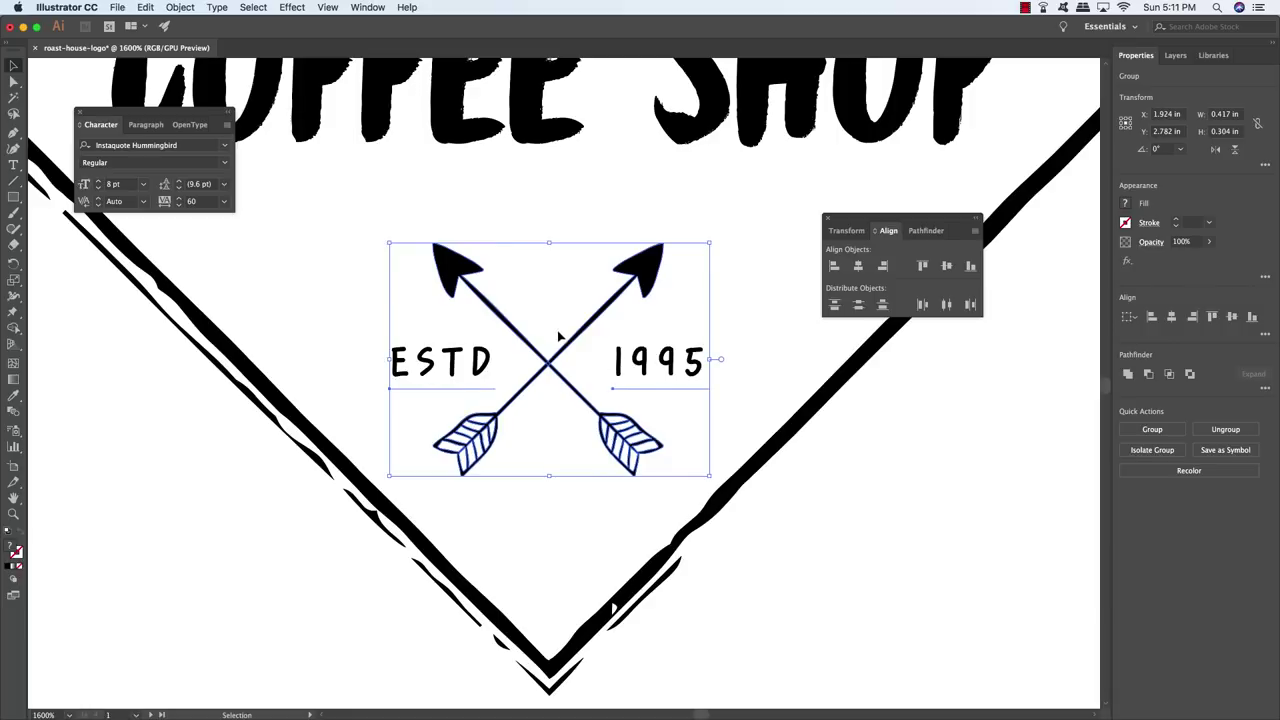
pyautogui.click(180, 7)
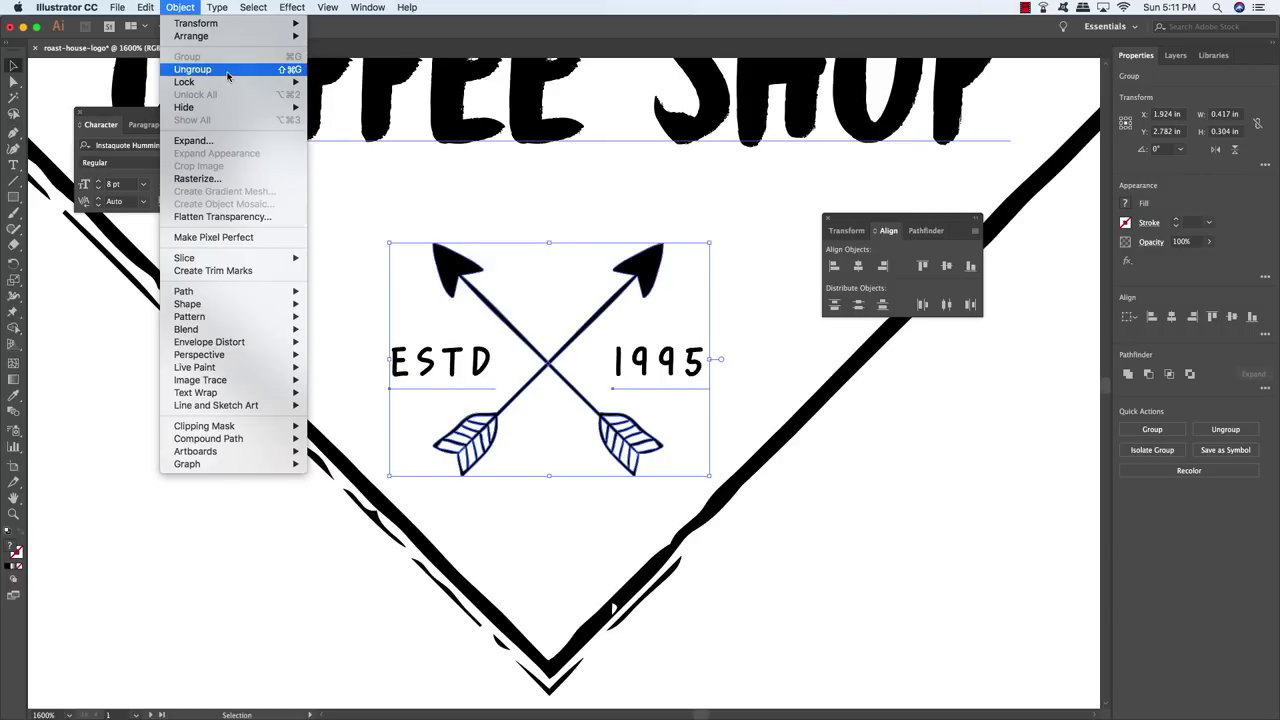
pyautogui.click(339, 289)
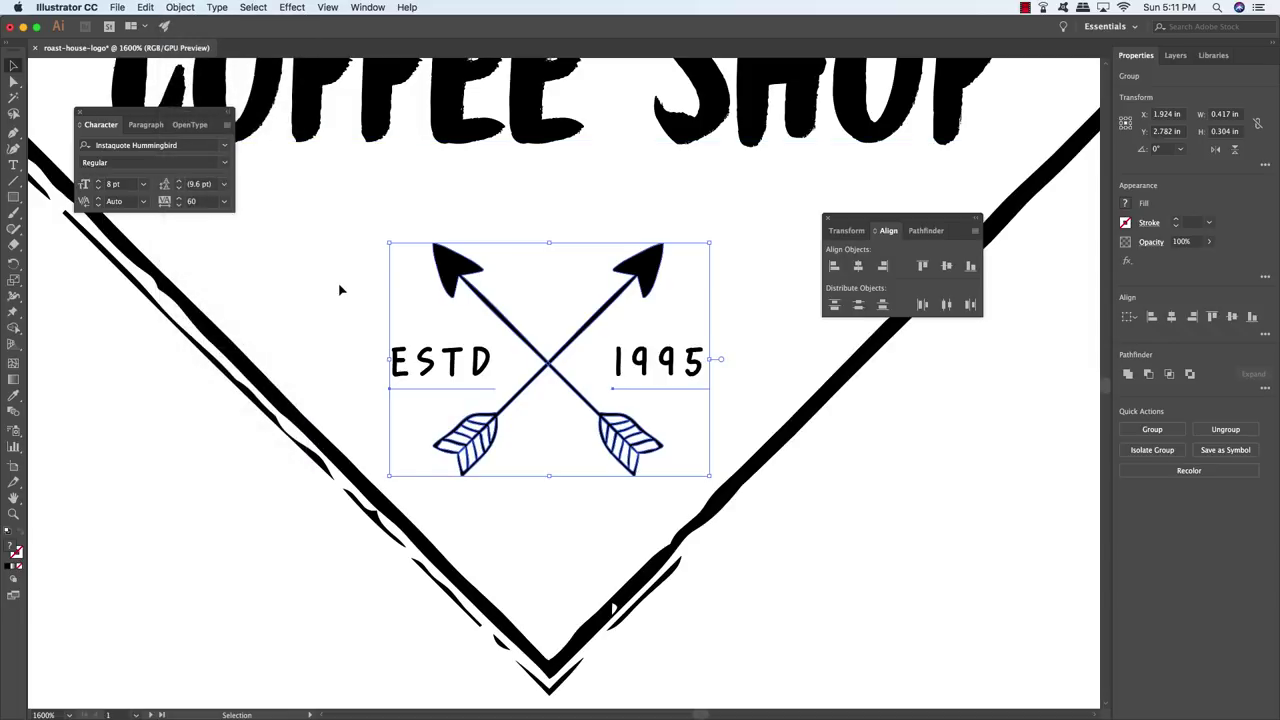
pyautogui.click(339, 289)
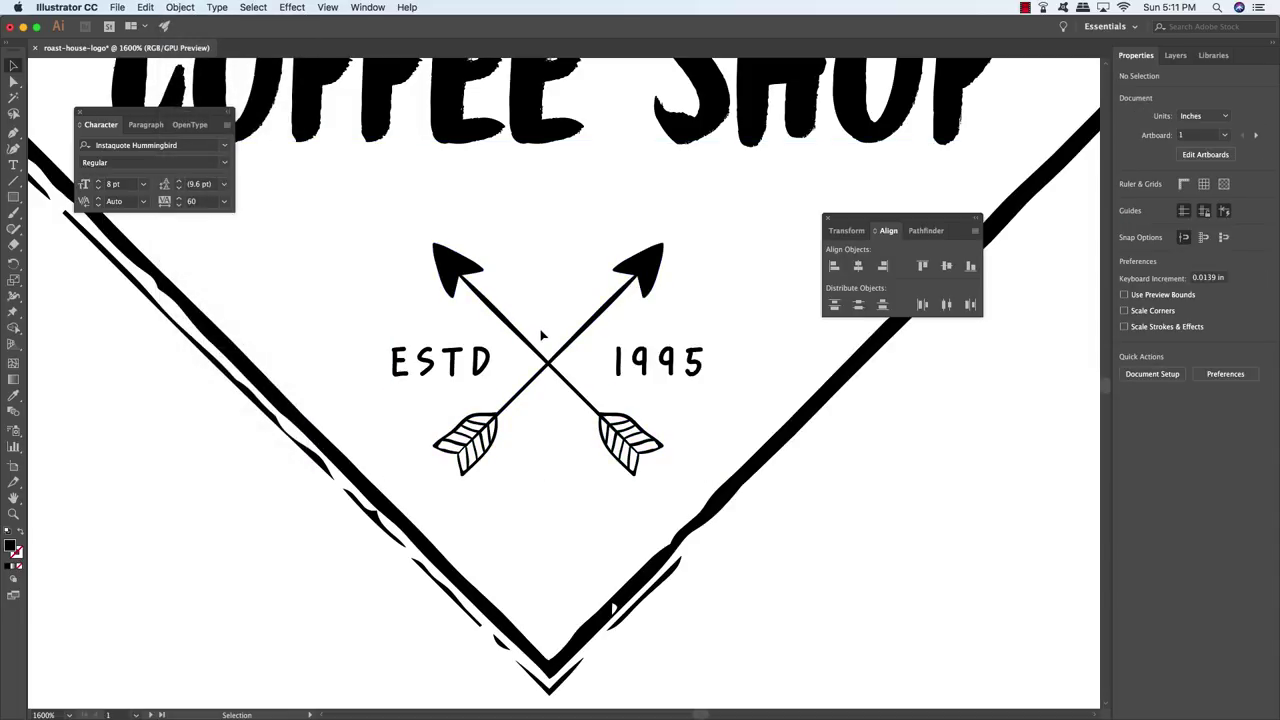
pyautogui.press('super+minus')
pyautogui.press('super+minus')
pyautogui.press('super+minus')
pyautogui.press('super+minus')
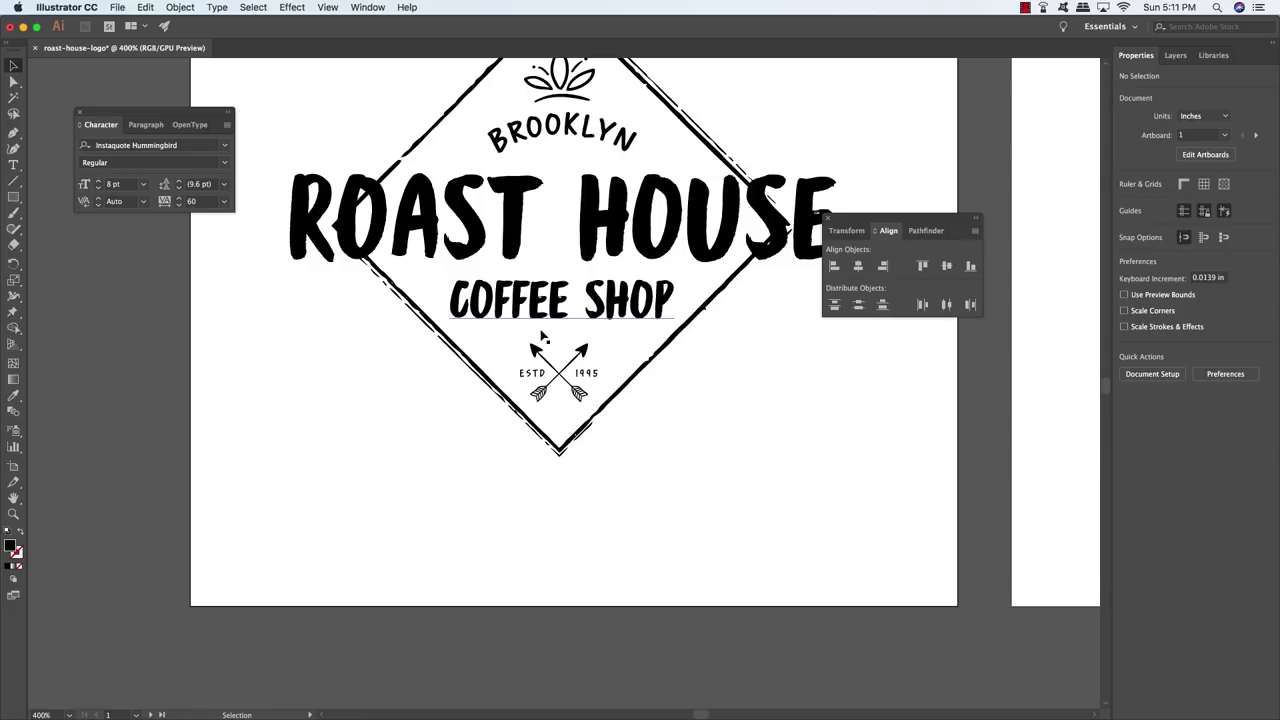
# Step: Align all logo elements to each other on their horizontal centers, then clear the selection
pyautogui.scroll(5, 541, 337)
pyautogui.hscroll(2, 541, 337)
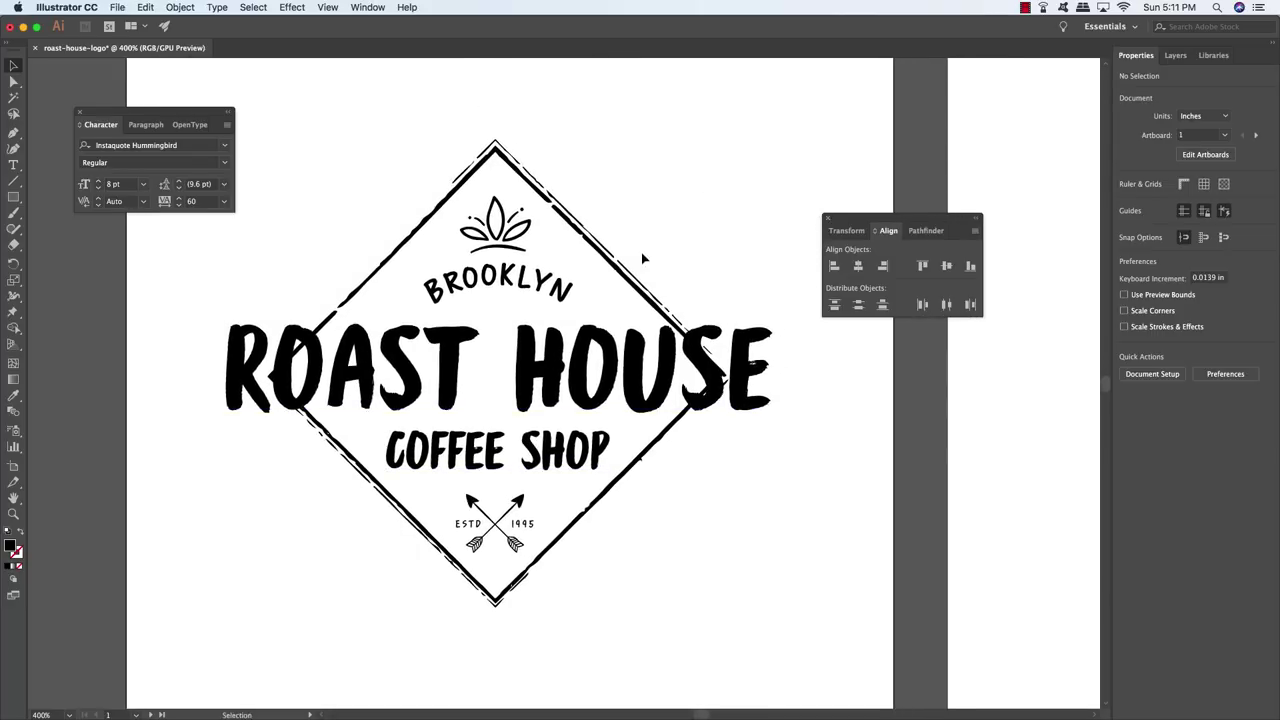
pyautogui.moveTo(743, 111); pyautogui.dragTo(203, 626)
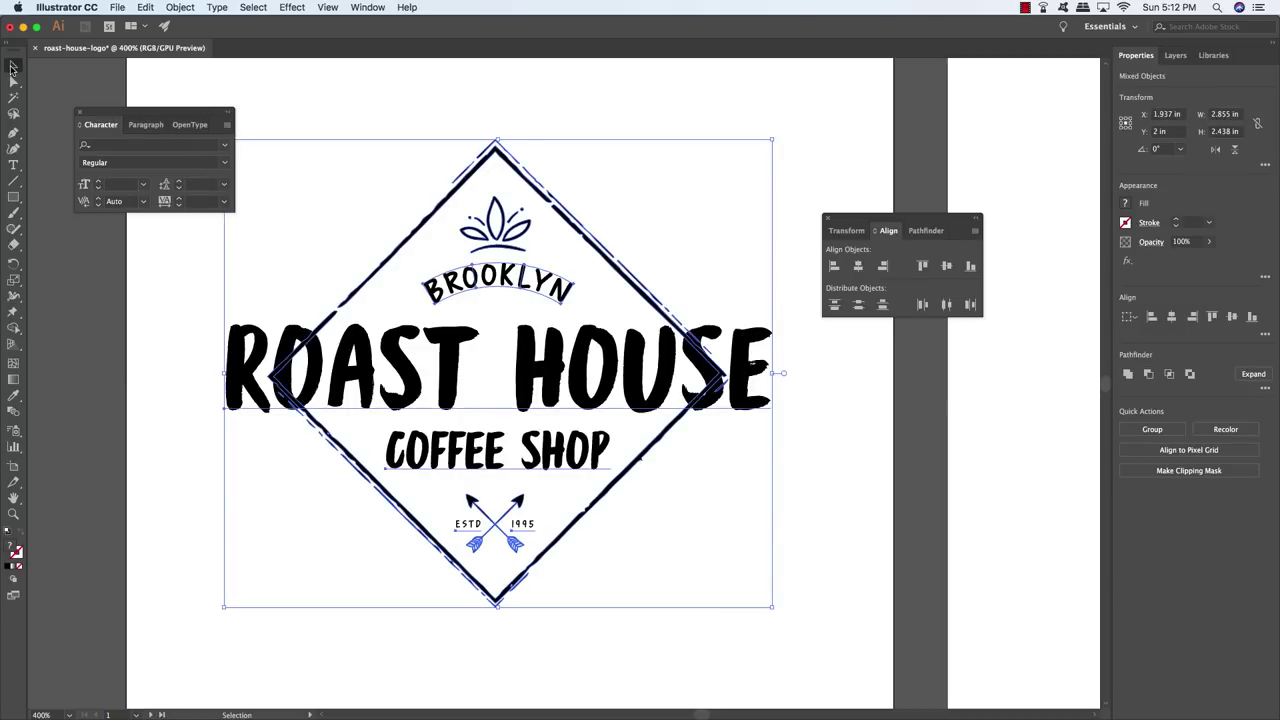
pyautogui.click(858, 268)
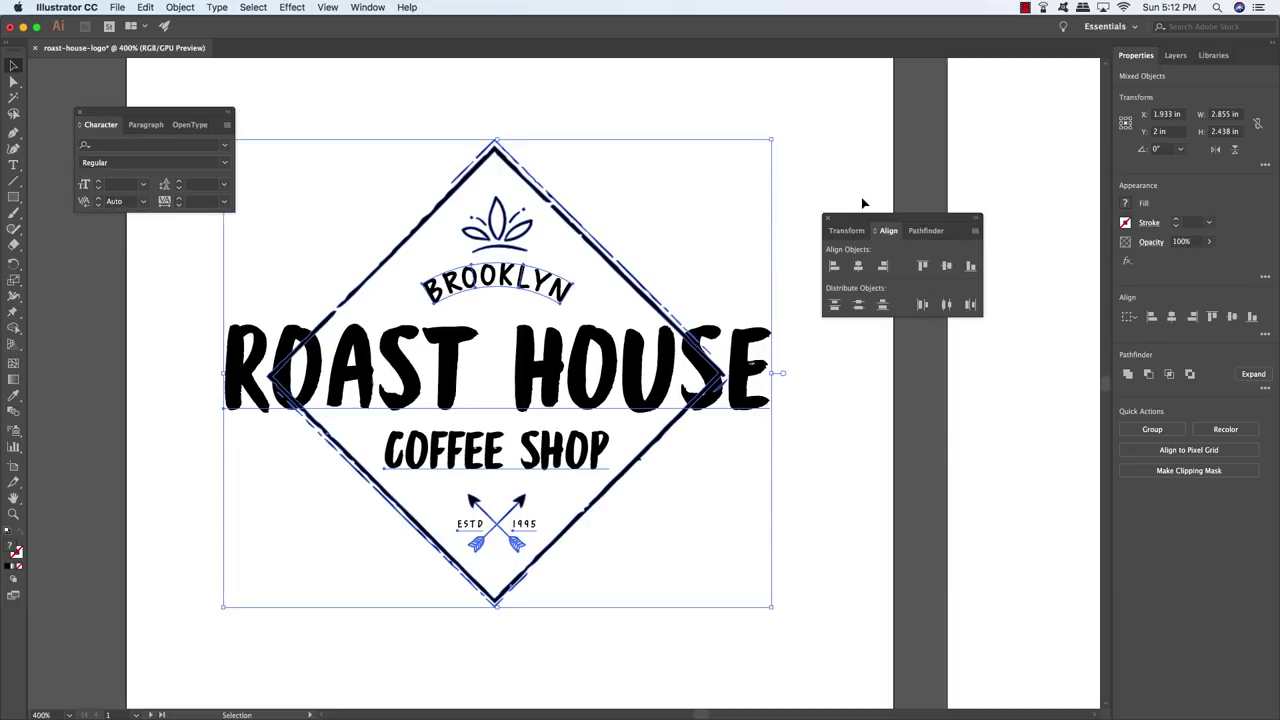
pyautogui.click(823, 170)
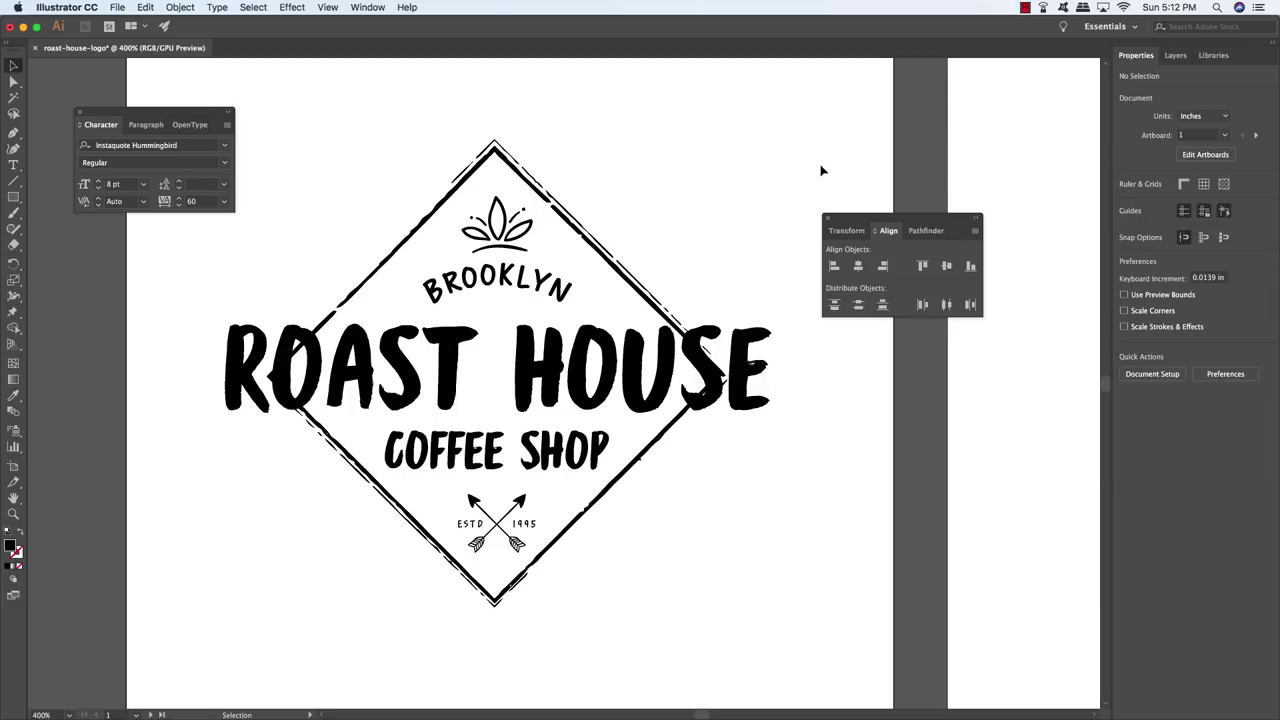
# Step: Nudge the crossed arrows group left to X 1.919 in and slightly up inside the diamond, then deselect it
pyautogui.click(514, 542)
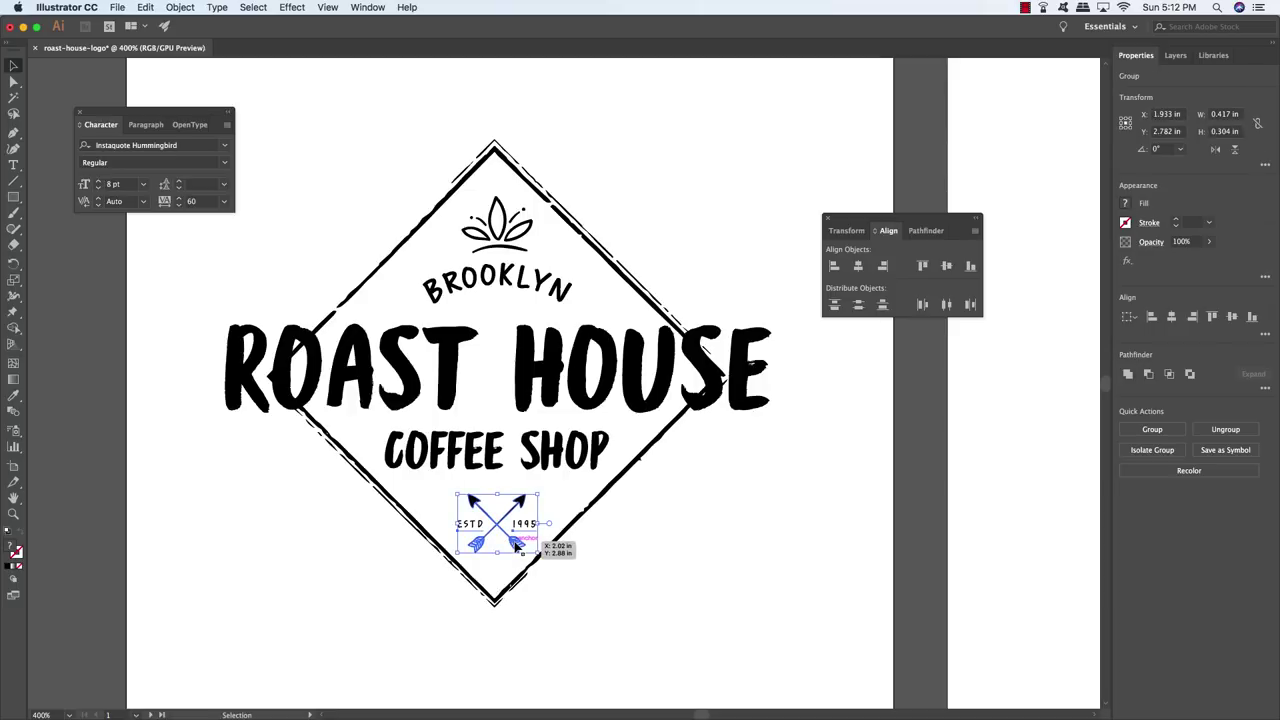
pyautogui.click(690, 628)
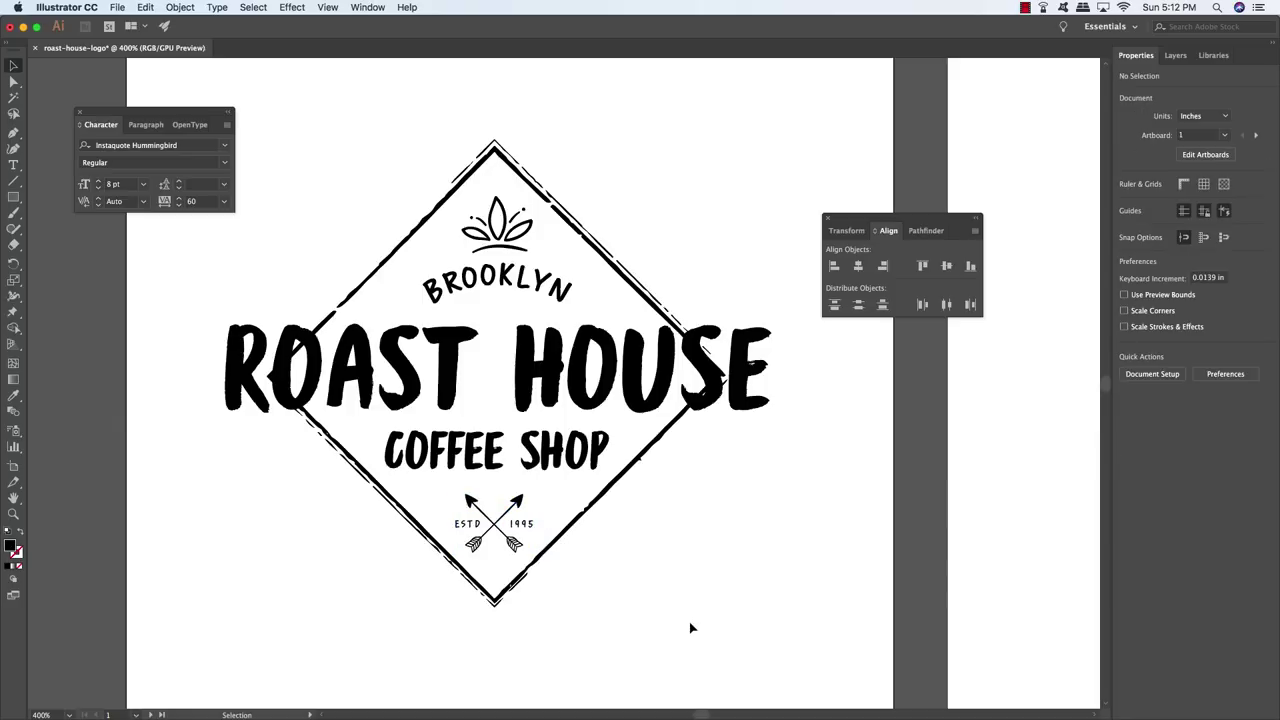
pyautogui.click(512, 547)
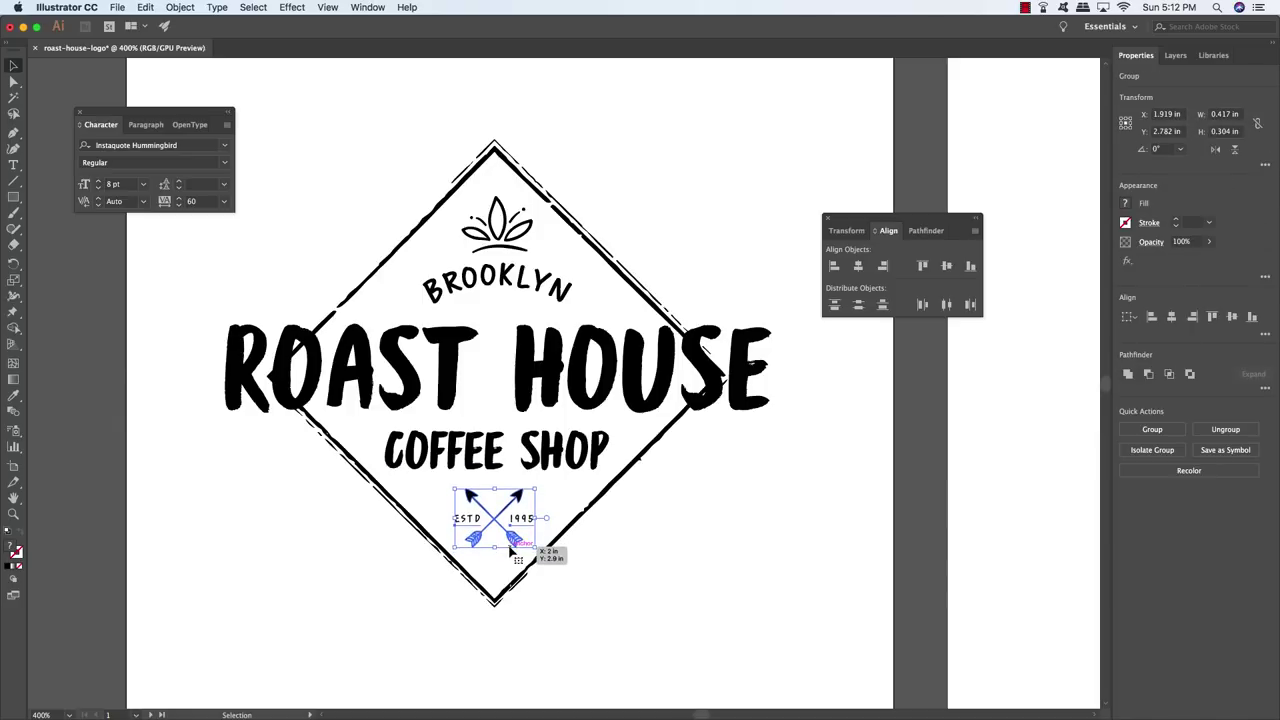
pyautogui.click(728, 589)
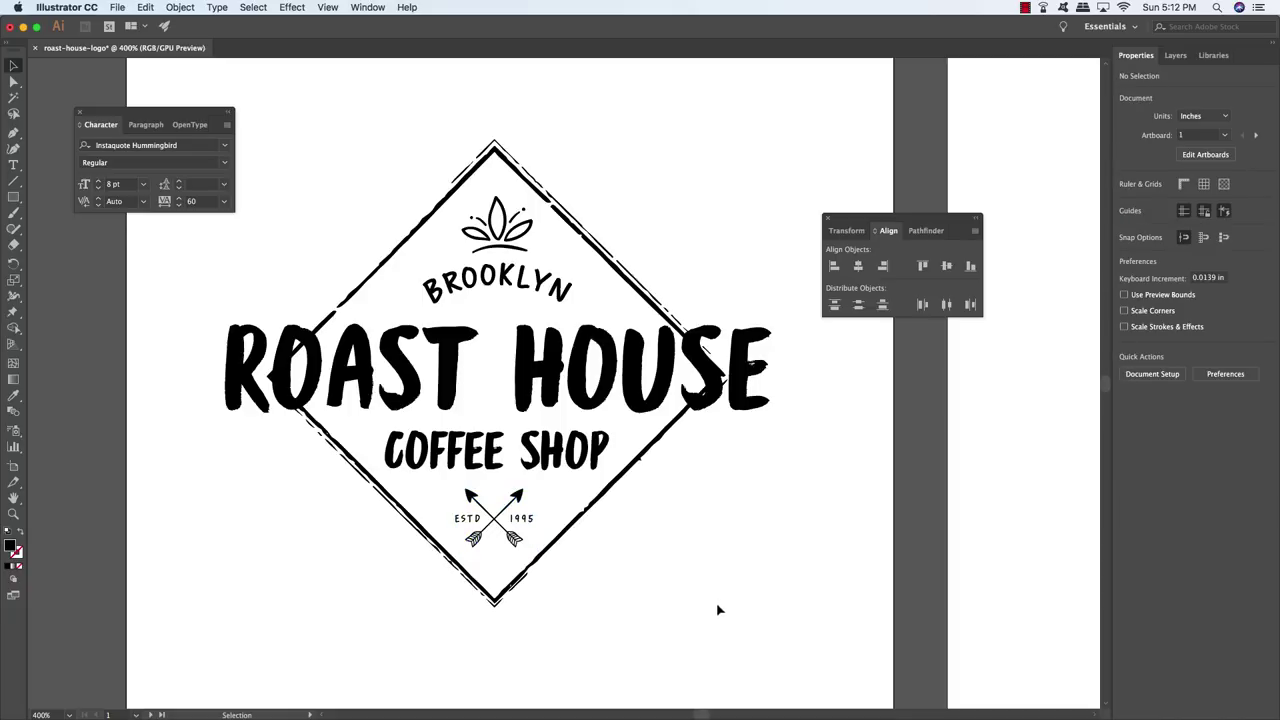
# Step: Copy the complete logo from the first artboard and paste it onto the second artboard, then deselect the copy
pyautogui.moveTo(742, 622); pyautogui.dragTo(228, 110)
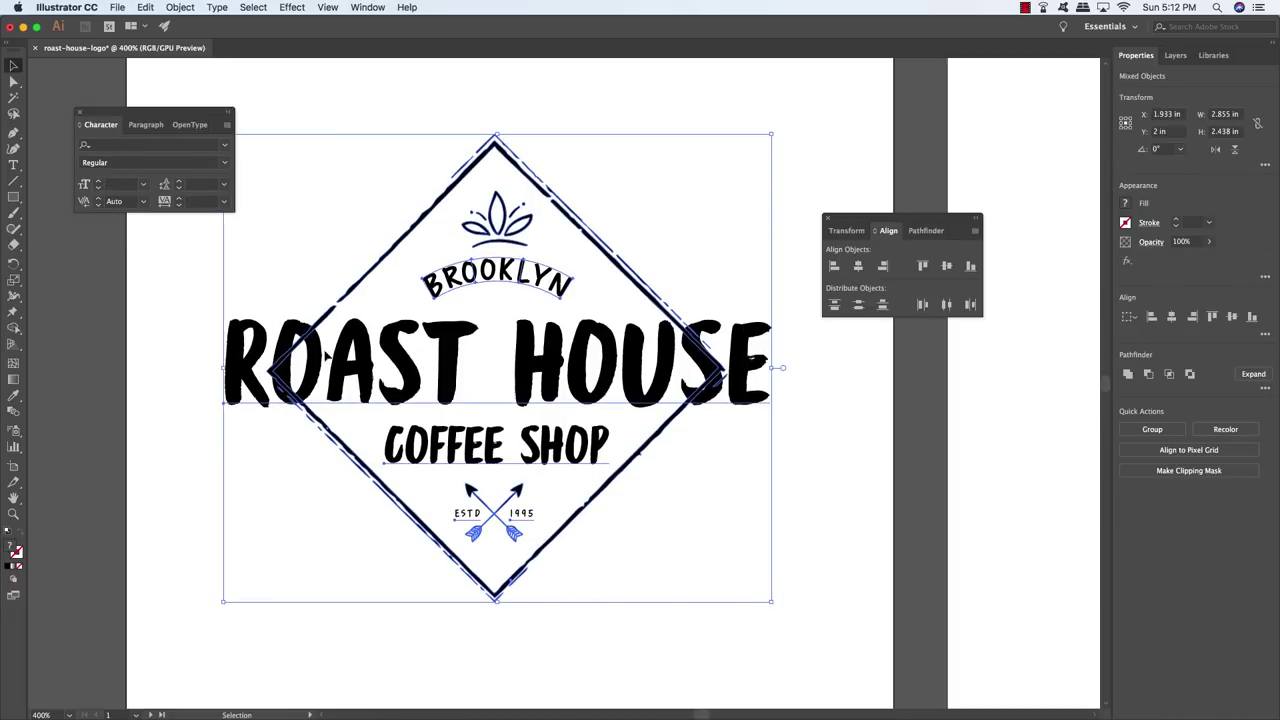
pyautogui.press('space')
pyautogui.press('space')
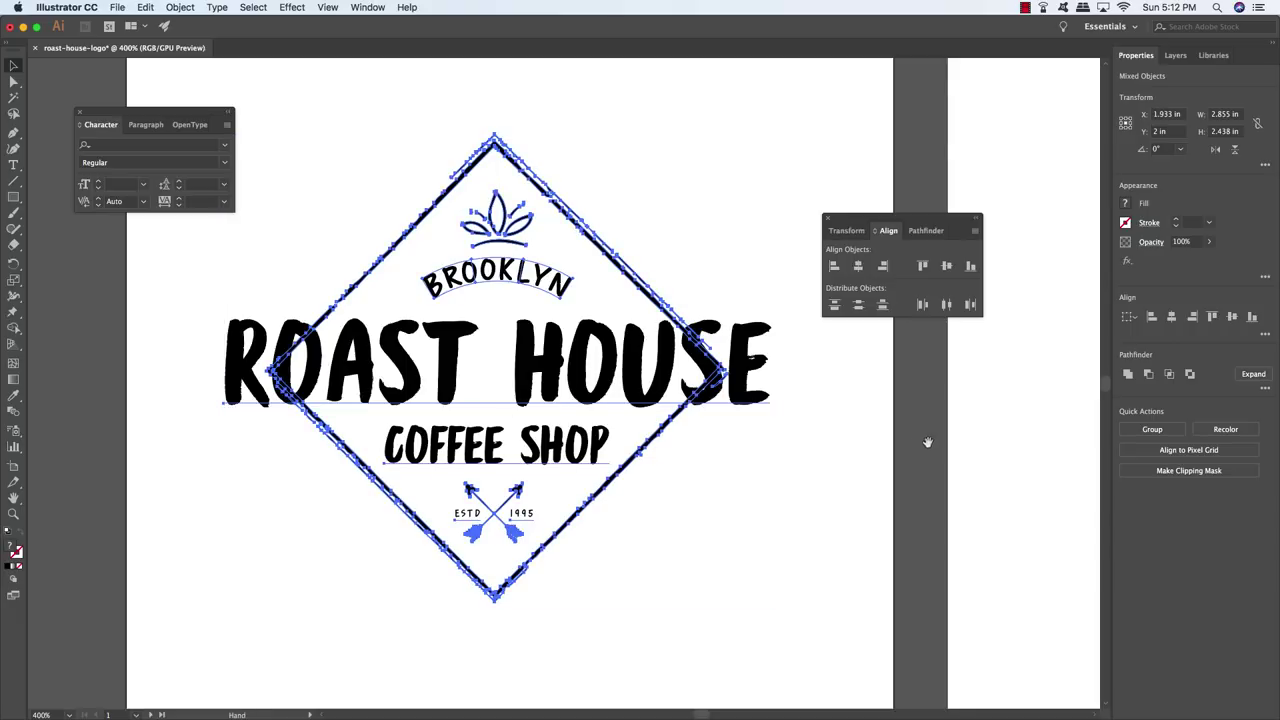
pyautogui.moveTo(999, 431); pyautogui.dragTo(227, 417)
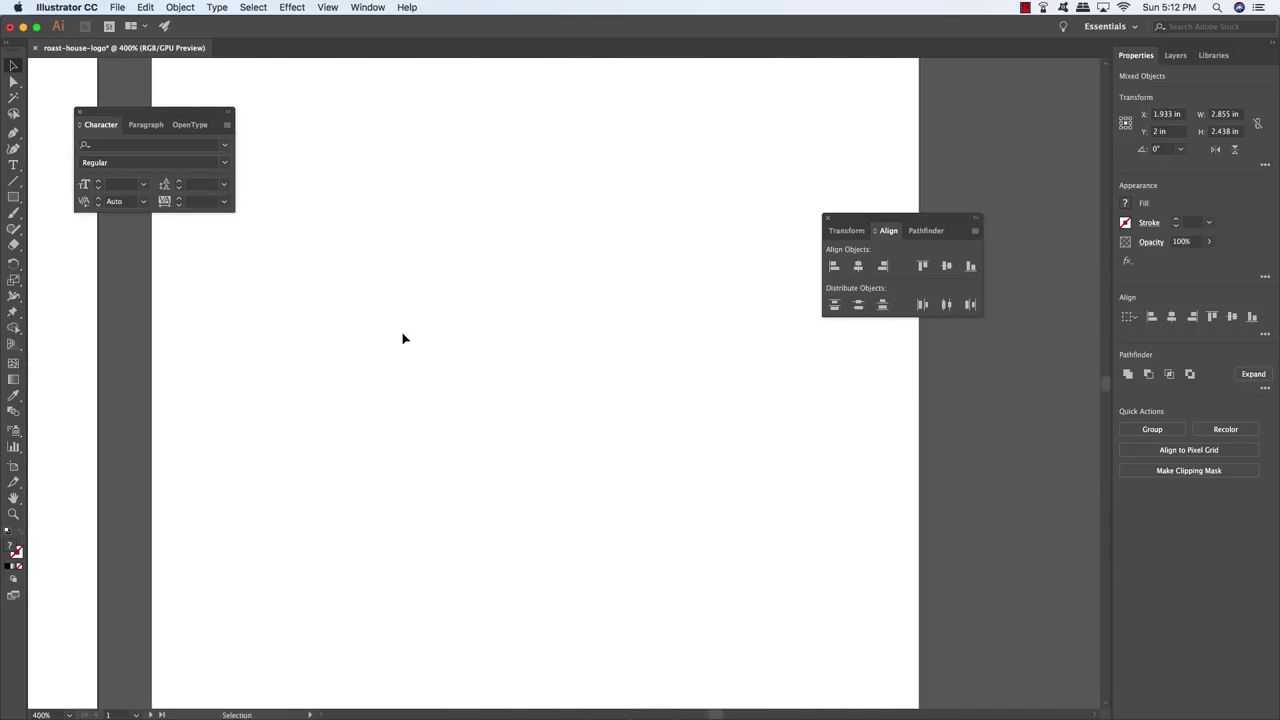
pyautogui.click(404, 339)
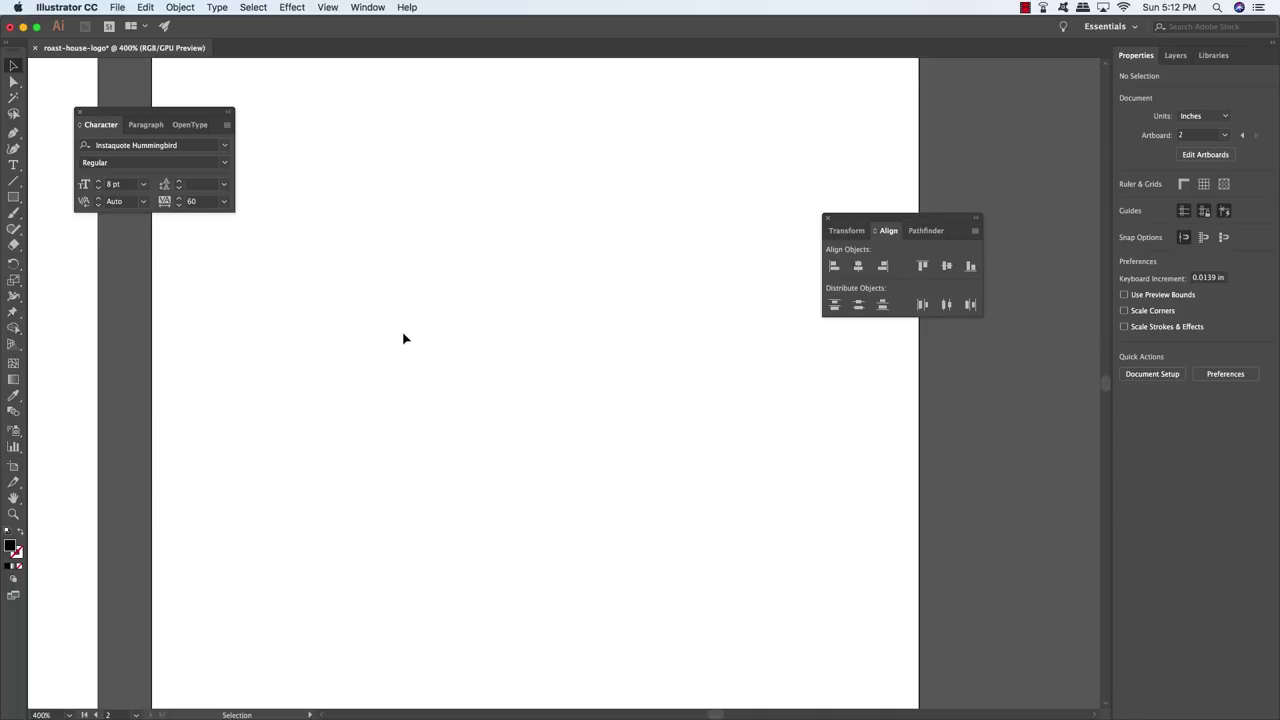
pyautogui.press('super+v')
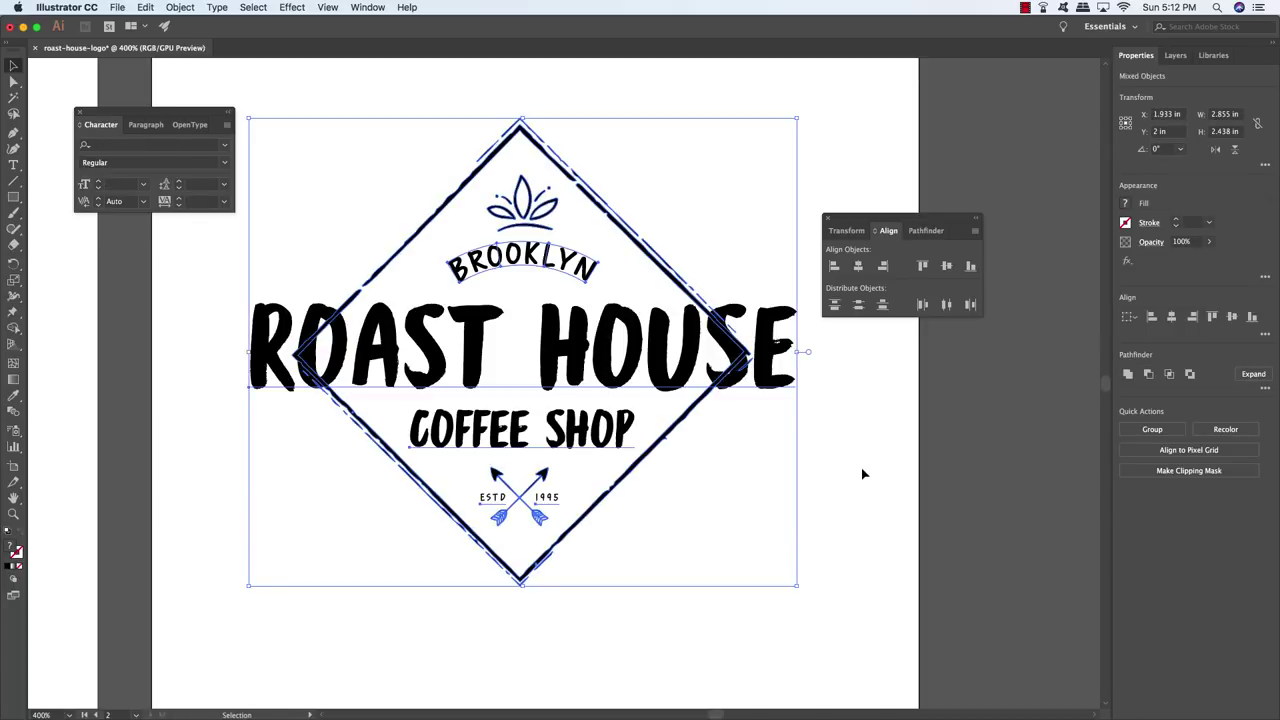
pyautogui.click(863, 474)
# Step: Select the whole logo copy on the second artboard and convert its text to outlines
pyautogui.press('super+minus')
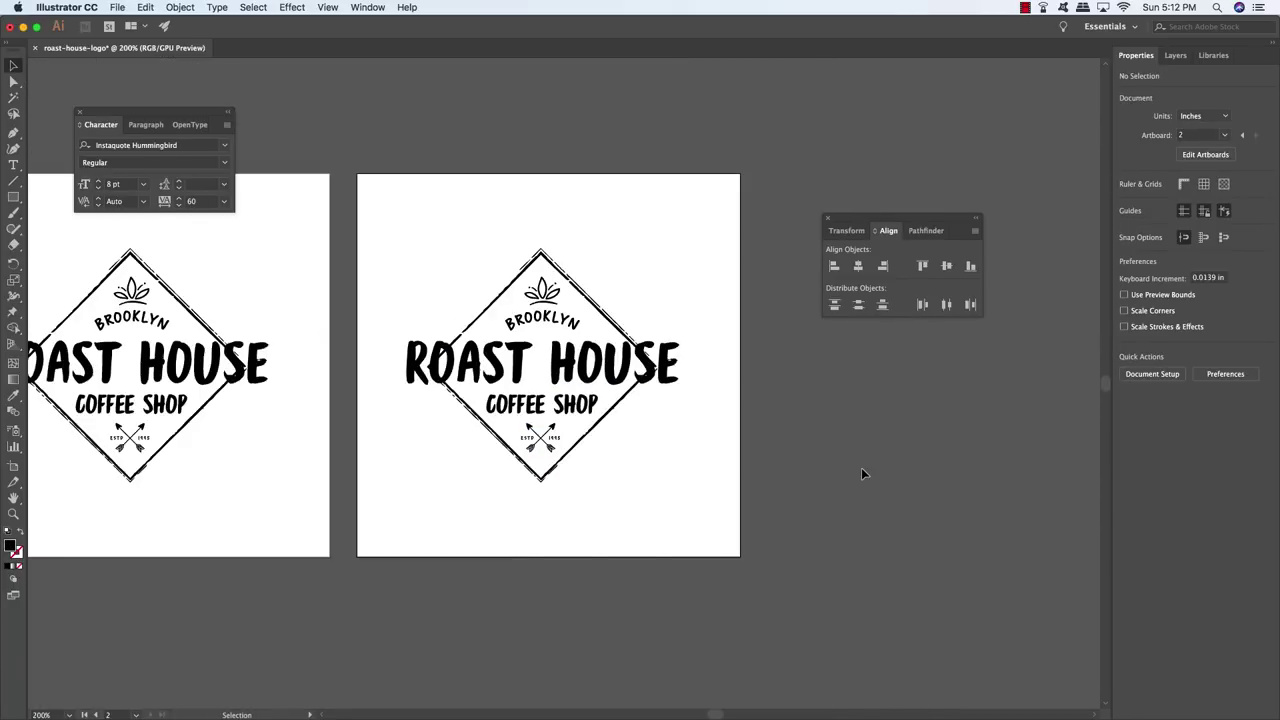
pyautogui.moveTo(494, 457); pyautogui.dragTo(586, 483)
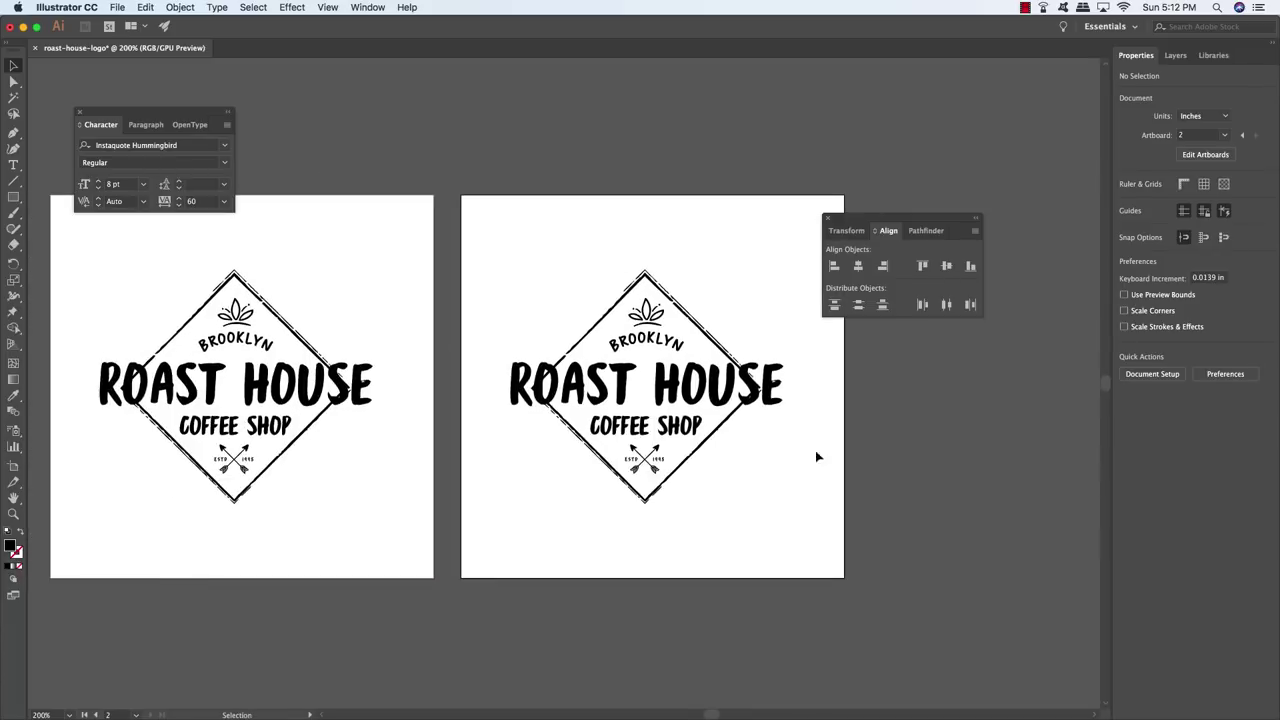
pyautogui.click(306, 310)
pyautogui.click(541, 254)
pyautogui.moveTo(476, 224); pyautogui.dragTo(827, 544)
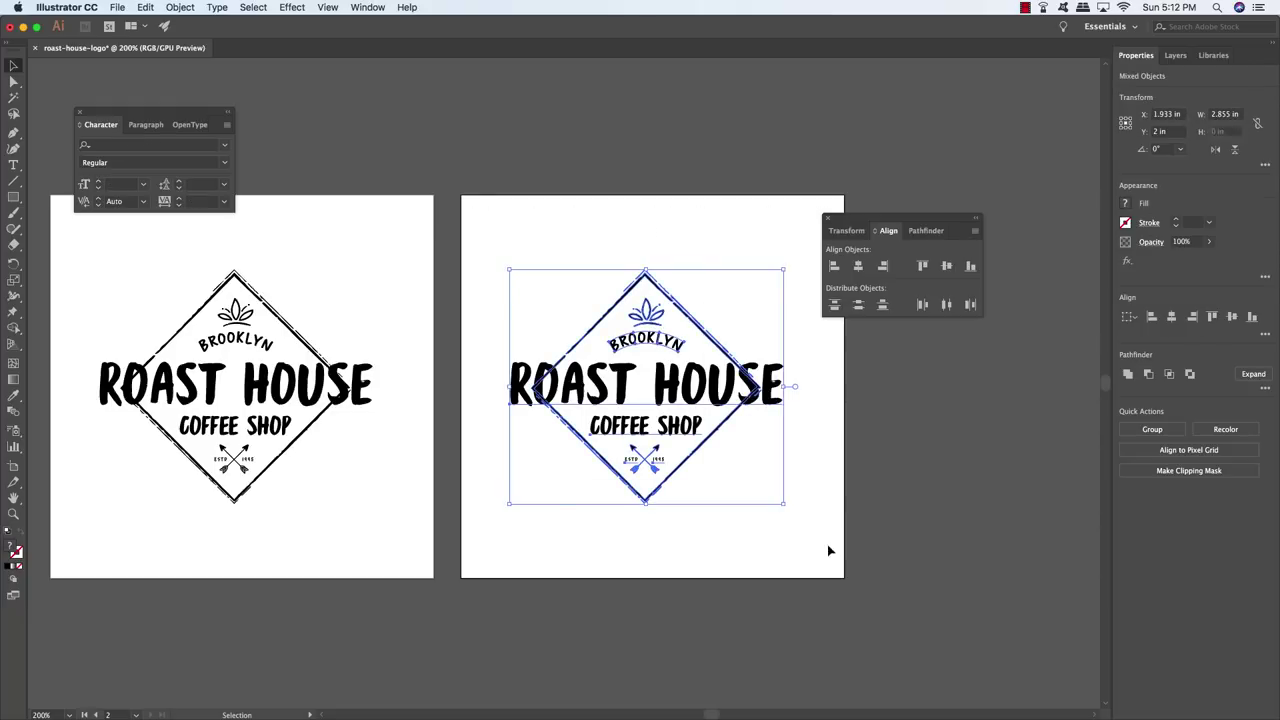
pyautogui.click(224, 6)
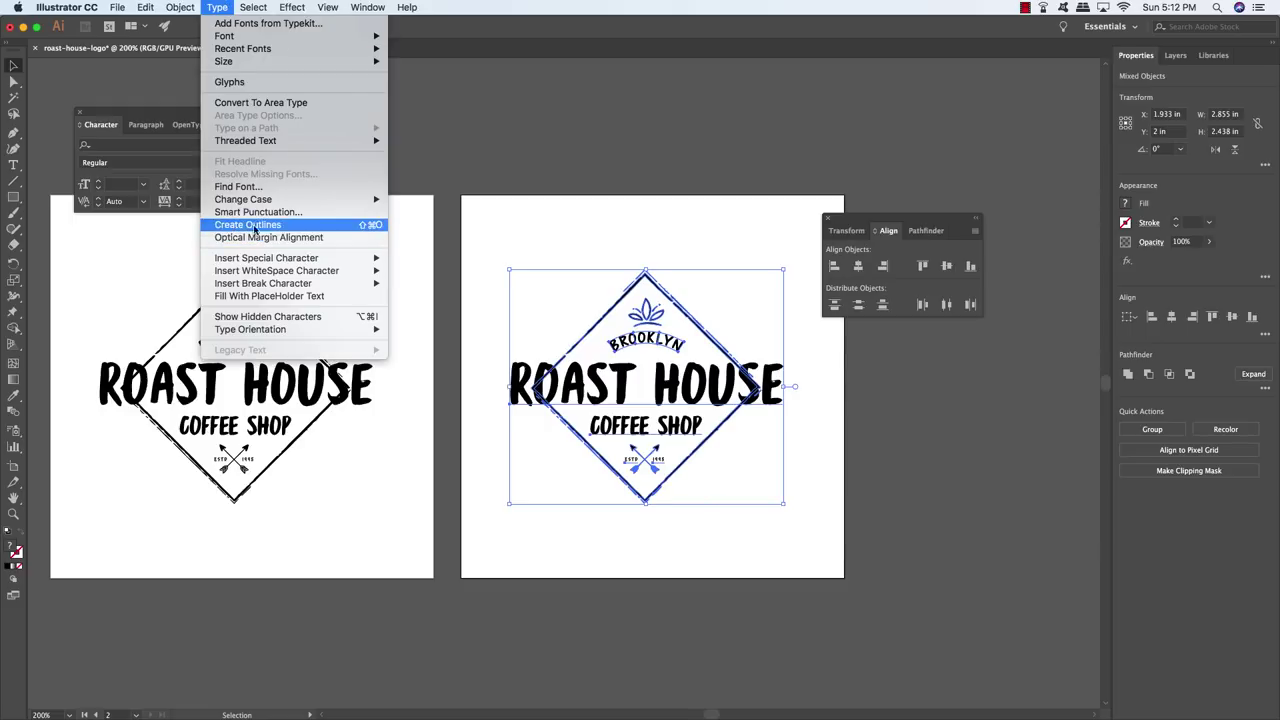
pyautogui.click(326, 230)
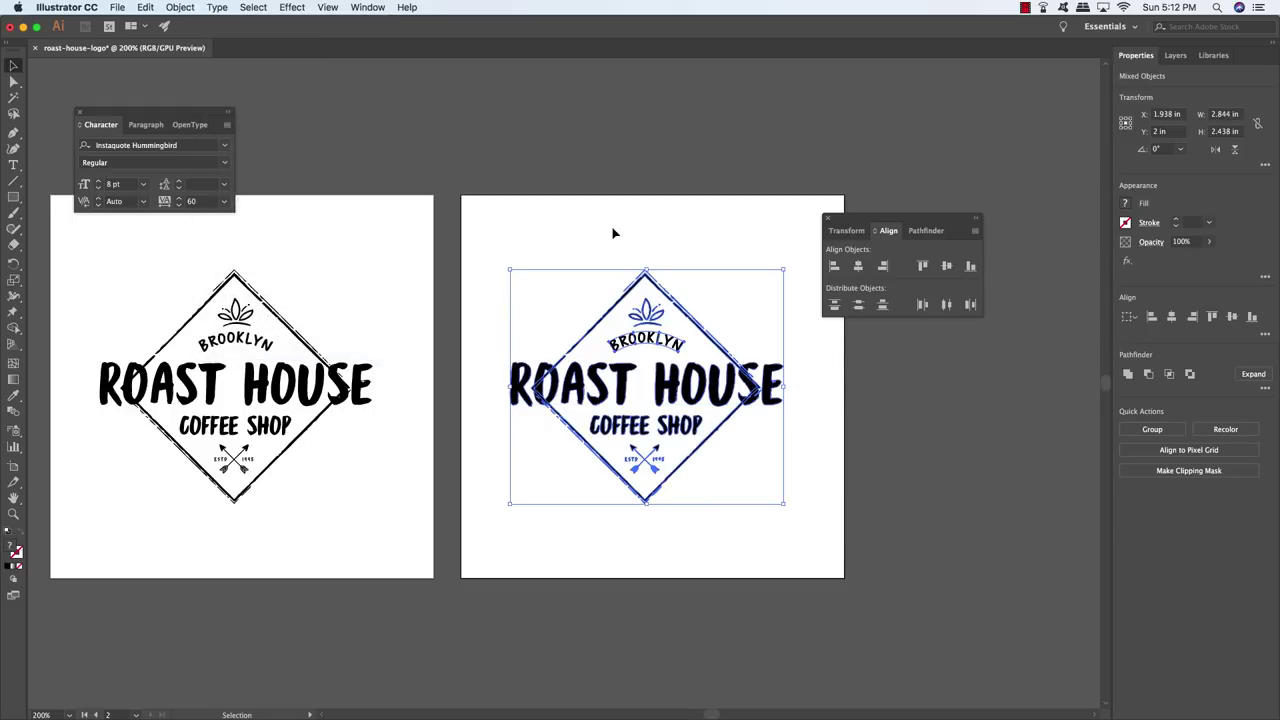
# Step: Compare the anchor points of the outlined logo copy with the live ROAST HOUSE text on the first artboard
pyautogui.press('a')
pyautogui.press('super+equal')
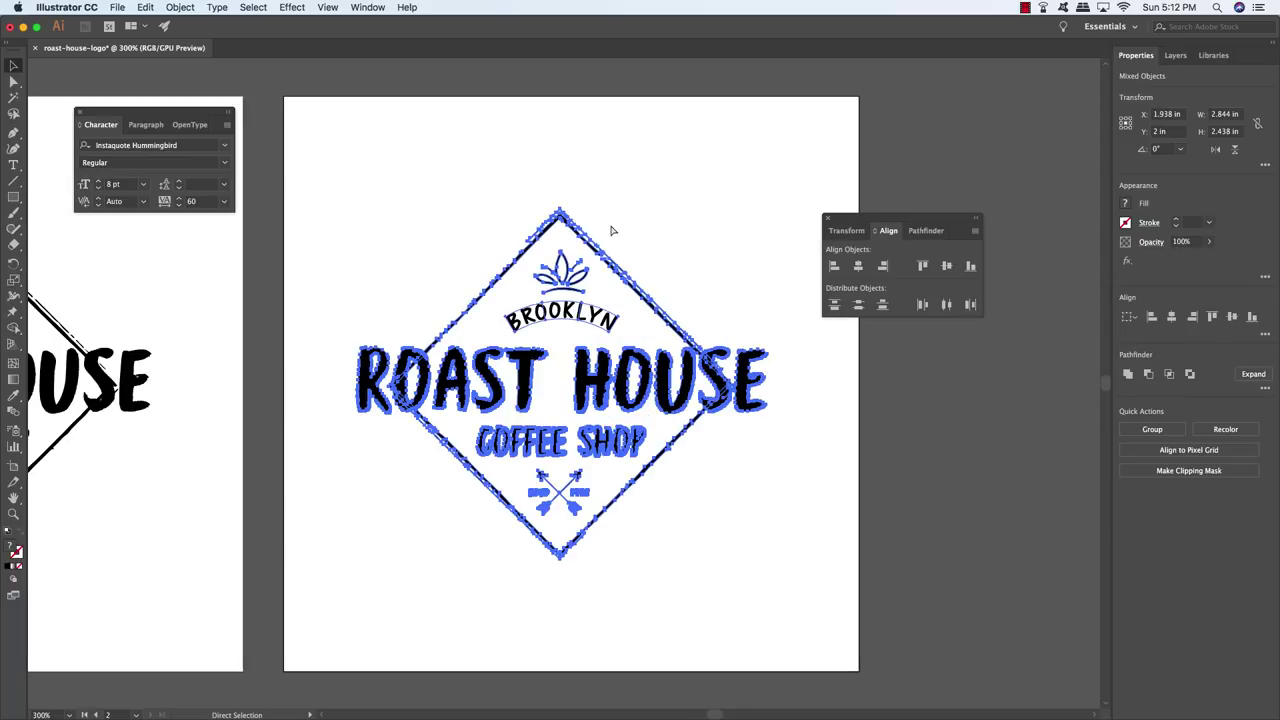
pyautogui.press('v')
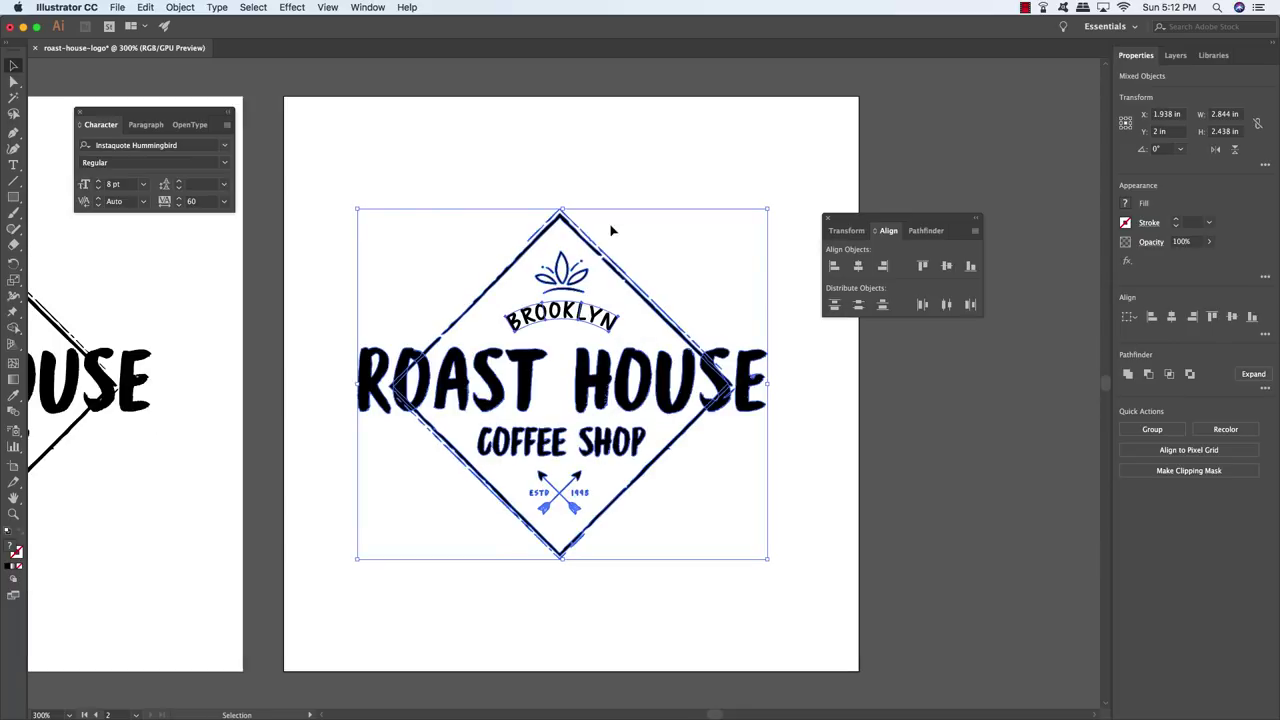
pyautogui.click(142, 370)
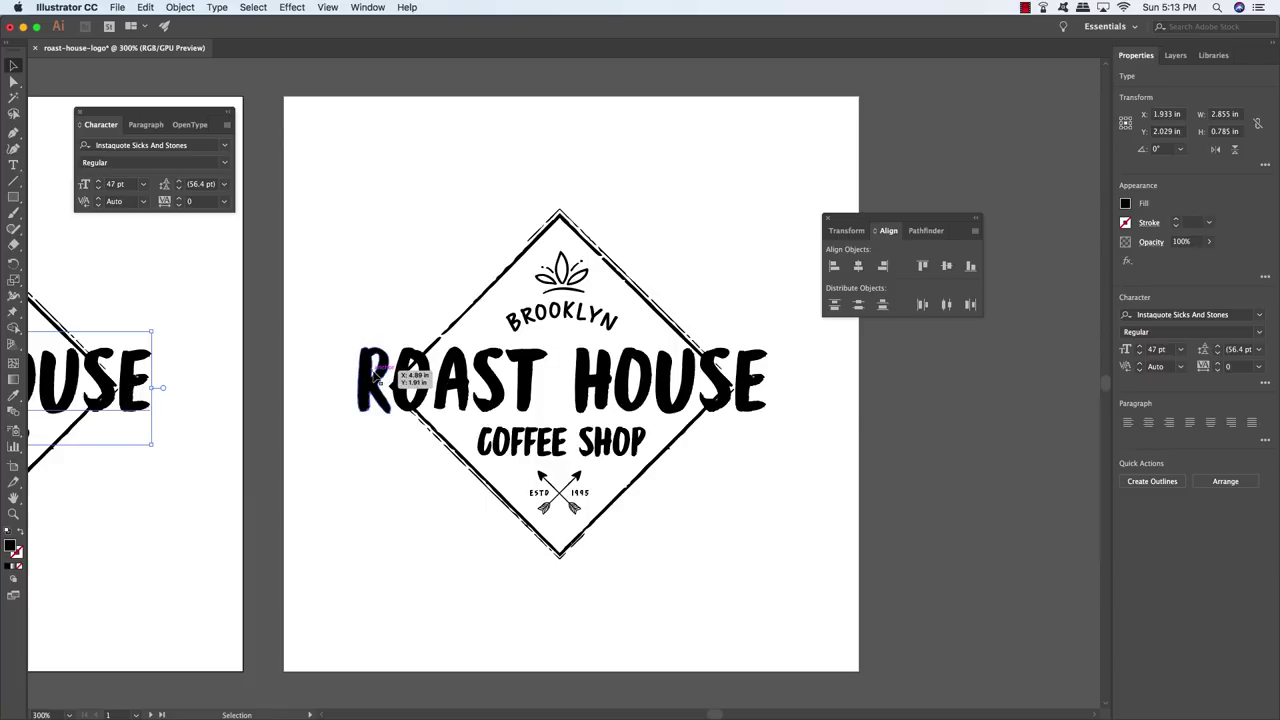
pyautogui.press('t')
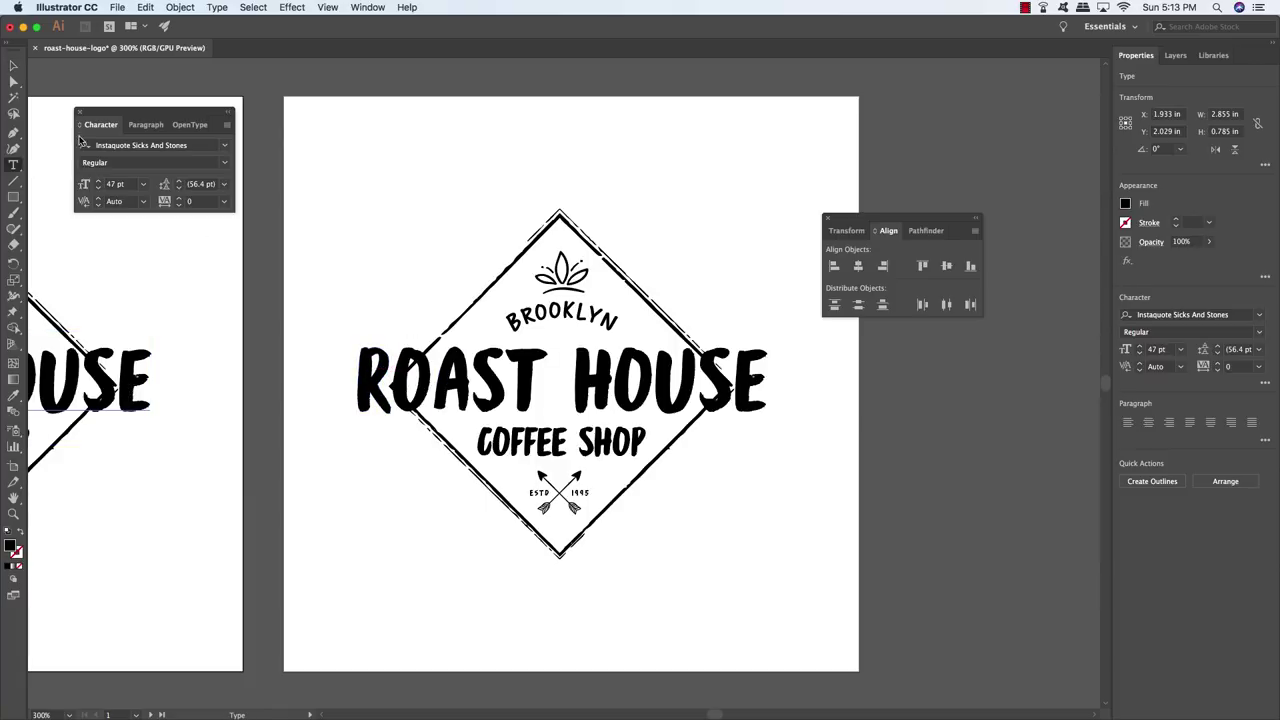
pyautogui.press('v')
# Step: Apply Offset Path to the outlined ROAST HOUSE lettering on the second artboard, with a 5 pt offset and Miter joins
pyautogui.click(390, 388)
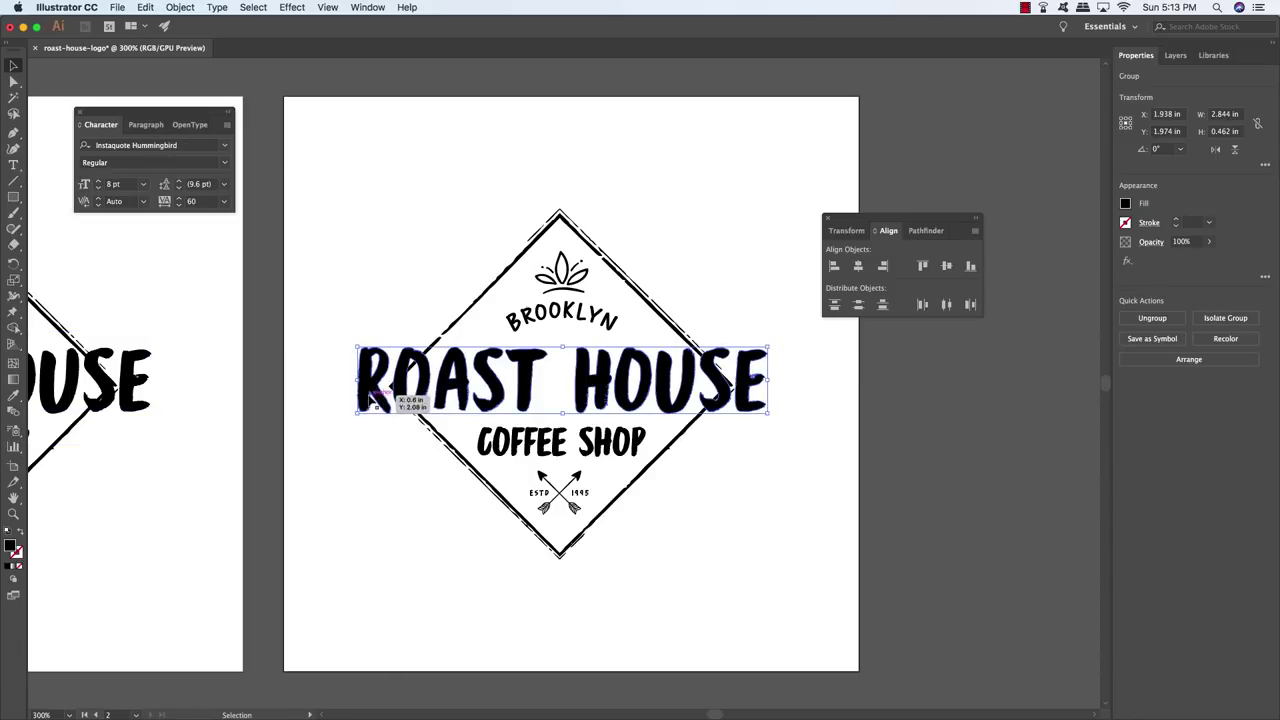
pyautogui.click(180, 7)
pyautogui.moveTo(246, 328)
pyautogui.moveTo(236, 291)
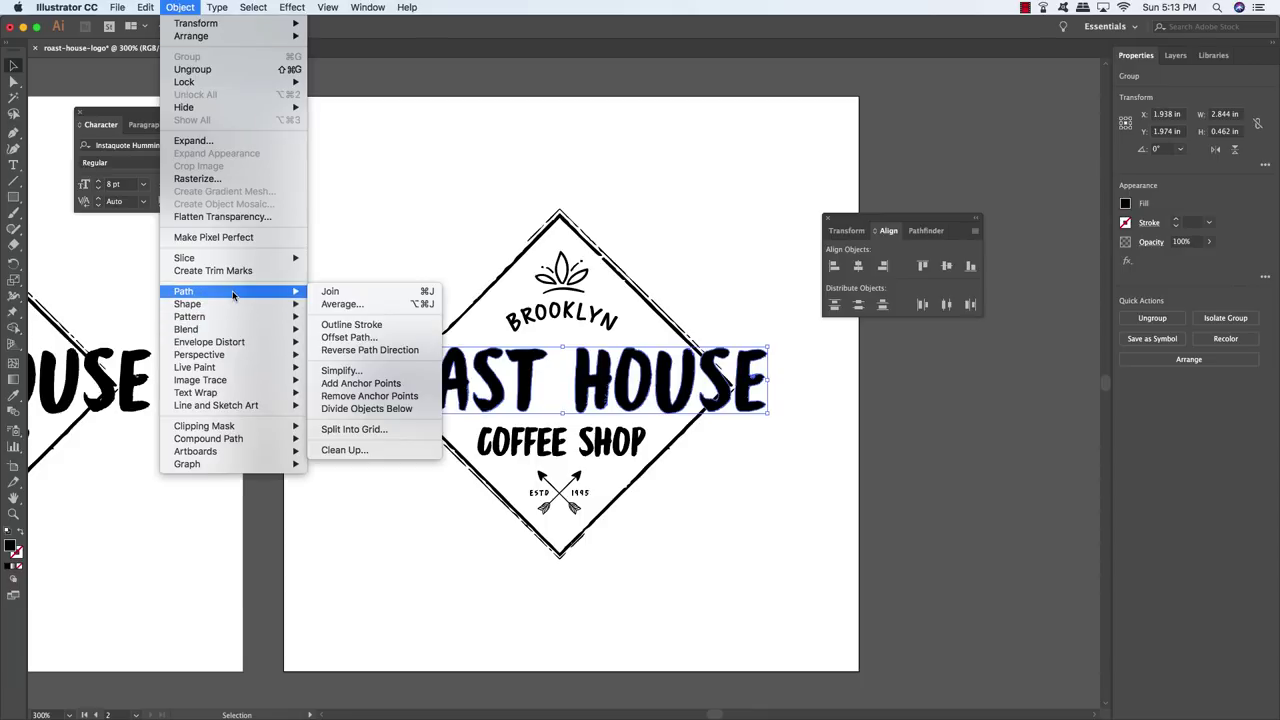
pyautogui.click(368, 338)
pyautogui.click(552, 409)
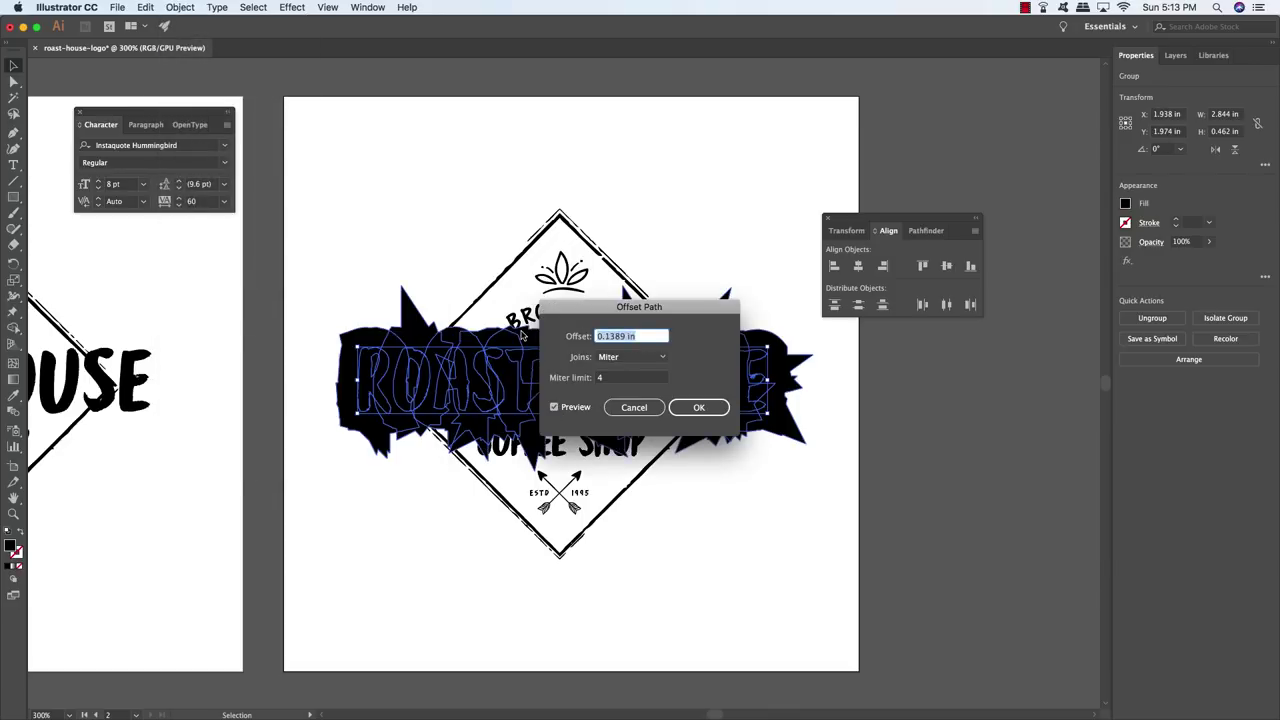
pyautogui.write('5')
pyautogui.click(701, 409)
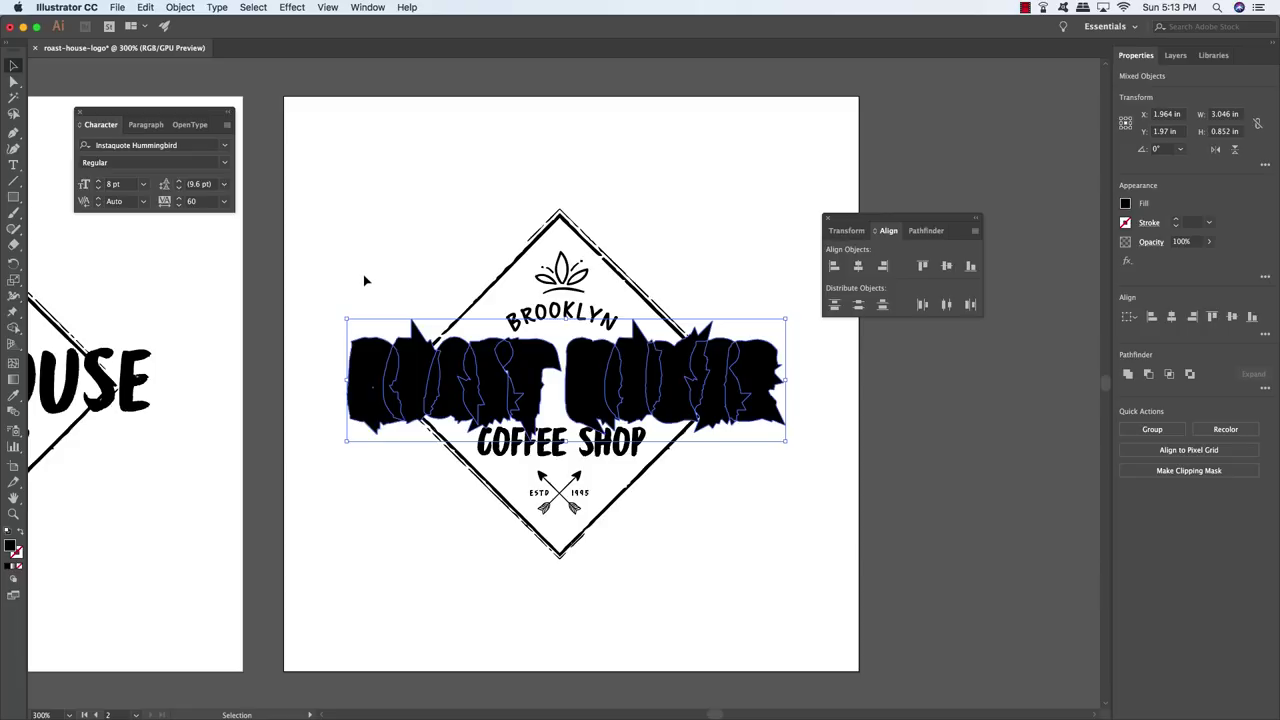
# Step: Merge the offset ROAST HOUSE shapes with the Pathfinder, then try deleting the merged group and undo the deletion
pyautogui.click(921, 230)
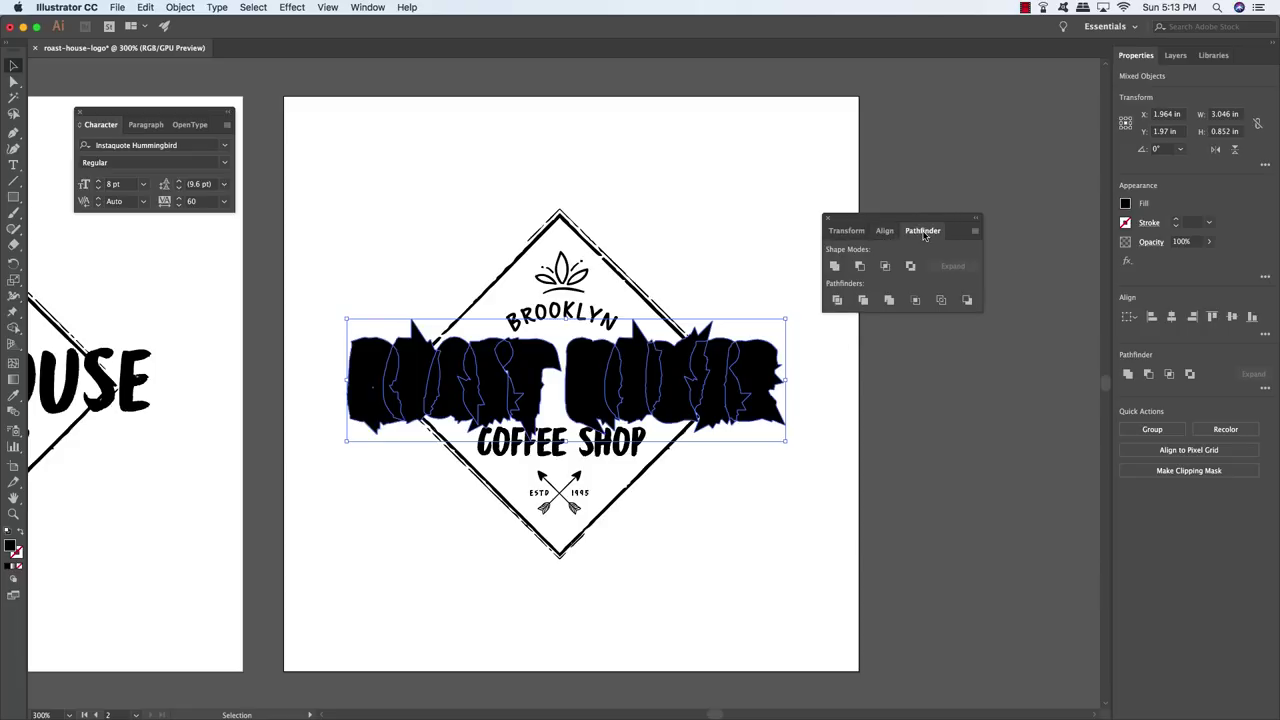
pyautogui.click(370, 7)
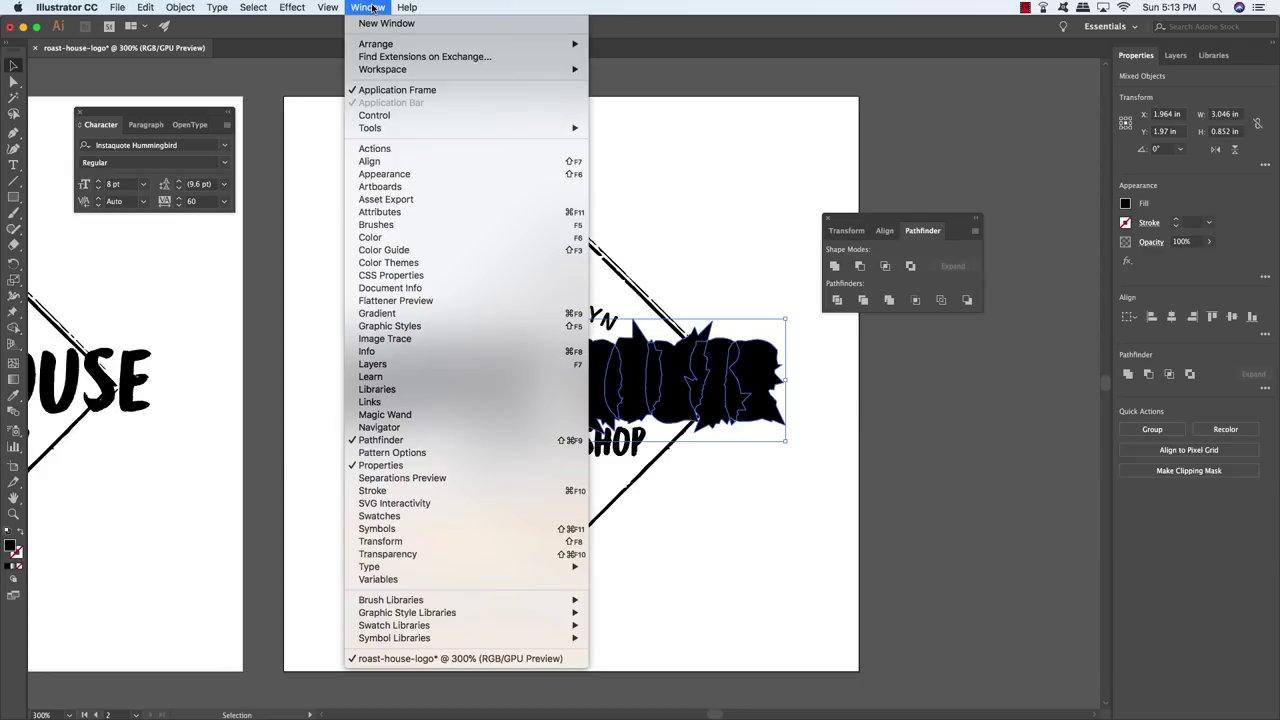
pyautogui.click(380, 440)
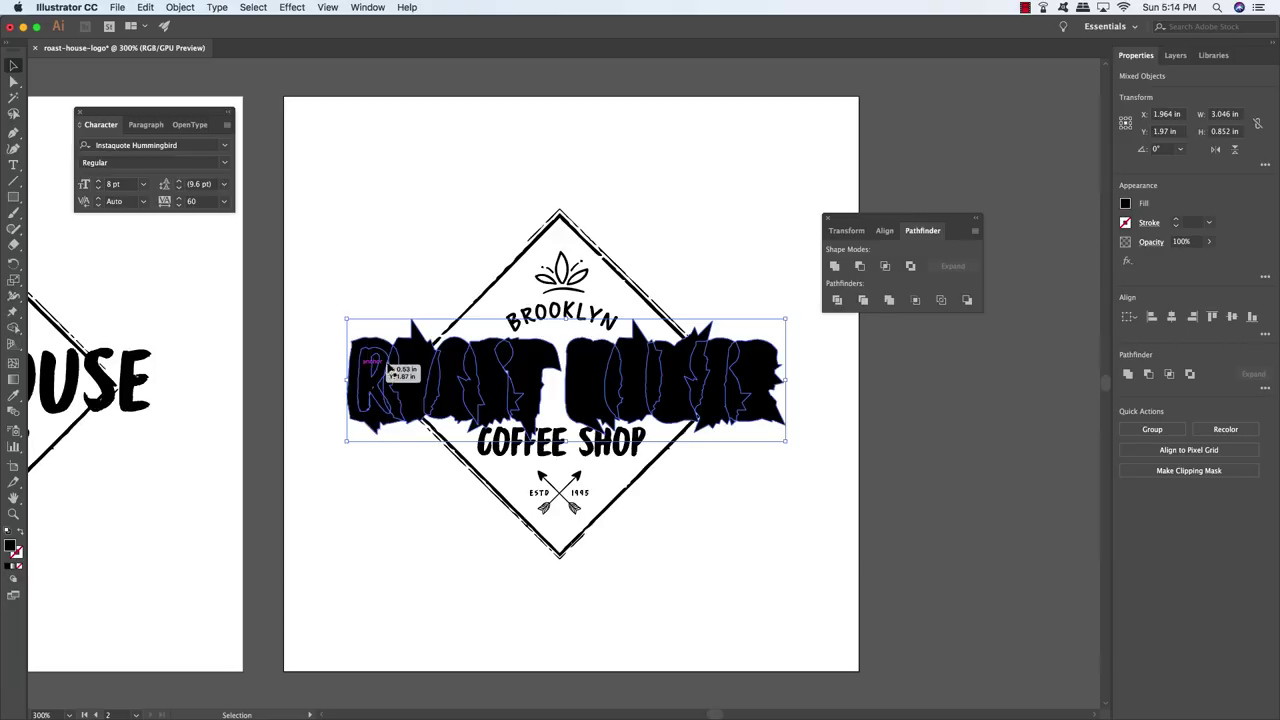
pyautogui.click(888, 301)
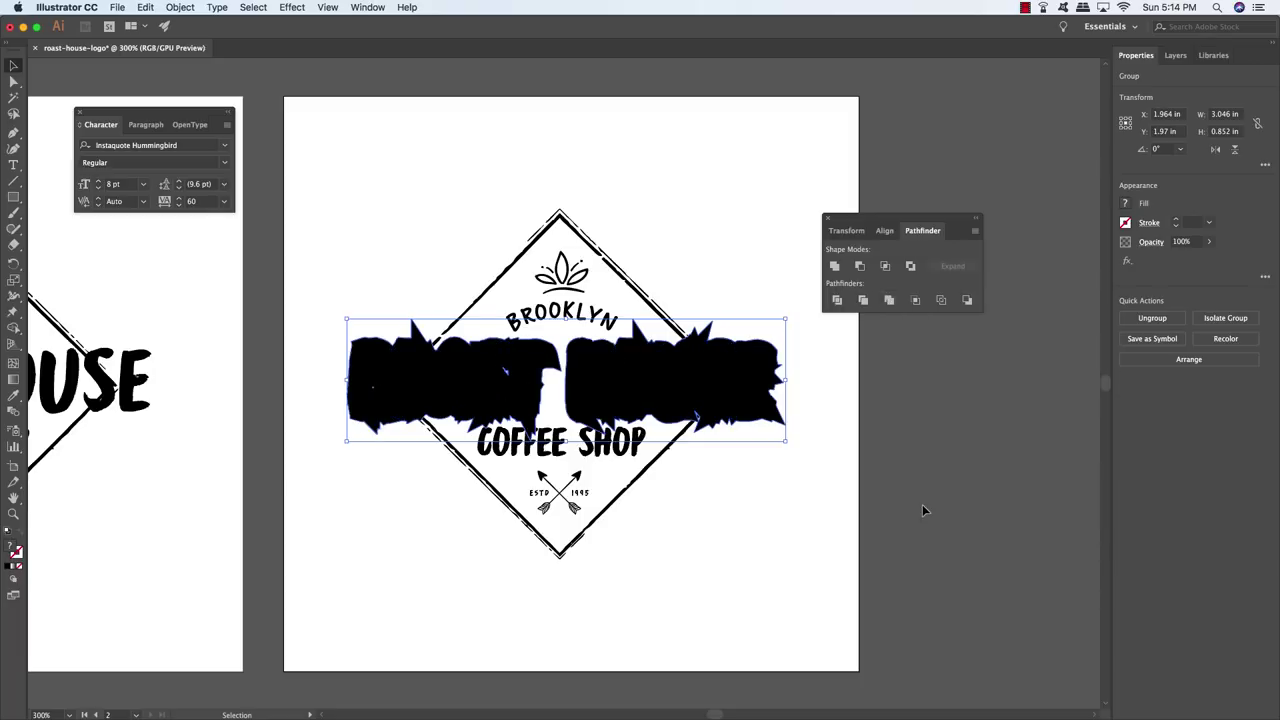
pyautogui.press('Delete')
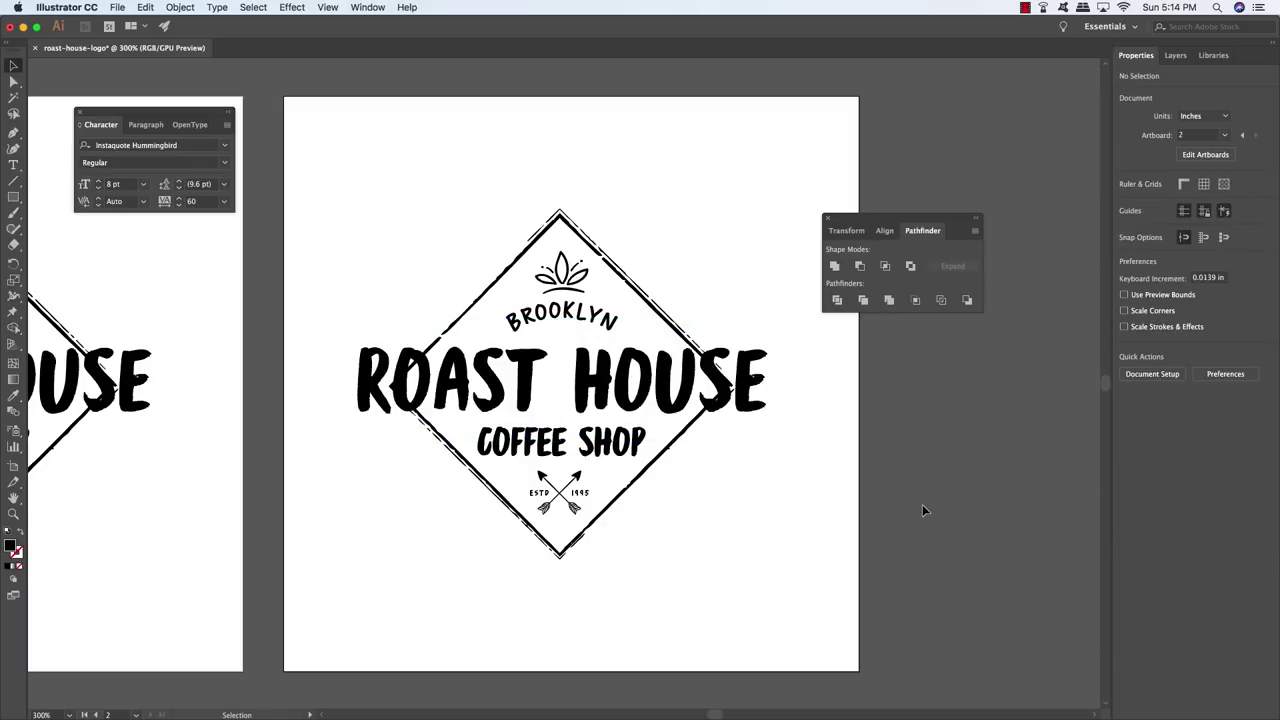
pyautogui.press('super+z')
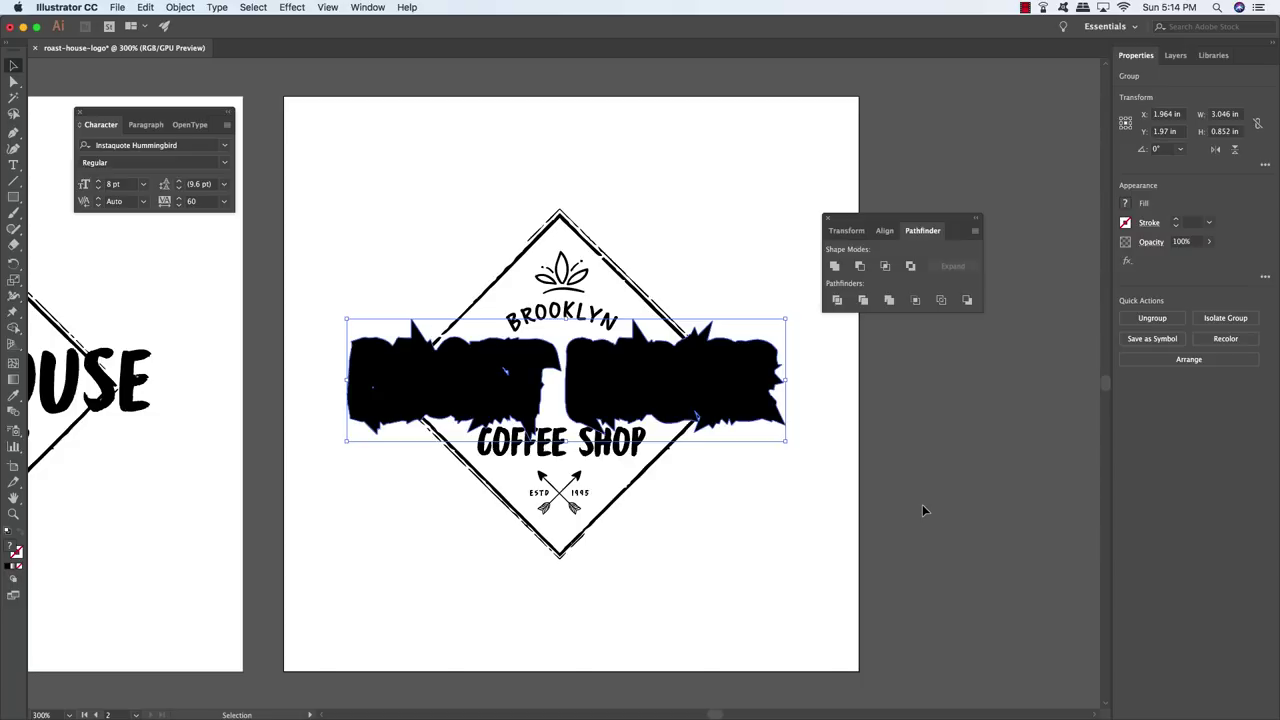
# Step: Fill the merged ROAST HOUSE offset shape with white sampled from the artboard using the Eyedropper, then return to the Selection tool
pyautogui.press('i')
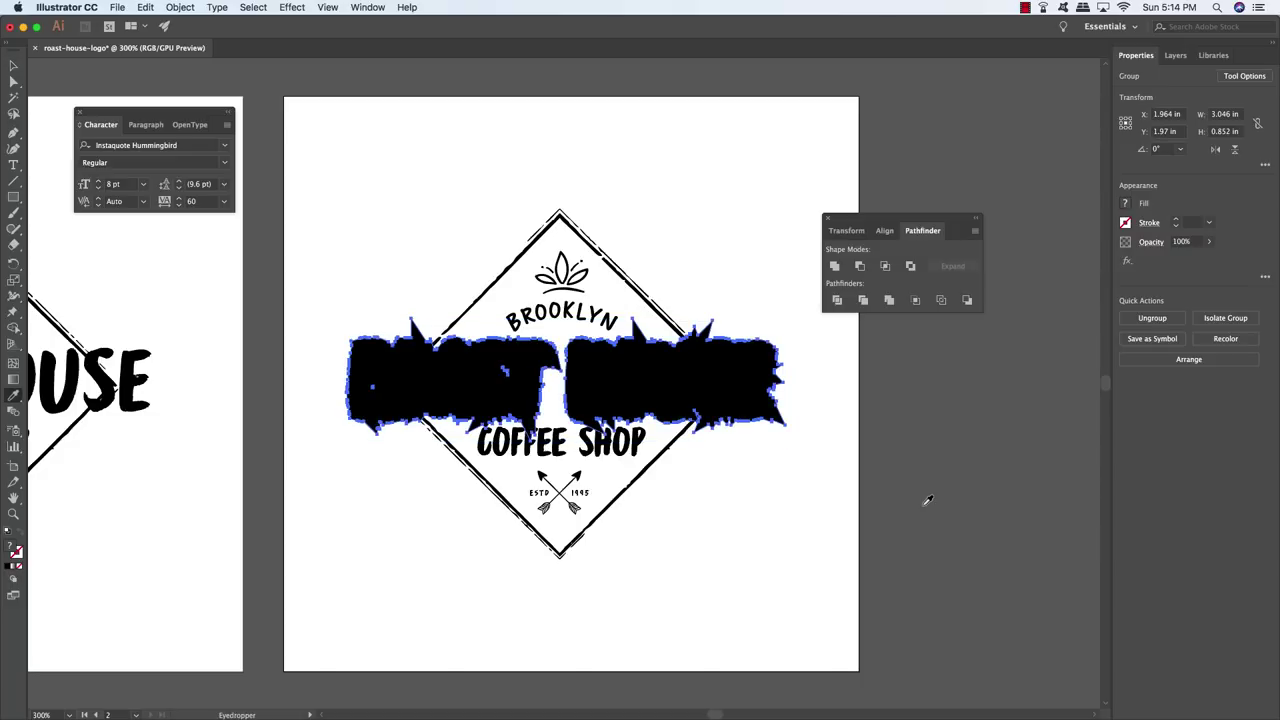
pyautogui.click(745, 115)
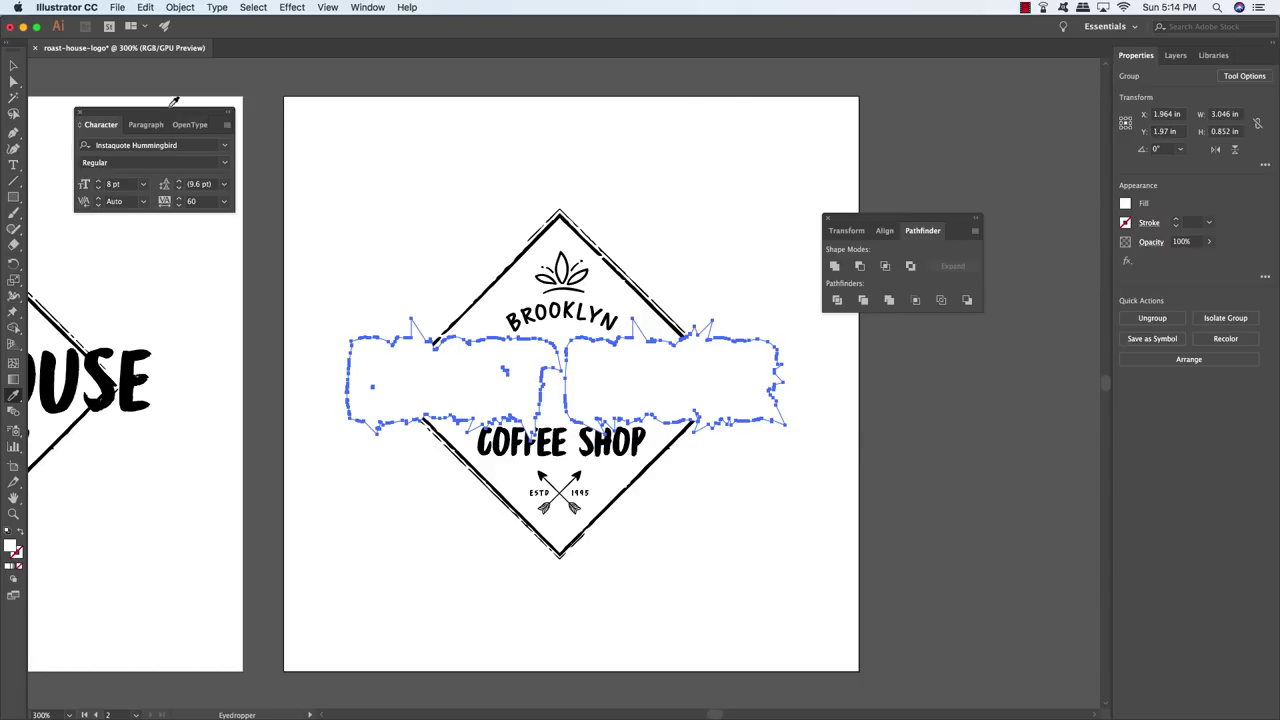
pyautogui.click(13, 66)
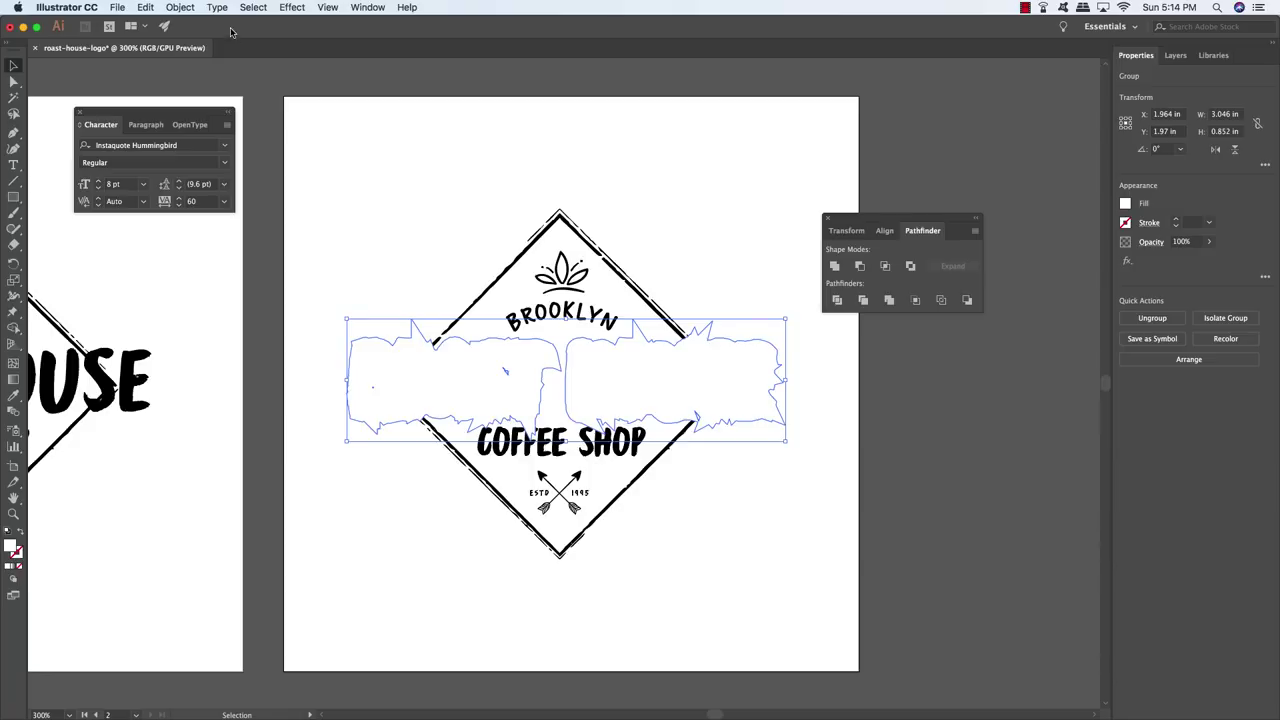
# Step: Arrange the white offset shape behind the ROAST HOUSE lettering, keeping it in front of the diamond frame, and deselect it
pyautogui.click(178, 8)
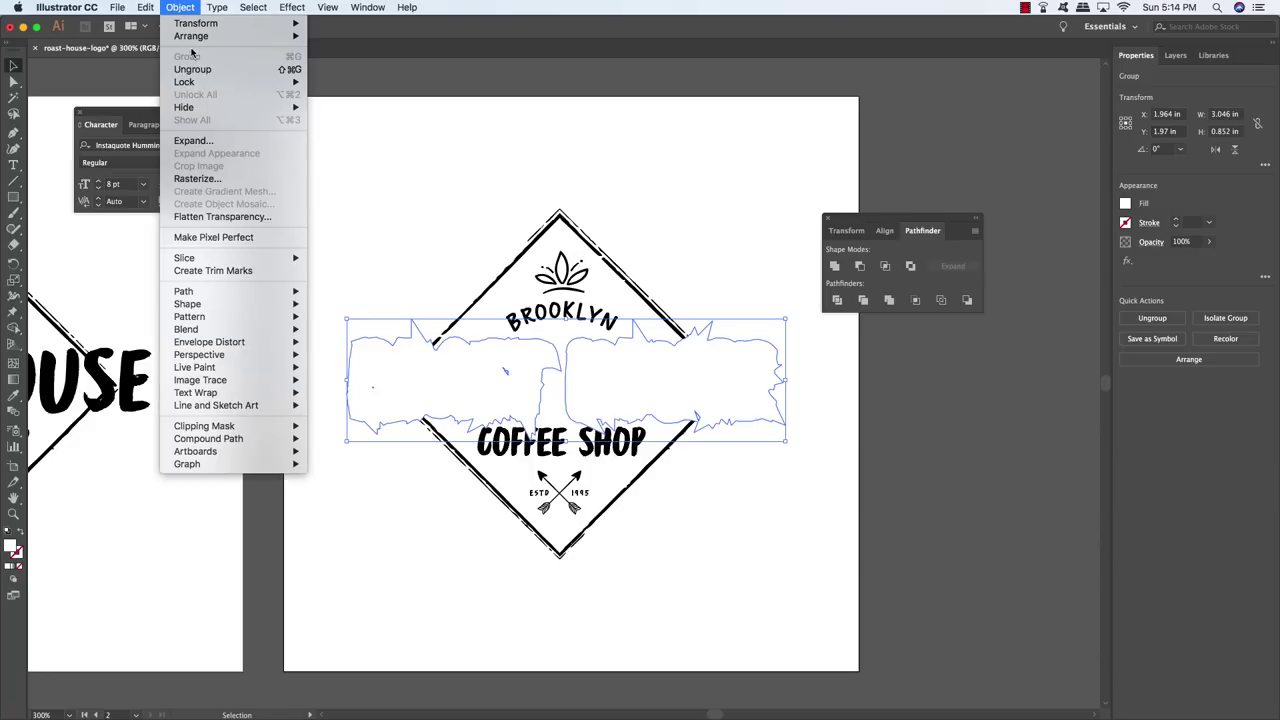
pyautogui.moveTo(195, 38)
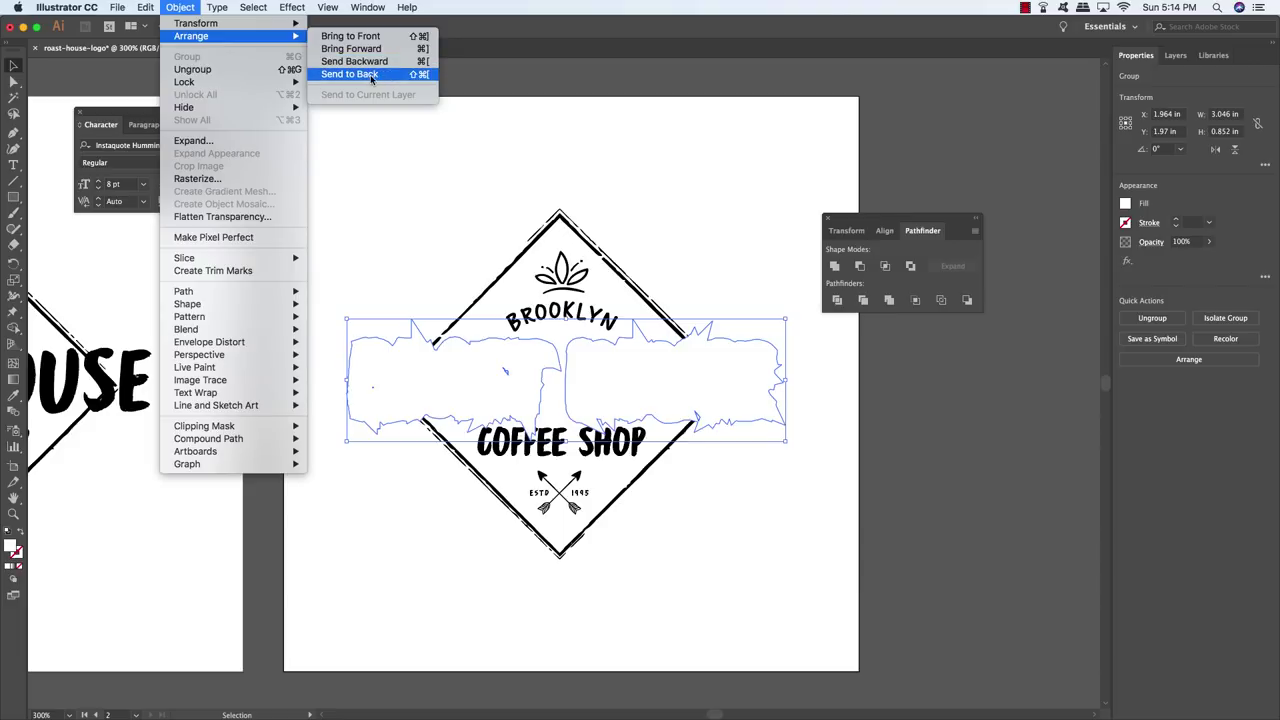
pyautogui.click(392, 210)
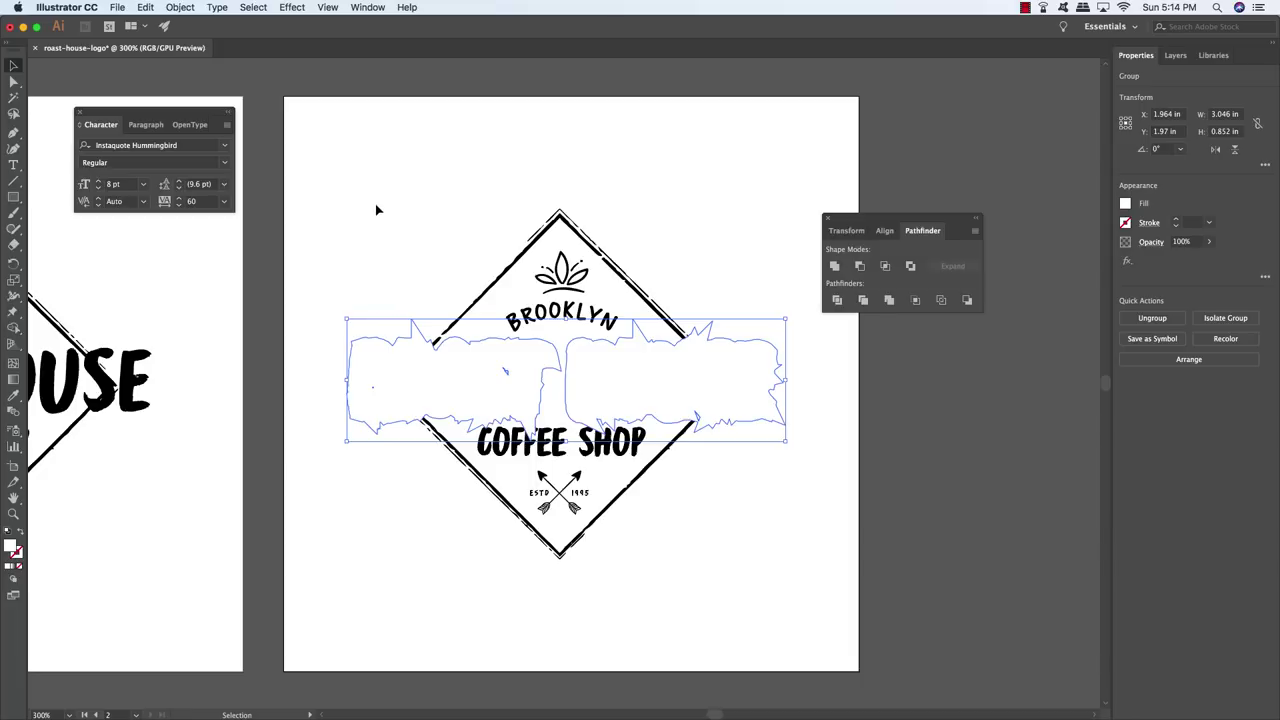
pyautogui.press('a')
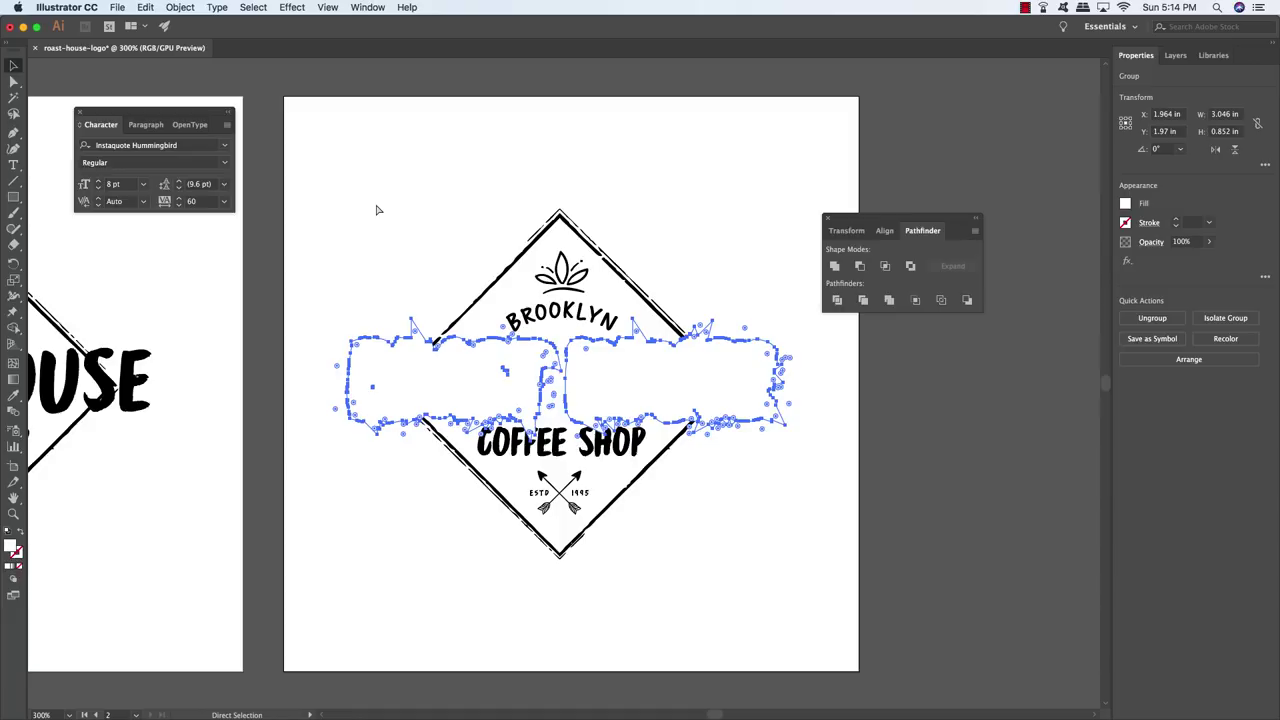
pyautogui.press('v')
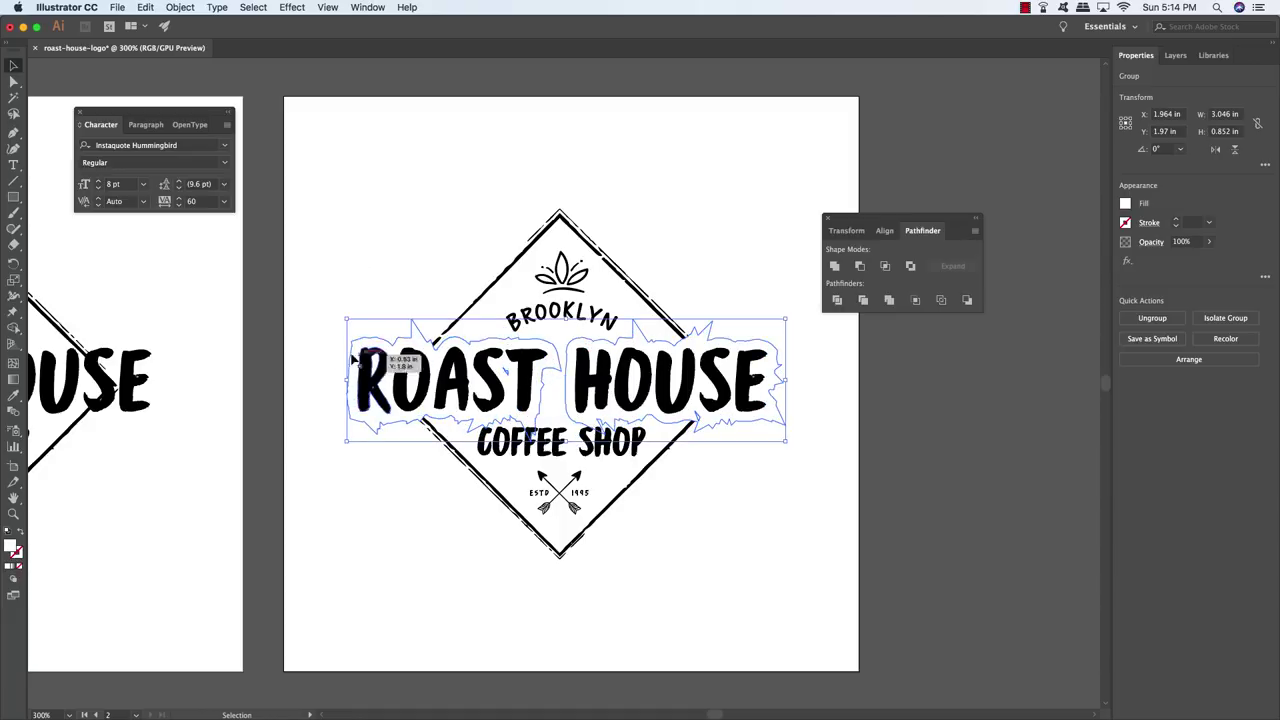
pyautogui.click(731, 210)
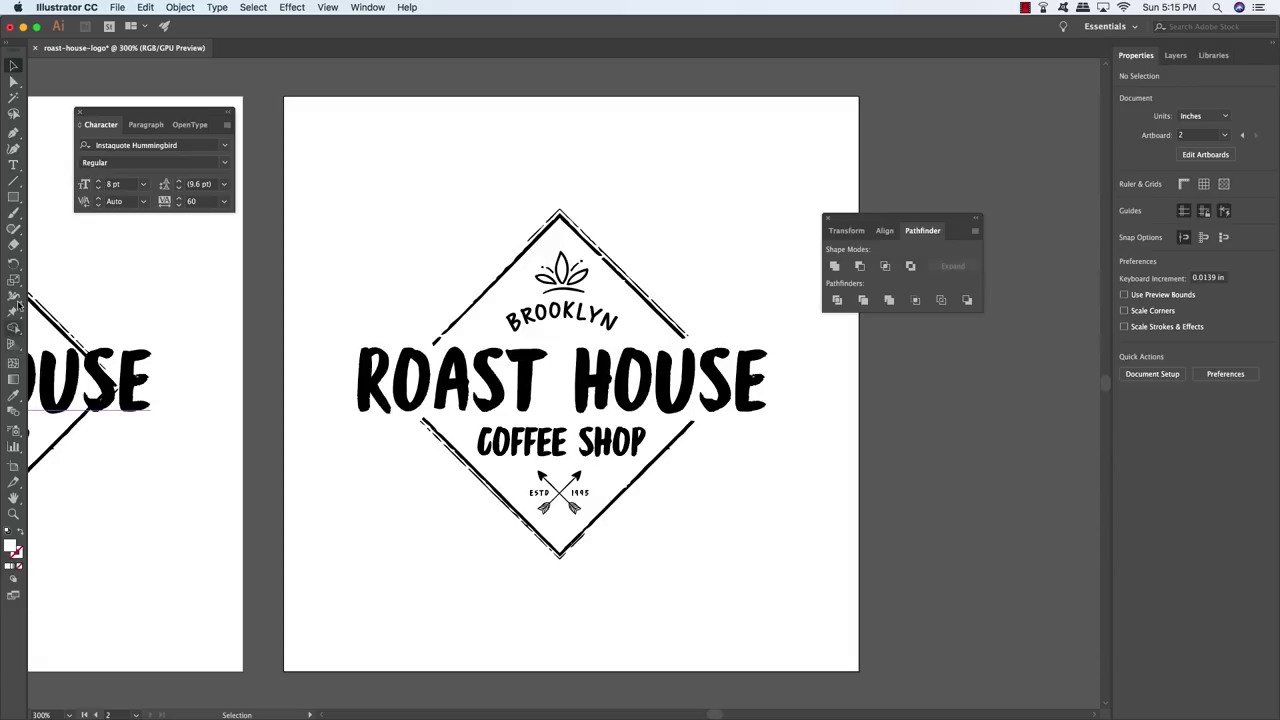
# Step: Place a temporary red rectangle about 3.5 by 3.1 in behind the logo to check the white offset shape, then delete it
pyautogui.click(13, 197)
pyautogui.moveTo(305, 133); pyautogui.dragTo(815, 579)
pyautogui.doubleClick(11, 546)
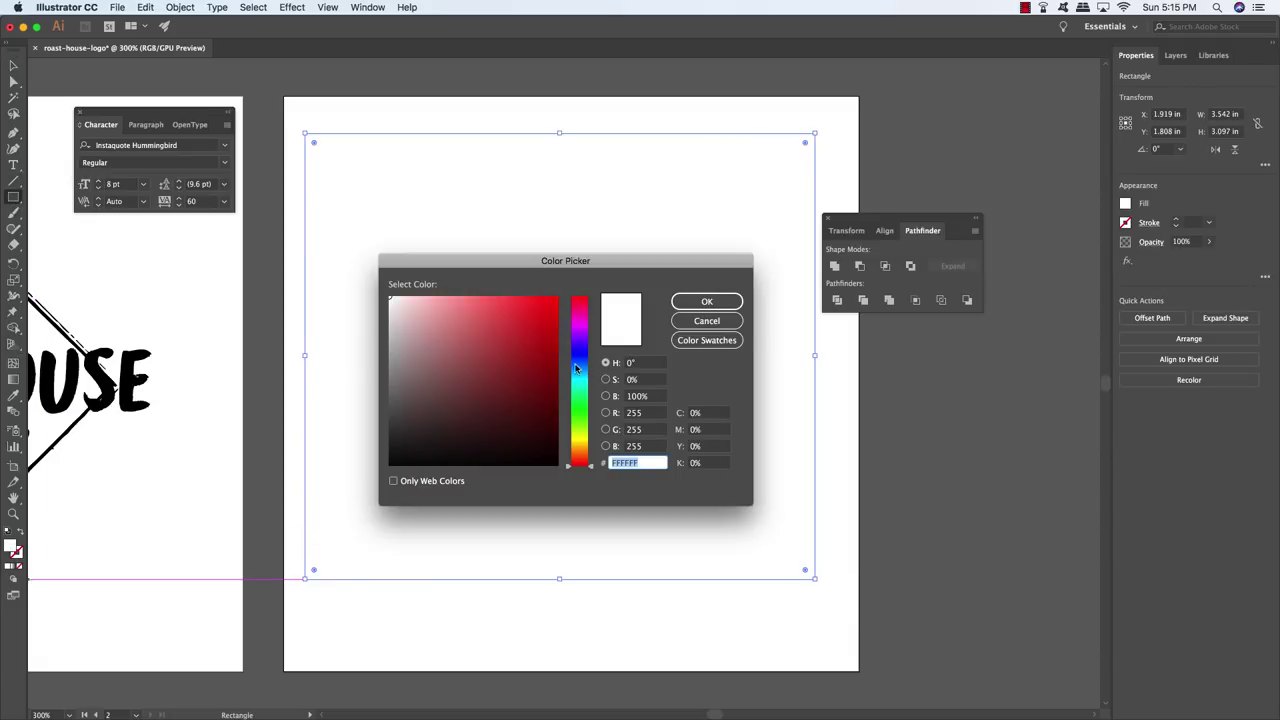
pyautogui.click(514, 330)
pyautogui.click(727, 301)
pyautogui.press('super+shift+bracketleft')
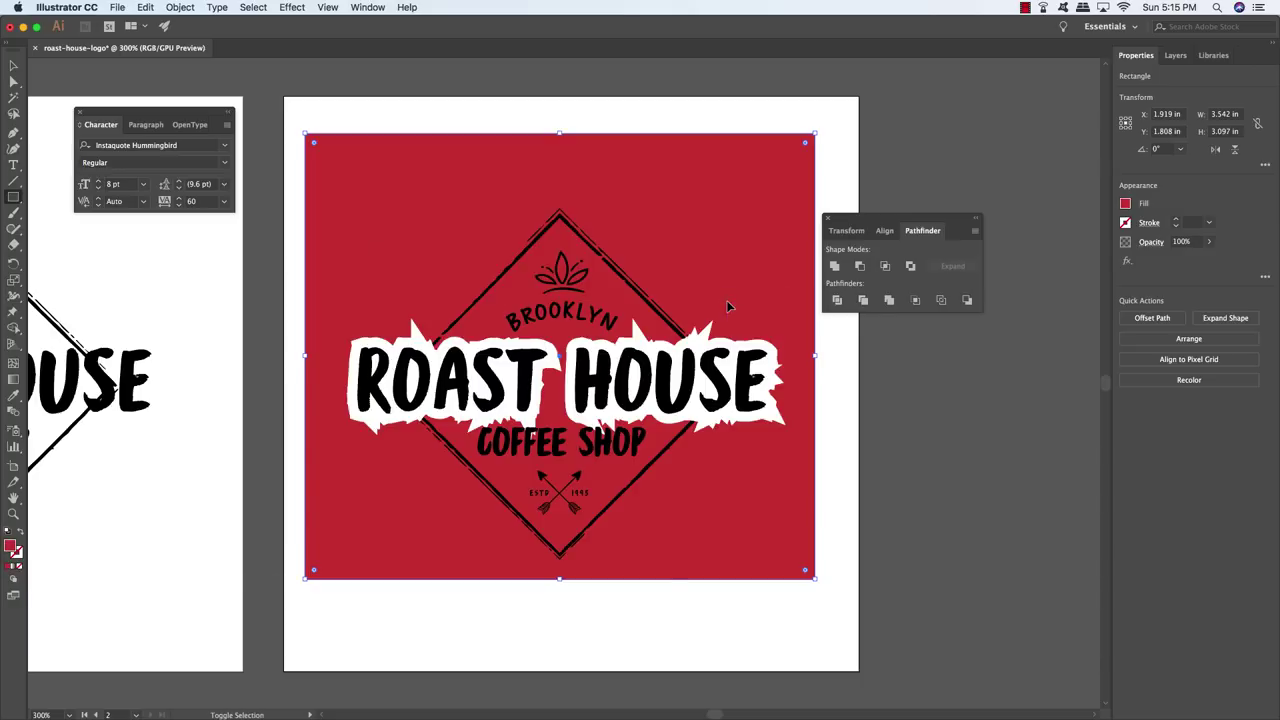
pyautogui.press('v')
pyautogui.press('super+shift+a')
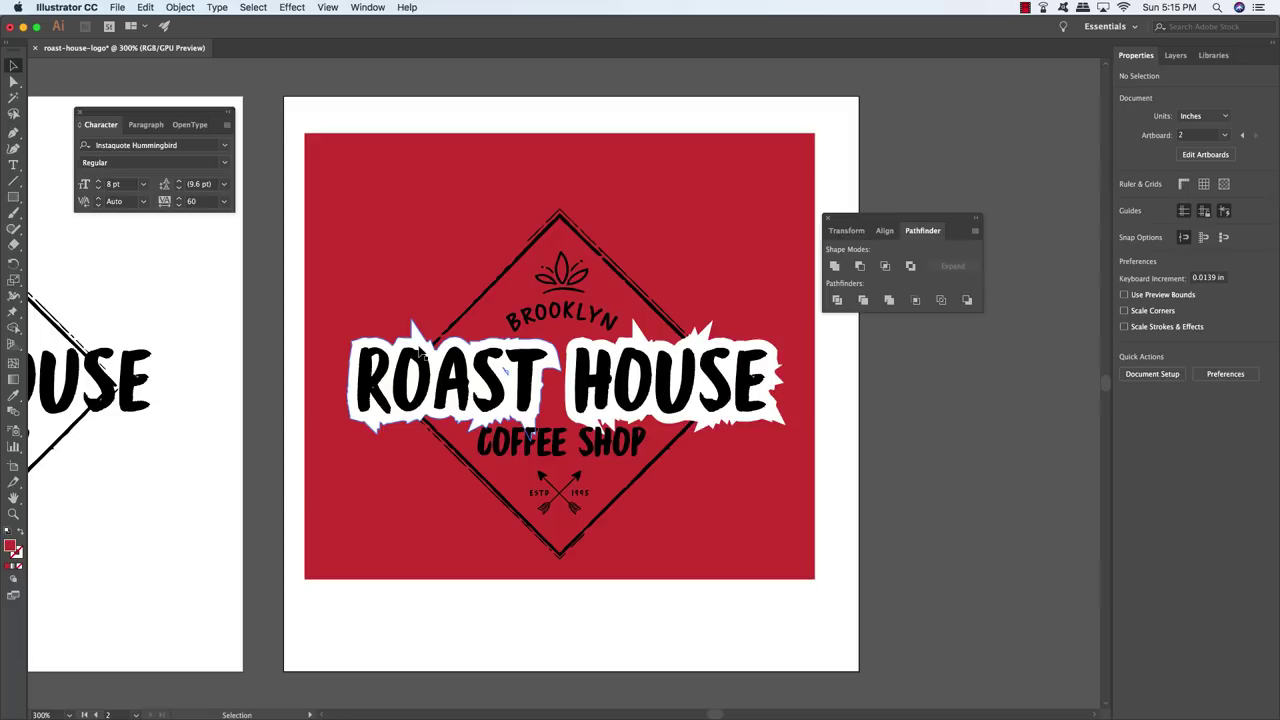
pyautogui.click(377, 188)
pyautogui.press('Delete')
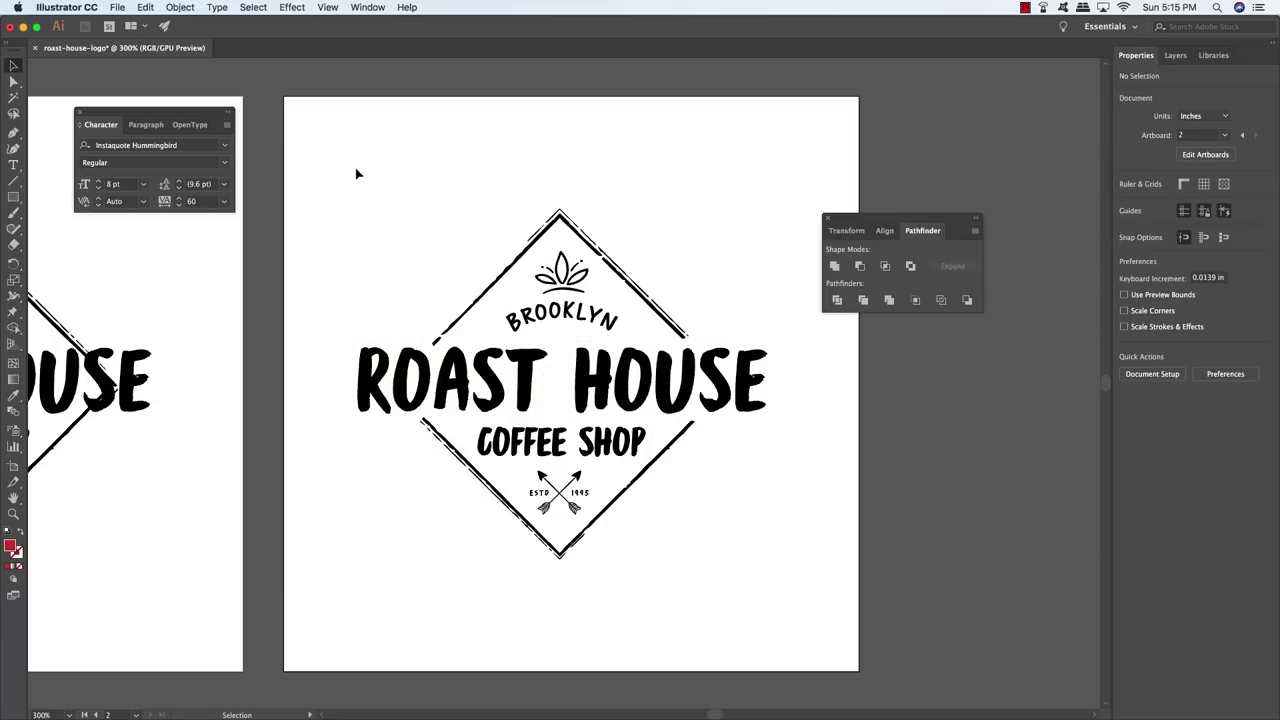
# Step: Expand the appearance, objects and fills of the whole logo on the second artboard, then apply the Pathfinder's Merge
pyautogui.moveTo(311, 128); pyautogui.dragTo(837, 640)
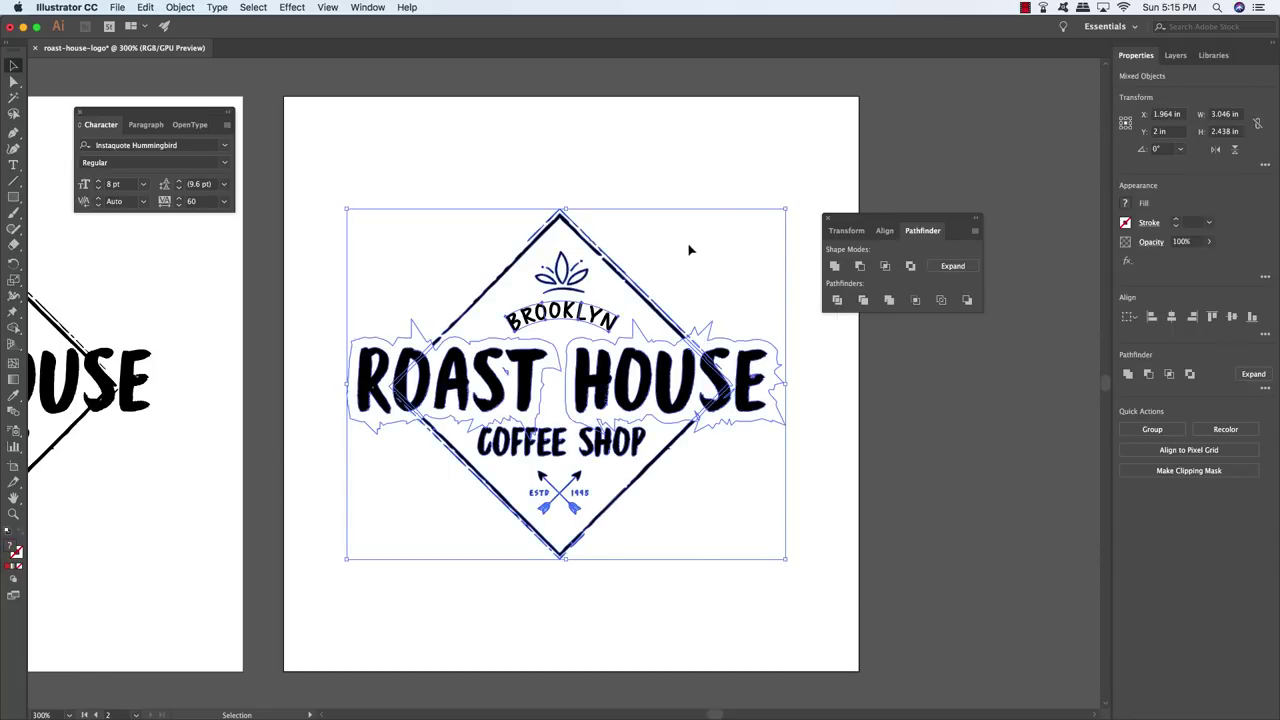
pyautogui.click(179, 7)
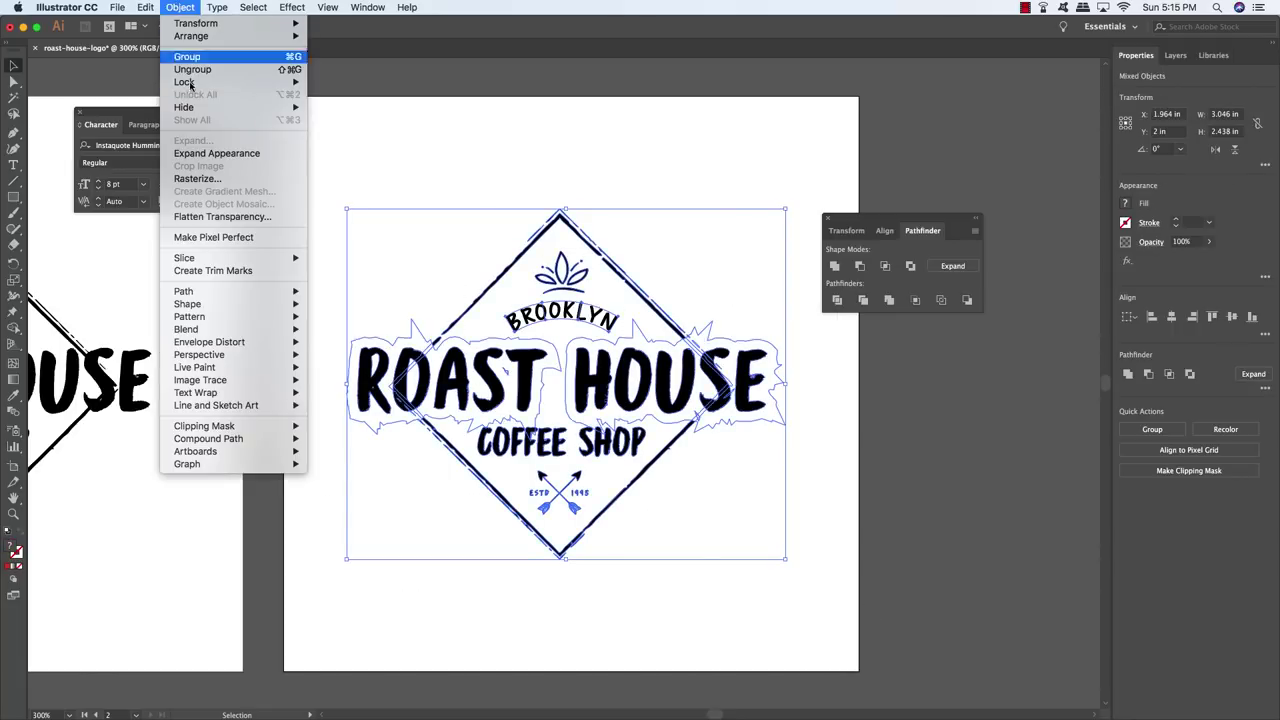
pyautogui.click(199, 155)
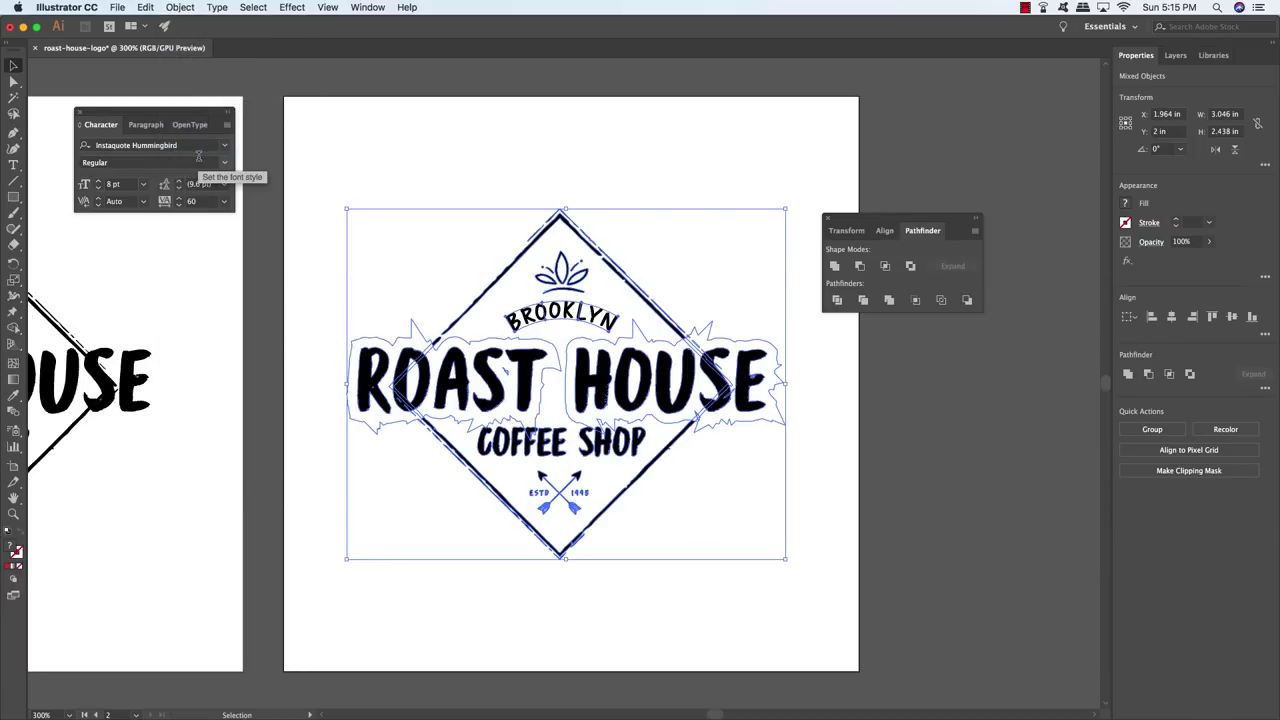
pyautogui.click(181, 7)
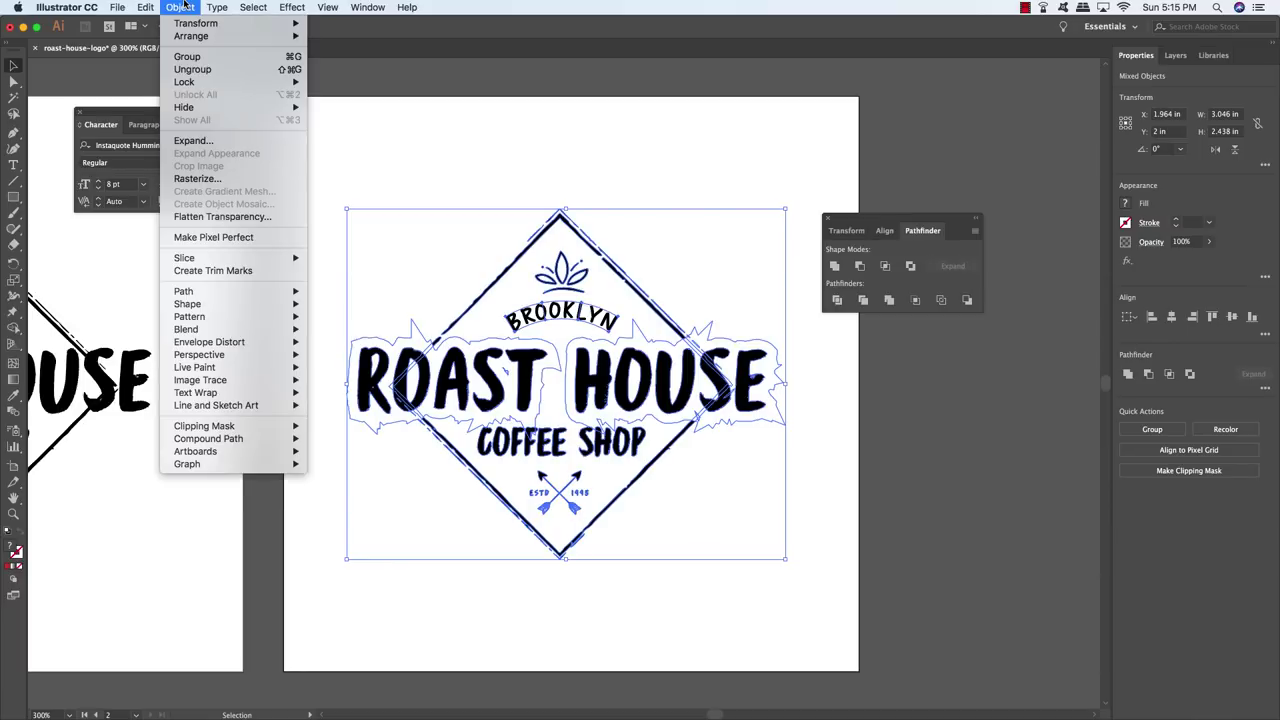
pyautogui.click(213, 145)
pyautogui.moveTo(616, 267); pyautogui.dragTo(734, 238)
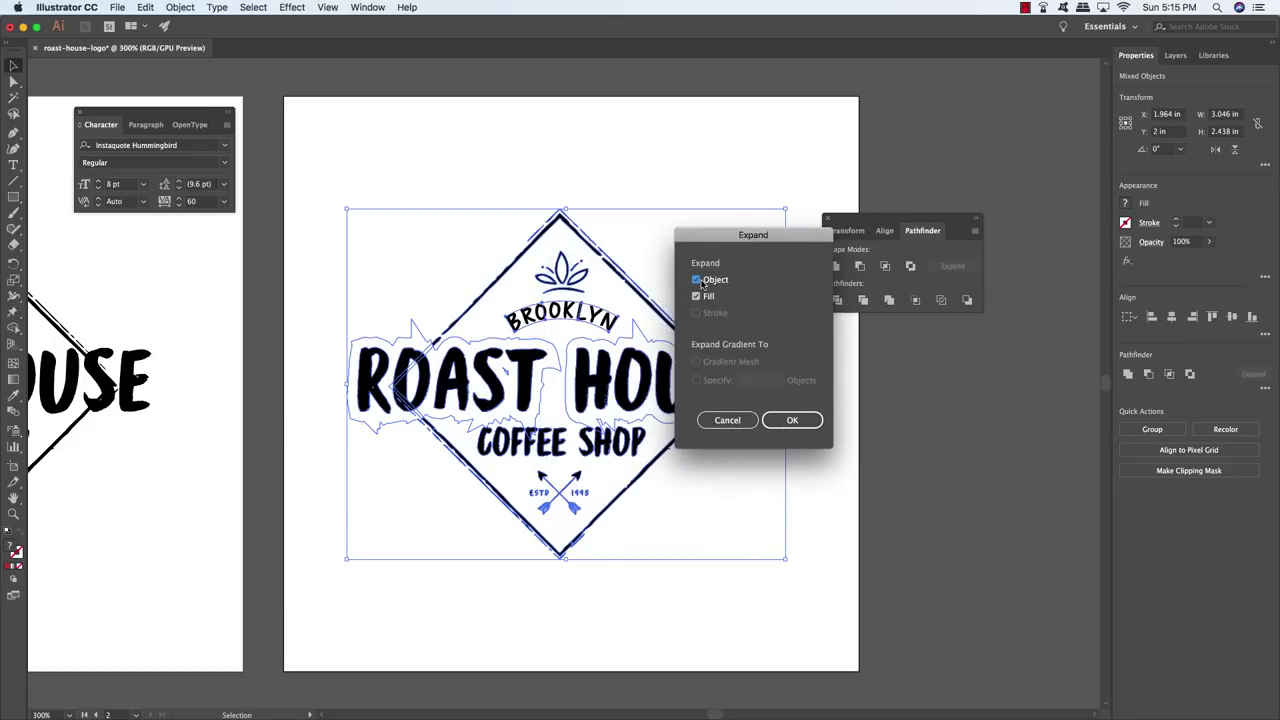
pyautogui.click(789, 423)
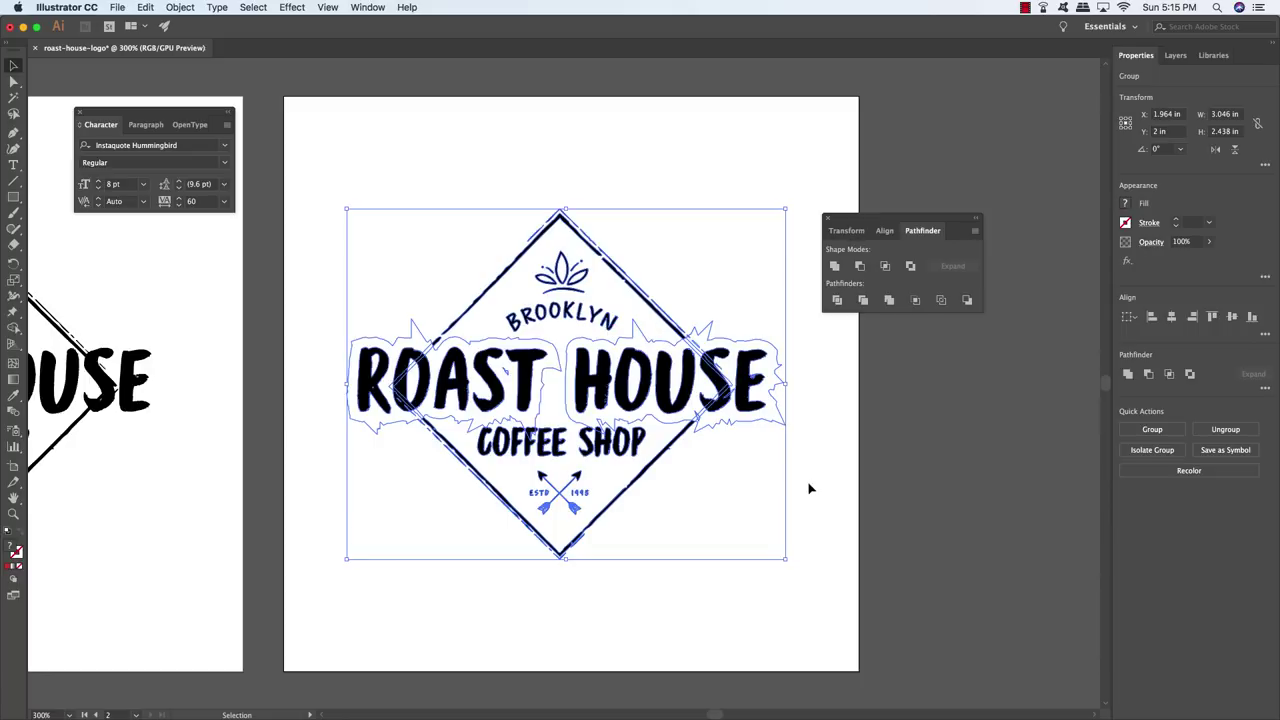
pyautogui.click(890, 302)
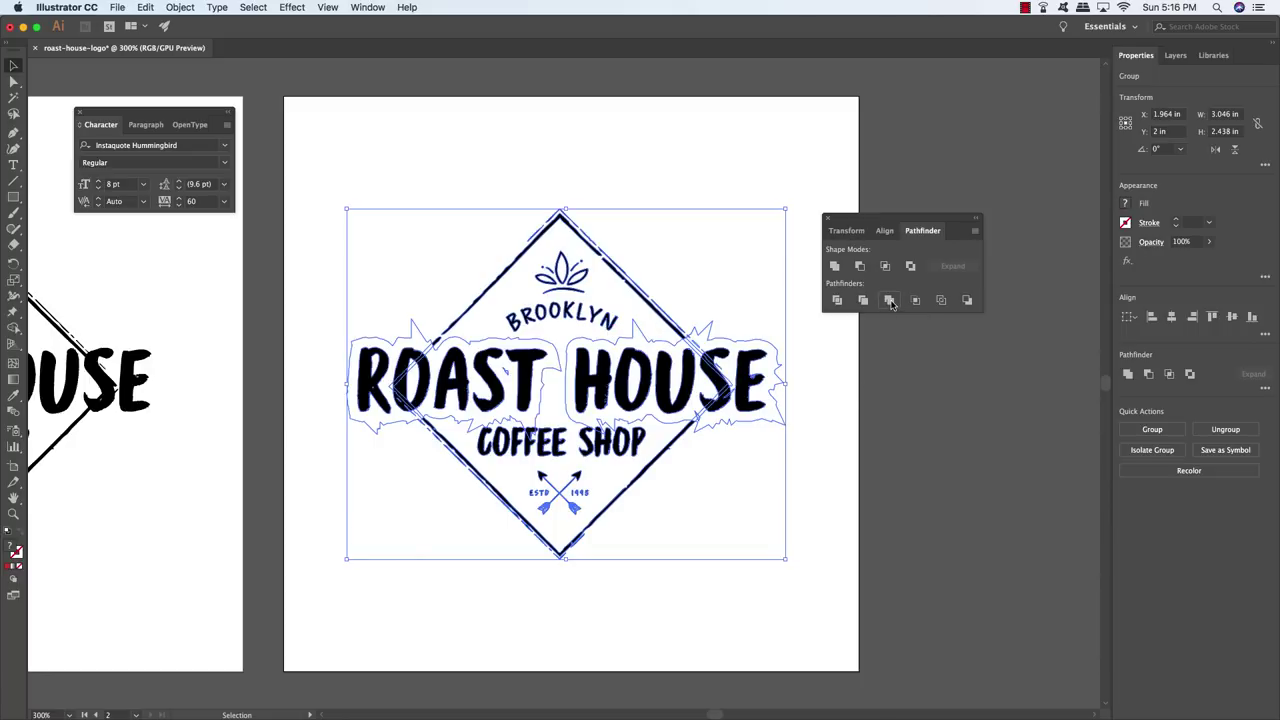
pyautogui.click(870, 396)
# Step: Select all the white pieces of the merged logo by their matching fill and stroke and delete them
pyautogui.press('a')
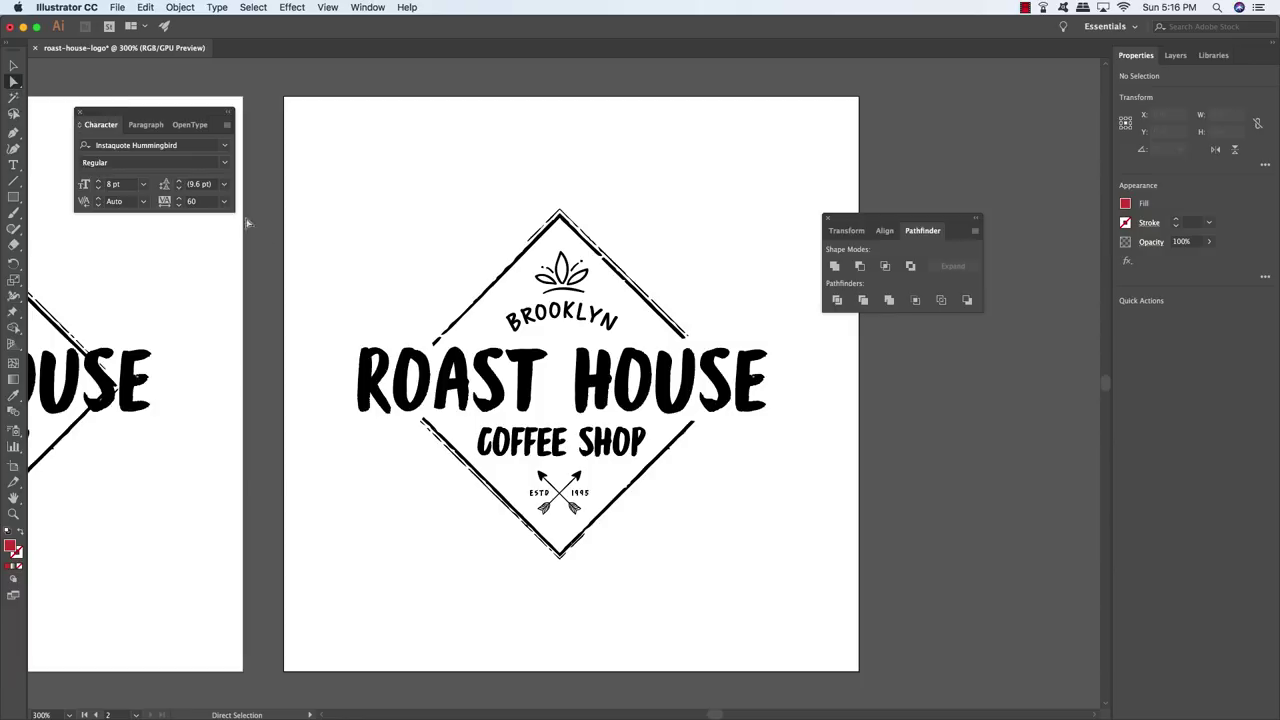
pyautogui.click(412, 322)
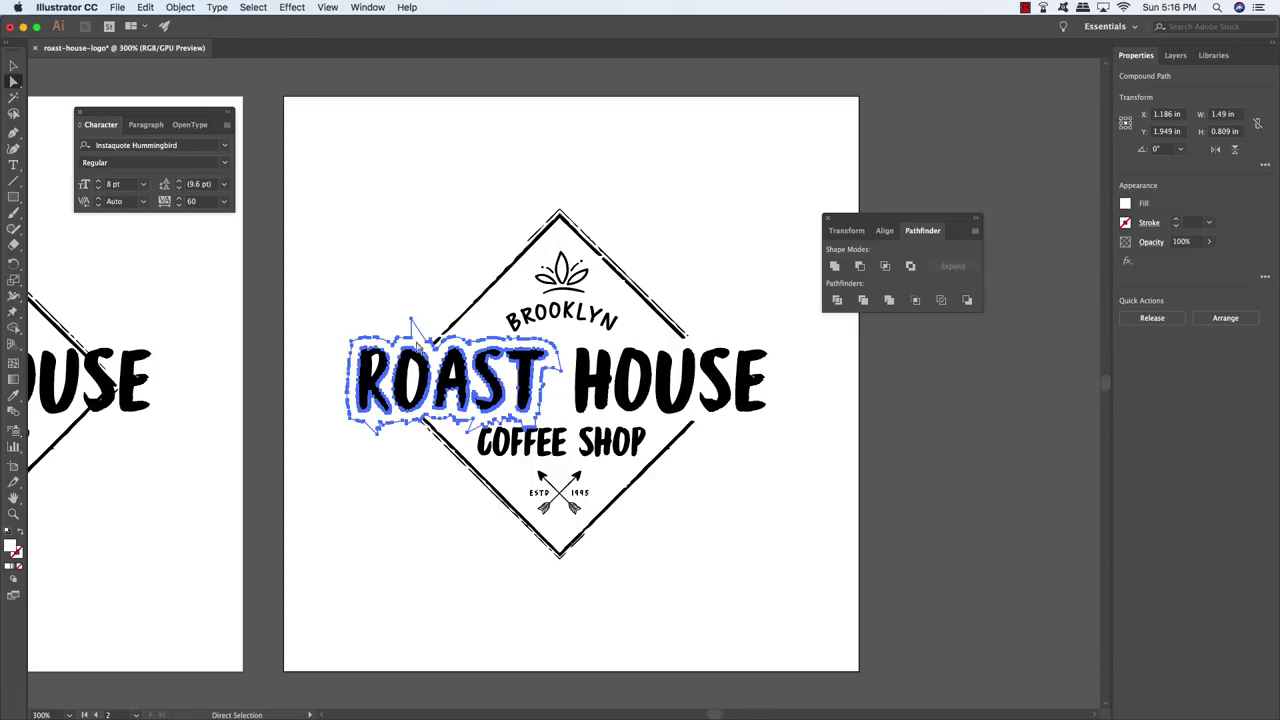
pyautogui.click(253, 7)
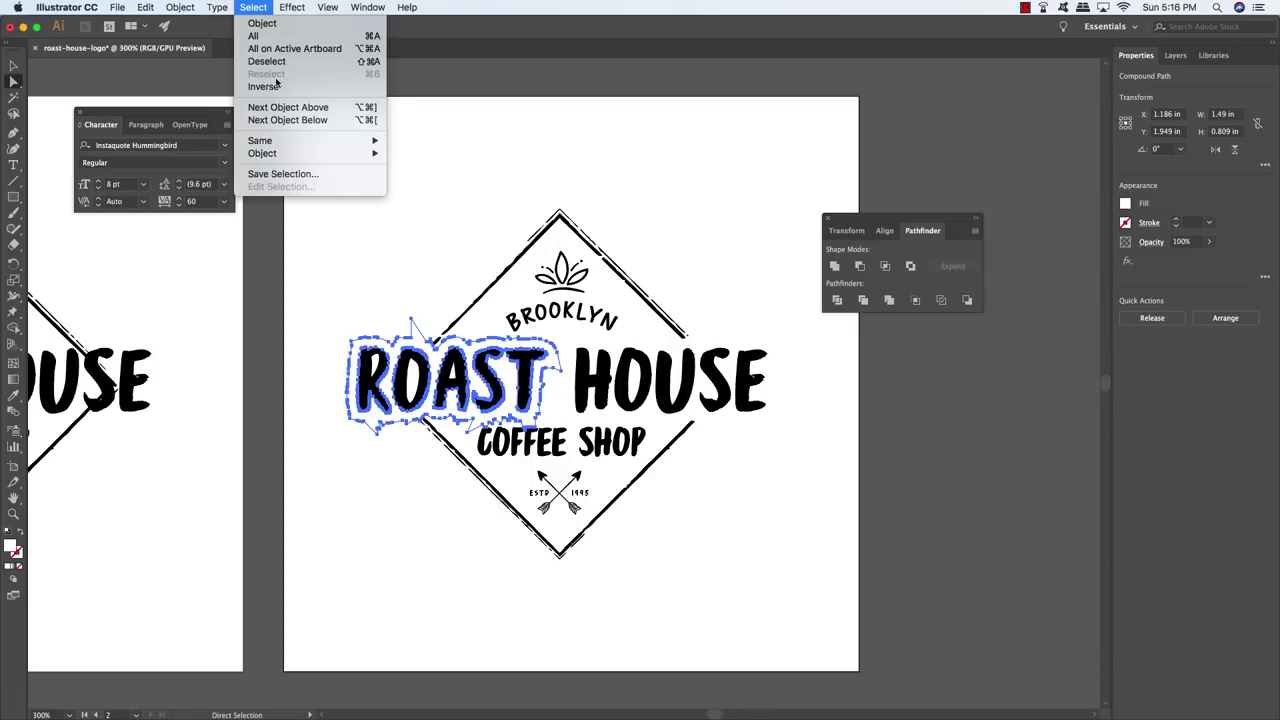
pyautogui.moveTo(283, 149)
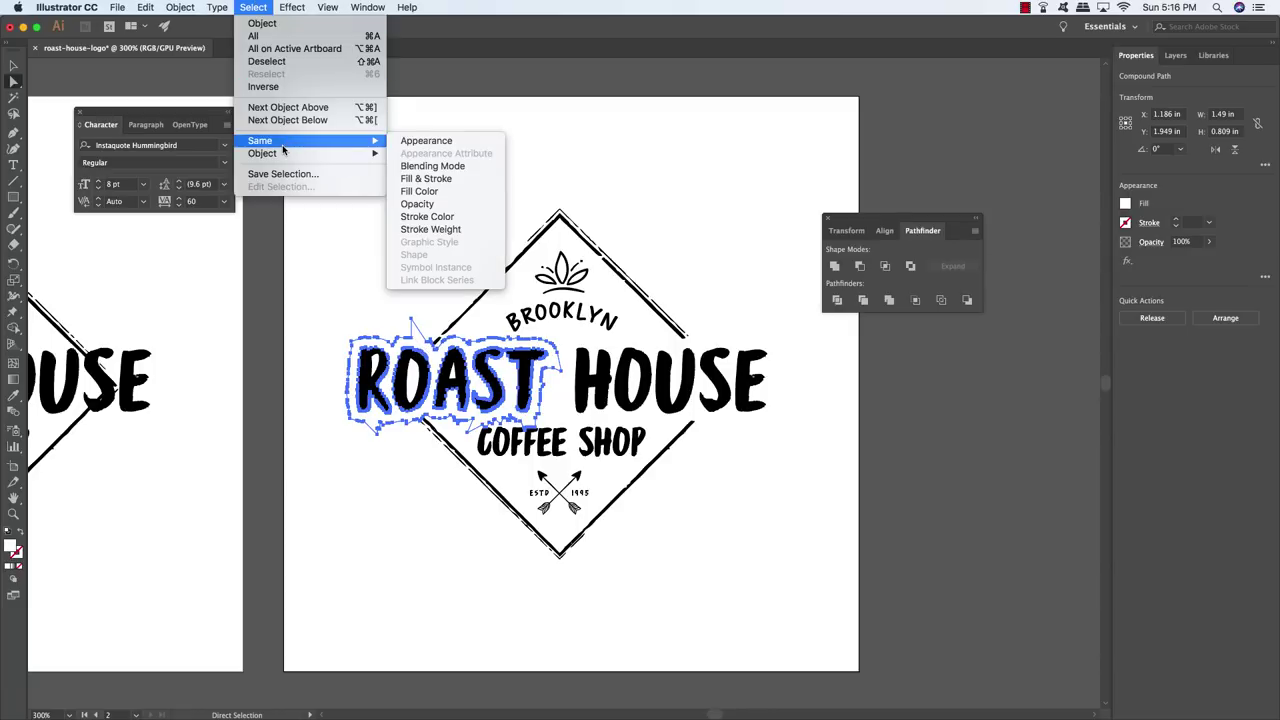
pyautogui.click(403, 178)
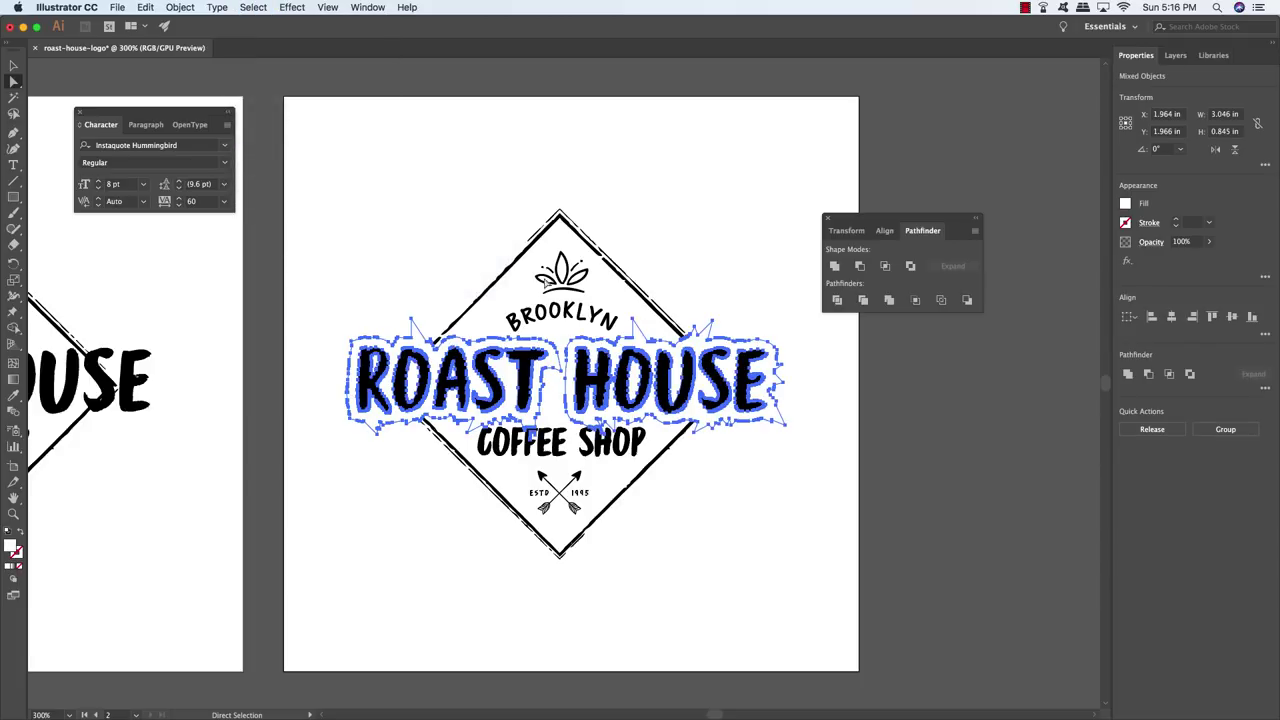
pyautogui.click(363, 285)
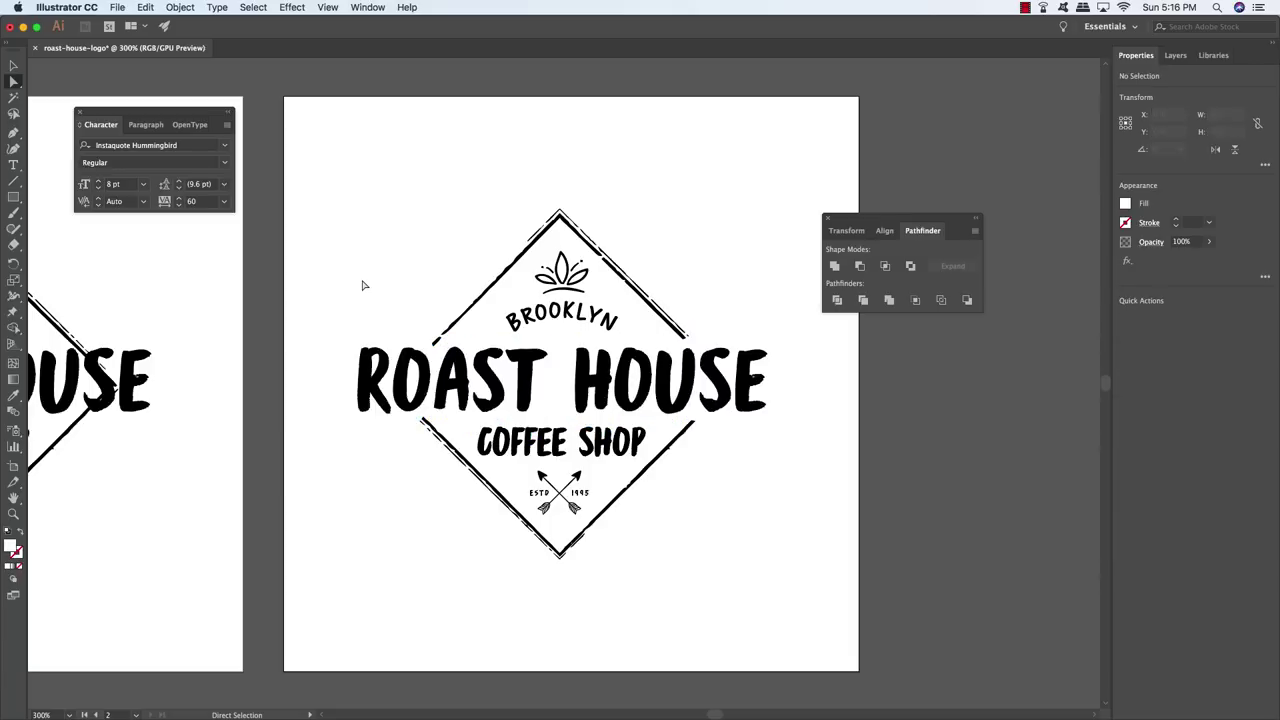
pyautogui.press('v')
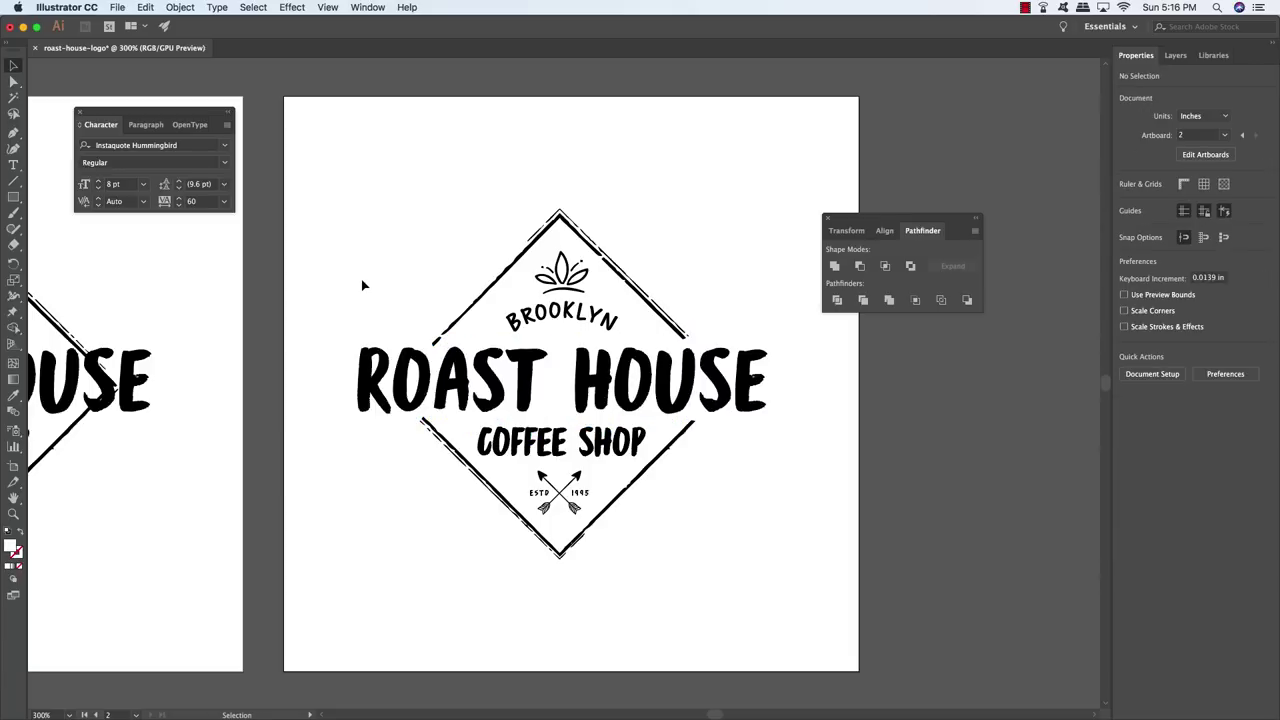
# Step: Examine the outlines of the whole merged logo on the second artboard and close the Pathfinder panel
pyautogui.moveTo(312, 145); pyautogui.dragTo(834, 634)
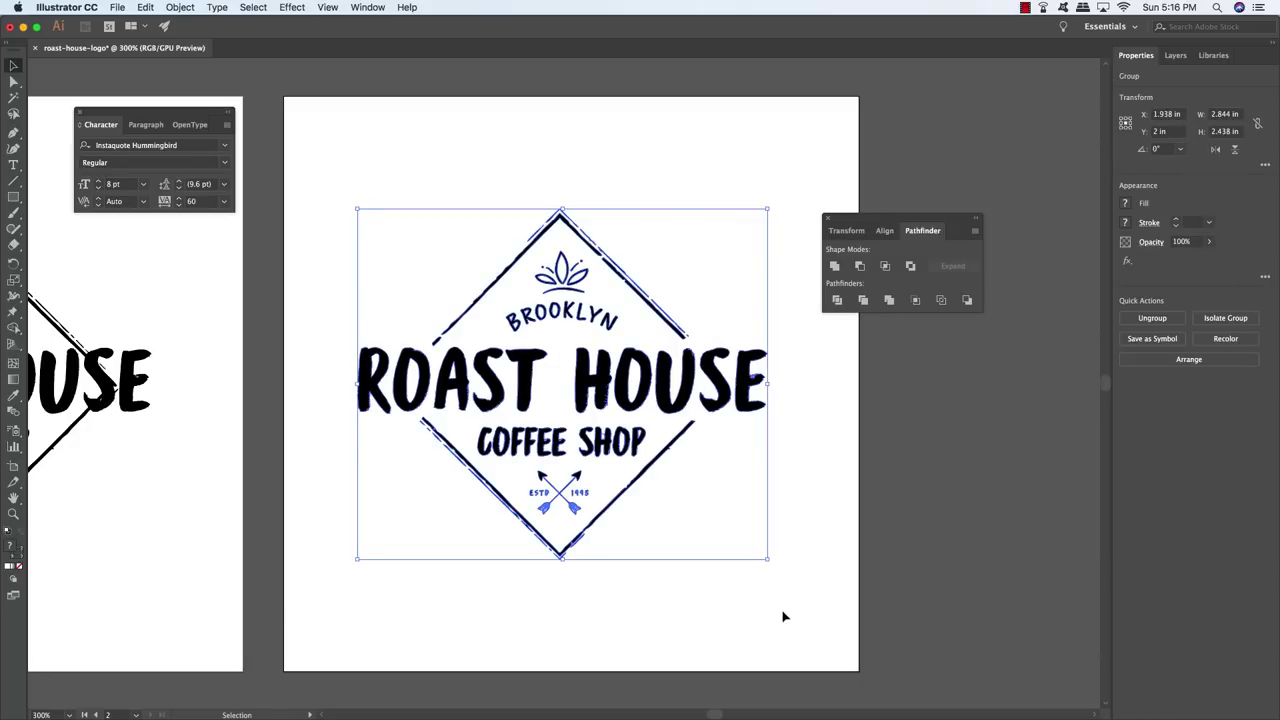
pyautogui.hscroll(2, 784, 617)
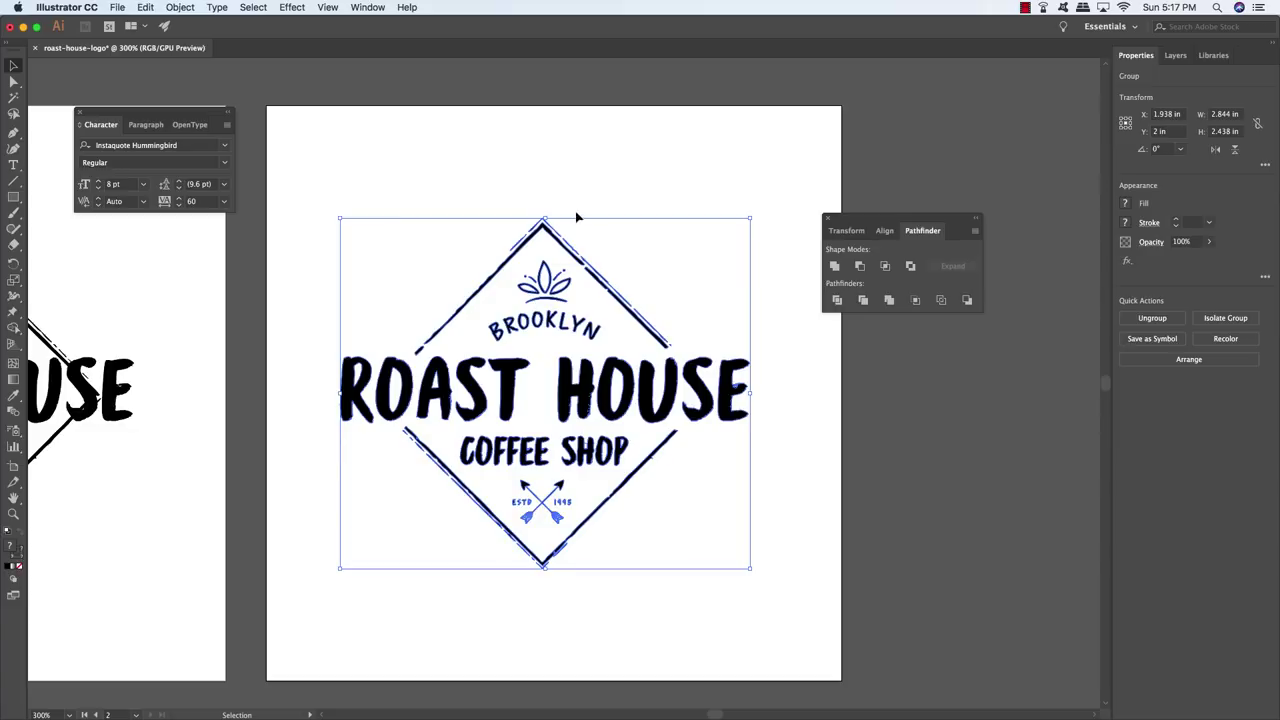
pyautogui.click(827, 218)
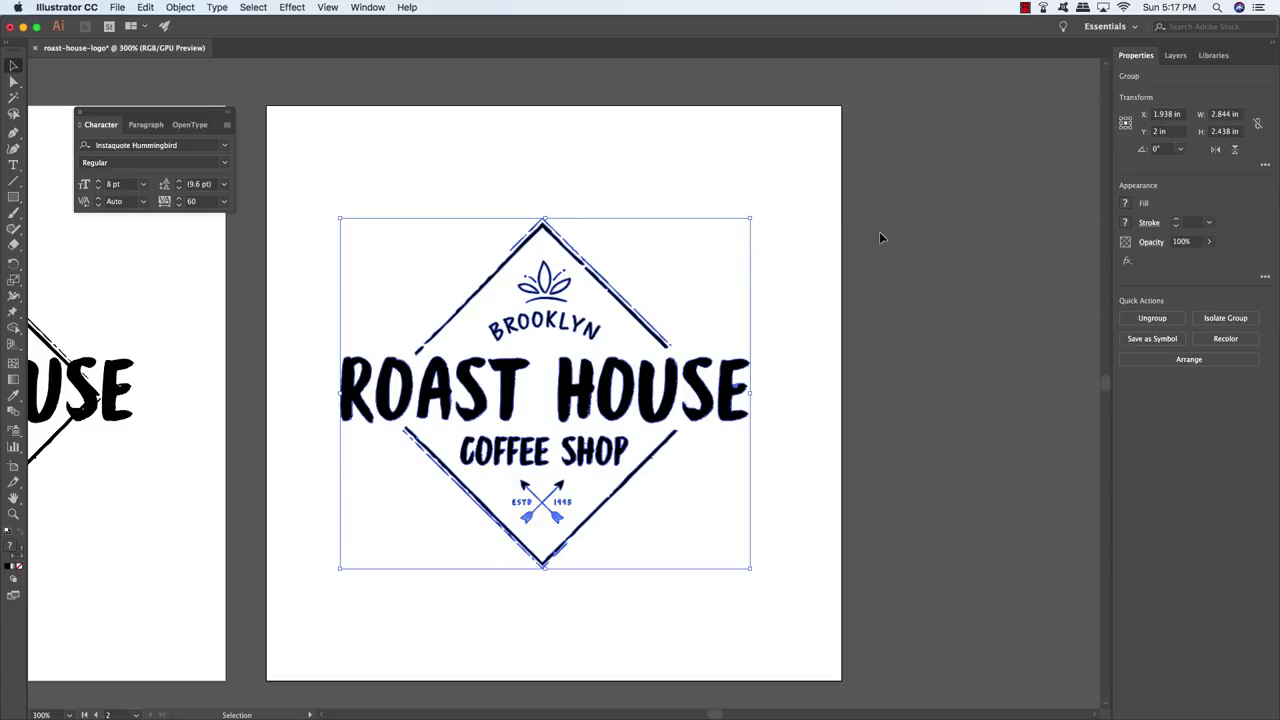
pyautogui.click(633, 160)
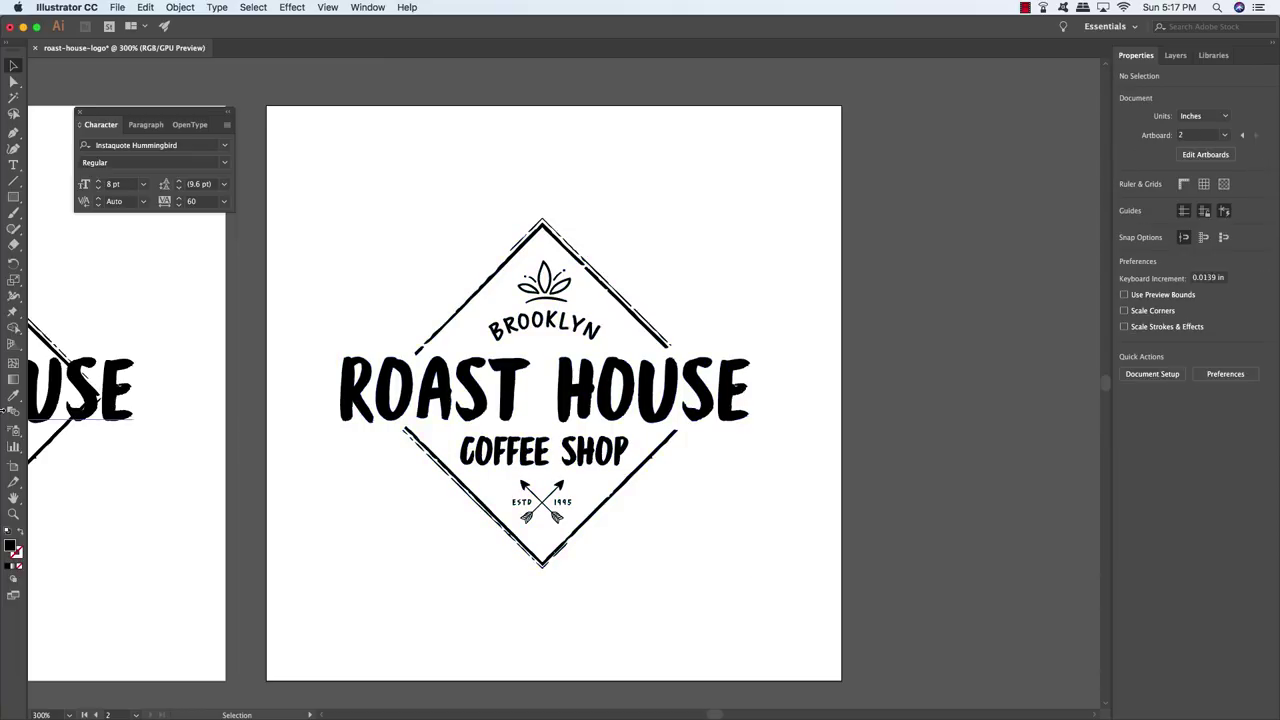
# Step: Add a third 4 by 4 in artboard after the second one and leave artboard editing
pyautogui.click(13, 468)
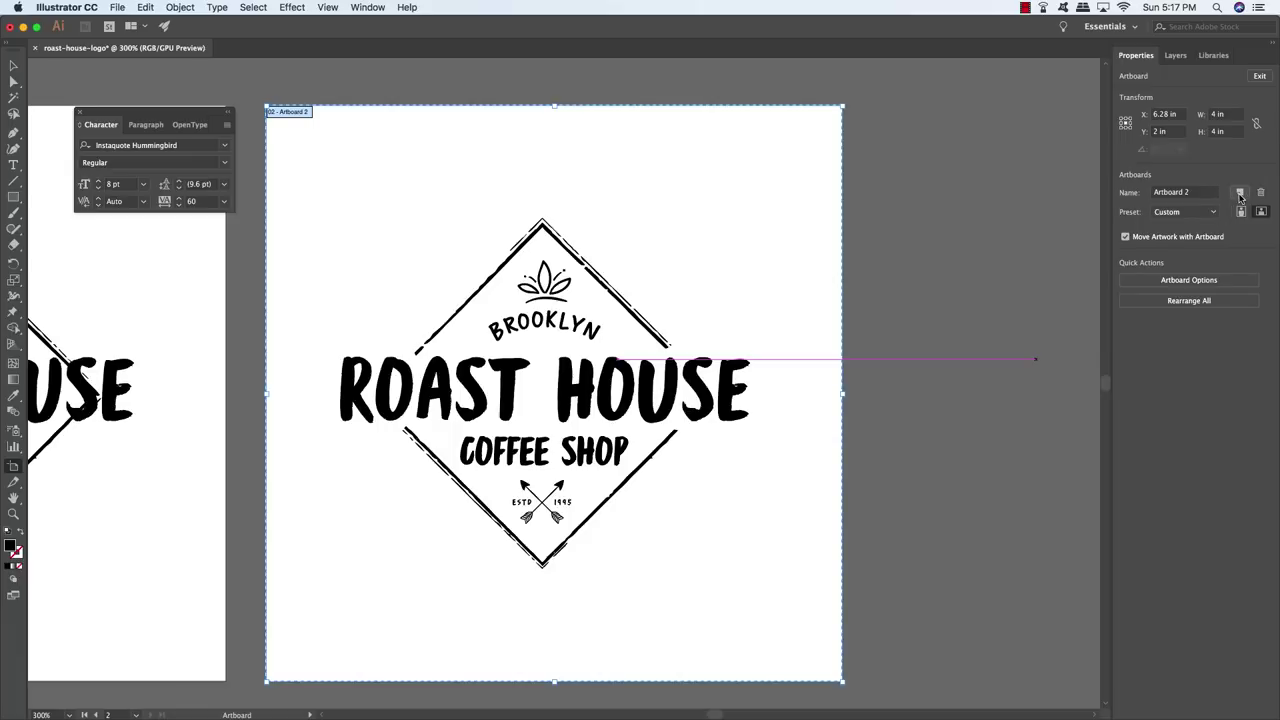
pyautogui.click(1240, 194)
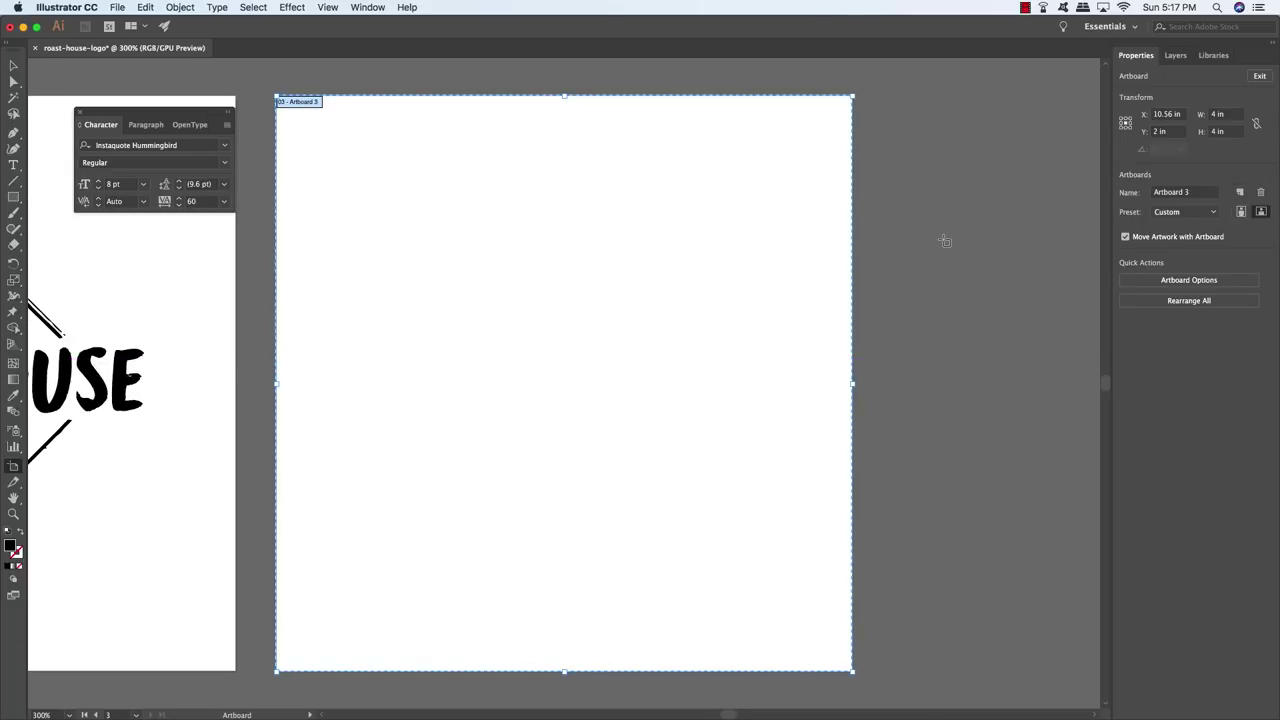
pyautogui.press('Escape')
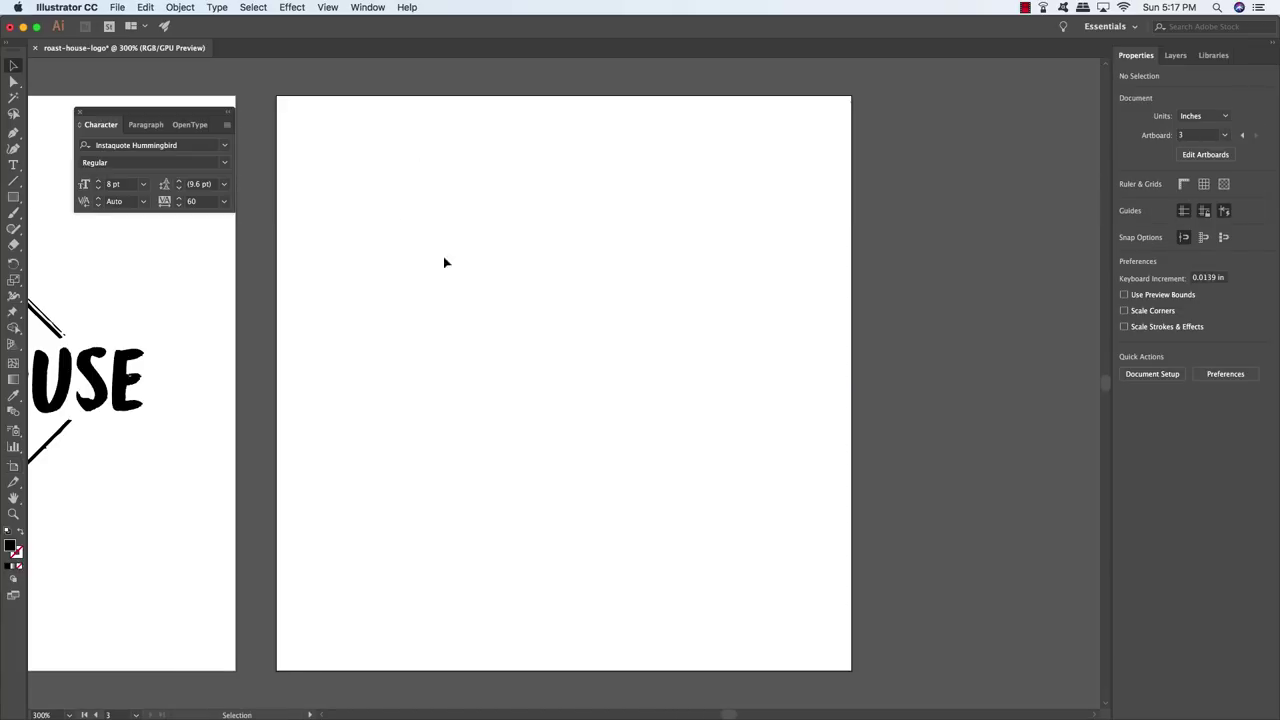
# Step: Copy the merged logo from the second artboard and paste it in place on the third artboard
pyautogui.hscroll(-1, 566, 262)
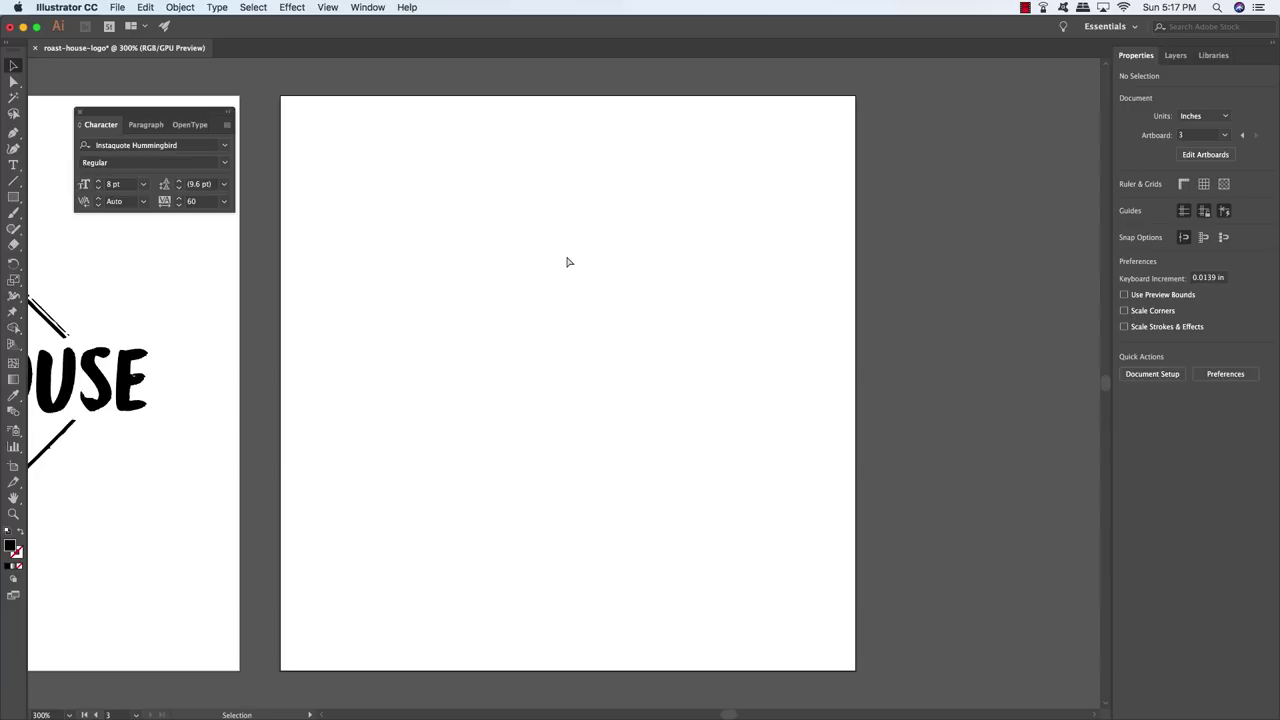
pyautogui.press('super+minus')
pyautogui.press('super+minus')
pyautogui.moveTo(295, 331); pyautogui.dragTo(562, 345)
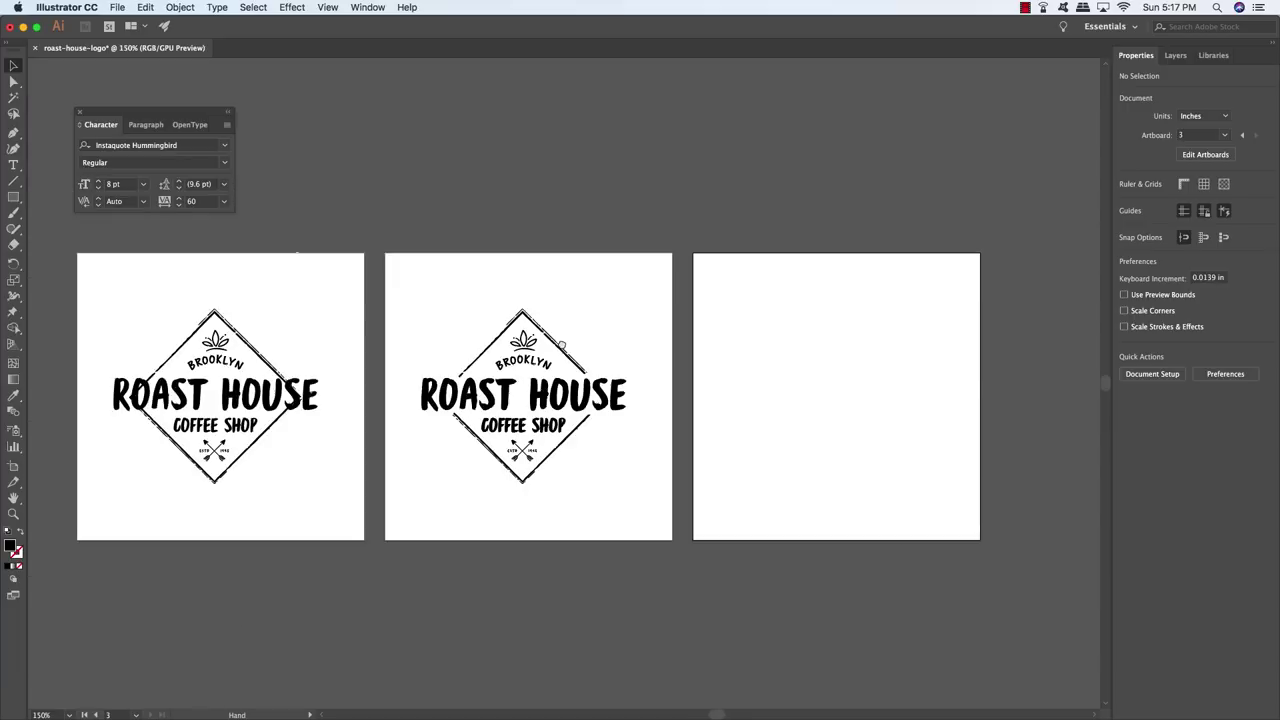
pyautogui.click(635, 291)
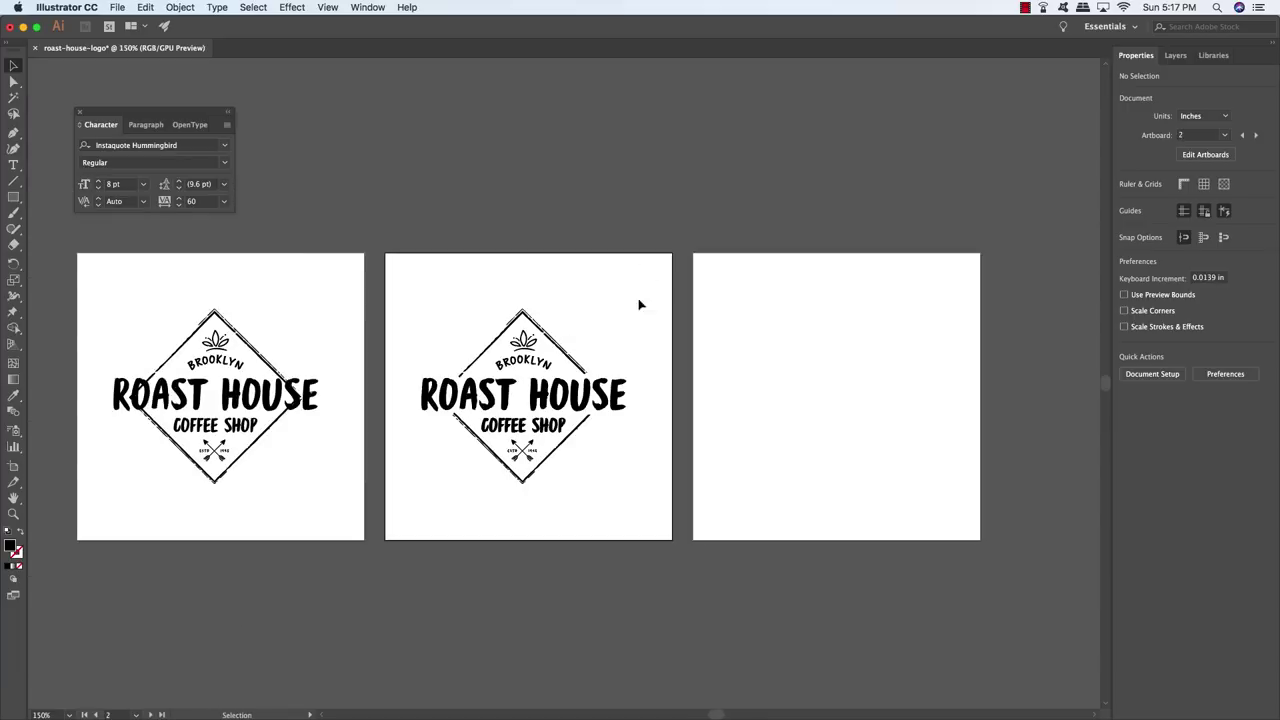
pyautogui.moveTo(656, 274); pyautogui.dragTo(397, 530)
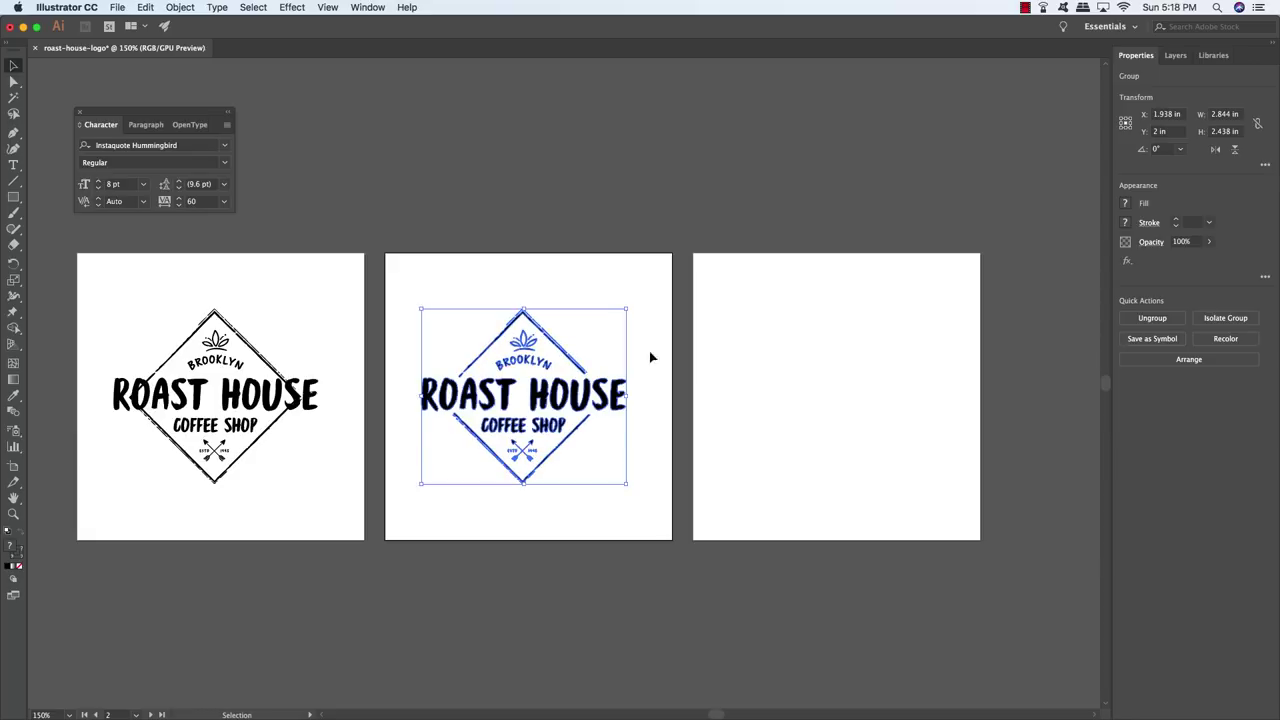
pyautogui.click(849, 325)
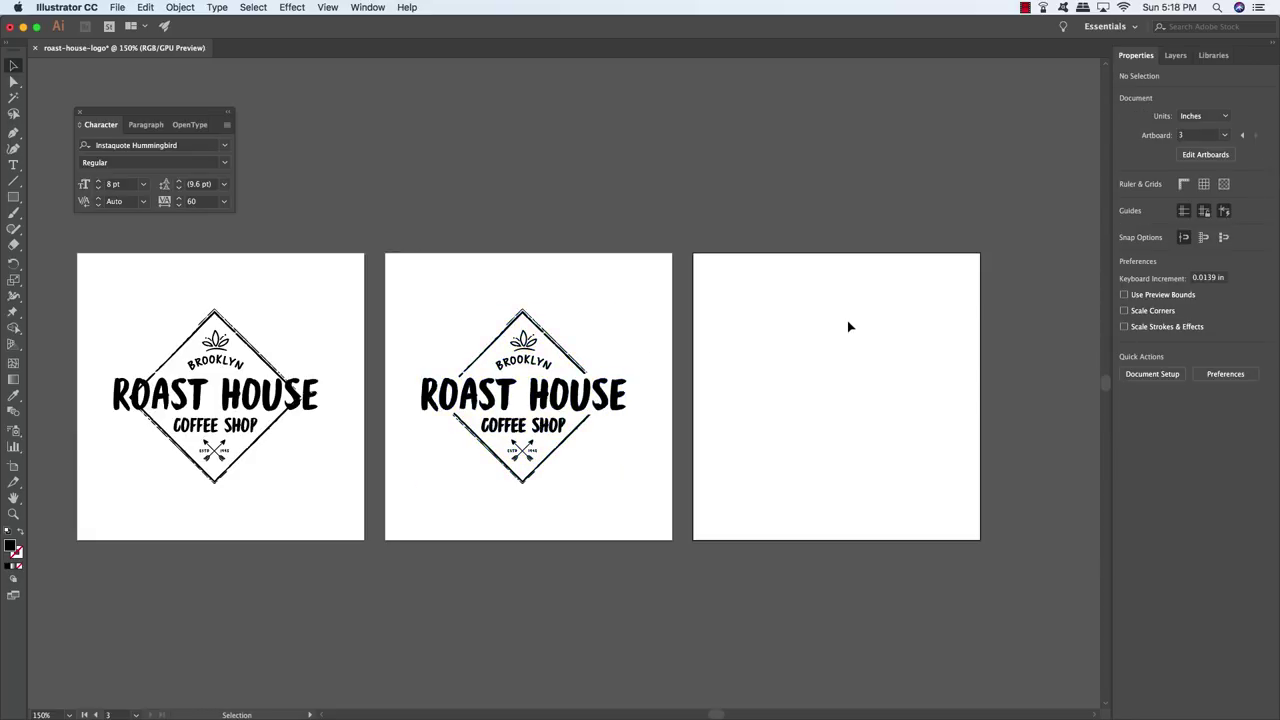
pyautogui.press('a')
pyautogui.press('super+shift+v')
pyautogui.press('v')
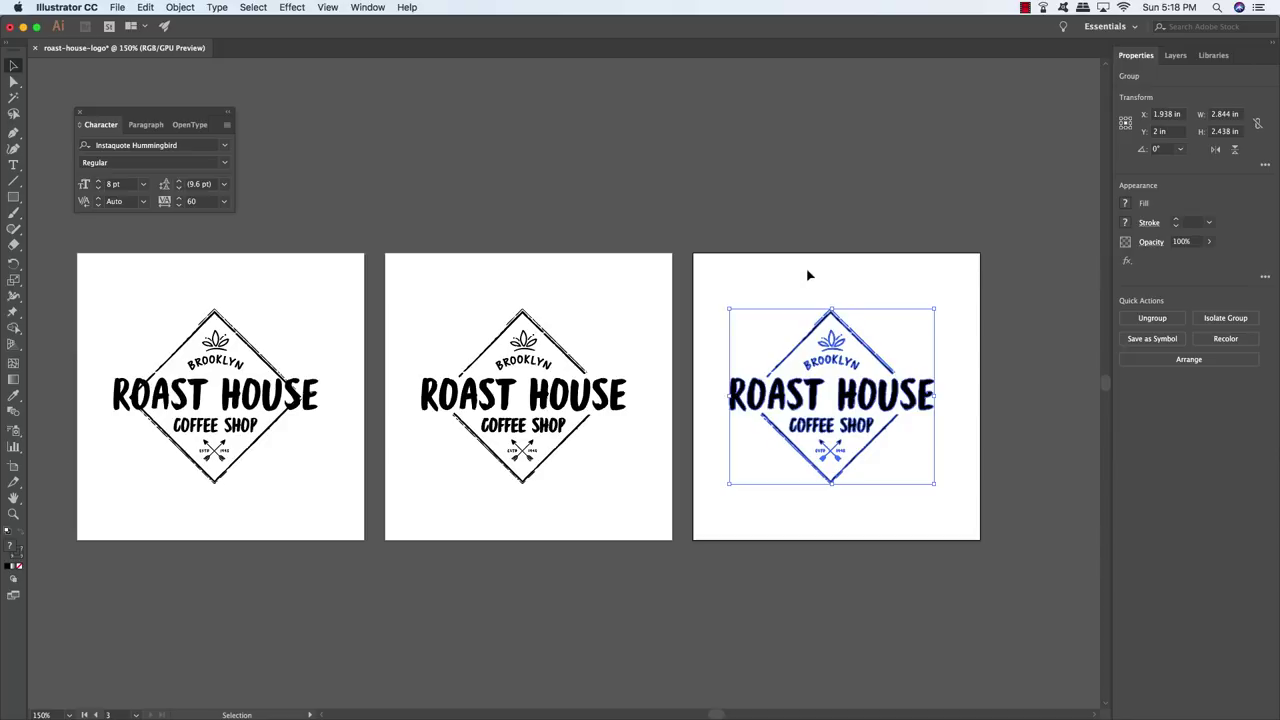
pyautogui.click(846, 292)
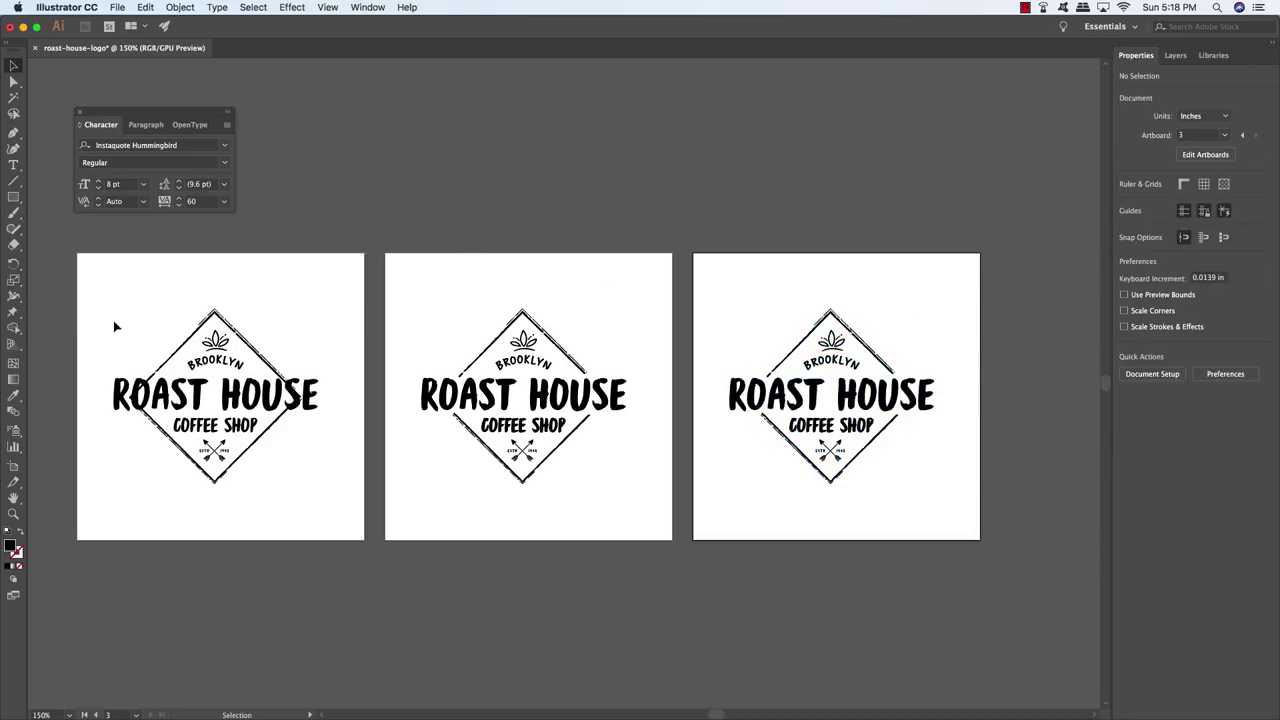
# Step: Lock the logos on the first and second artboards, leaving the copy on the third artboard selectable
pyautogui.click(629, 265)
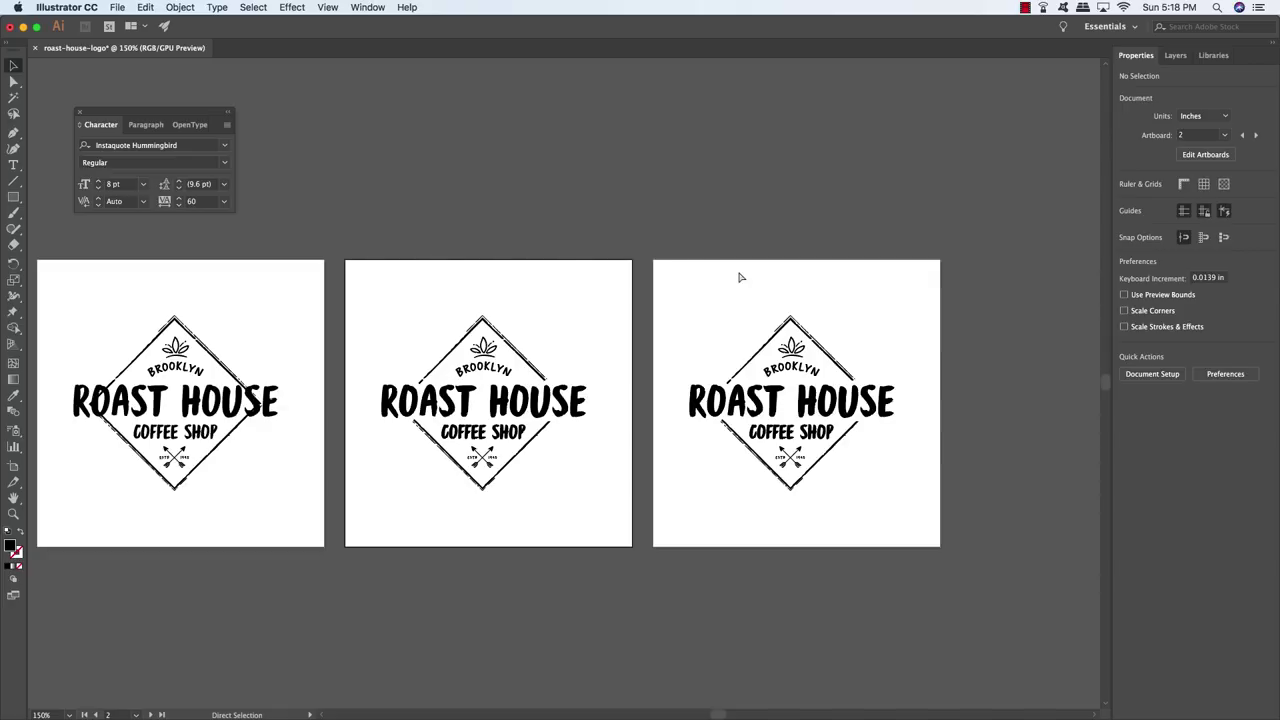
pyautogui.press('super+a')
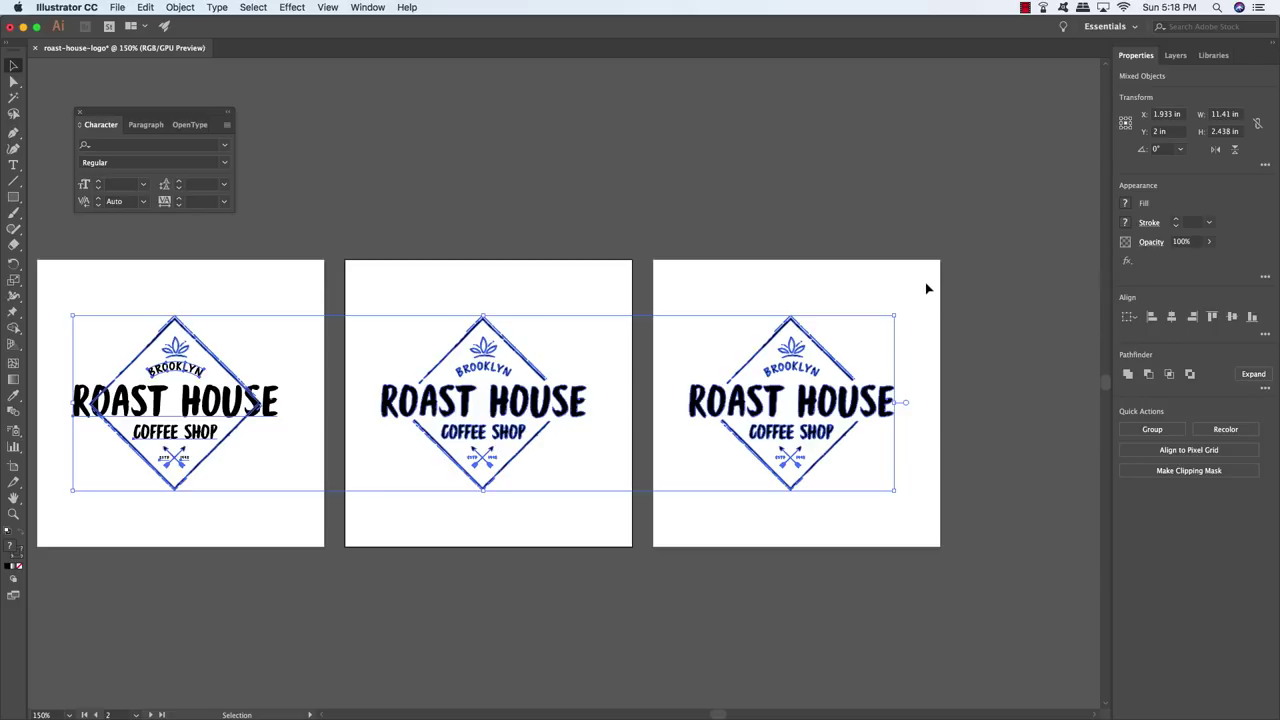
pyautogui.moveTo(925, 283); pyautogui.dragTo(670, 531)
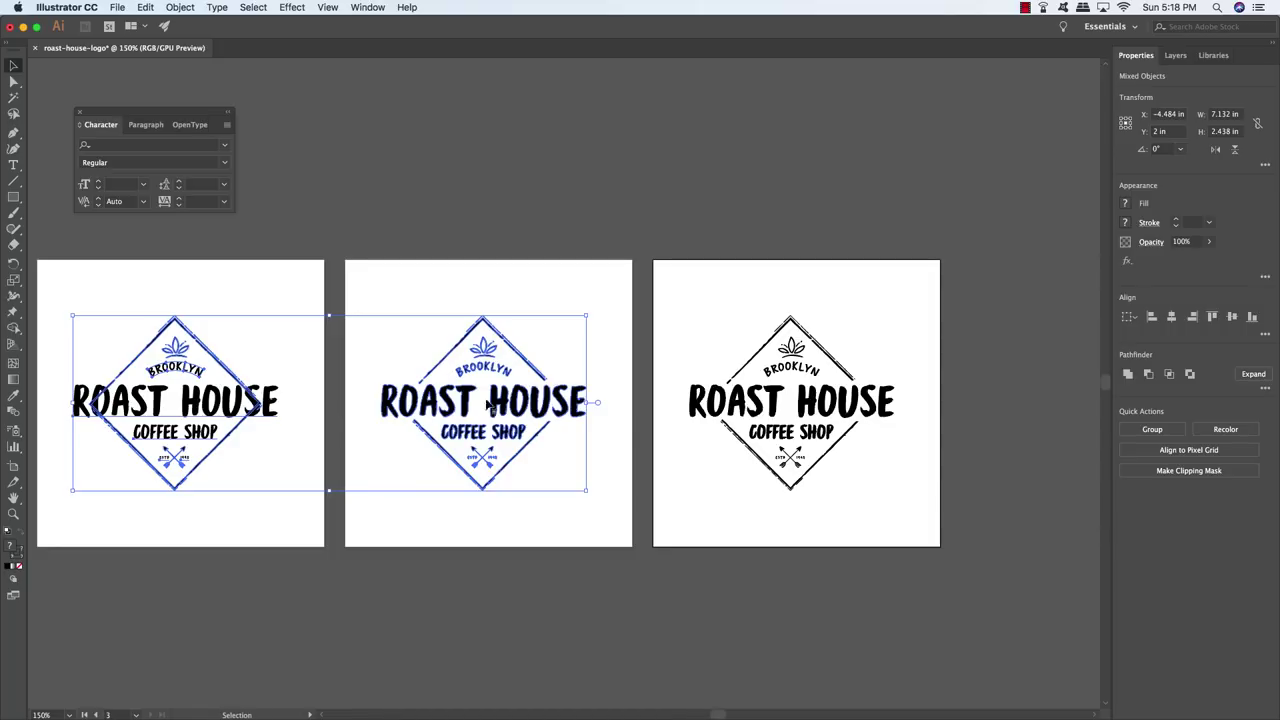
pyautogui.click(180, 7)
pyautogui.moveTo(192, 86)
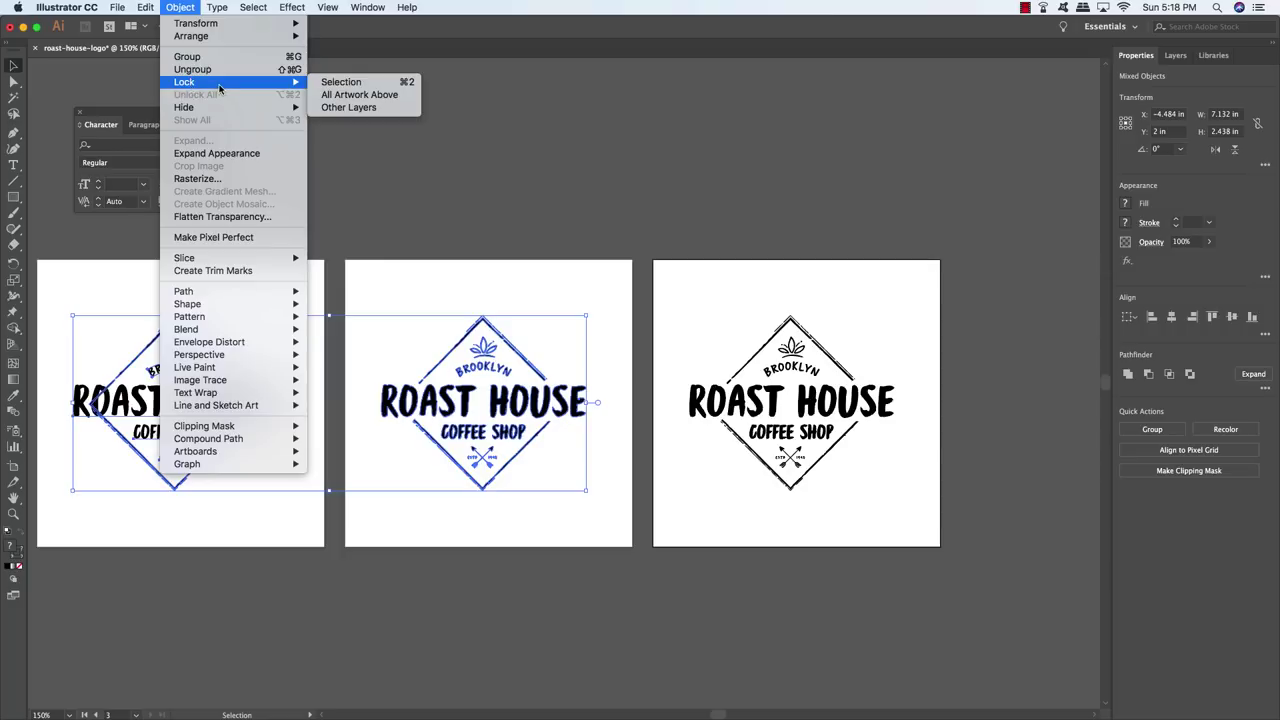
pyautogui.click(362, 84)
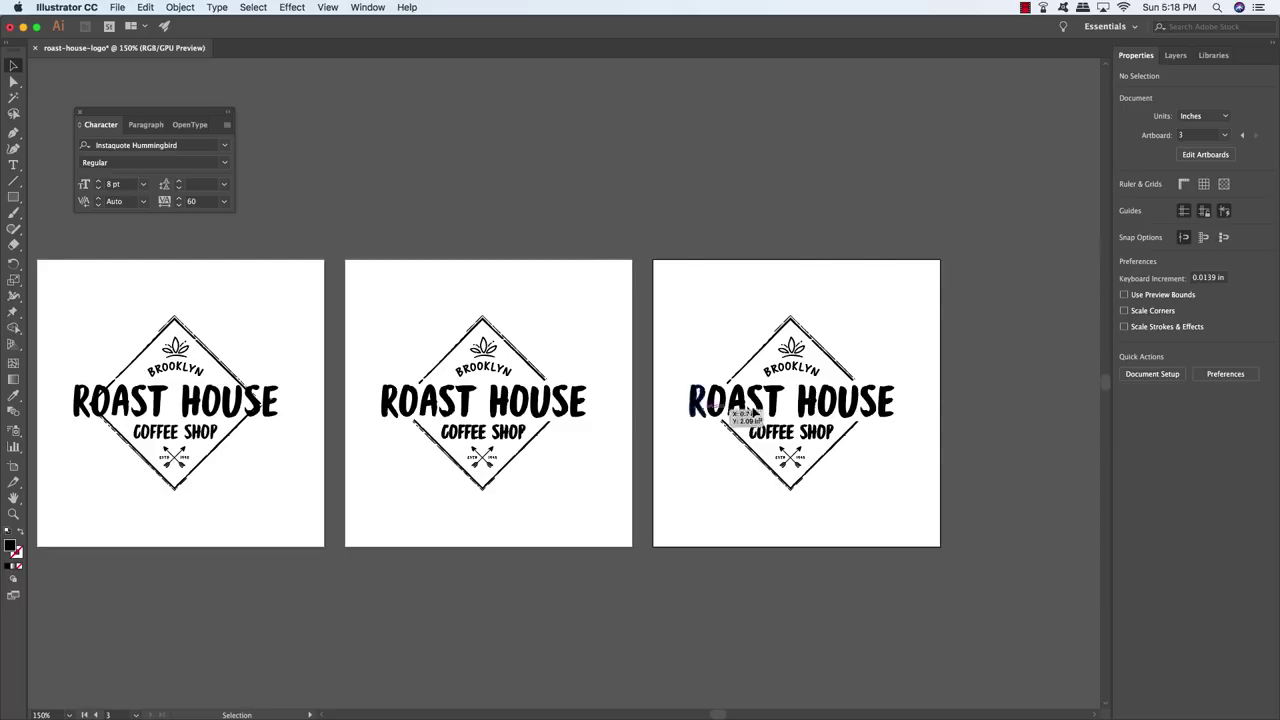
pyautogui.click(793, 462)
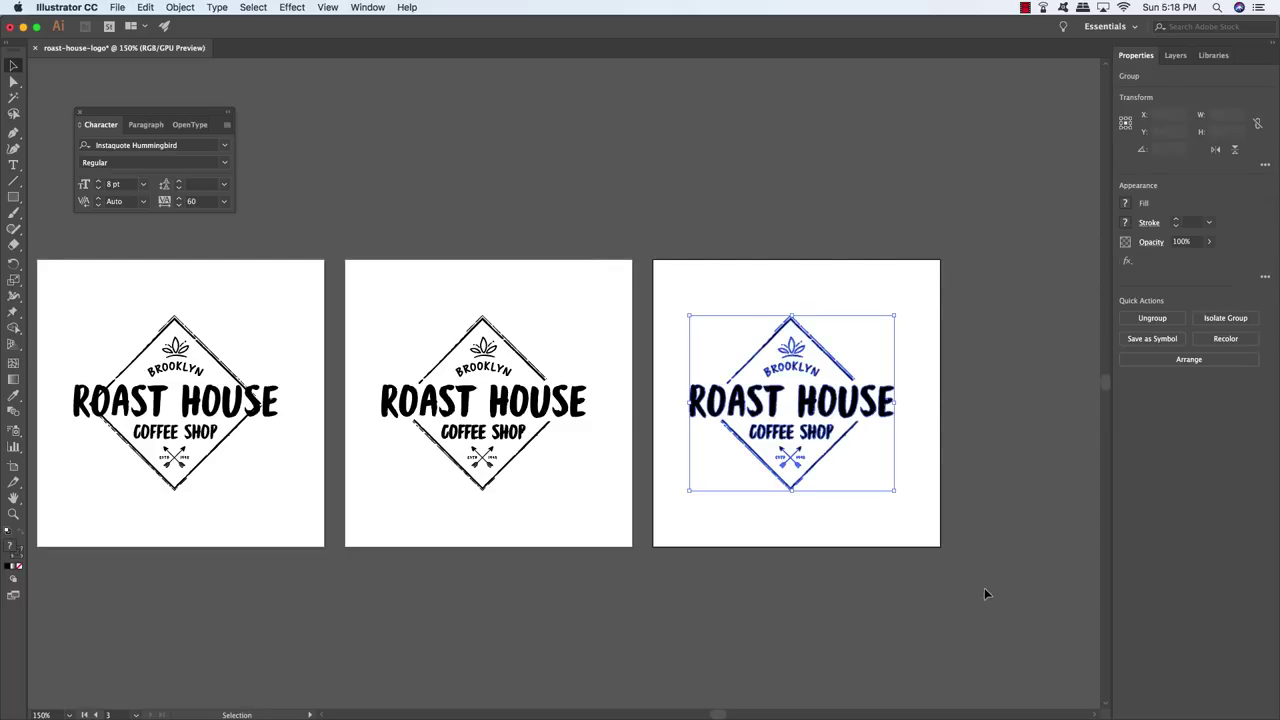
pyautogui.click(986, 520)
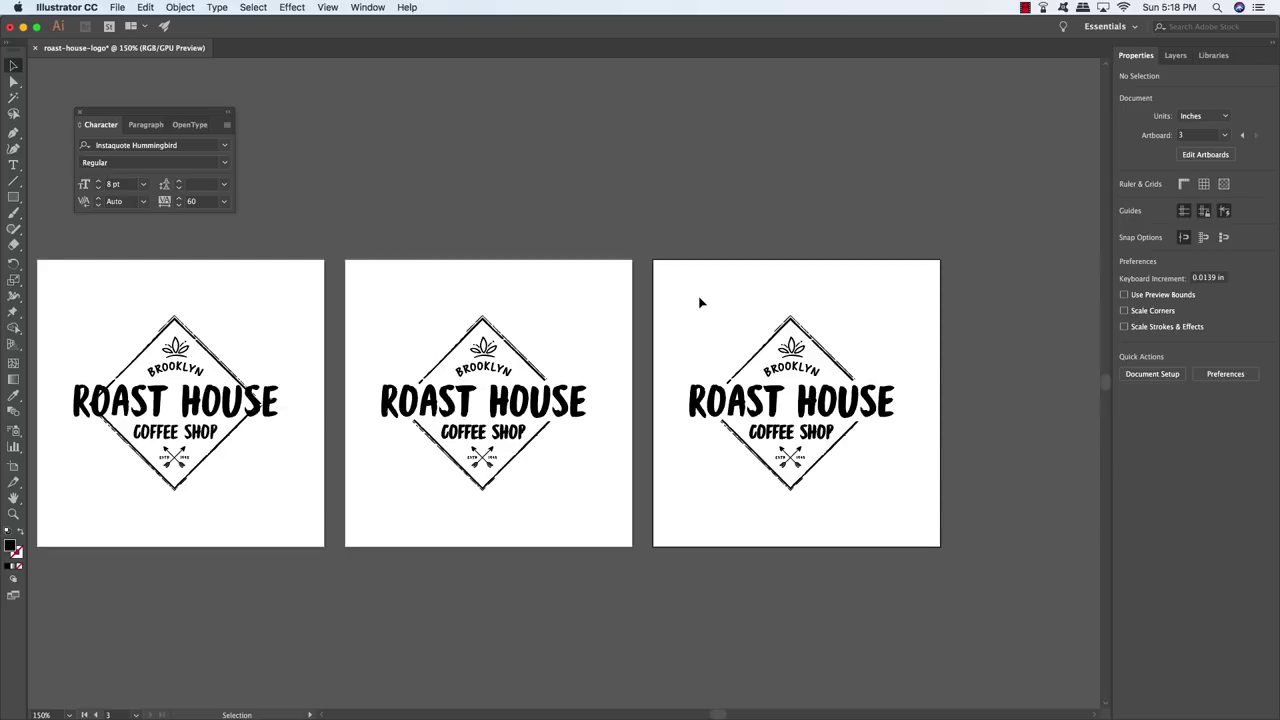
# Step: Select the third artboard's lettering, leaf and arrow pieces by matching fill and stroke and fill them with tan
pyautogui.press('super+equal')
pyautogui.press('super+equal')
pyautogui.press('super+equal')
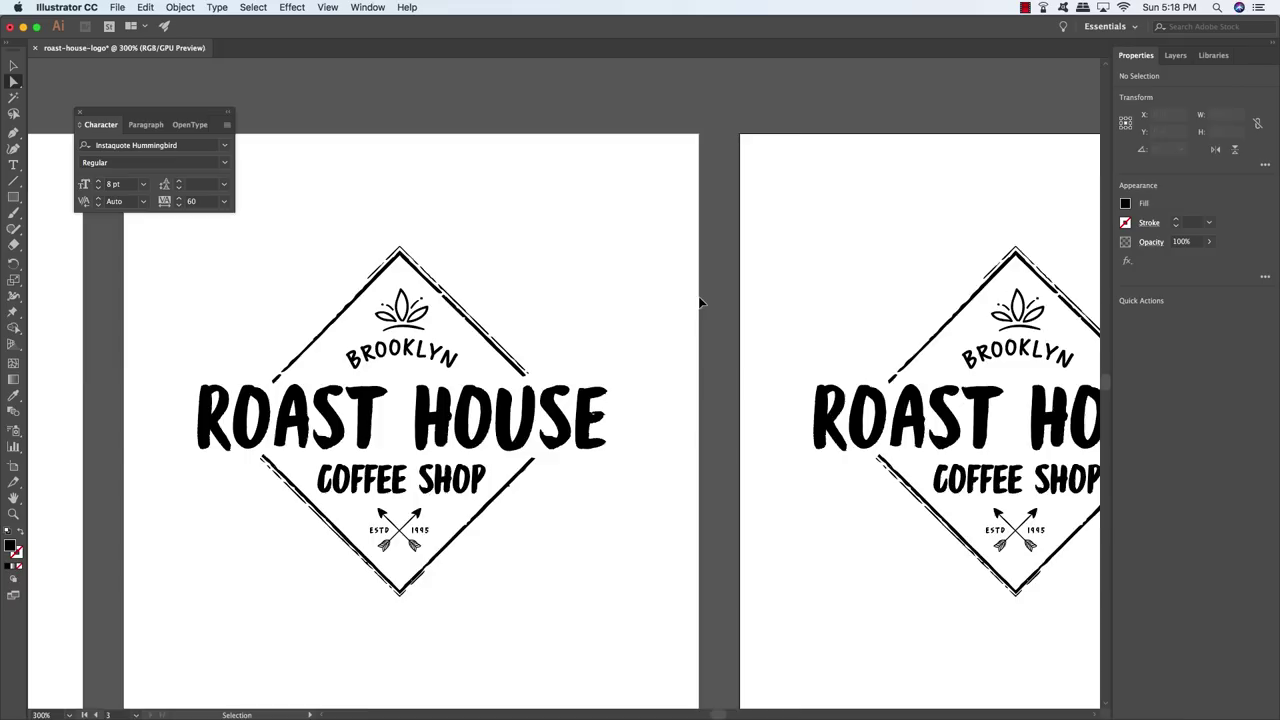
pyautogui.hscroll(-5, 820, 291)
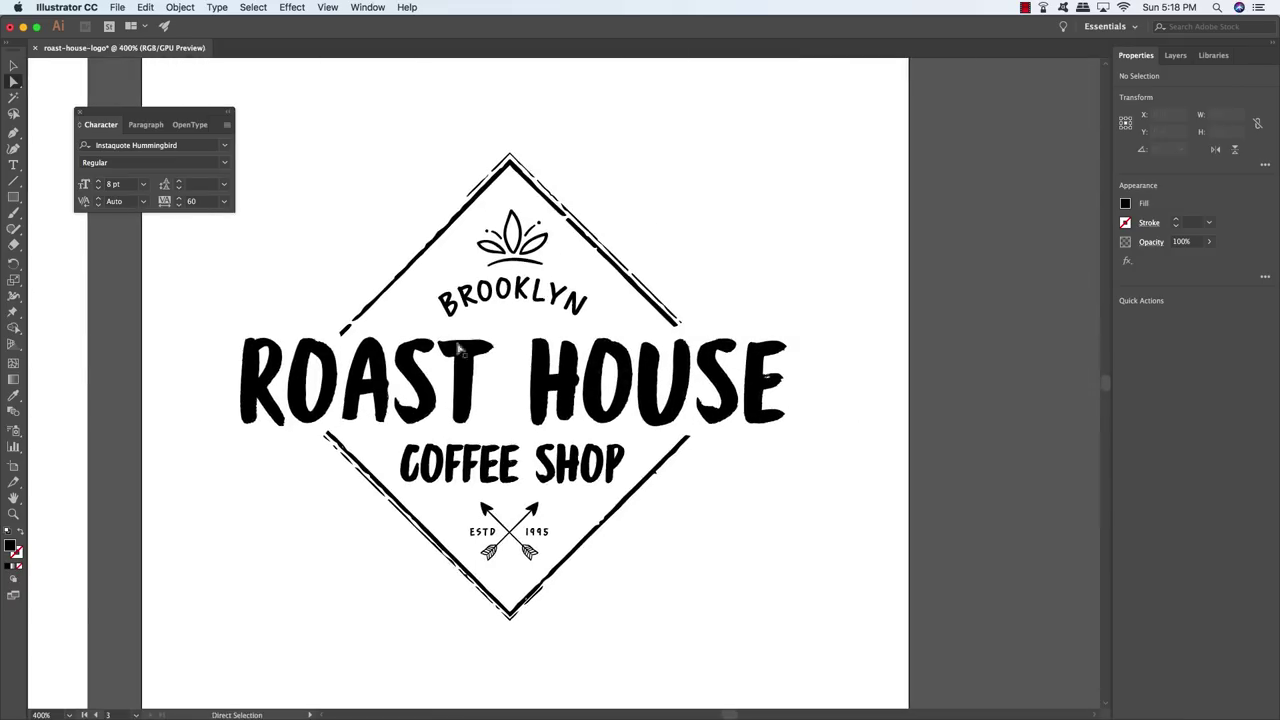
pyautogui.hscroll(4, 563, 414)
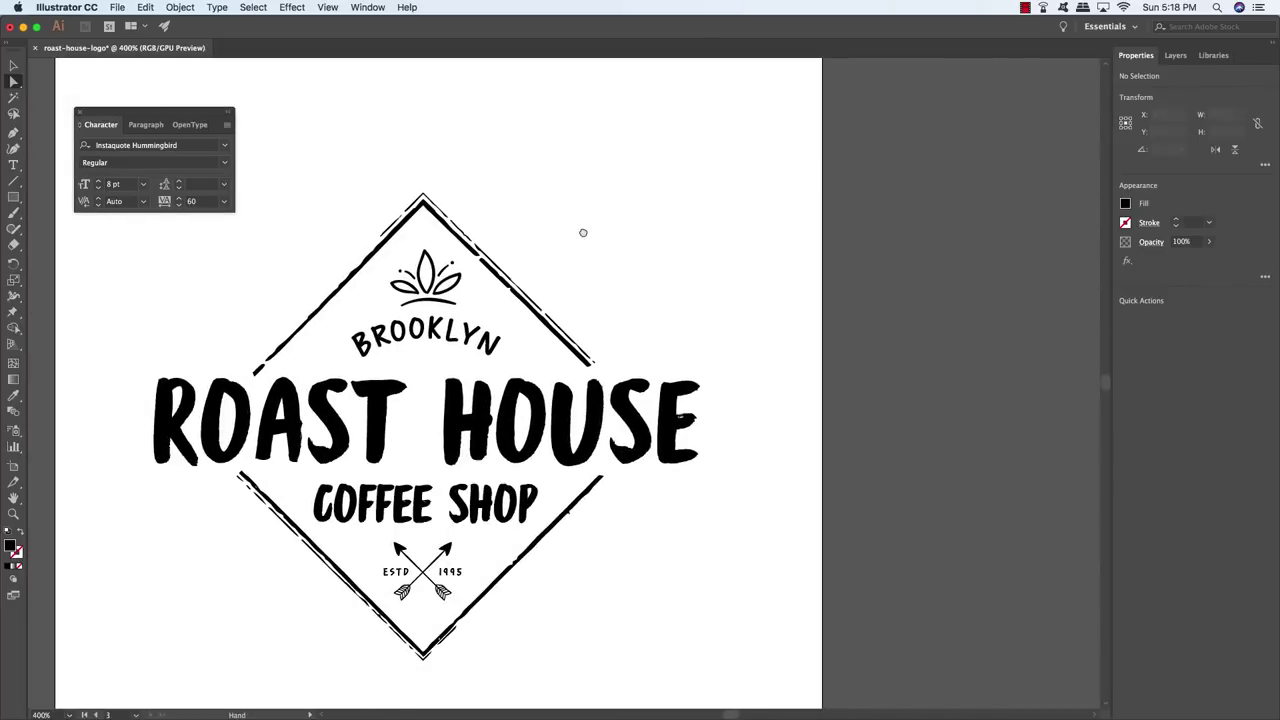
pyautogui.moveTo(531, 377); pyautogui.dragTo(555, 333)
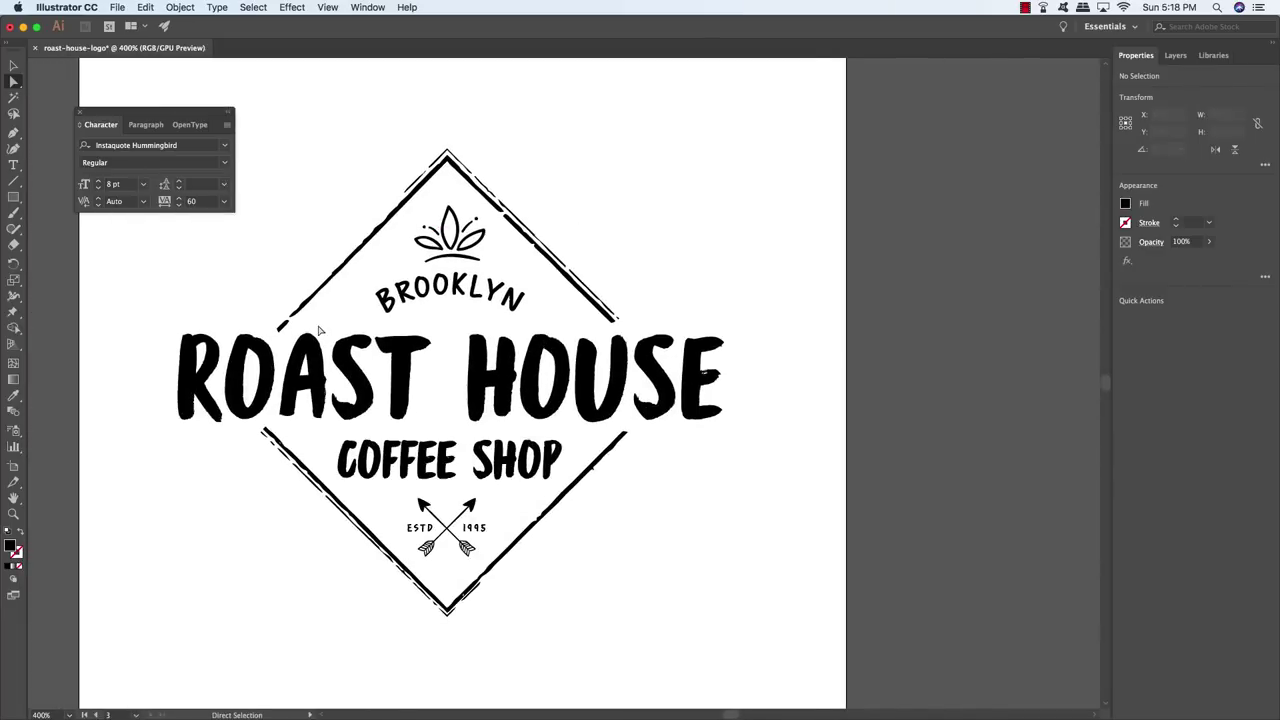
pyautogui.click(400, 383)
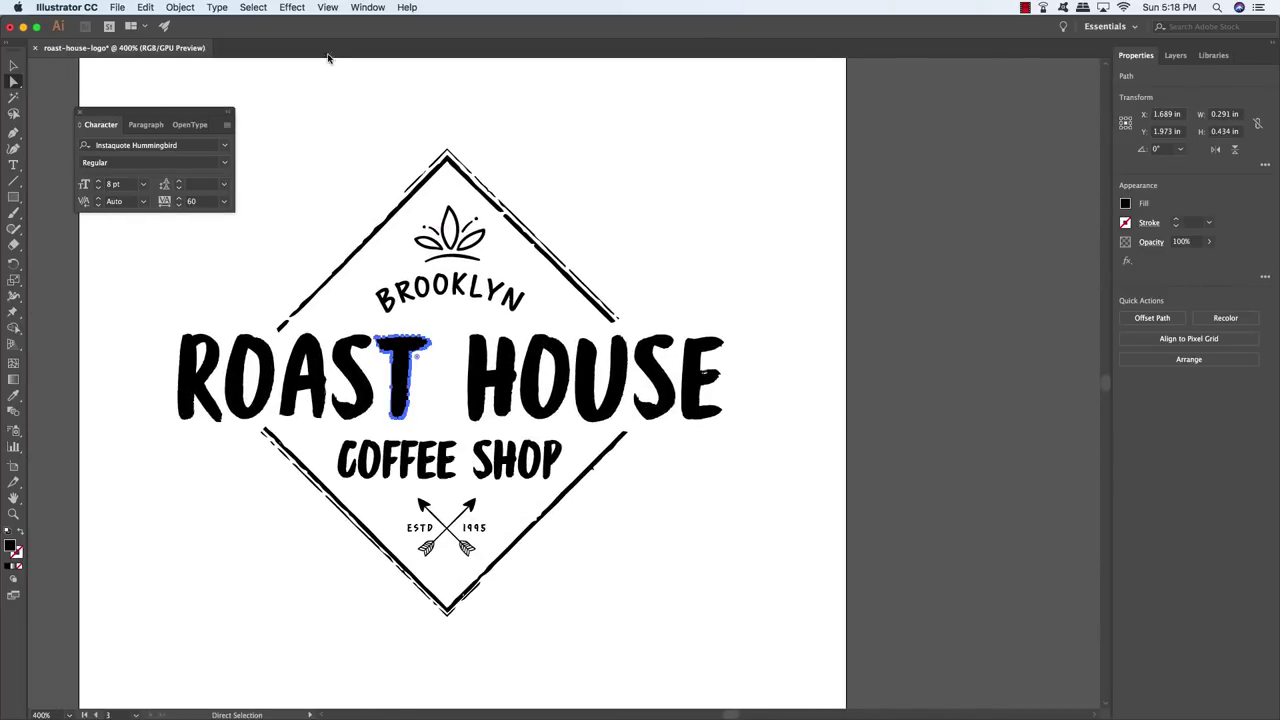
pyautogui.click(253, 8)
pyautogui.moveTo(285, 146)
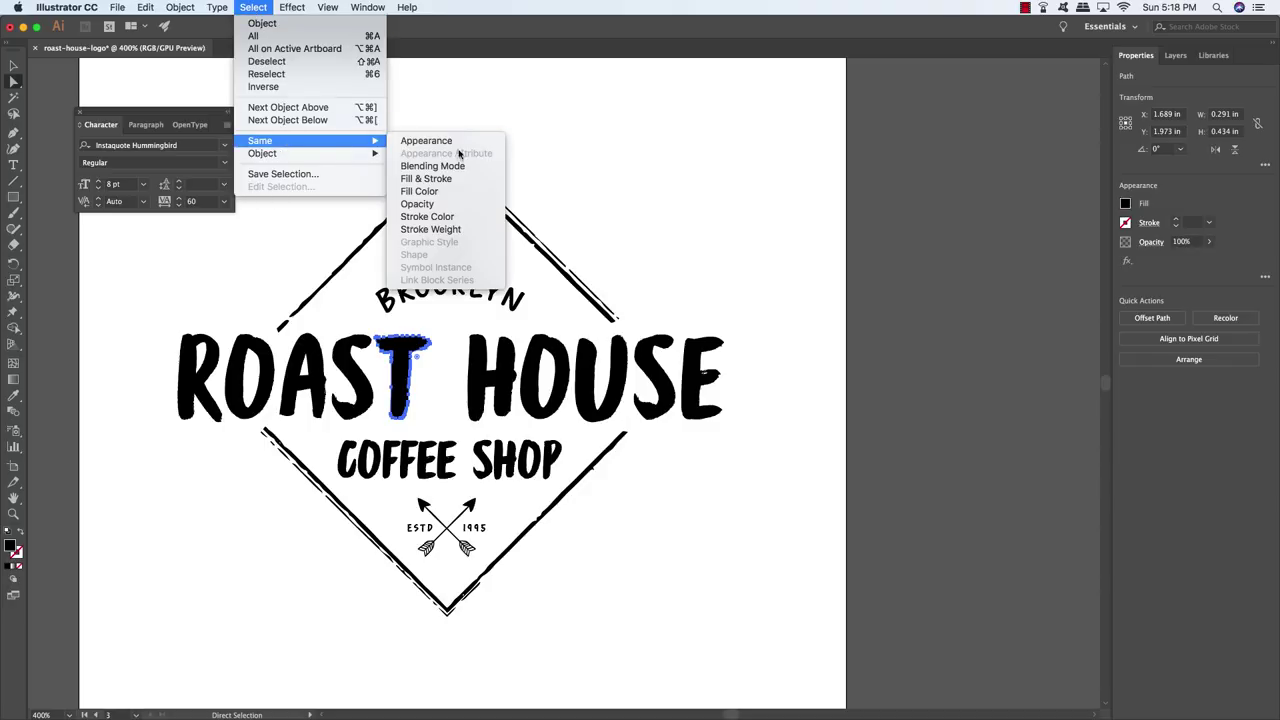
pyautogui.click(455, 183)
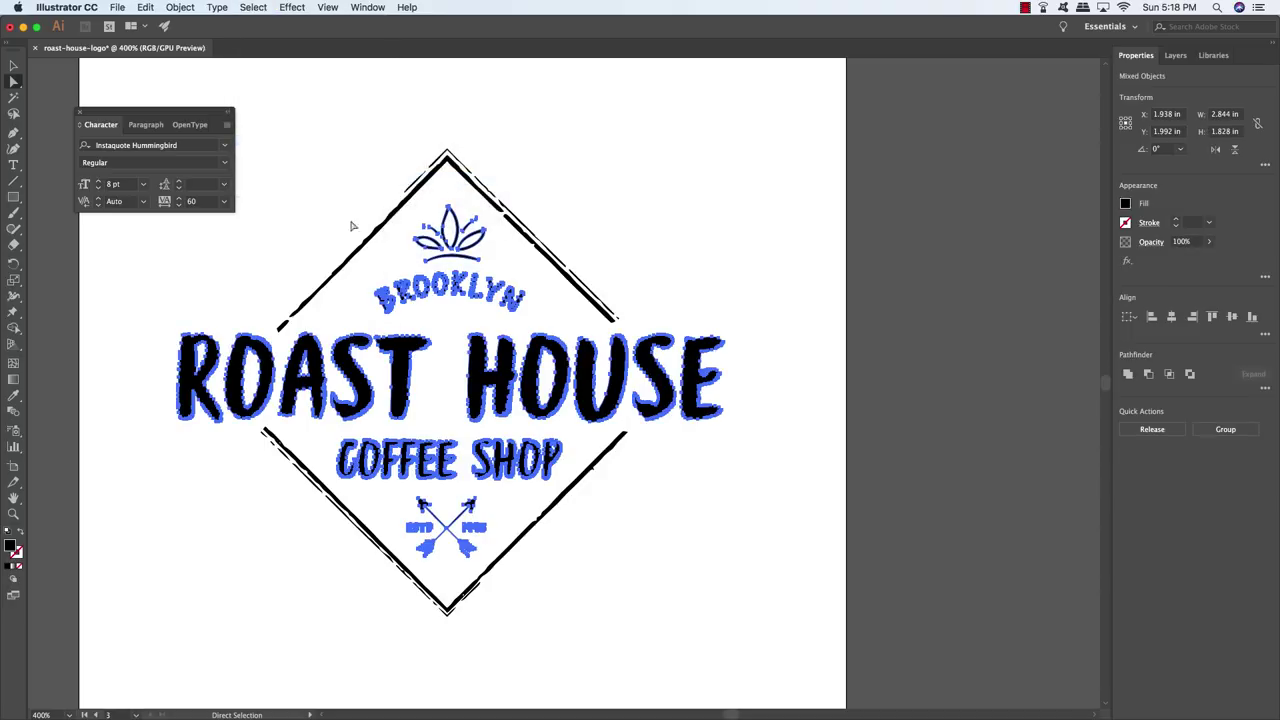
pyautogui.doubleClick(10, 546)
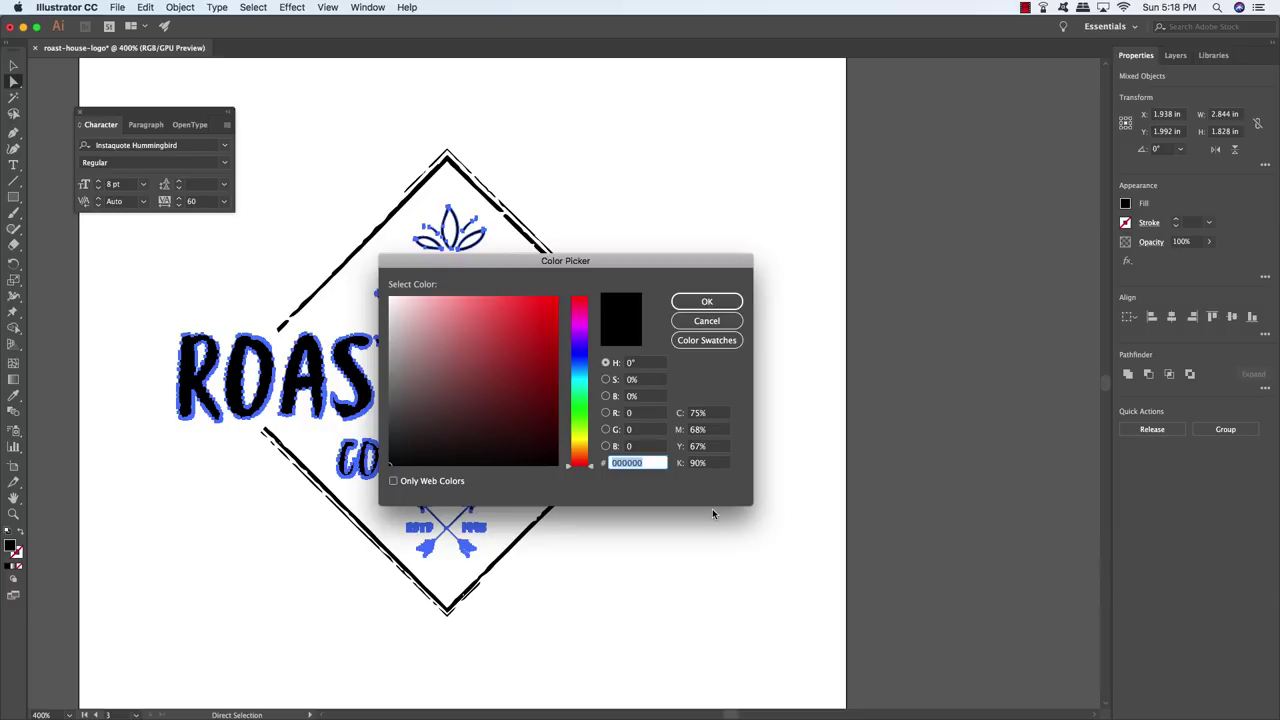
pyautogui.write('89F6F')
pyautogui.press('Return')
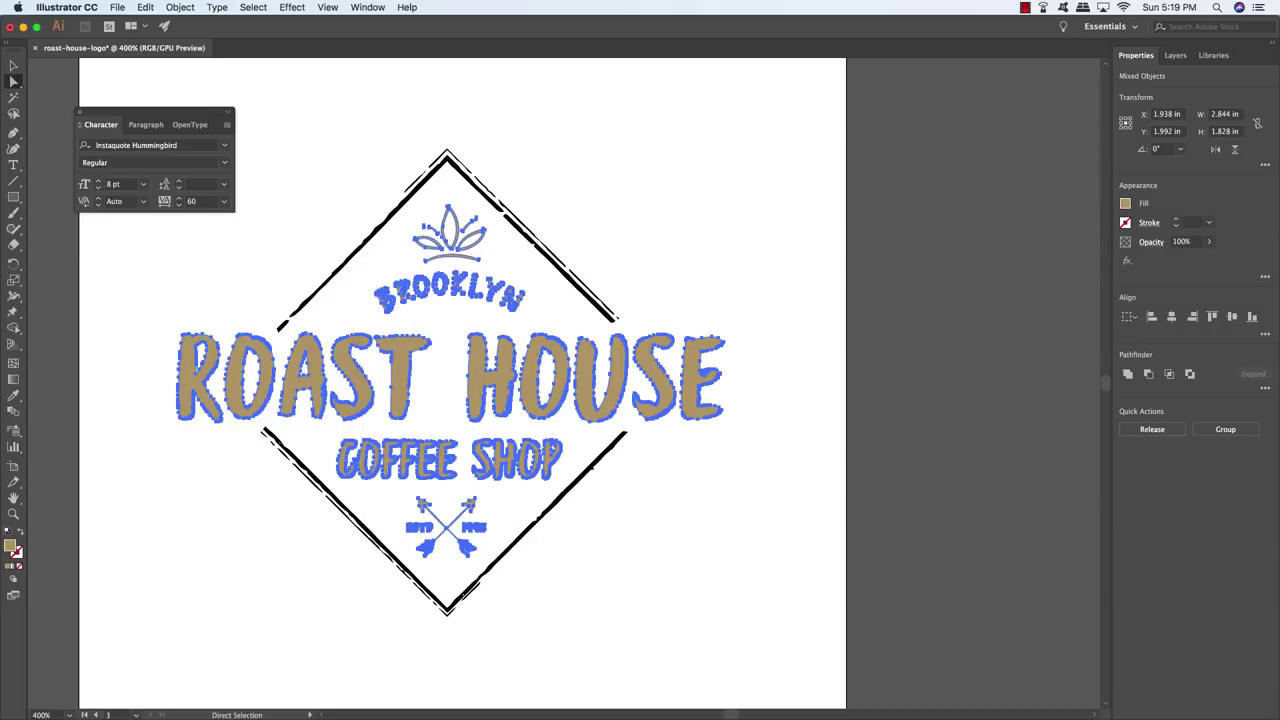
pyautogui.press('v')
pyautogui.click(709, 537)
# Step: Select all the black diamond frame pieces by matching fill and stroke and apply the lettering's tan with the Eyedropper
pyautogui.moveTo(666, 274); pyautogui.dragTo(677, 265)
pyautogui.press('a')
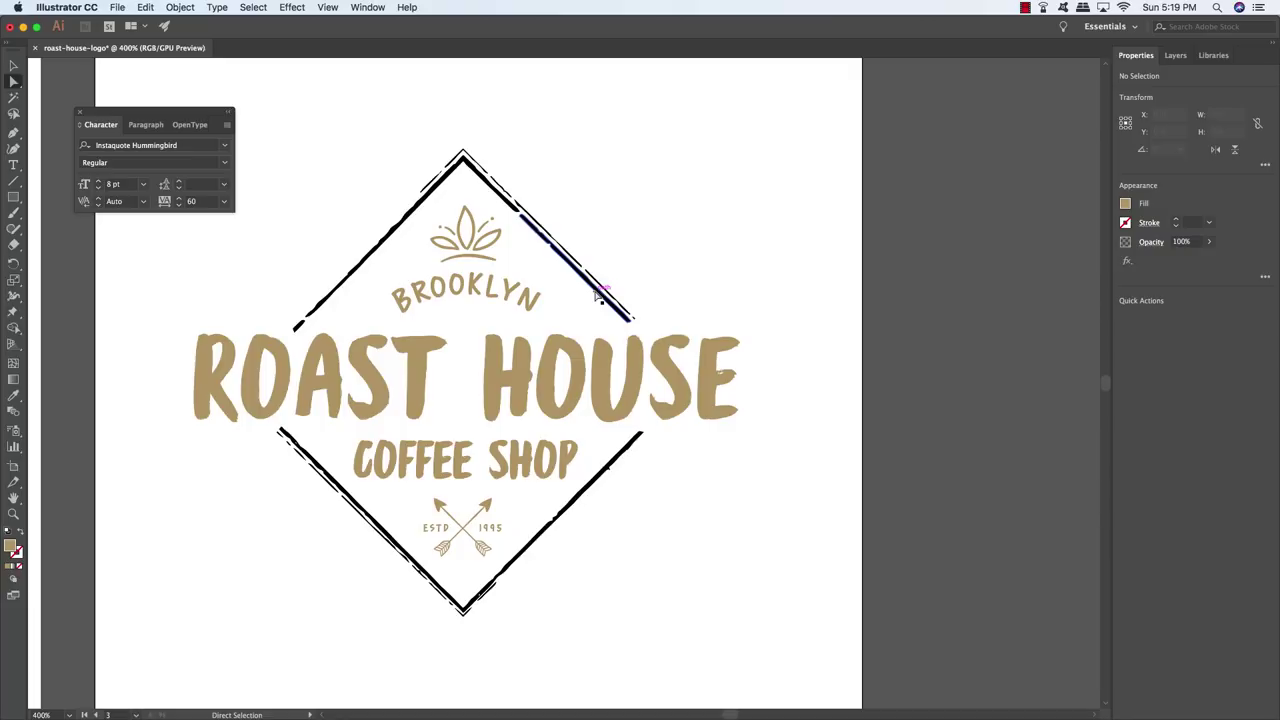
pyautogui.click(597, 292)
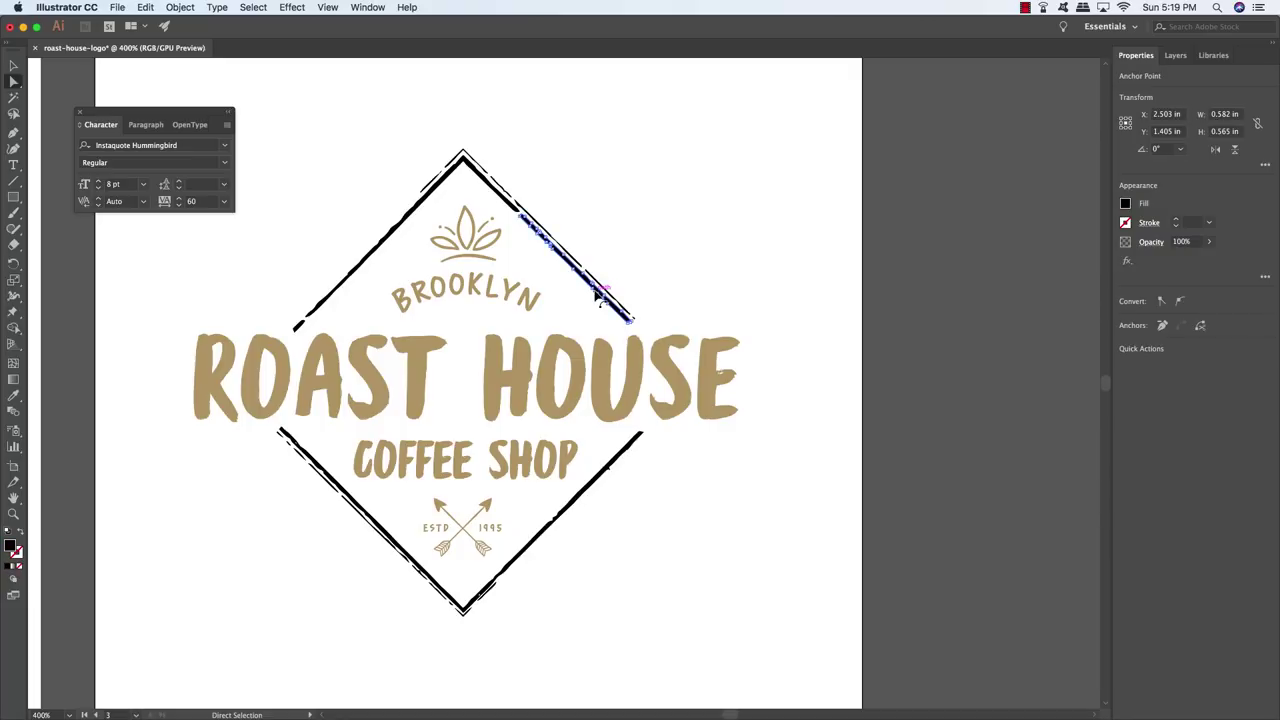
pyautogui.click(252, 7)
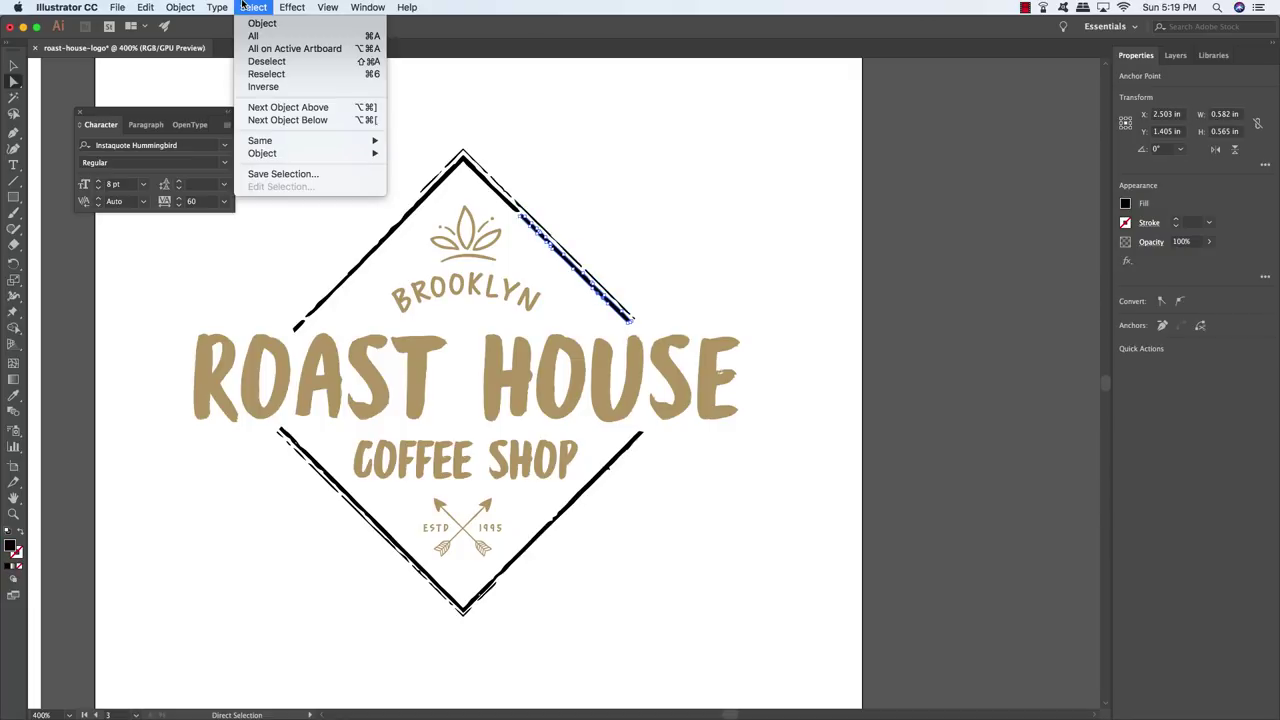
pyautogui.moveTo(290, 144)
pyautogui.click(442, 180)
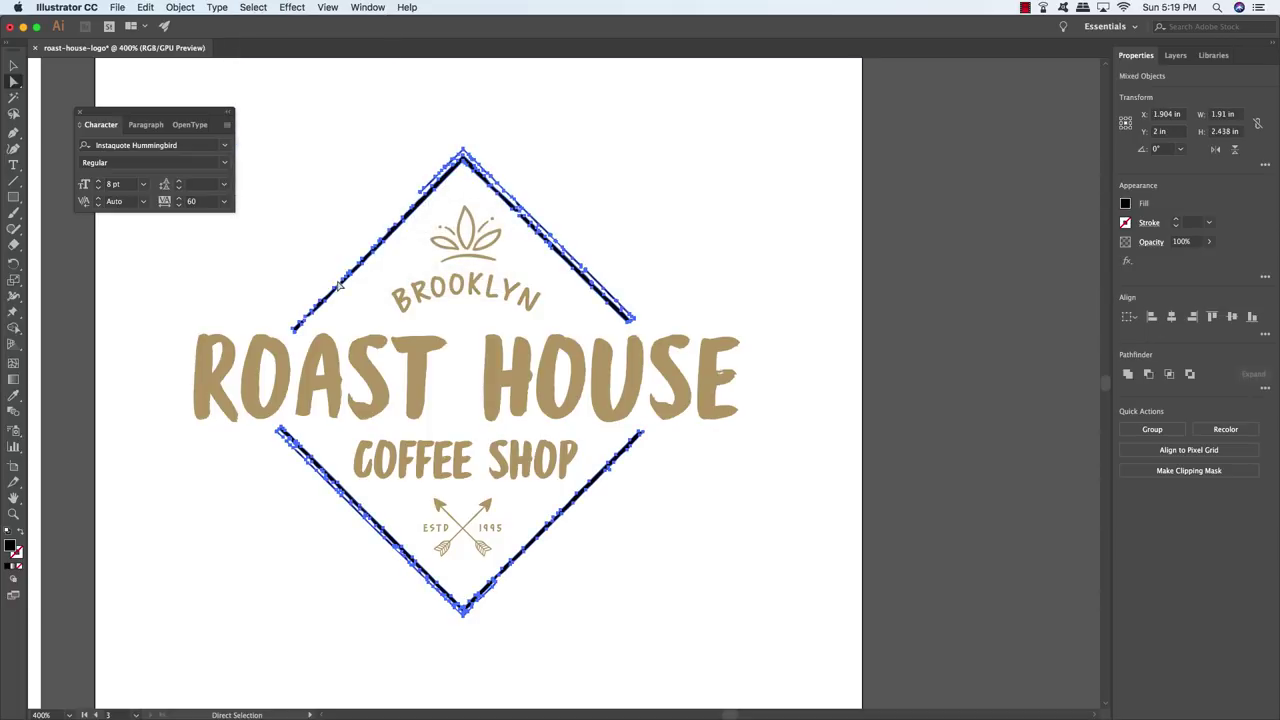
pyautogui.press('i')
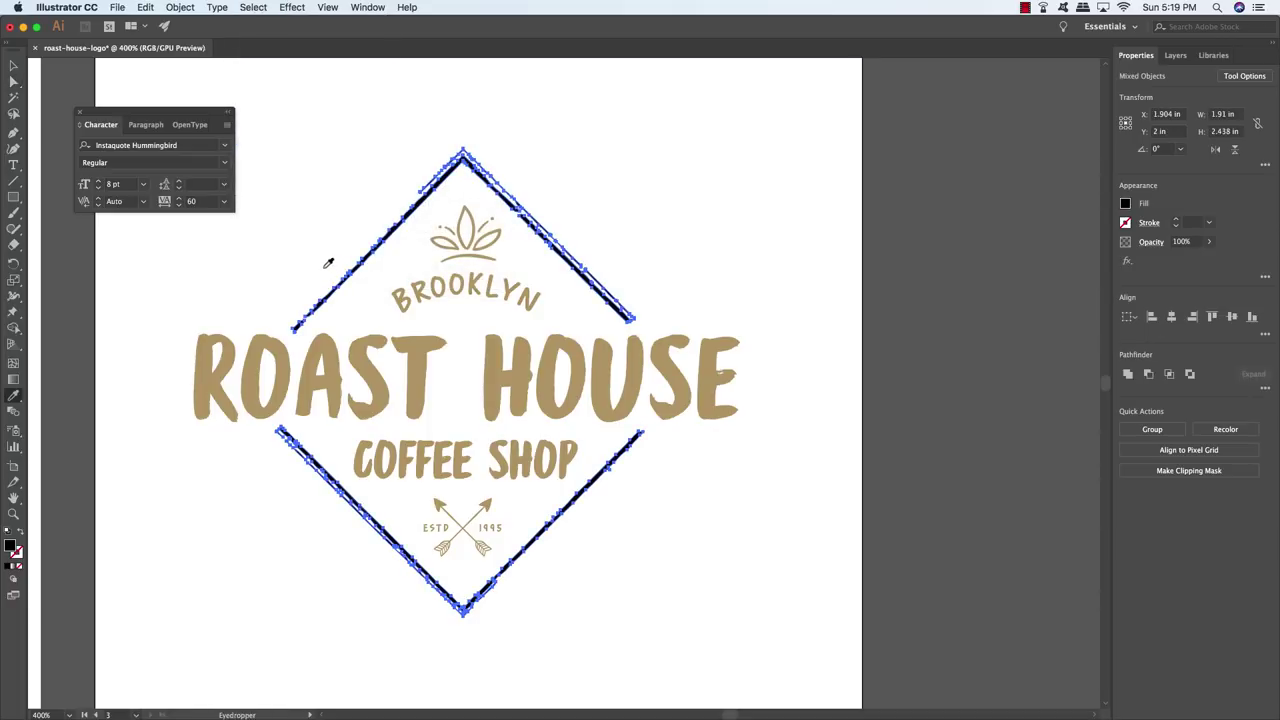
pyautogui.click(420, 368)
pyautogui.press('v')
pyautogui.press('super+shift+a')
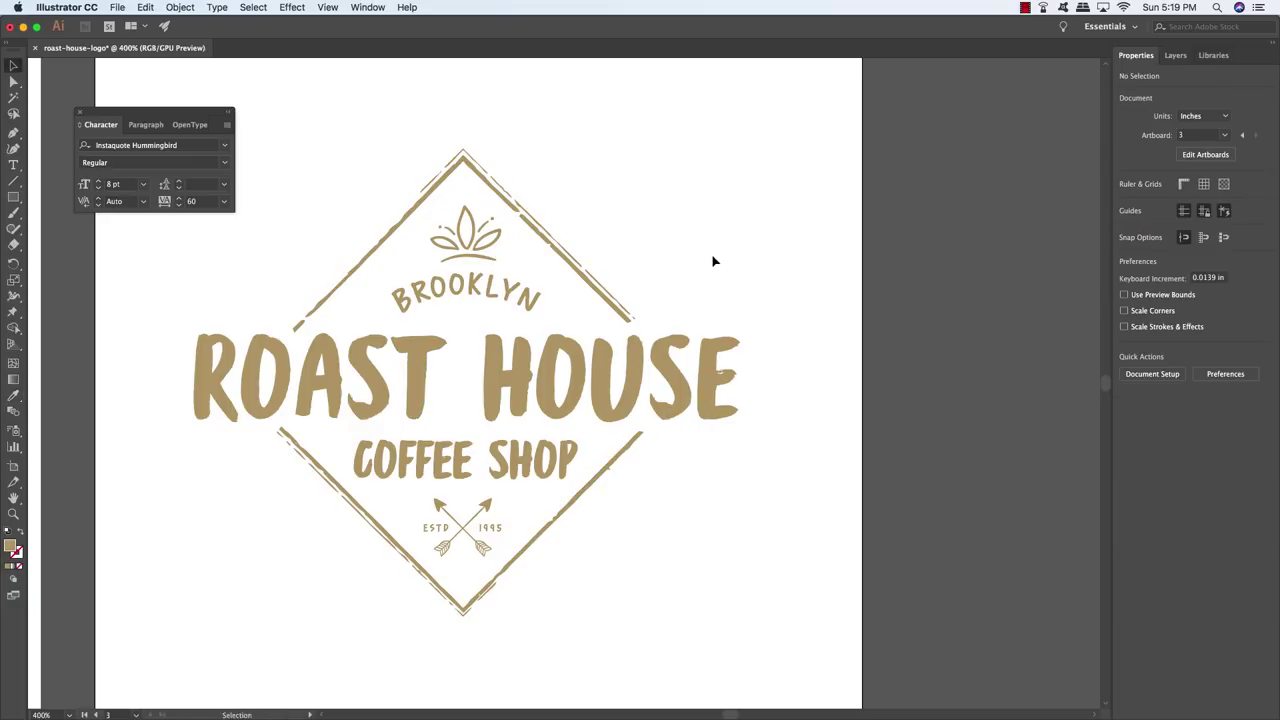
# Step: Select the whole tan logo on the third artboard to check its outlines, then clear the selection
pyautogui.moveTo(822, 113); pyautogui.dragTo(140, 663)
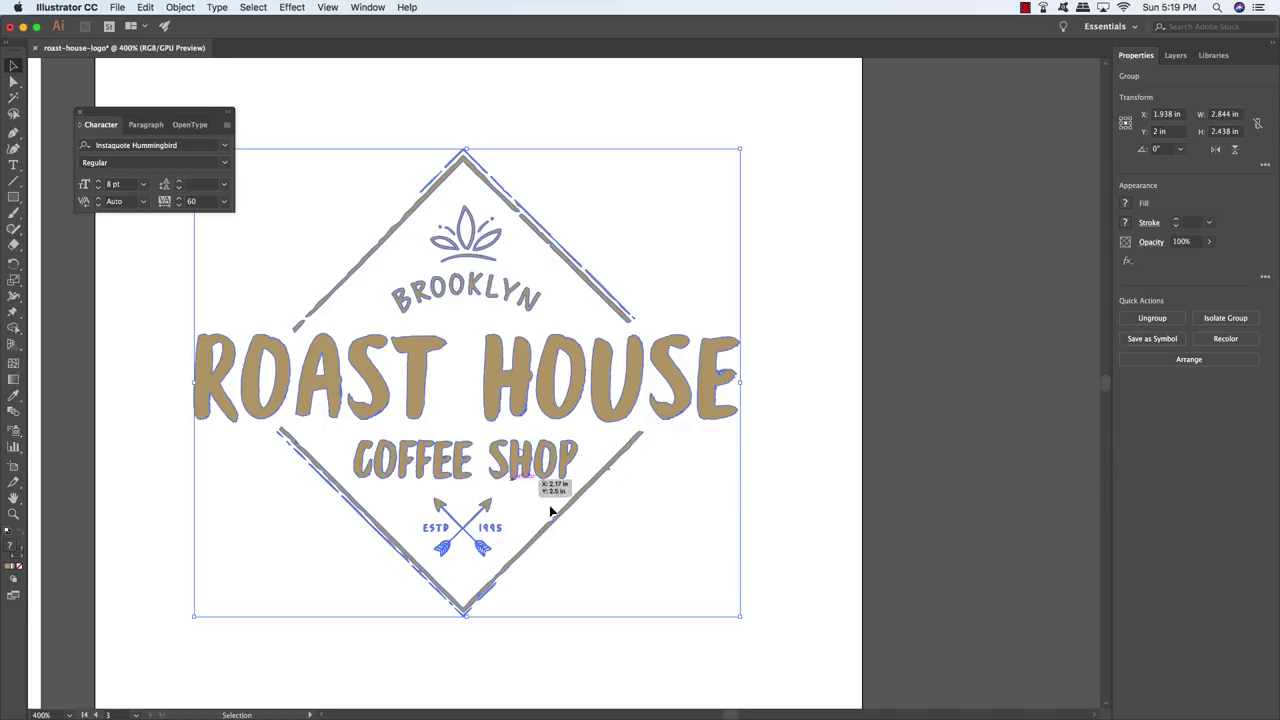
pyautogui.press('a')
pyautogui.press('v')
pyautogui.click(822, 564)
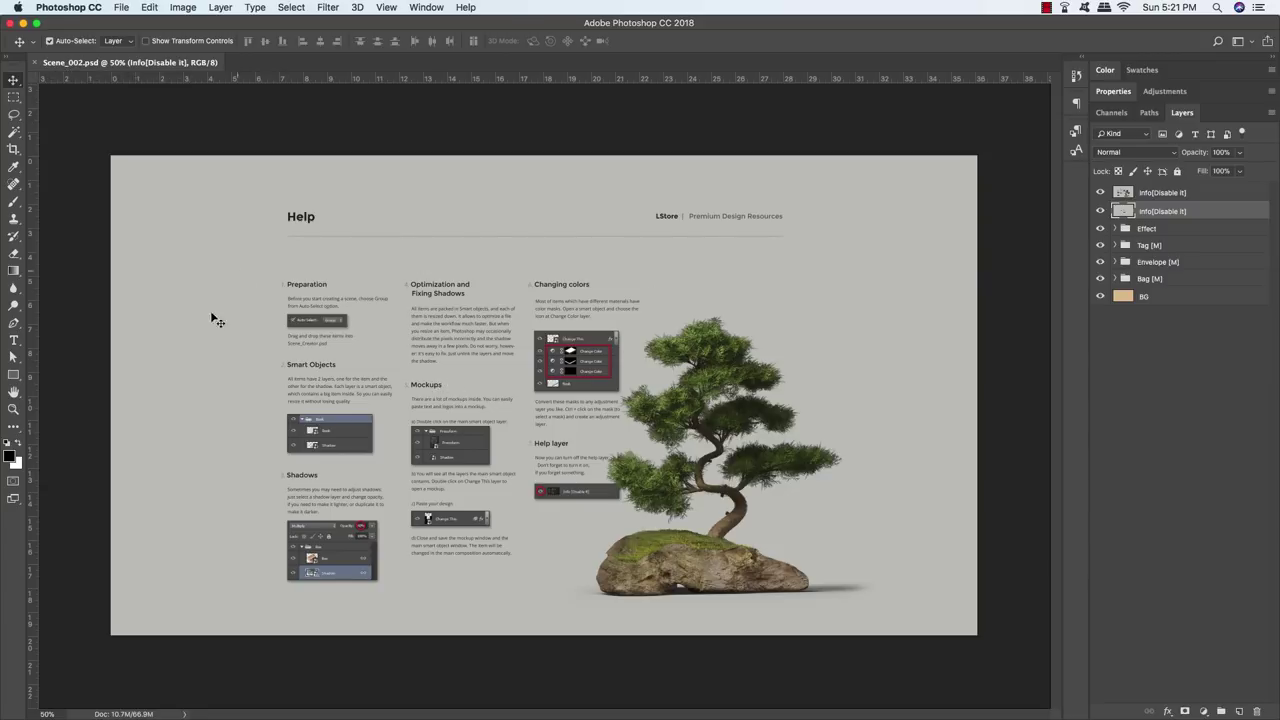
# Step: In Photoshop's Scene_002.psd mockup, hide both Info[Disable it] help layers
pyautogui.click(1206, 194)
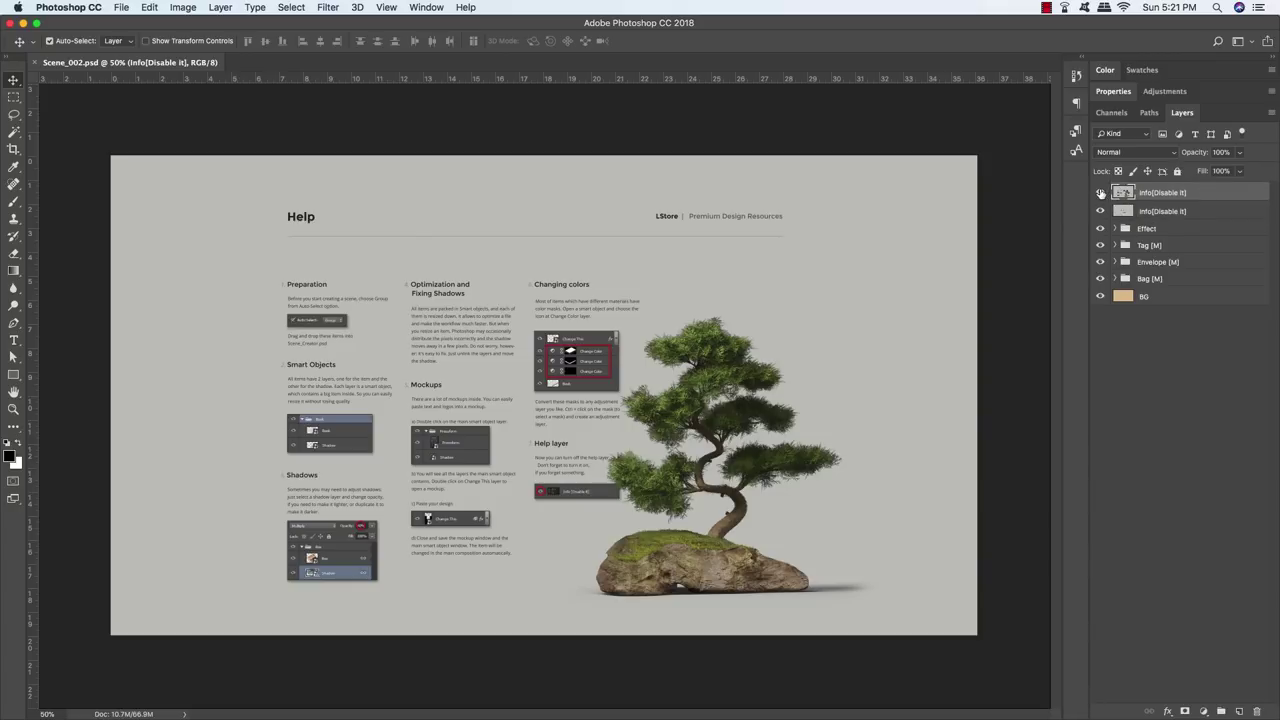
pyautogui.click(1101, 193)
pyautogui.click(1101, 211)
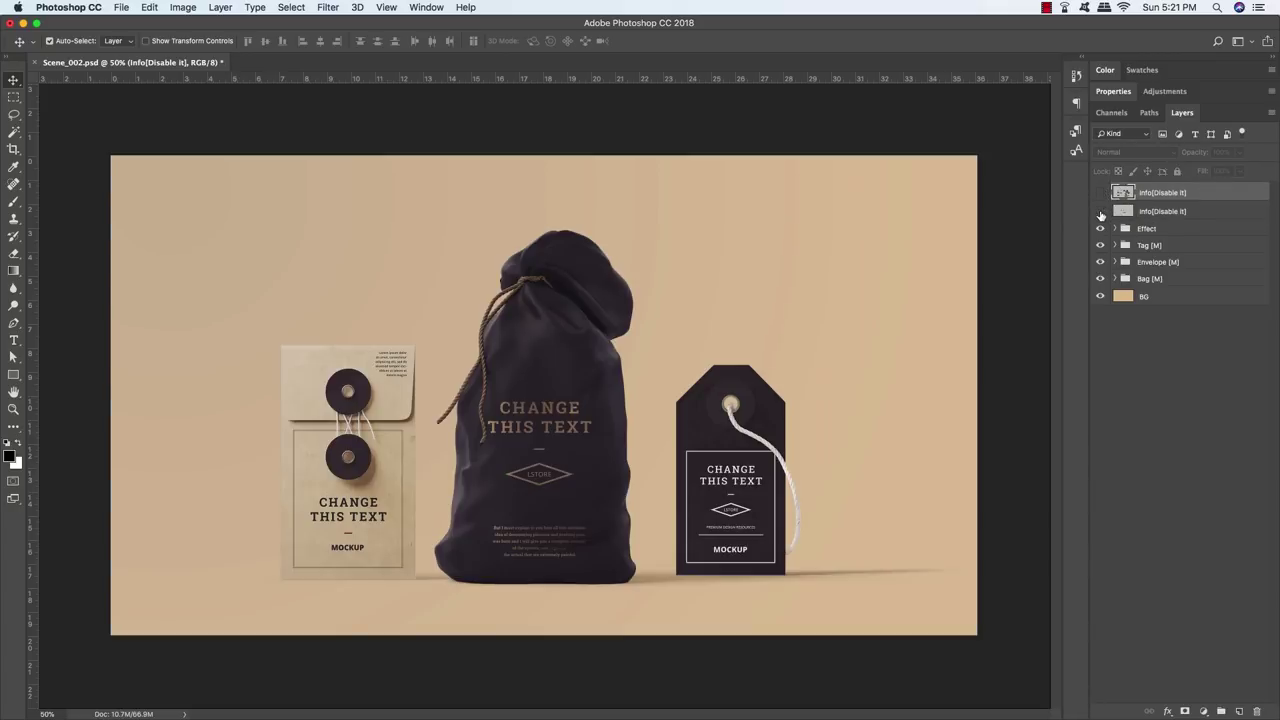
# Step: Delete both Info[Disable It] layers from the mockup scene and expand the Effect group
pyautogui.keyDown('shift'); pyautogui.click(1200, 213); pyautogui.keyUp('shift')
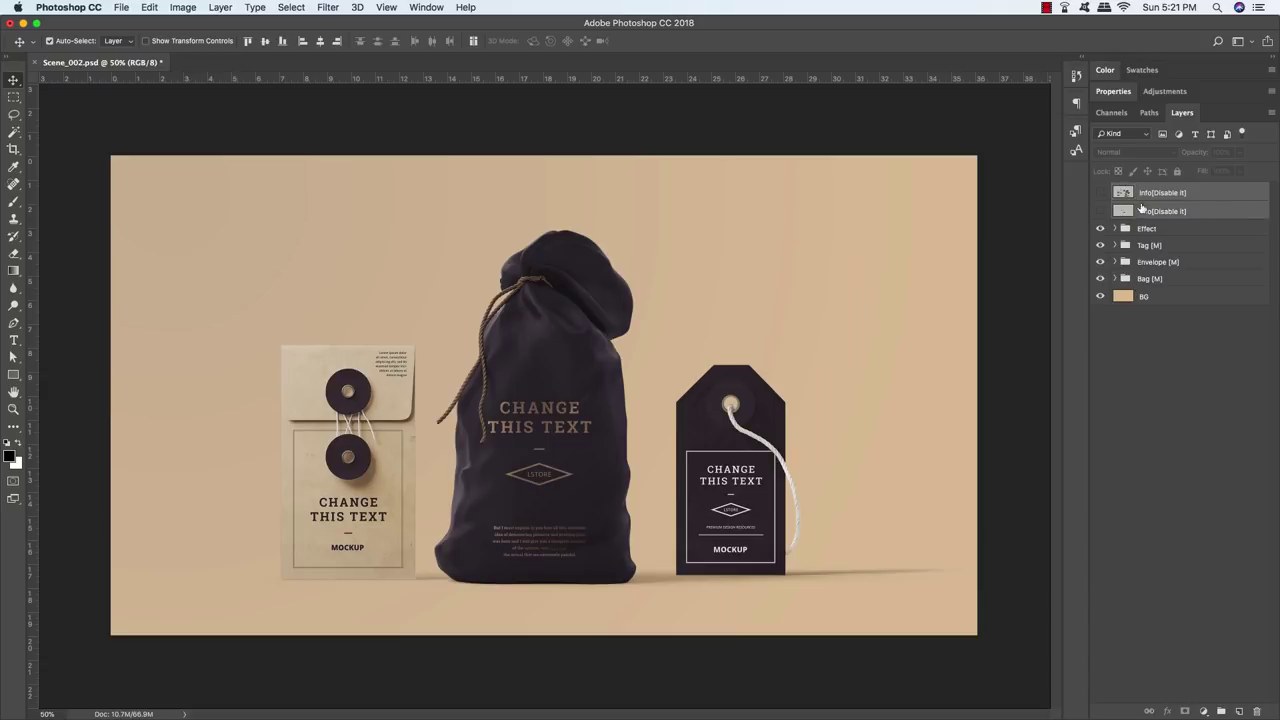
pyautogui.press('Delete')
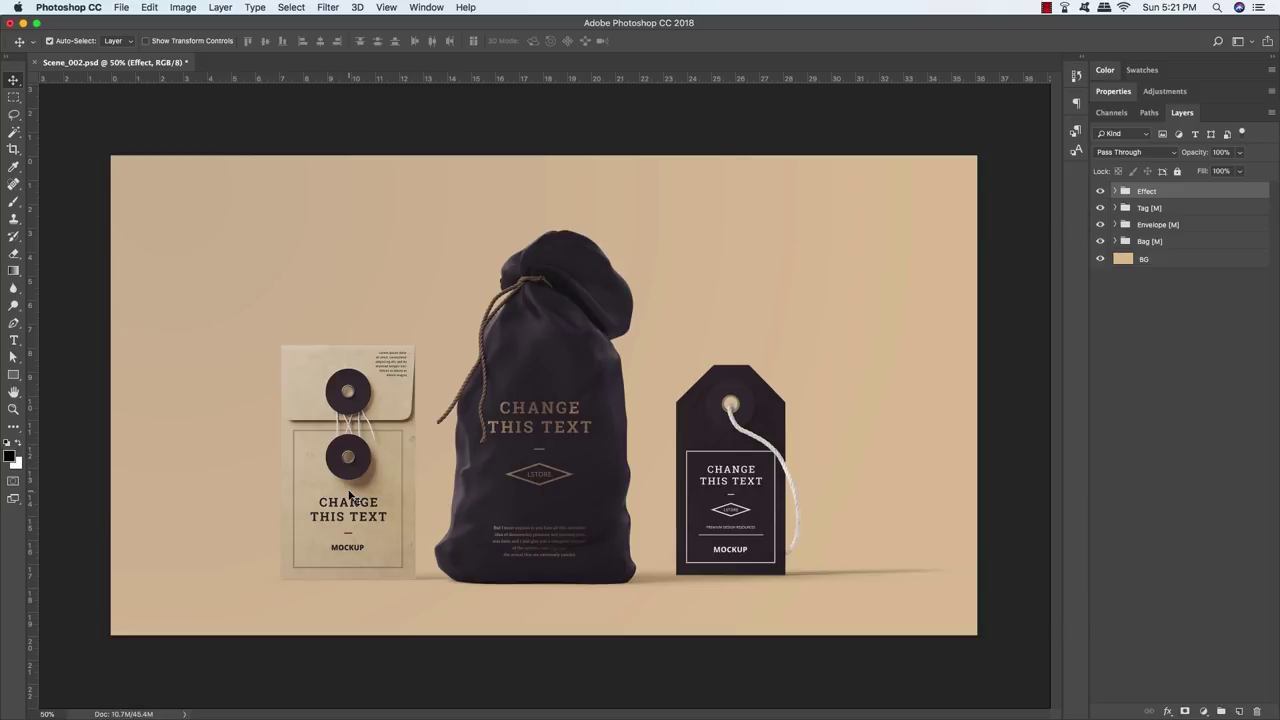
pyautogui.press('alt+shift+super+n')
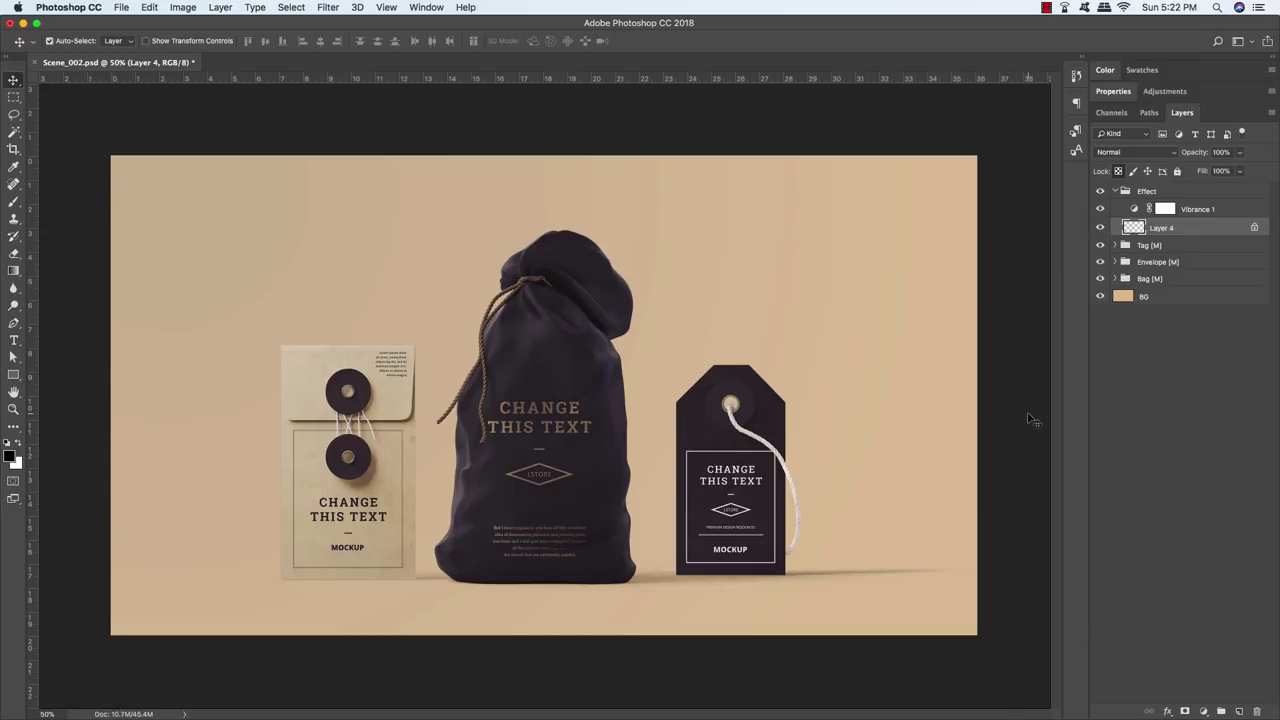
# Step: Open the Tag smart object in the Tag [M] group, and inside it open the Change This [tag] smart object
pyautogui.click(1156, 248)
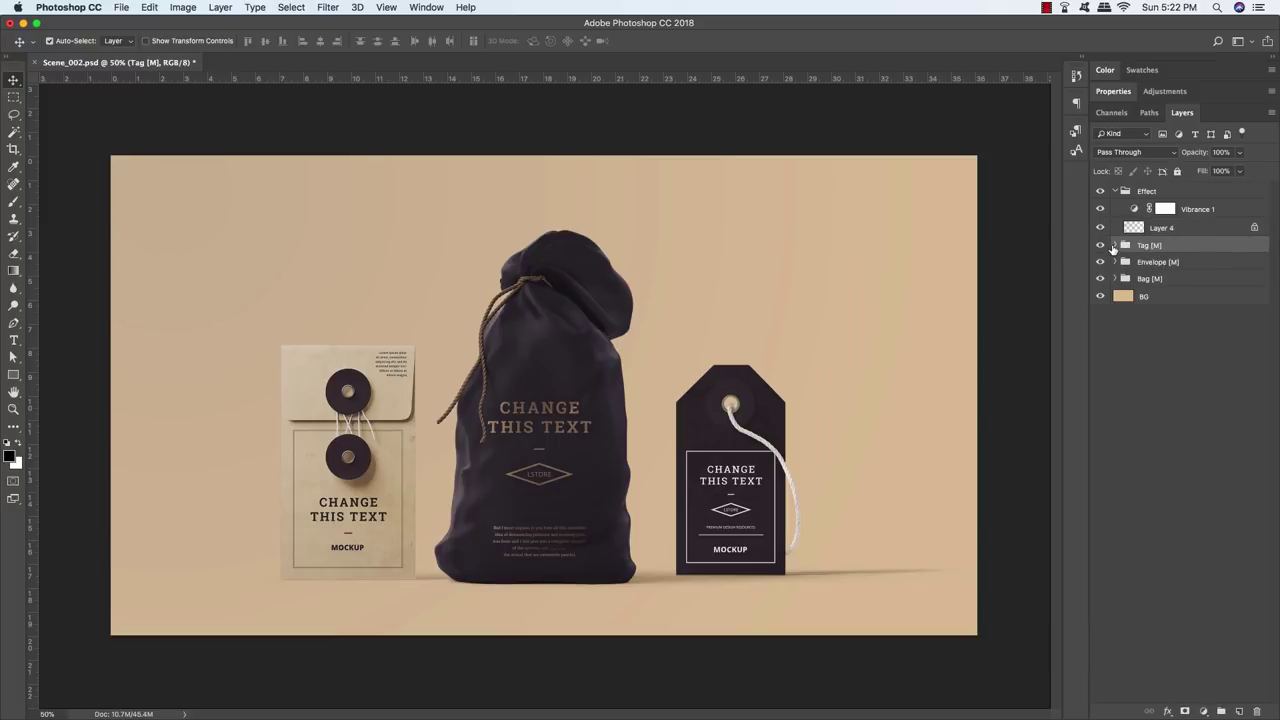
pyautogui.click(1115, 246)
pyautogui.click(1140, 264)
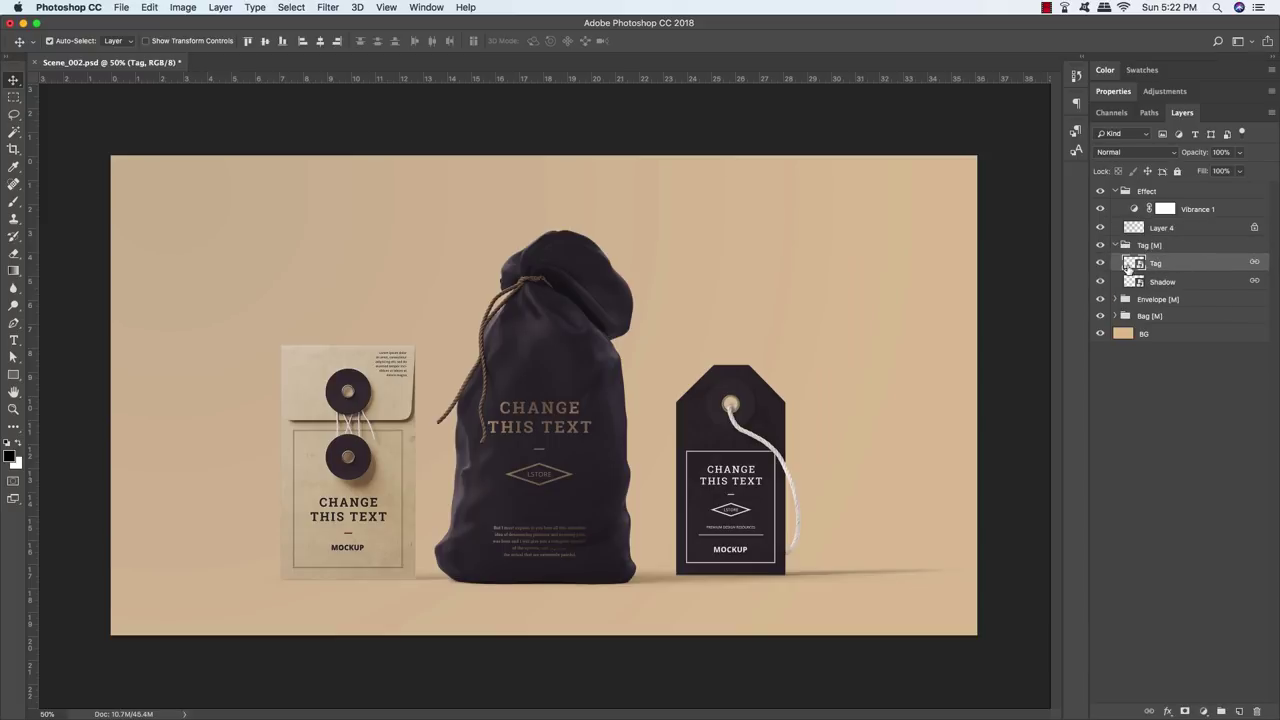
pyautogui.doubleClick(1134, 263)
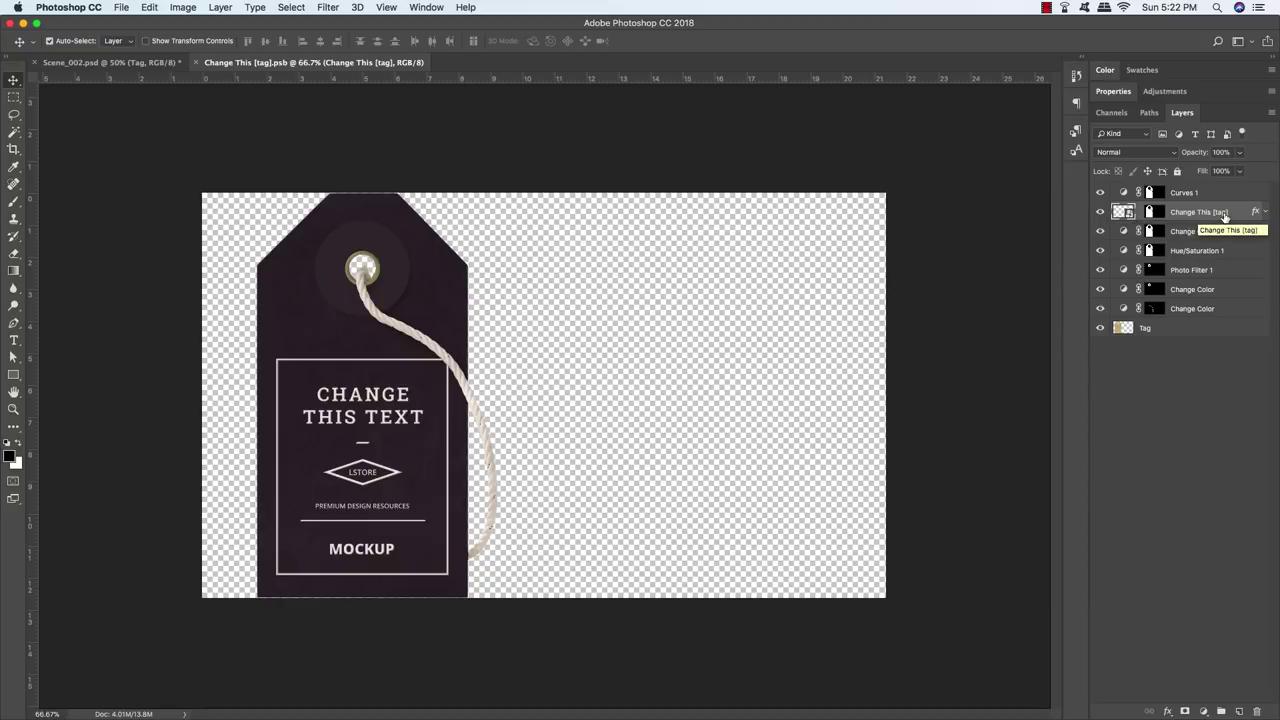
pyautogui.doubleClick(1122, 211)
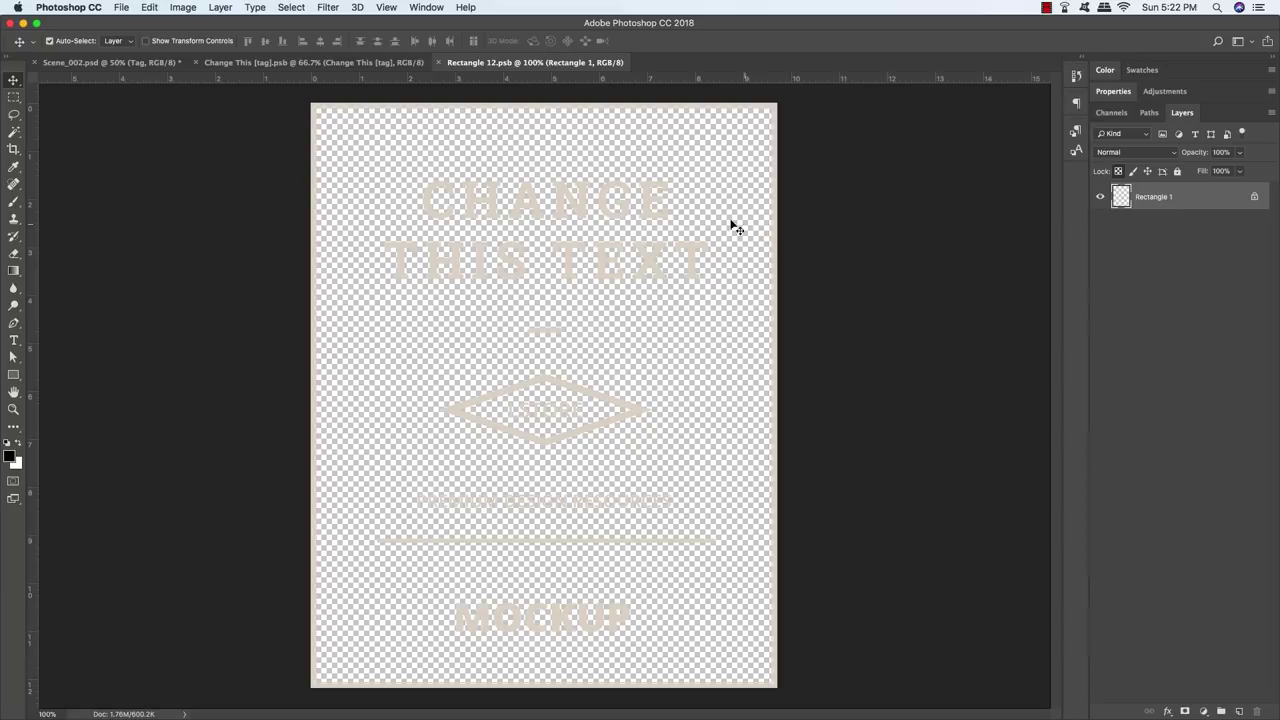
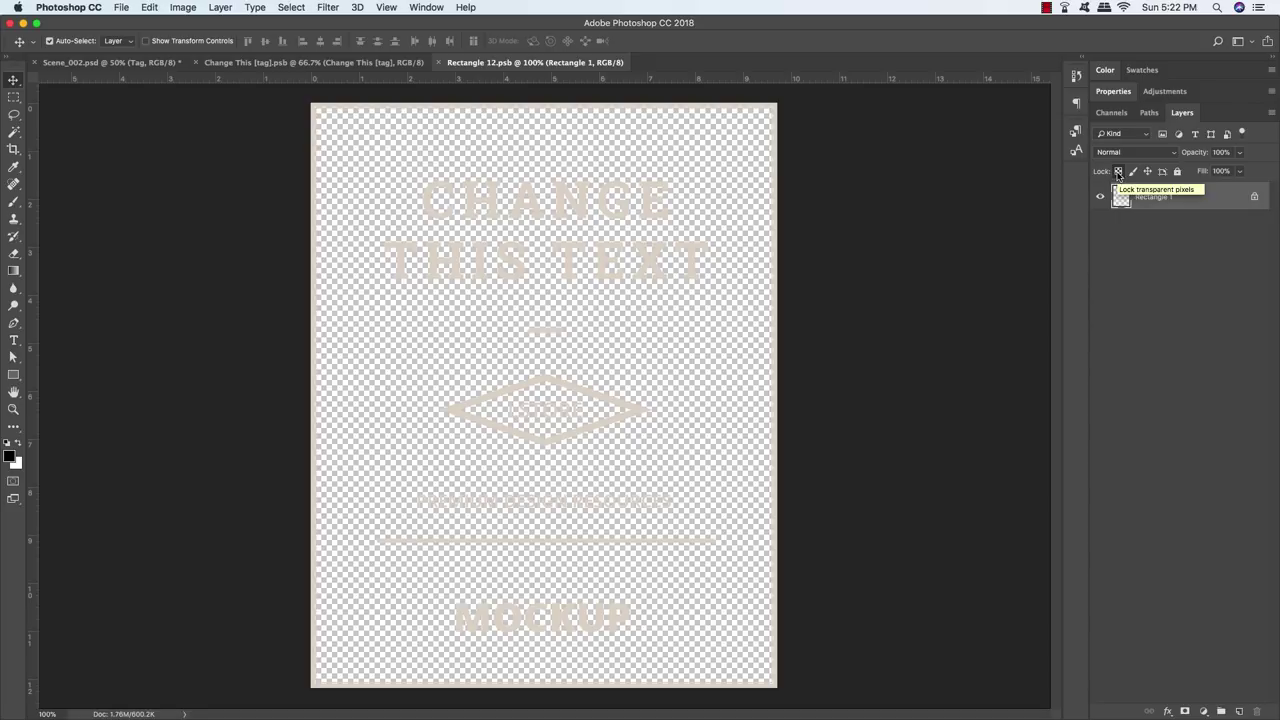
# Step: Unlock the transparent pixels of Rectangle 1 and add a new layer filled with black beneath it
pyautogui.click(1118, 172)
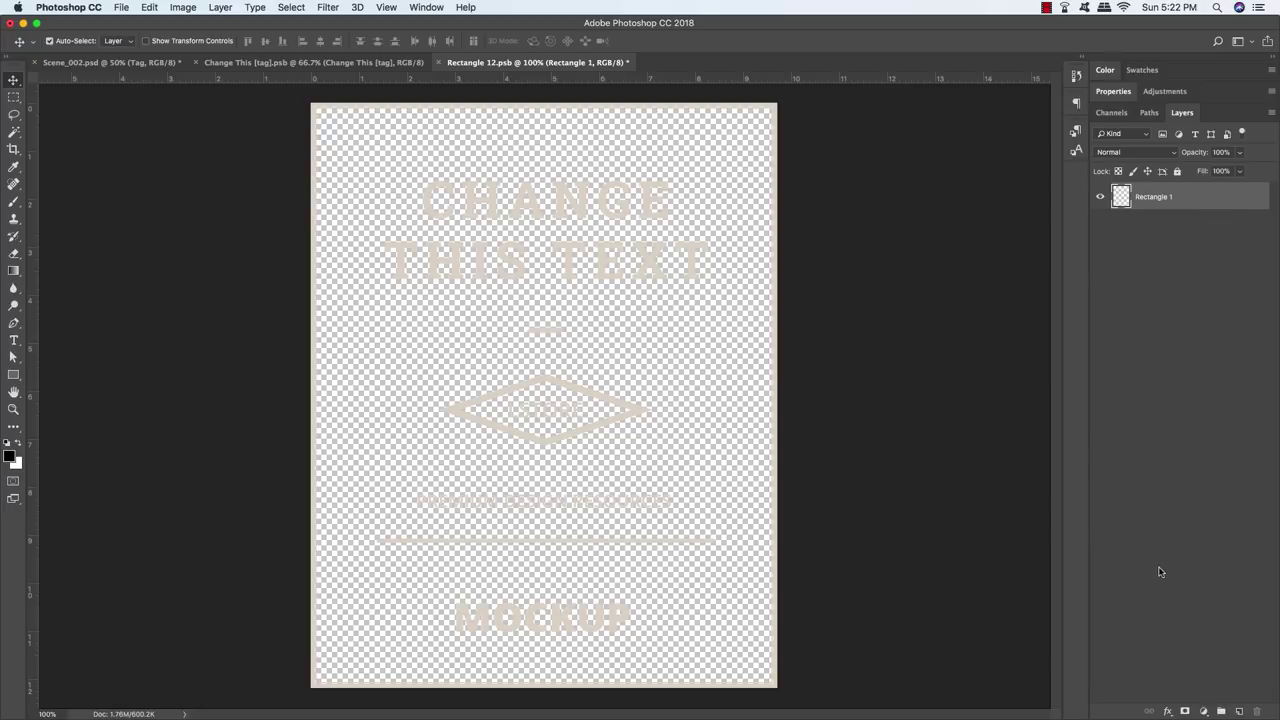
pyautogui.click(1239, 711)
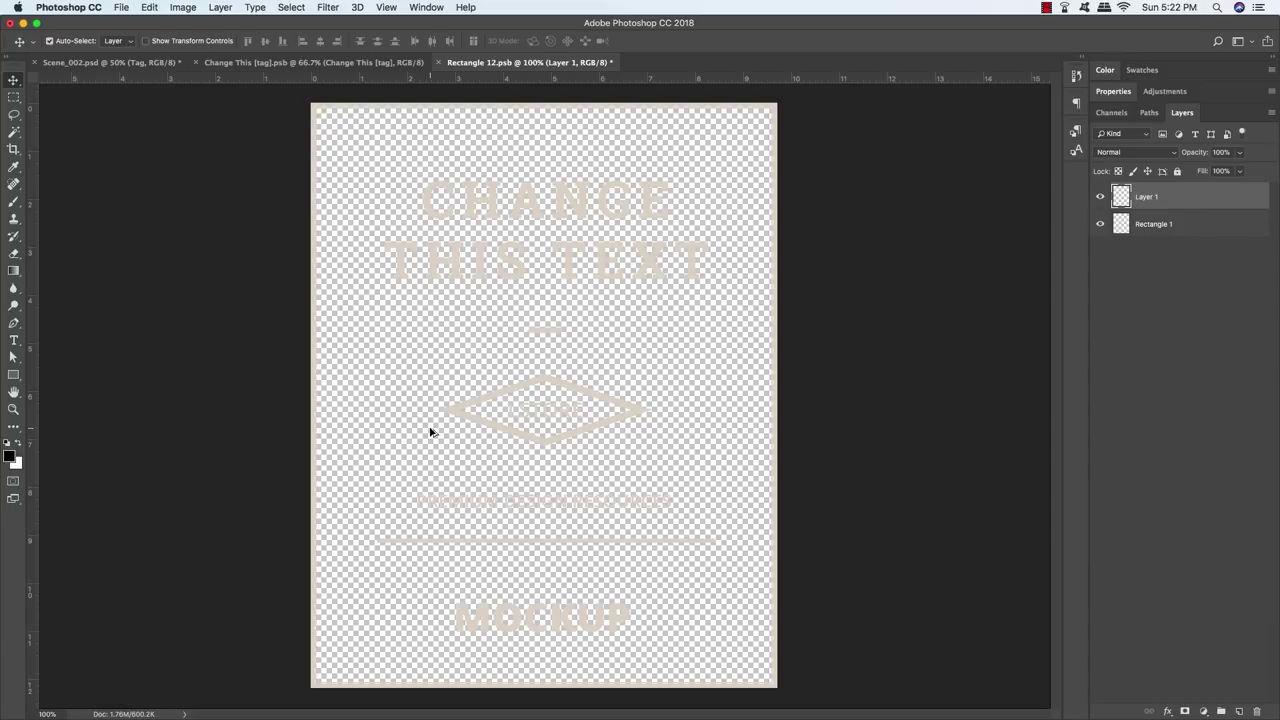
pyautogui.hotkey('alt', 'BackSpace')
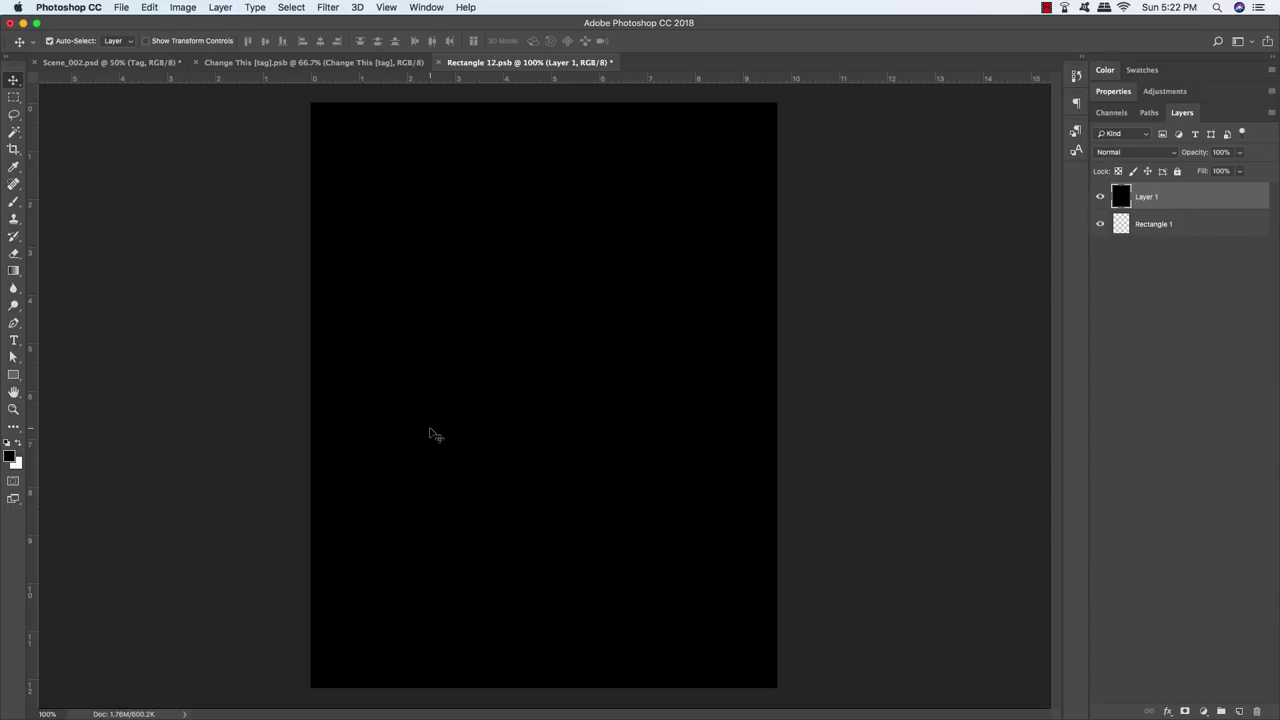
pyautogui.press('super+bracketleft')
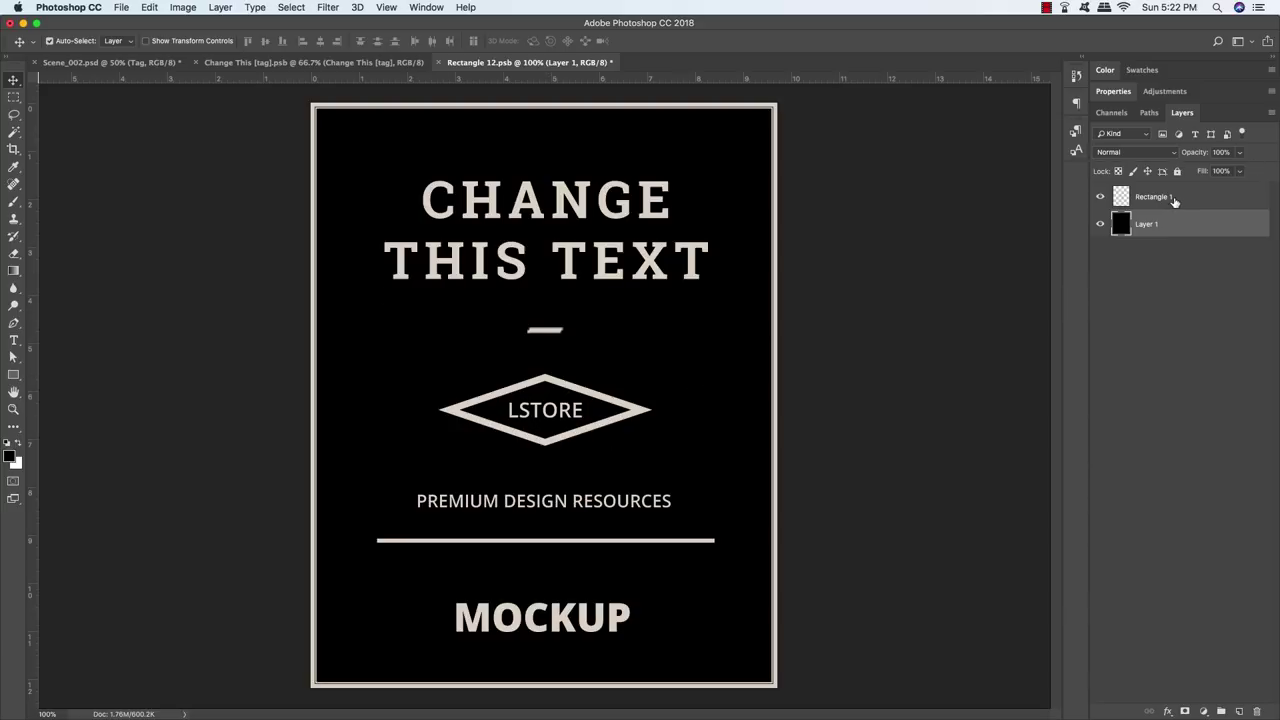
# Step: Erase all placeholder text and shapes inside the frame on the Rectangle 1 layer, keeping only the border, and deselect
pyautogui.click(1223, 203)
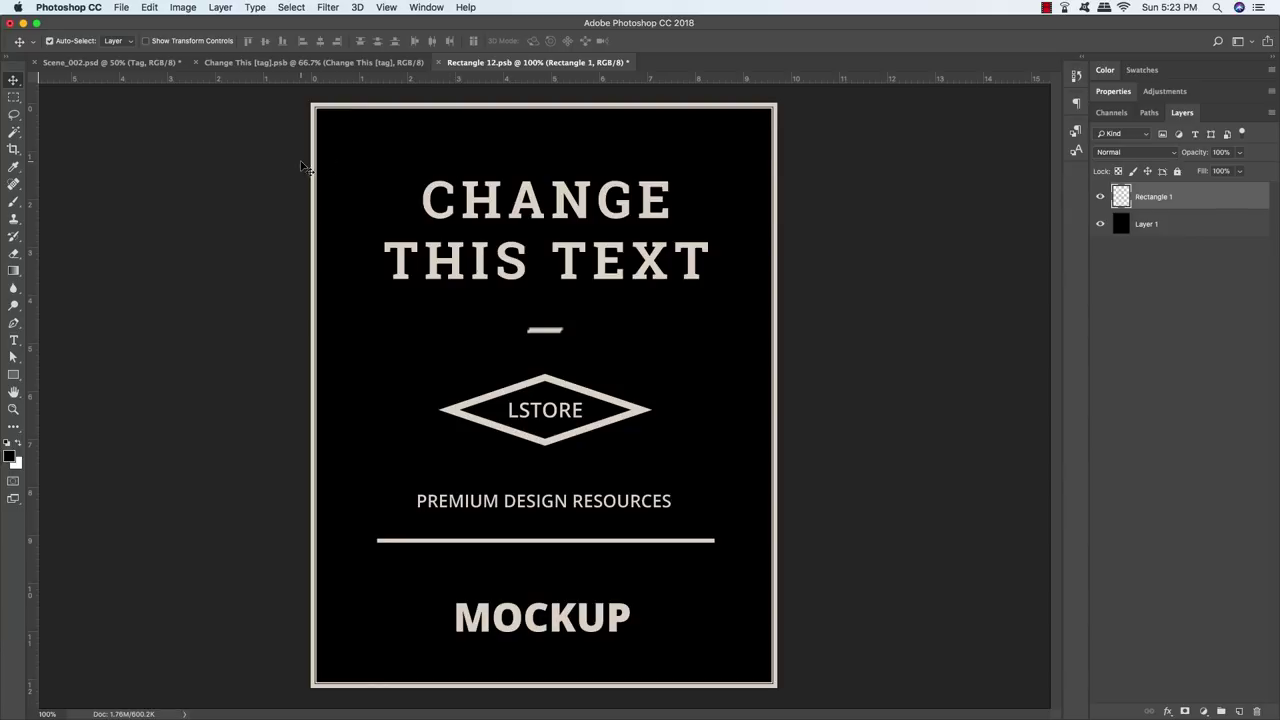
pyautogui.press('m')
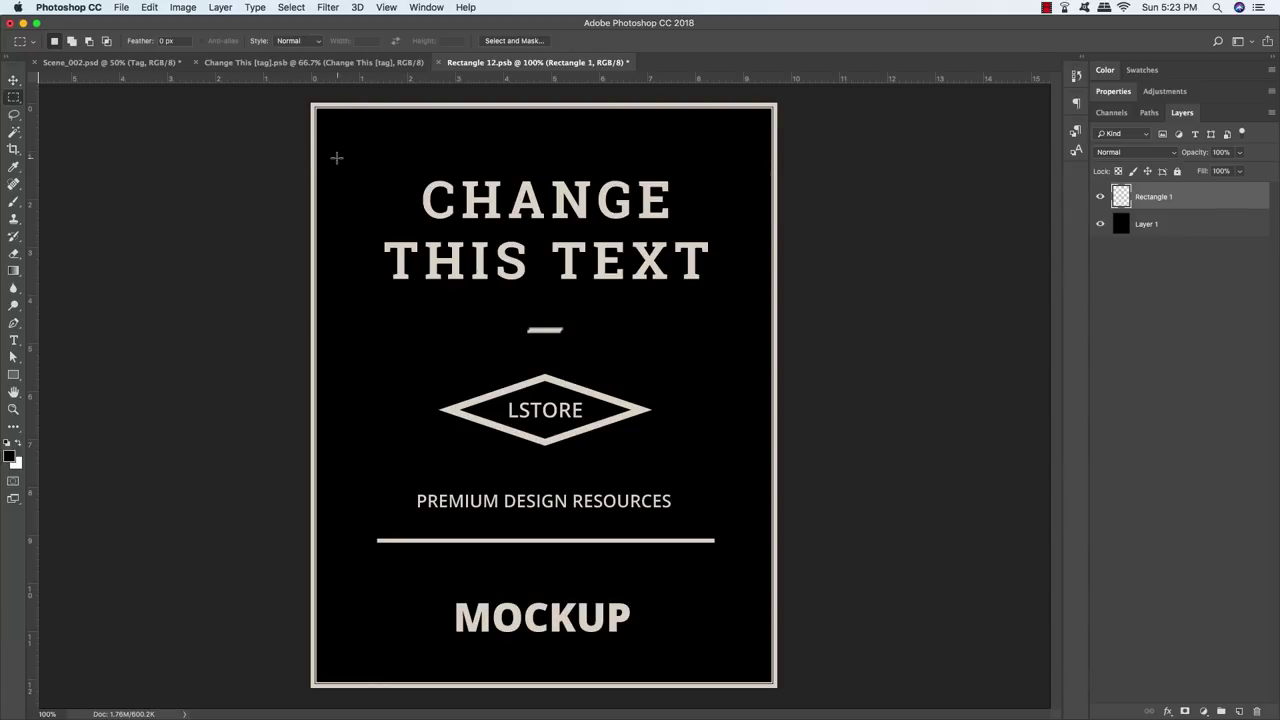
pyautogui.moveTo(326, 126); pyautogui.dragTo(742, 656)
pyautogui.press('Delete')
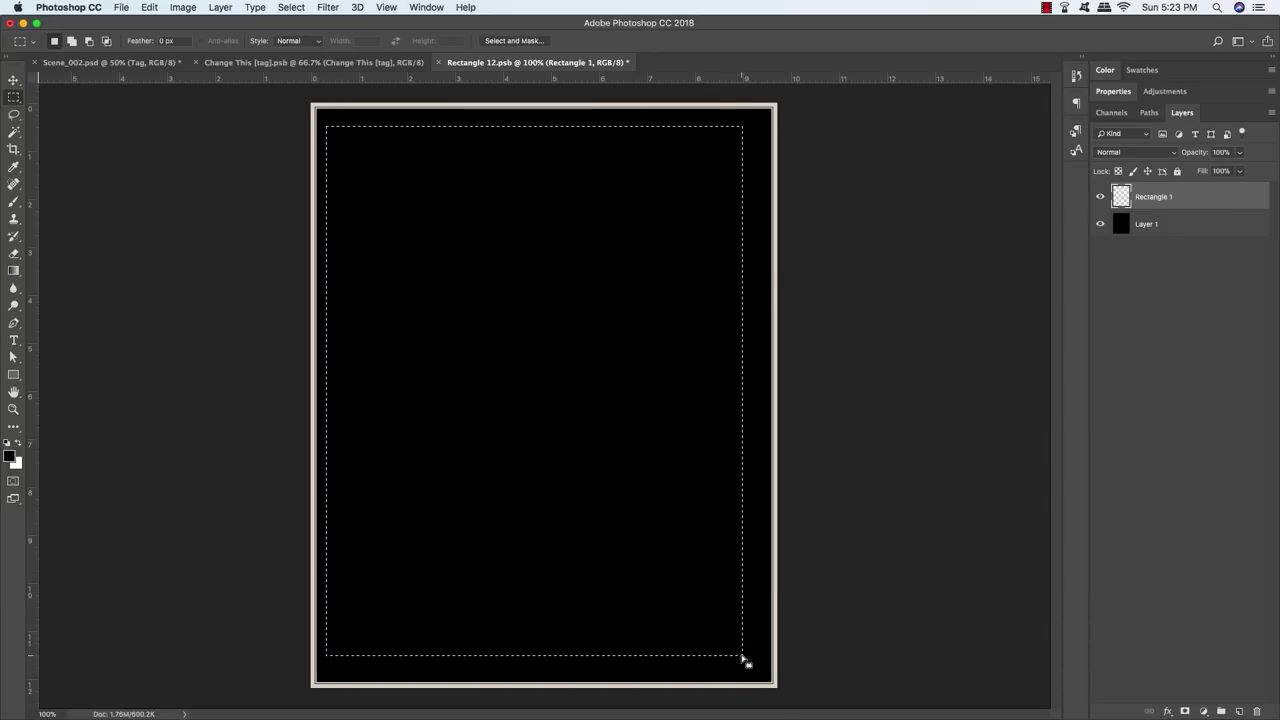
pyautogui.press('v')
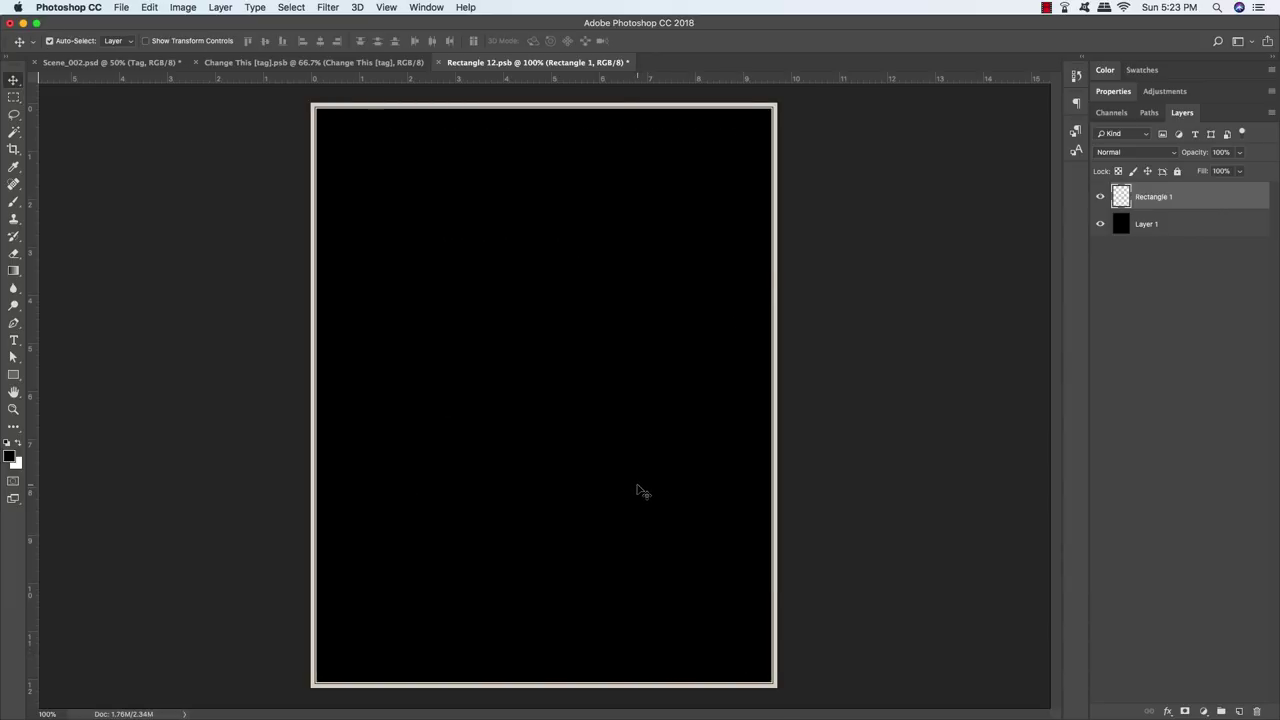
pyautogui.hotkey('ctrl', 'd')
# Step: Switch to Illustrator and copy the whole Roast House coffee shop logo
pyautogui.press('super+Tab')
pyautogui.press('super+Tab')
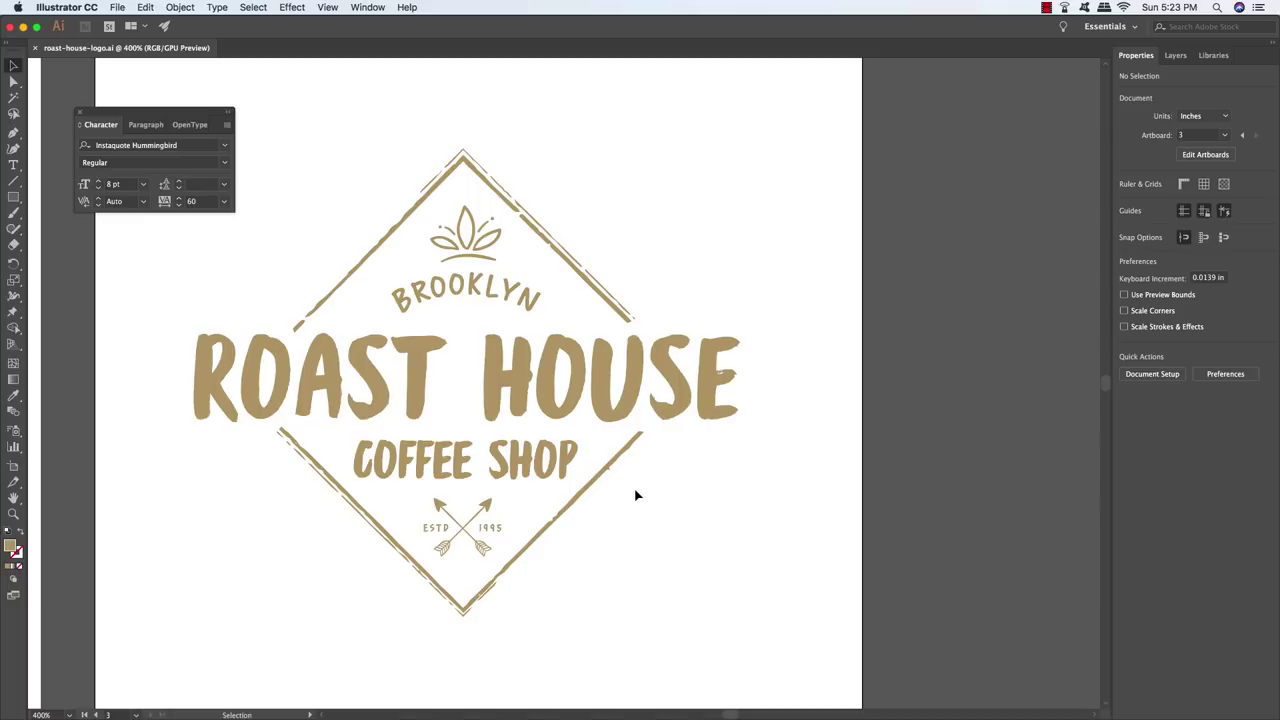
pyautogui.moveTo(812, 101); pyautogui.dragTo(152, 652)
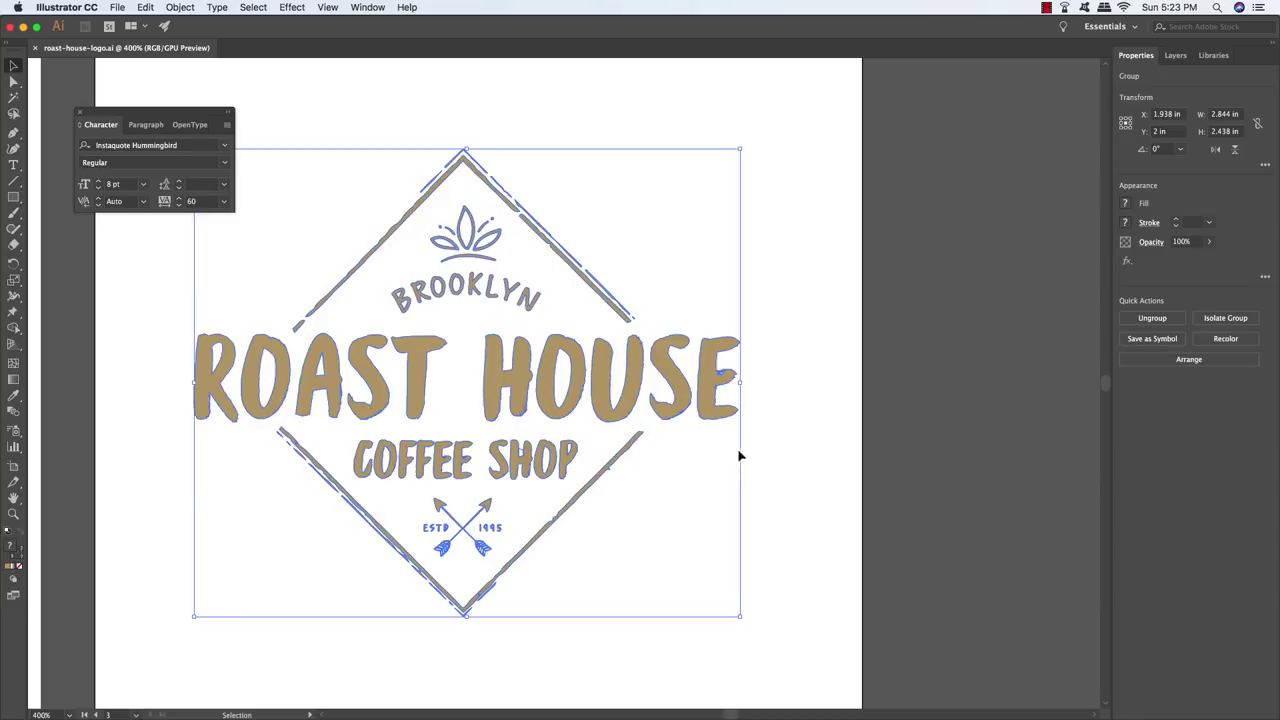
# Step: Back in Photoshop, paste the logo as a smart object and scale it to about 260% in the centre of the frame
pyautogui.press('super+Tab')
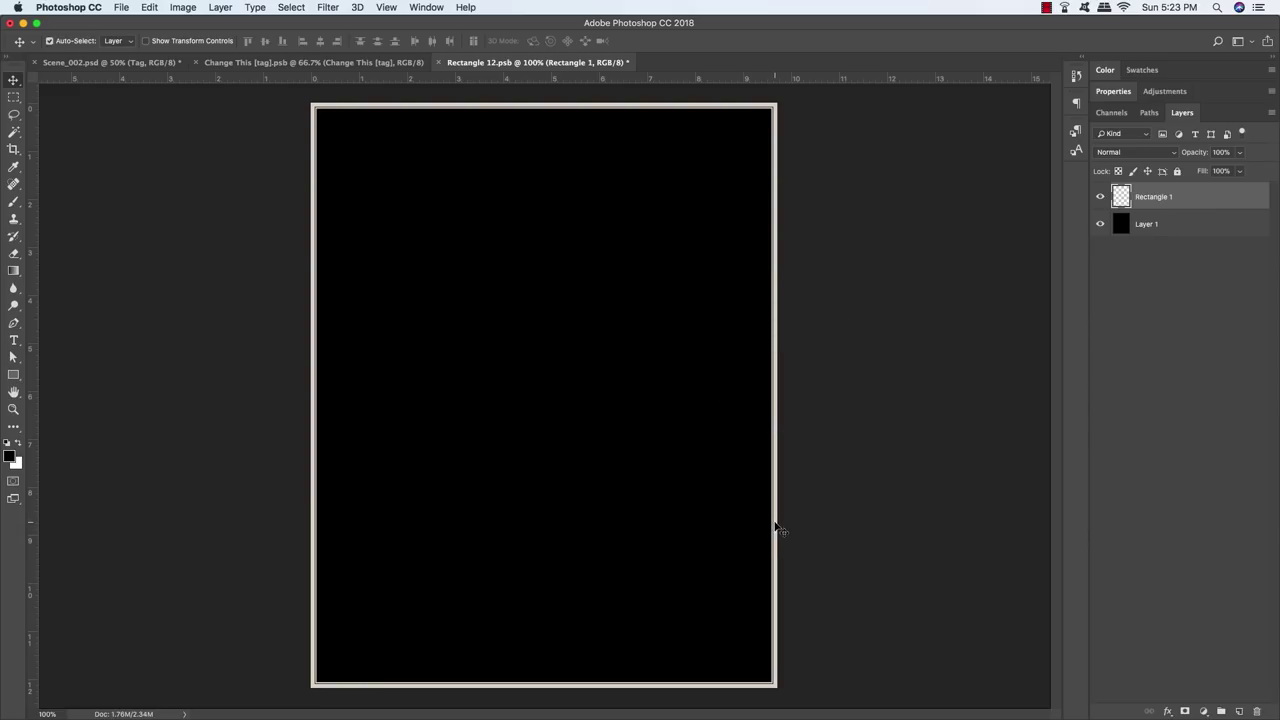
pyautogui.press('super+v')
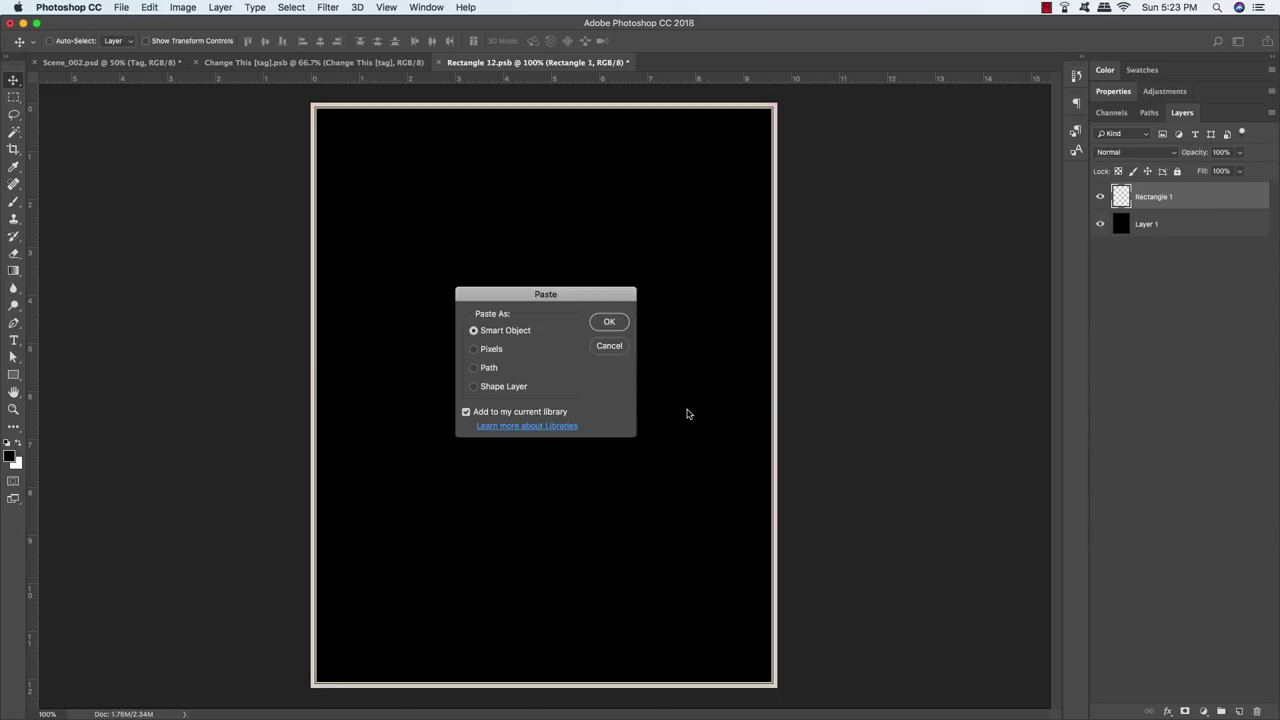
pyautogui.moveTo(552, 295); pyautogui.dragTo(552, 255)
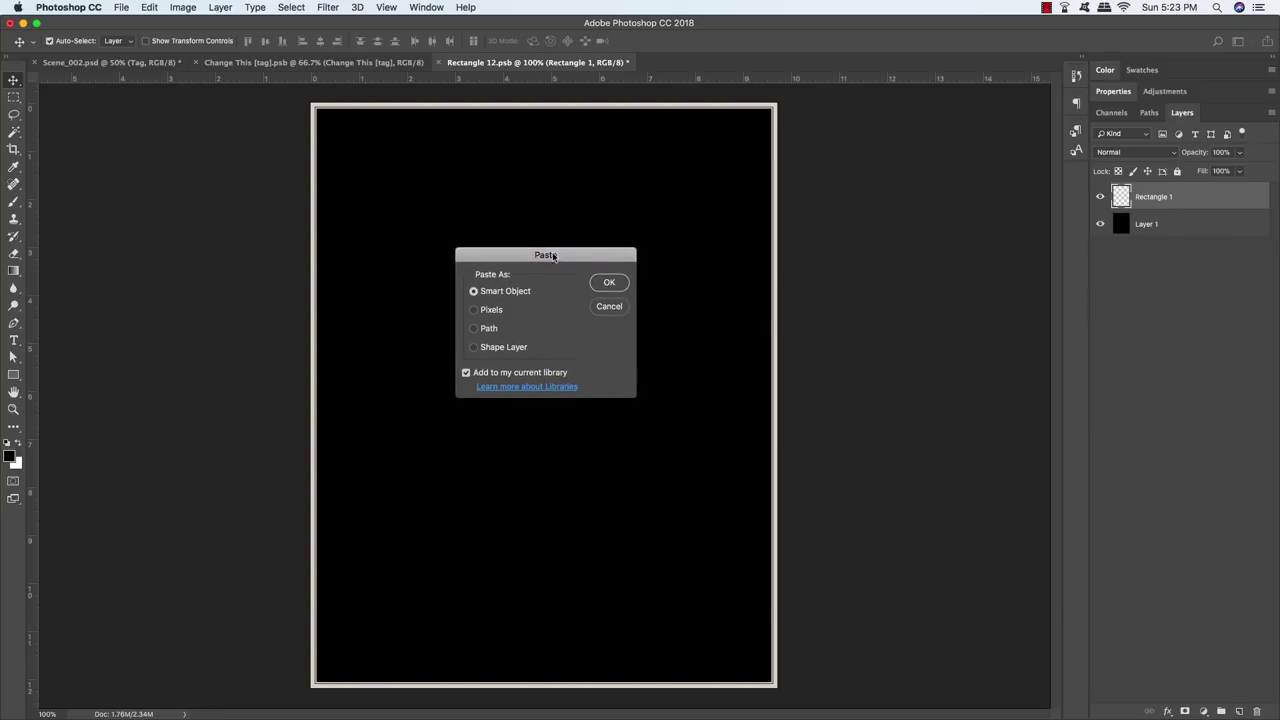
pyautogui.click(609, 284)
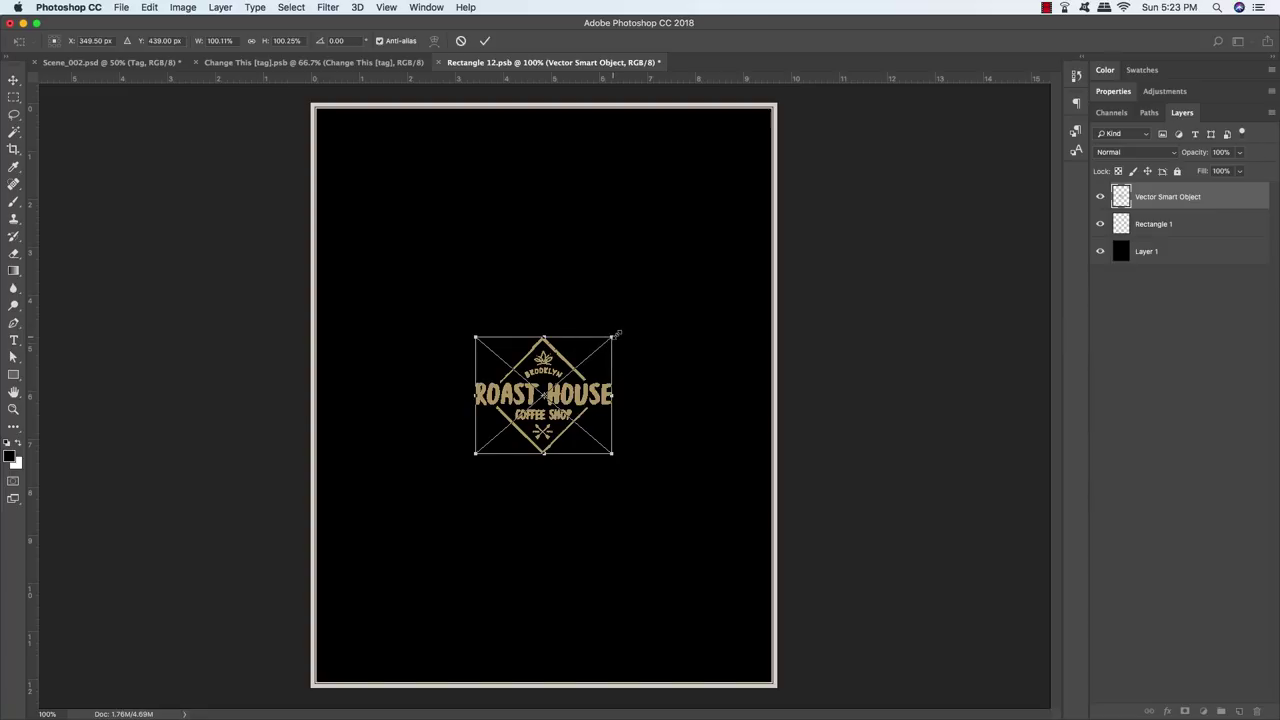
pyautogui.moveTo(617, 333); pyautogui.dragTo(726, 246)
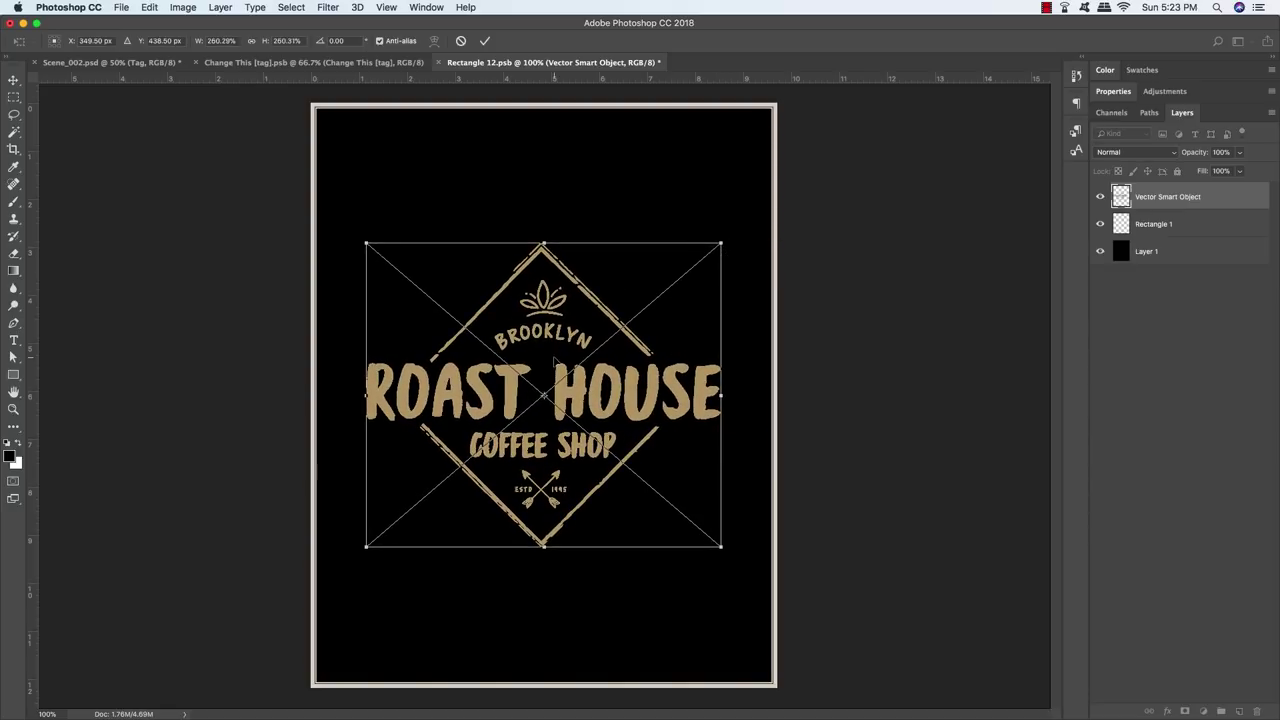
pyautogui.press('Return')
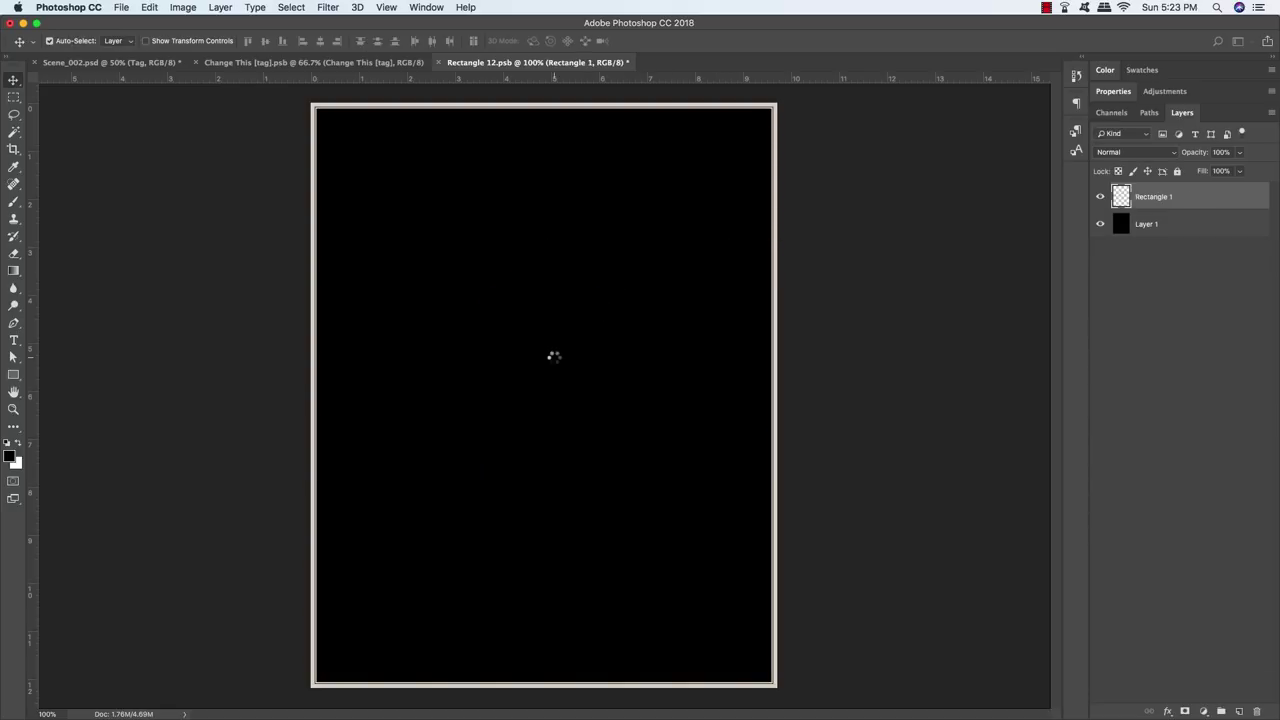
# Step: Add a Color Overlay in the logo's gold (#ba9f6e) to the Rectangle 1 border layer and collapse its effects list
pyautogui.click(1257, 225)
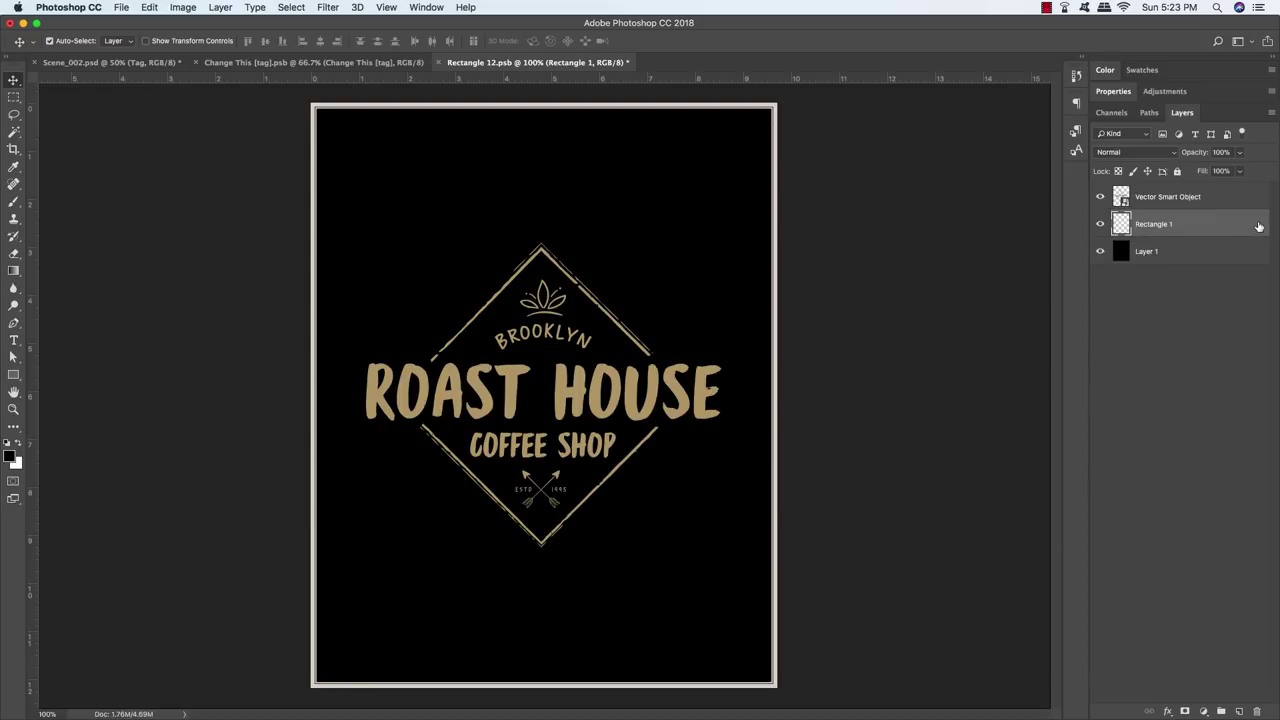
pyautogui.moveTo(1258, 226); pyautogui.dragTo(1254, 223)
pyautogui.doubleClick(1257, 225)
pyautogui.moveTo(667, 247); pyautogui.dragTo(838, 190)
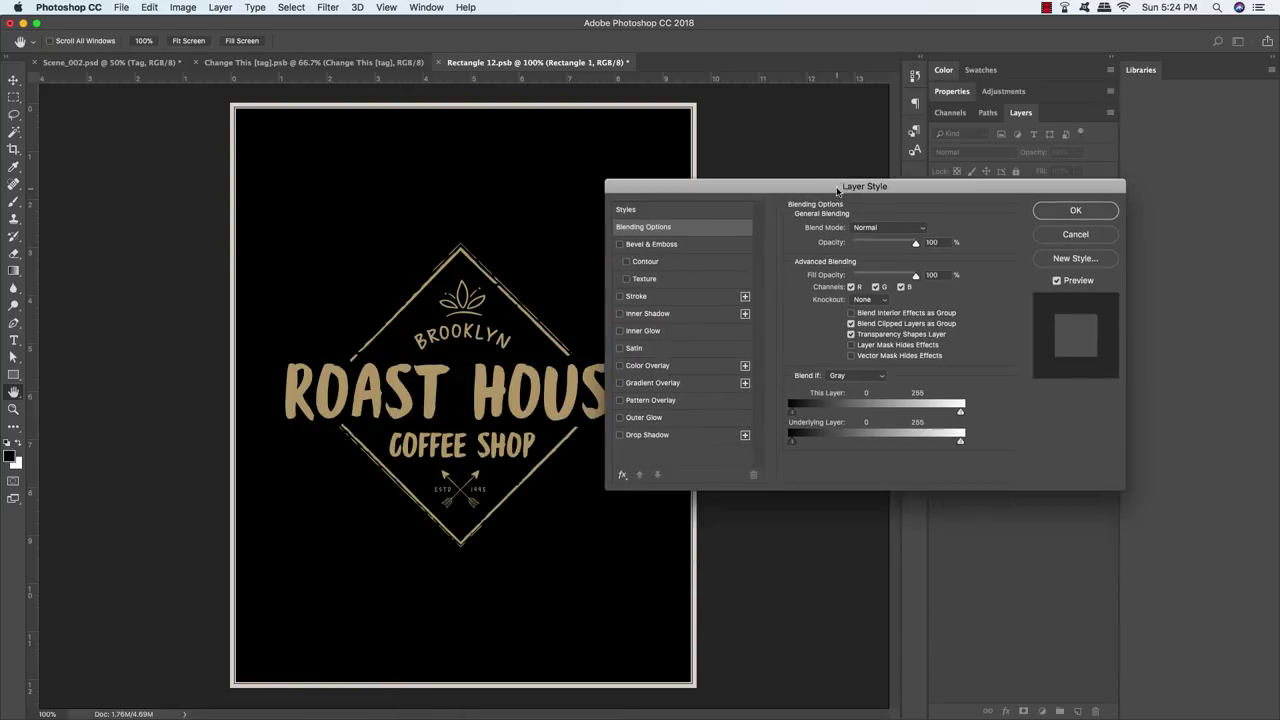
pyautogui.click(657, 368)
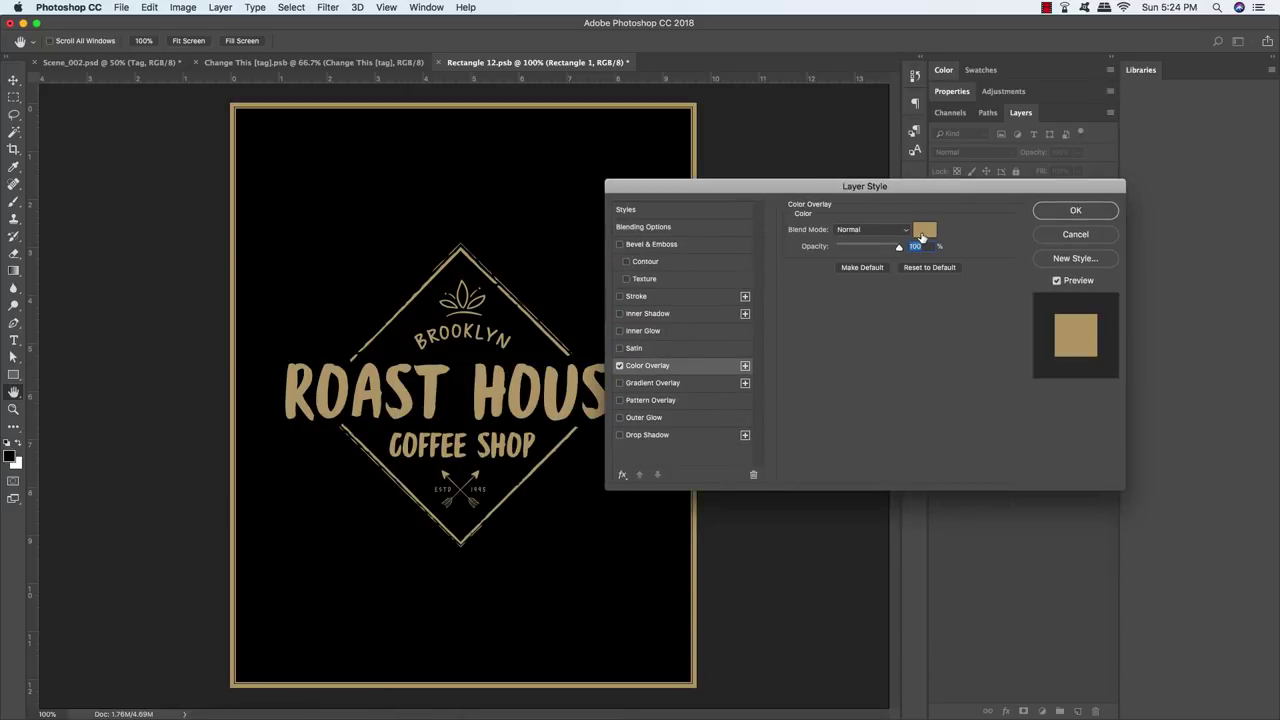
pyautogui.click(923, 232)
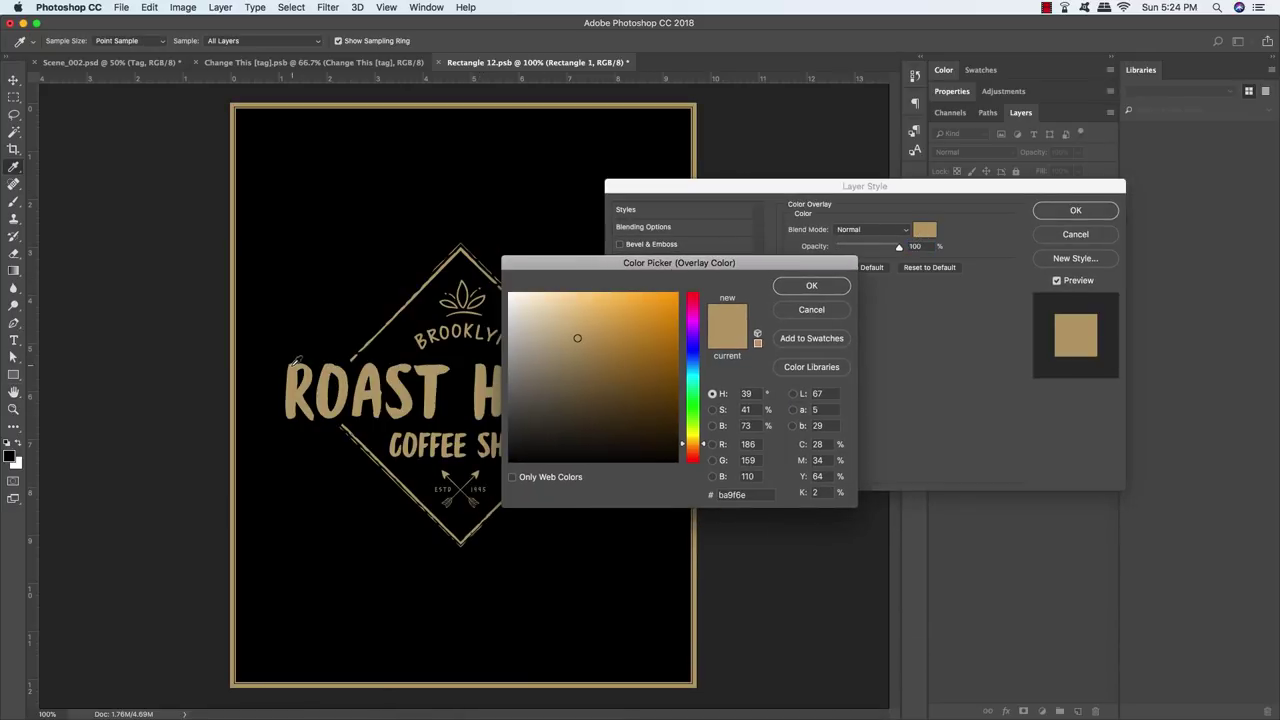
pyautogui.click(822, 289)
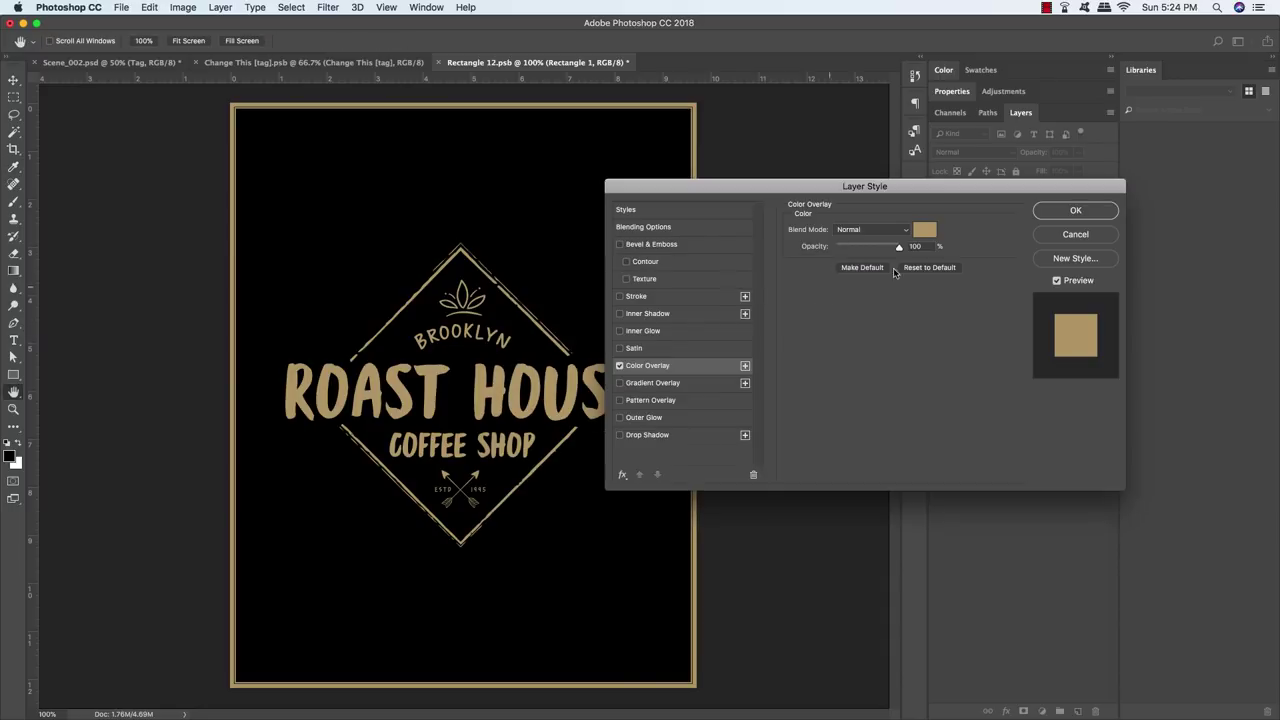
pyautogui.click(1074, 211)
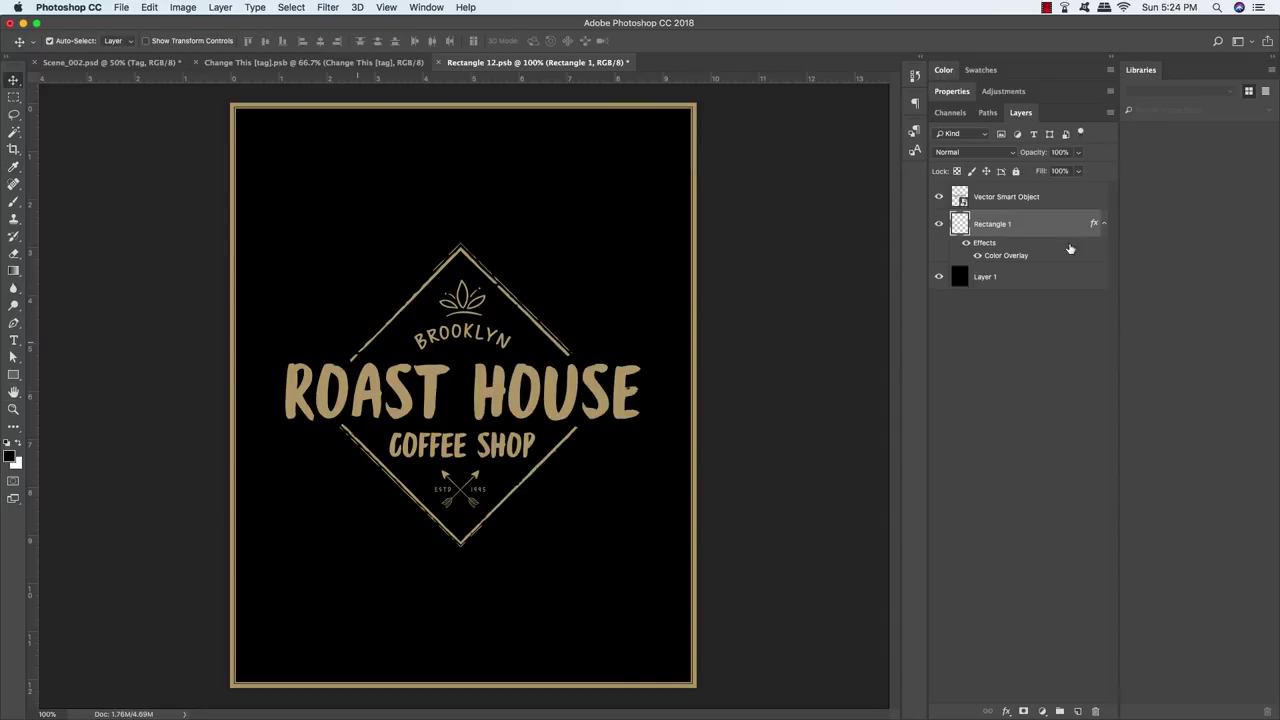
pyautogui.click(1103, 223)
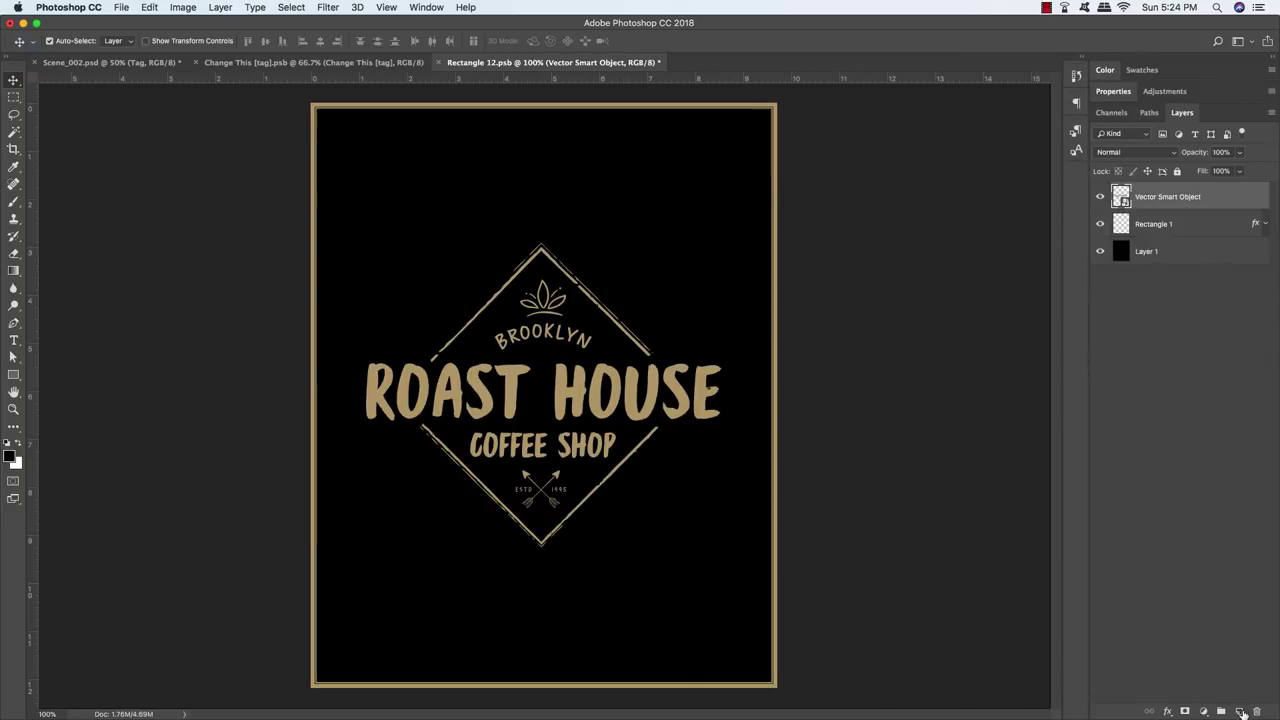
# Step: Add a new text layer reading "100% ORGANIC ARABICA BEANS" above the logo on the tag
pyautogui.press('super+shift+alt+n')
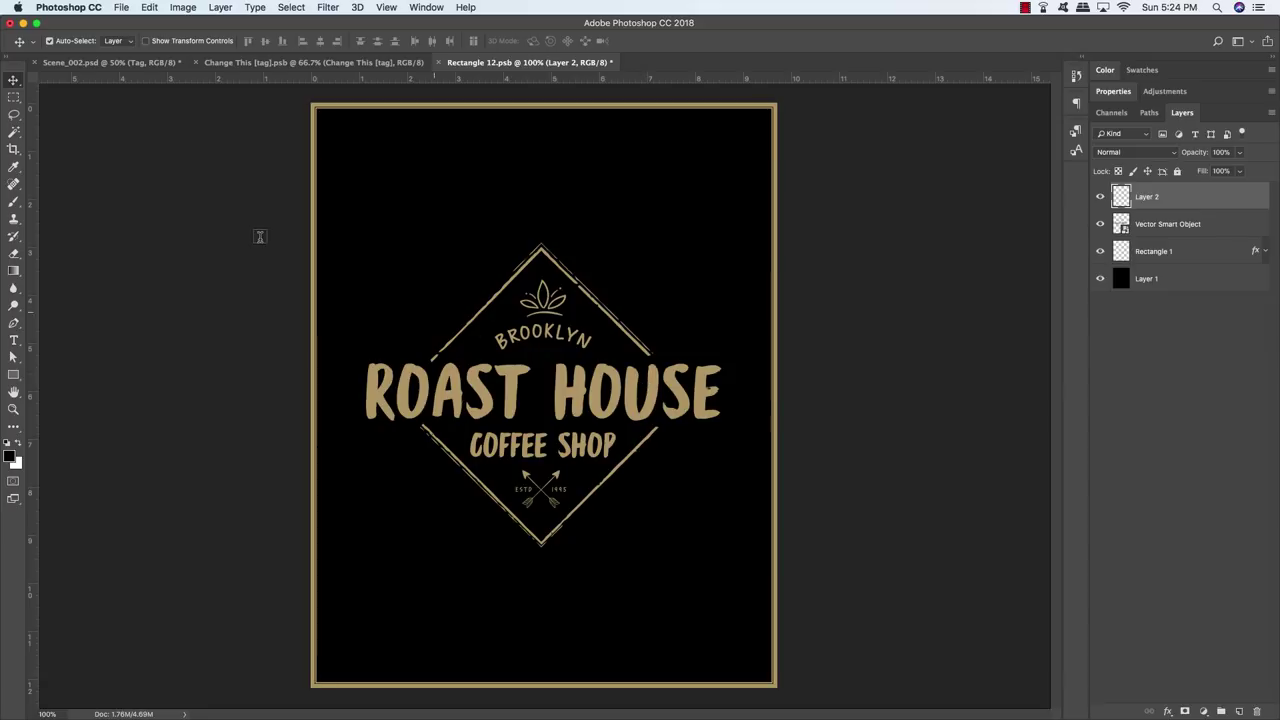
pyautogui.press('t')
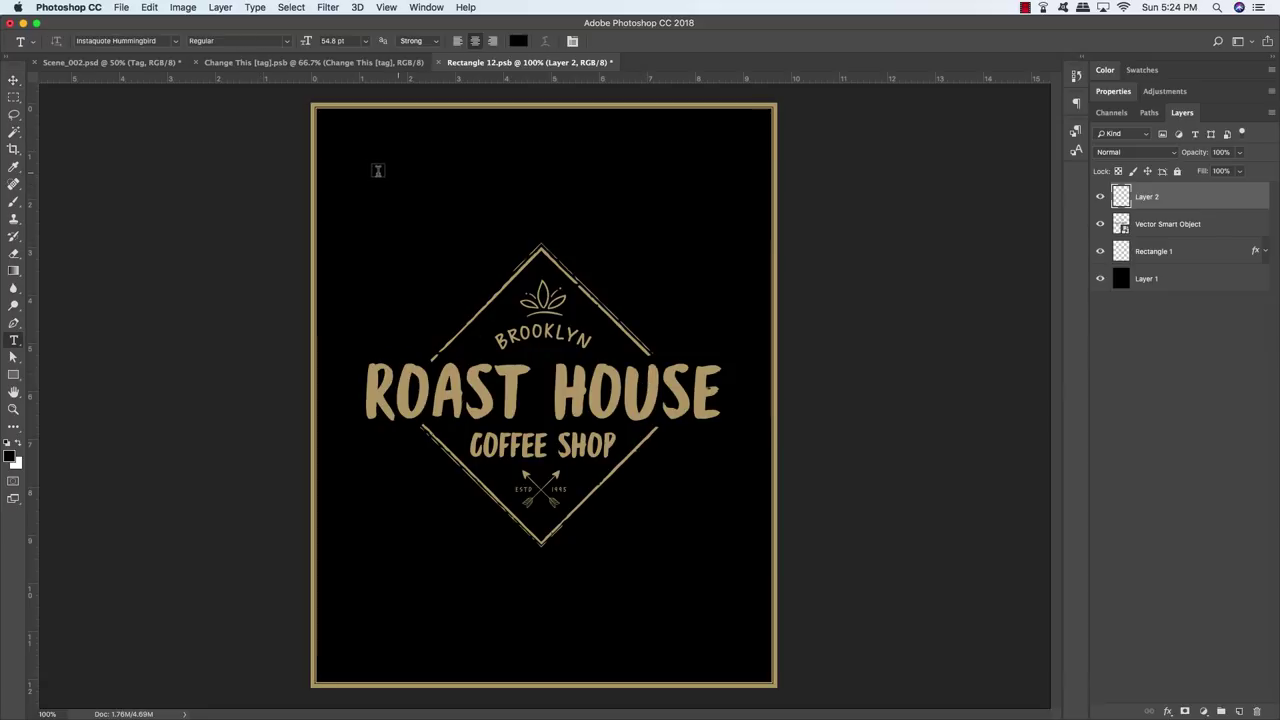
pyautogui.click(529, 251)
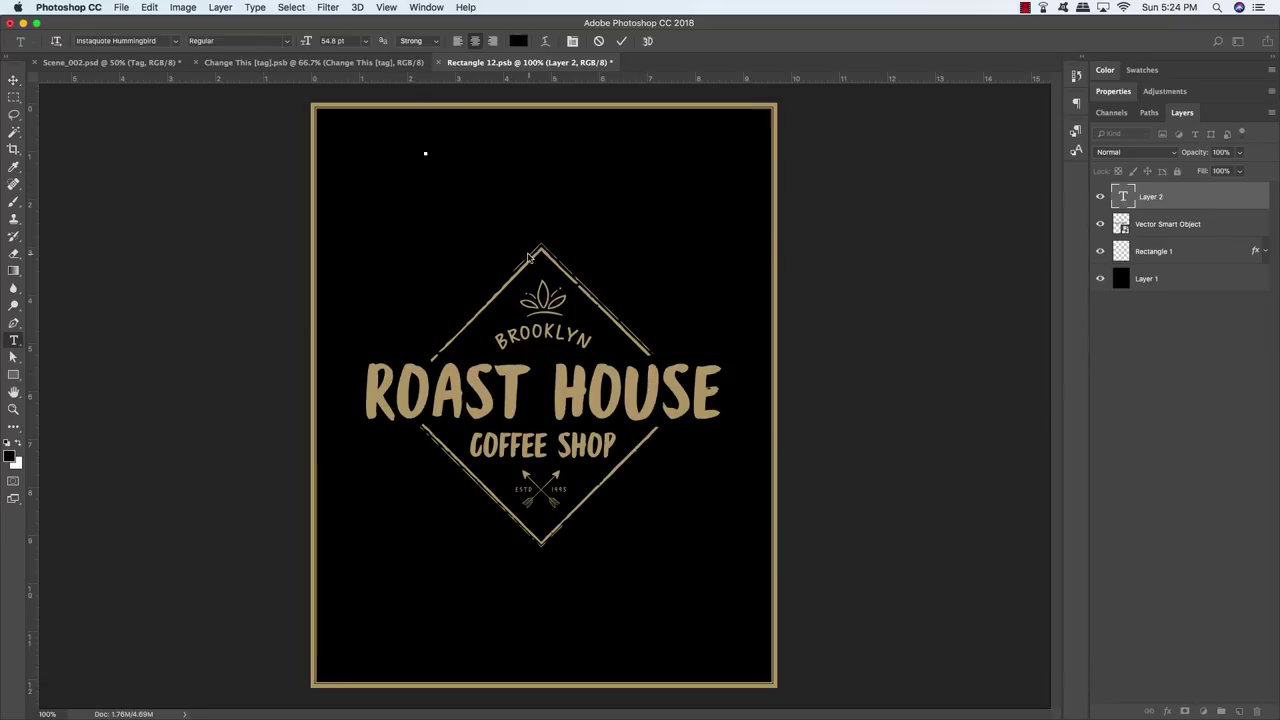
pyautogui.write('Artisan')
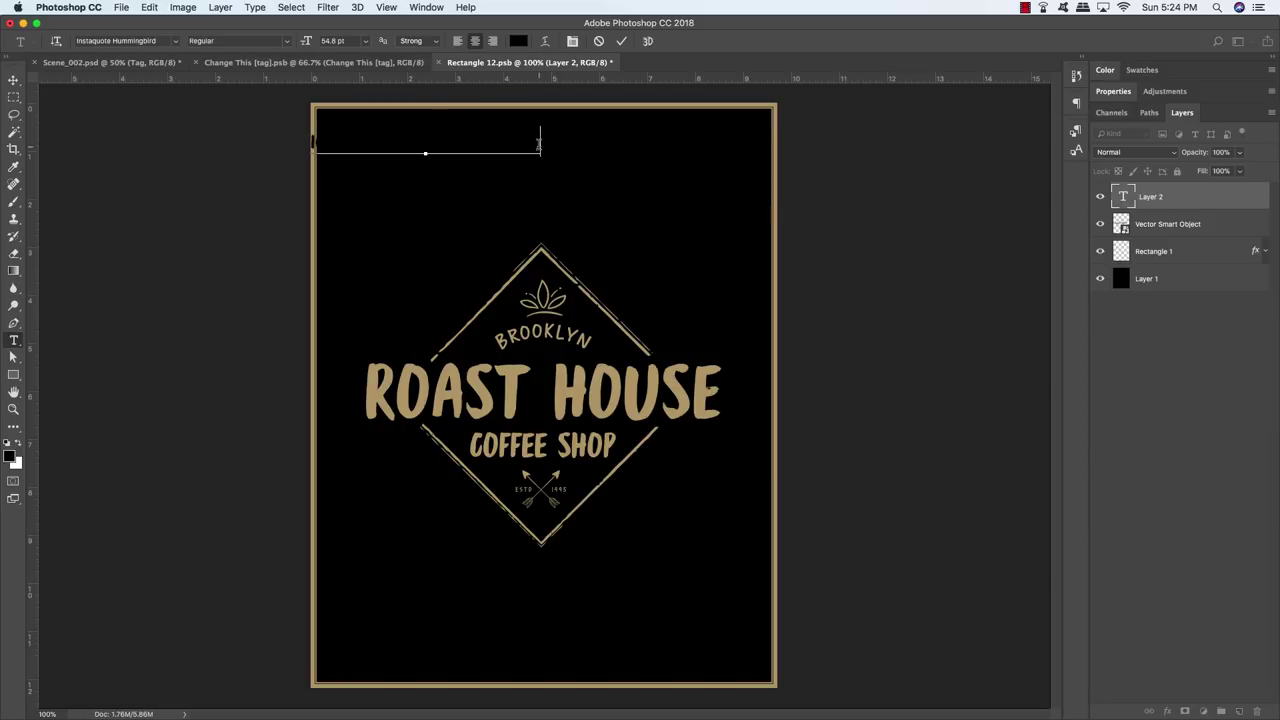
# Step: Colour the tagline text with the logo's gold (#b89f6e) and move it to the upper centre of the frame
pyautogui.moveTo(541, 142); pyautogui.dragTo(280, 143)
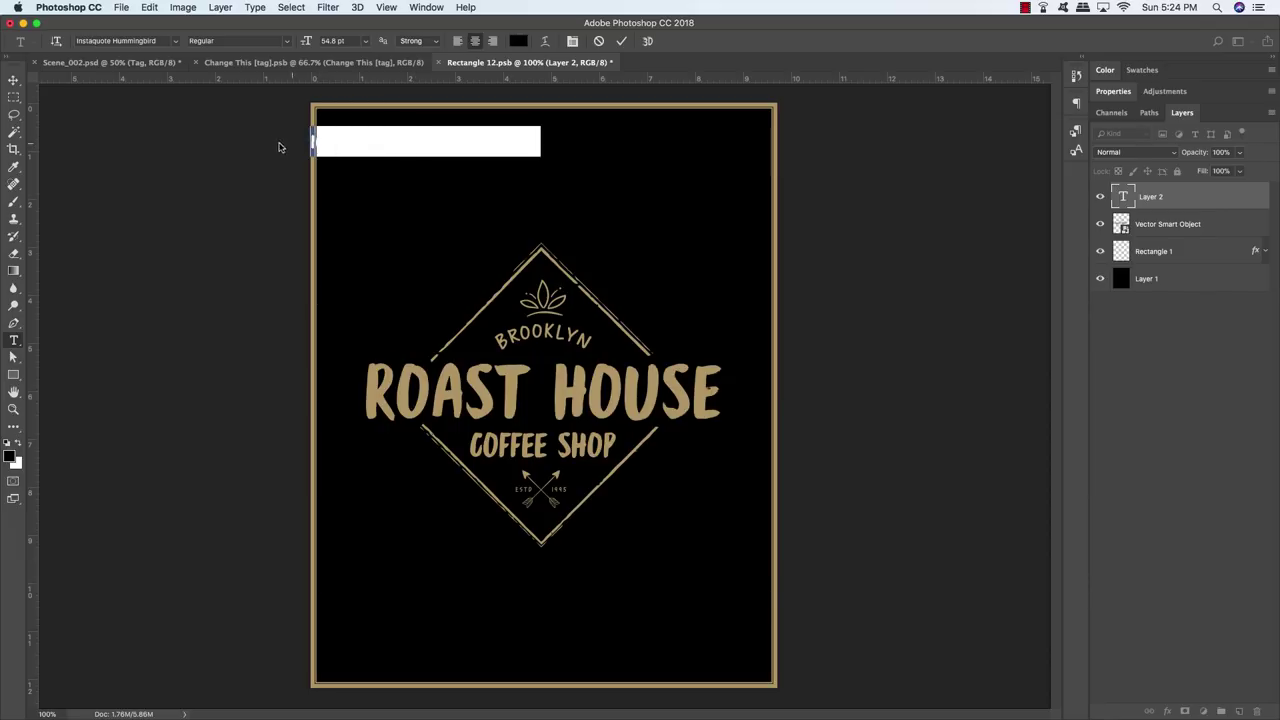
pyautogui.click(518, 42)
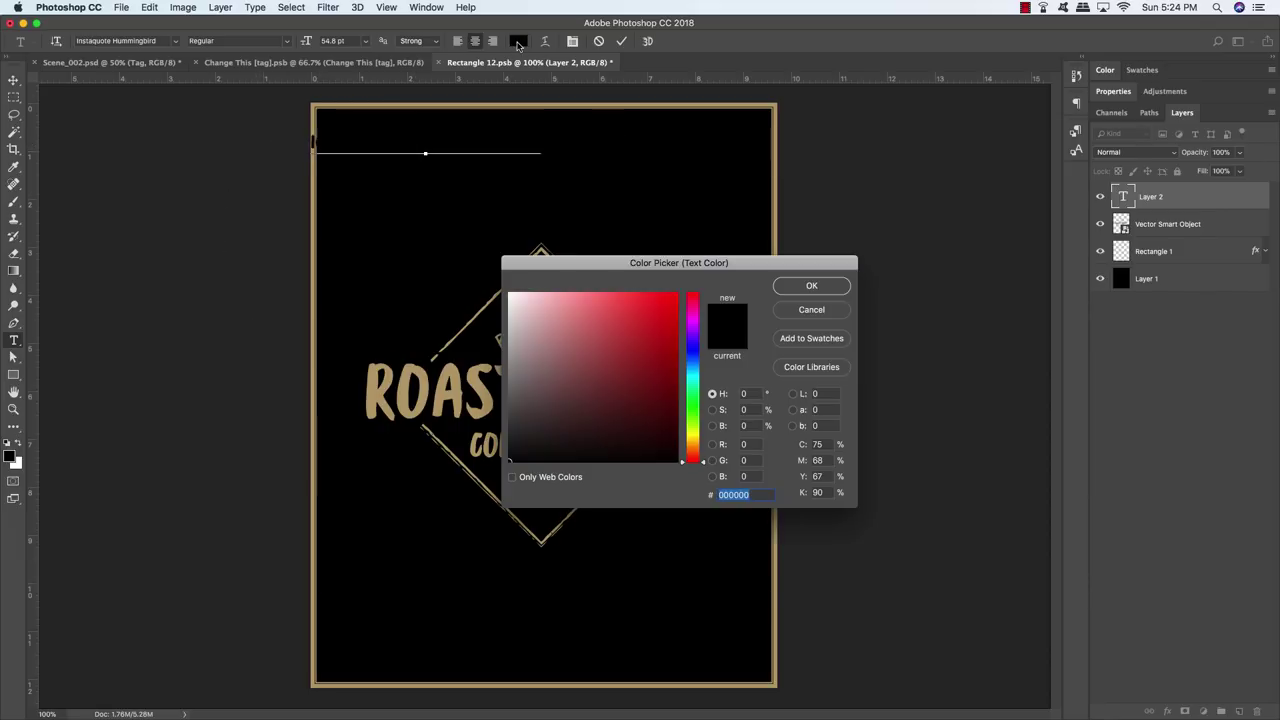
pyautogui.click(372, 372)
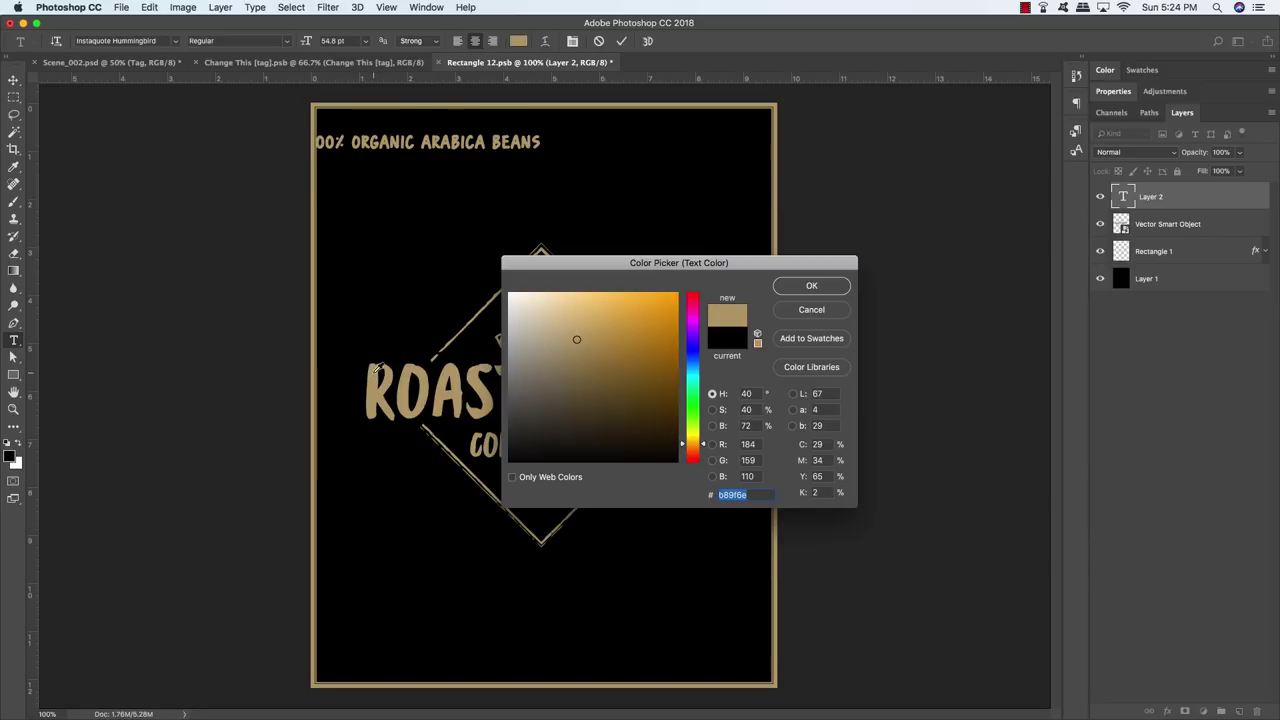
pyautogui.click(810, 286)
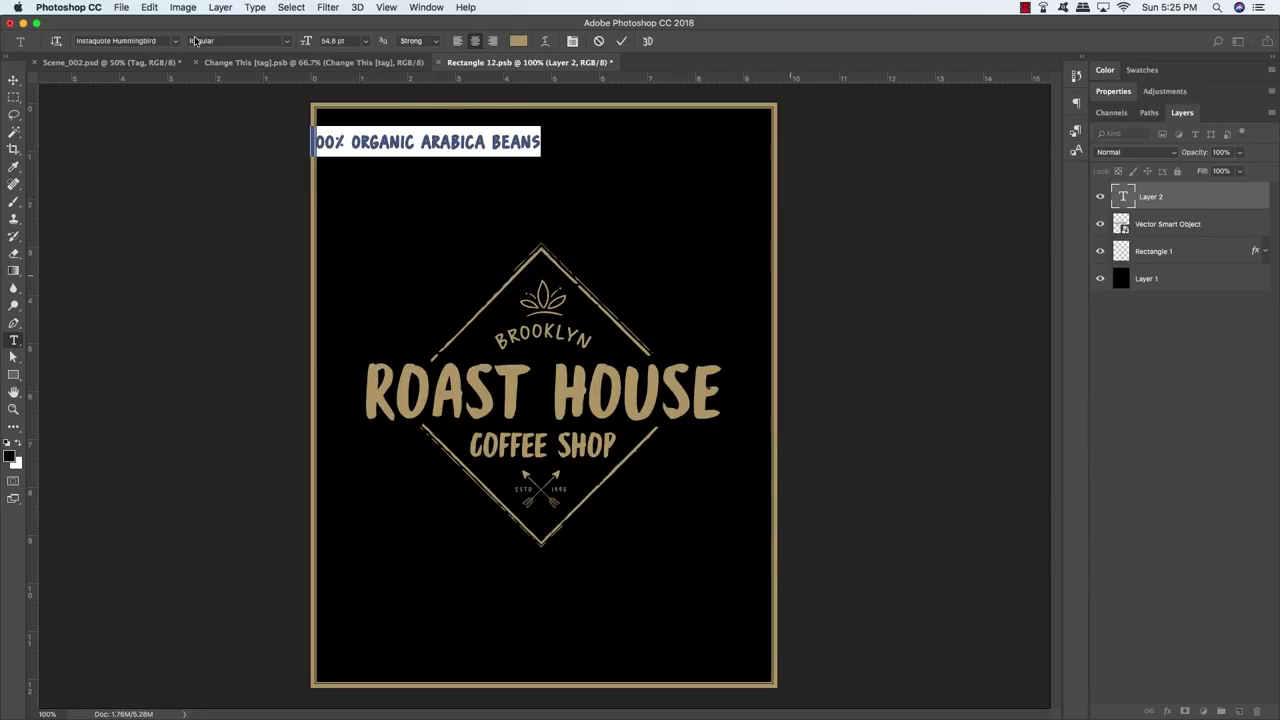
pyautogui.click(13, 80)
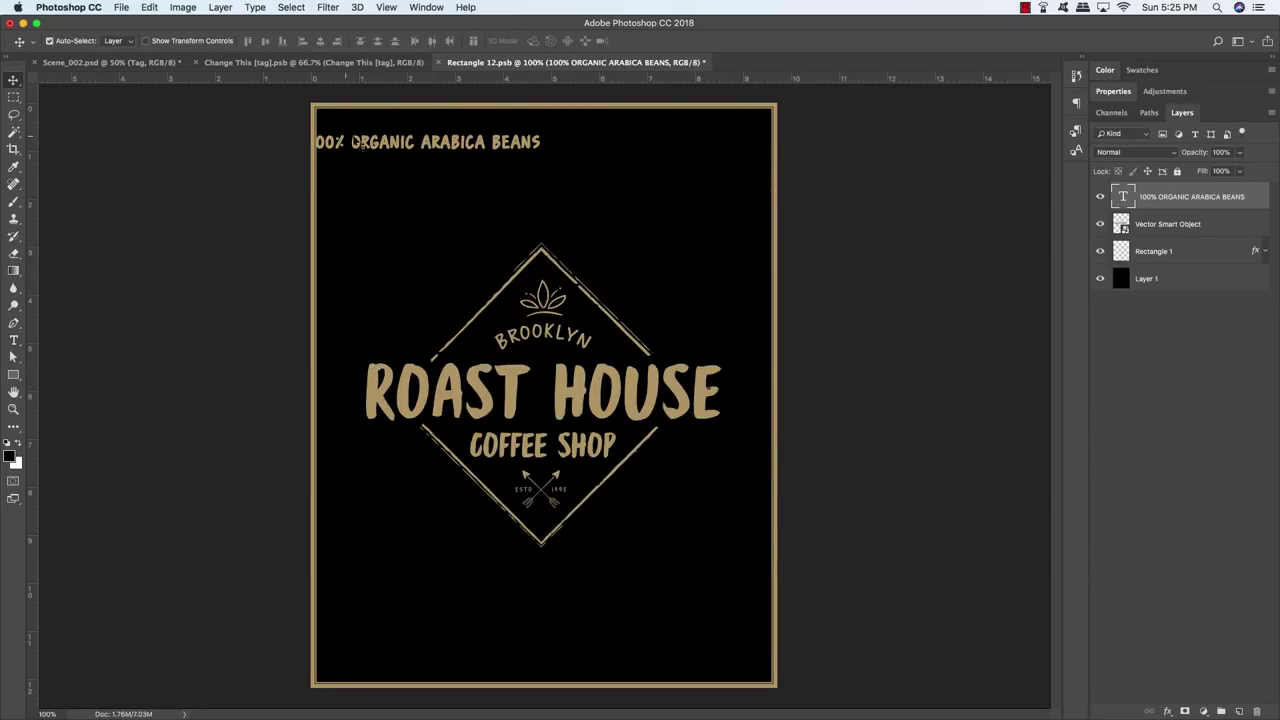
pyautogui.moveTo(361, 143); pyautogui.dragTo(482, 151)
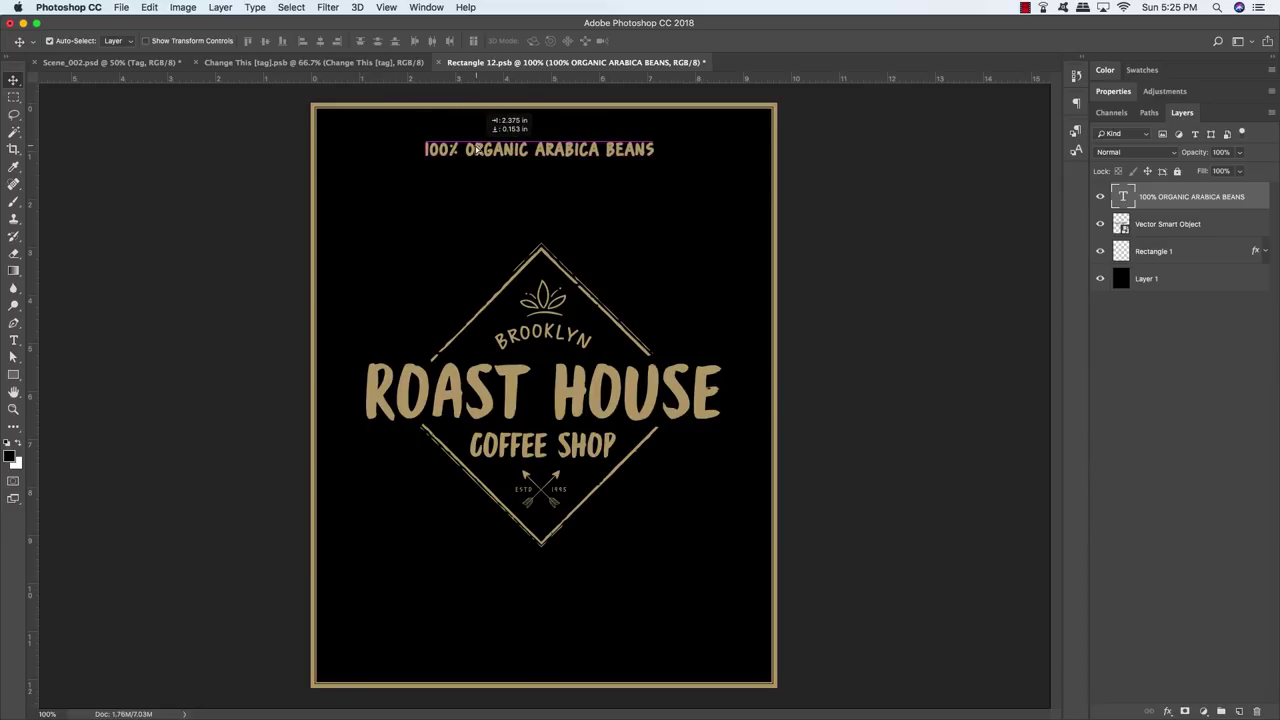
# Step: Set the font size of the whole "100% ORGANIC ARABICA BEANS" tagline to 44.5 pt in the character settings
pyautogui.press('t')
pyautogui.click(565, 150)
pyautogui.tripleClick(565, 150)
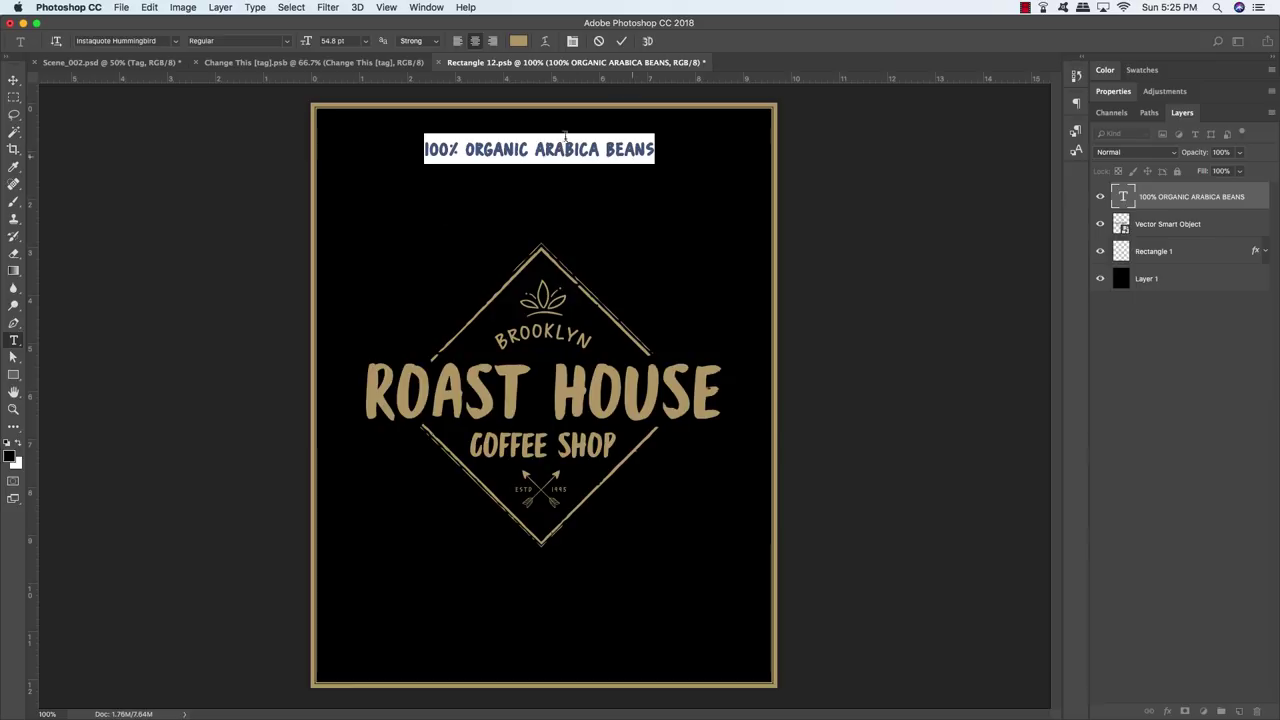
pyautogui.click(439, 9)
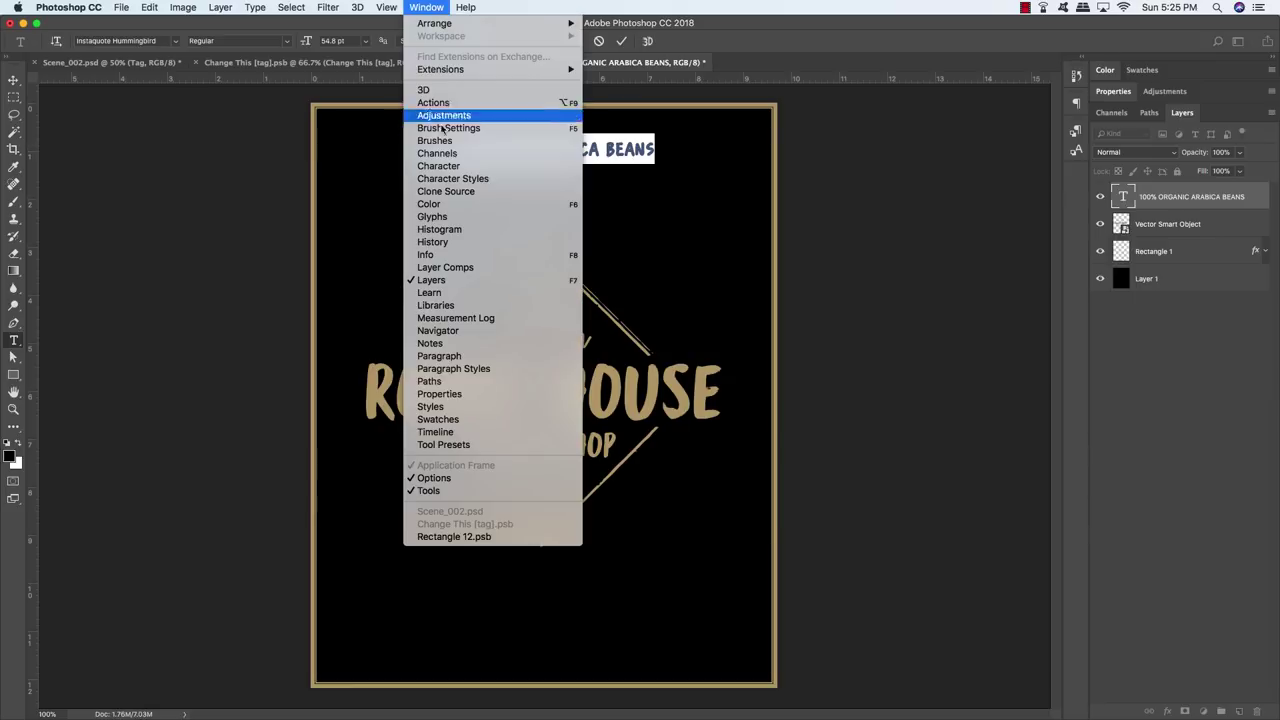
pyautogui.click(461, 168)
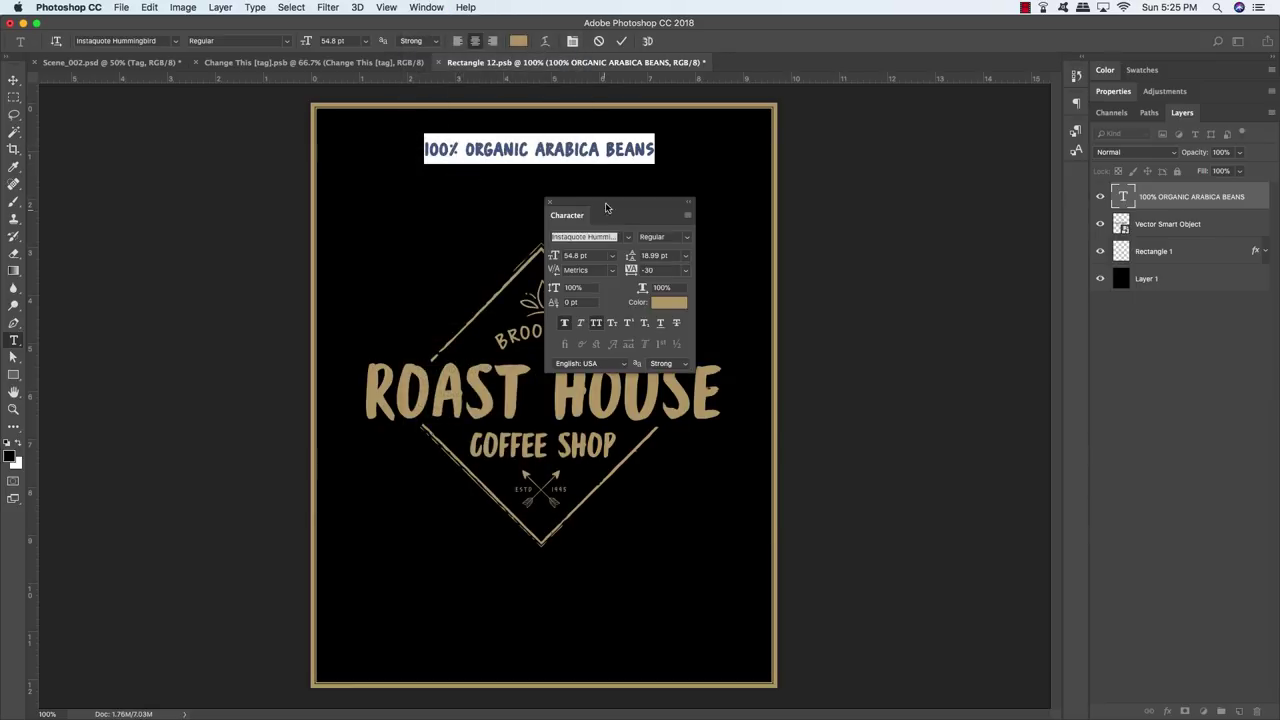
pyautogui.moveTo(606, 205); pyautogui.dragTo(245, 141)
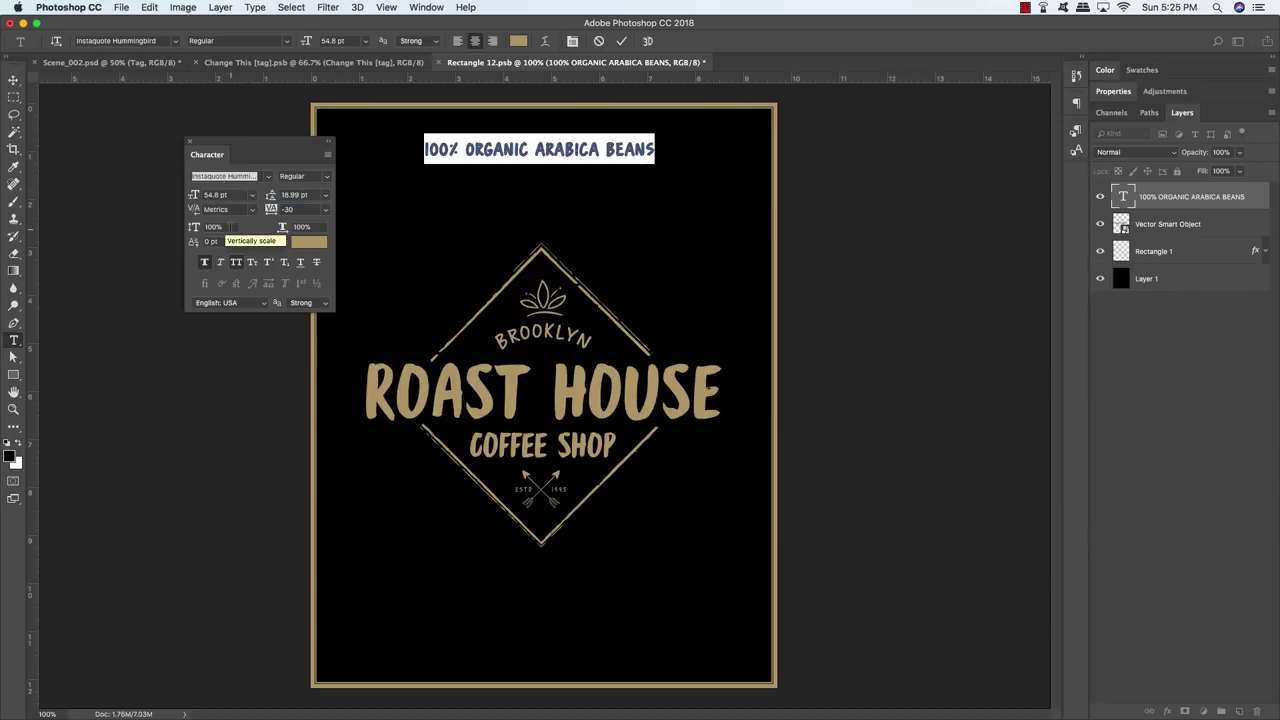
pyautogui.click(214, 195)
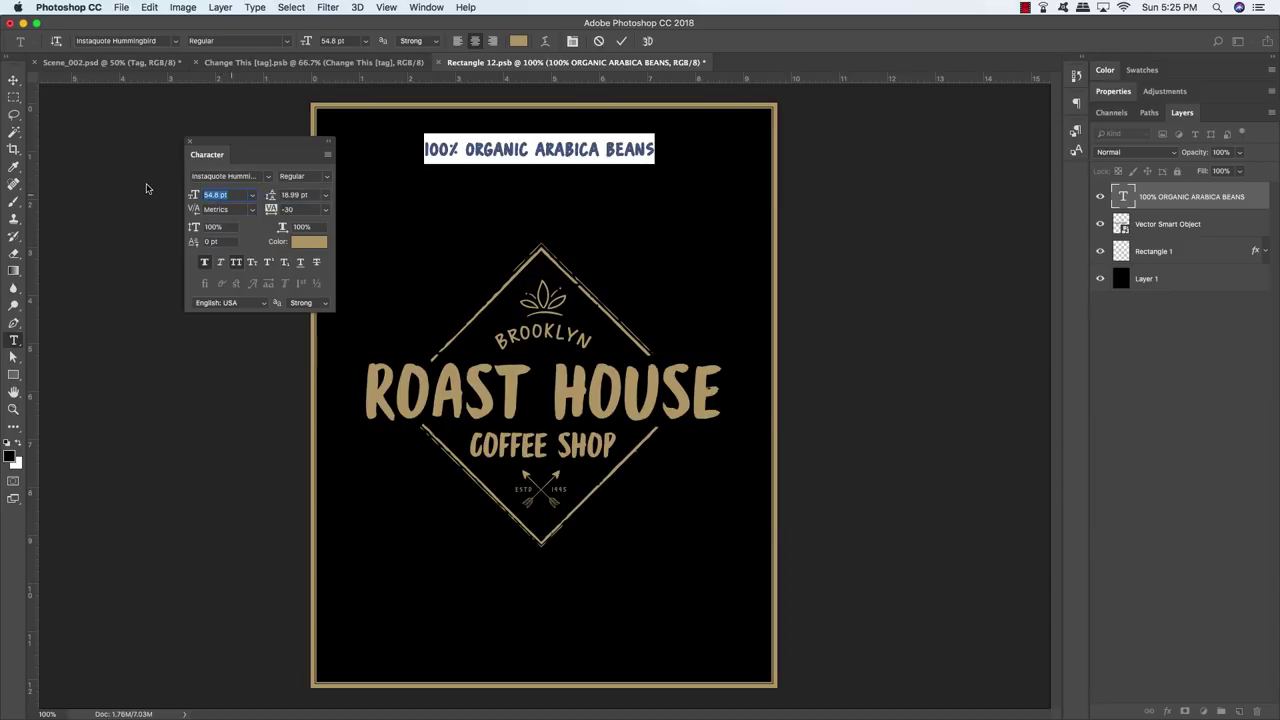
pyautogui.write('44.5')
pyautogui.press('Return')
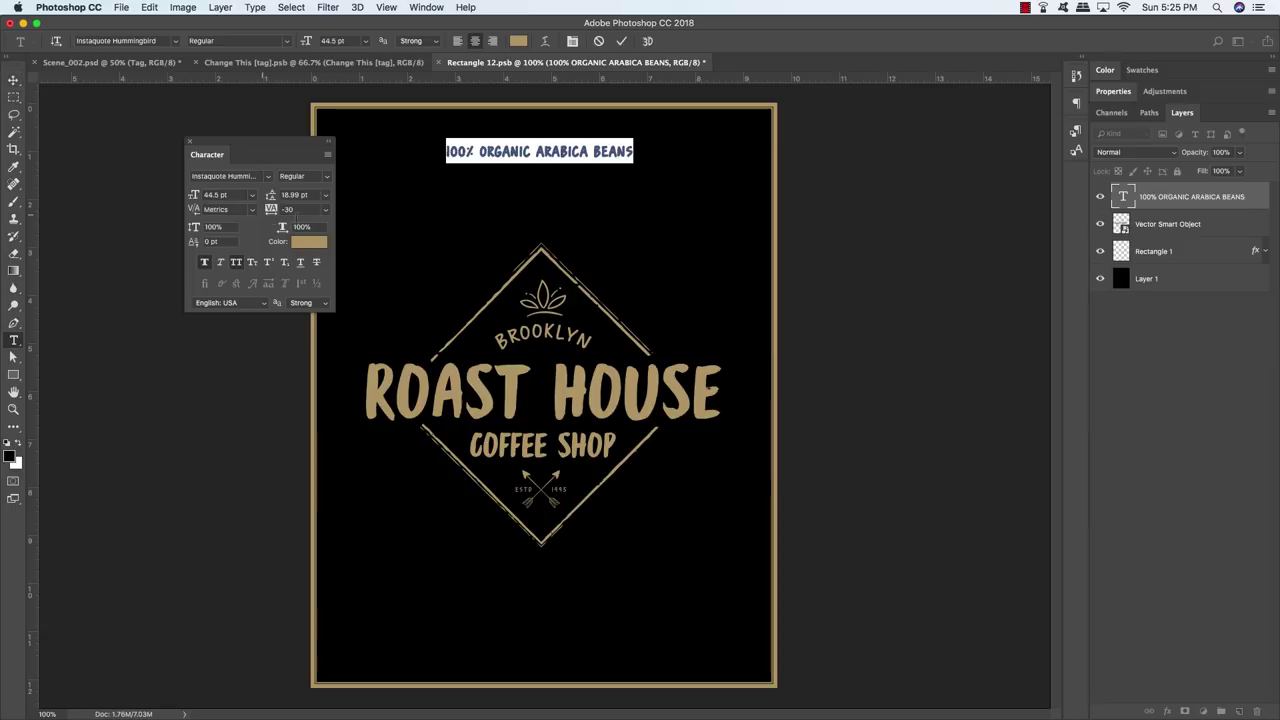
pyautogui.click(252, 209)
pyautogui.click(13, 79)
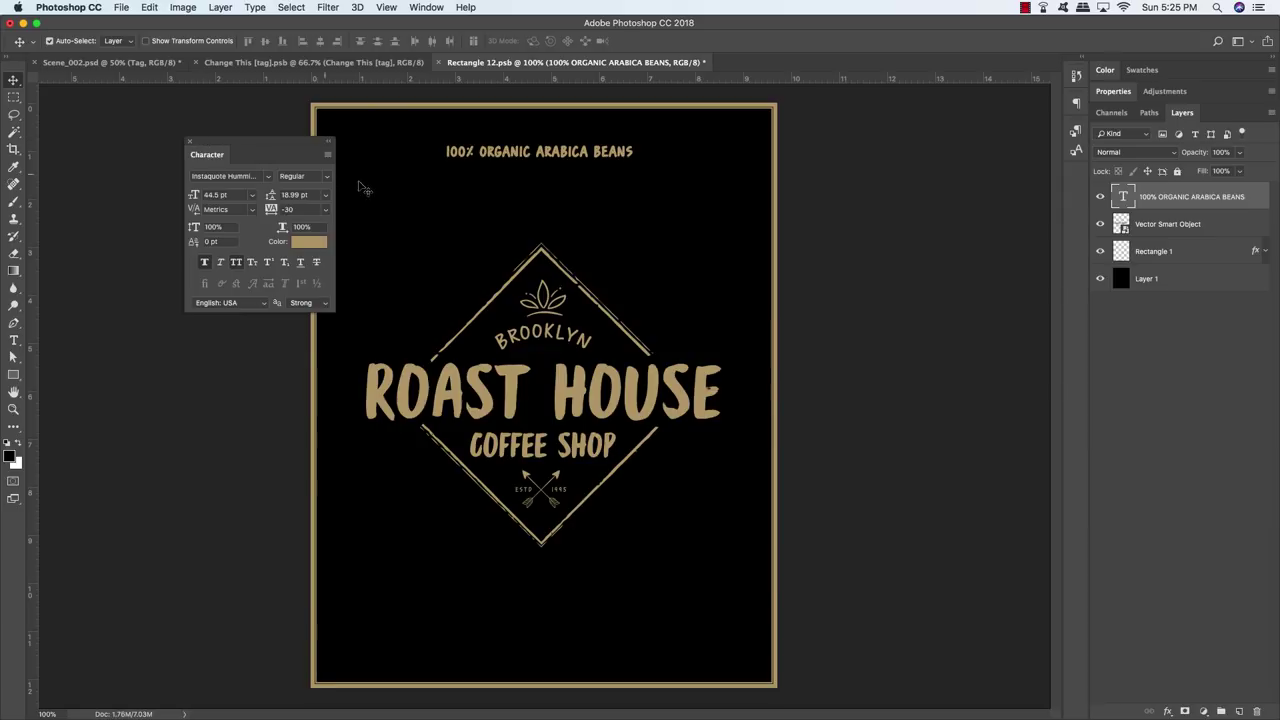
# Step: Configure the Rectangle tool with no stroke and a fill sampled from the logo's gold (#b89f6e)
pyautogui.press('u')
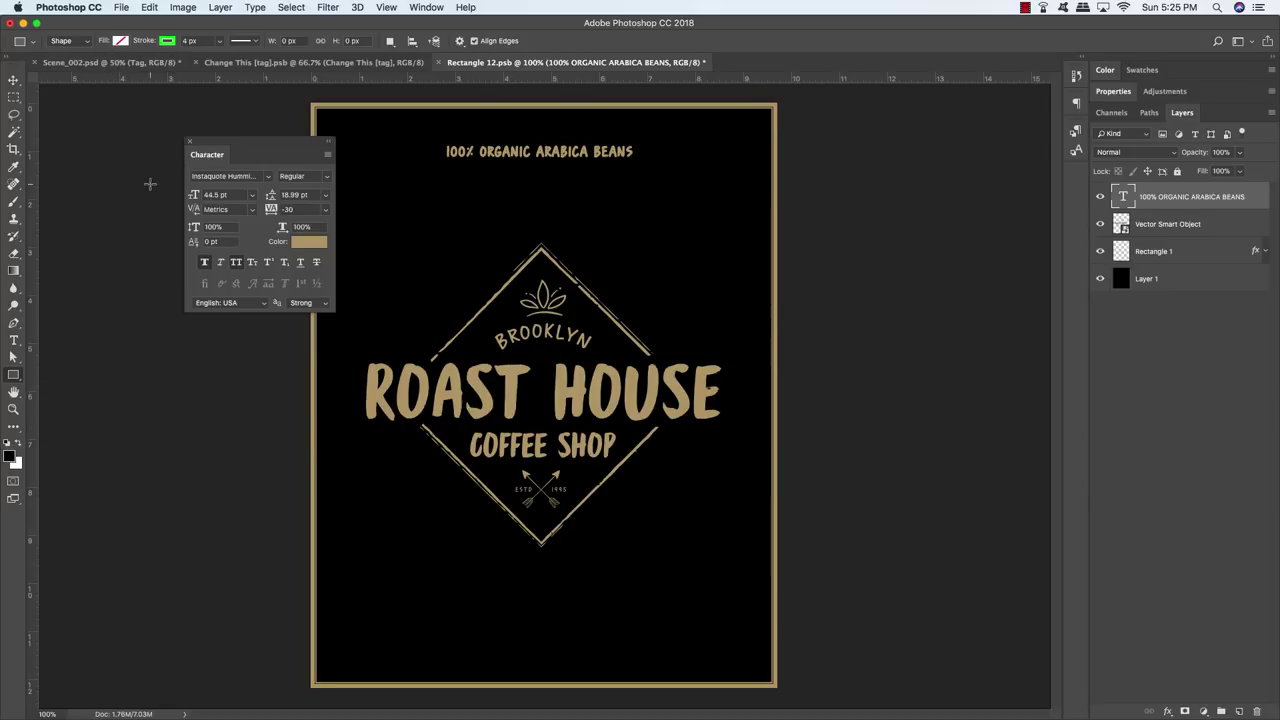
pyautogui.moveTo(222, 148); pyautogui.dragTo(106, 131)
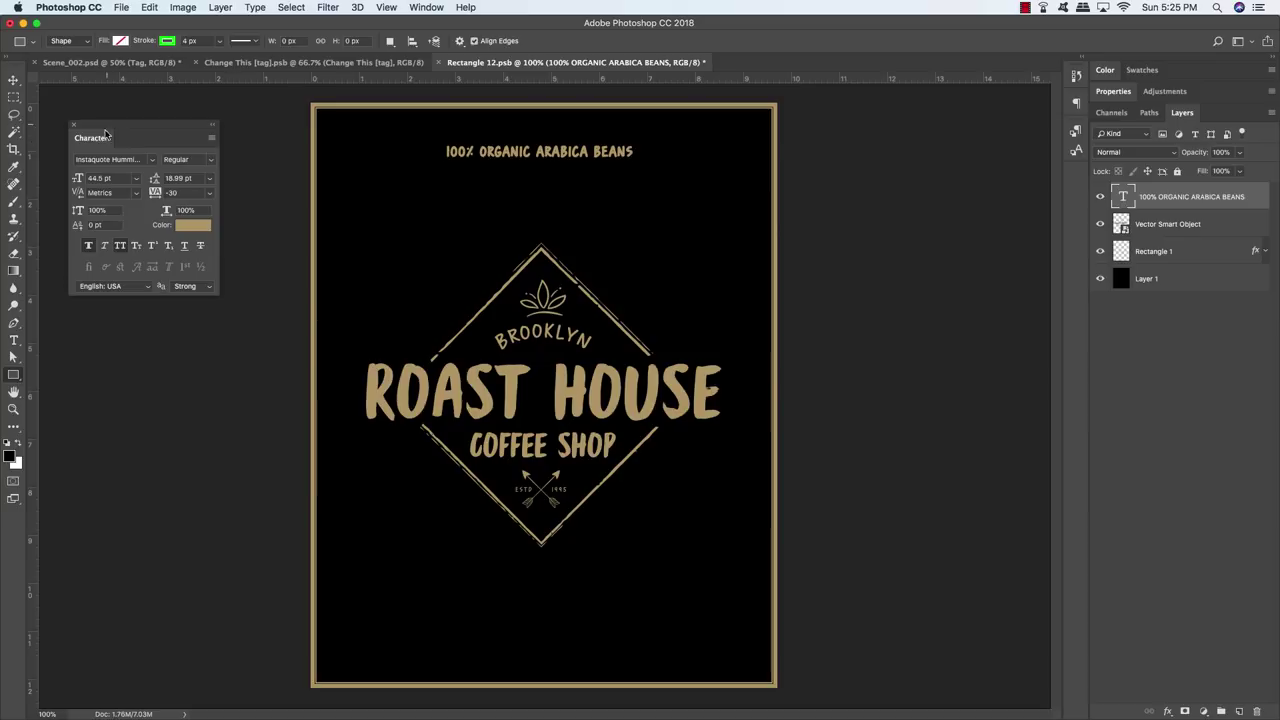
pyautogui.click(166, 43)
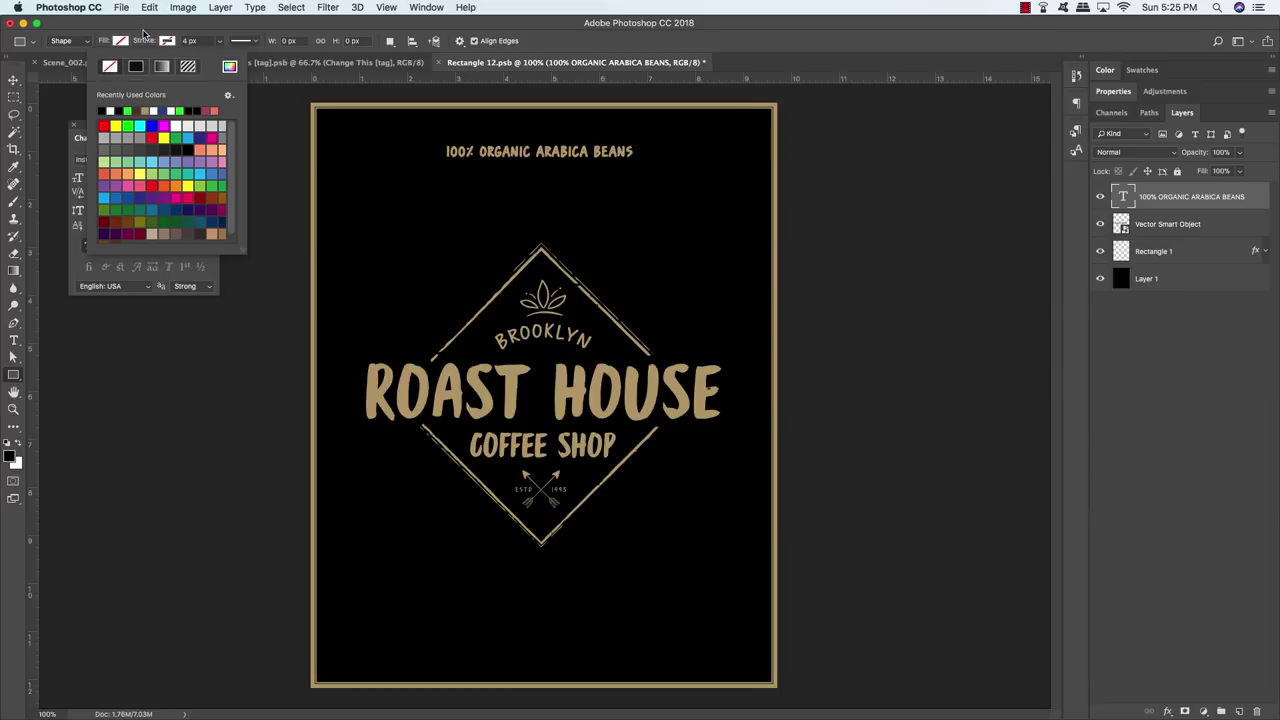
pyautogui.click(145, 30)
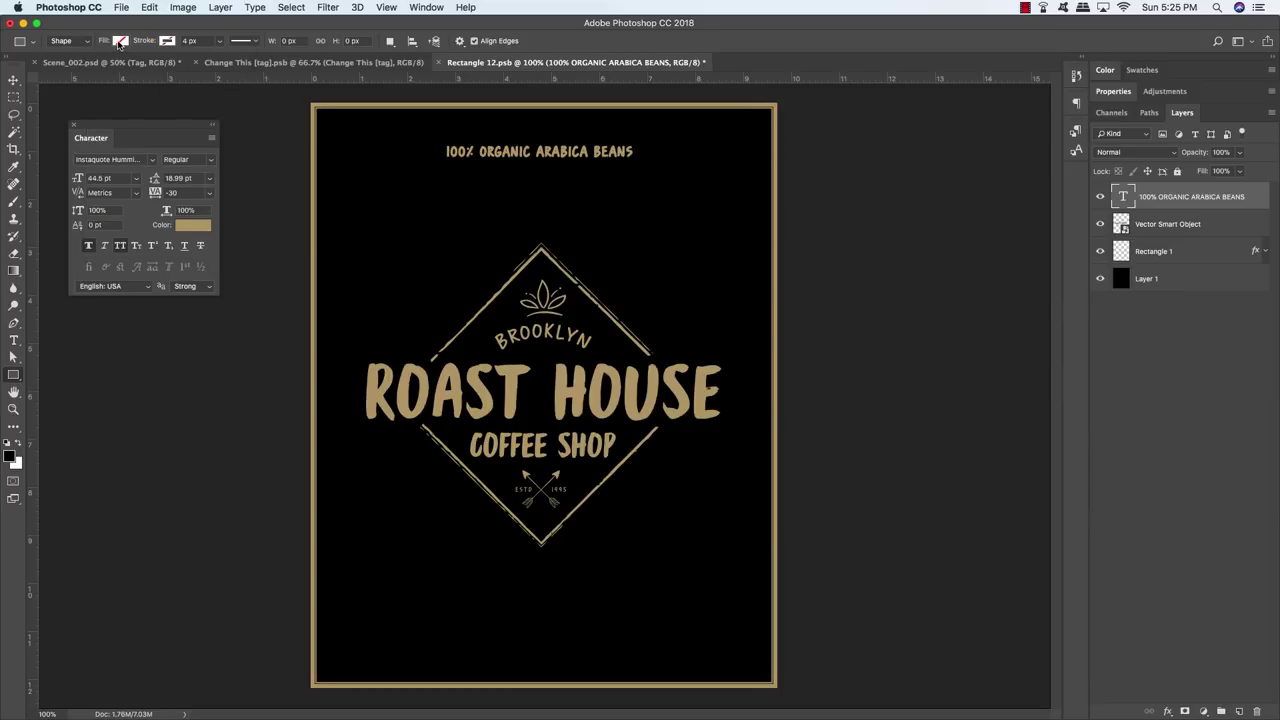
pyautogui.click(119, 42)
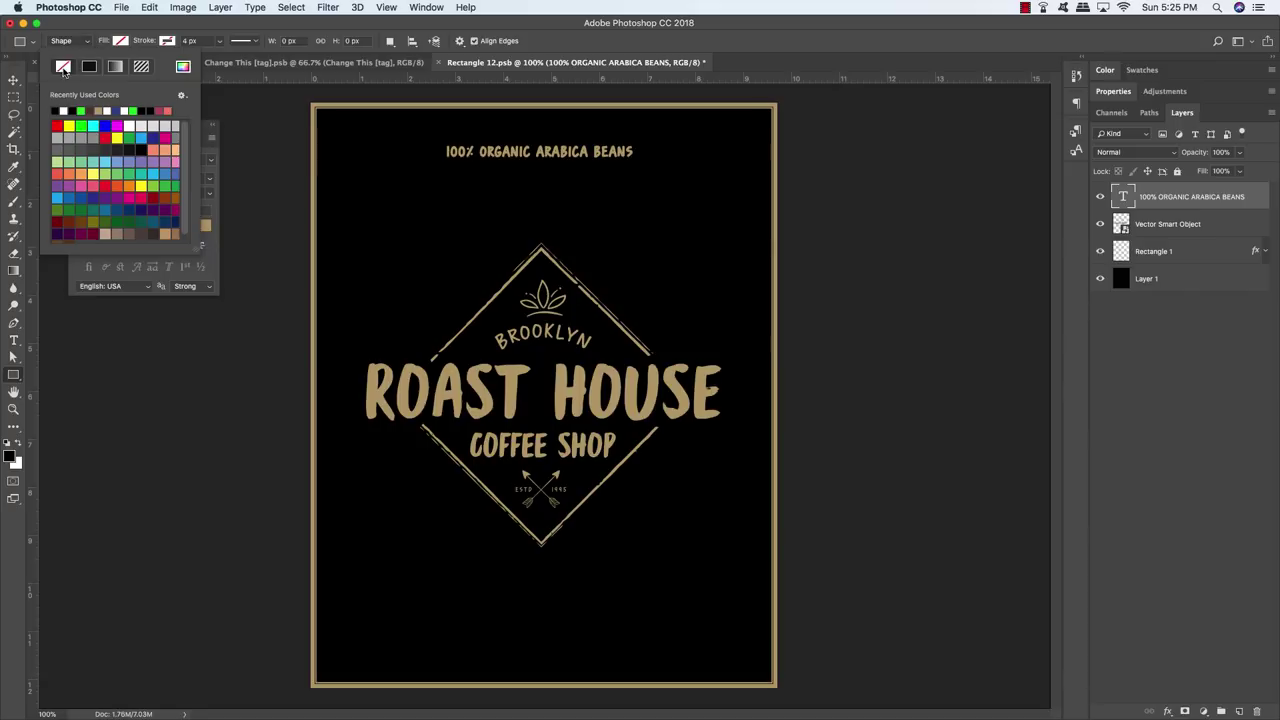
pyautogui.click(184, 68)
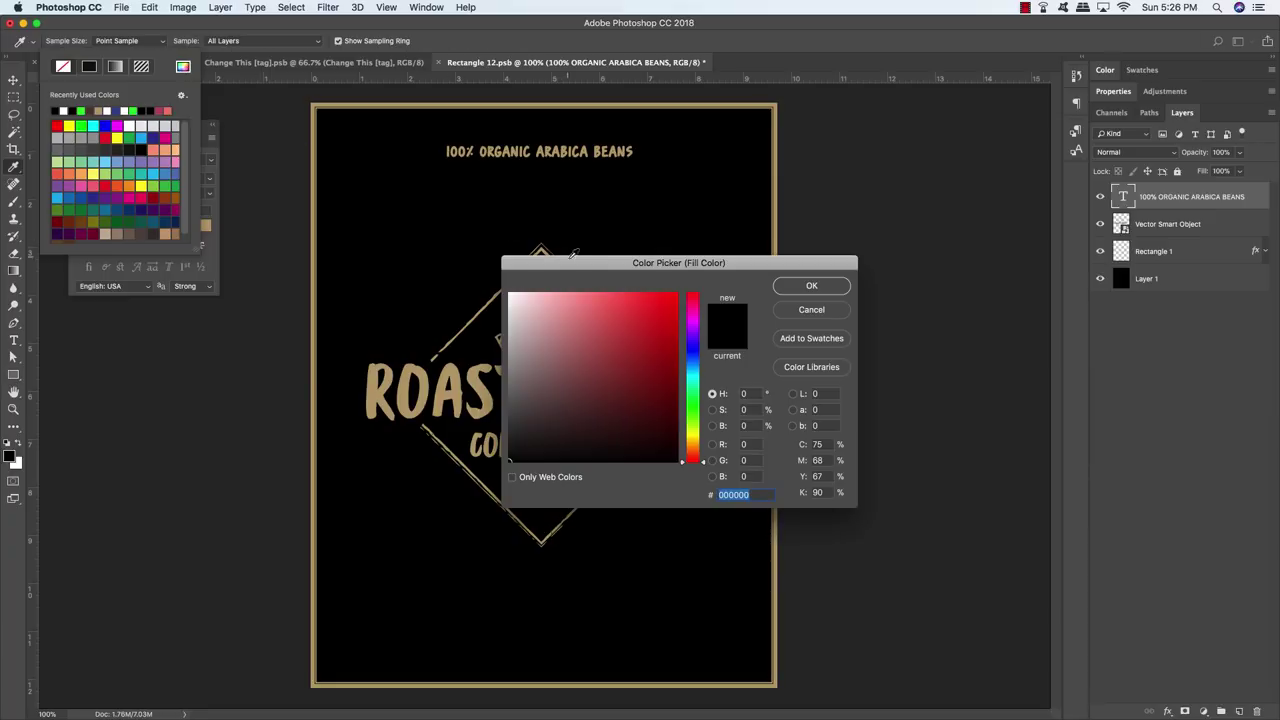
pyautogui.click(413, 362)
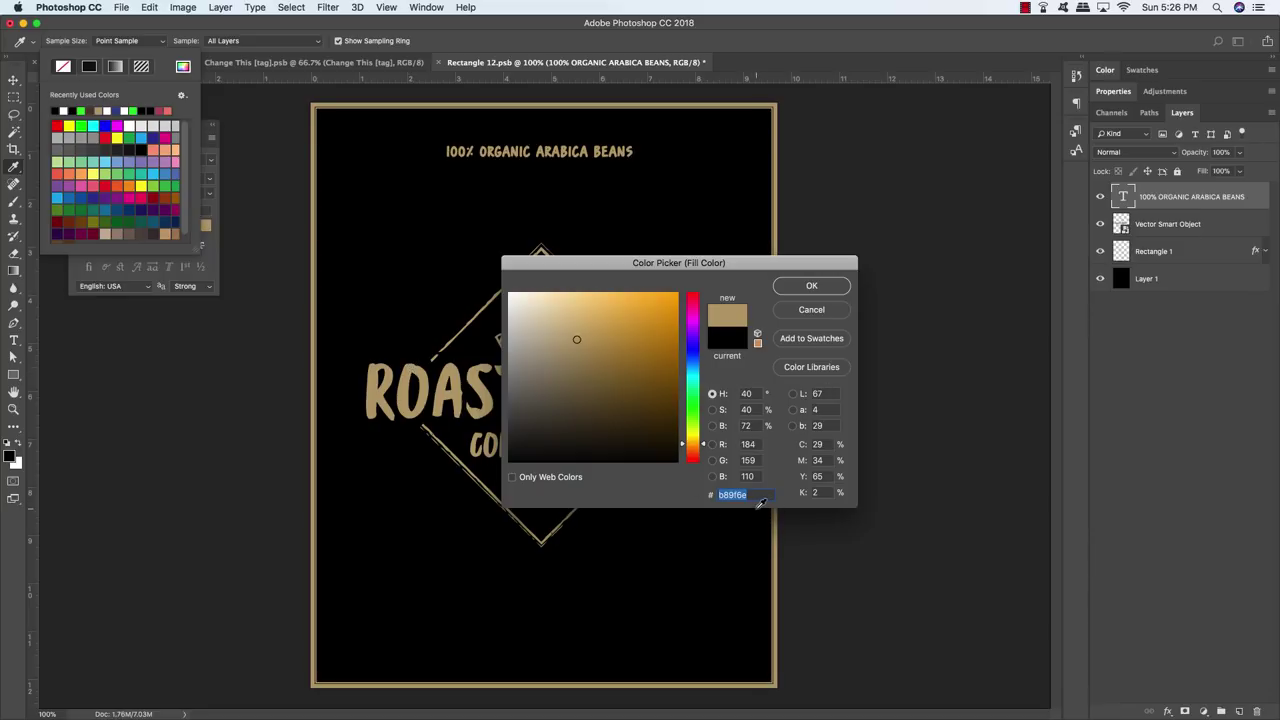
pyautogui.click(812, 286)
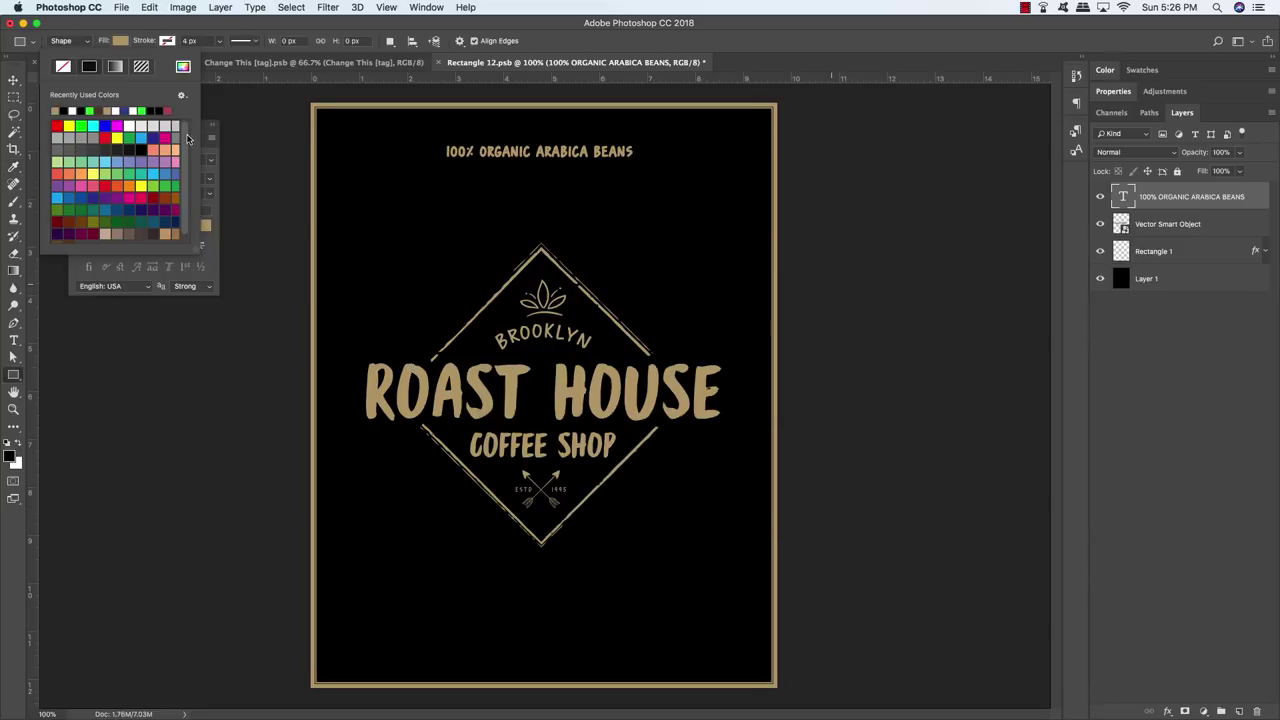
pyautogui.click(14, 82)
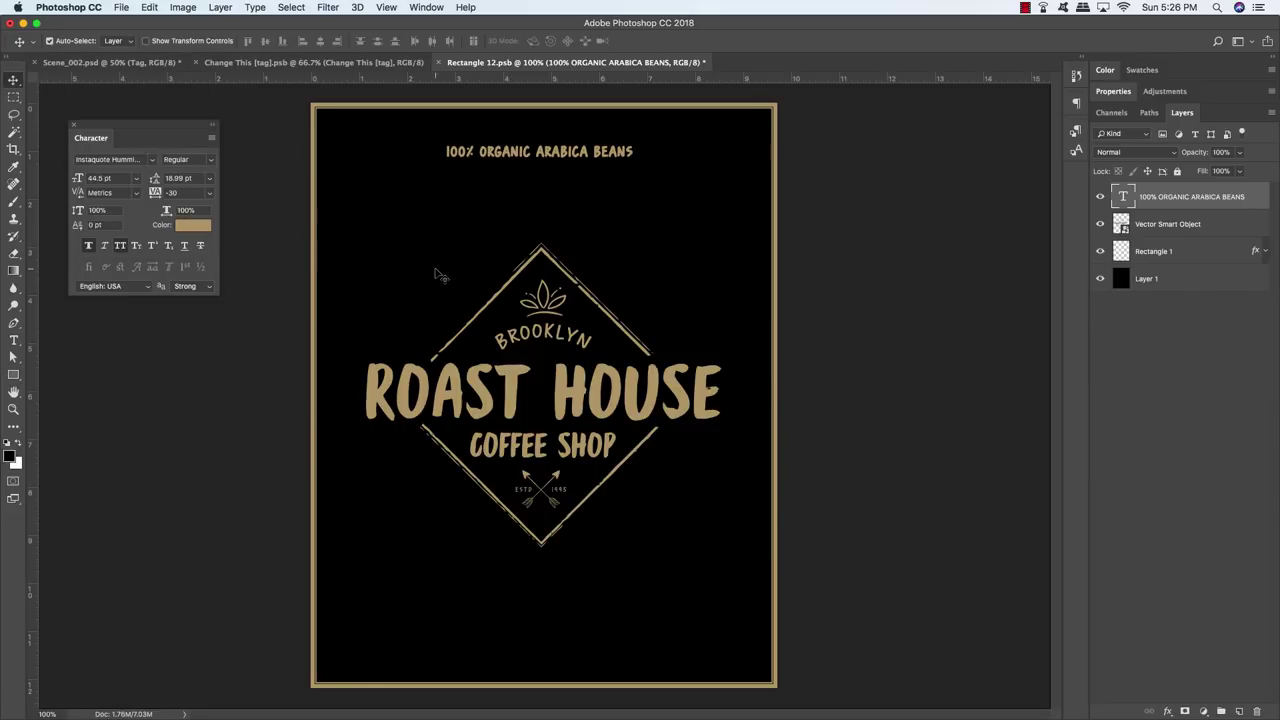
# Step: Draw a thin gold line about 112 × 2 px between the tagline and the logo, placed at X 290, Y 147 px
pyautogui.press('u')
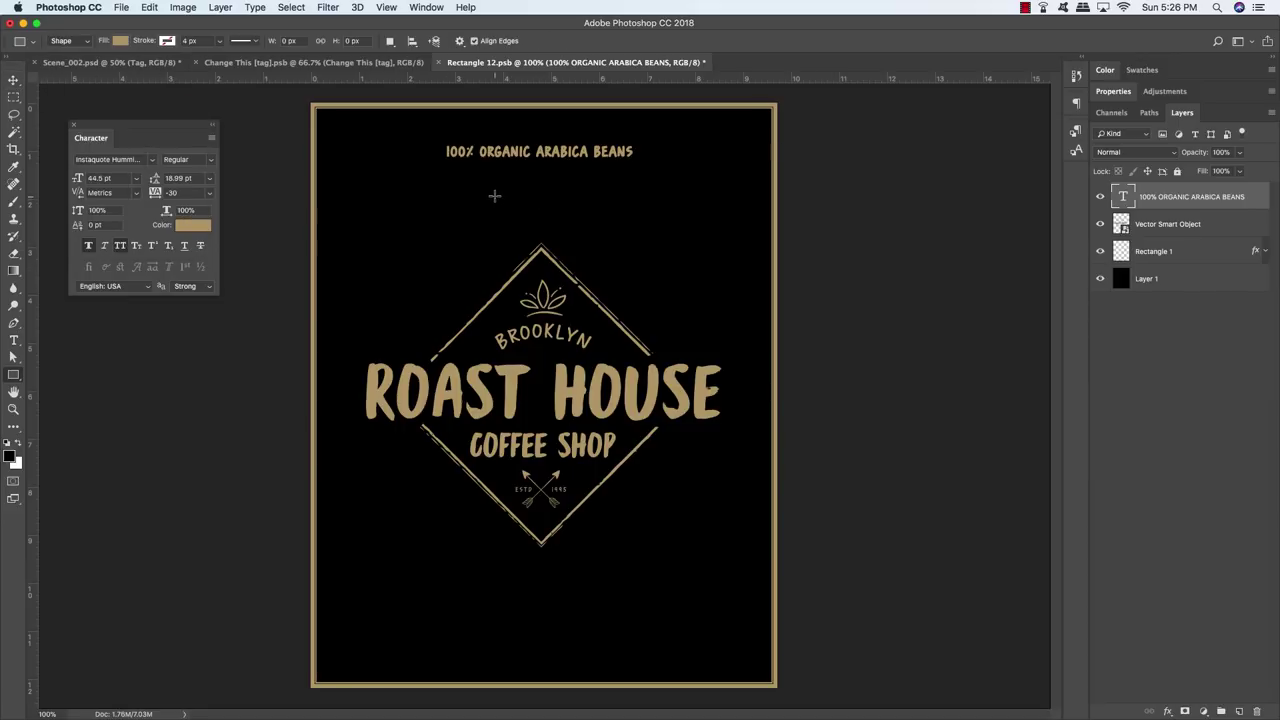
pyautogui.moveTo(500, 195); pyautogui.dragTo(575, 195)
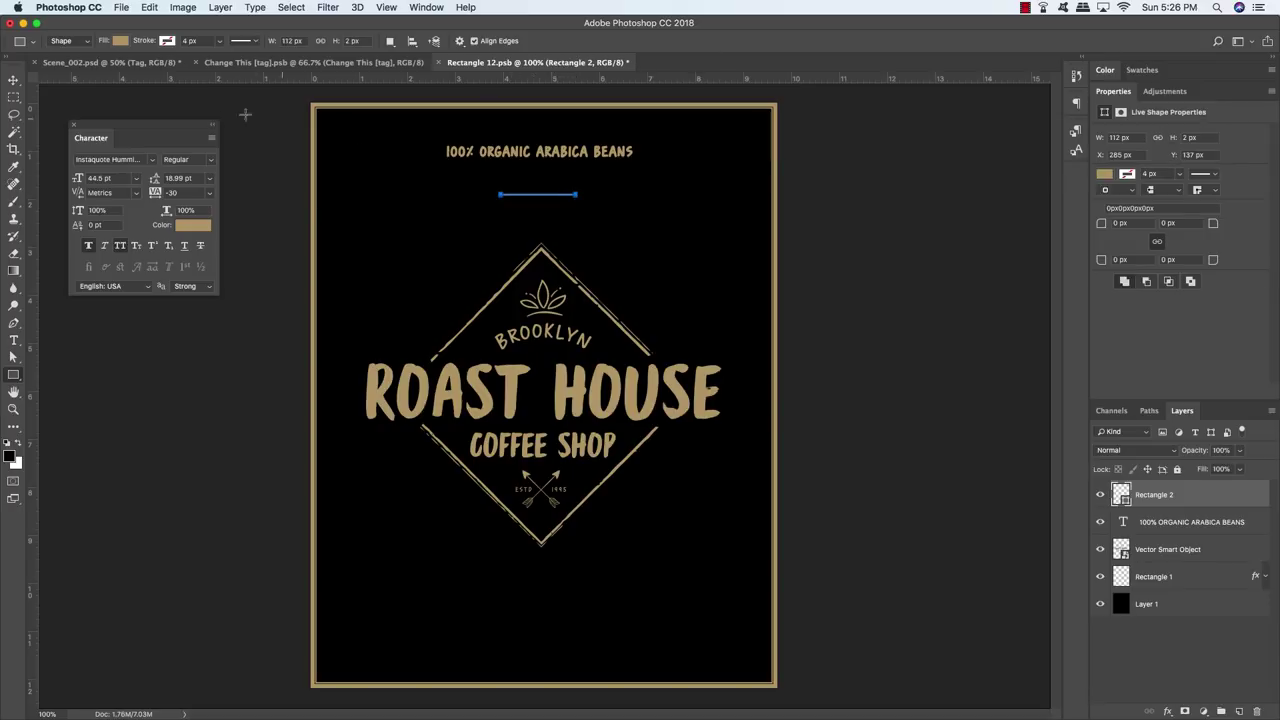
pyautogui.click(14, 80)
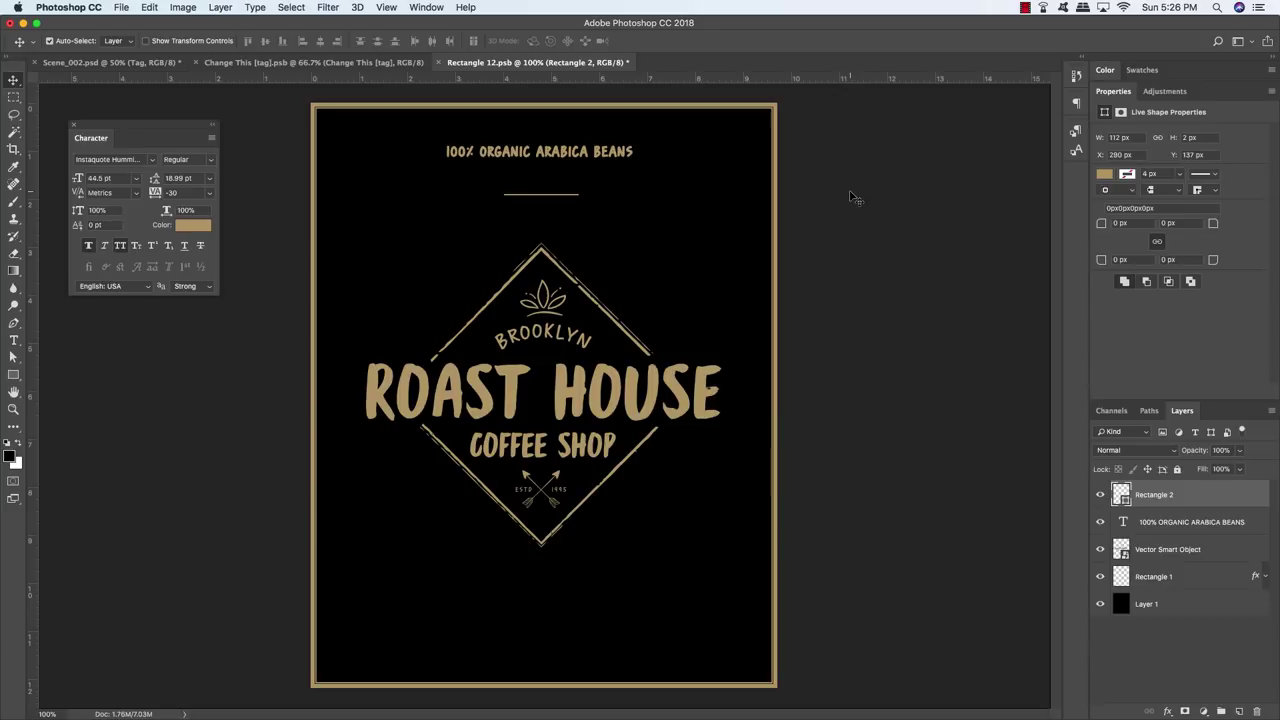
pyautogui.hotkey('shift', 'Down')
pyautogui.press('Right')
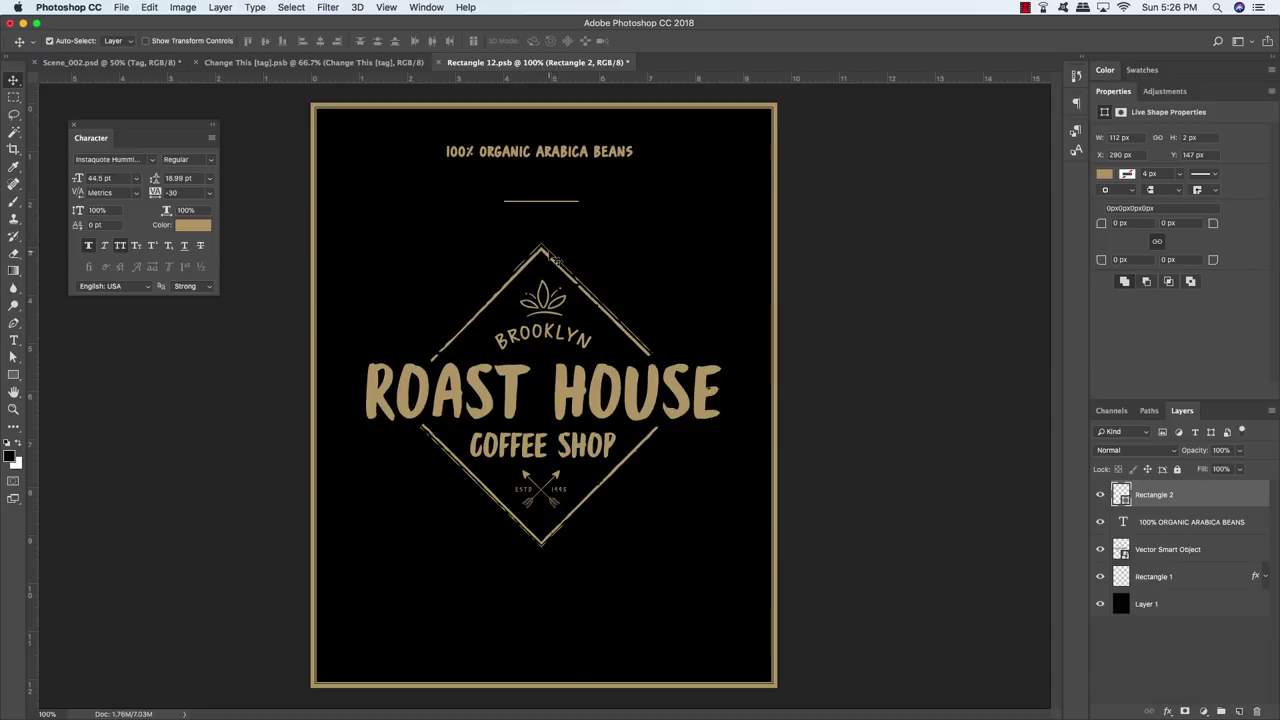
# Step: Duplicate the thin gold line and move the copy straight down below the logo to Y 744 px
pyautogui.moveTo(556, 261); pyautogui.dragTo(556, 261)
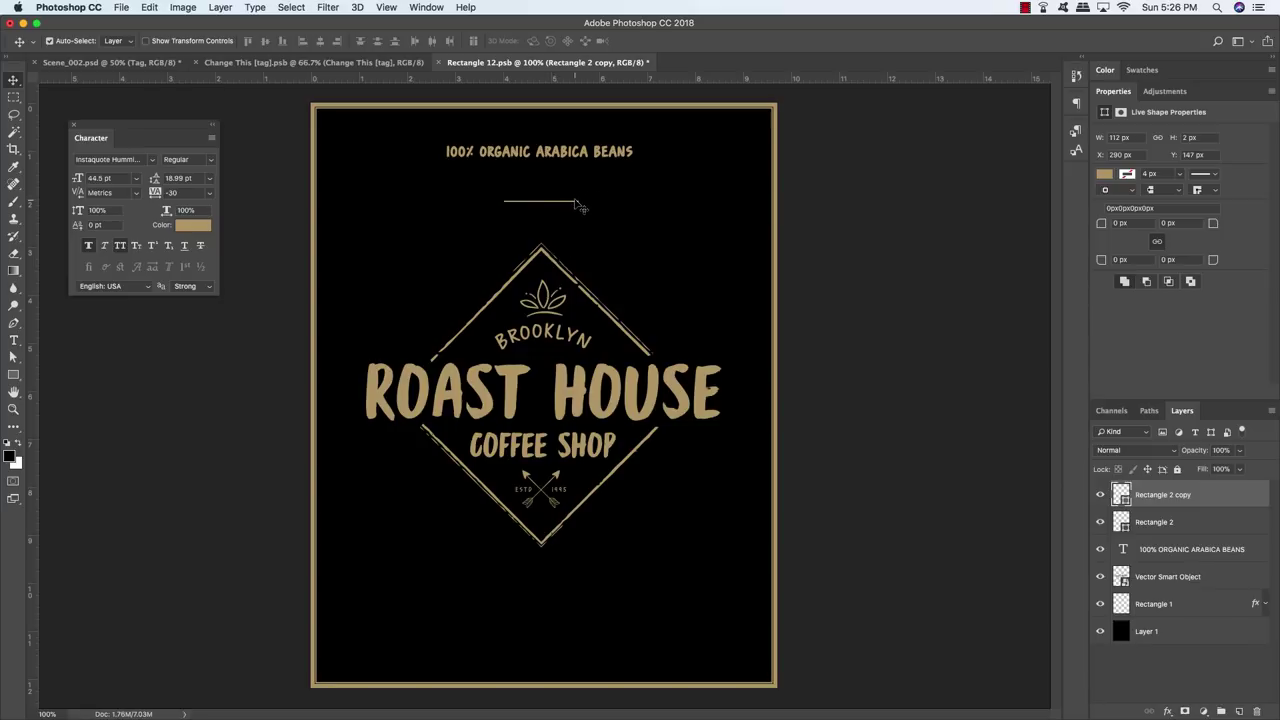
pyautogui.hotkey('ctrl', 't')
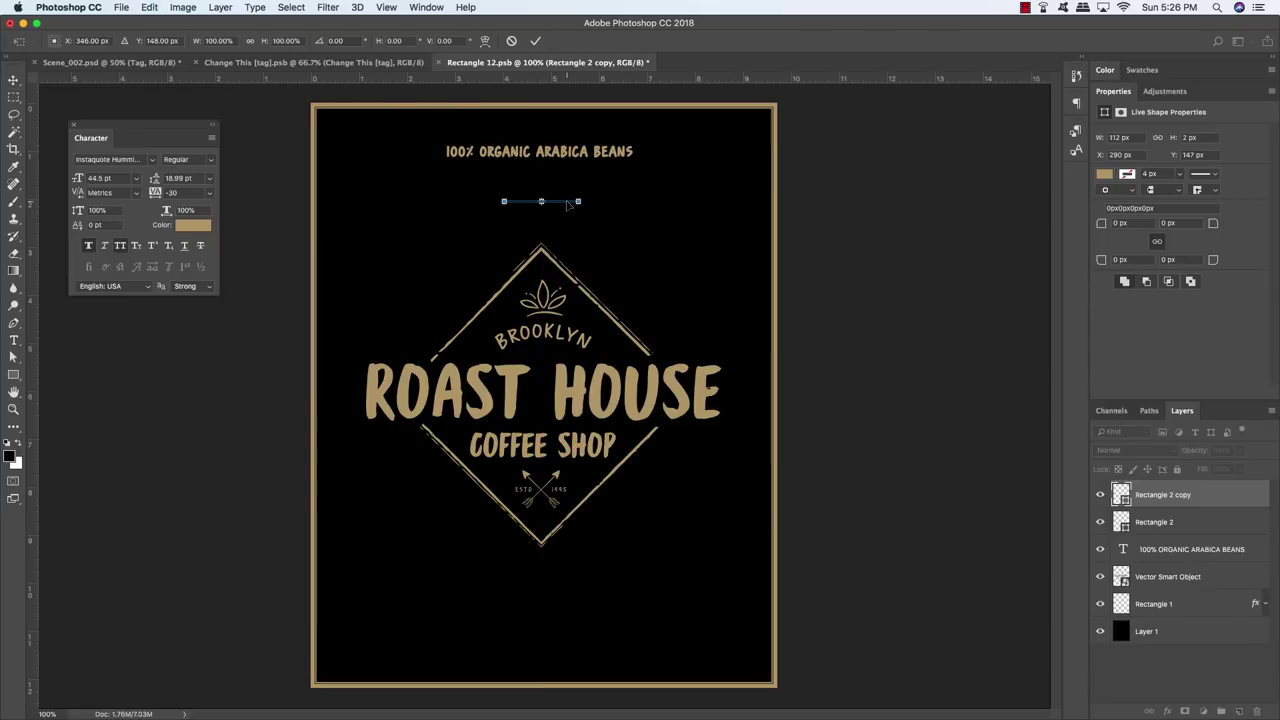
pyautogui.moveTo(567, 203); pyautogui.dragTo(579, 602)
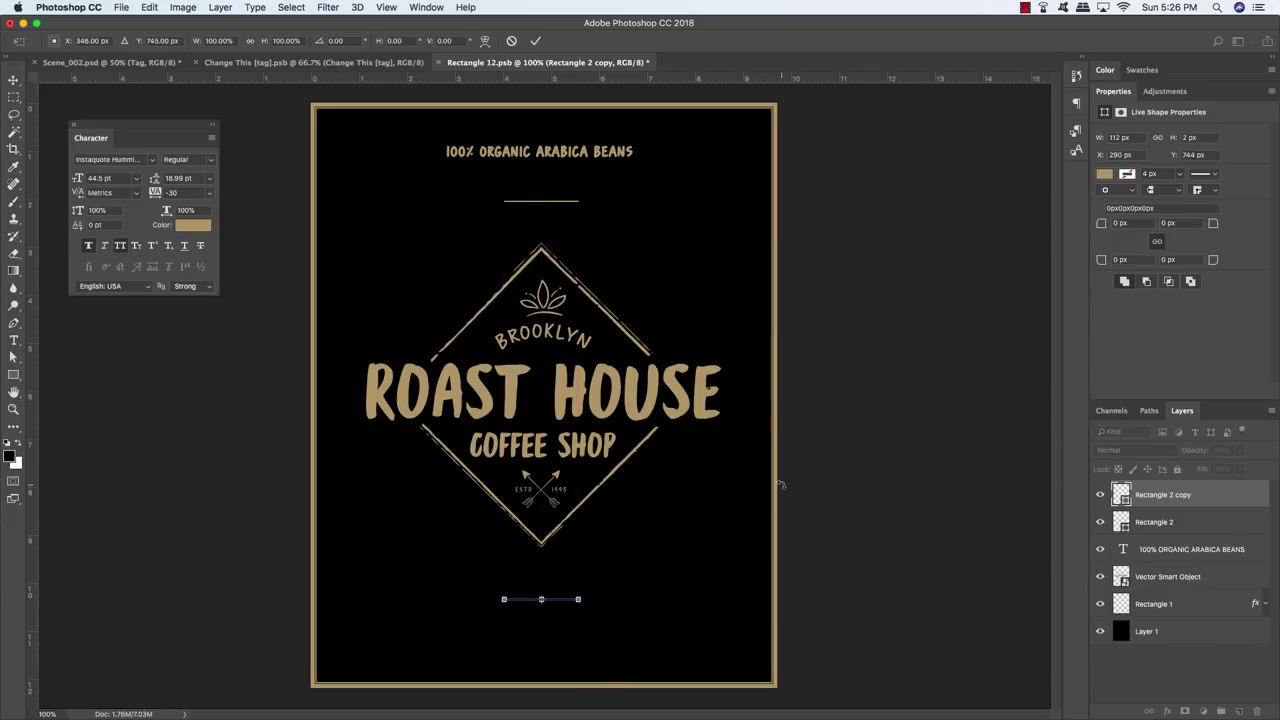
pyautogui.press('Return')
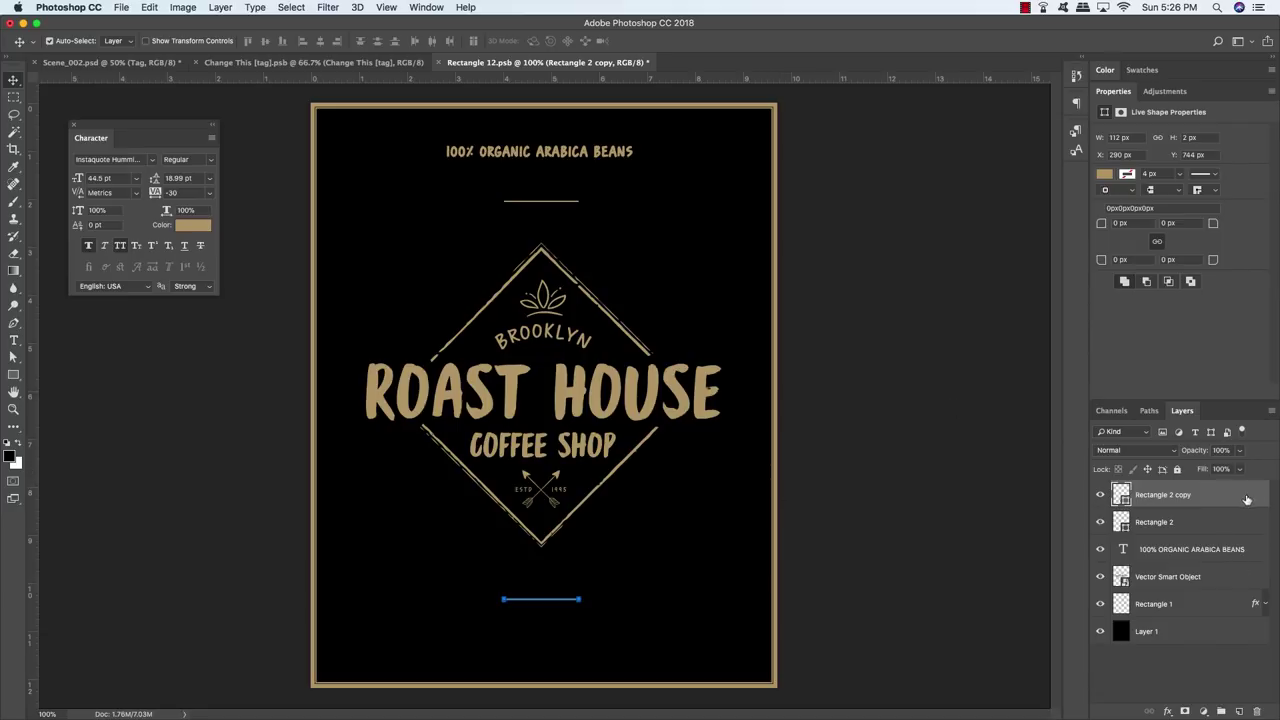
# Step: Move the tagline, both divider lines and the logo down 20 px together and align their horizontal centers
pyautogui.keyDown('shift'); pyautogui.click(1233, 580); pyautogui.keyUp('shift')
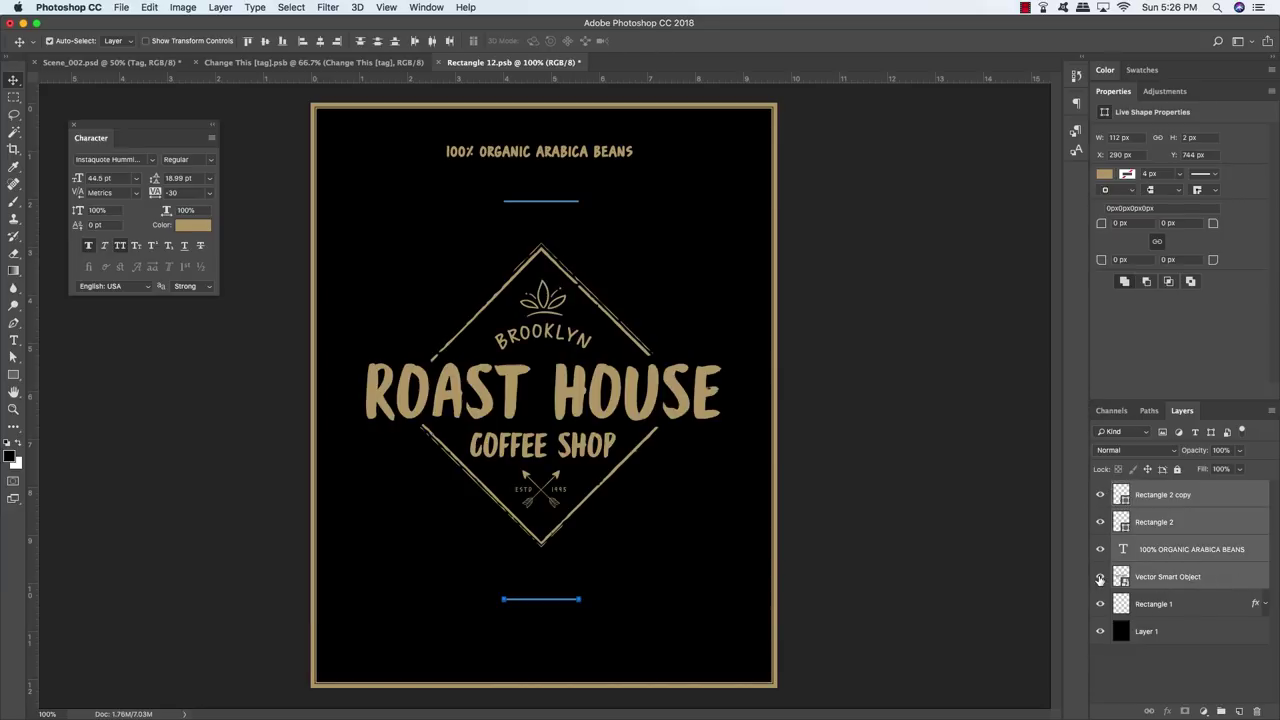
pyautogui.hotkey('shift', 'Down')
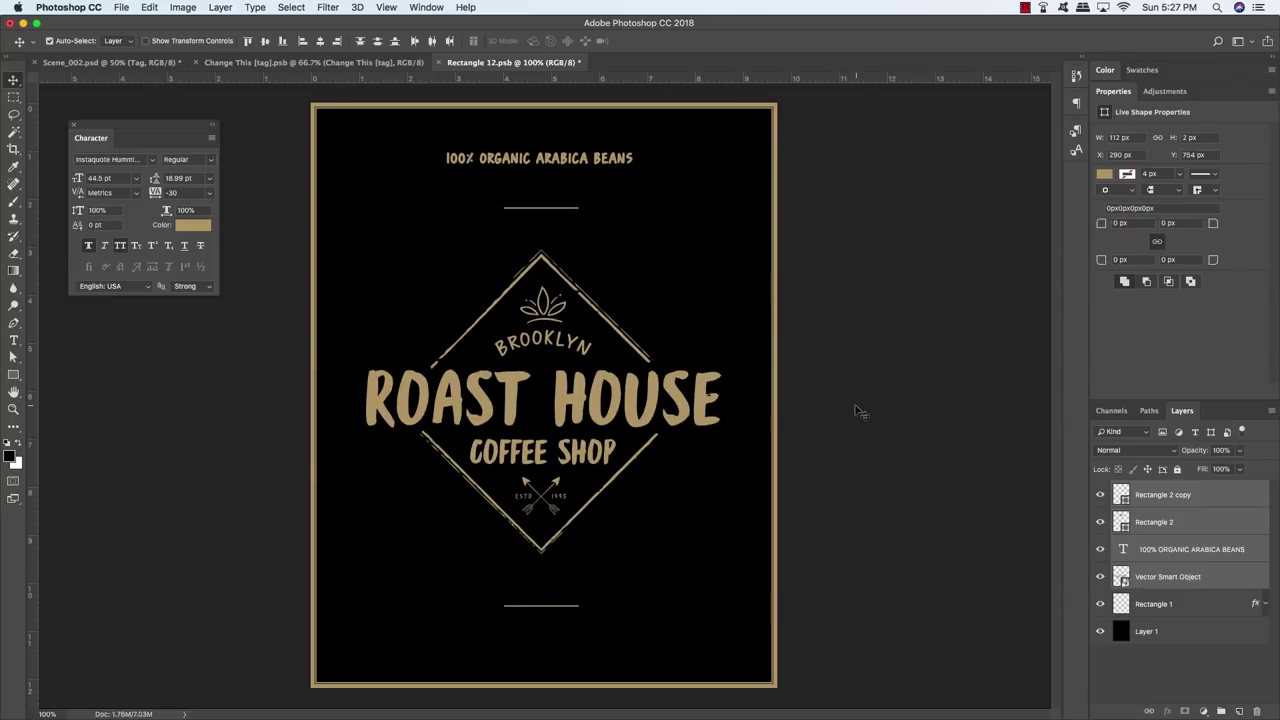
pyautogui.hotkey('shift', 'Down')
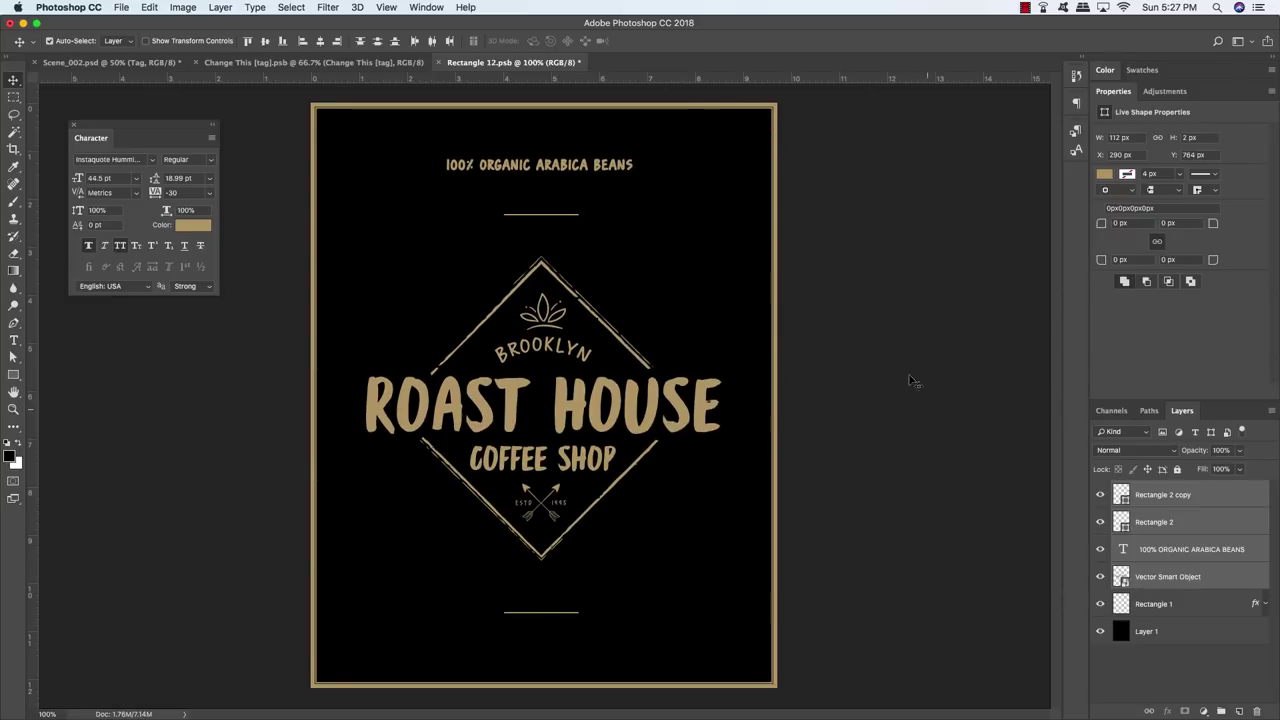
pyautogui.click(321, 42)
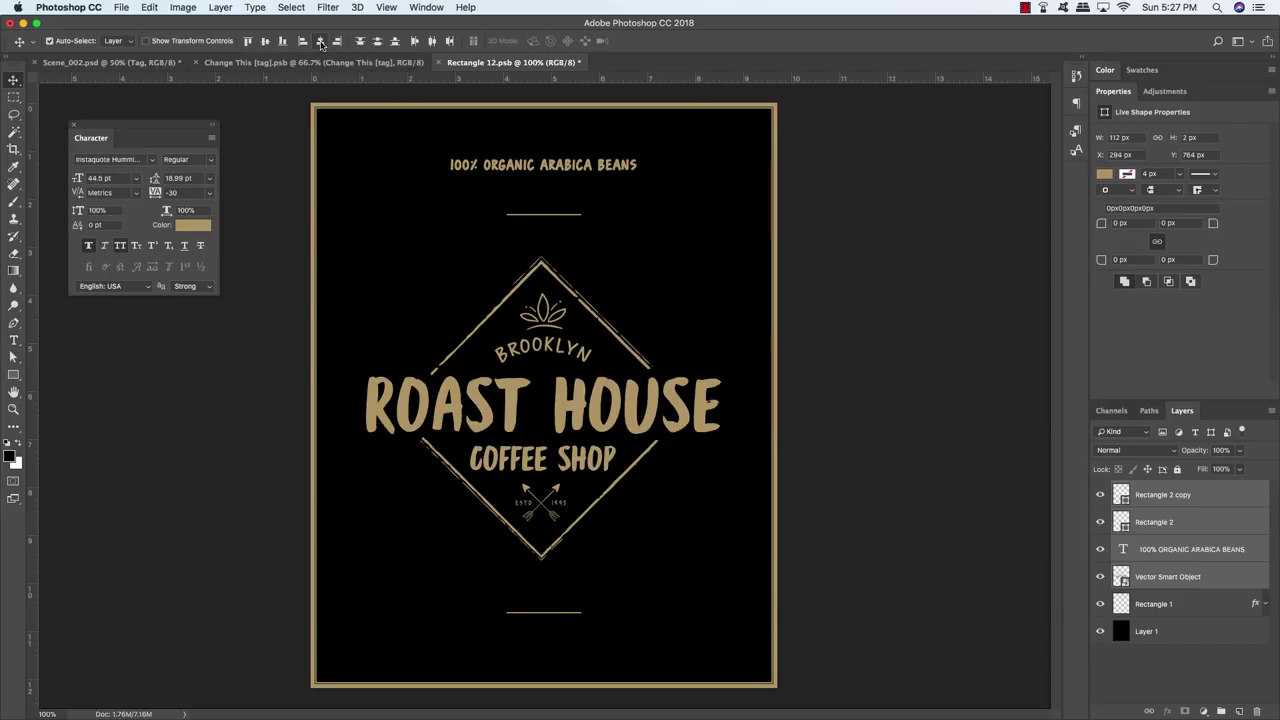
# Step: Hide the tag artwork's black Layer 1 background, and save and close both nested tag documents to update the scene
pyautogui.click(1155, 636)
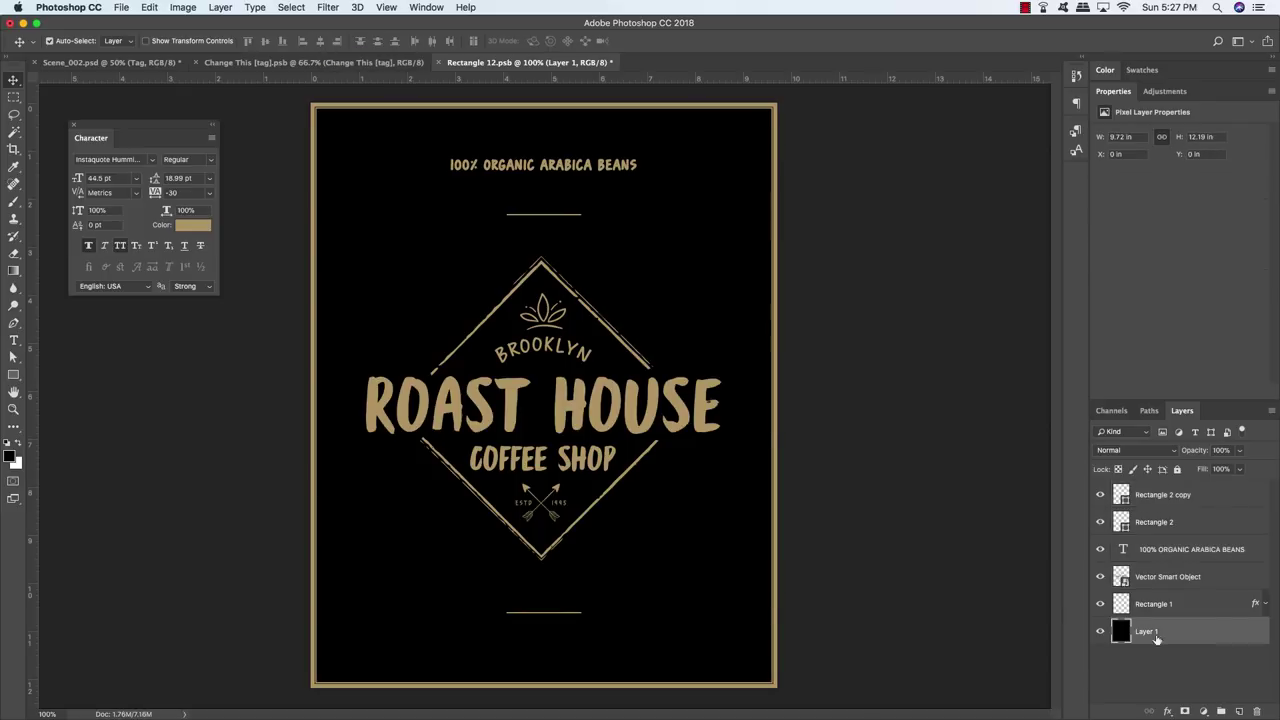
pyautogui.click(1100, 632)
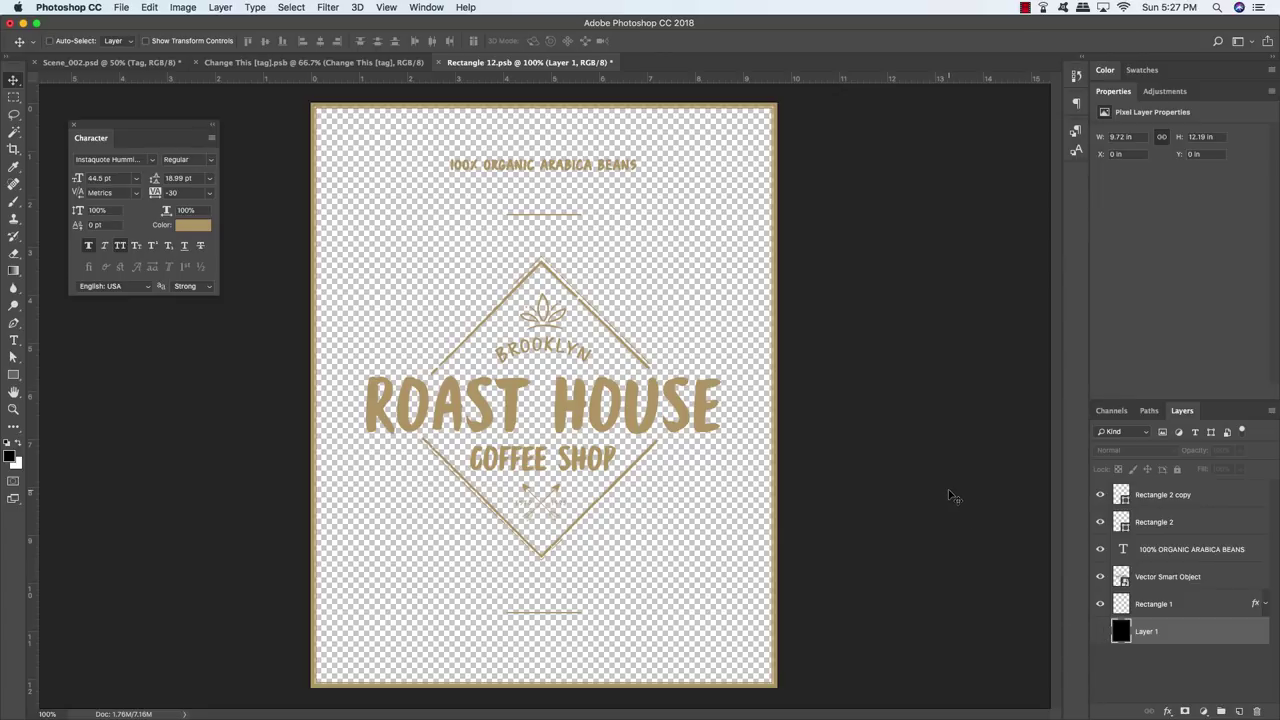
pyautogui.press('super+s')
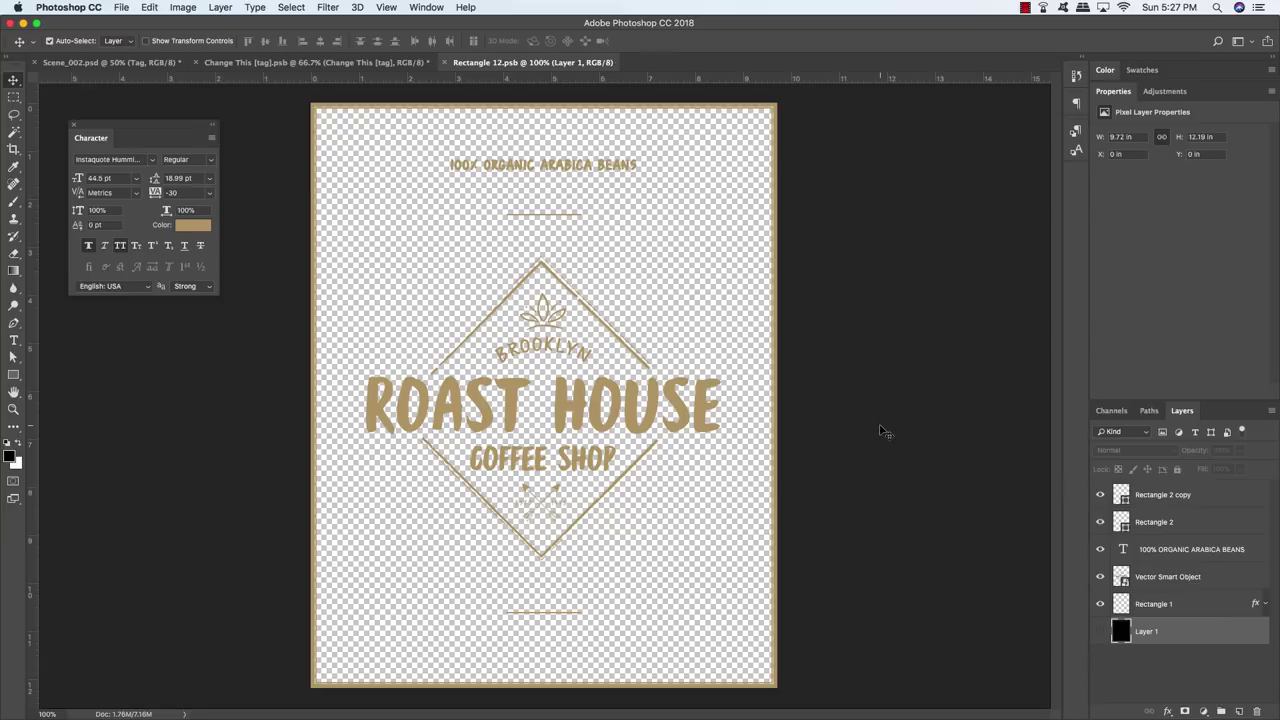
pyautogui.press('super+w')
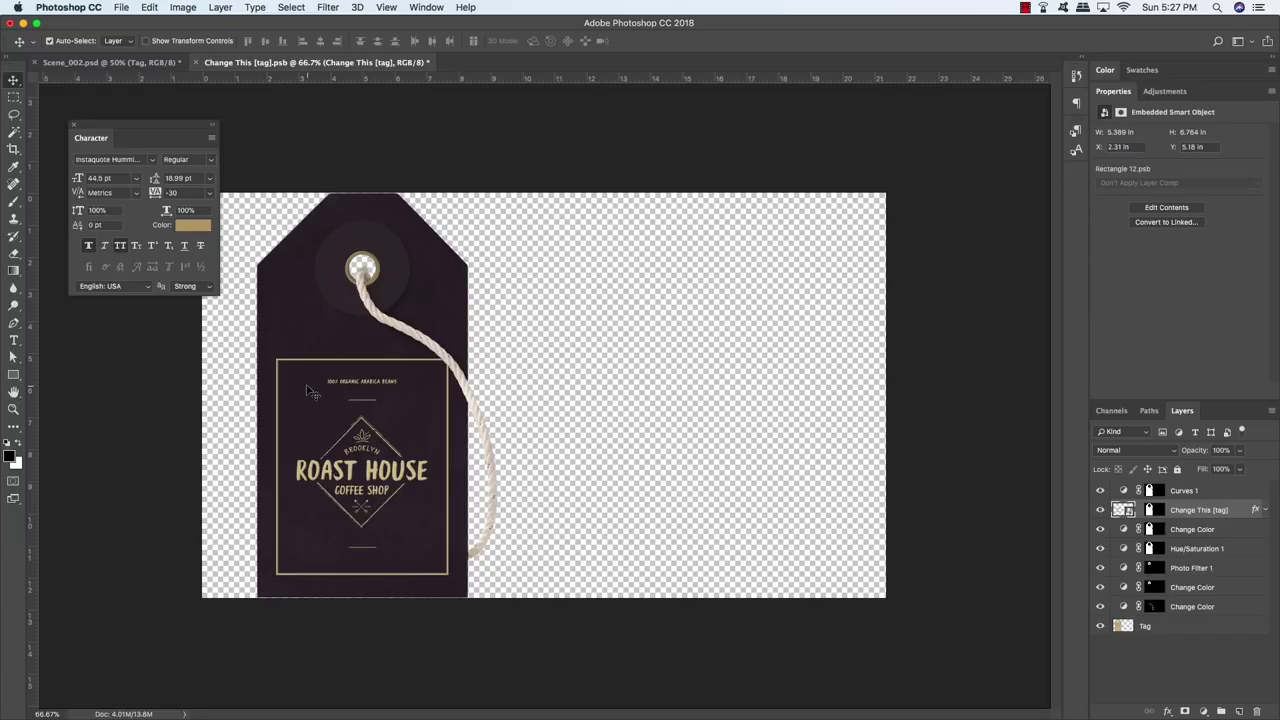
pyautogui.press('super+s')
pyautogui.press('super+w')
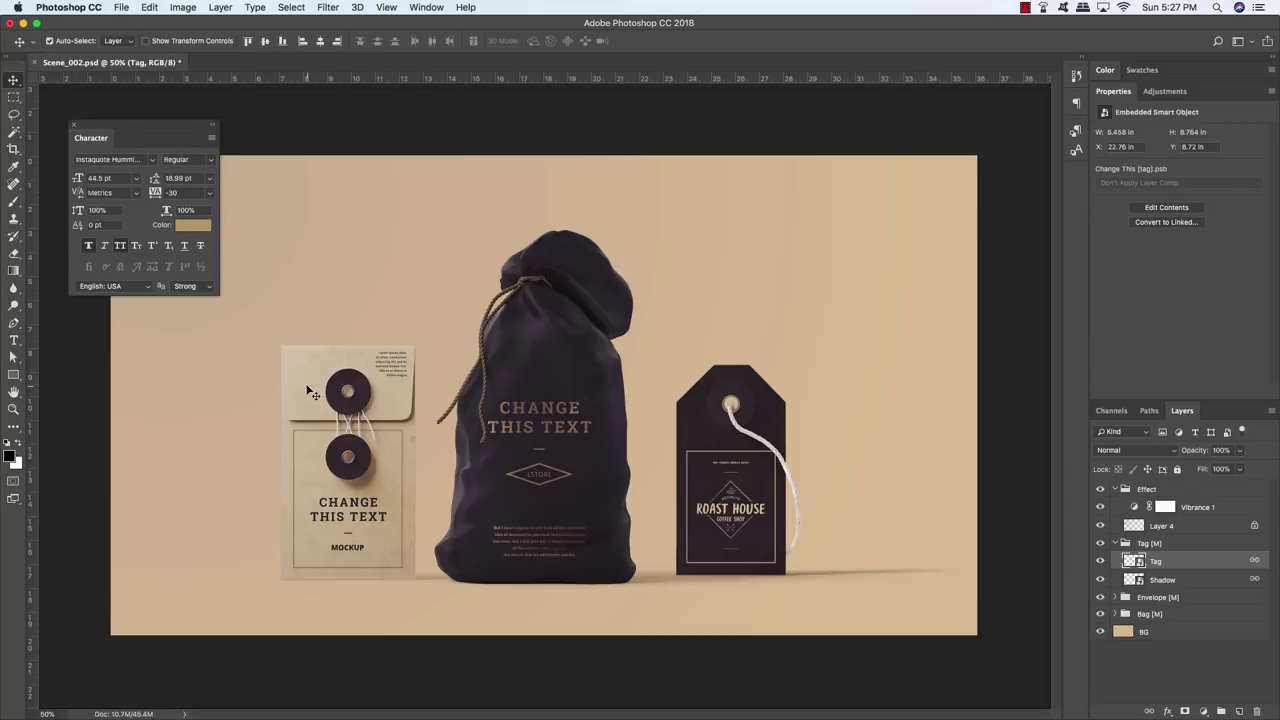
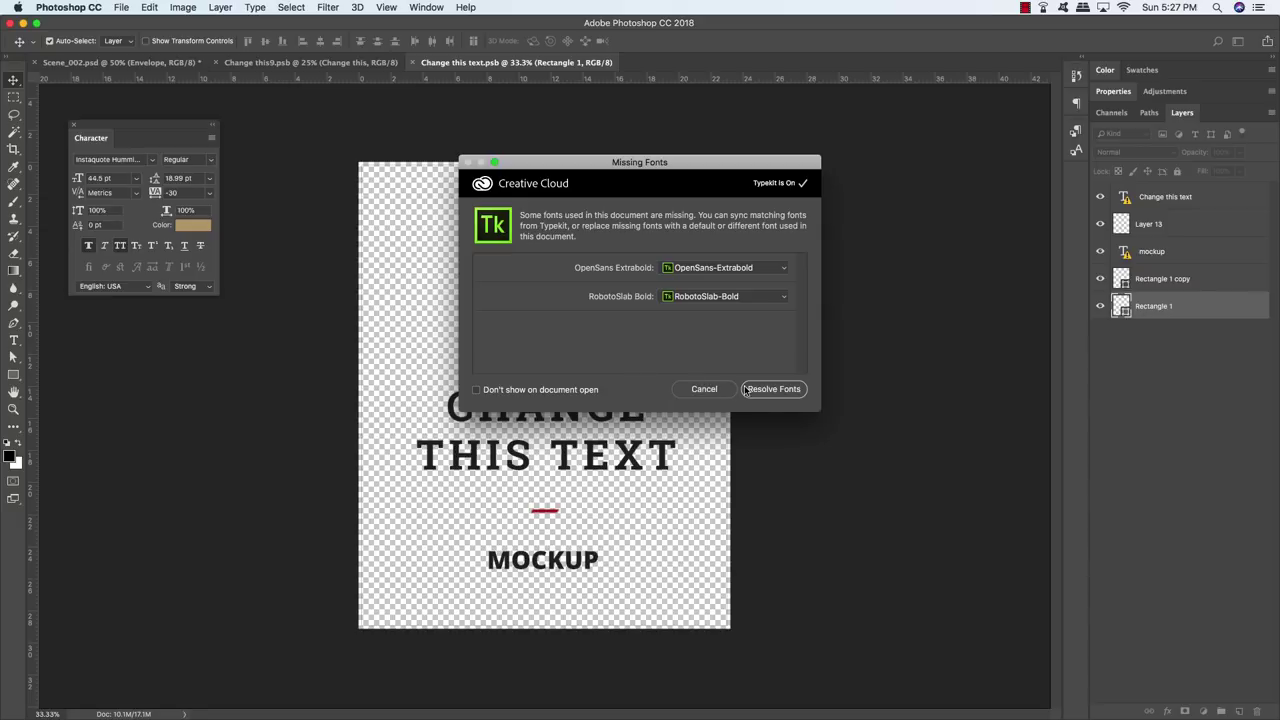
# Step: Hide all placeholder layers in the envelope text artwork without resolving fonts, and paste the Roast House logo from Illustrator as a Smart Object
pyautogui.click(709, 391)
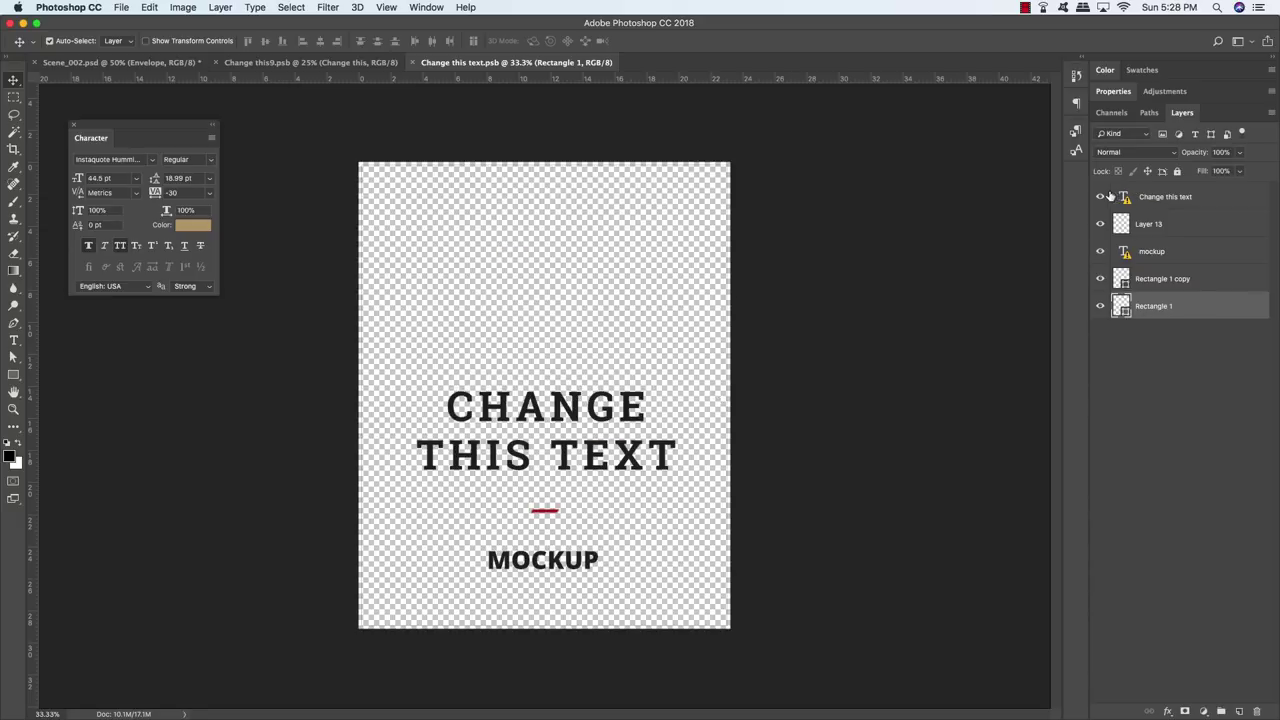
pyautogui.moveTo(1101, 196); pyautogui.dragTo(1100, 312)
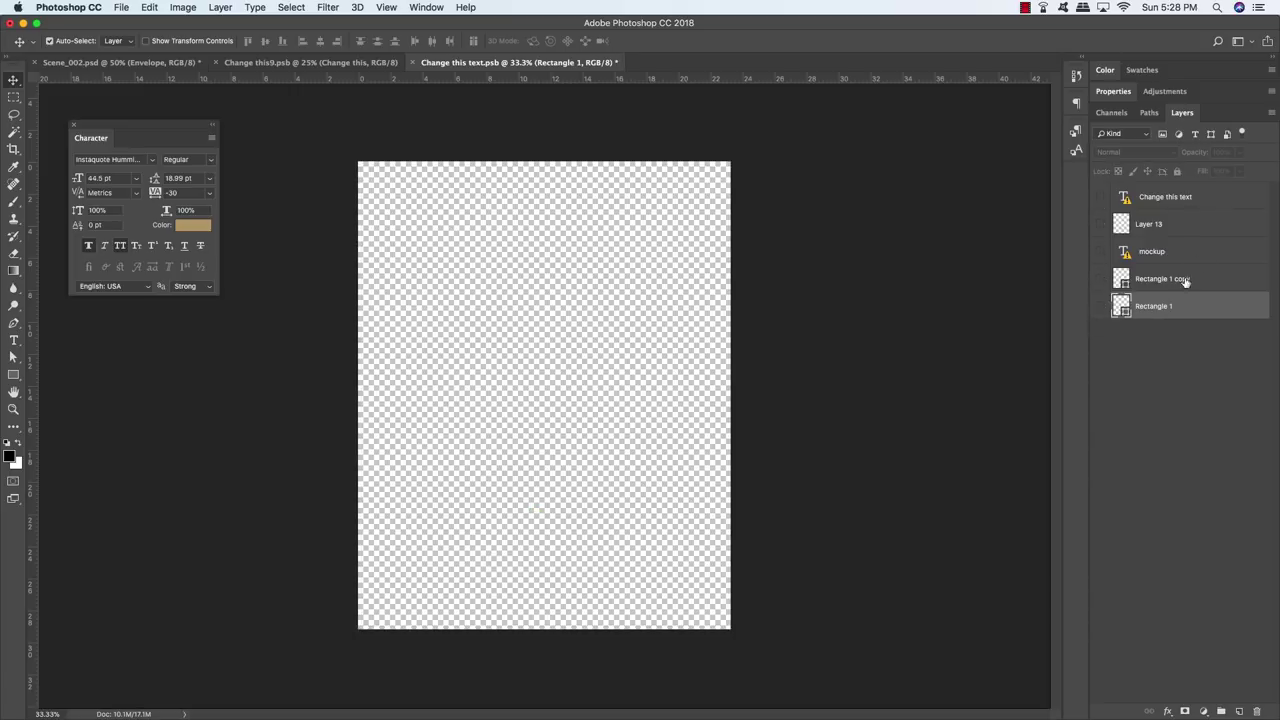
pyautogui.press('super+Tab')
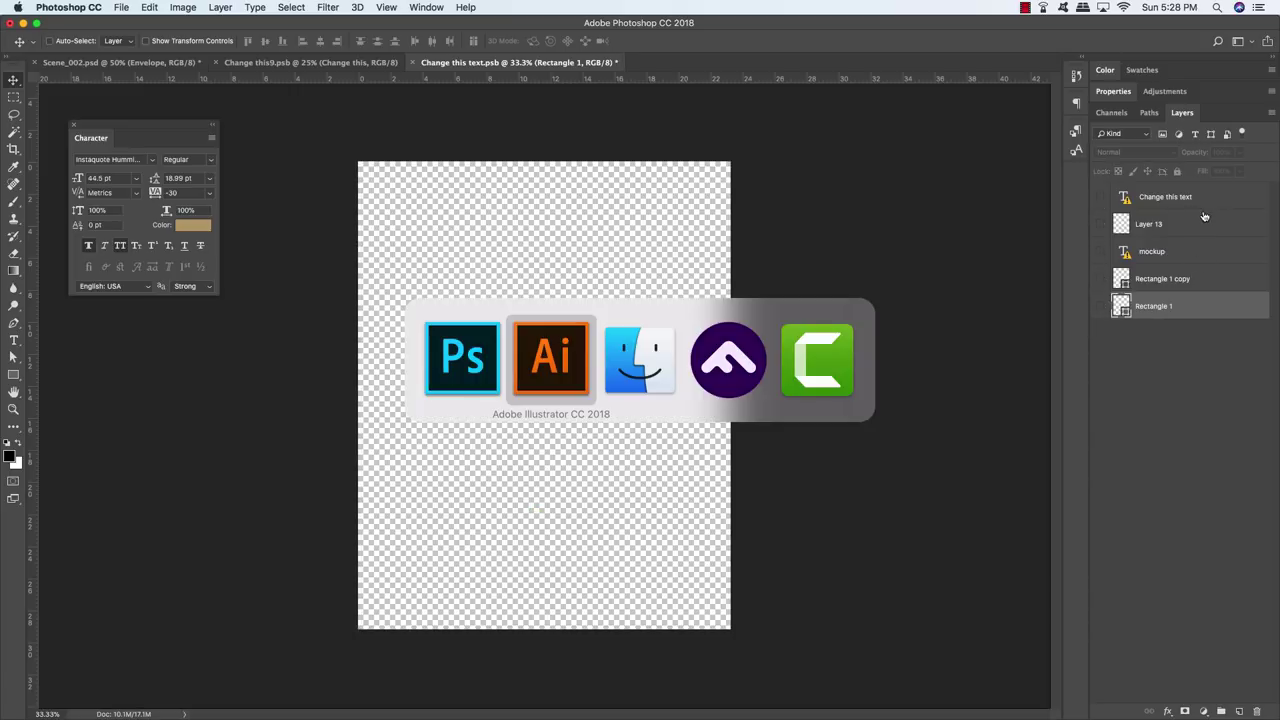
pyautogui.press('a')
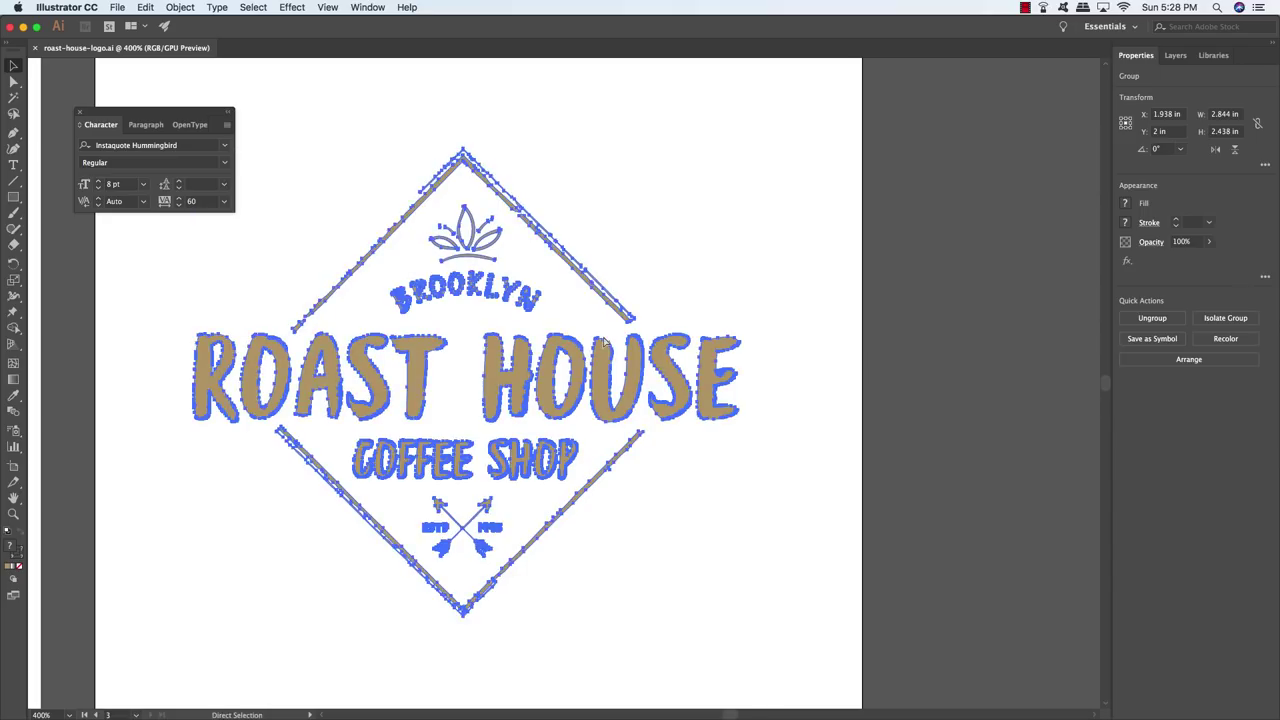
pyautogui.press('super+Tab')
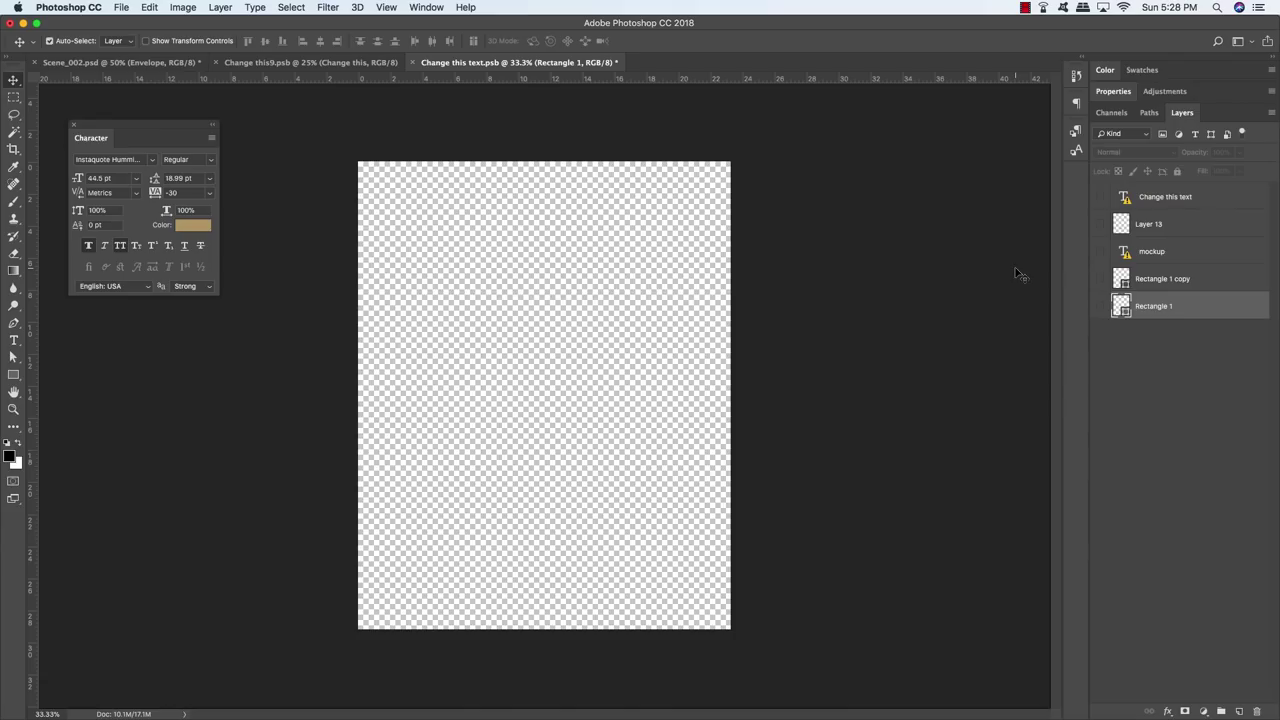
pyautogui.press('super+v')
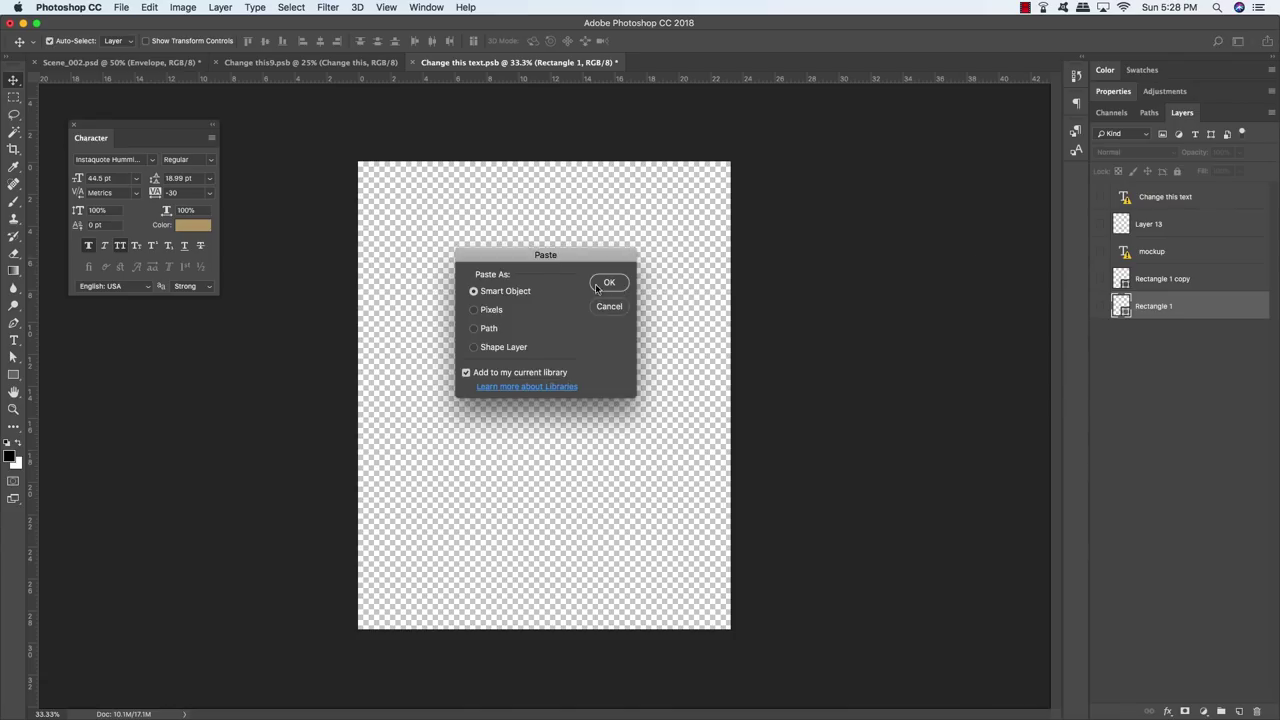
pyautogui.click(605, 283)
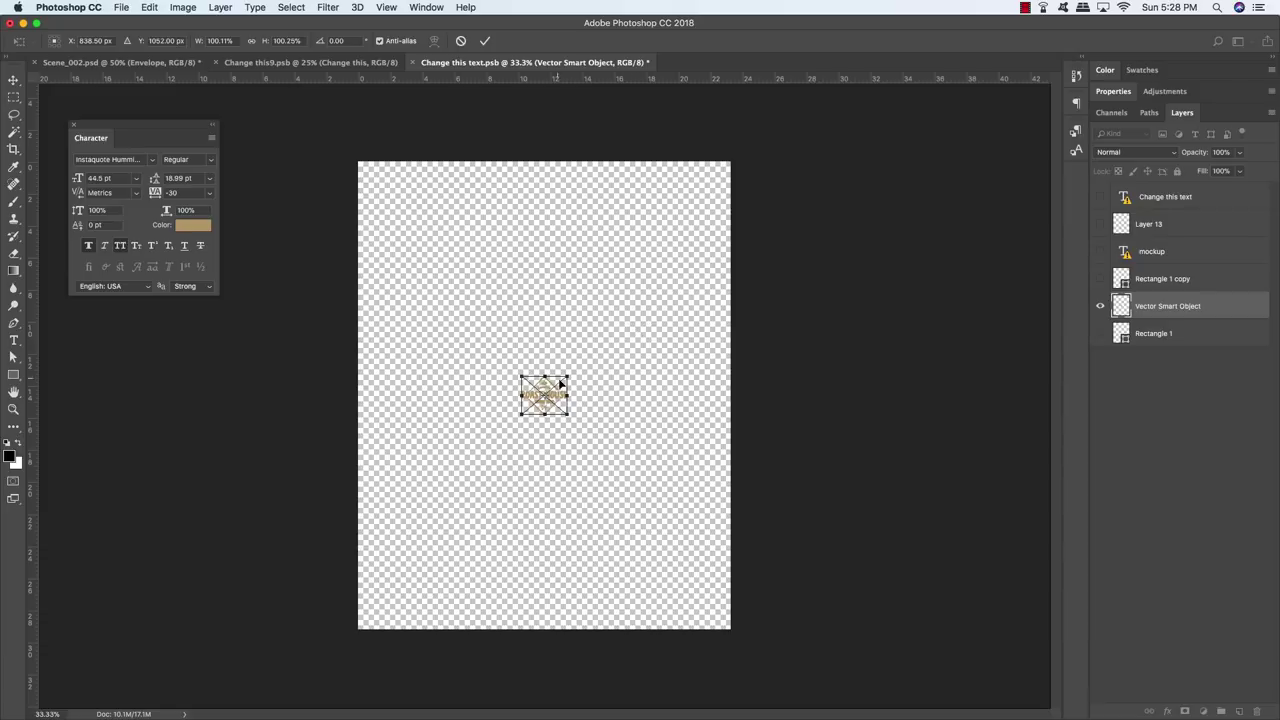
# Step: Scale the pasted logo to about 476% and move it down into the lower half of the envelope artwork
pyautogui.moveTo(573, 370); pyautogui.dragTo(654, 301)
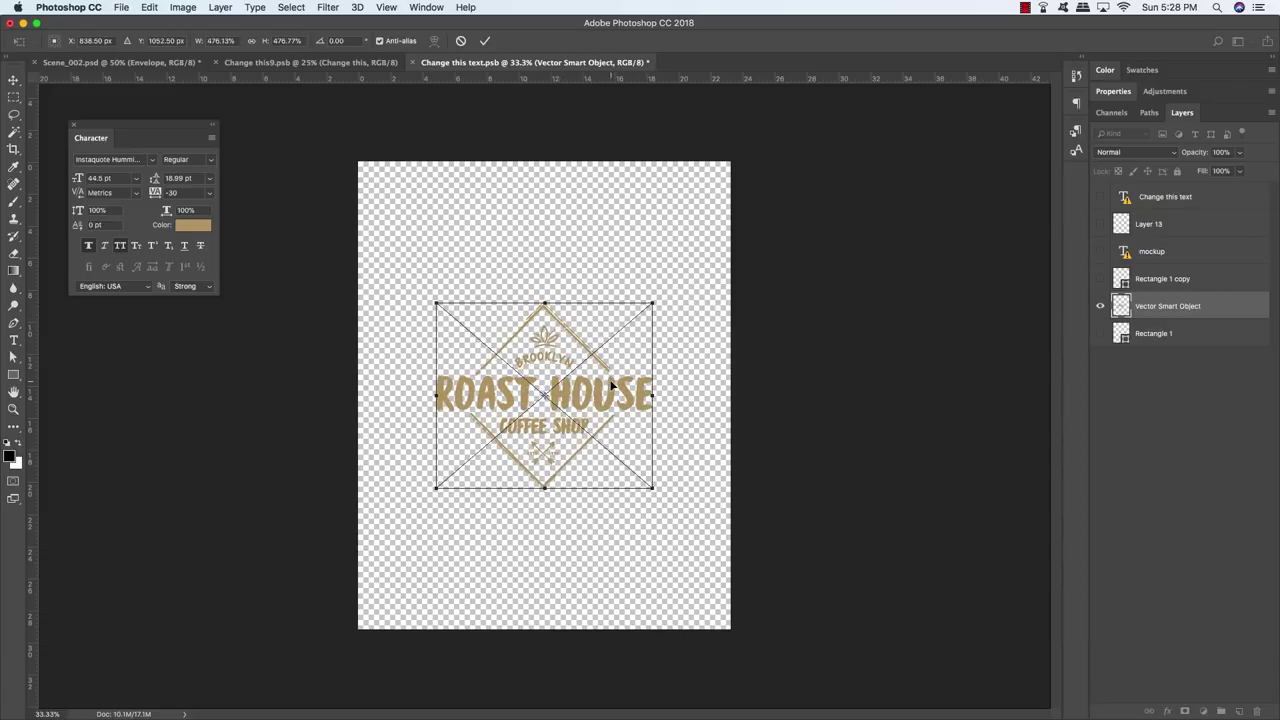
pyautogui.moveTo(610, 379); pyautogui.dragTo(616, 470)
pyautogui.press('Return')
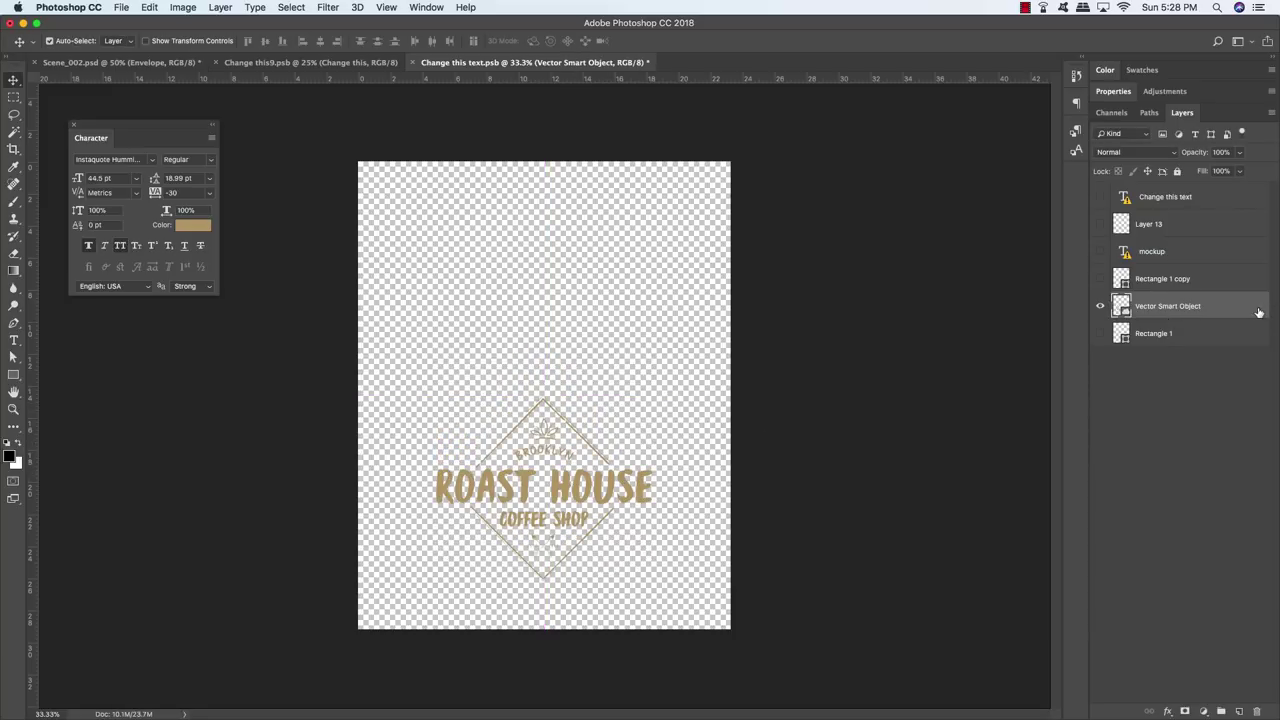
# Step: Apply a black Color Overlay to the envelope logo, and save and close its artwork
pyautogui.doubleClick(1259, 312)
pyautogui.click(641, 366)
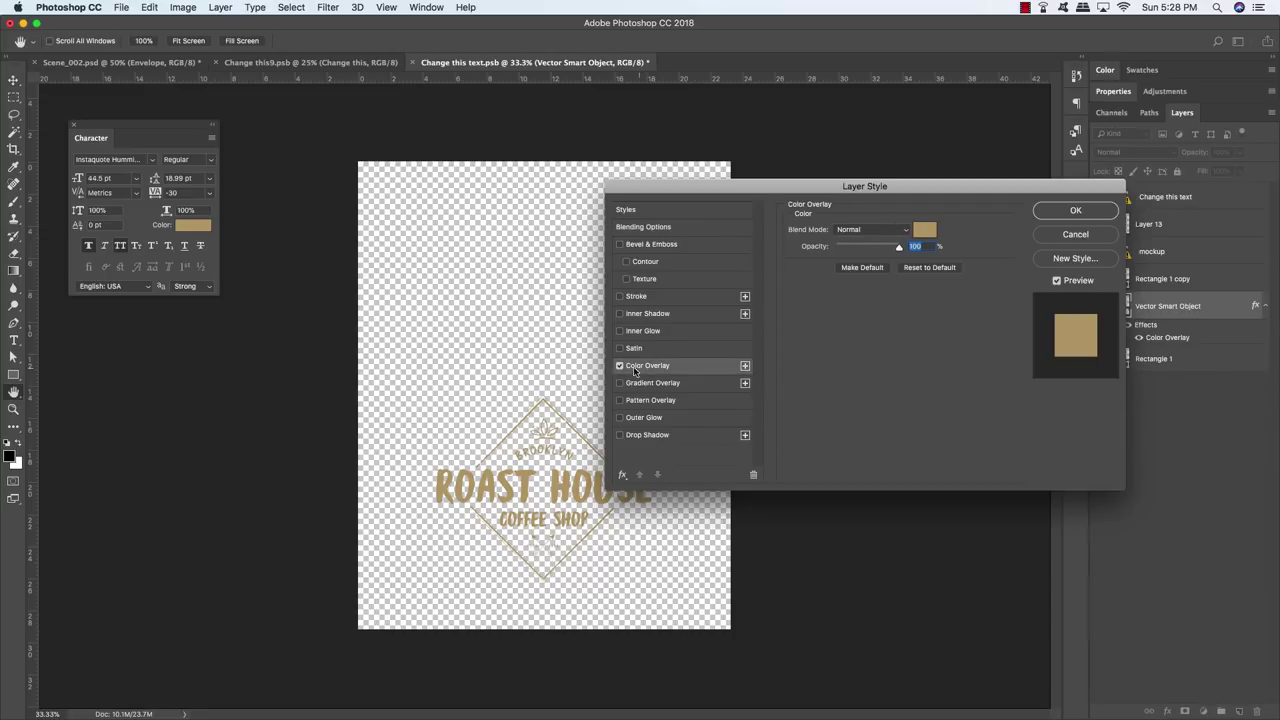
pyautogui.click(924, 231)
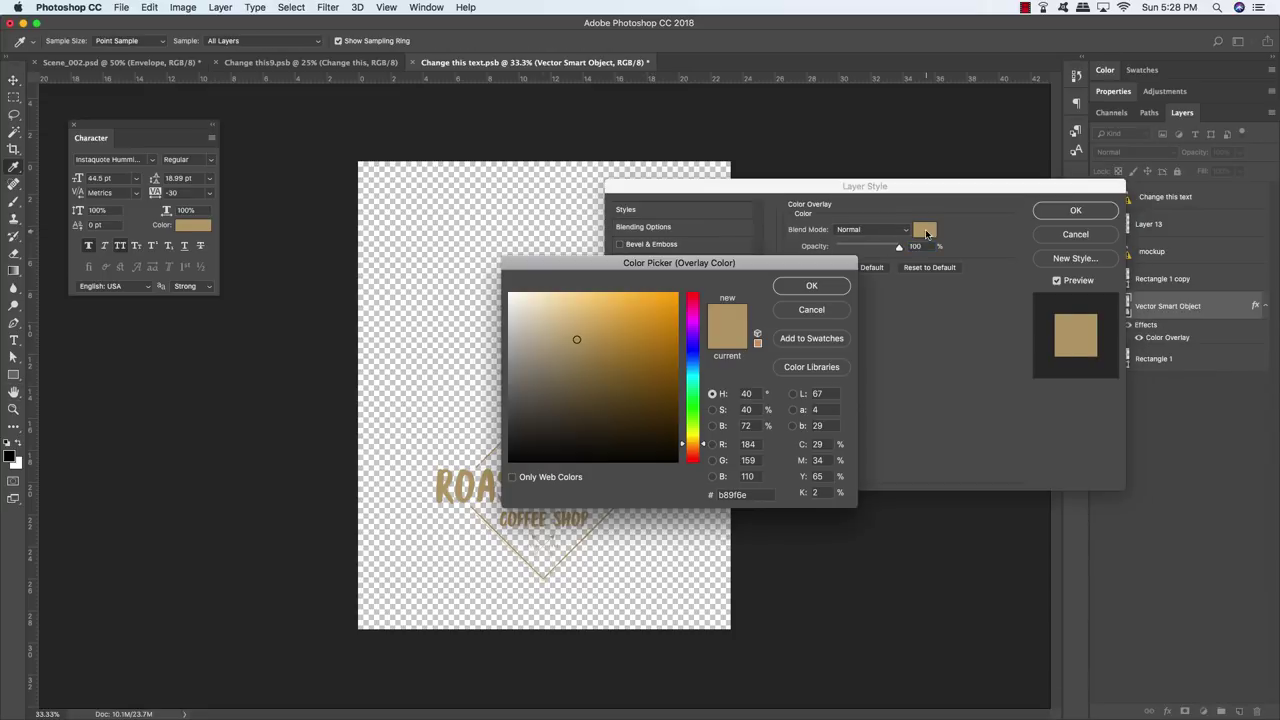
pyautogui.moveTo(545, 409); pyautogui.dragTo(508, 462)
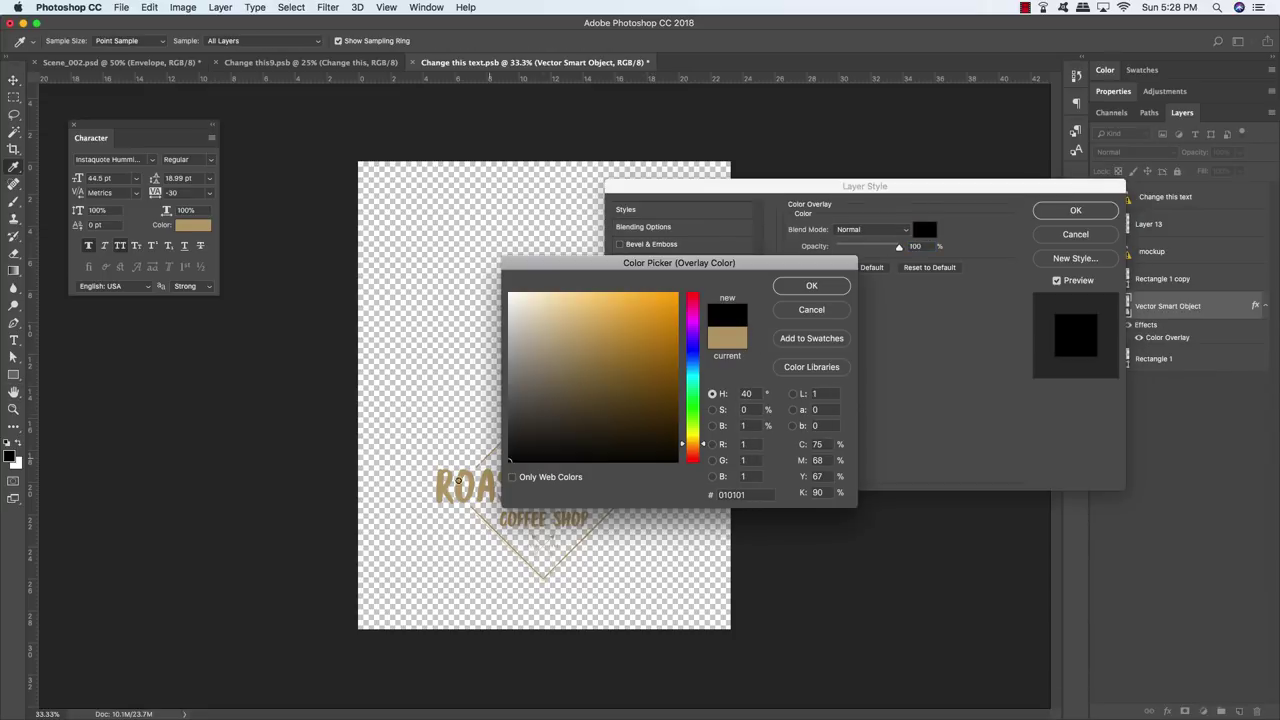
pyautogui.click(808, 287)
pyautogui.press('Return')
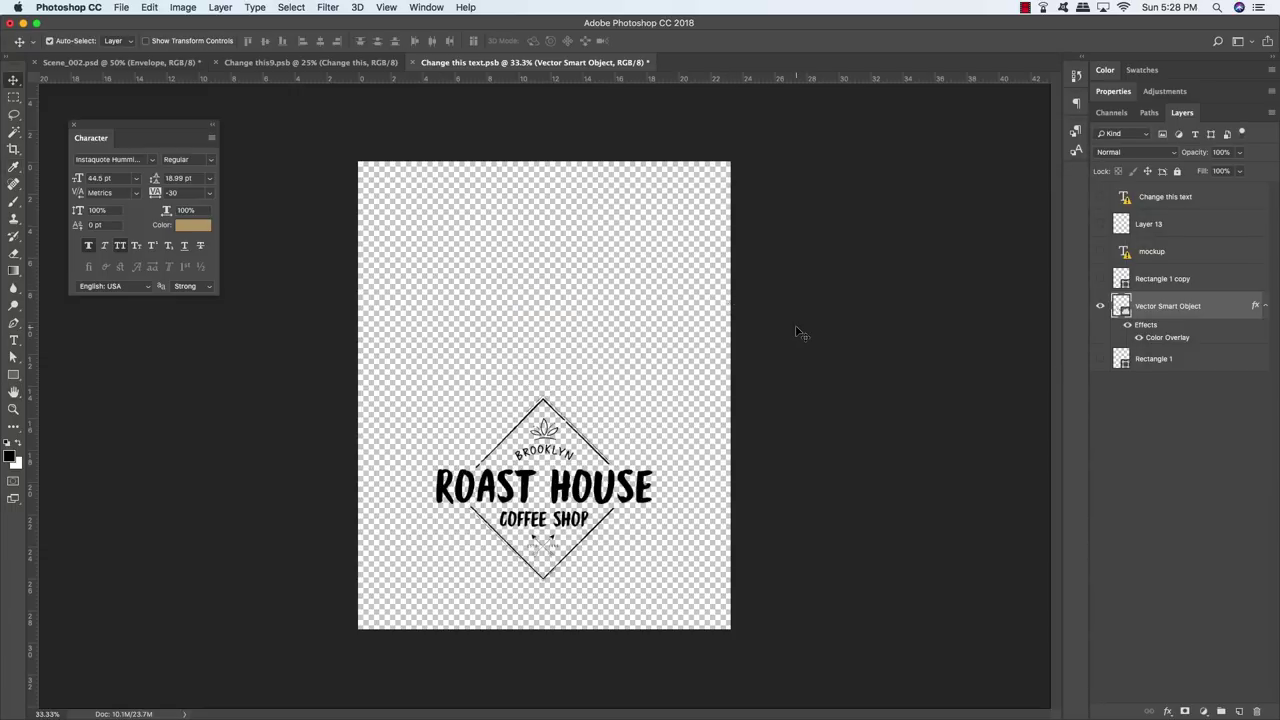
pyautogui.press('super+s')
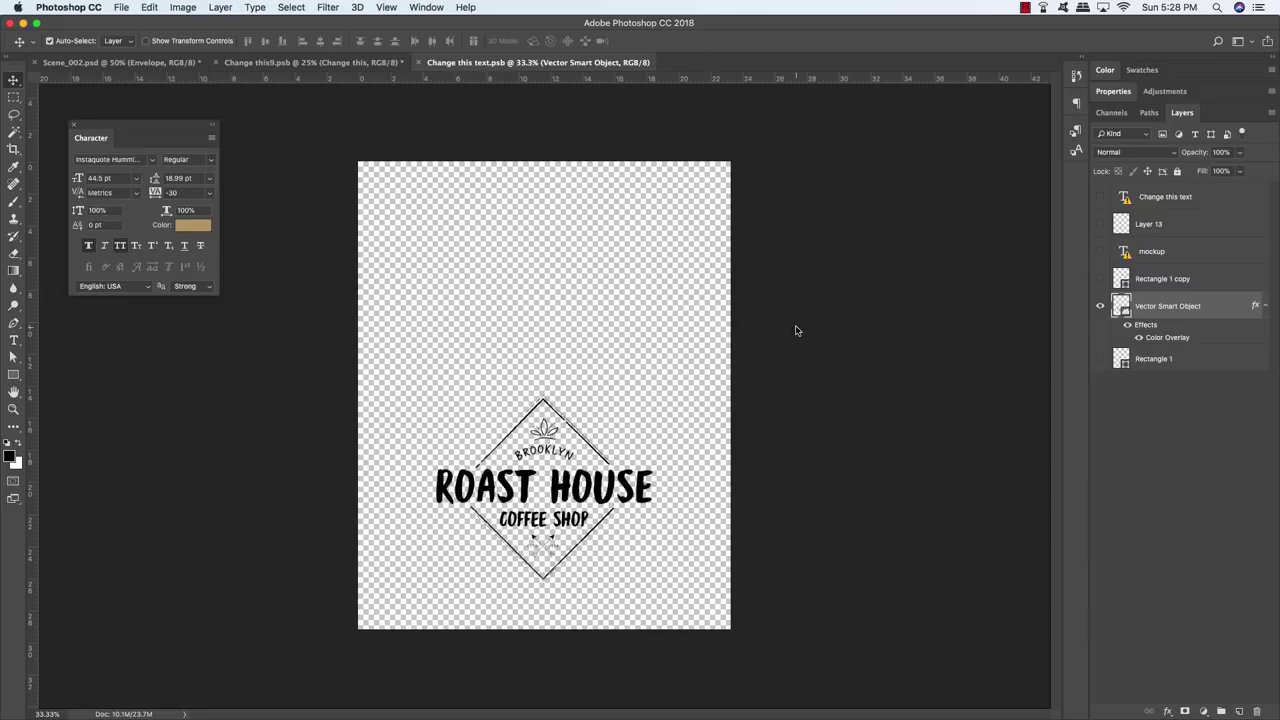
pyautogui.press('super+w')
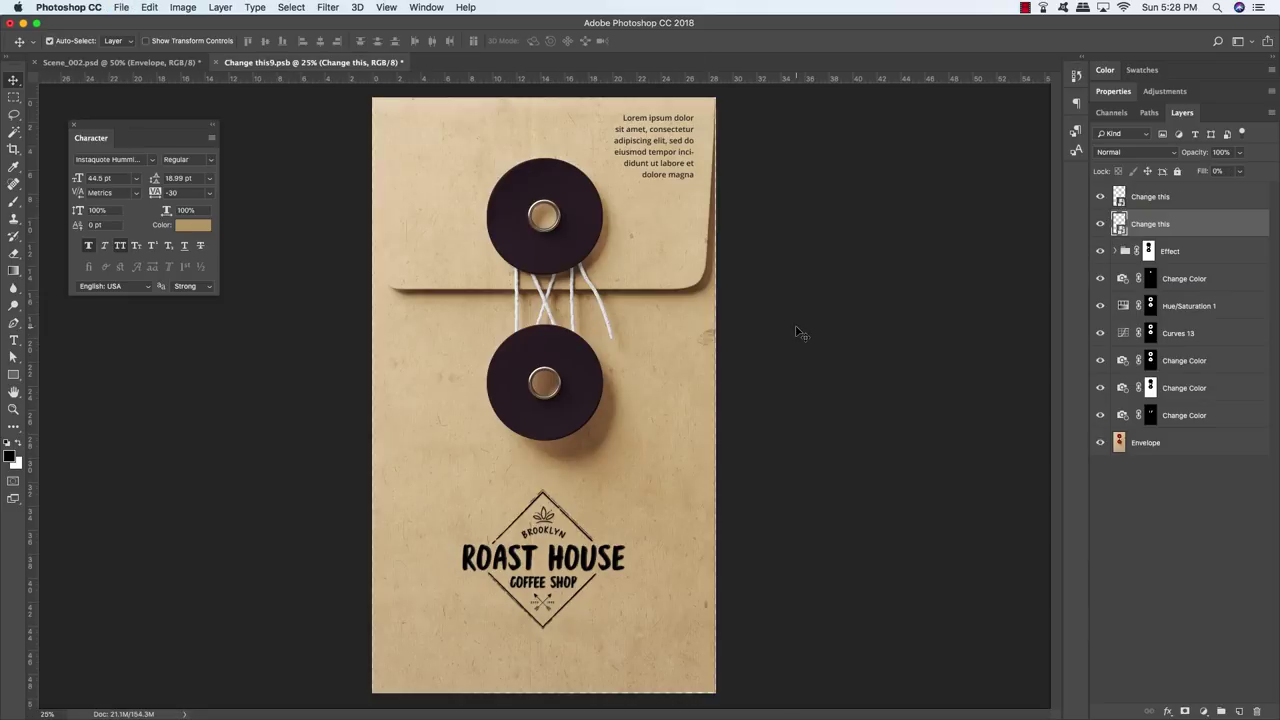
# Step: Reopen the envelope text artwork, enlarge the logo to about 705%, and save and close the artwork
pyautogui.doubleClick(1120, 228)
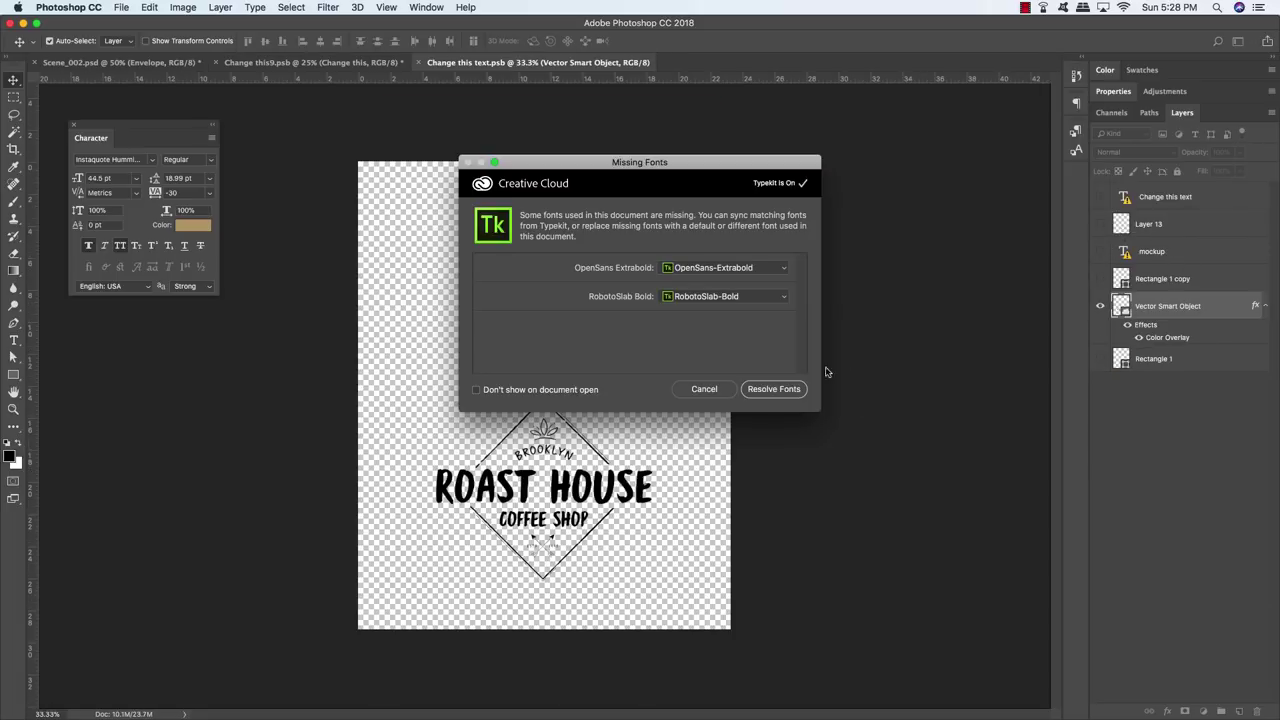
pyautogui.click(702, 389)
pyautogui.press('super+t')
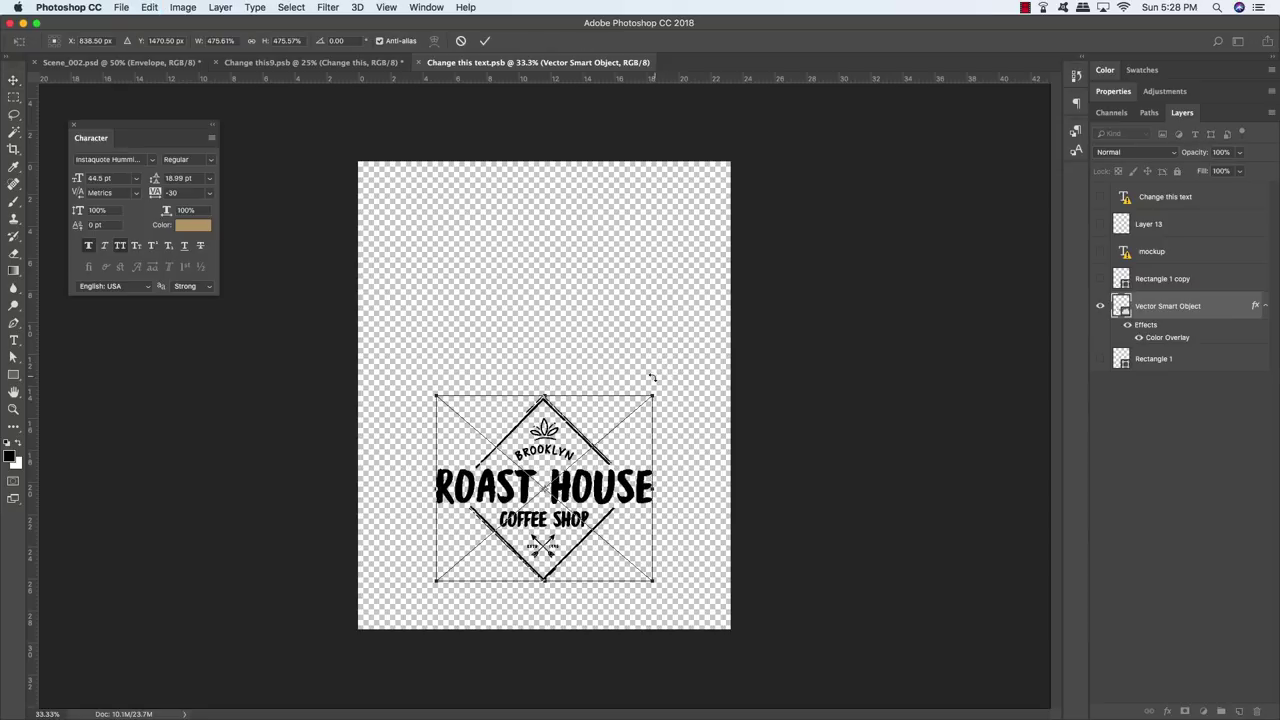
pyautogui.moveTo(652, 395); pyautogui.dragTo(706, 352)
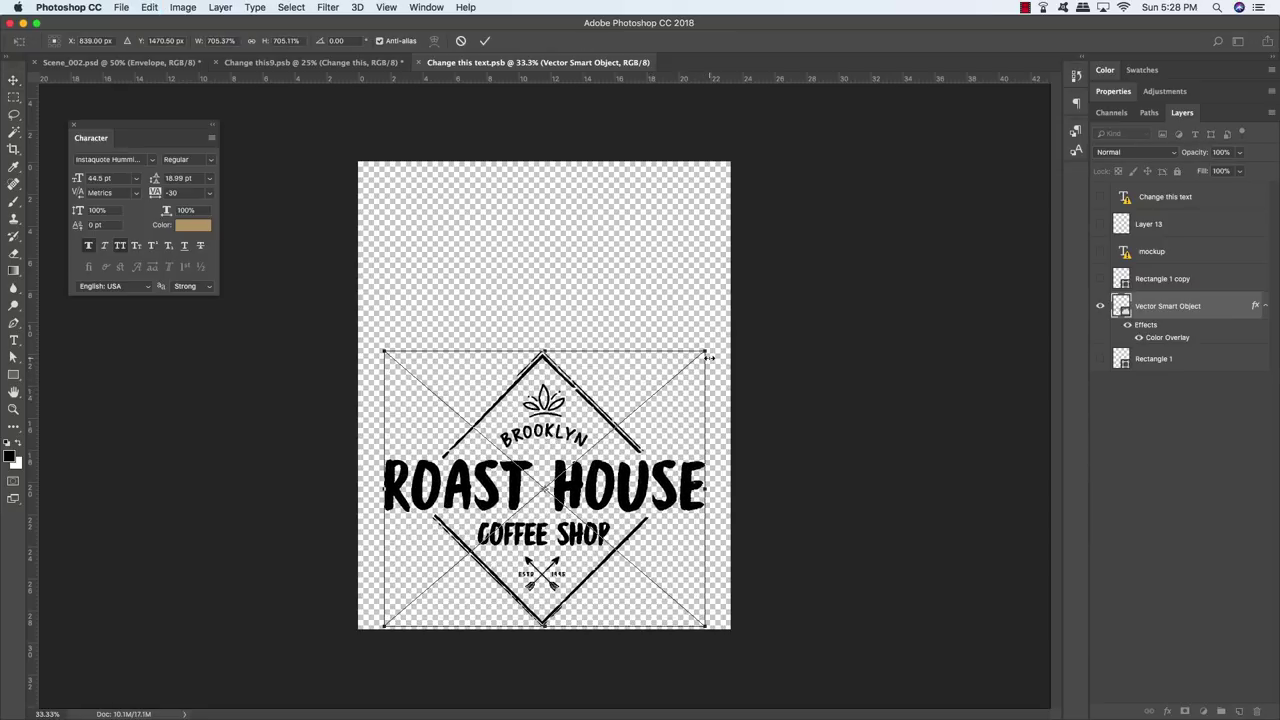
pyautogui.press('Return')
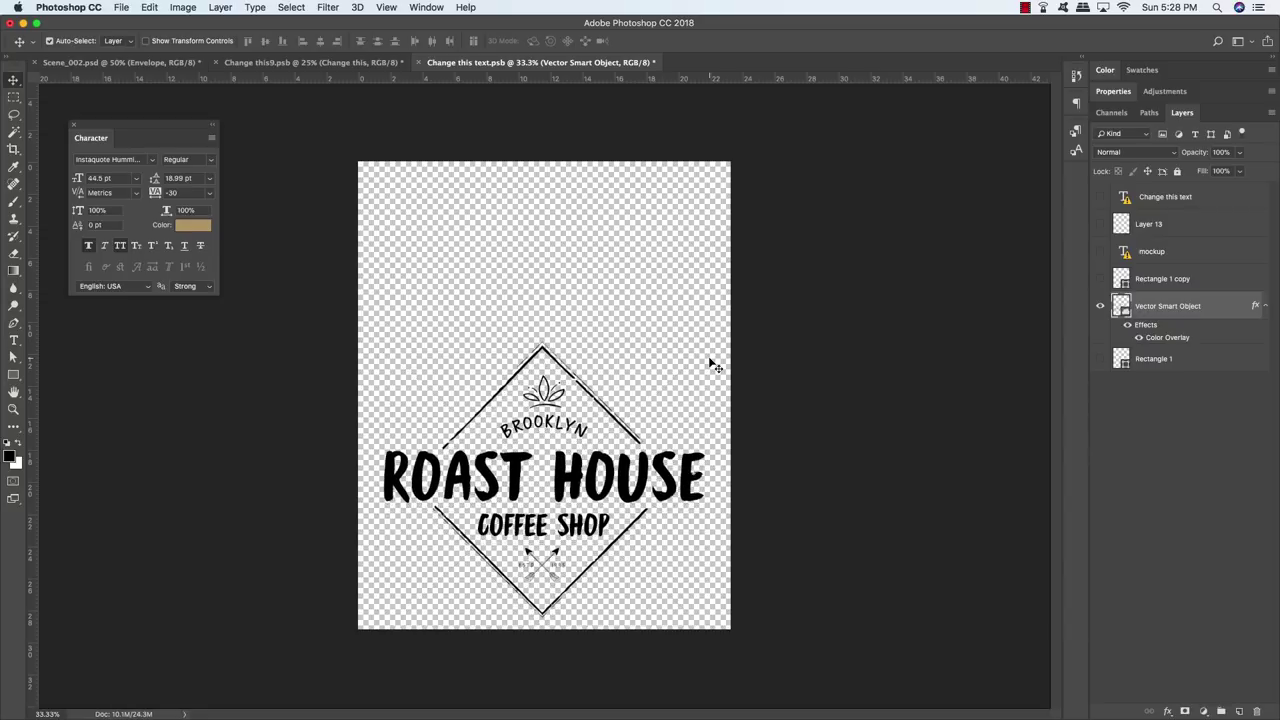
pyautogui.press('super+s')
pyautogui.press('super+w')
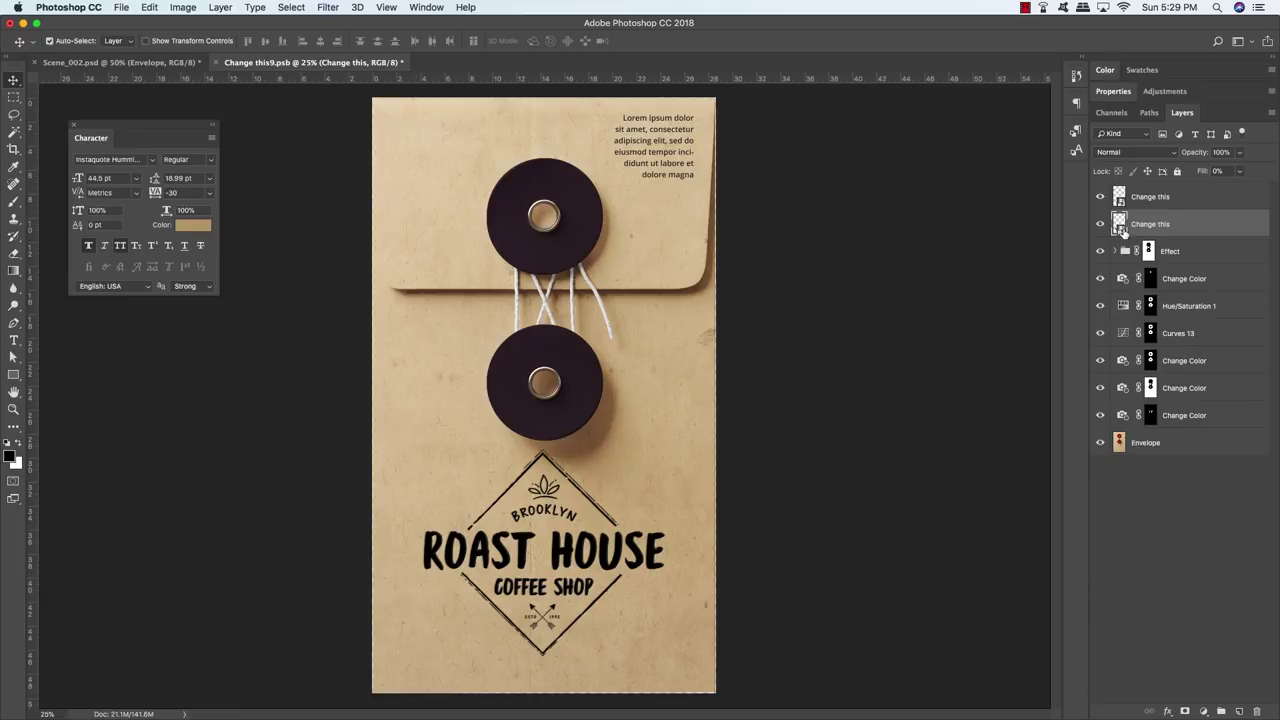
# Step: Reopen the envelope text artwork without resolving fonts and turn on visibility of the Rectangle 1 layer
pyautogui.doubleClick(1121, 231)
pyautogui.click(701, 389)
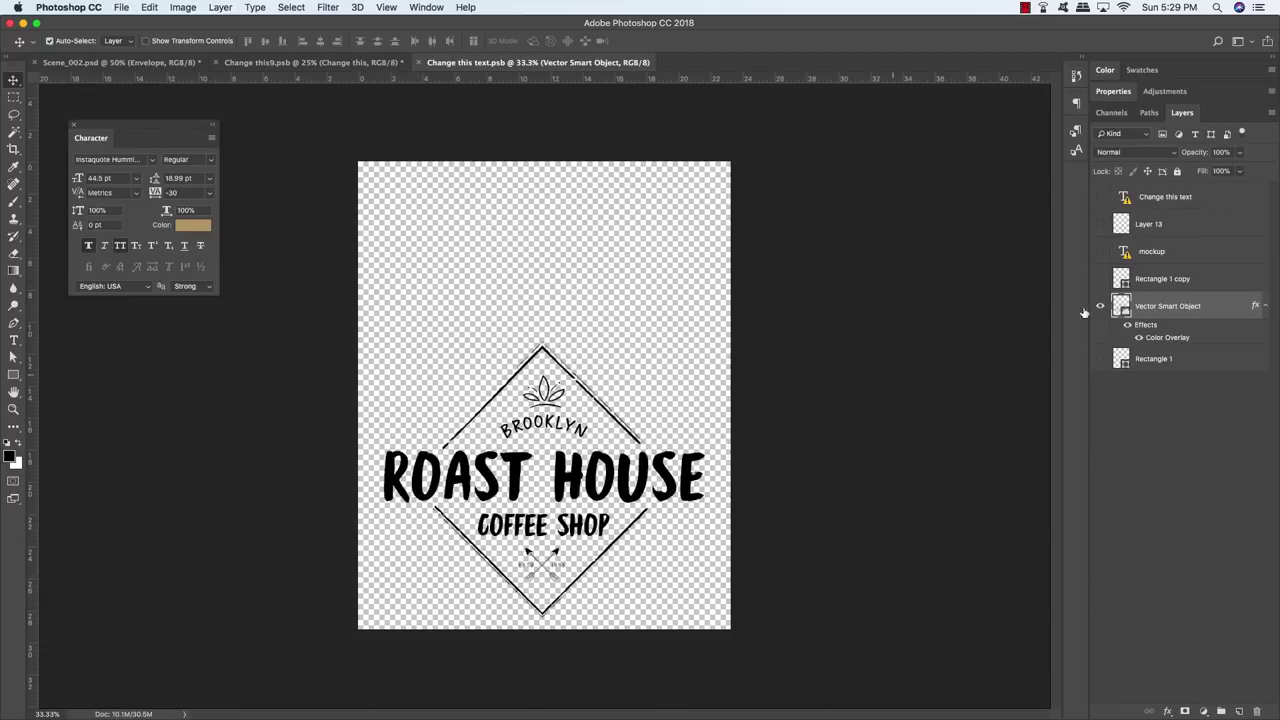
pyautogui.click(1100, 360)
pyautogui.click(1100, 360)
pyautogui.click(1100, 360)
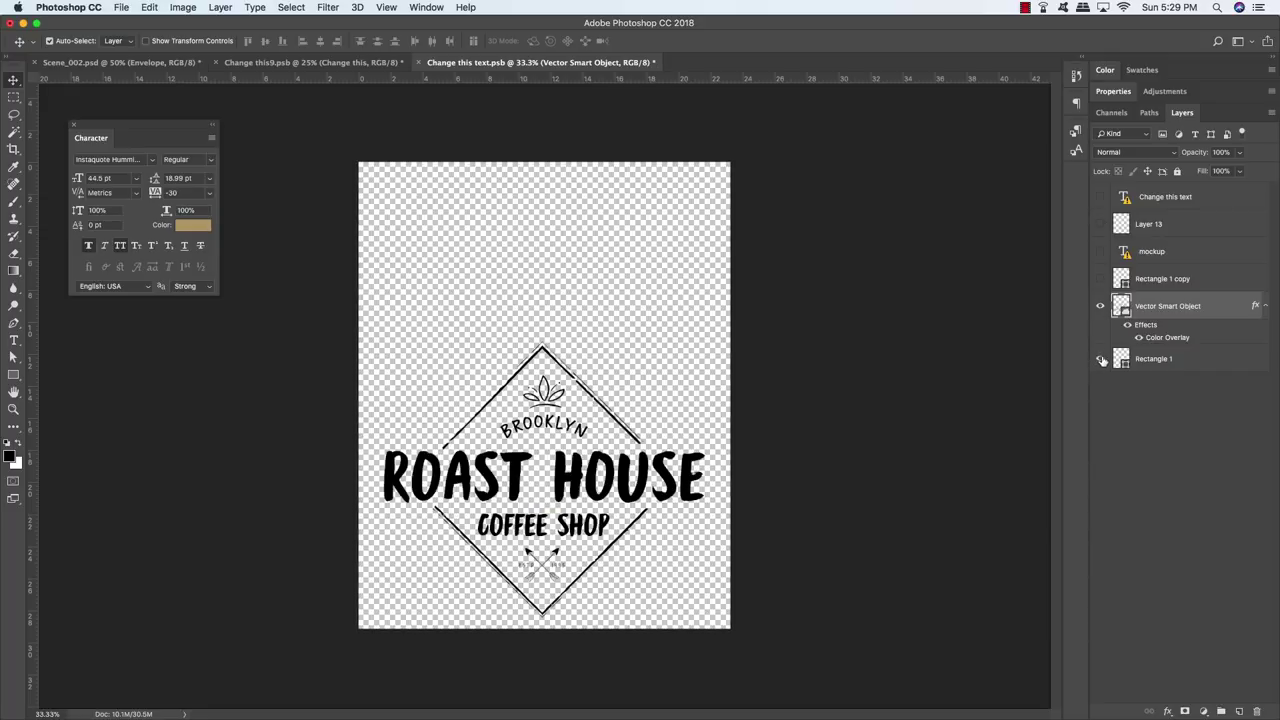
# Step: Check what the hidden Layer 13, Change this text and Rectangle 1 copy layers contain, and select the Rectangle 1 layer
pyautogui.click(1099, 225)
pyautogui.click(1099, 225)
pyautogui.click(1100, 197)
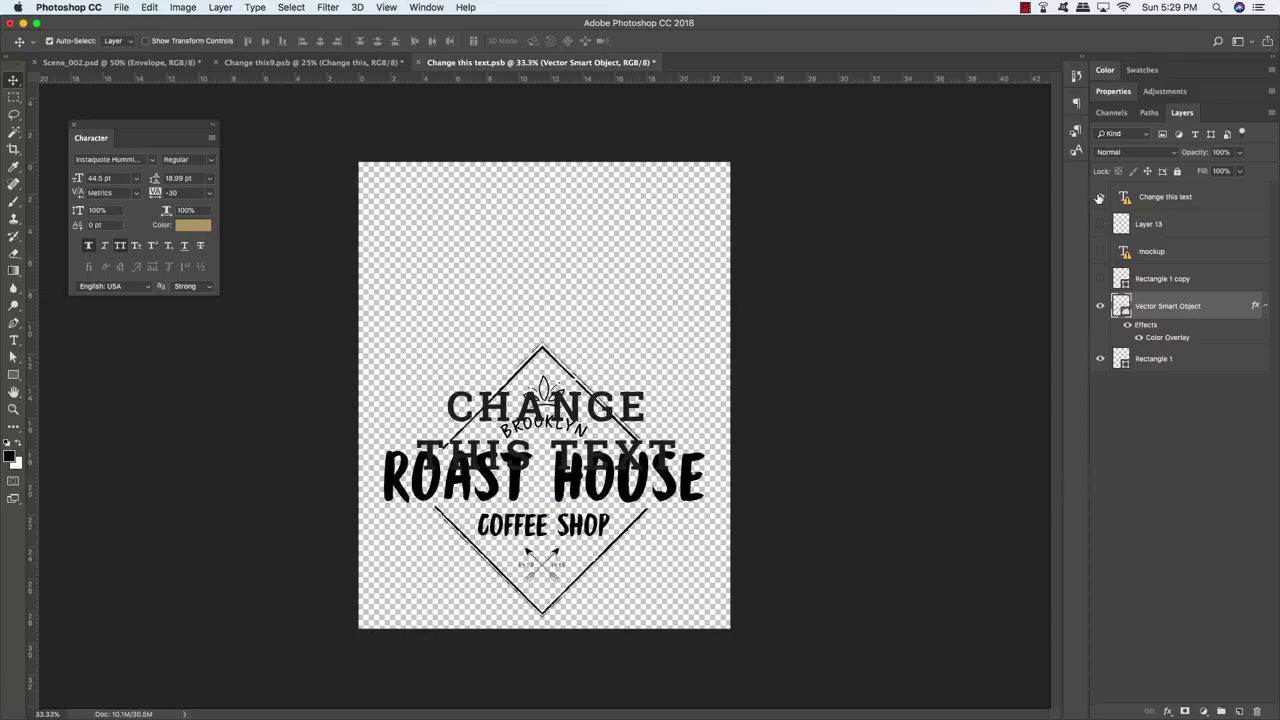
pyautogui.click(1100, 197)
pyautogui.click(1101, 281)
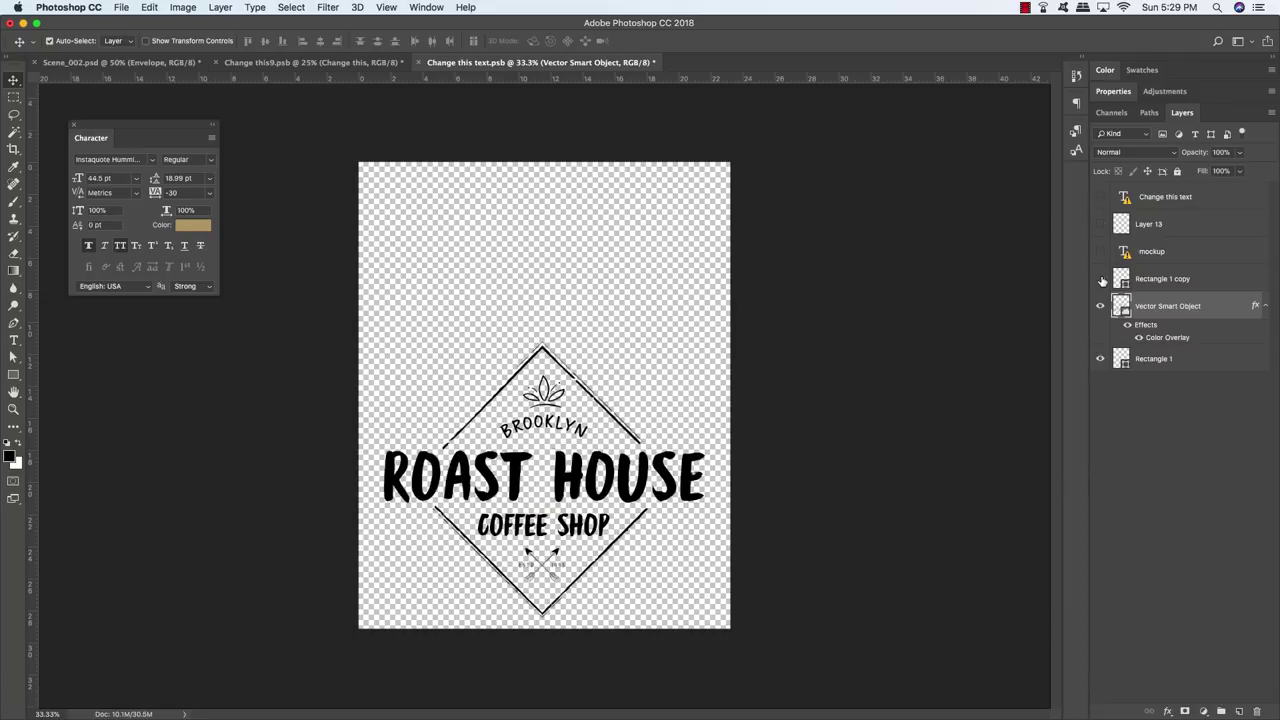
pyautogui.click(1156, 360)
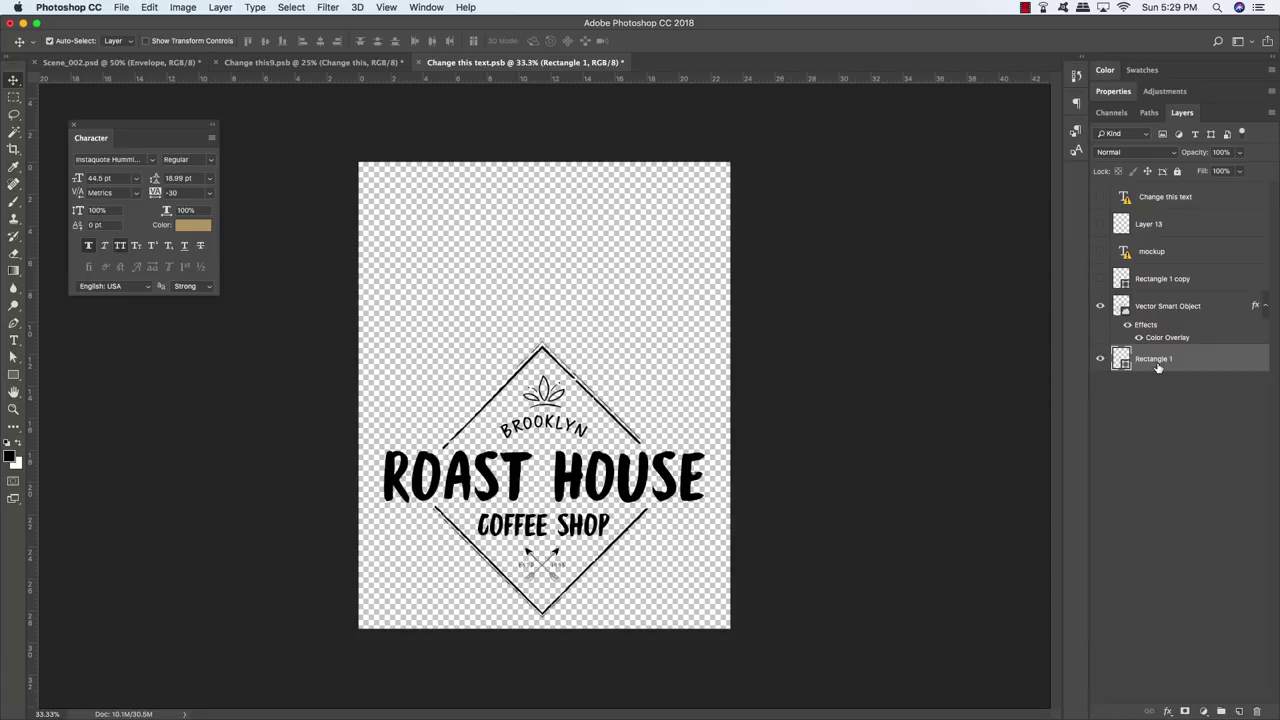
# Step: Delete the four hidden layers above the logo, from Rectangle 1 copy up to Change this text
pyautogui.click(1265, 306)
pyautogui.click(1200, 283)
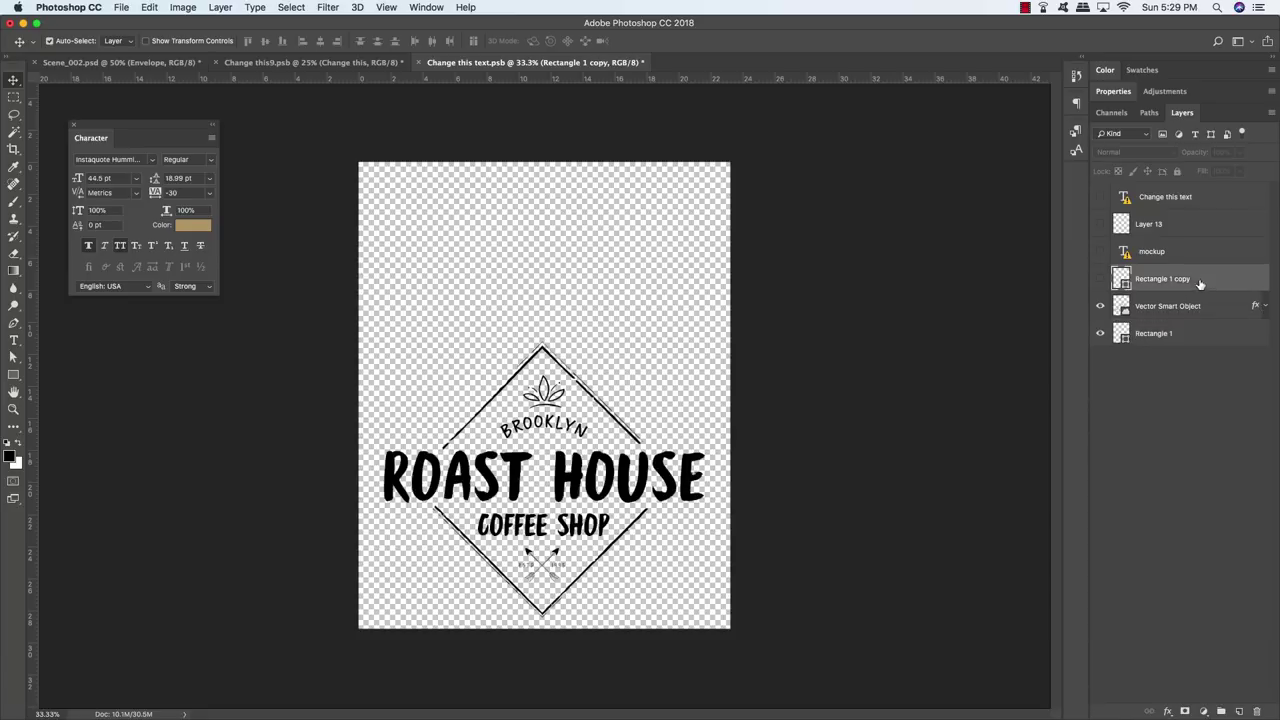
pyautogui.keyDown('shift'); pyautogui.click(1187, 199); pyautogui.keyUp('shift')
pyautogui.press('Delete')
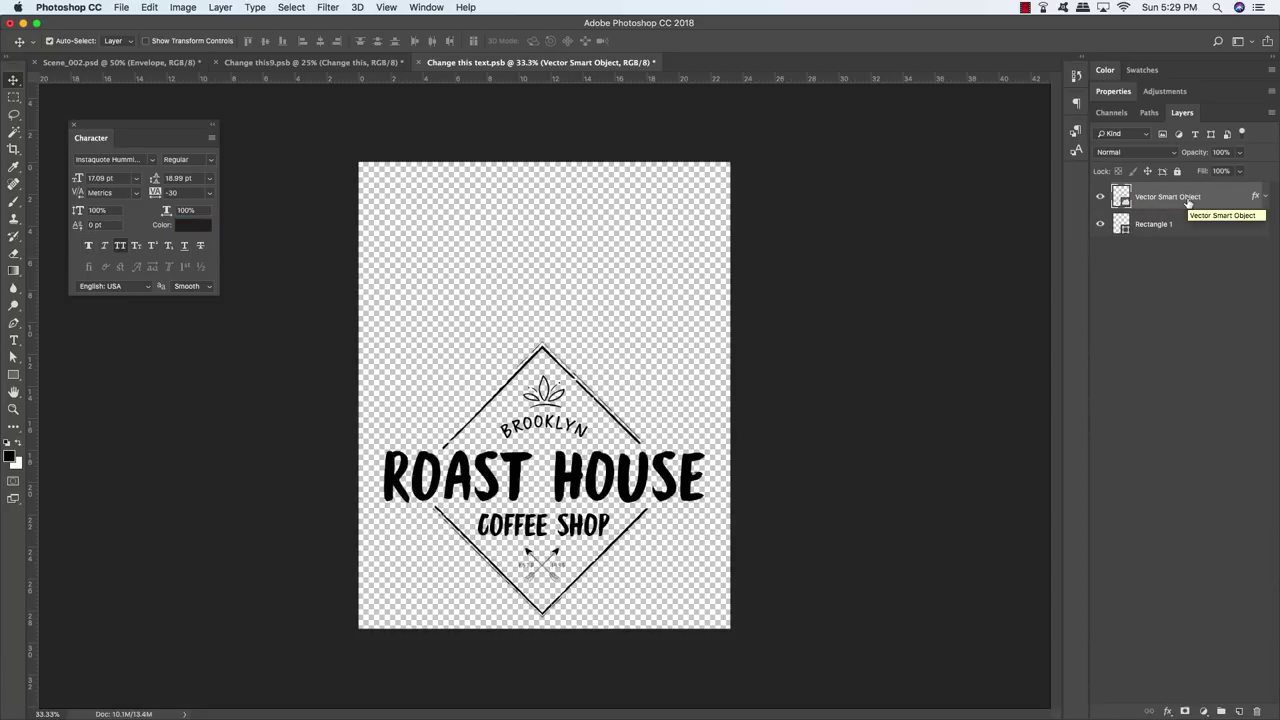
# Step: Save and close the envelope's text artwork and its parent envelope artwork, returning to the main scene
pyautogui.press('super+s')
pyautogui.press('super+w')
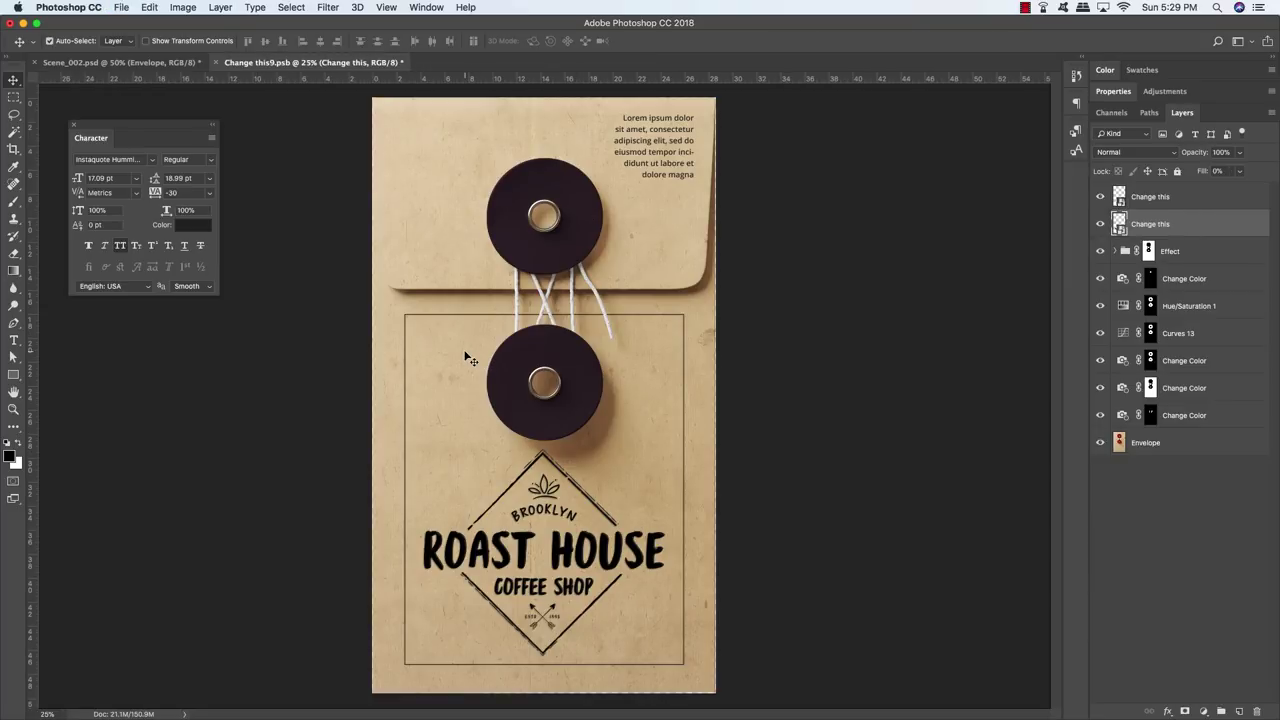
pyautogui.press('super+s')
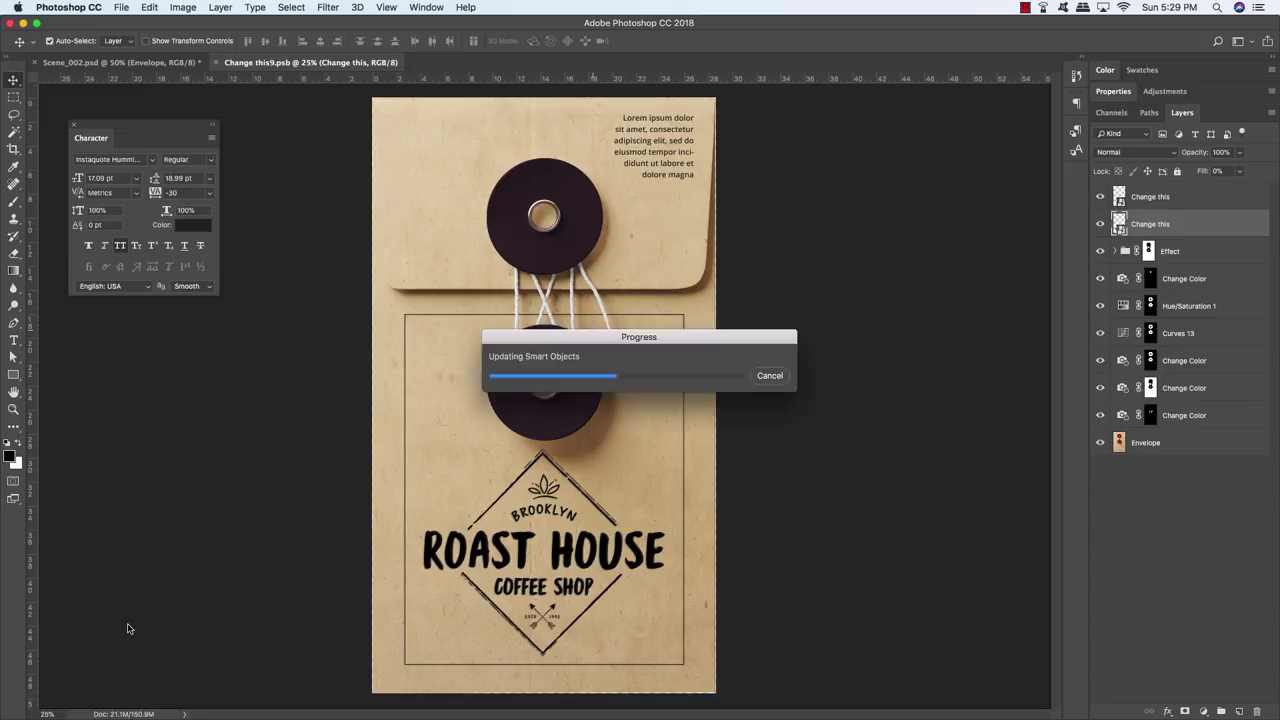
pyautogui.press('super+w')
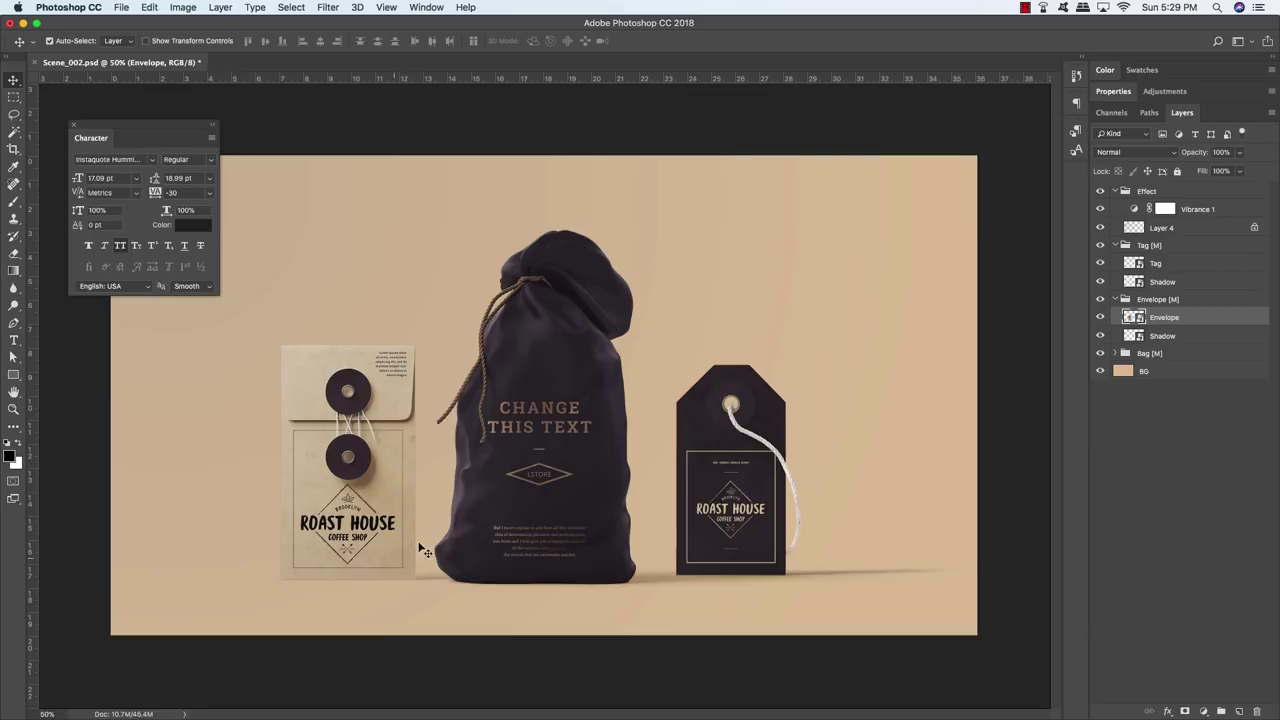
# Step: Open the Bag smart object in the Bag [M] group and its nested Change This artwork
pyautogui.click(1116, 299)
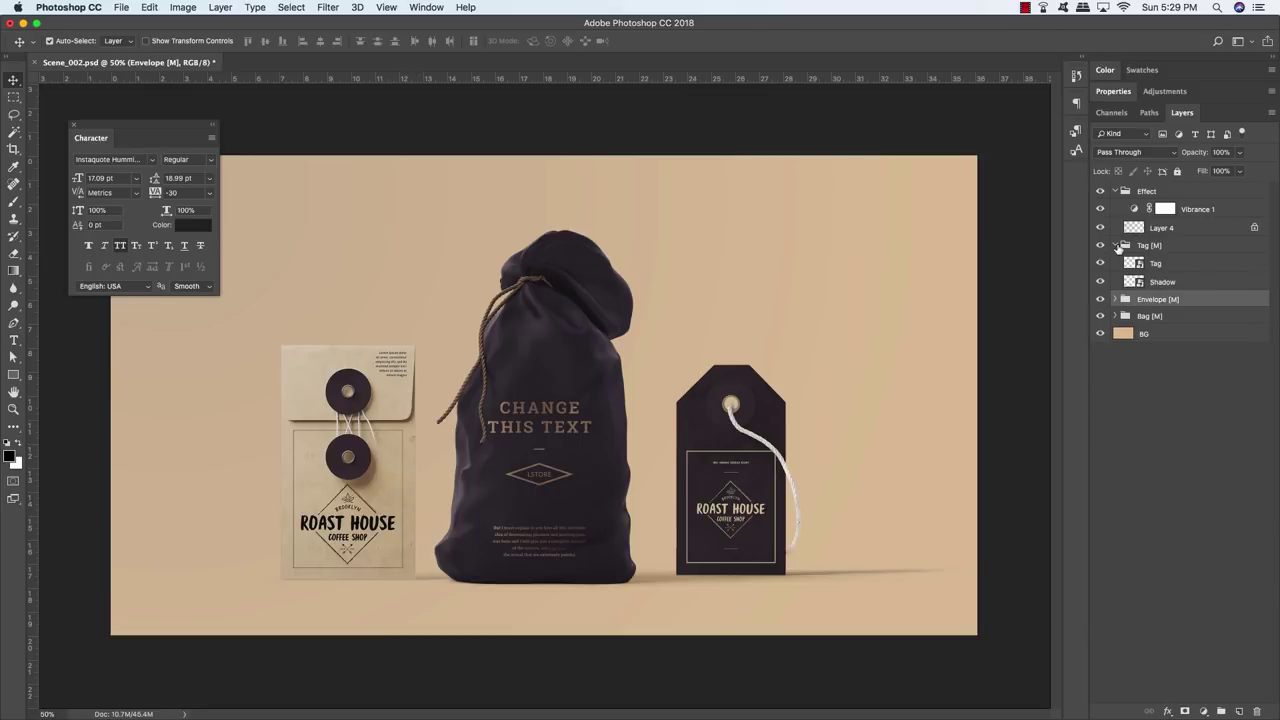
pyautogui.click(1116, 245)
pyautogui.click(1162, 279)
pyautogui.click(1116, 279)
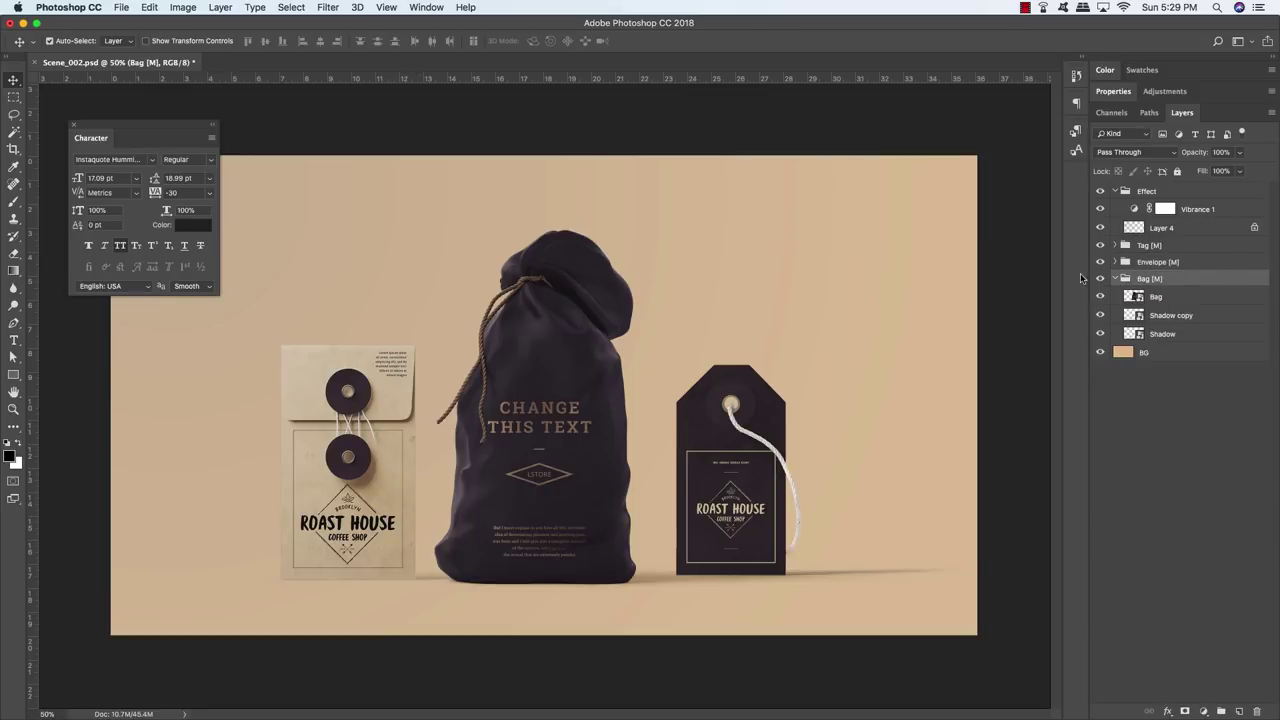
pyautogui.click(1194, 297)
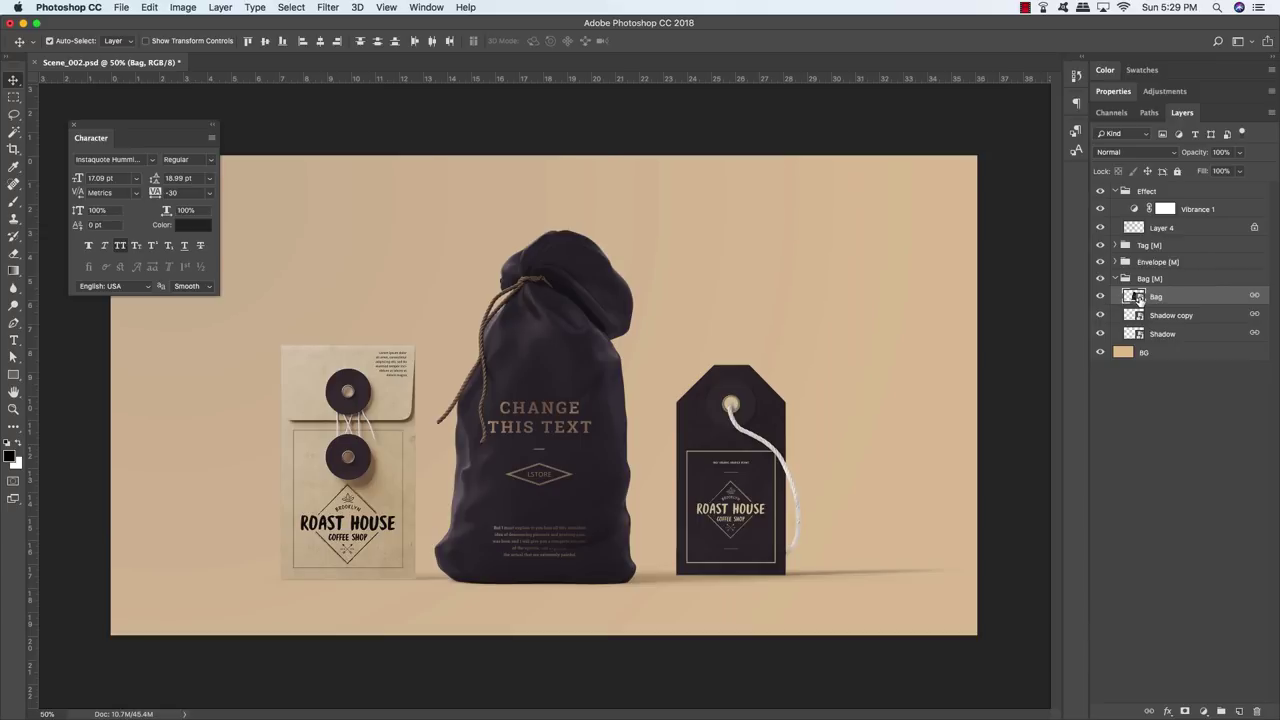
pyautogui.doubleClick(1134, 296)
pyautogui.click(1135, 200)
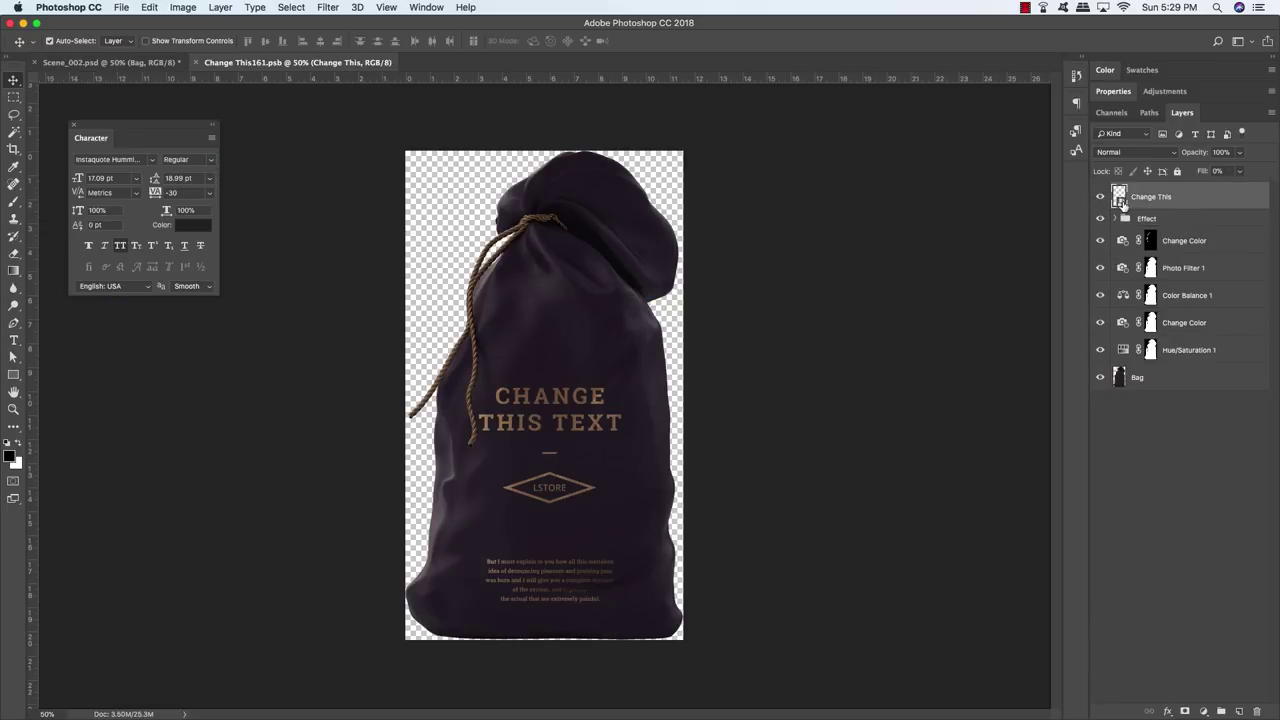
pyautogui.doubleClick(1120, 197)
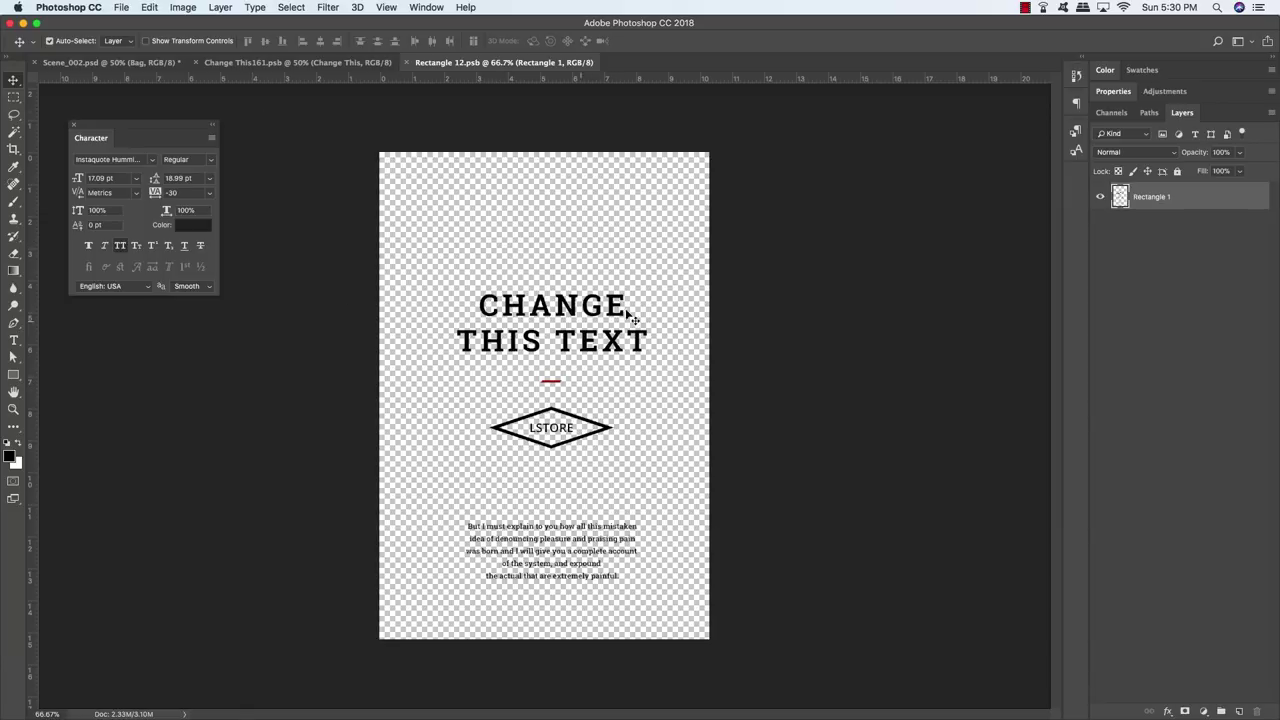
# Step: Paste the logo as a Smart Object, enlarge it to about three-quarters of the canvas width, and hide the Rectangle 1 placeholder layer
pyautogui.press('super+v')
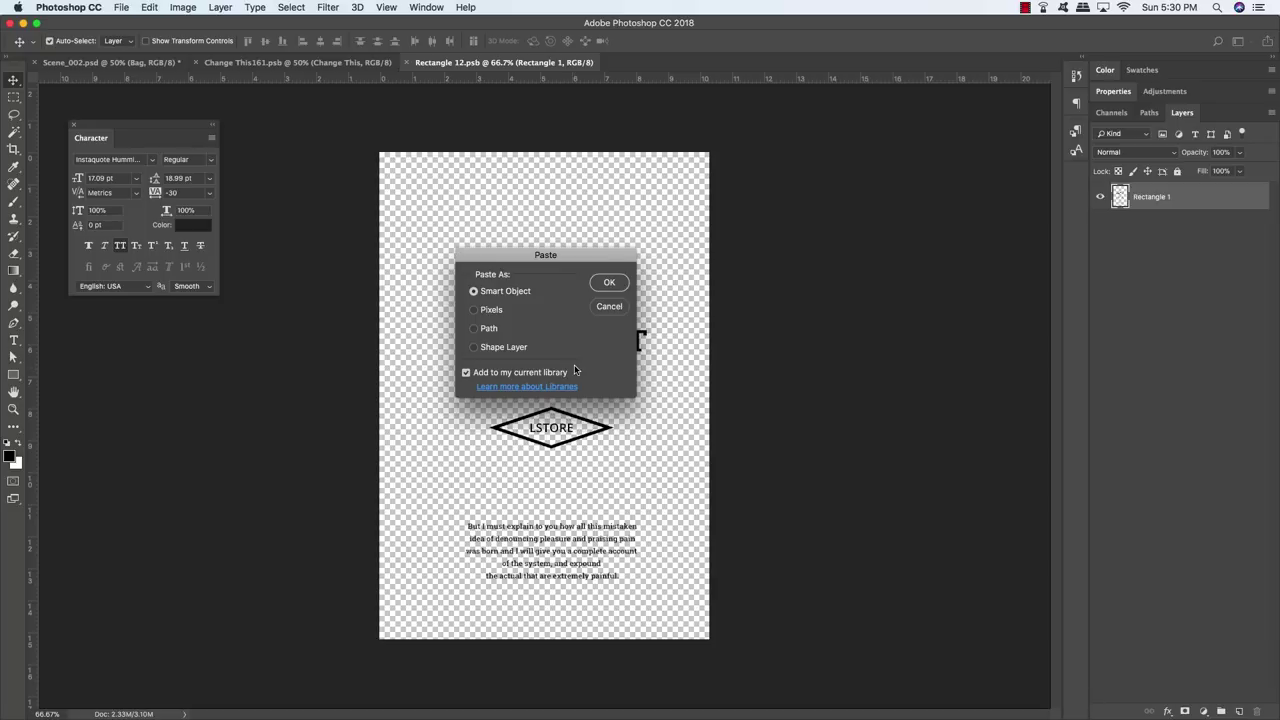
pyautogui.click(609, 284)
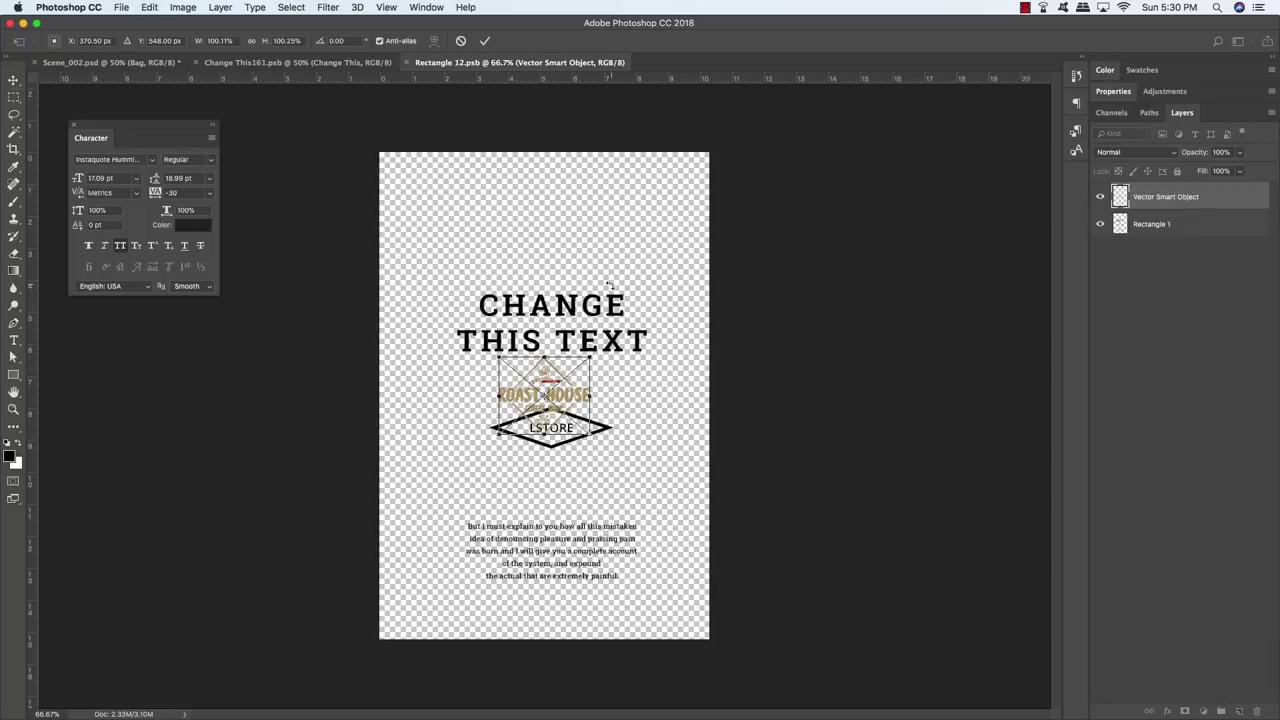
pyautogui.moveTo(590, 357); pyautogui.dragTo(664, 294)
pyautogui.moveTo(620, 385); pyautogui.dragTo(624, 387)
pyautogui.press('Return')
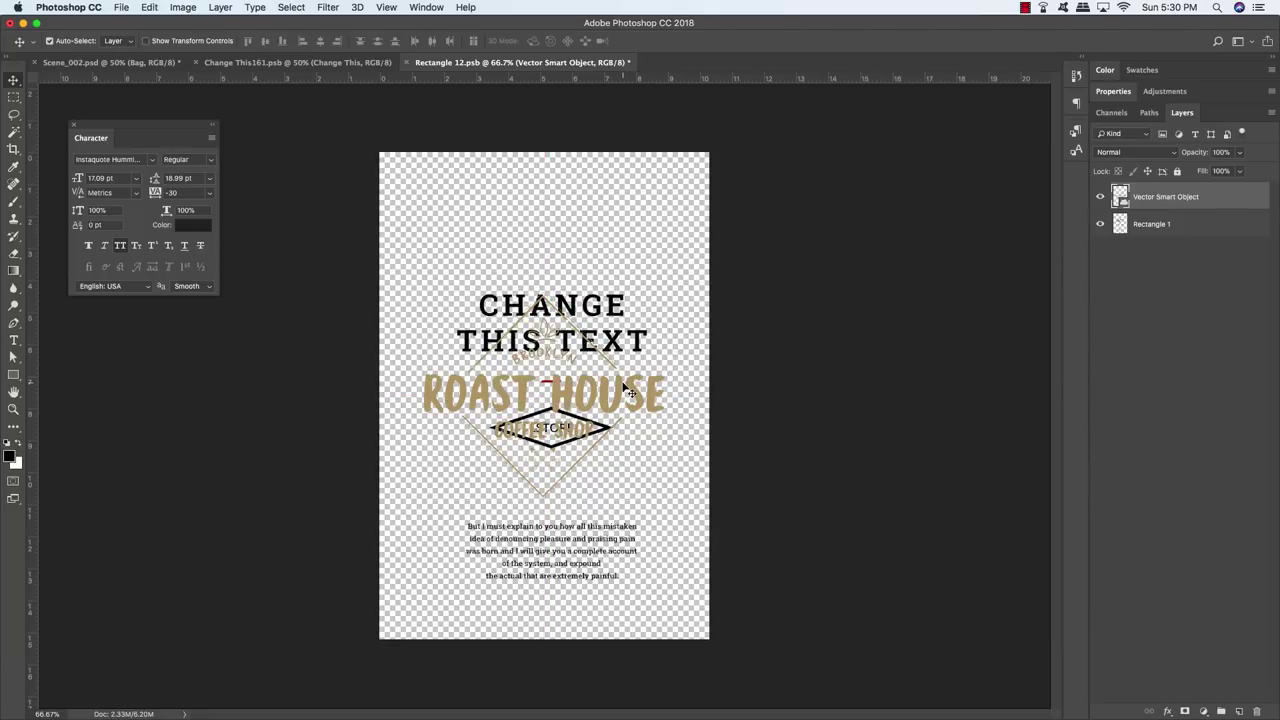
pyautogui.click(1100, 224)
pyautogui.click(1186, 224)
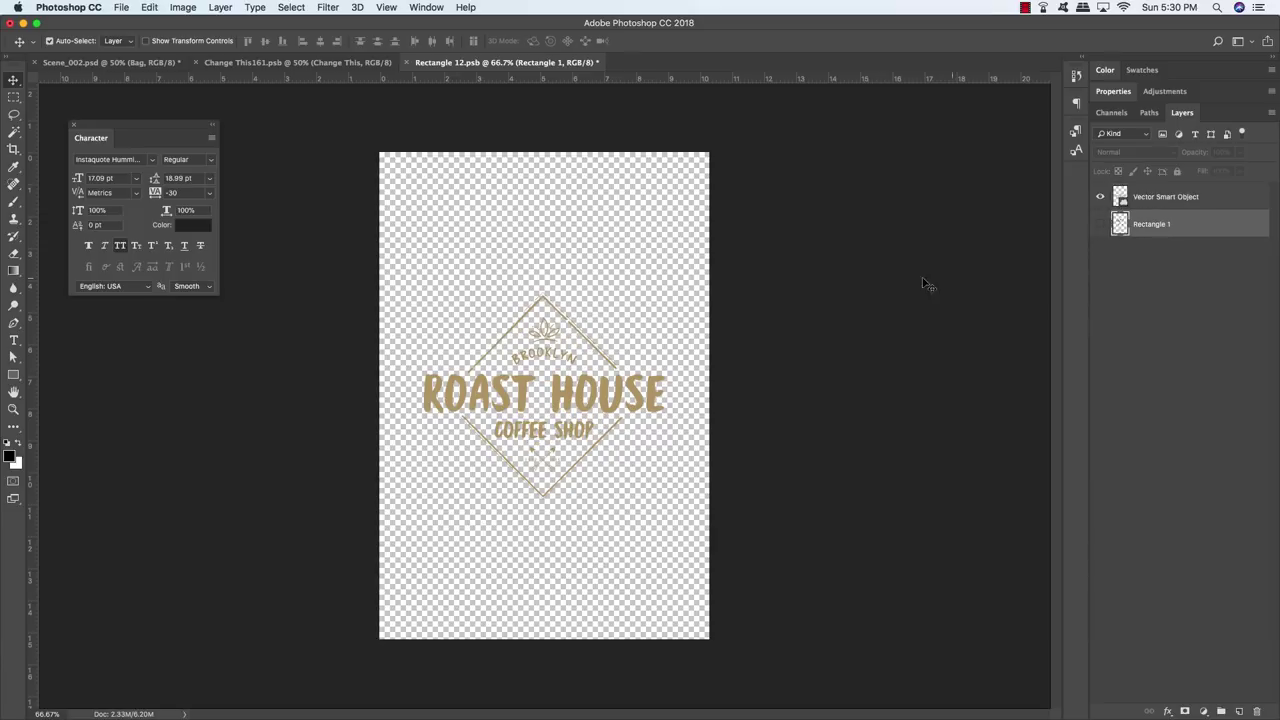
# Step: Add the text "100% ORGANIC ARABICA BEANS" on a new layer above the logo
pyautogui.click(1207, 197)
pyautogui.press('super+shift+alt+n')
pyautogui.press('t')
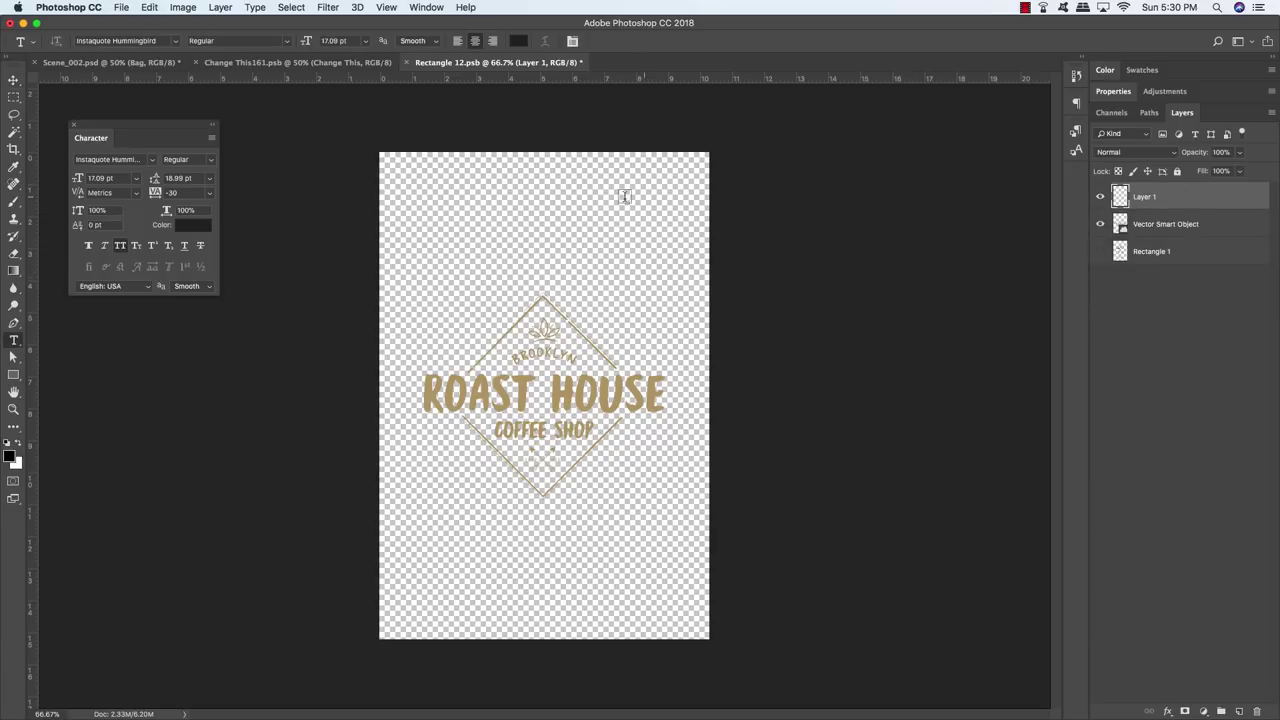
pyautogui.click(447, 205)
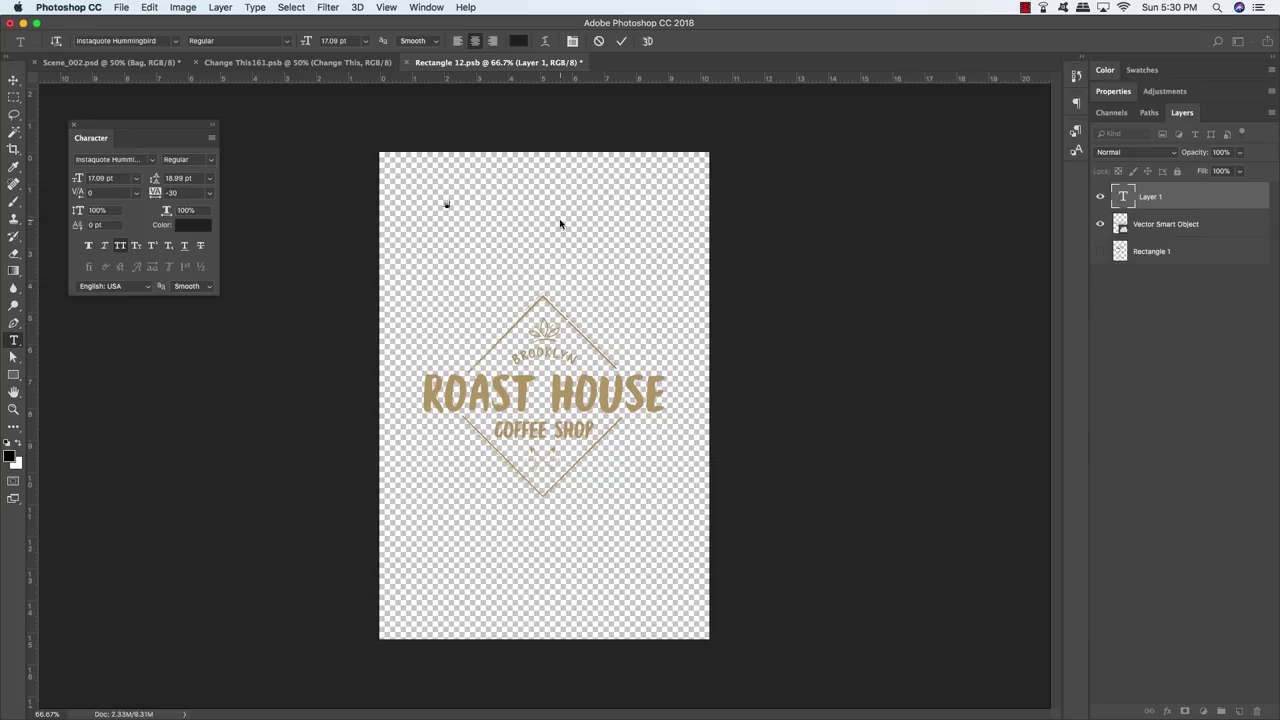
pyautogui.write('-------')
# Step: Set the tagline to 55.09 pt in the logo's gold color #b89f6e and move it centered above the logo
pyautogui.press('super+a')
pyautogui.moveTo(125, 178); pyautogui.dragTo(81, 181)
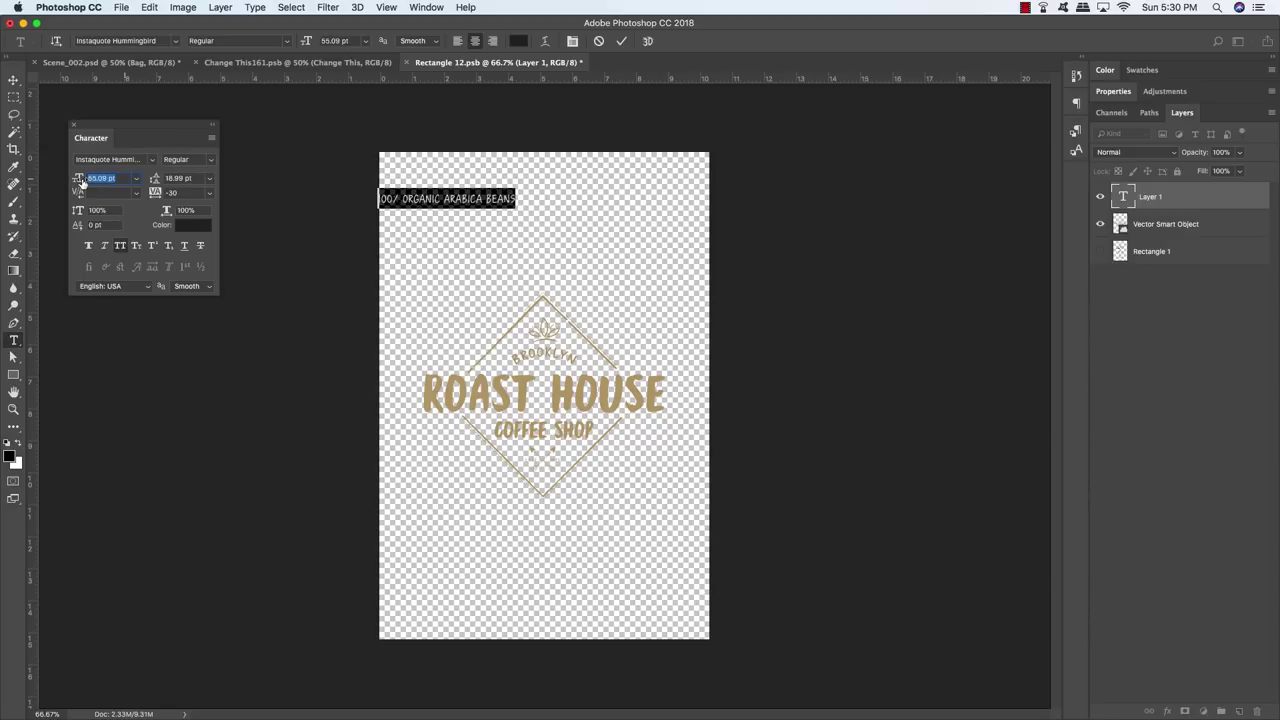
pyautogui.click(189, 229)
pyautogui.click(436, 384)
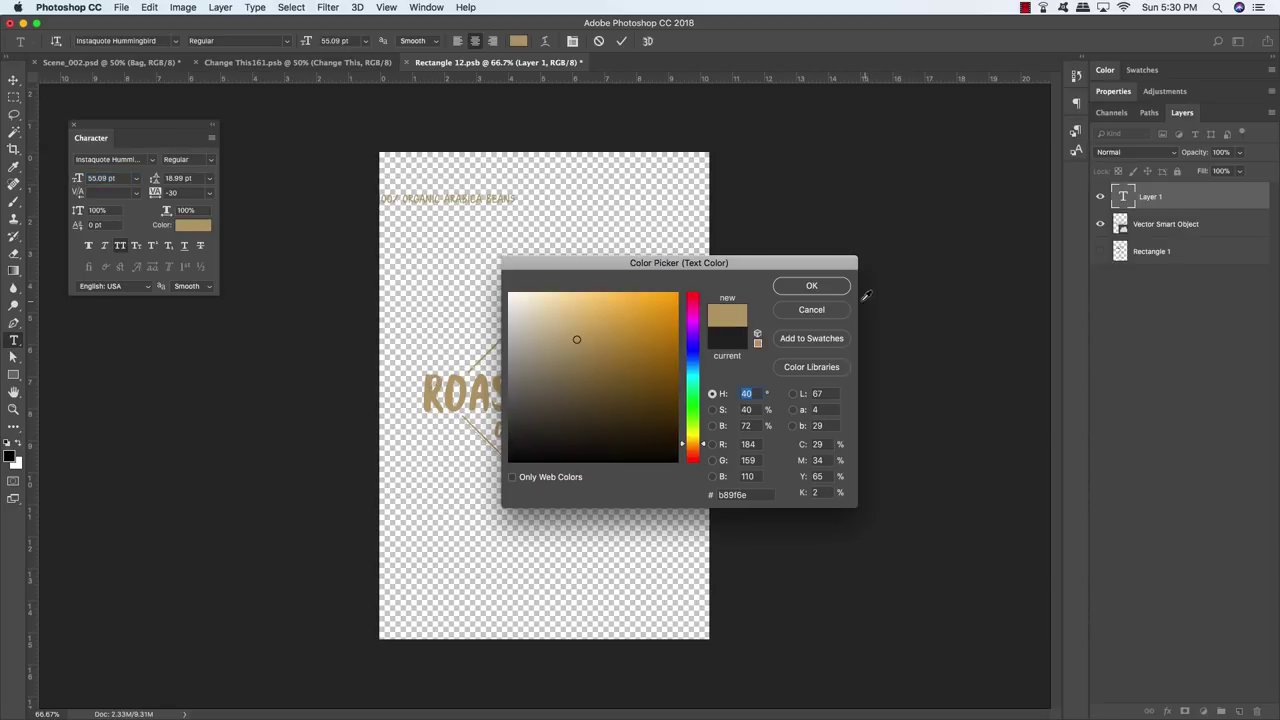
pyautogui.click(811, 286)
pyautogui.click(14, 80)
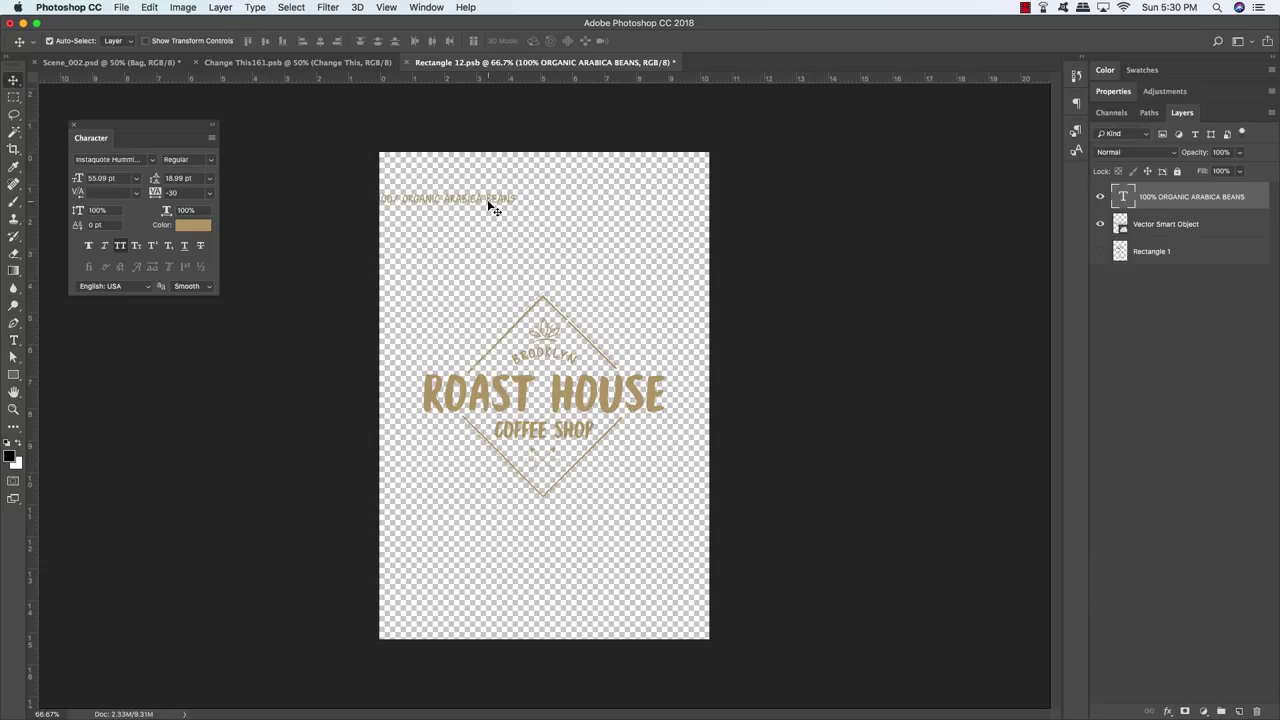
pyautogui.moveTo(490, 207); pyautogui.dragTo(590, 215)
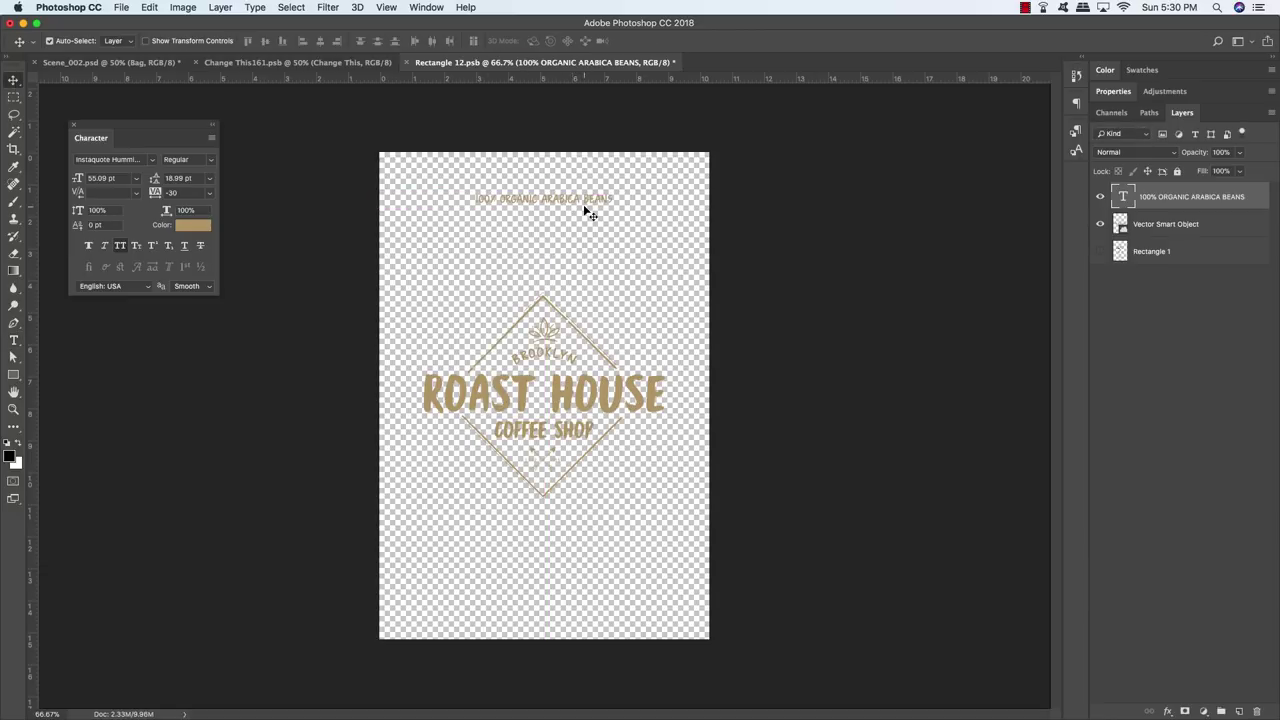
# Step: Draw a thin gold horizontal rectangle about 150 by 3 px between the tagline and the logo
pyautogui.press('u')
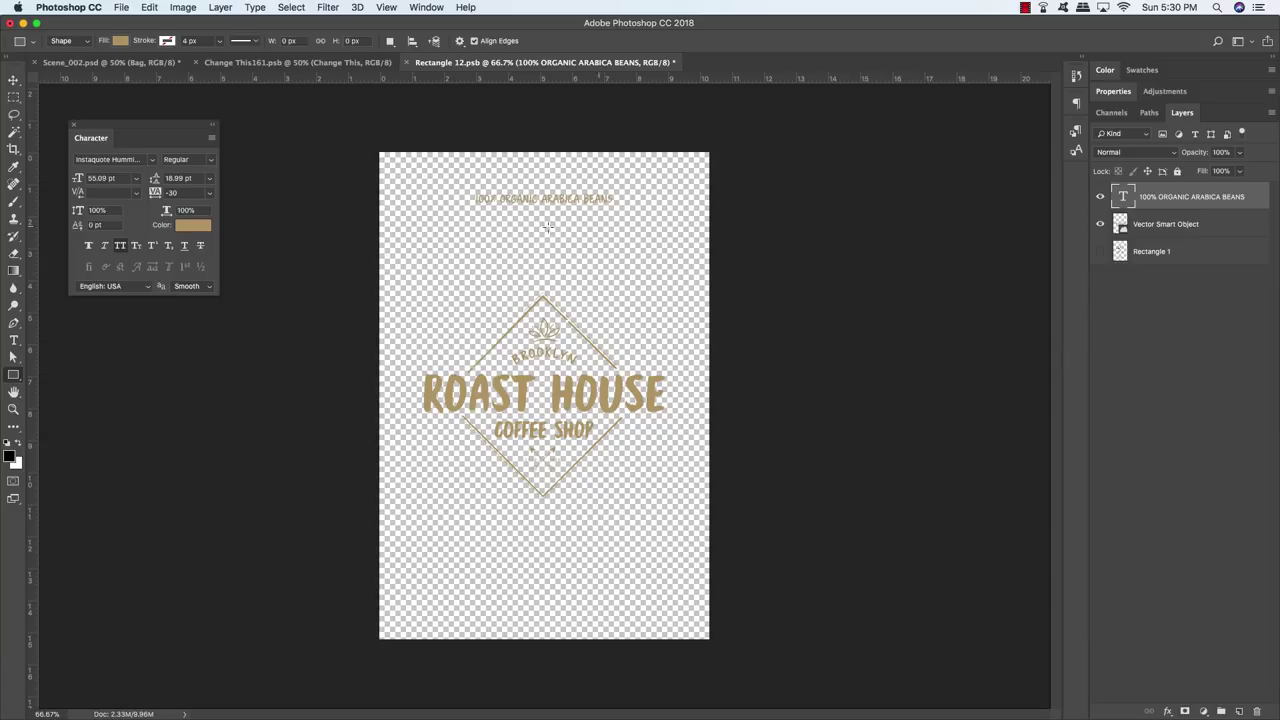
pyautogui.moveTo(508, 243); pyautogui.dragTo(575, 243)
pyautogui.press('v')
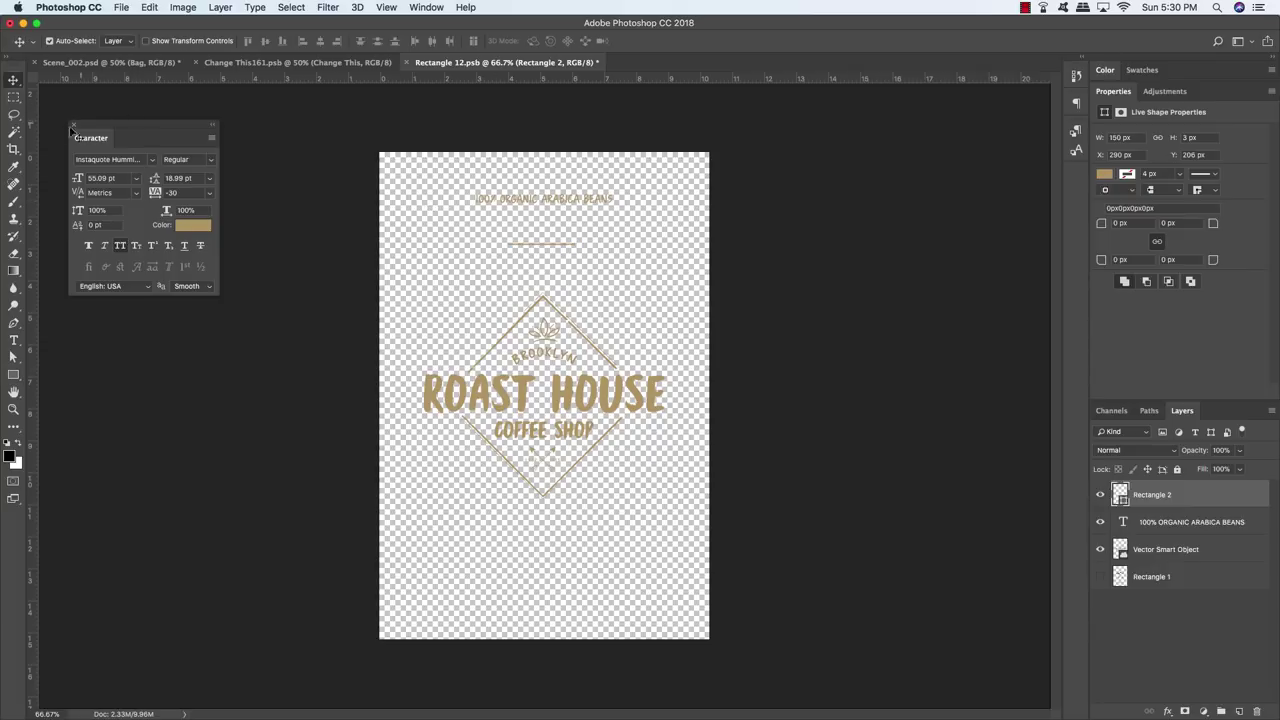
# Step: Duplicate the thin line and move the copy below the logo to about Y 863 px
pyautogui.press('super+j')
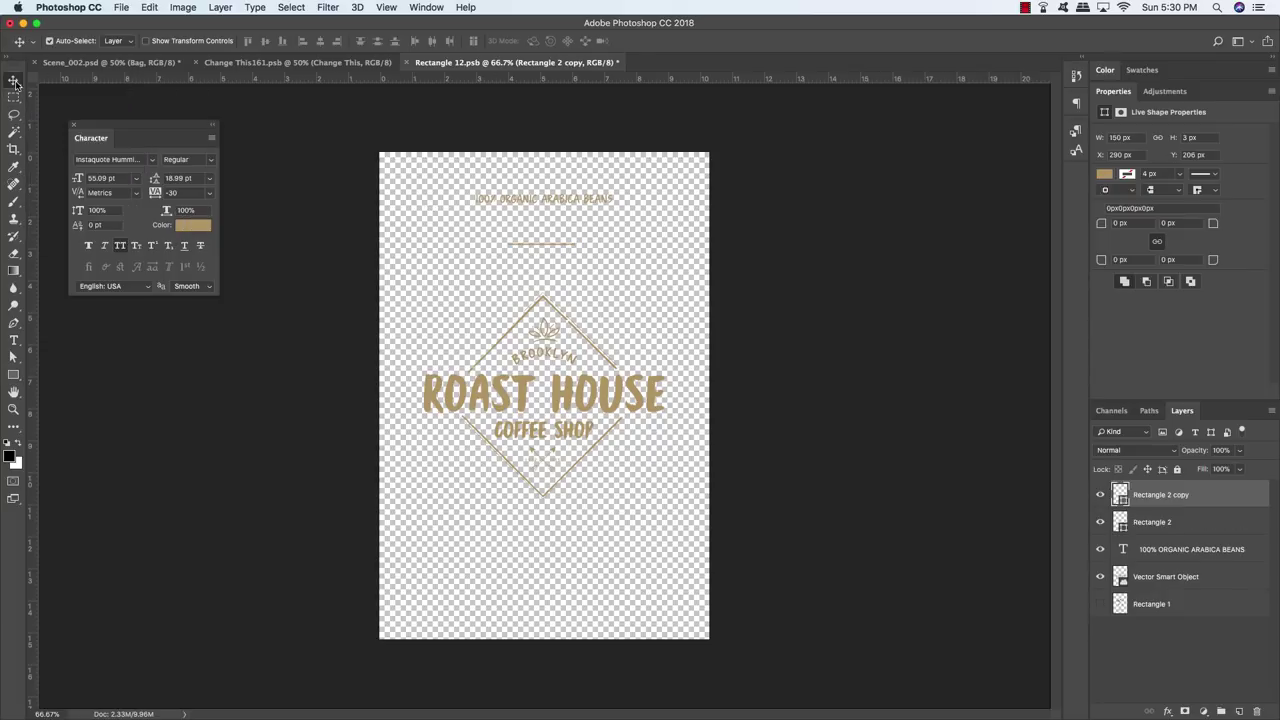
pyautogui.press('super+t')
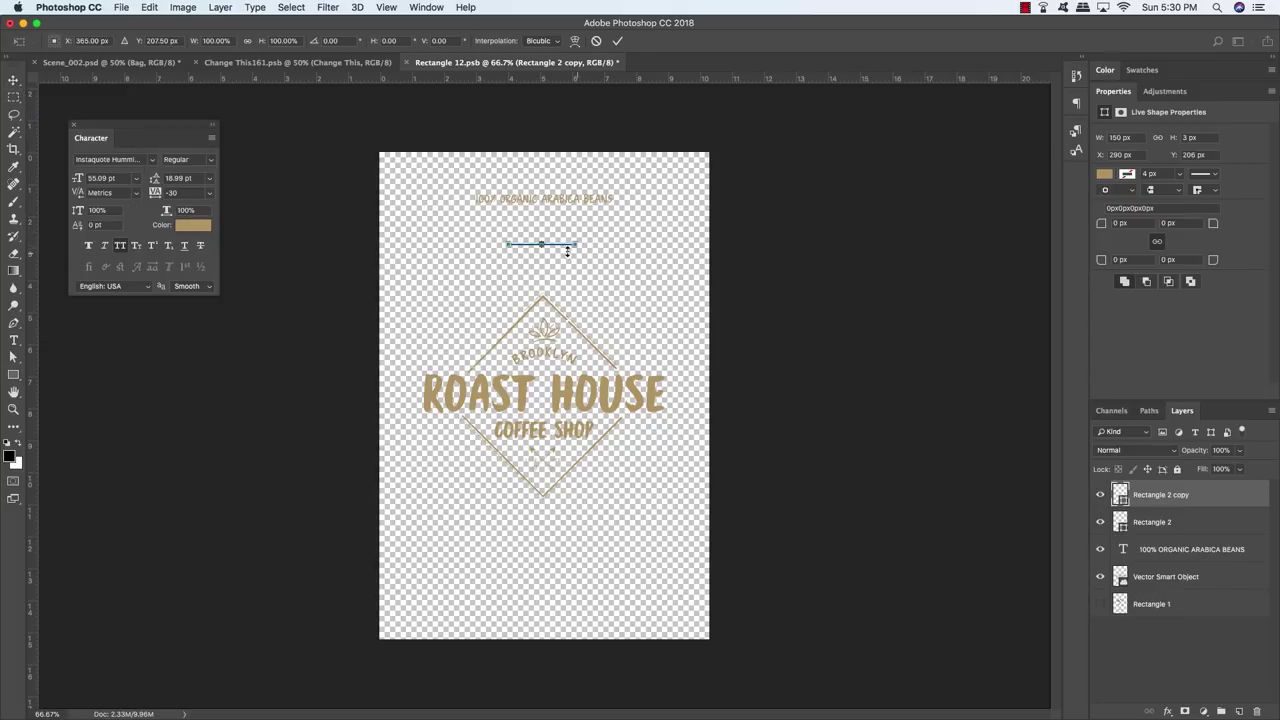
pyautogui.moveTo(561, 245); pyautogui.dragTo(567, 534)
pyautogui.press('Return')
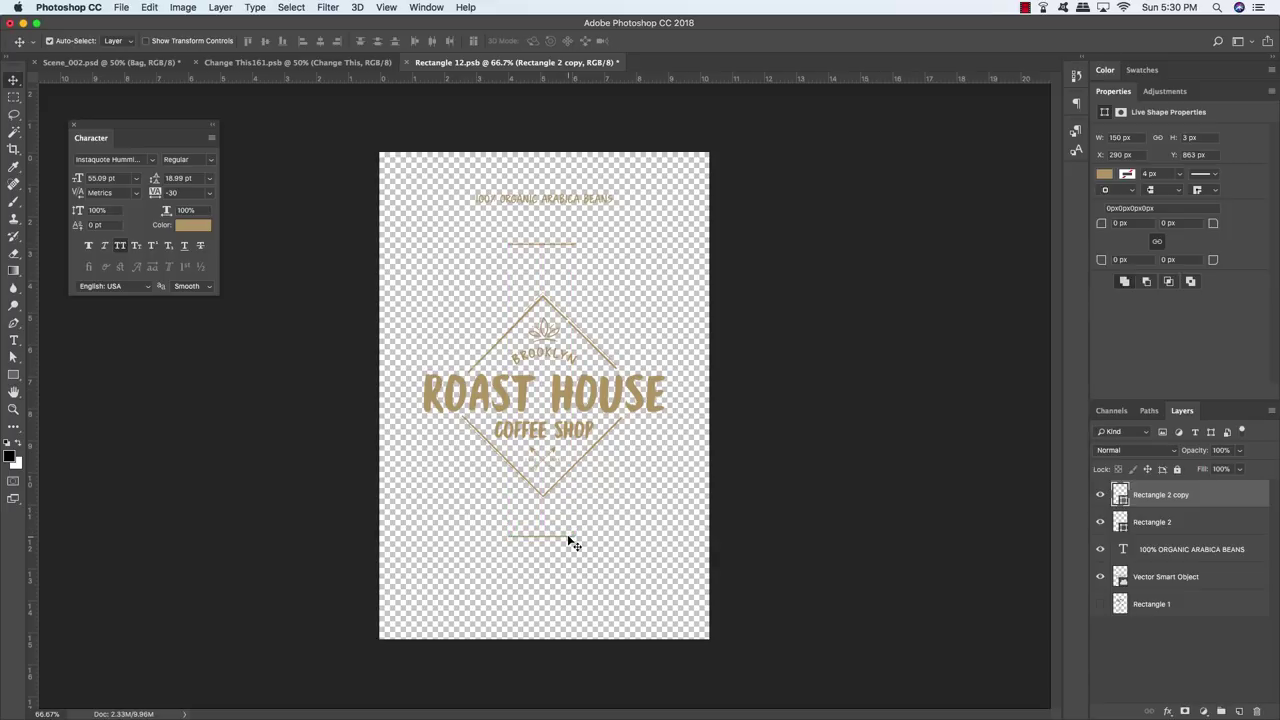
# Step: Align the two lines, tagline and logo on their horizontal centers, and move the lower line down 20 px
pyautogui.keyDown('shift'); pyautogui.click(1244, 575); pyautogui.keyUp('shift')
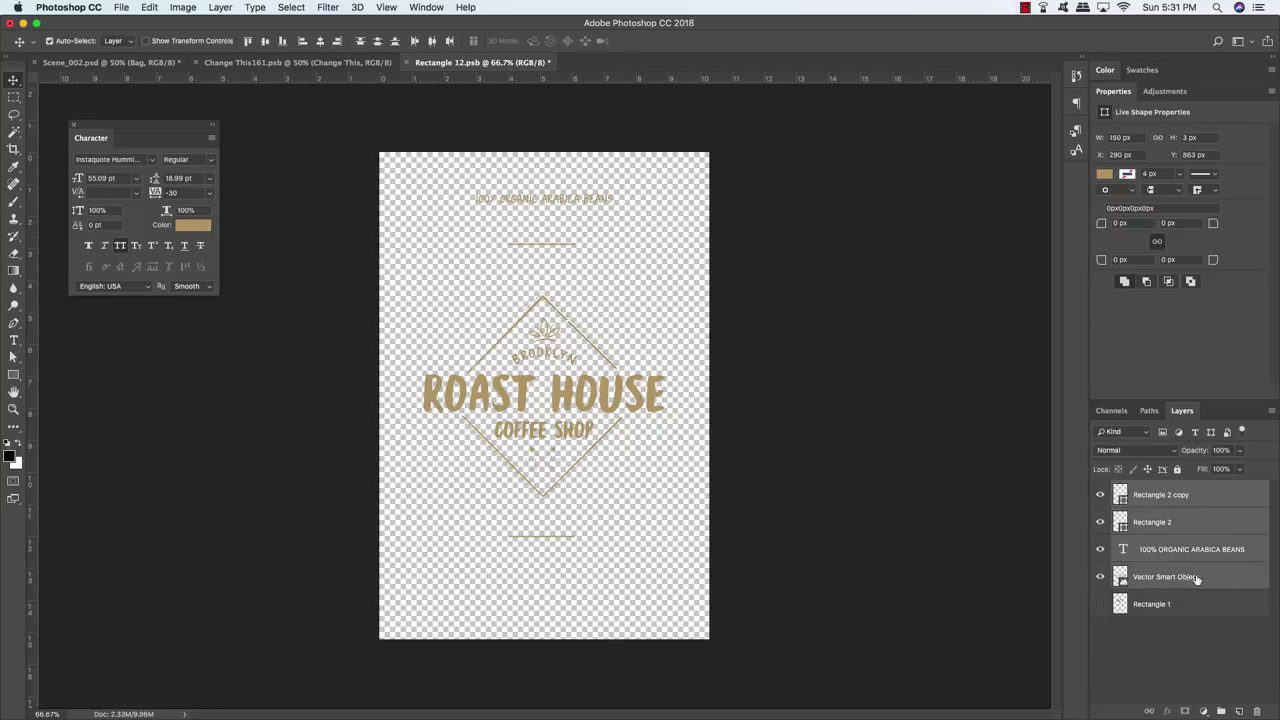
pyautogui.click(321, 42)
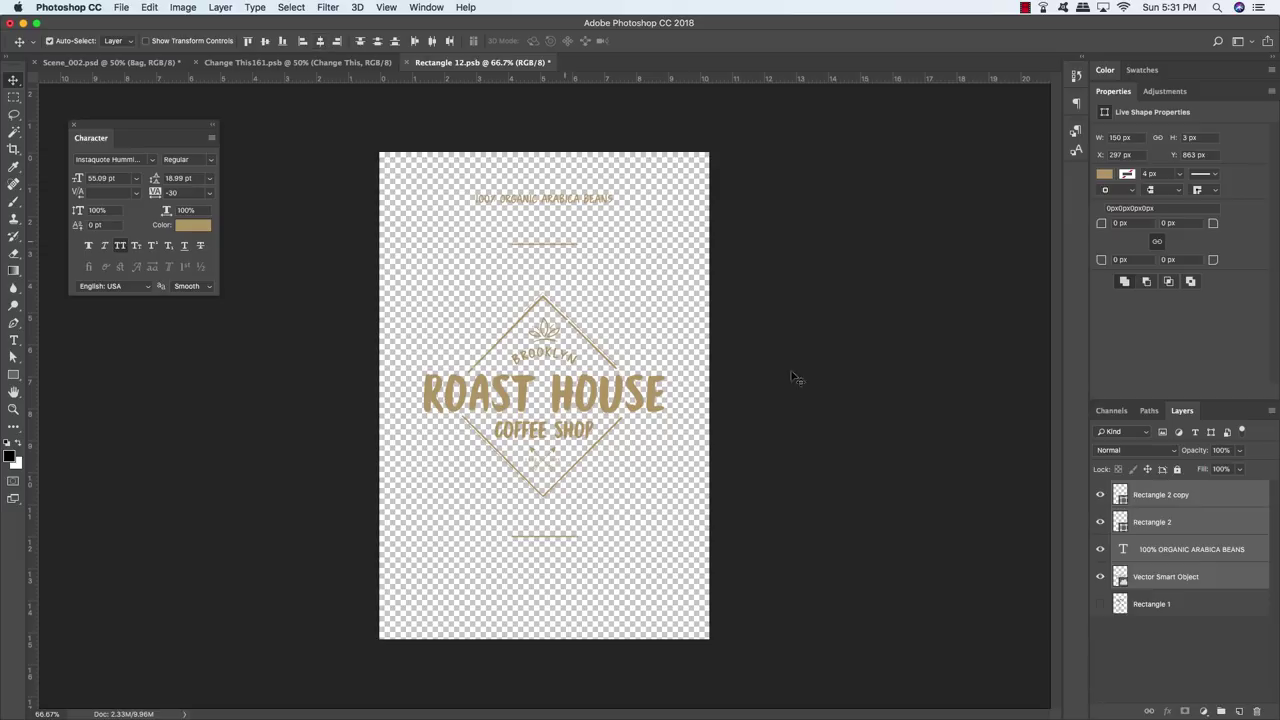
pyautogui.click(1180, 497)
pyautogui.hotkey('shift', 'Down')
pyautogui.hotkey('shift', 'Down')
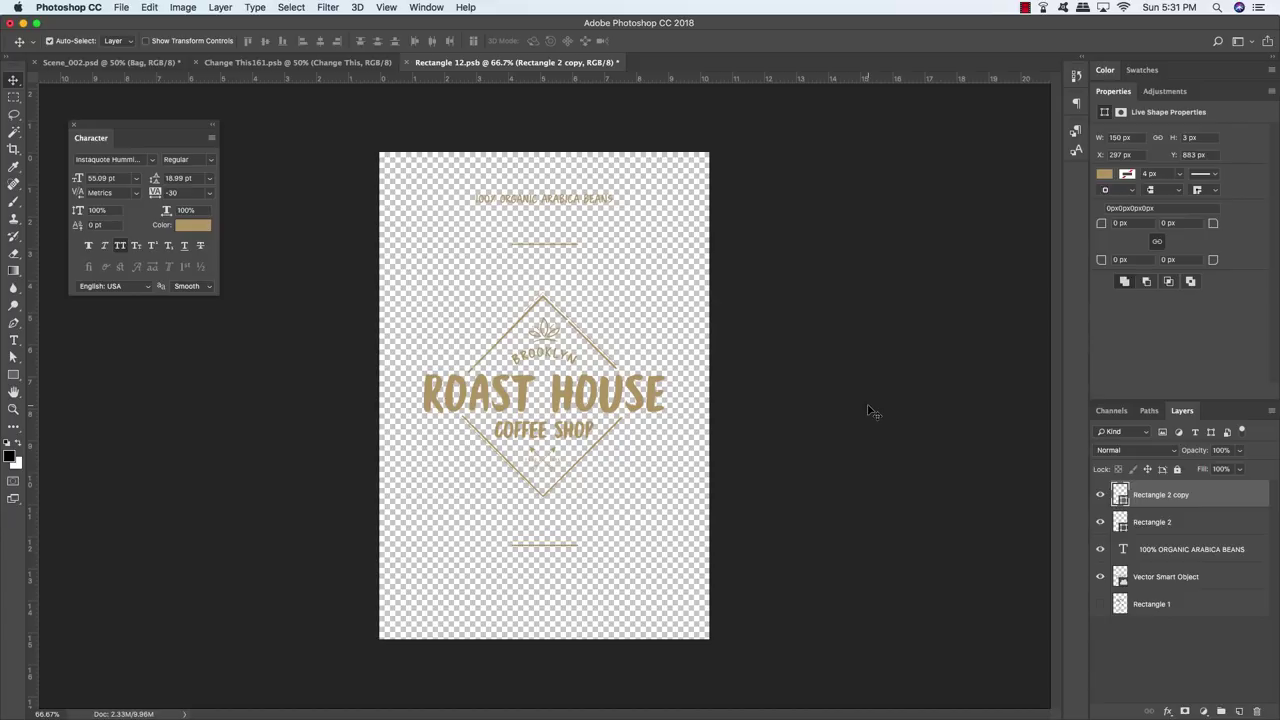
# Step: Move both lines, the tagline and the logo down 40 px together, and save and close the artwork
pyautogui.keyDown('shift'); pyautogui.click(1222, 575); pyautogui.keyUp('shift')
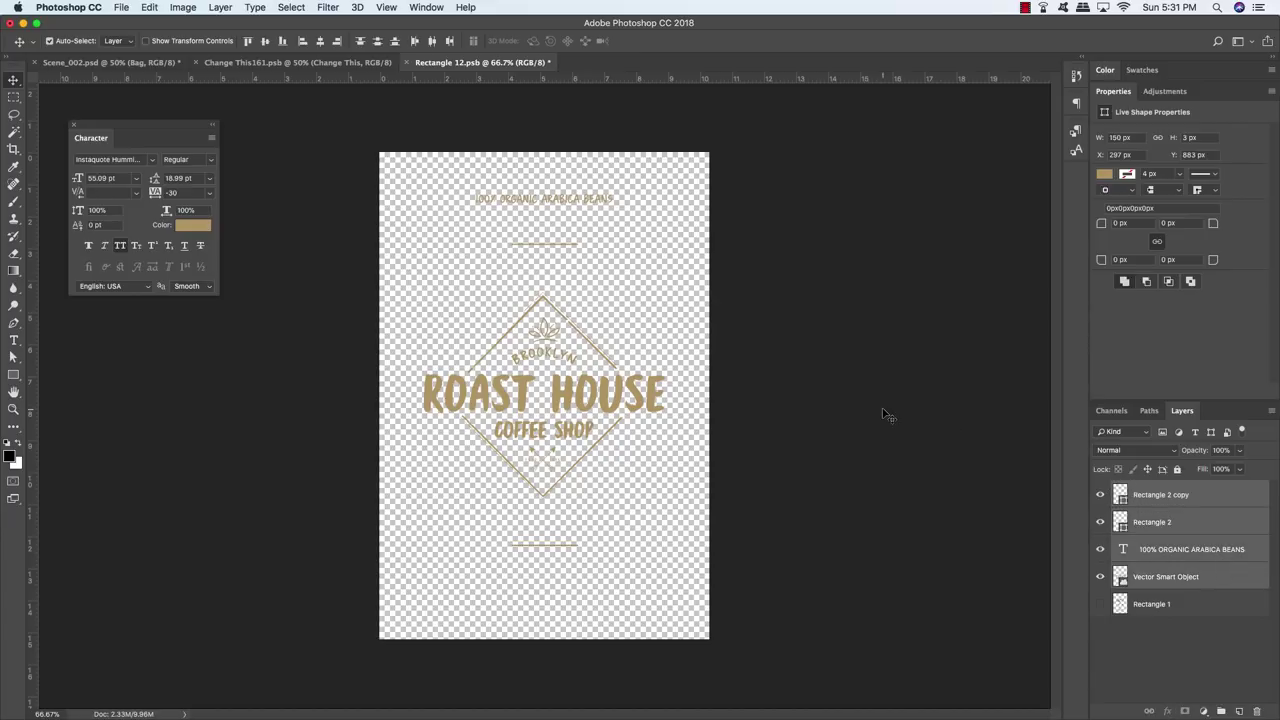
pyautogui.hotkey('shift', 'Down')
pyautogui.hotkey('shift', 'Down')
pyautogui.hotkey('shift', 'Down')
pyautogui.hotkey('shift', 'Down')
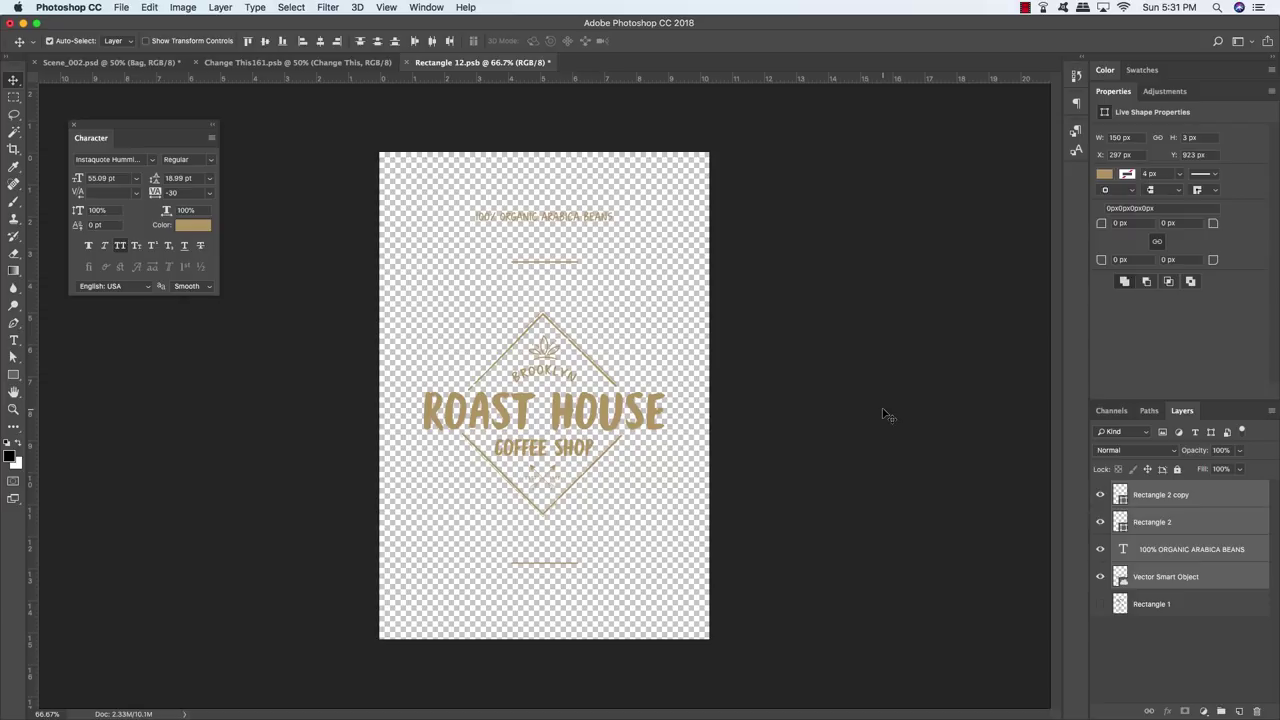
pyautogui.press('super+s')
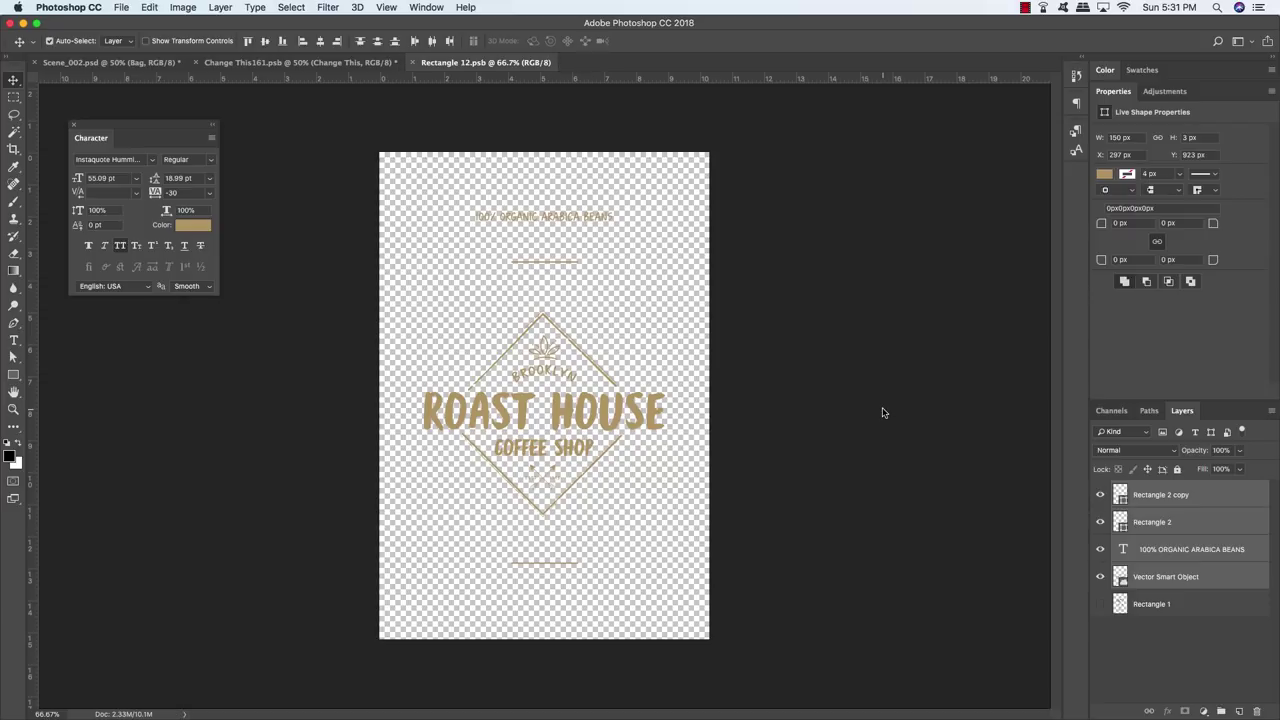
pyautogui.press('super+w')
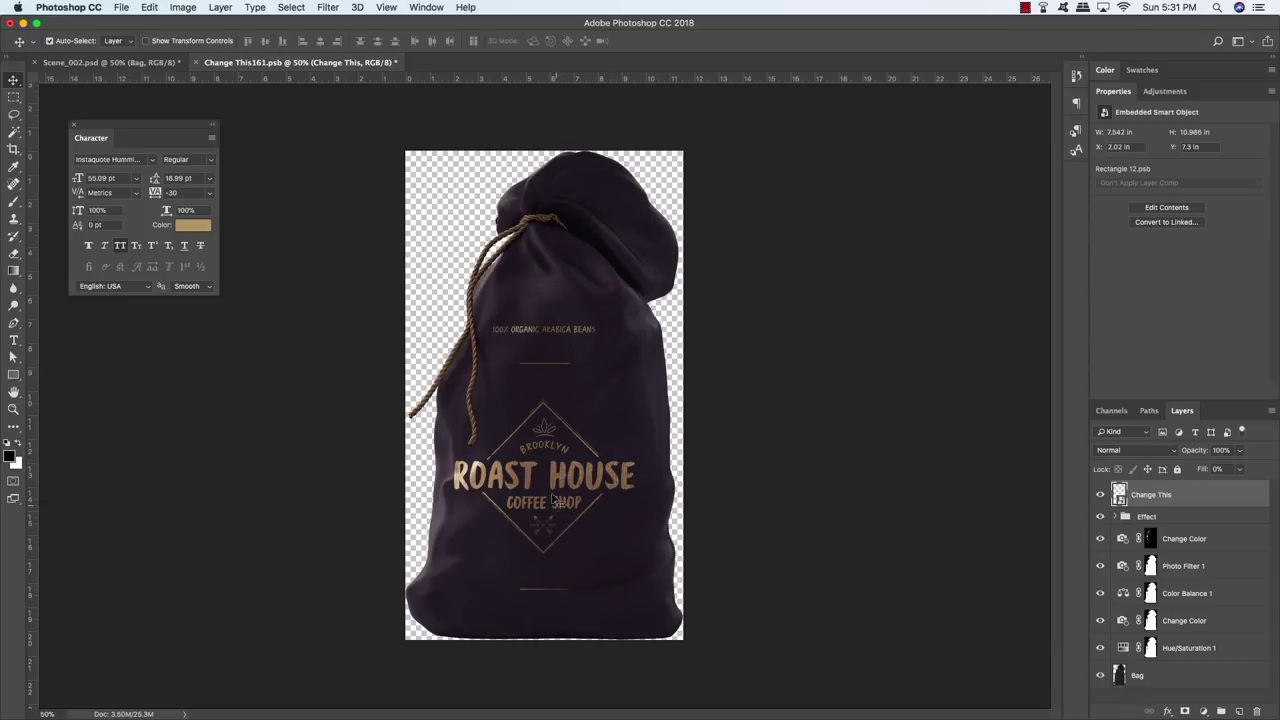
# Step: Reopen the bag's Change This artwork and move the line below the logo up 40 px
pyautogui.doubleClick(1120, 500)
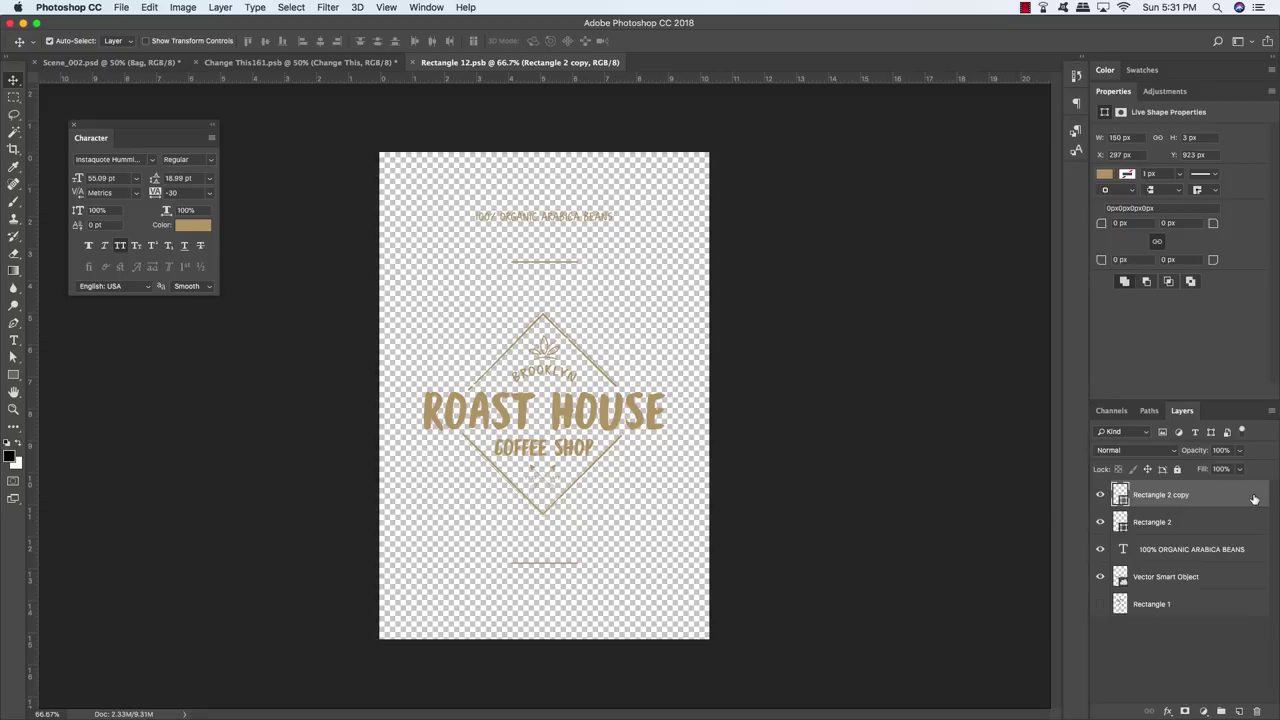
pyautogui.hotkey('shift', 'Up')
pyautogui.hotkey('shift', 'Up')
pyautogui.hotkey('shift', 'Up')
pyautogui.hotkey('shift', 'Up')
# Step: Move the logo and the line below it up 20 px together
pyautogui.keyDown('super'); pyautogui.click(1233, 579); pyautogui.keyUp('super')
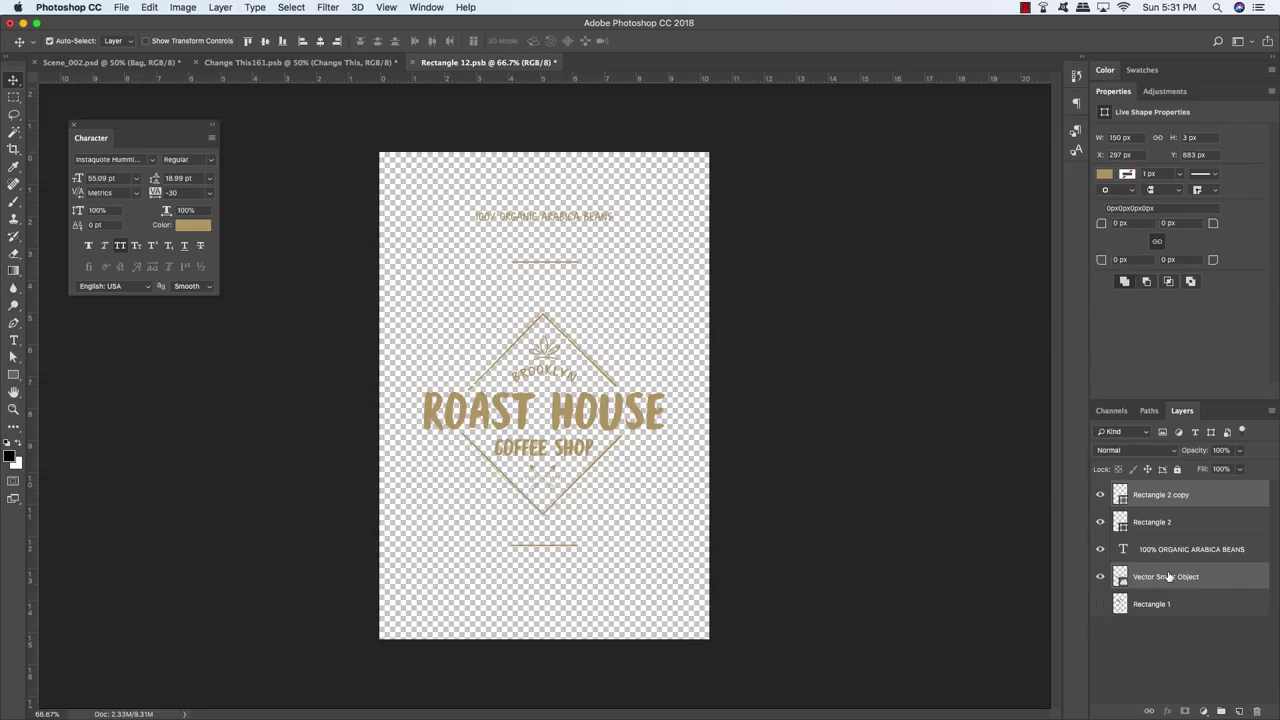
pyautogui.hotkey('shift', 'Up')
pyautogui.hotkey('shift', 'Up')
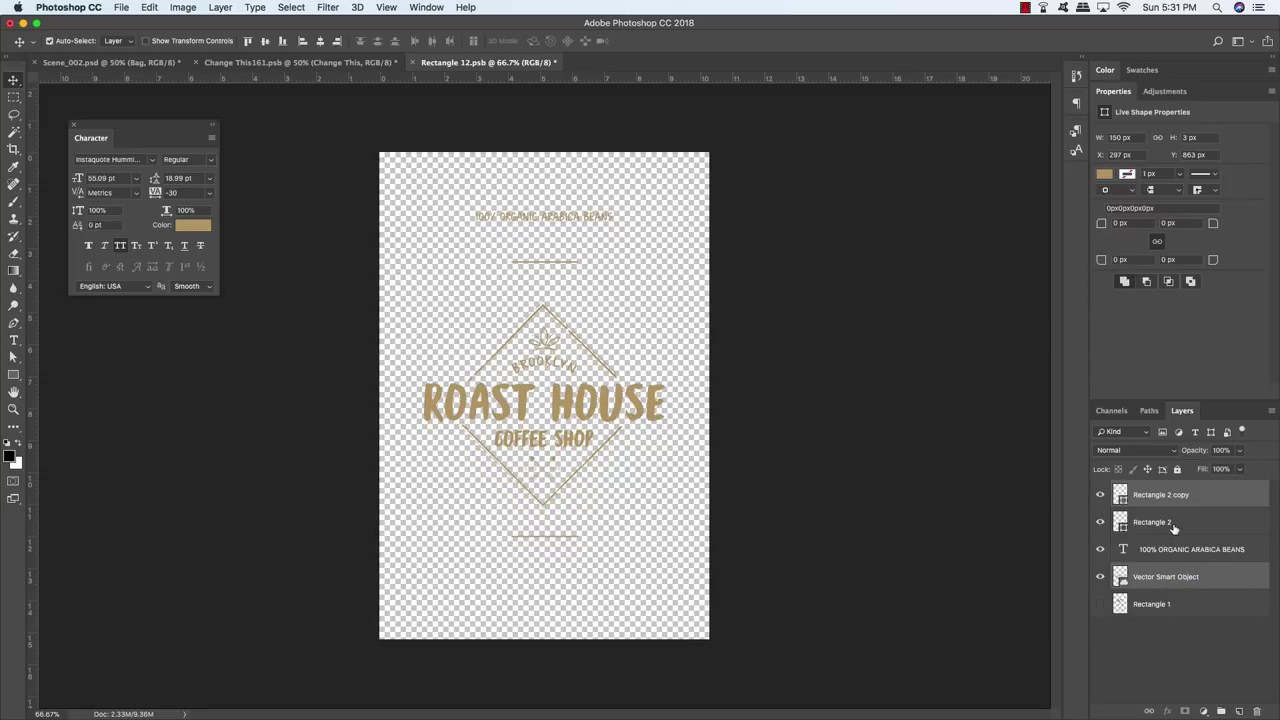
# Step: Move the tagline down 20 px, and move it and the line above the logo down another 10 px together
pyautogui.click(1186, 550)
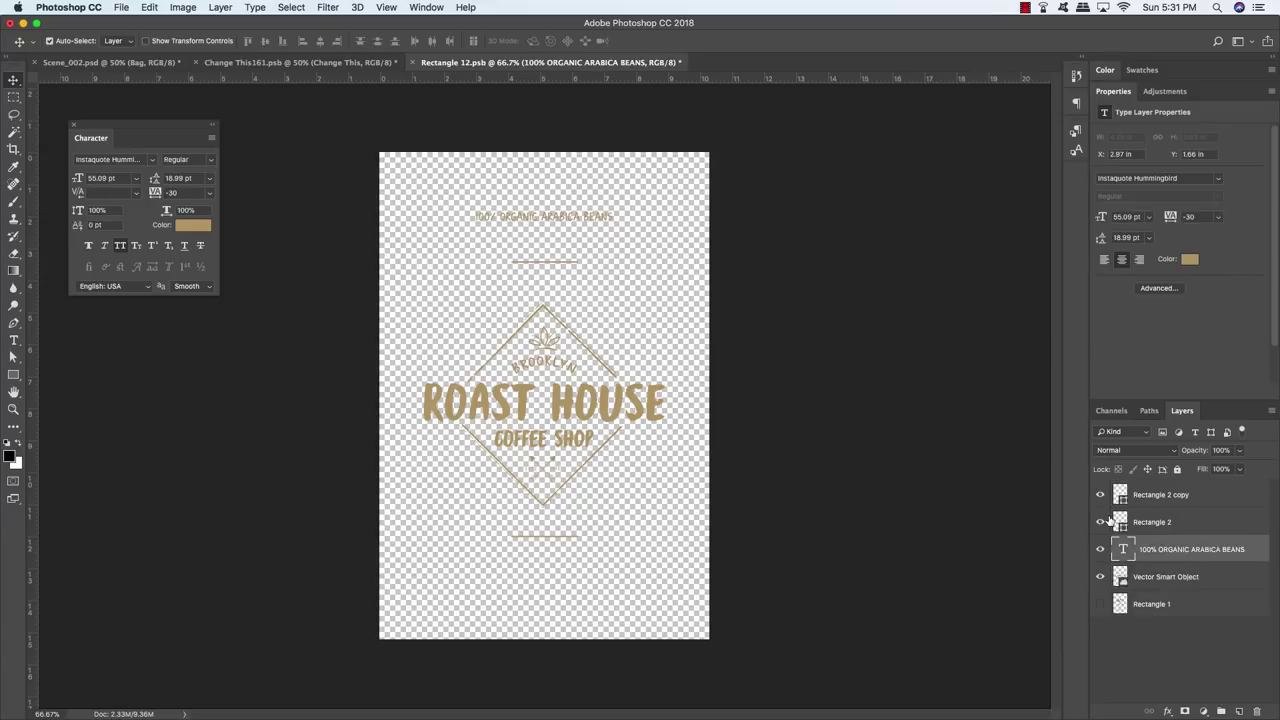
pyautogui.hotkey('shift', 'Down')
pyautogui.hotkey('shift', 'Down')
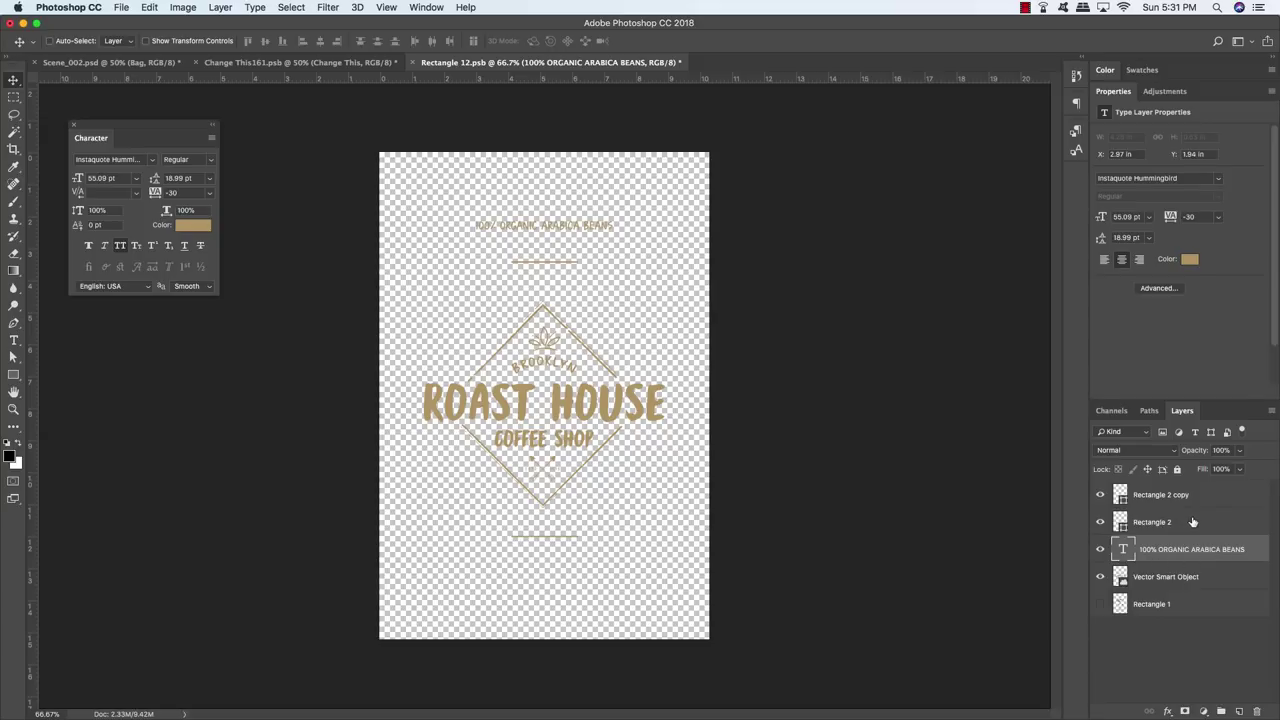
pyautogui.keyDown('shift'); pyautogui.click(1212, 525); pyautogui.keyUp('shift')
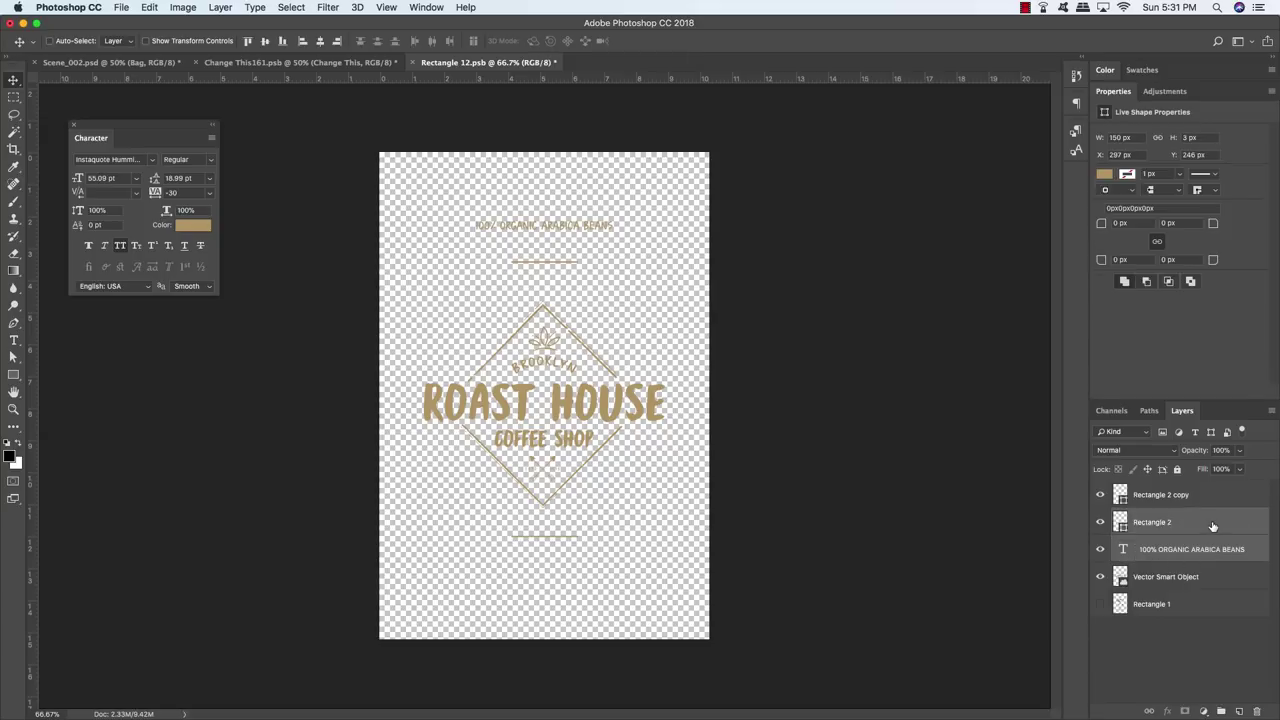
pyautogui.click(1100, 522)
pyautogui.click(1100, 522)
pyautogui.hotkey('shift', 'Down')
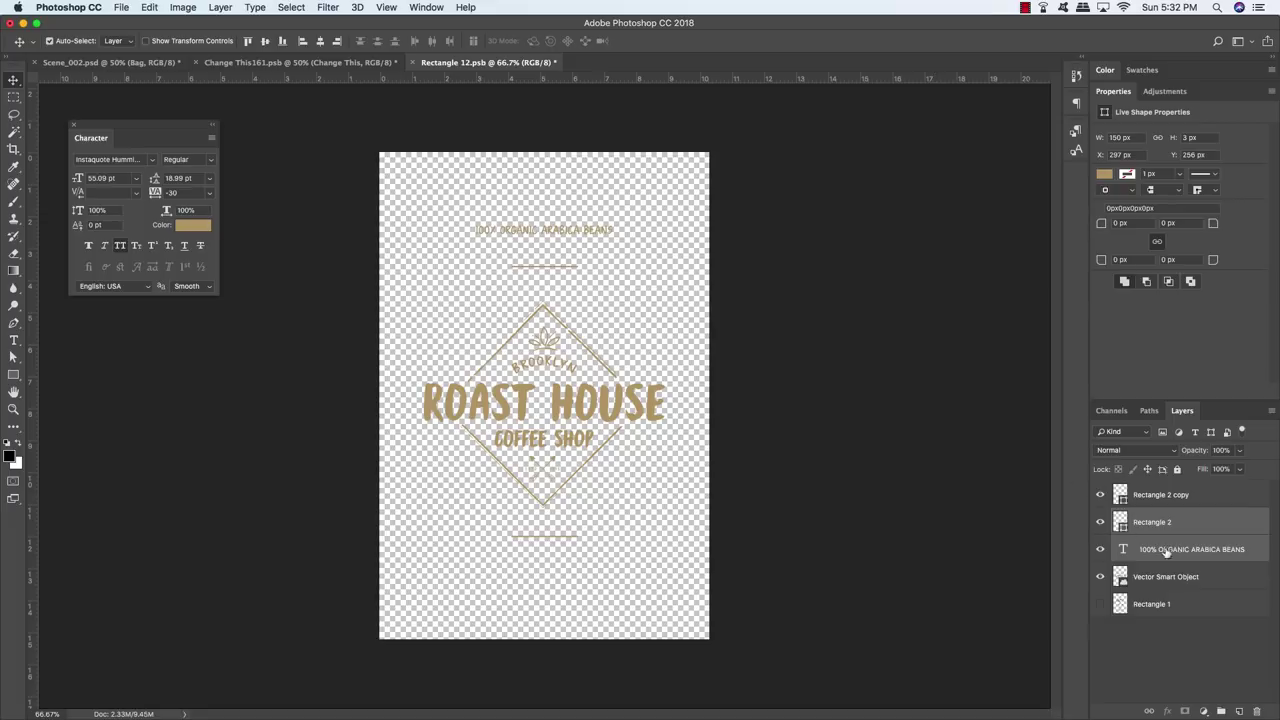
# Step: Enlarge the Roast House logo proportionally about its center to about 288%
pyautogui.click(1195, 553)
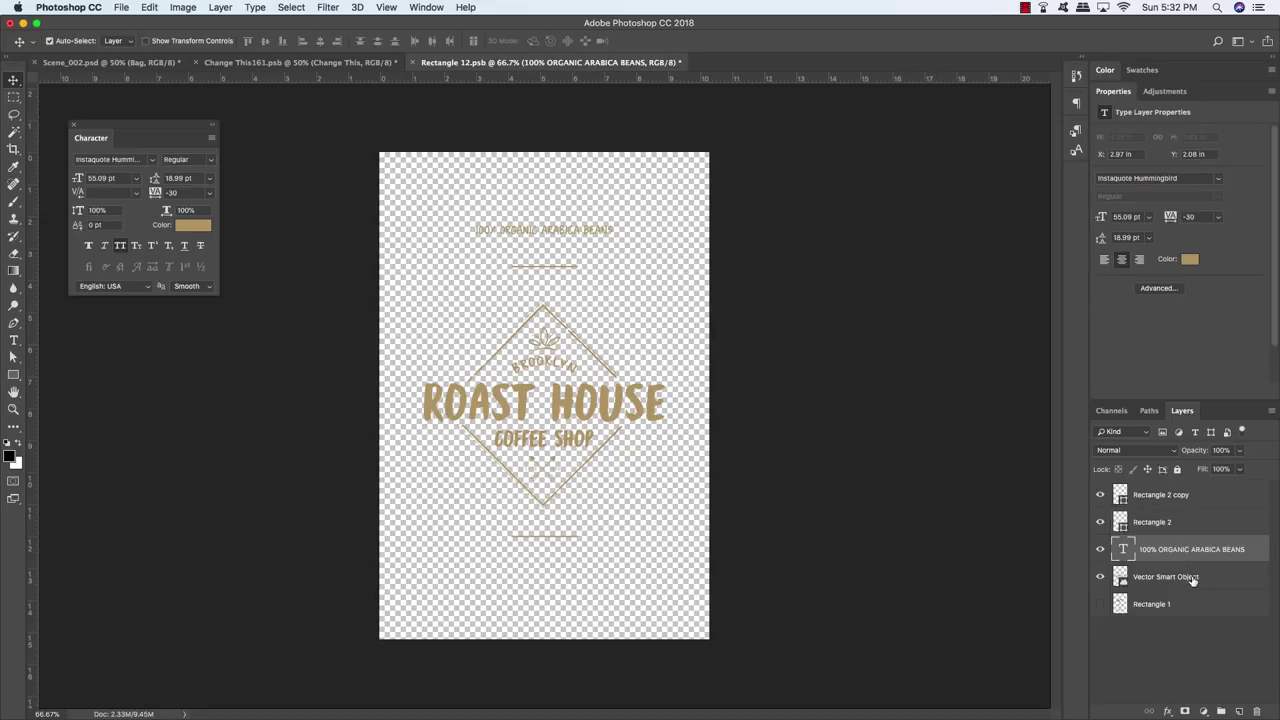
pyautogui.click(1190, 580)
pyautogui.press('super+t')
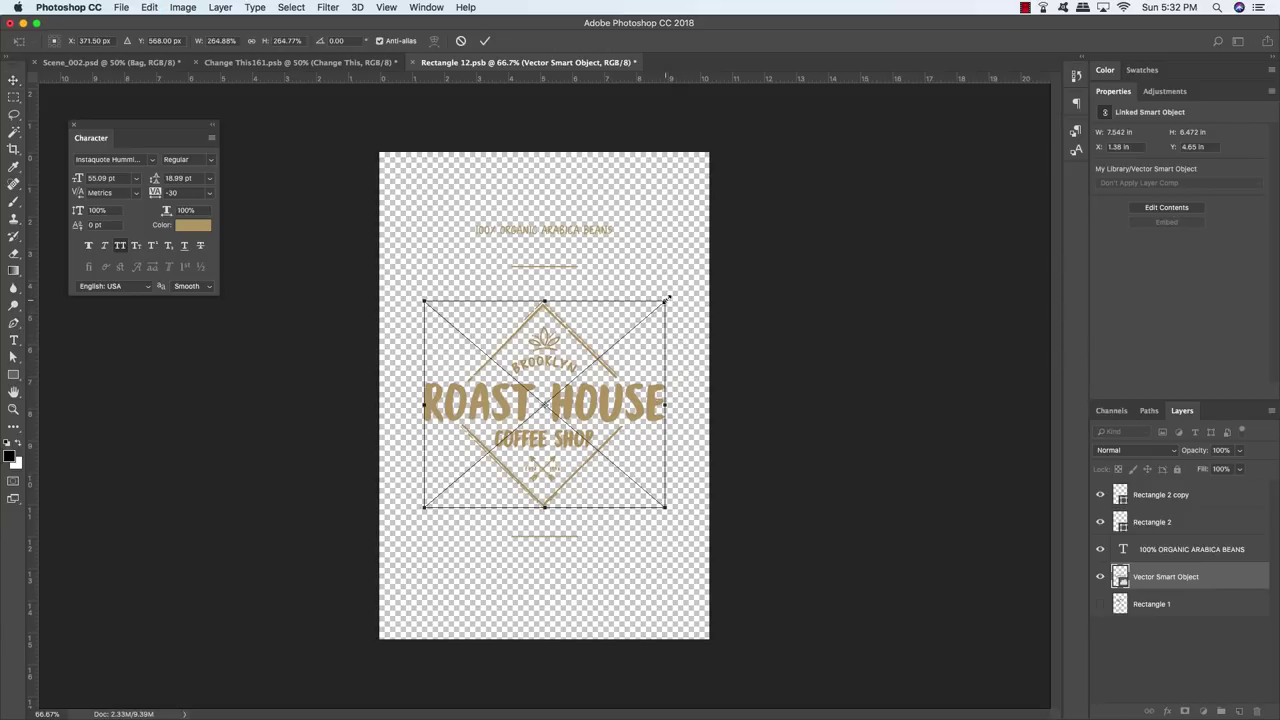
pyautogui.moveTo(668, 298); pyautogui.dragTo(677, 289)
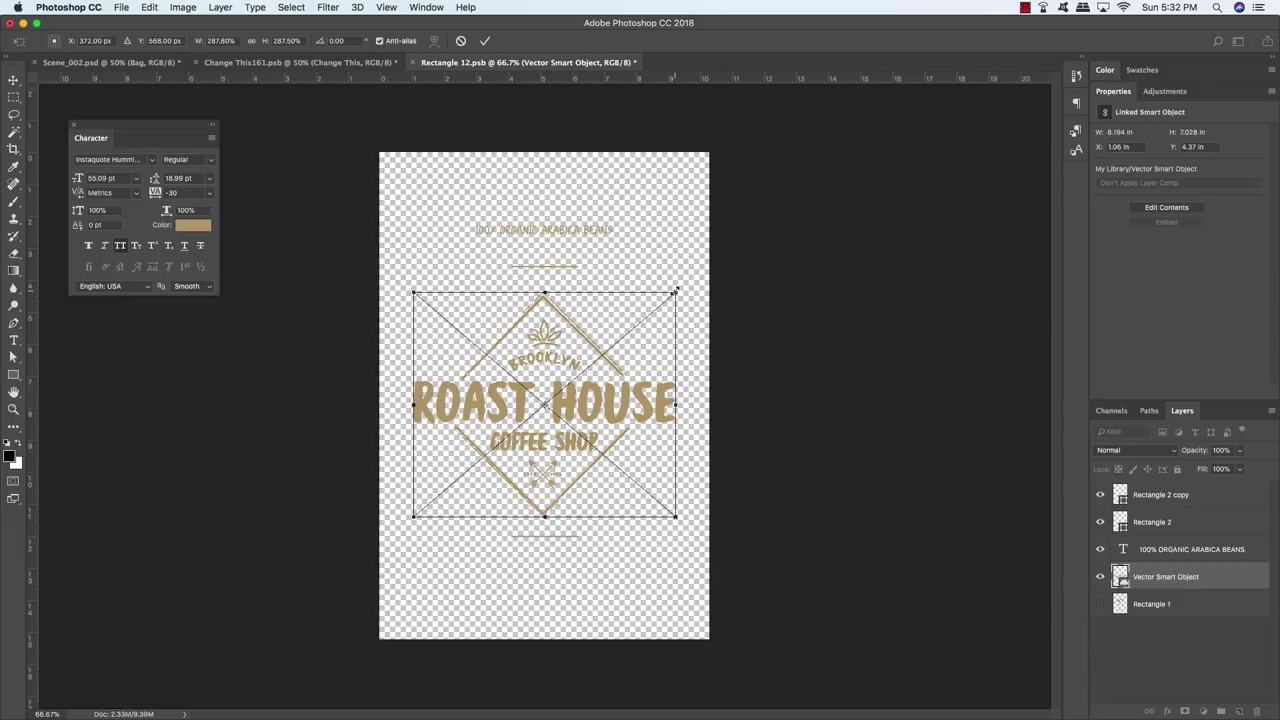
pyautogui.press('Return')
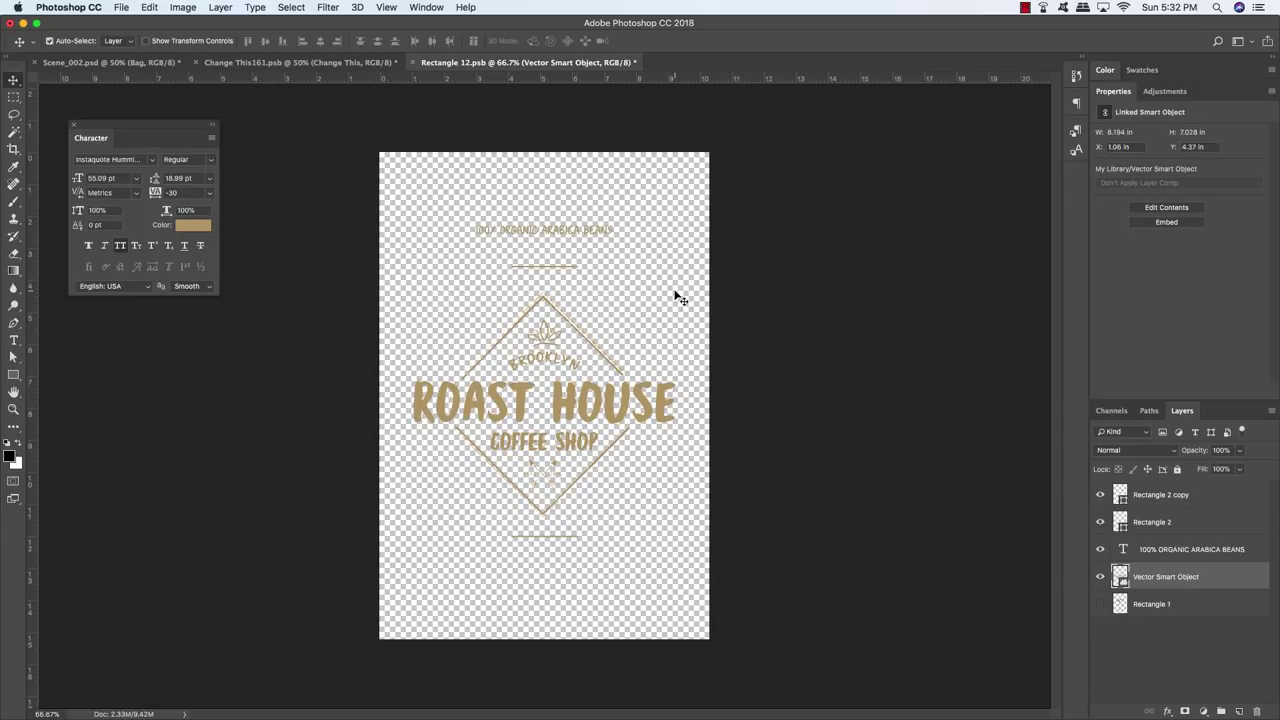
# Step: Move the line below the logo down 18 px, and save and close the artwork
pyautogui.click(1170, 495)
pyautogui.hotkey('shift', 'Down')
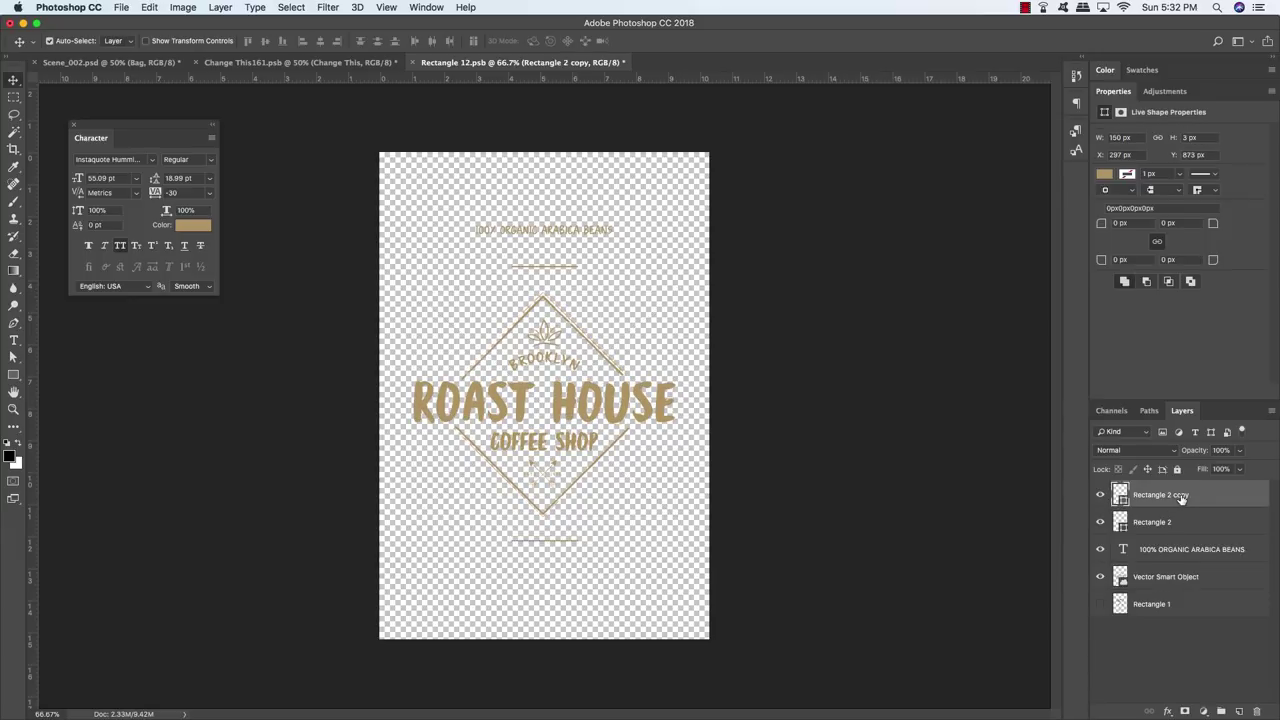
pyautogui.press('Down')
pyautogui.press('Down')
pyautogui.press('Down')
pyautogui.press('Down')
pyautogui.press('Down')
pyautogui.press('Down')
pyautogui.press('Down')
pyautogui.press('Down')
pyautogui.press('super+s')
pyautogui.press('super+w')
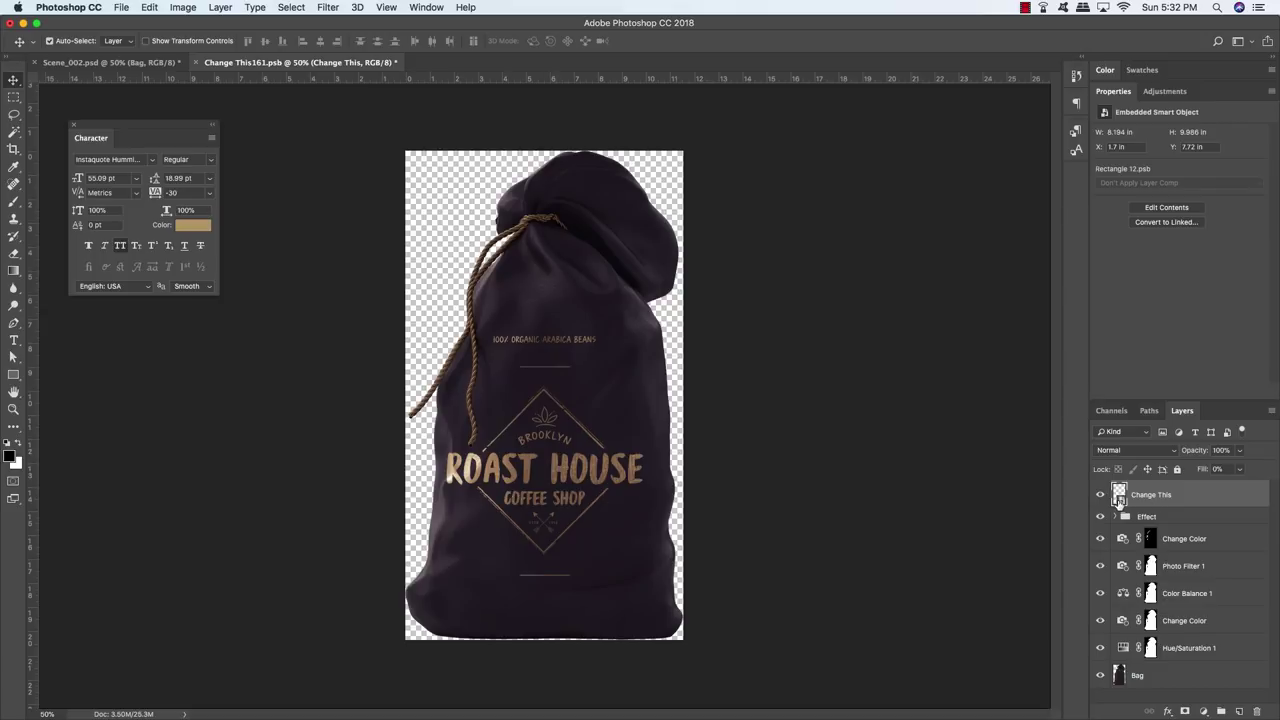
# Step: Reopen the bag's Change This artwork, shift both lines, the tagline and the logo 4 px to the right, and save and close it
pyautogui.doubleClick(1119, 496)
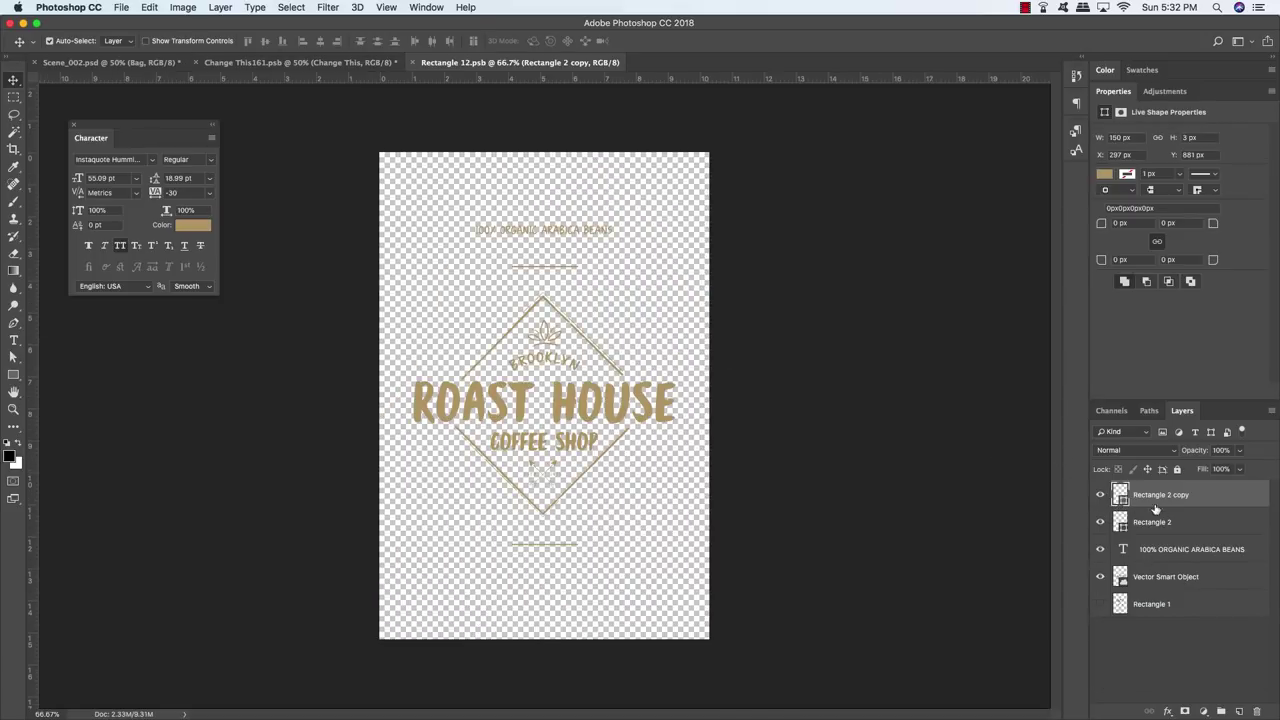
pyautogui.keyDown('shift'); pyautogui.click(1221, 577); pyautogui.keyUp('shift')
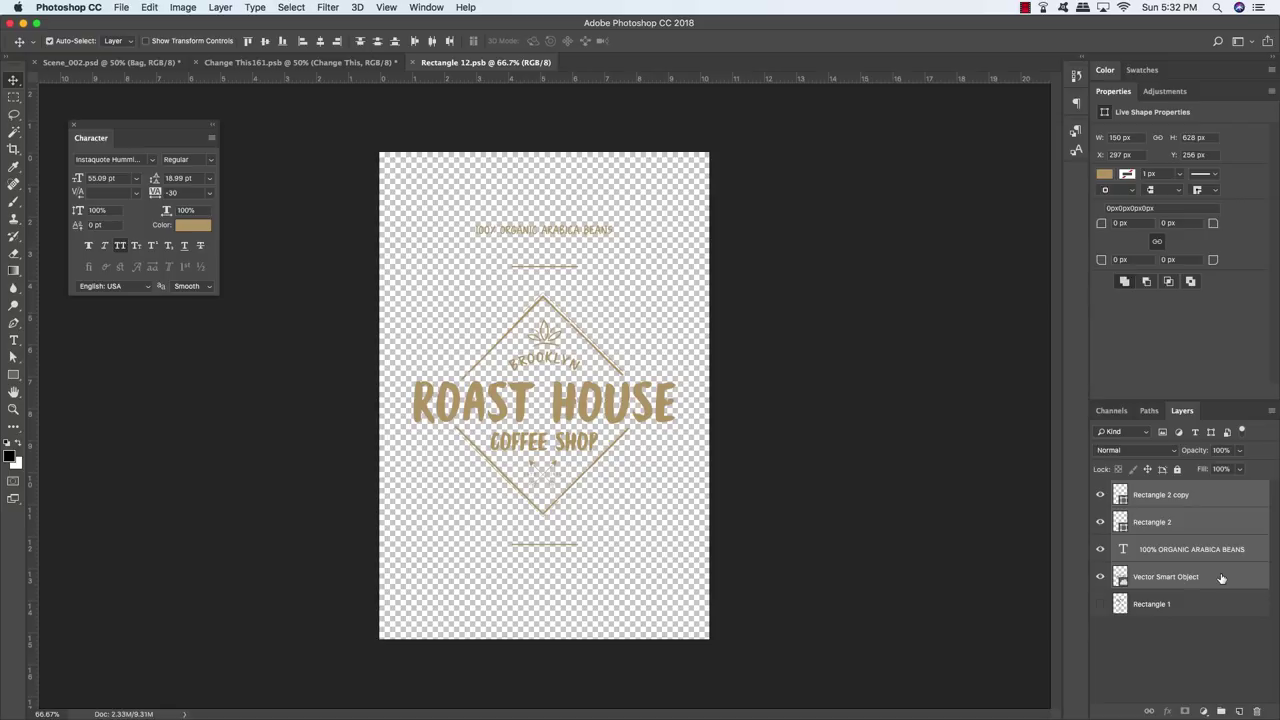
pyautogui.hotkey('shift', 'Right')
pyautogui.hotkey('shift', 'Right')
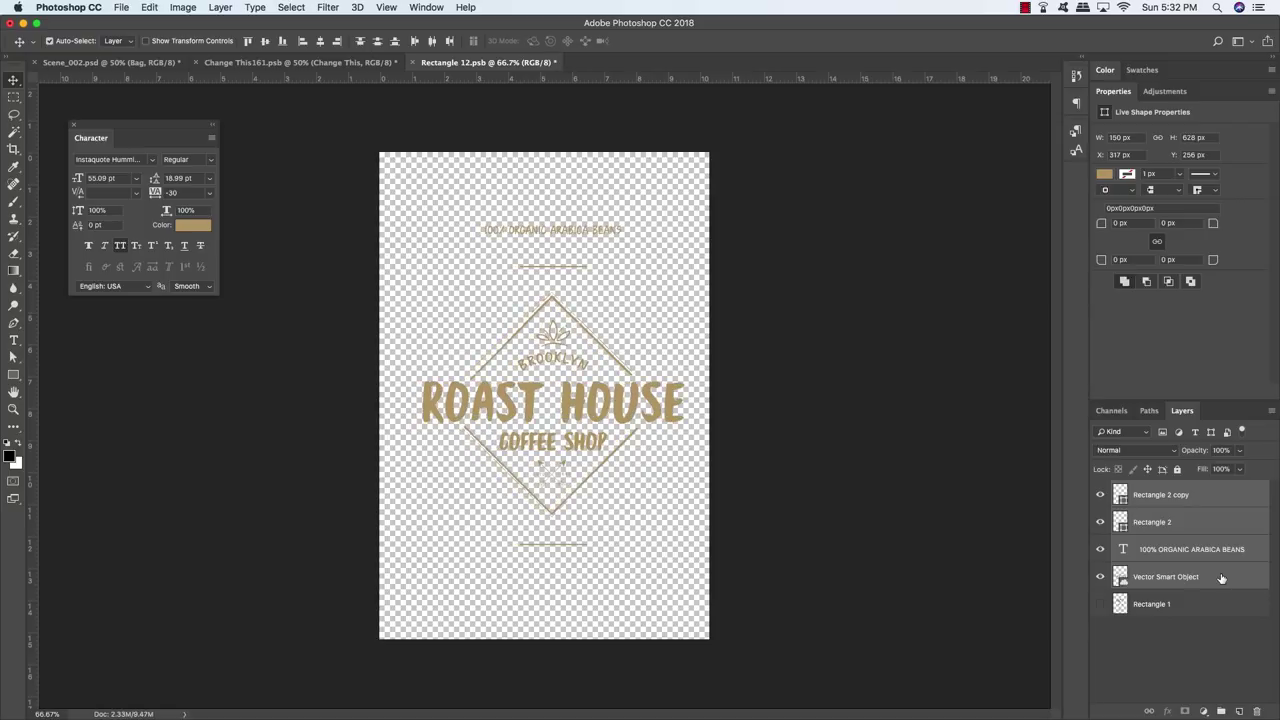
pyautogui.hotkey('shift', 'Left')
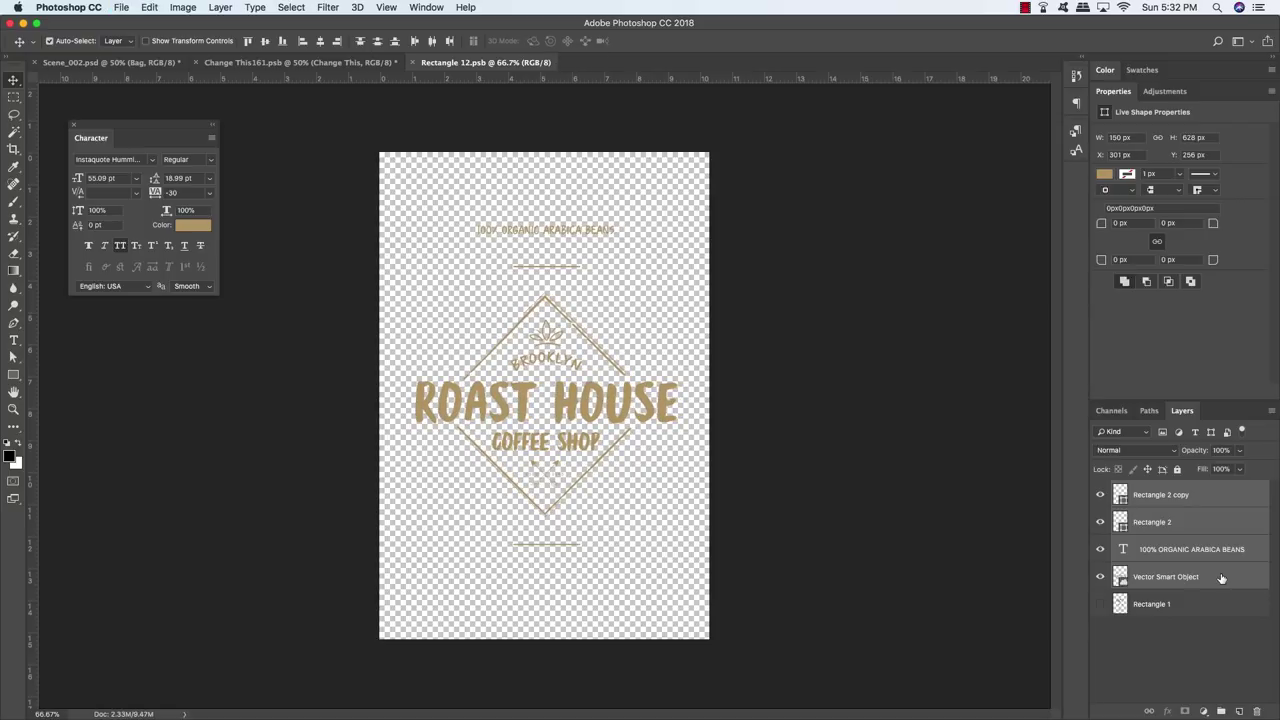
pyautogui.press('super+w')
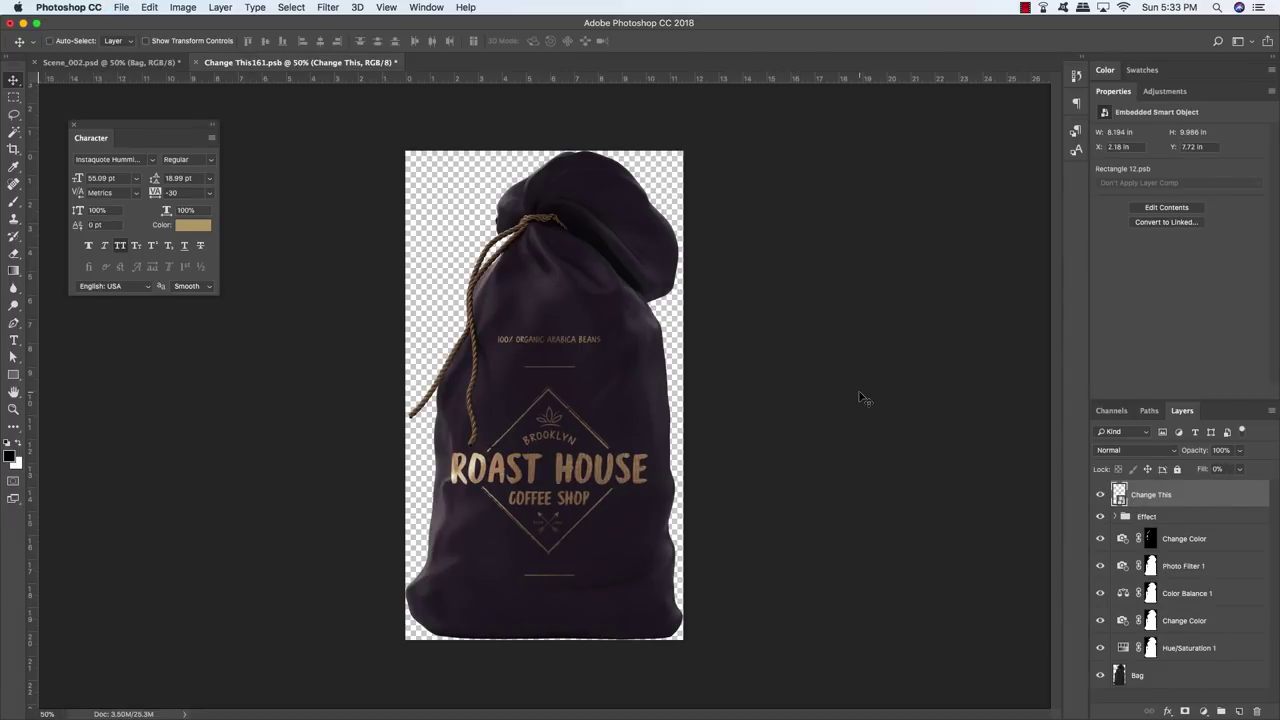
# Step: Save and close the bag's smart object, and tidy the scene by collapsing the Effect group and closing the character settings
pyautogui.press('super+s')
pyautogui.press('super+w')
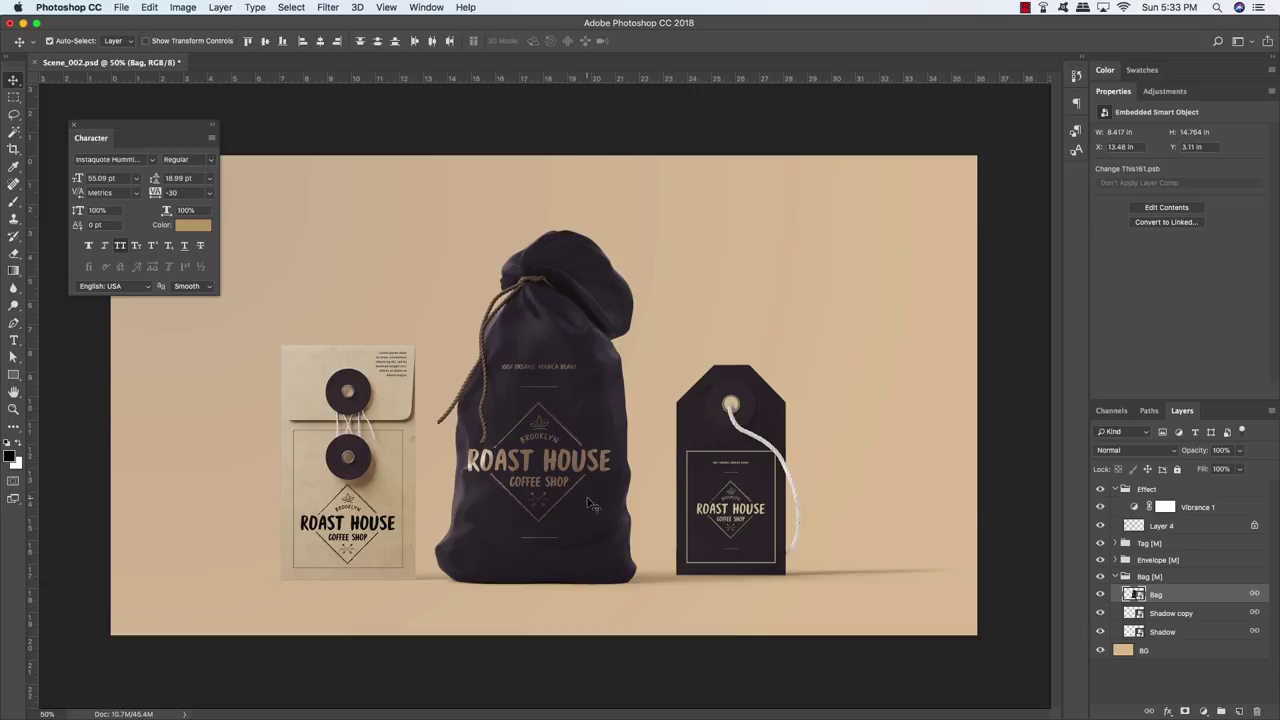
pyautogui.click(1115, 489)
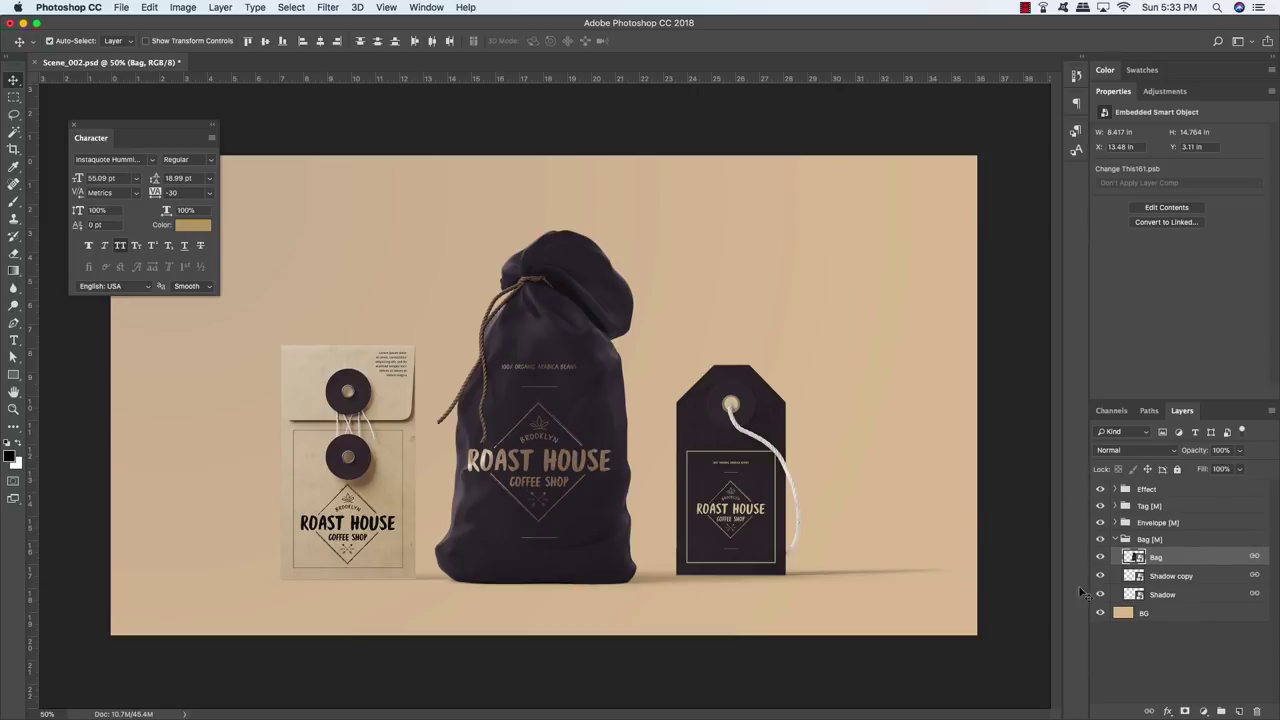
pyautogui.click(74, 125)
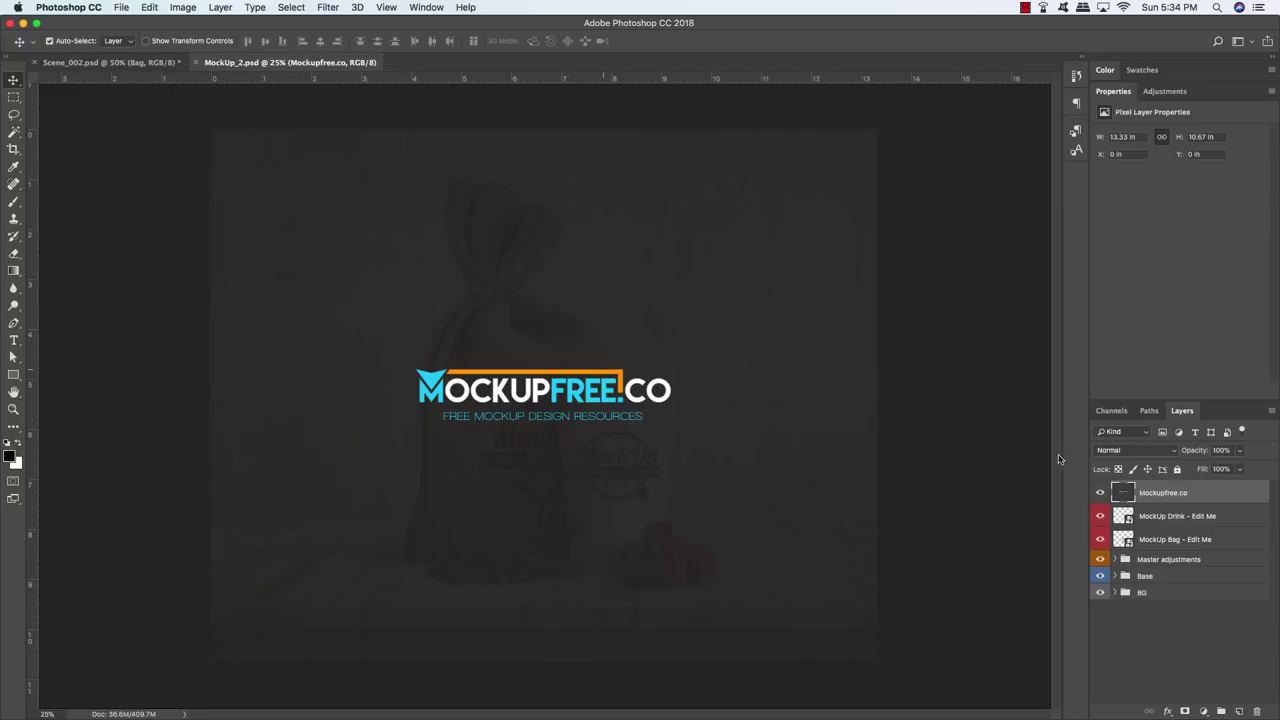
# Step: In MockUp_2.psd, delete the Mockupfree.co overlay layer and select the Coffee group inside Base, checking its content by toggling its visibility
pyautogui.moveTo(1243, 497); pyautogui.dragTo(1257, 711)
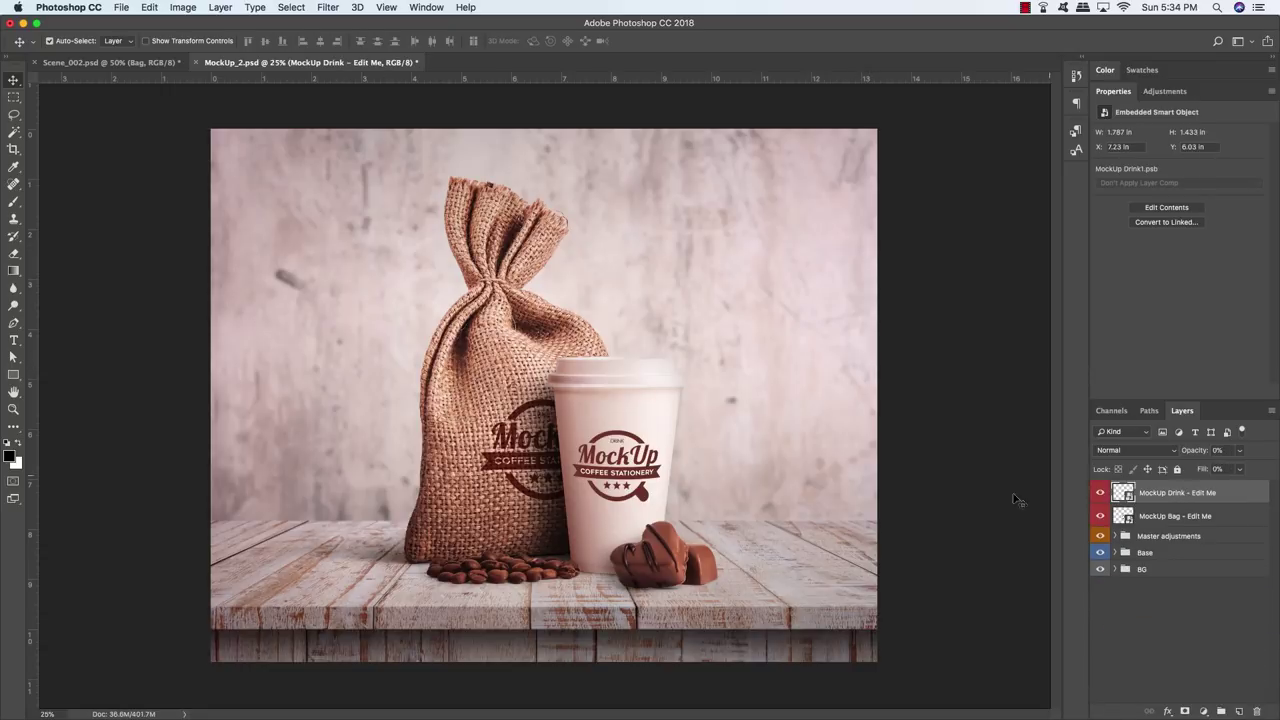
pyautogui.click(1203, 555)
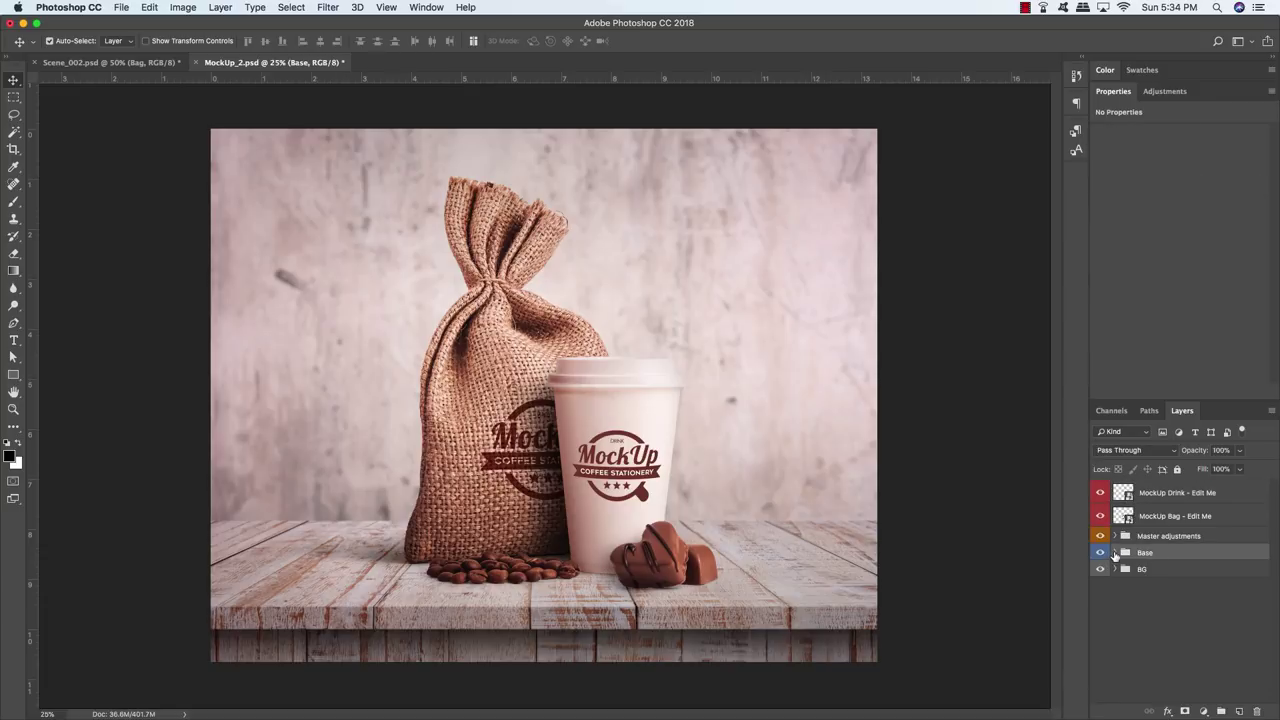
pyautogui.click(1115, 553)
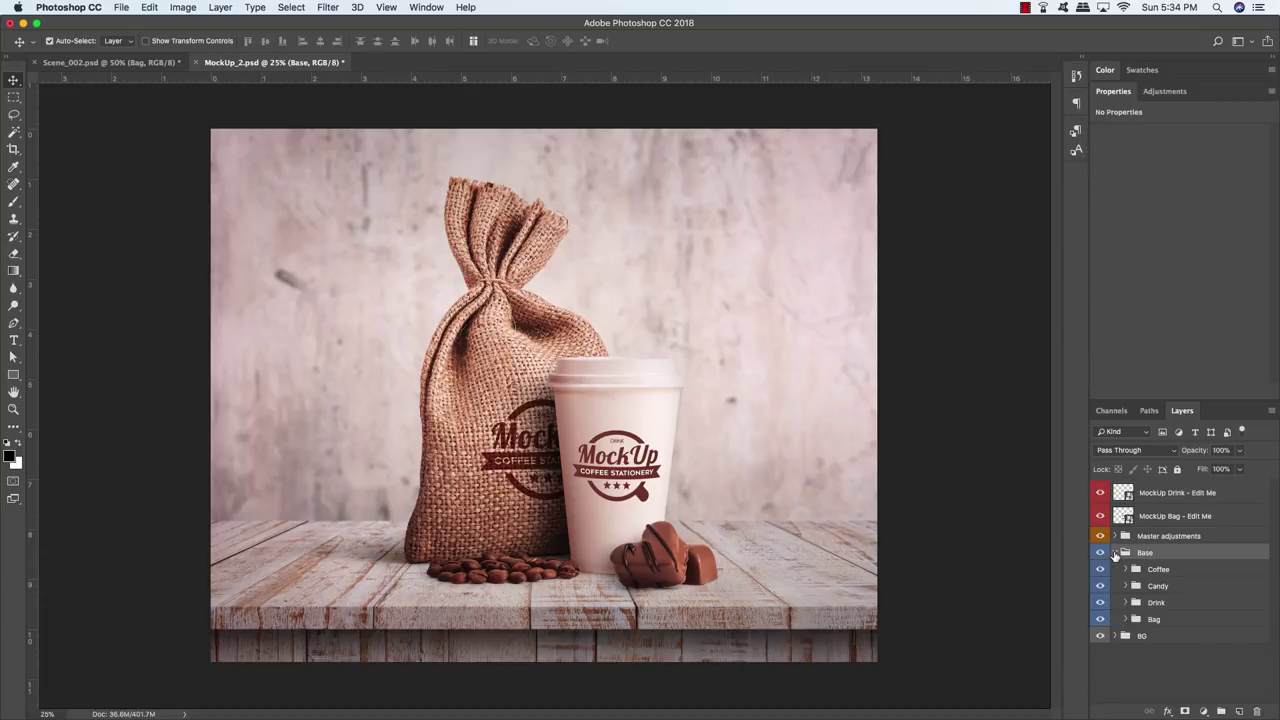
pyautogui.click(1196, 572)
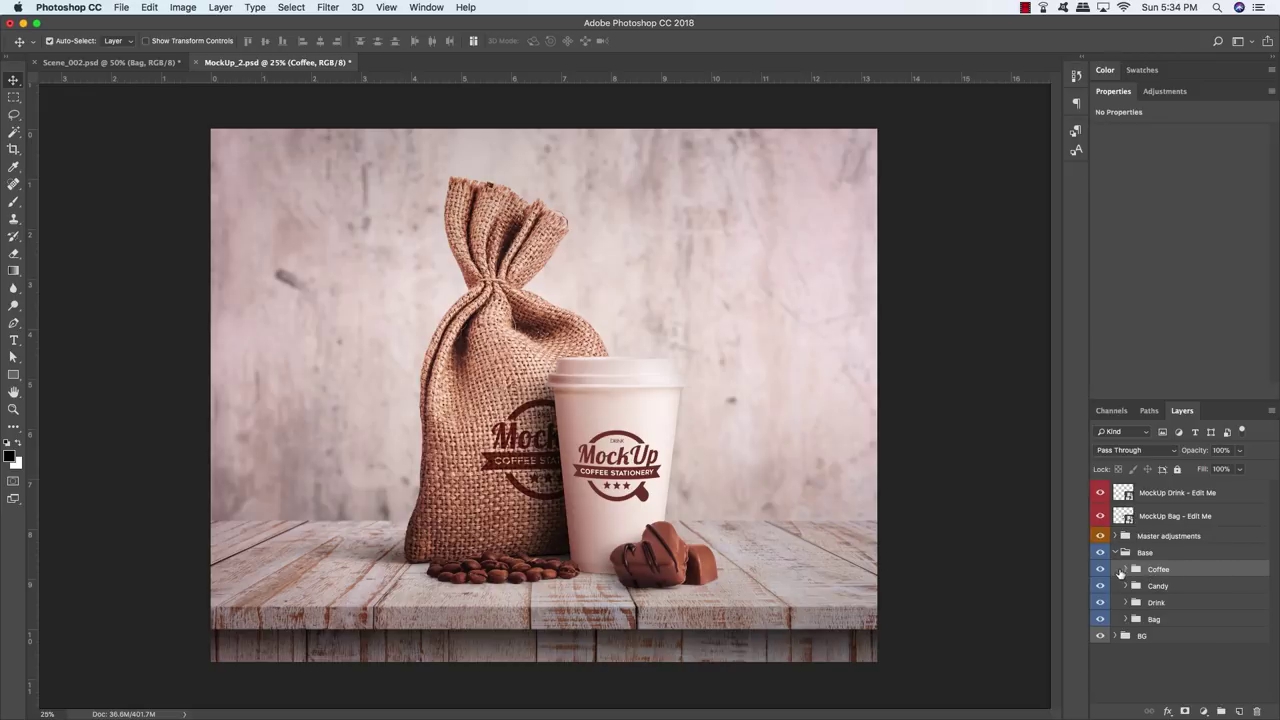
pyautogui.click(1099, 572)
pyautogui.click(1099, 572)
pyautogui.click(1099, 572)
pyautogui.click(1099, 572)
# Step: Copy the Coffee group from MockUp_2.psd into Scene_002.psd and raise it above the Tag [M] group
pyautogui.moveTo(280, 62); pyautogui.dragTo(354, 517)
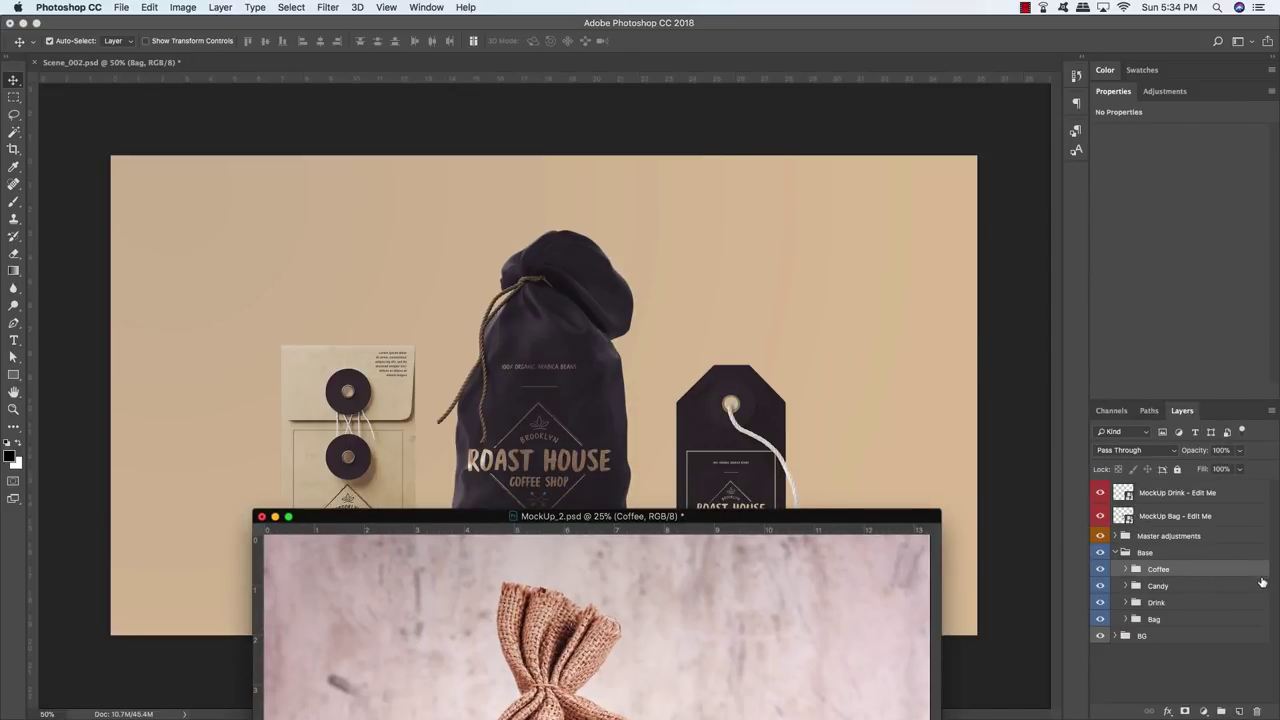
pyautogui.moveTo(1249, 572); pyautogui.dragTo(608, 348)
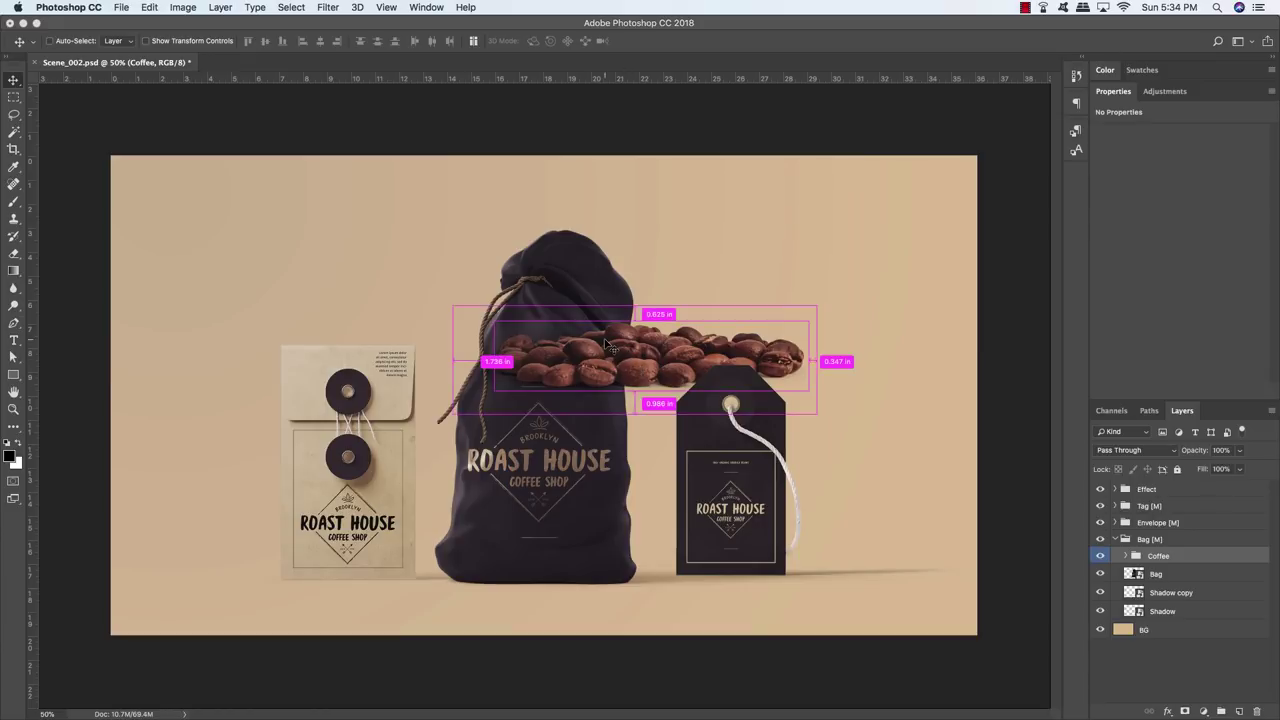
pyautogui.press('super+bracketright')
pyautogui.press('super+bracketright')
pyautogui.press('super+bracketright')
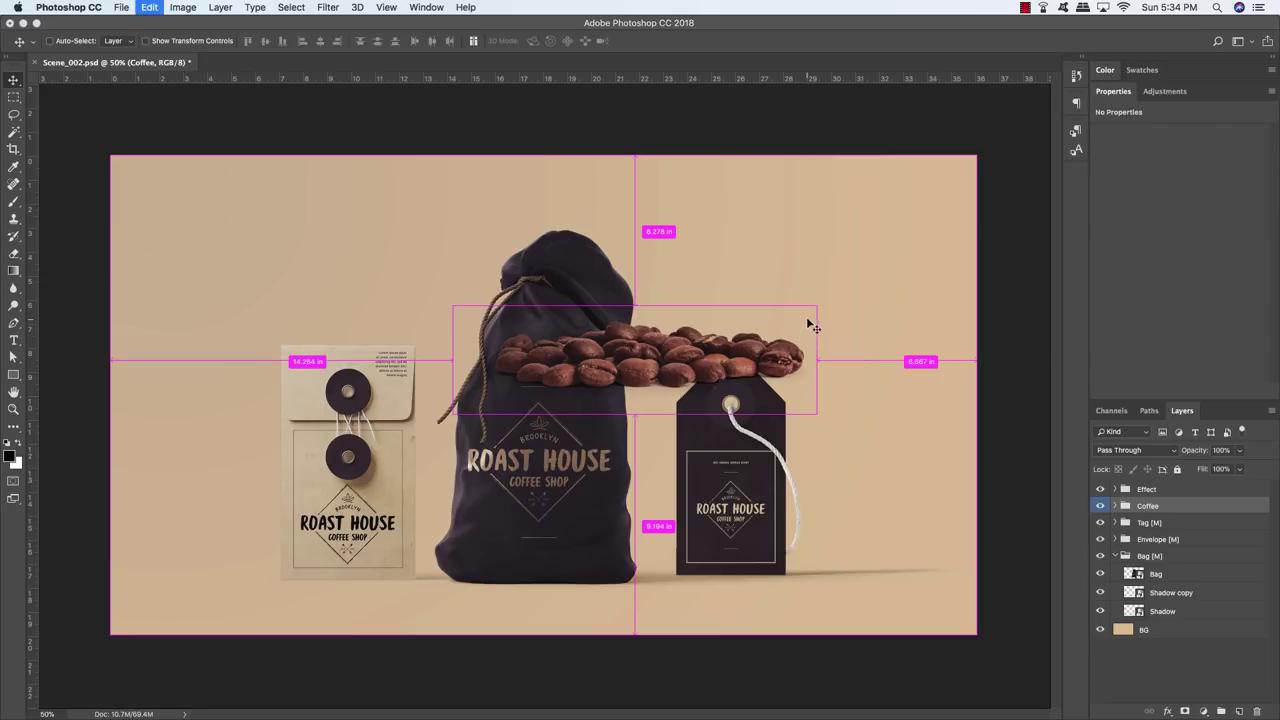
# Step: Scale the coffee beans to about 47% and place them at the foot of the bag
pyautogui.press('super+t')
pyautogui.moveTo(817, 304); pyautogui.dragTo(592, 590)
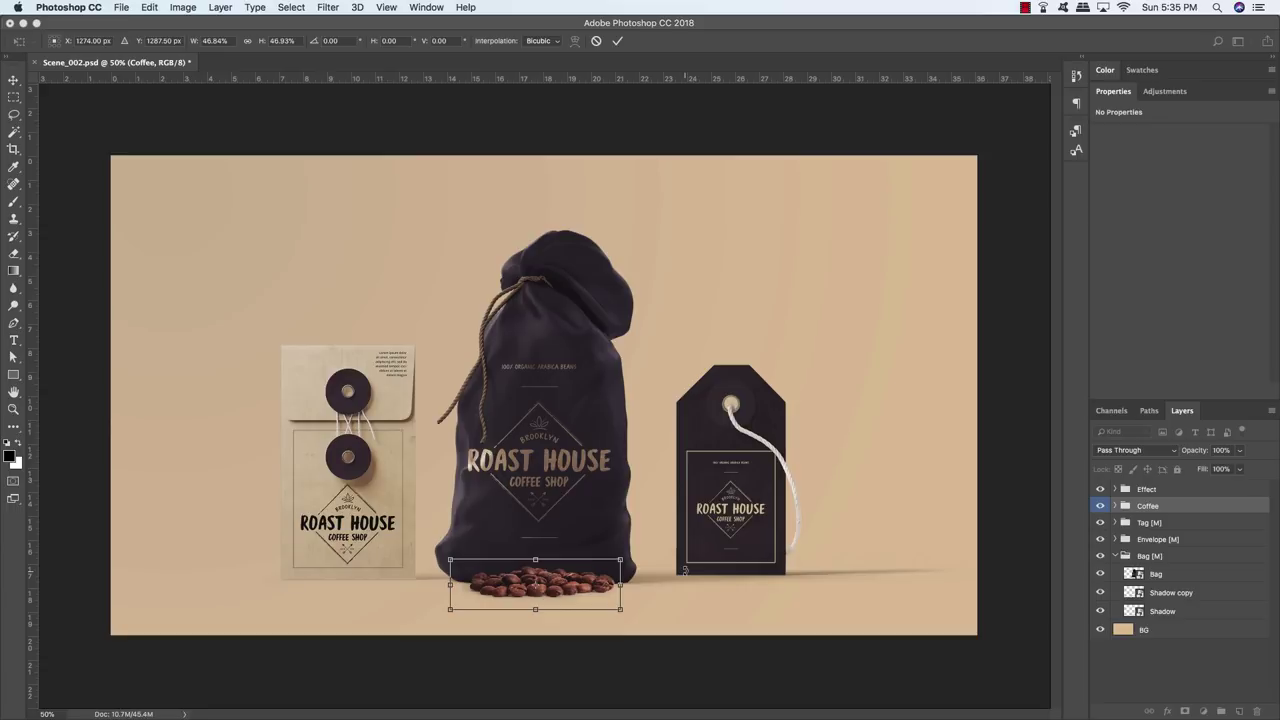
pyautogui.press('Return')
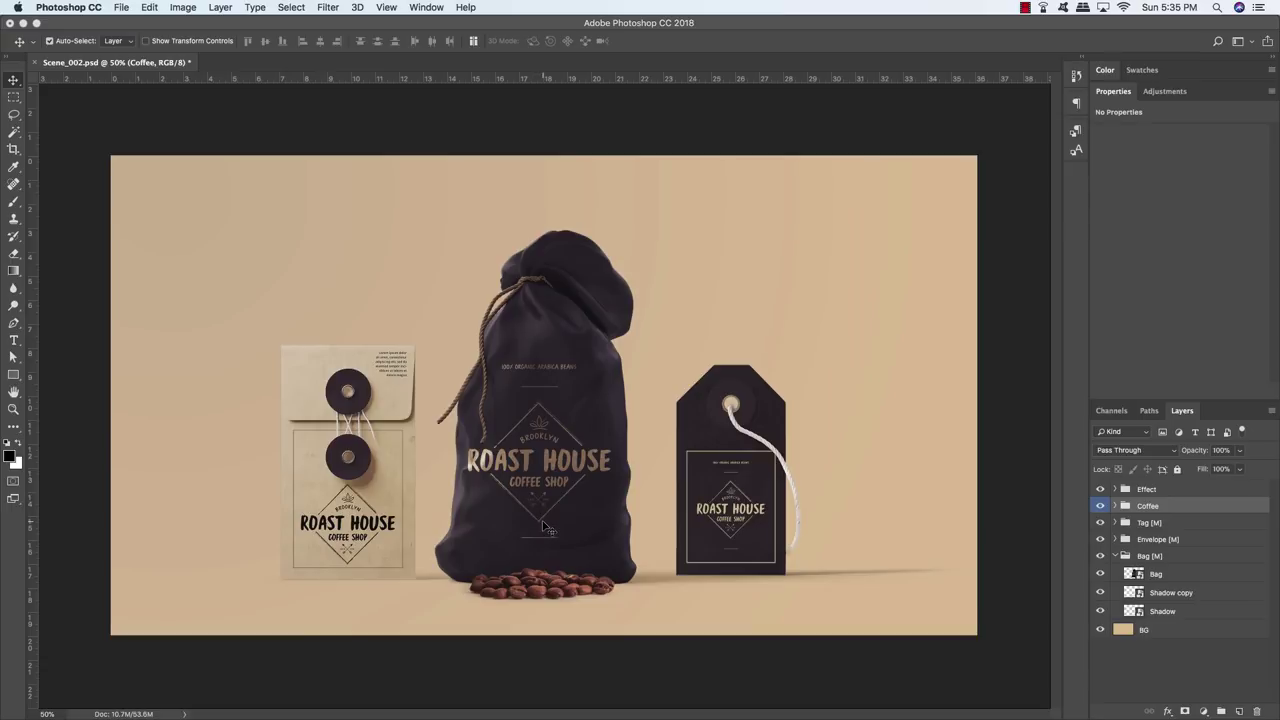
# Step: Add a Hue/Saturation adjustment clipped to the Coffee group and lower its saturation slightly
pyautogui.click(1204, 712)
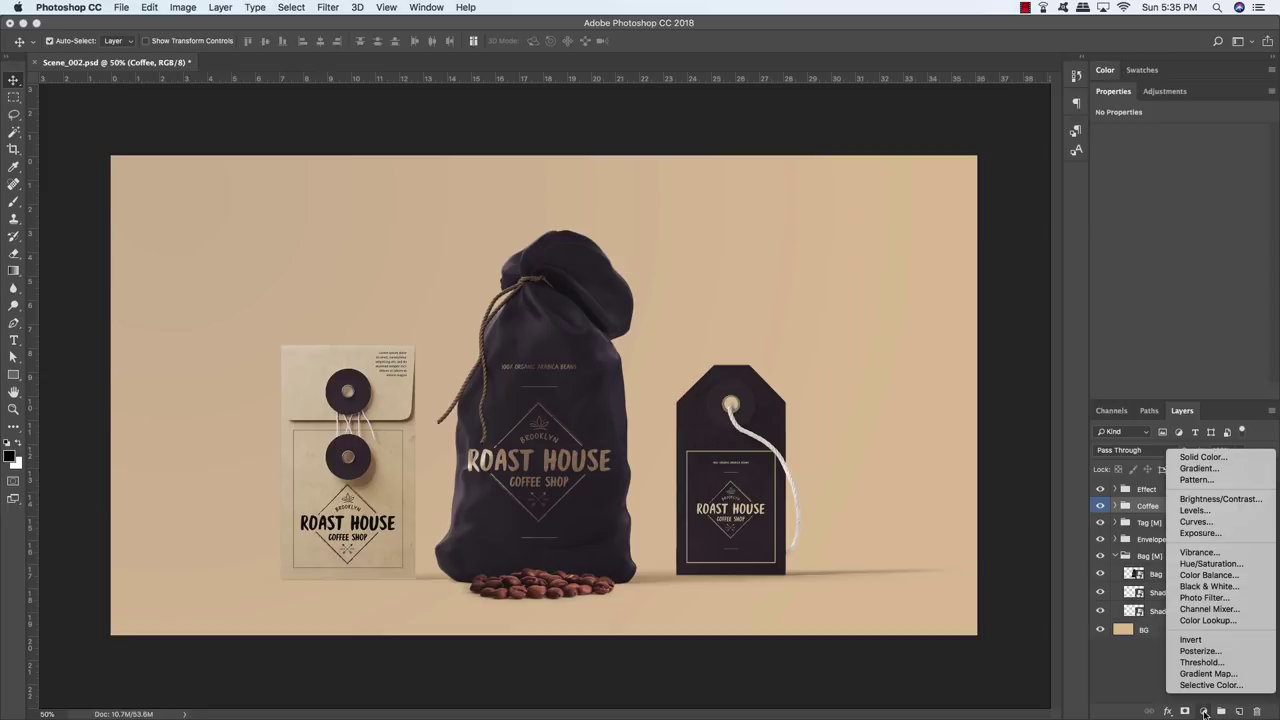
pyautogui.keyDown('alt'); pyautogui.click(1197, 564); pyautogui.keyUp('alt')
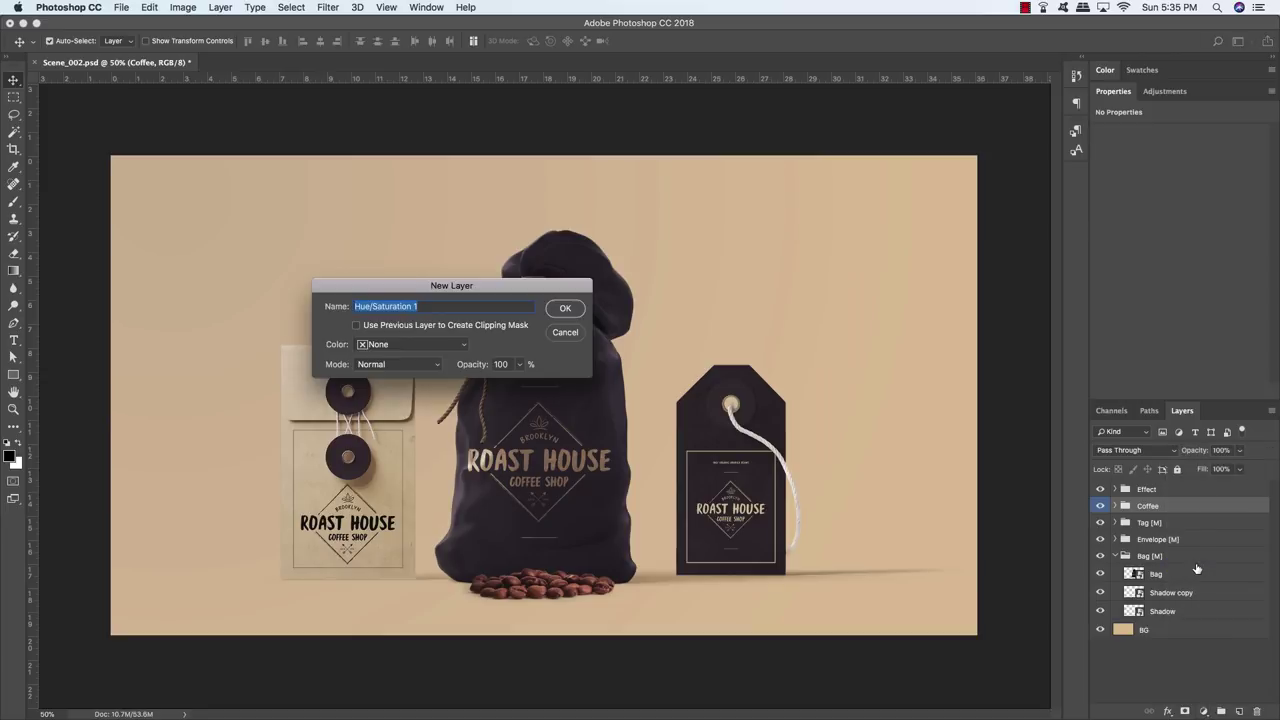
pyautogui.click(355, 327)
pyautogui.click(566, 309)
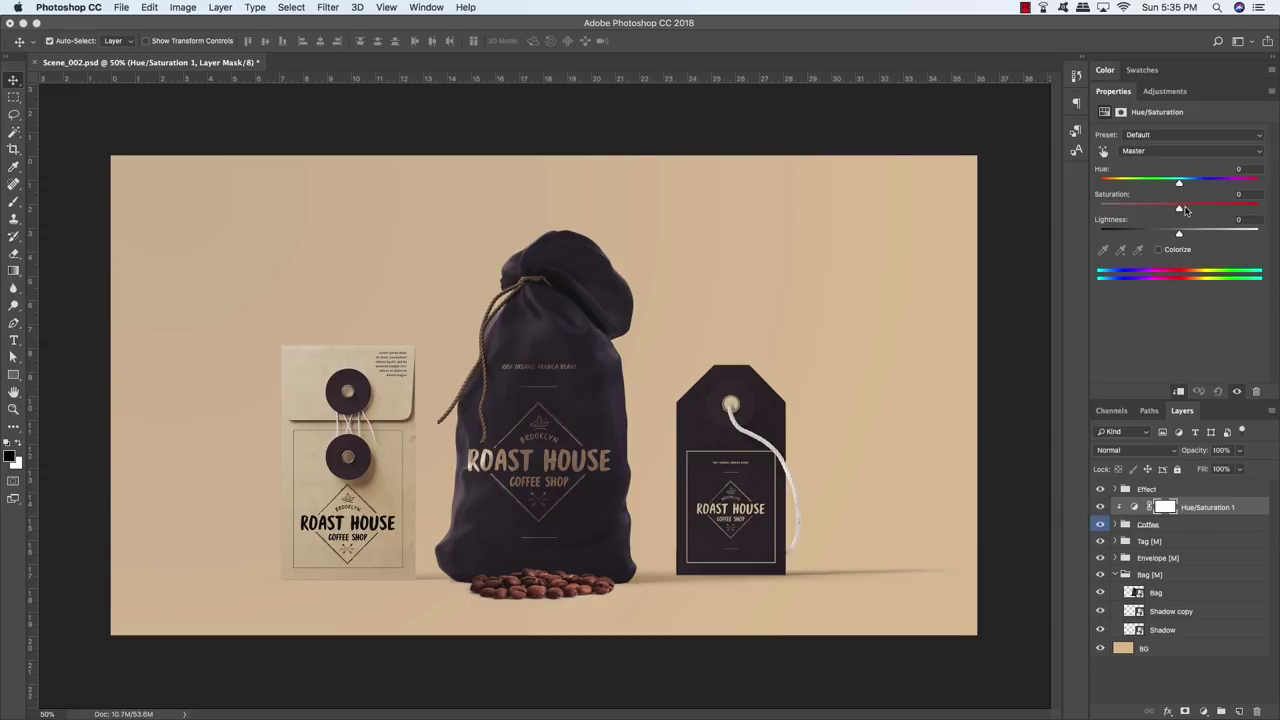
pyautogui.moveTo(1179, 211); pyautogui.dragTo(1176, 211)
# Step: Switch to MockUp_2.psd and hide the Base group and the MockUp Drink and MockUp Bag layers
pyautogui.hotkey('ctrl', 'Tab')
pyautogui.moveTo(778, 518); pyautogui.dragTo(709, 151)
pyautogui.click(1118, 553)
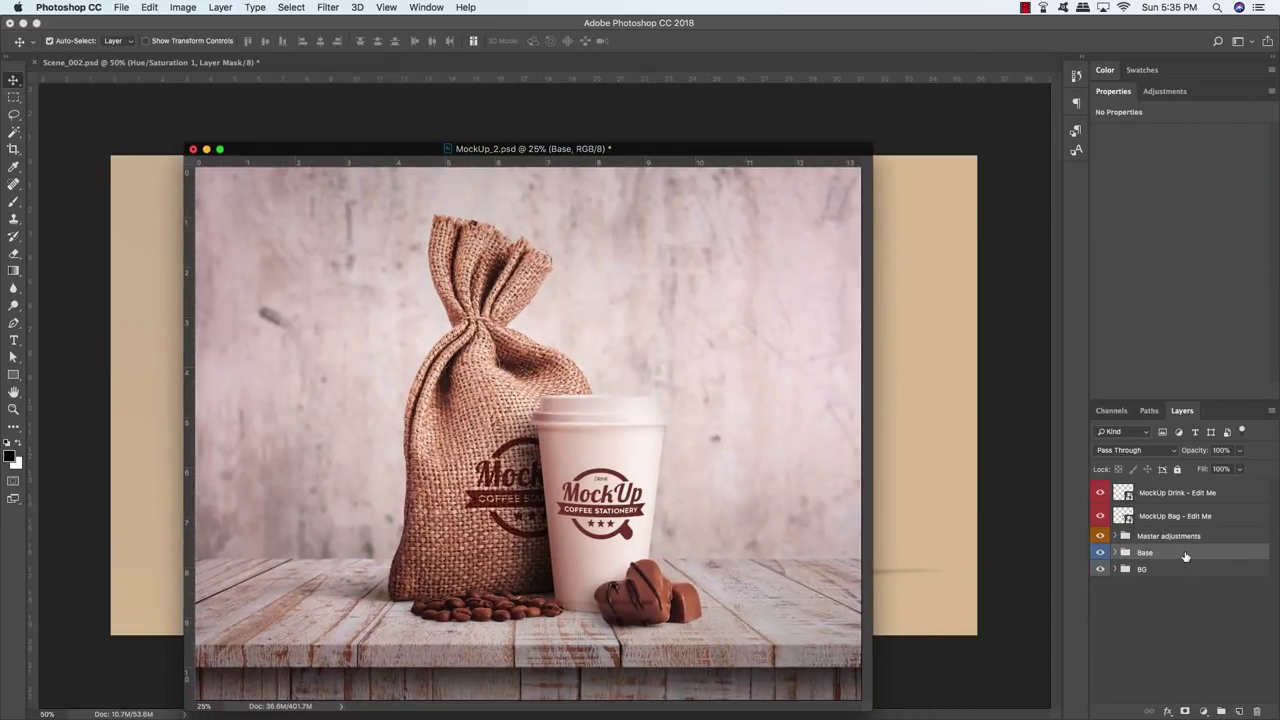
pyautogui.click(1100, 553)
pyautogui.moveTo(1100, 516); pyautogui.dragTo(1100, 492)
# Step: Copy the Master adjustments and BG groups from MockUp_2.psd into Scene_002.psd, and collapse the Bag [M] group
pyautogui.click(1160, 540)
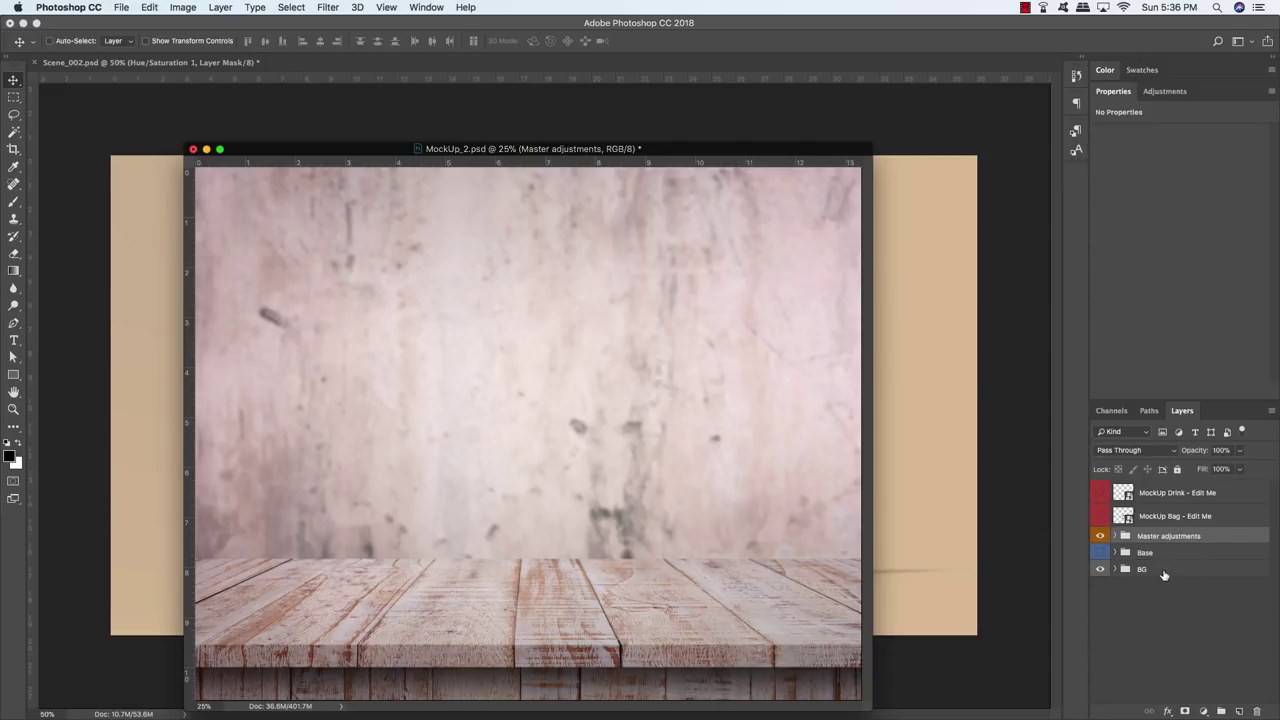
pyautogui.keyDown('super'); pyautogui.click(1150, 570); pyautogui.keyUp('super')
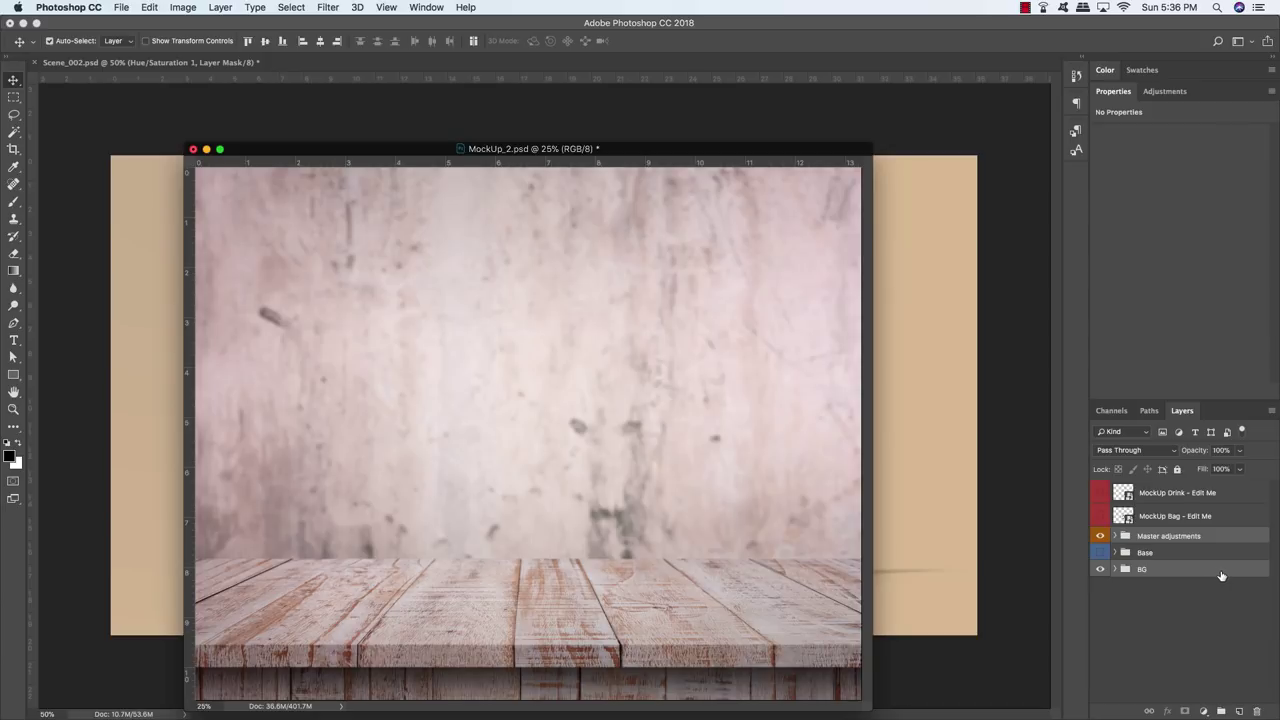
pyautogui.moveTo(1221, 576); pyautogui.dragTo(940, 546)
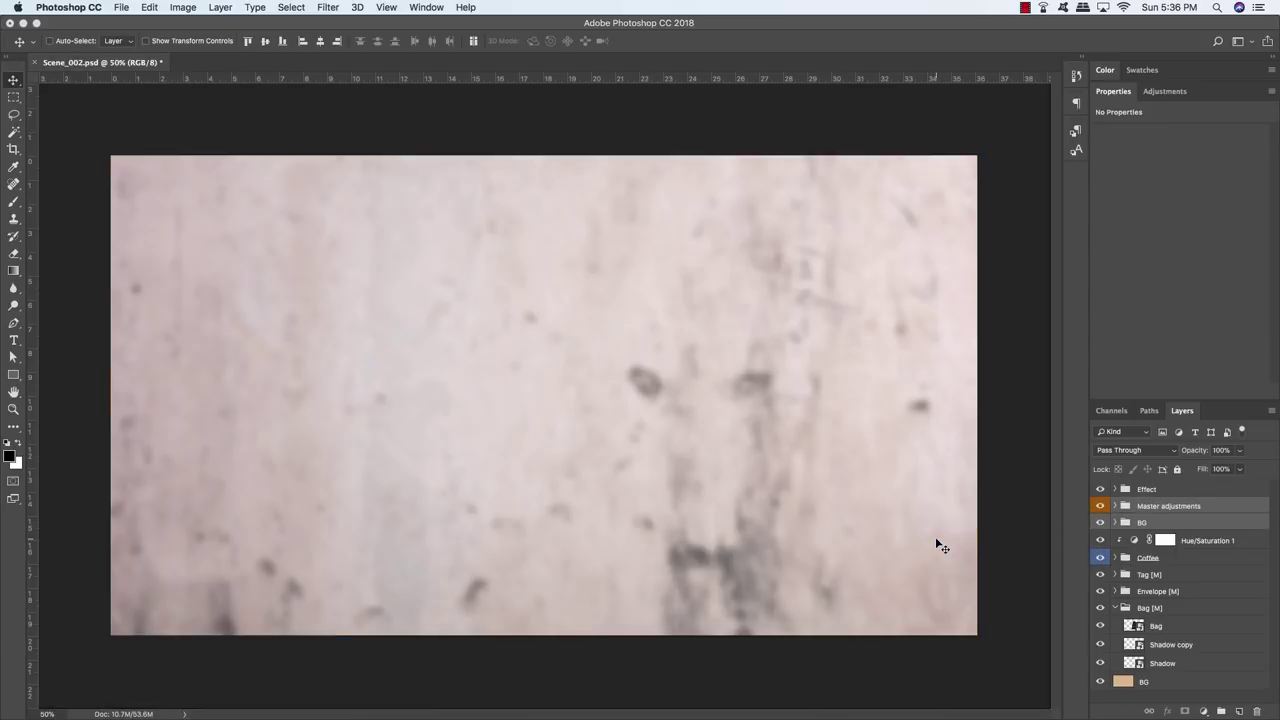
pyautogui.click(1115, 608)
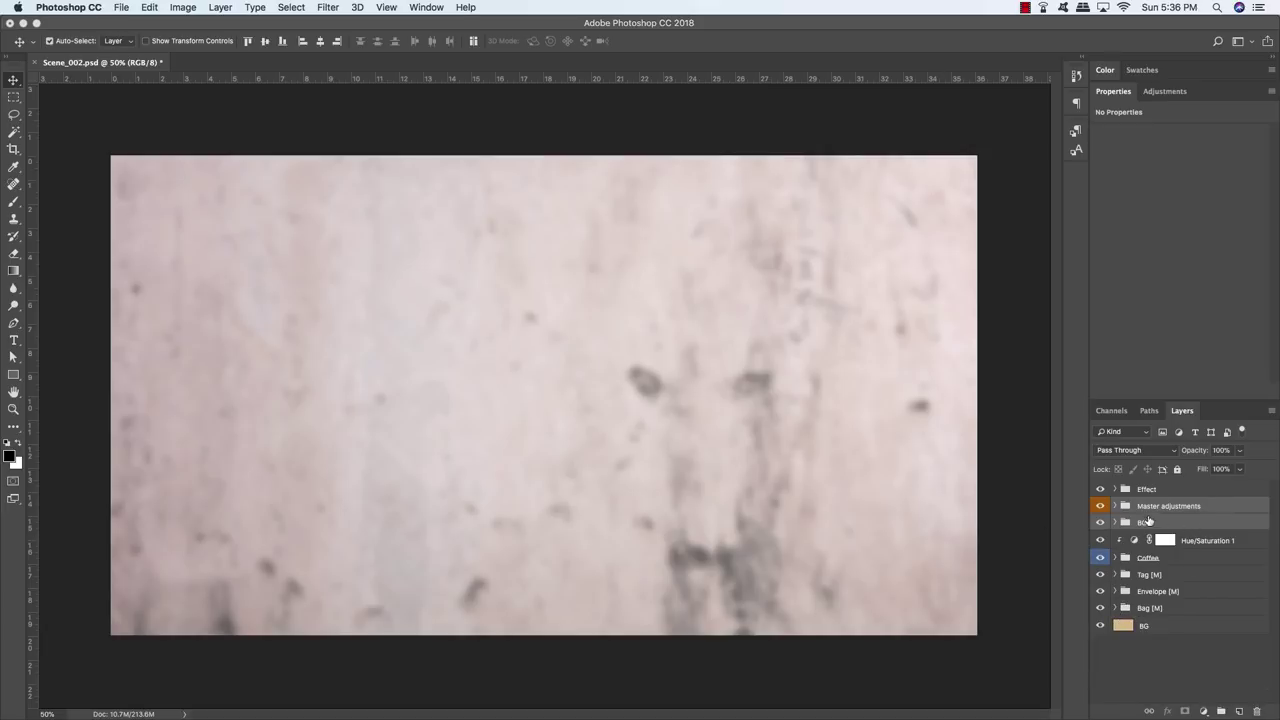
# Step: Move the Master adjustments and BG groups beneath the Bag [M] group and scale them to about 65% to fit the canvas width
pyautogui.moveTo(1197, 524); pyautogui.dragTo(1194, 618)
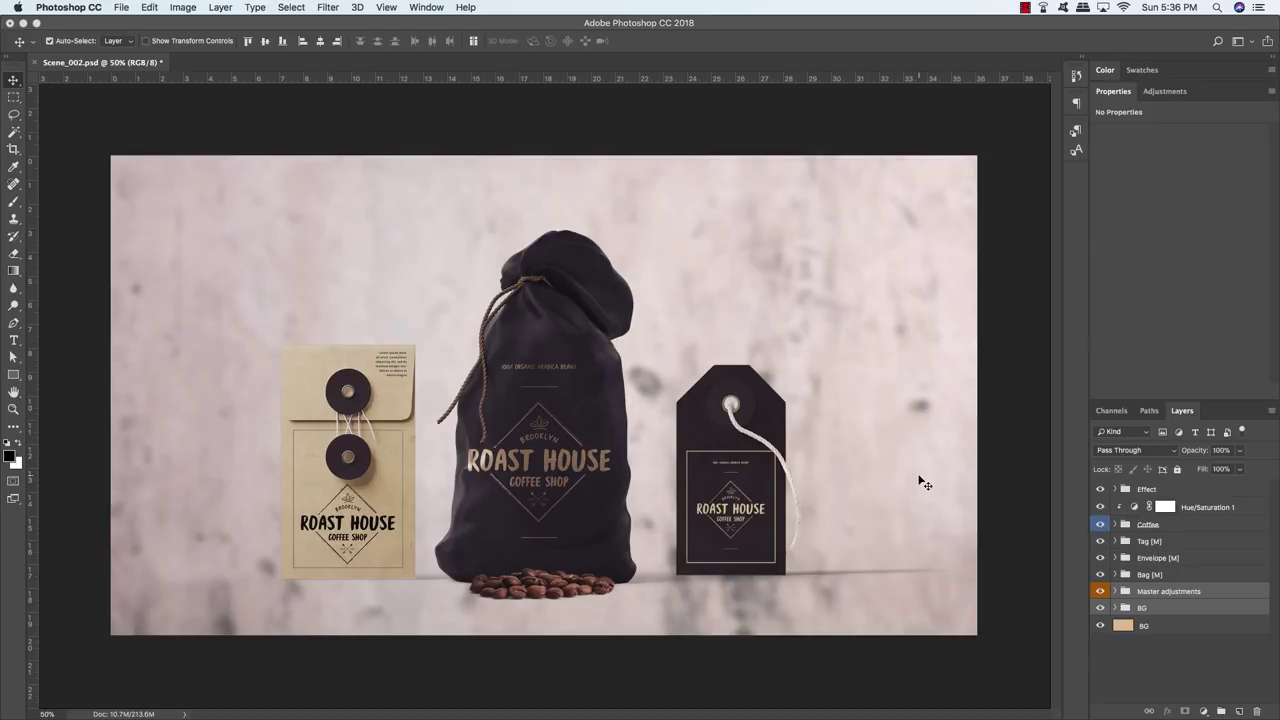
pyautogui.press('super+t')
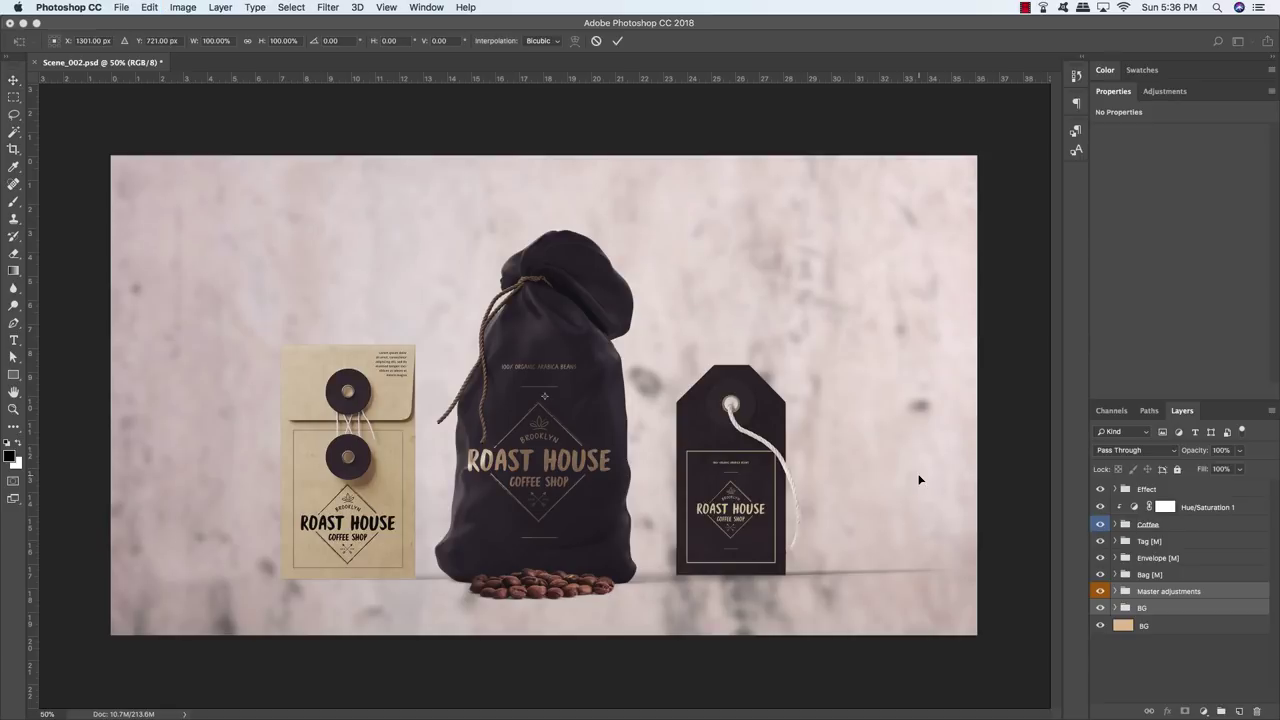
pyautogui.press('super+0')
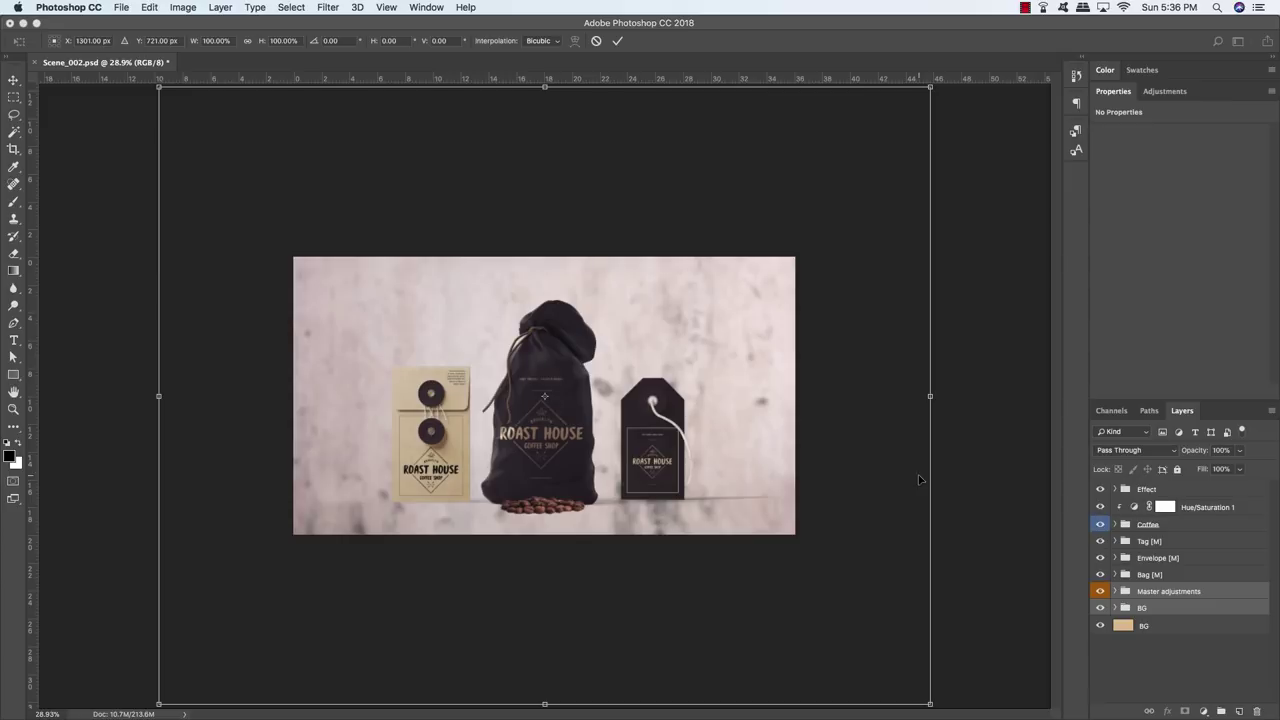
pyautogui.moveTo(930, 87); pyautogui.dragTo(805, 204)
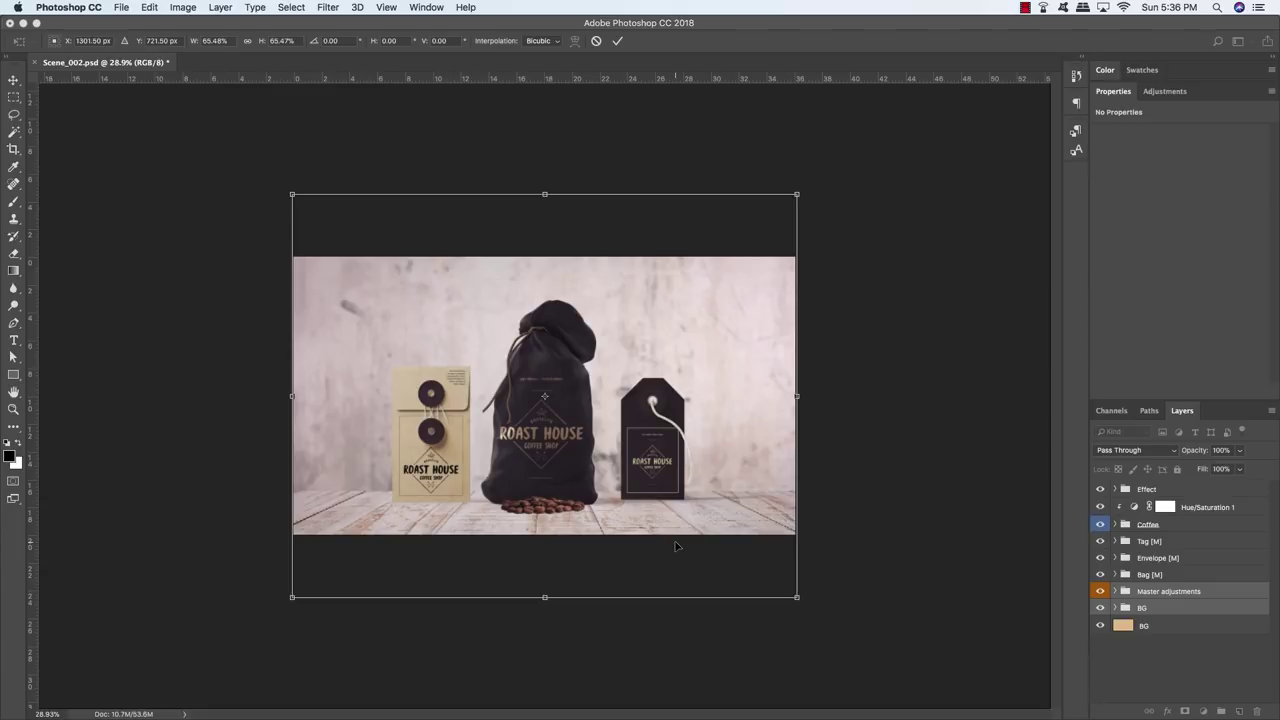
pyautogui.press('Return')
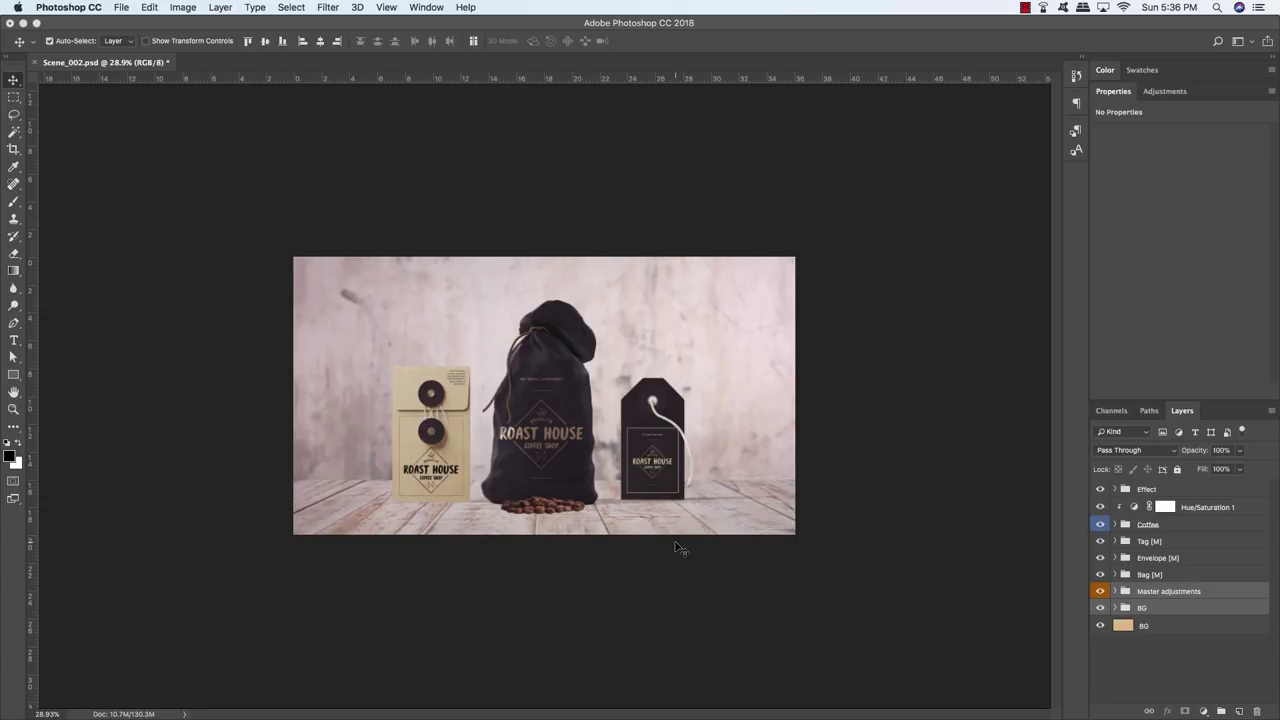
# Step: Crop the scene closer around the envelope, bag and tag, to about 27 by 18 inches, trimming the height and both sides
pyautogui.press('super+plus')
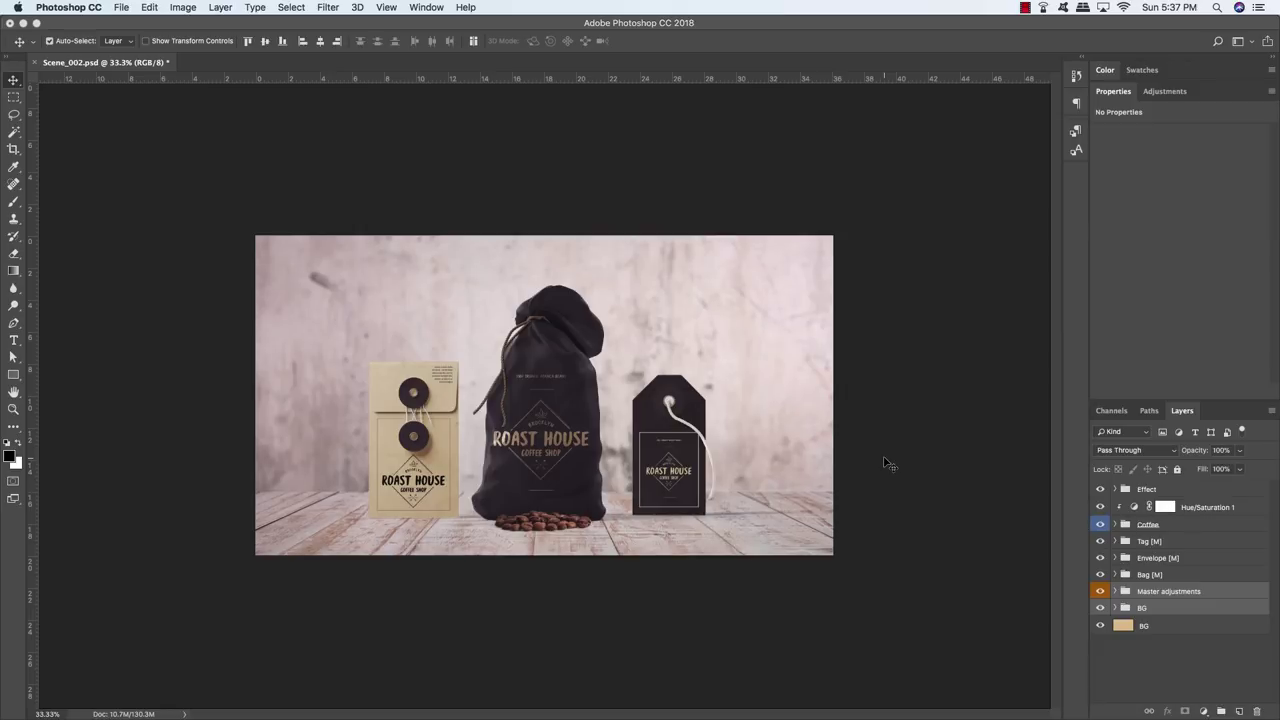
pyautogui.press('c')
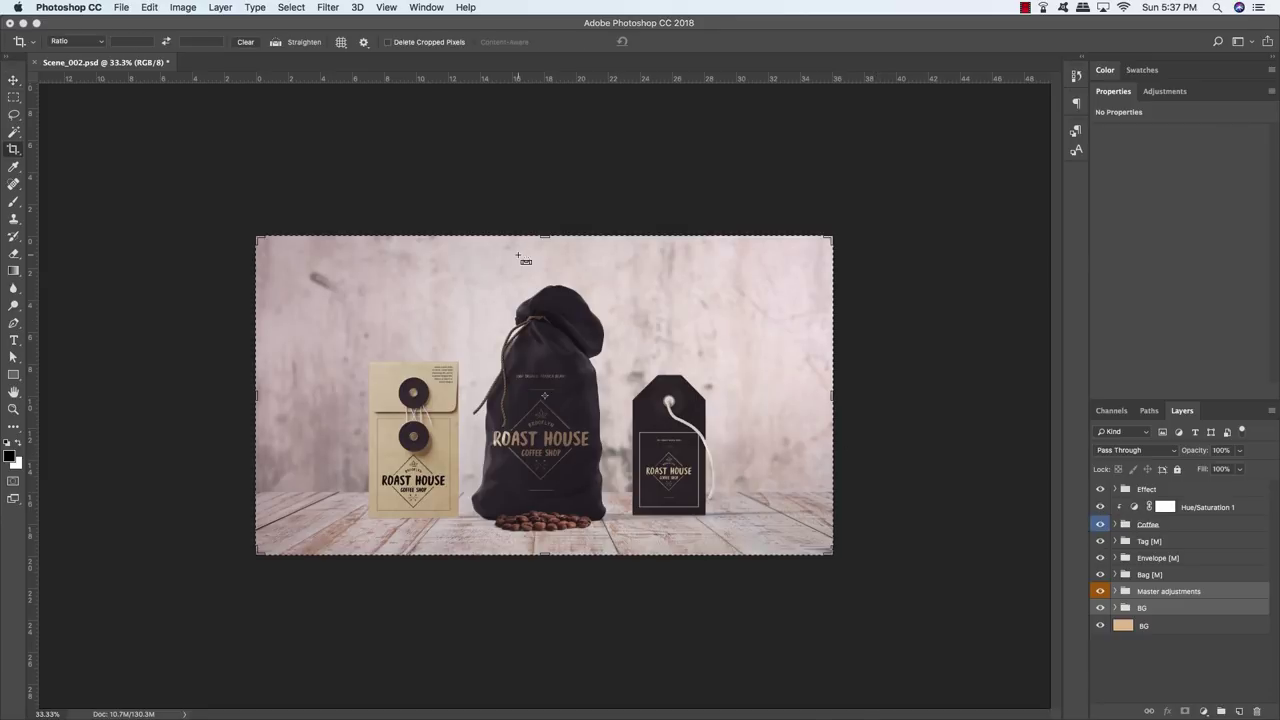
pyautogui.press('super+plus')
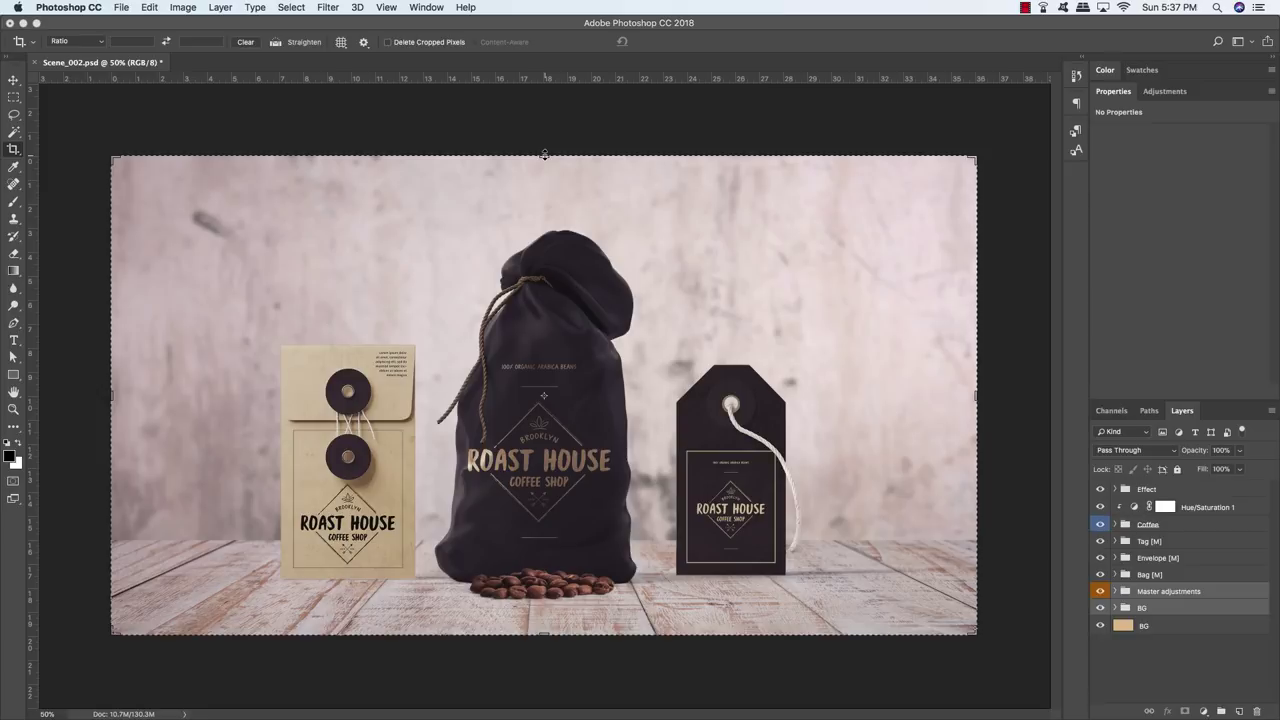
pyautogui.moveTo(544, 154); pyautogui.dragTo(544, 177)
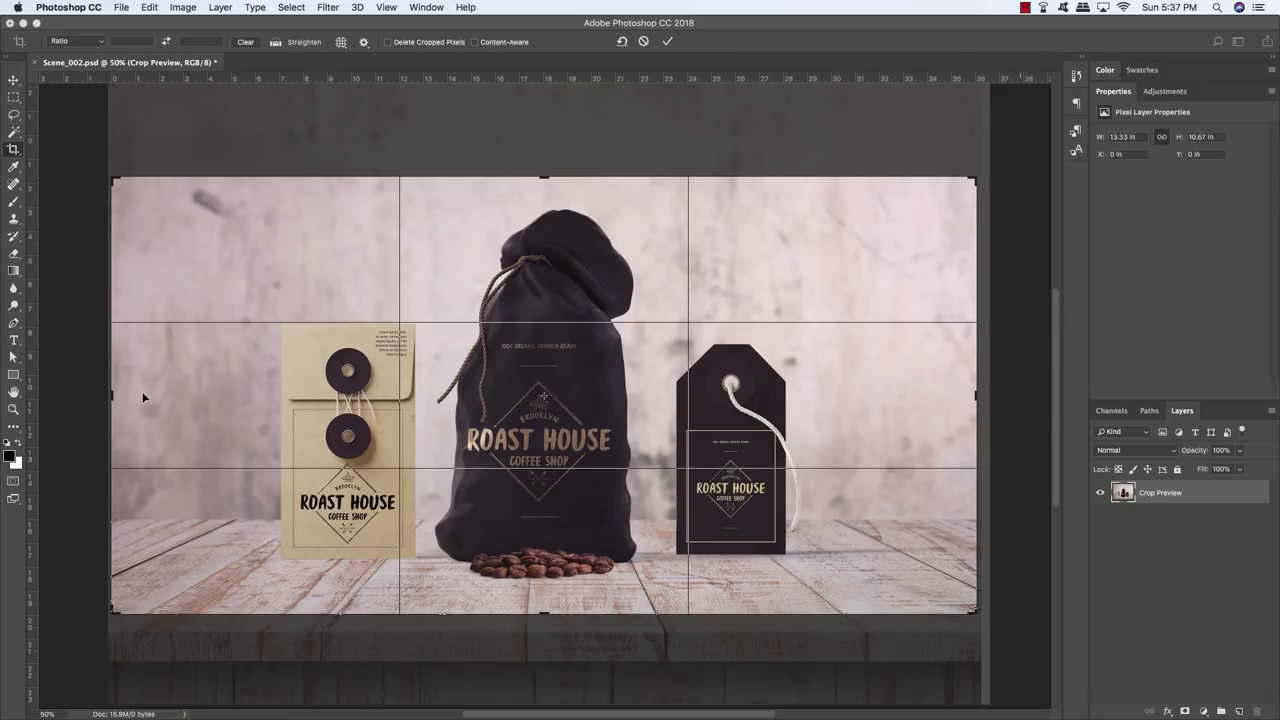
pyautogui.moveTo(112, 396); pyautogui.dragTo(216, 400)
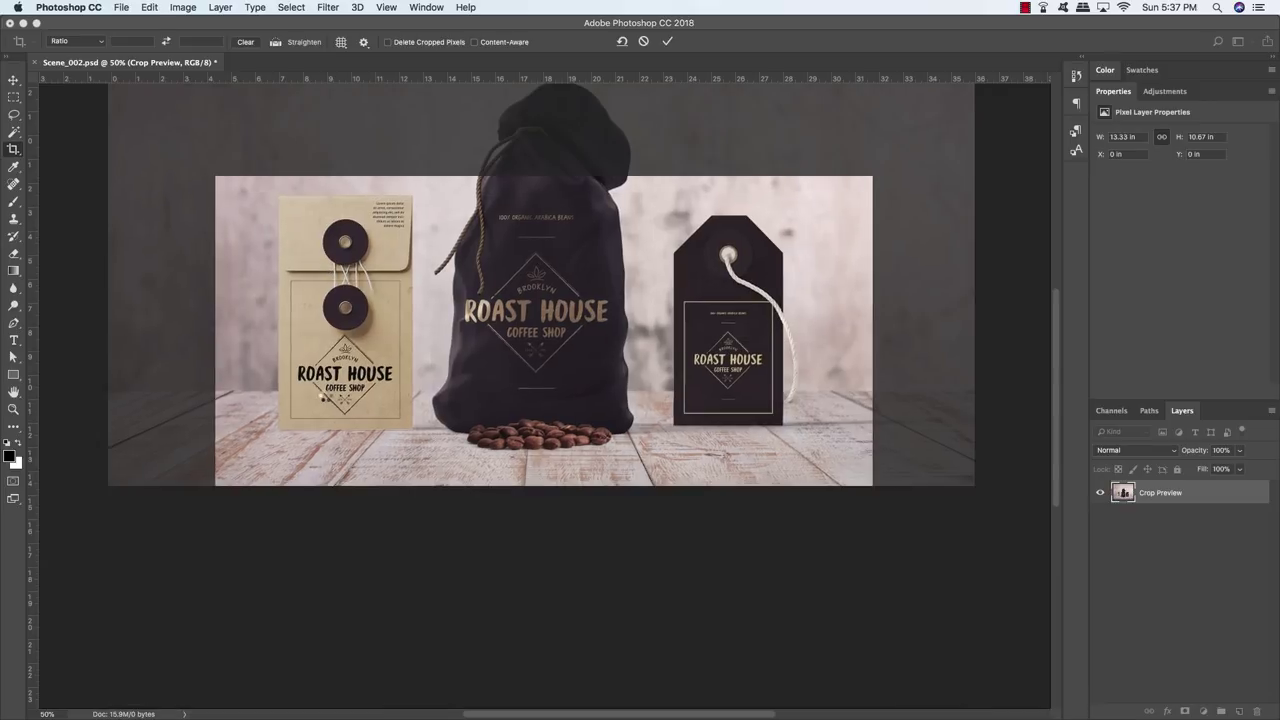
pyautogui.press('Escape')
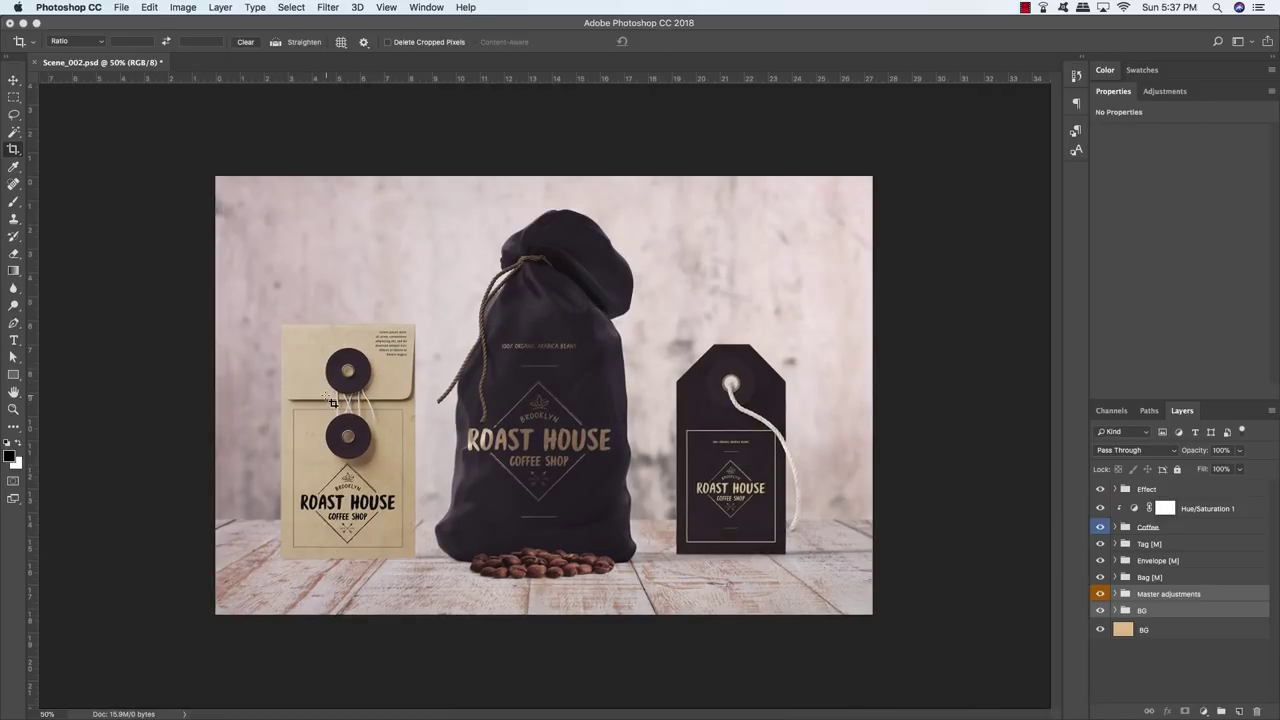
pyautogui.press('v')
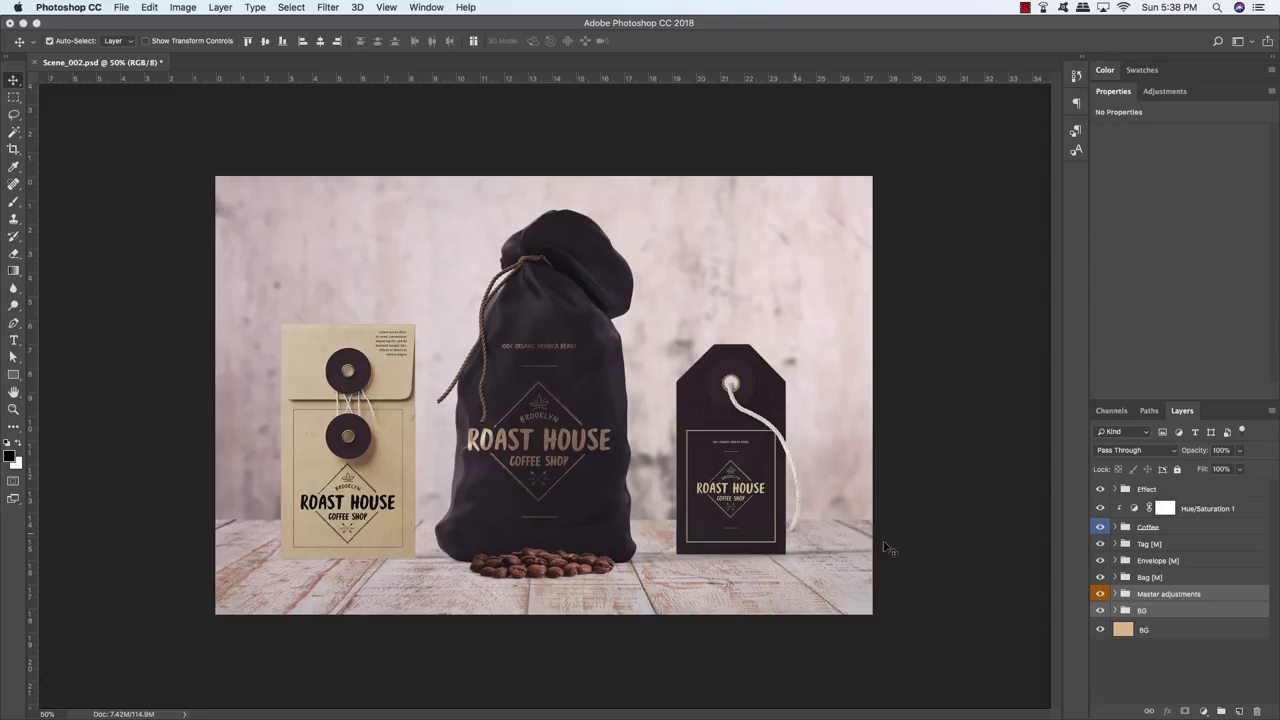
# Step: Compare the scene with and without the Effect group, and delete that group and the original tan BG layer
pyautogui.click(1212, 493)
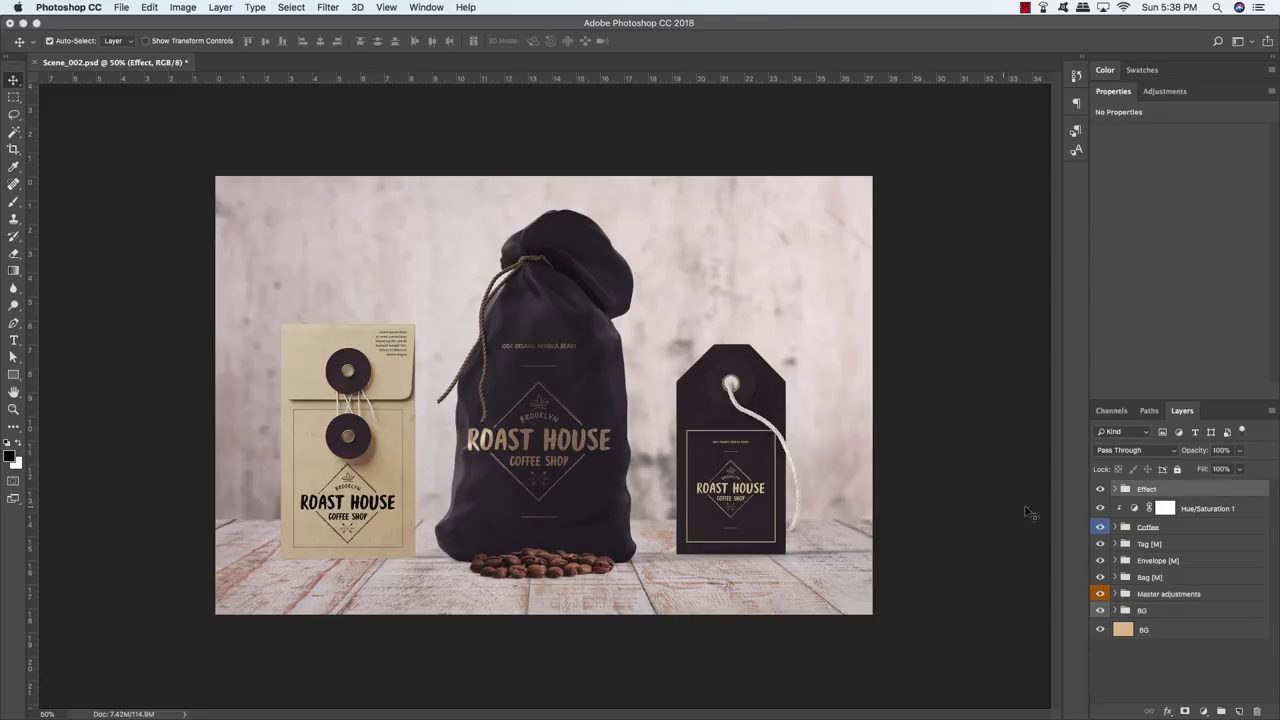
pyautogui.click(1100, 489)
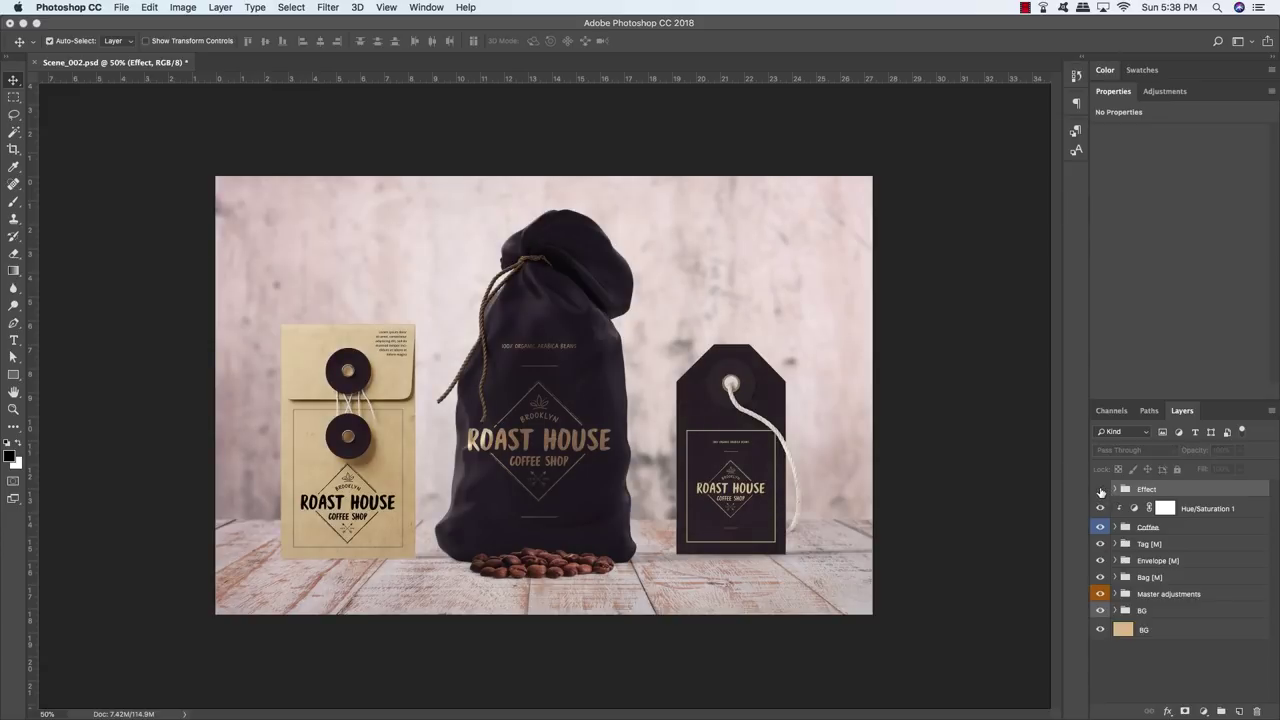
pyautogui.click(1100, 489)
pyautogui.click(1100, 489)
pyautogui.click(1100, 489)
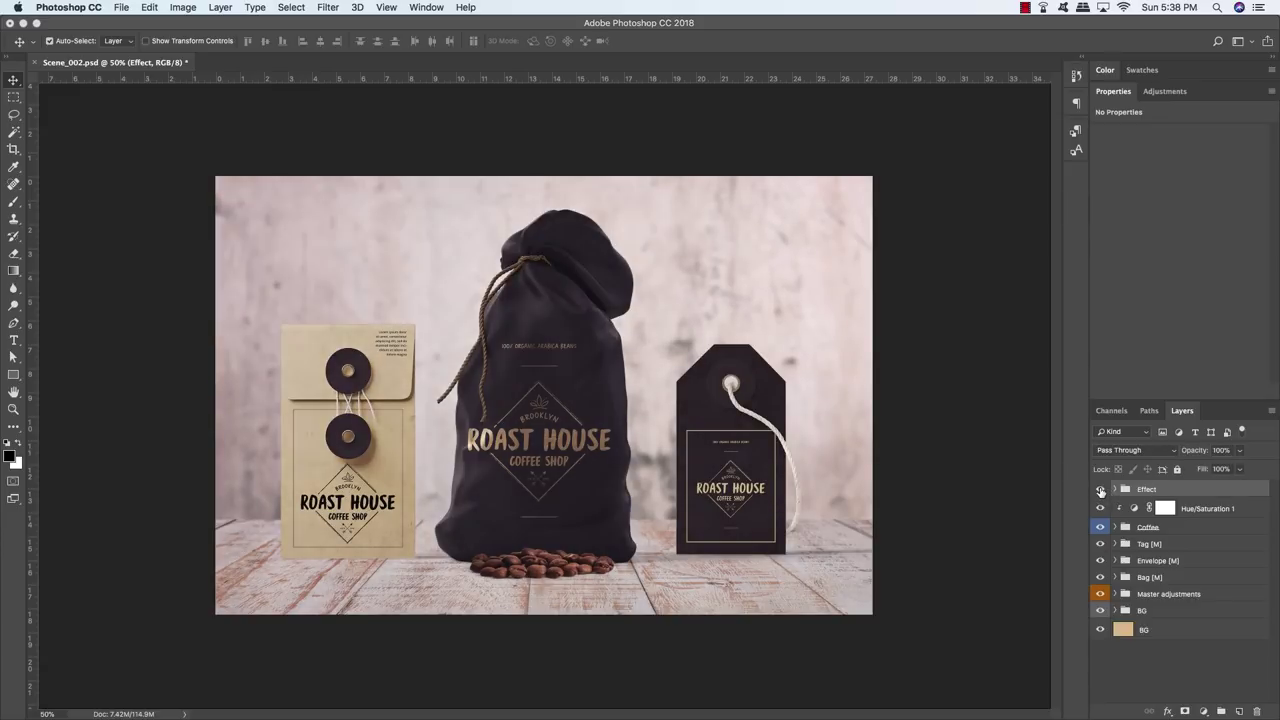
pyautogui.click(1100, 489)
pyautogui.moveTo(1258, 490); pyautogui.dragTo(1257, 711)
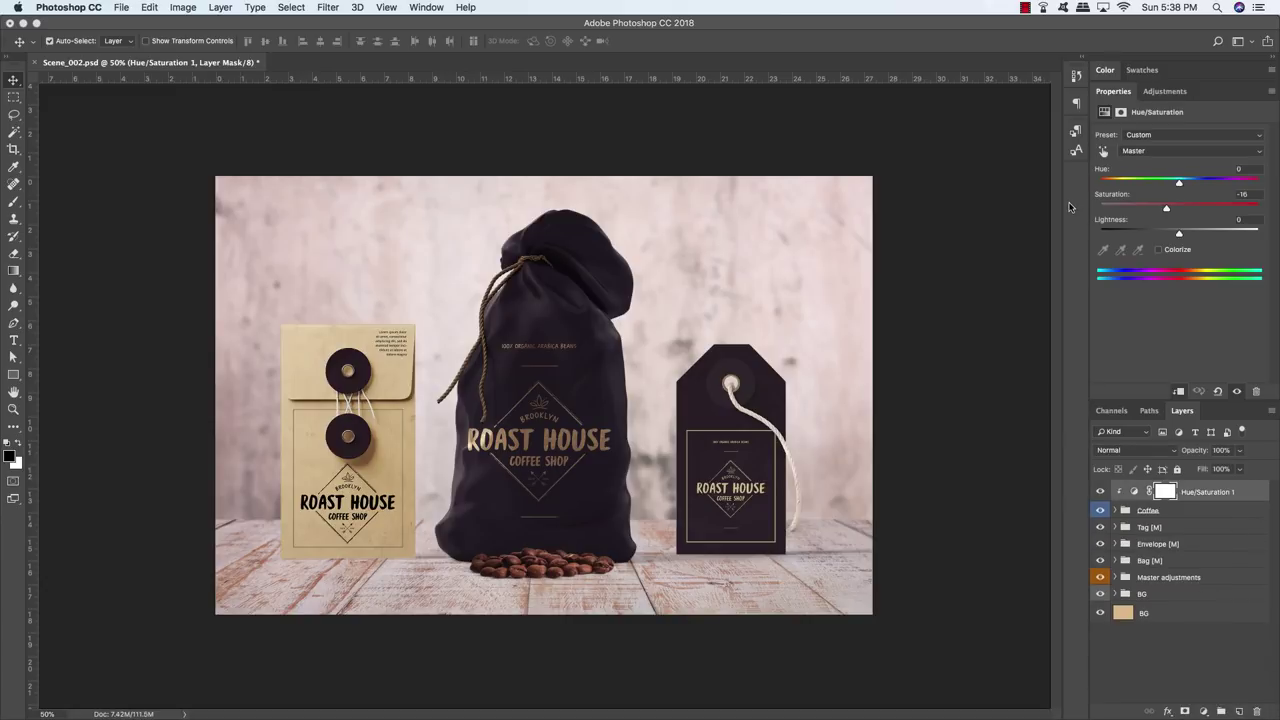
pyautogui.click(741, 264)
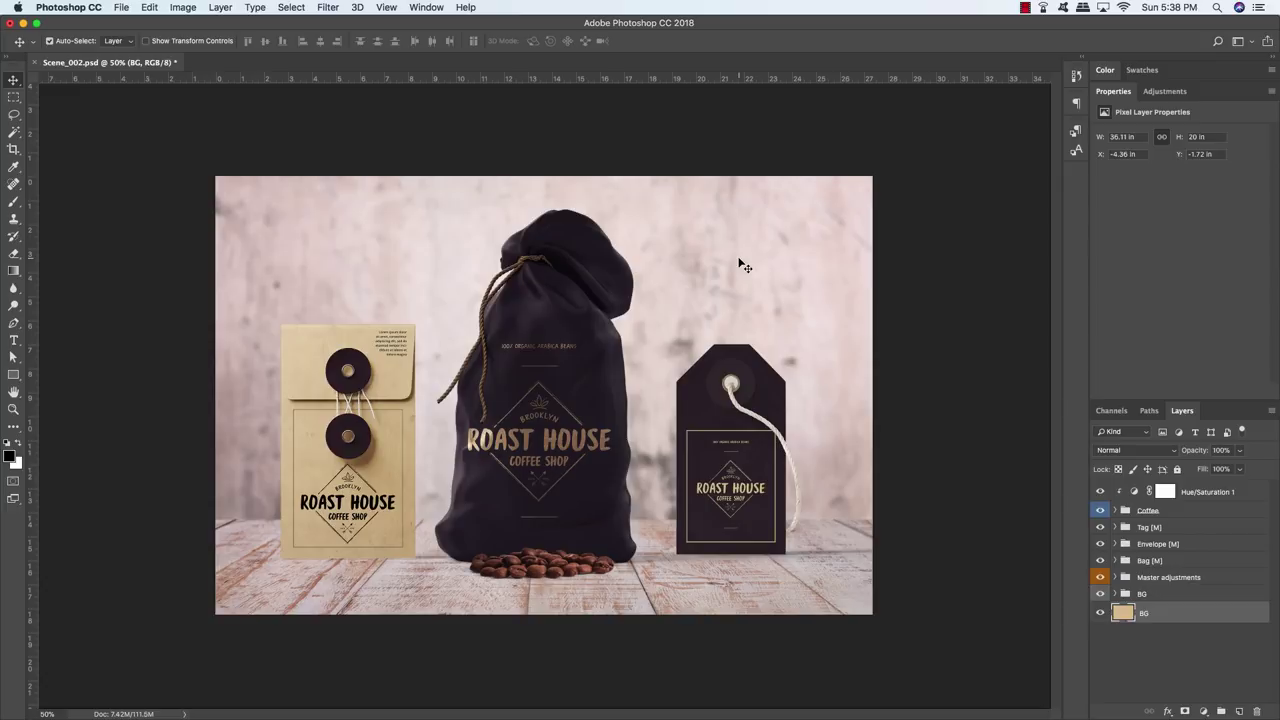
pyautogui.press('Delete')
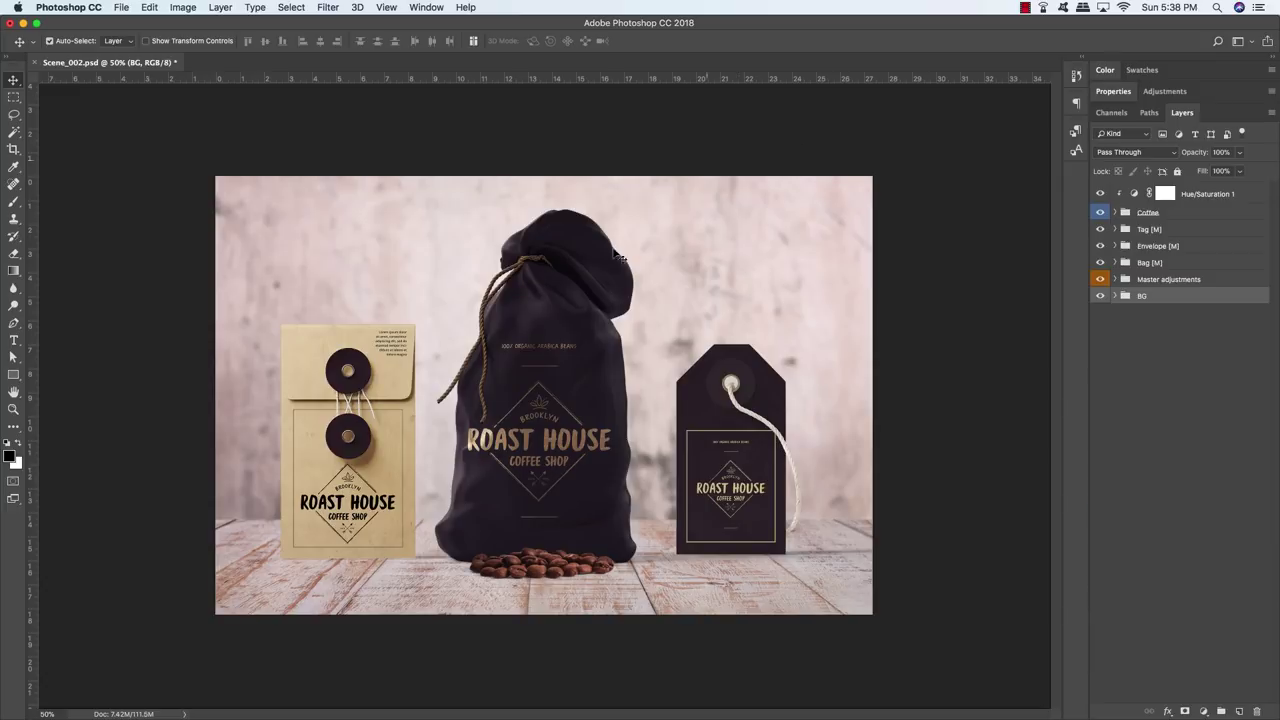
# Step: Add a new layer above the Texture group inside the BG group and select the wall area down to the wooden table's back edge
pyautogui.click(1114, 296)
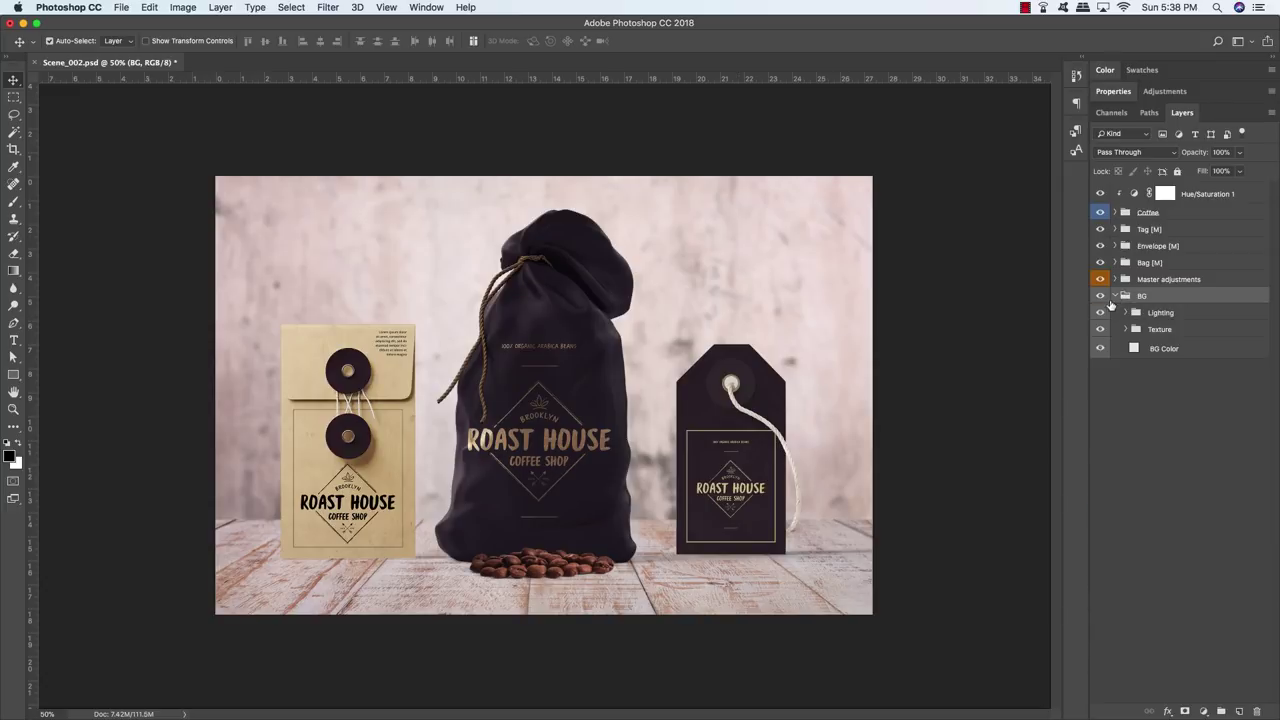
pyautogui.click(1207, 313)
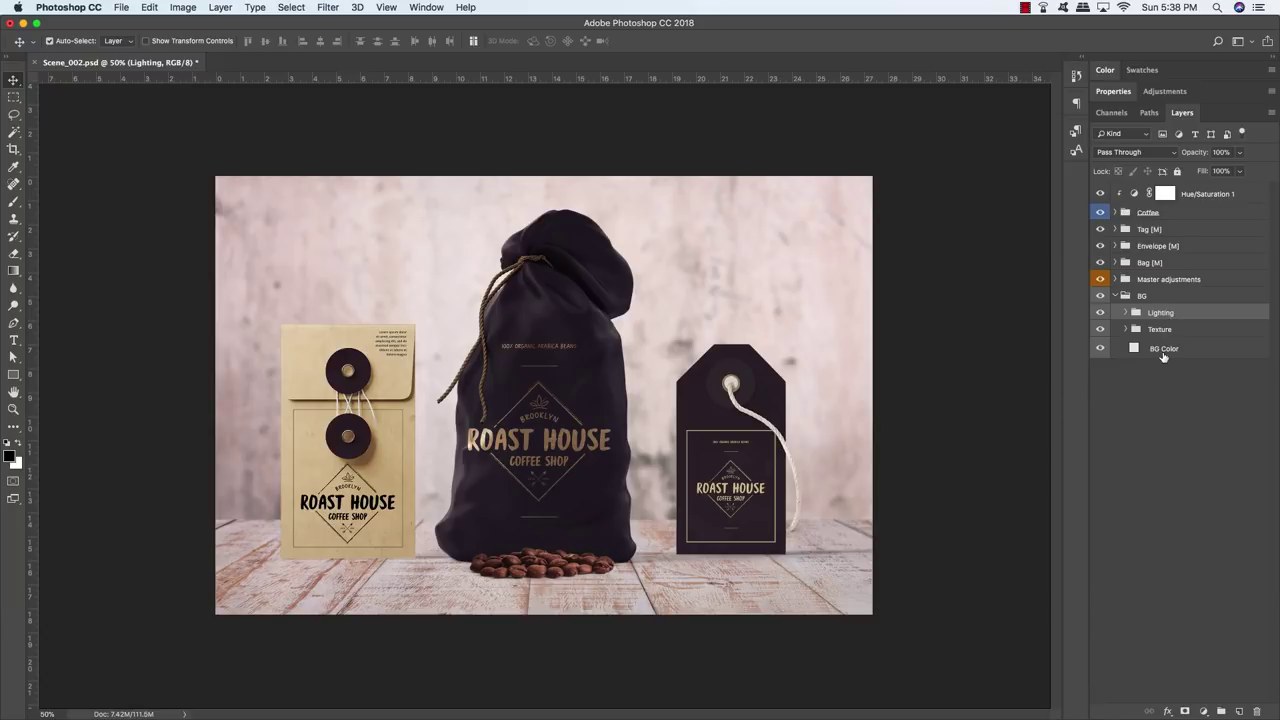
pyautogui.click(1206, 336)
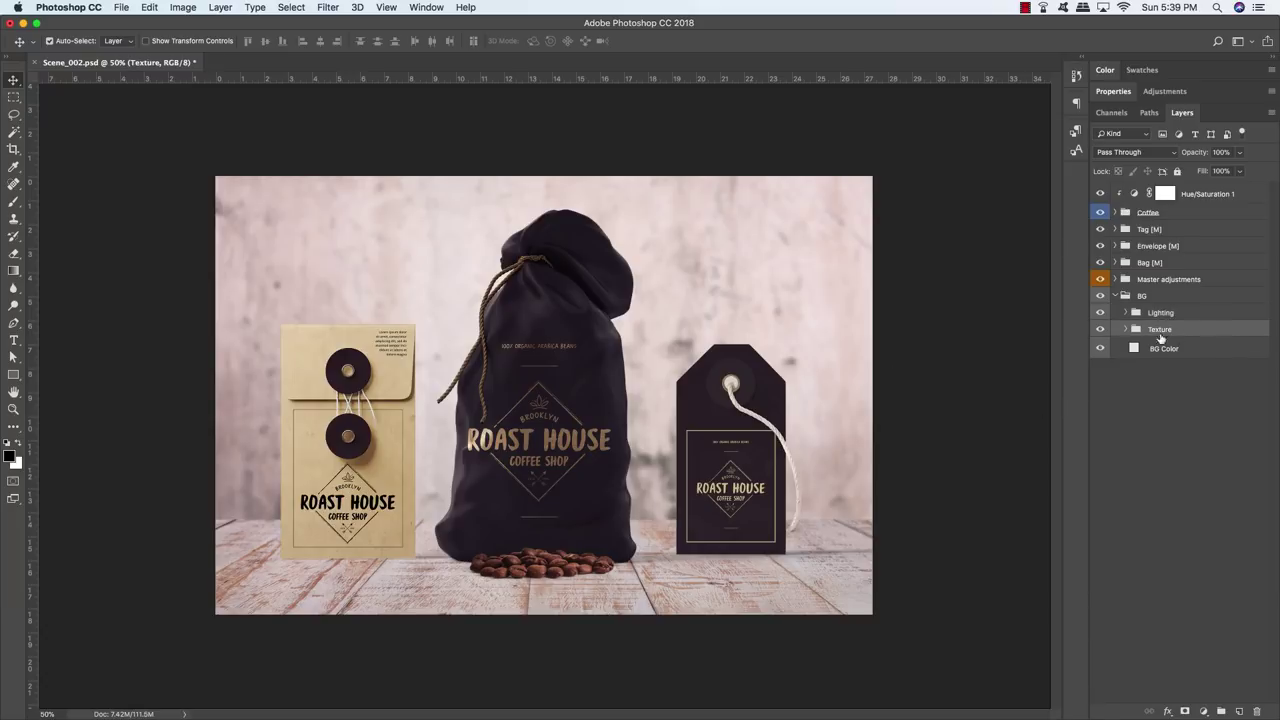
pyautogui.click(1239, 711)
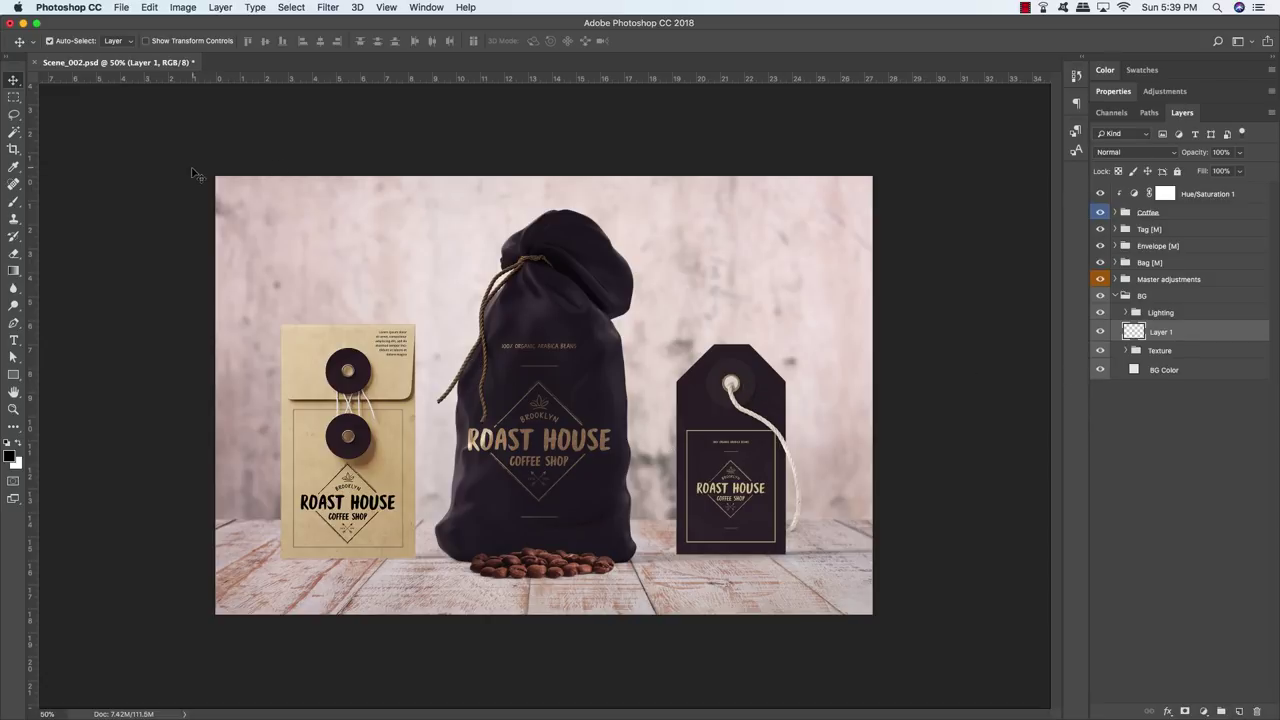
pyautogui.press('m')
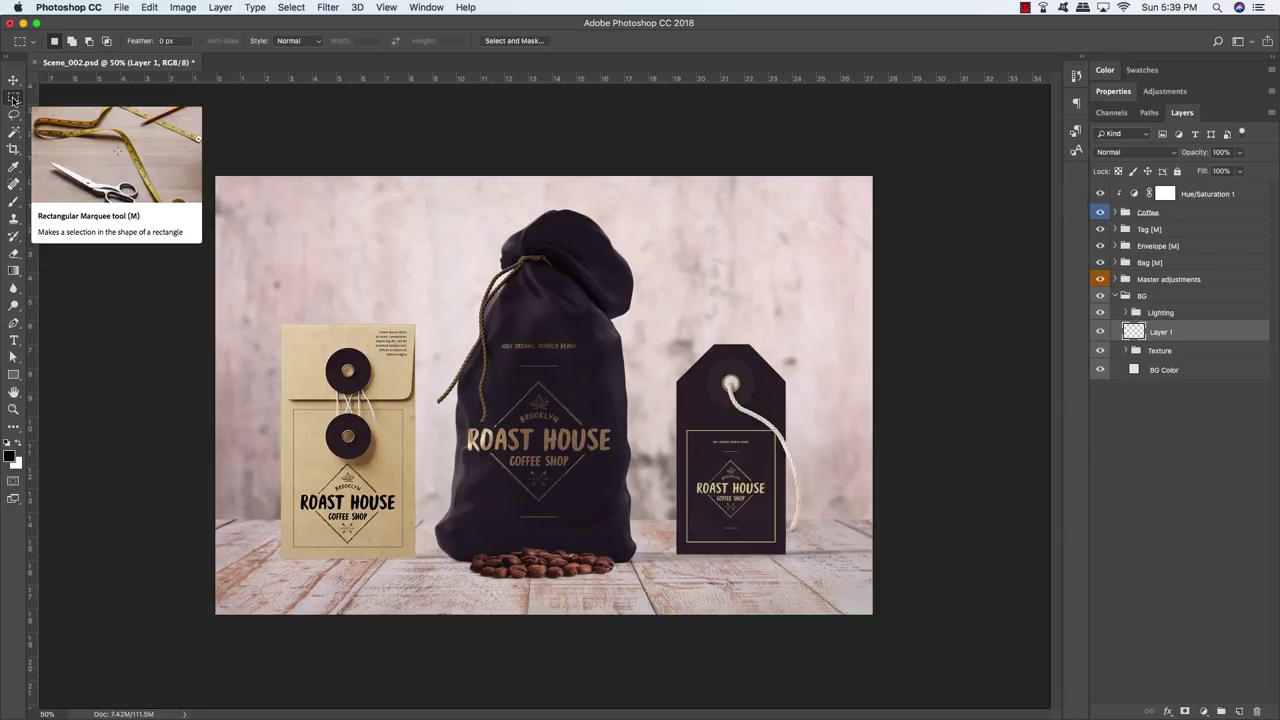
pyautogui.moveTo(208, 167); pyautogui.dragTo(940, 519)
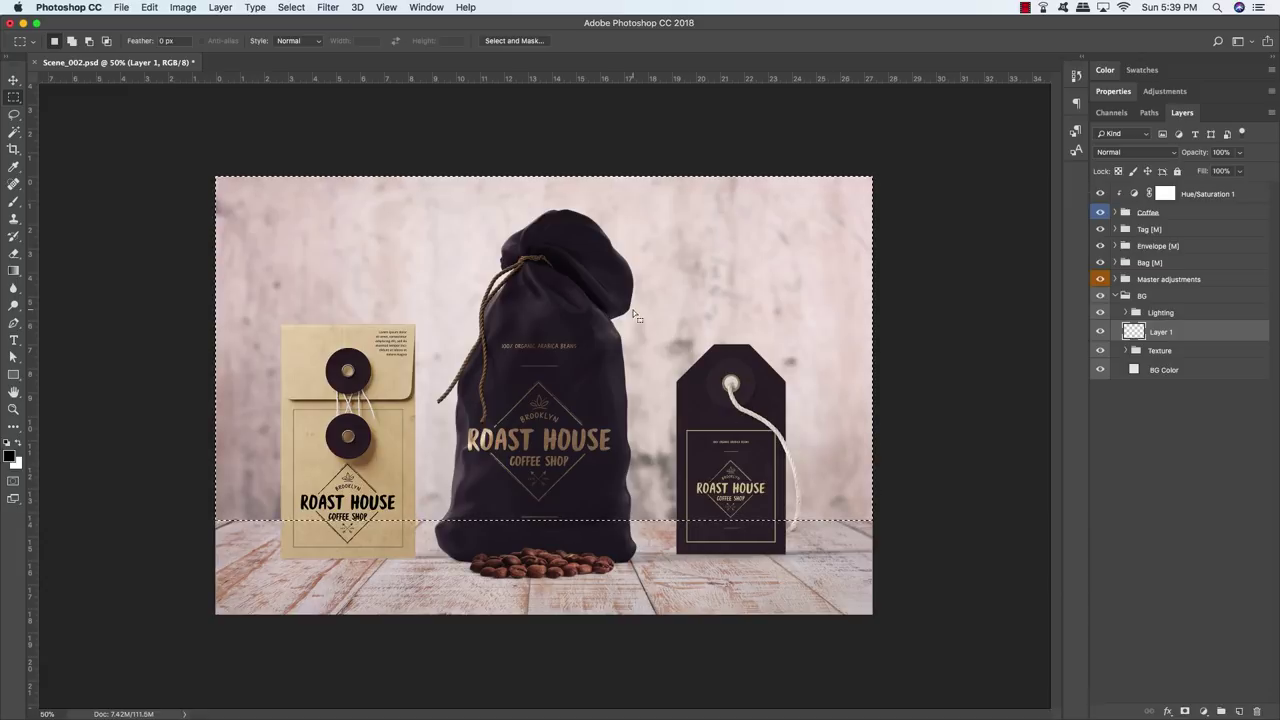
# Step: Fill the selected wall area with the brown foreground color 56392A and deselect it
pyautogui.click(11, 456)
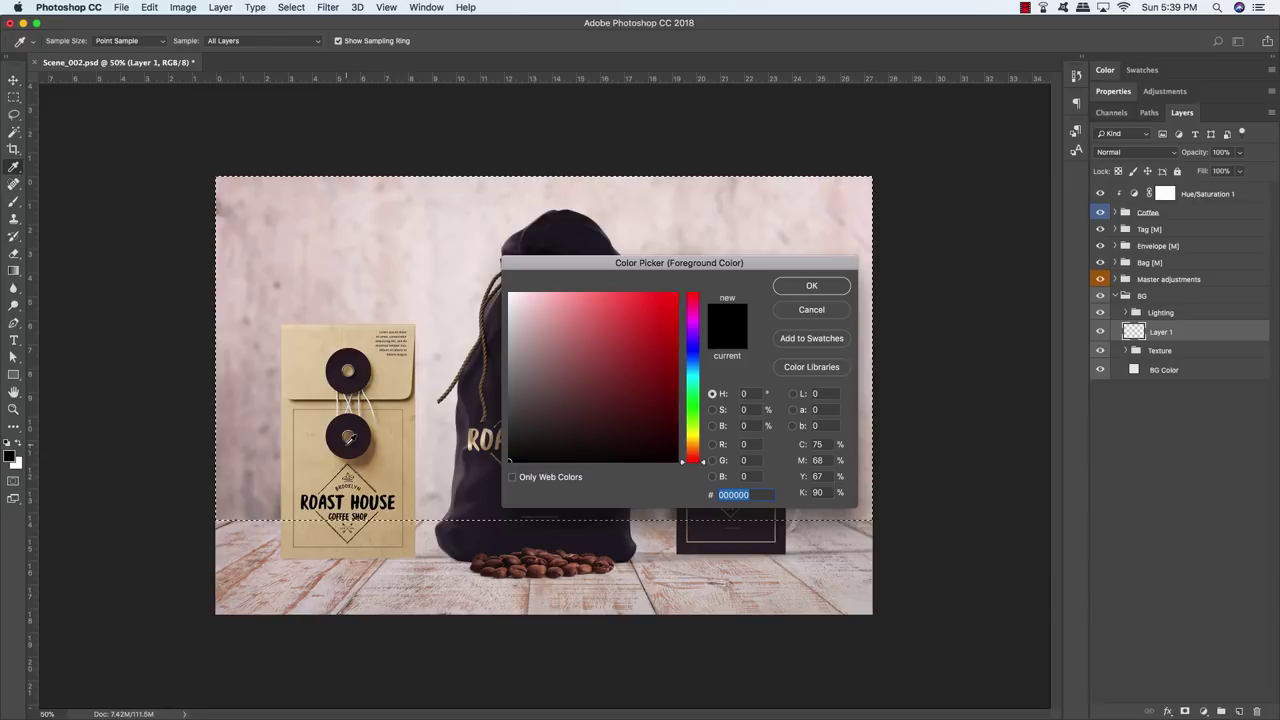
pyautogui.write('563')
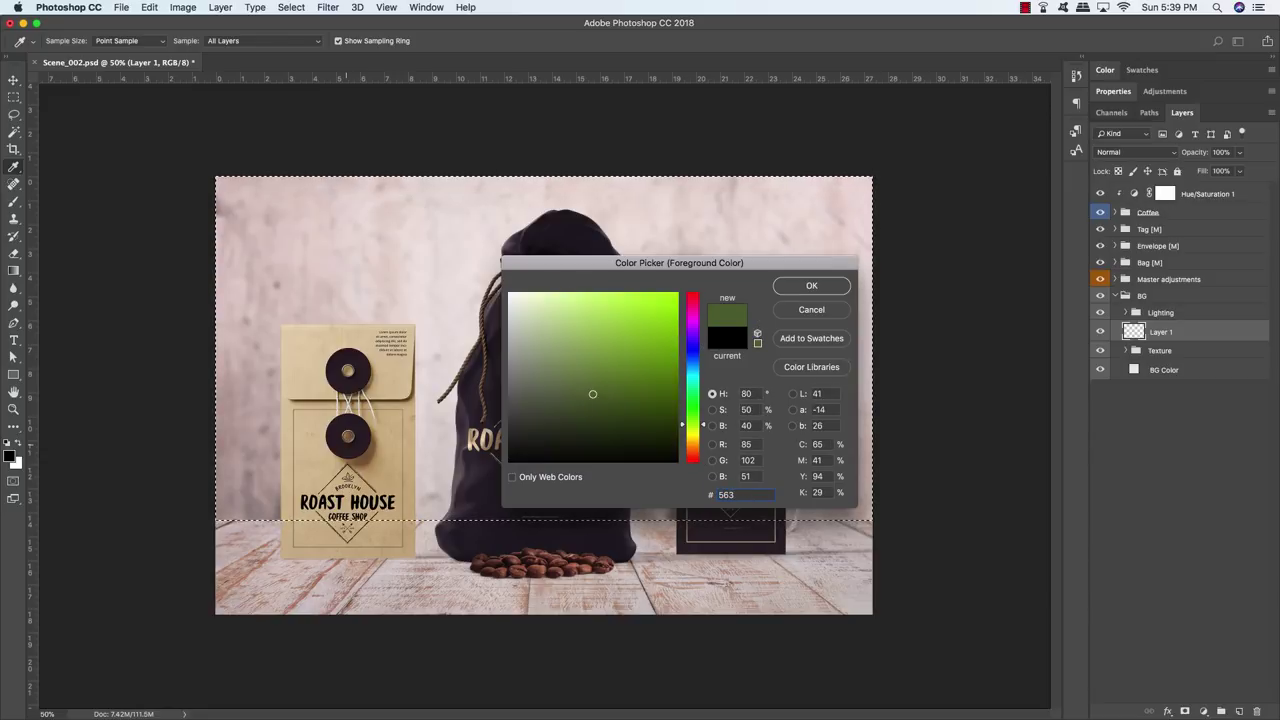
pyautogui.write('92A')
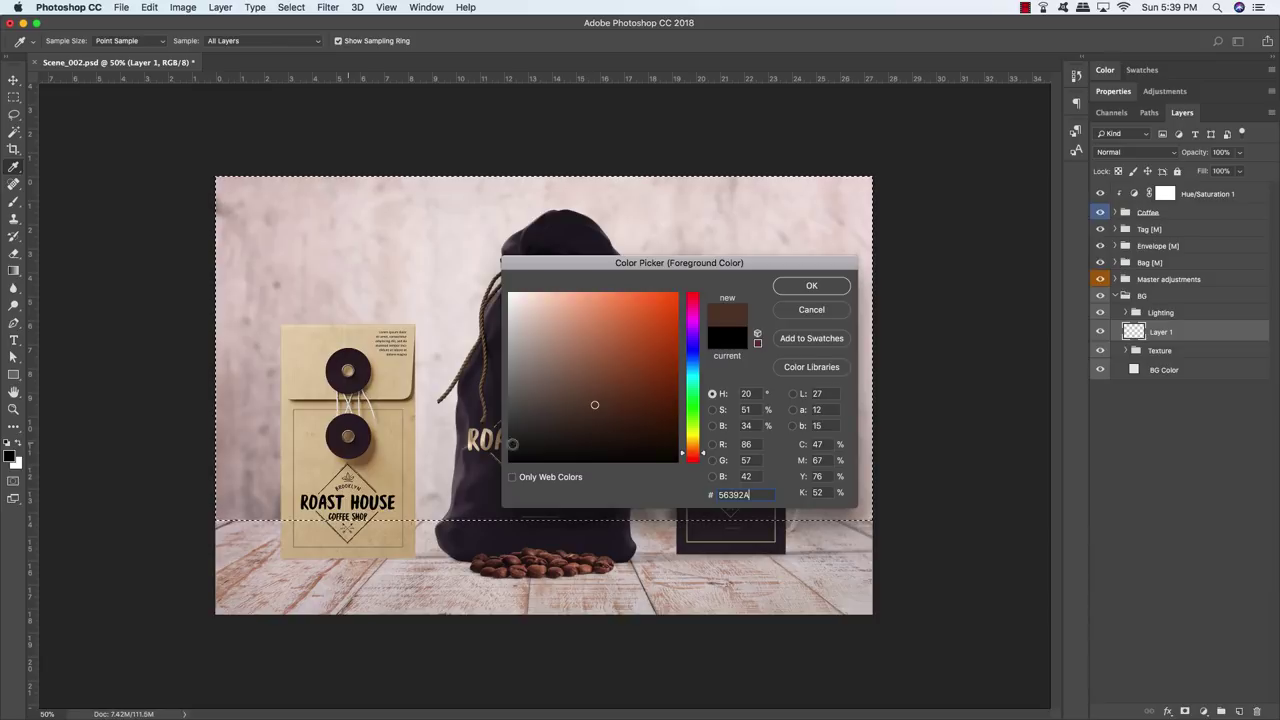
pyautogui.click(826, 288)
pyautogui.press('m')
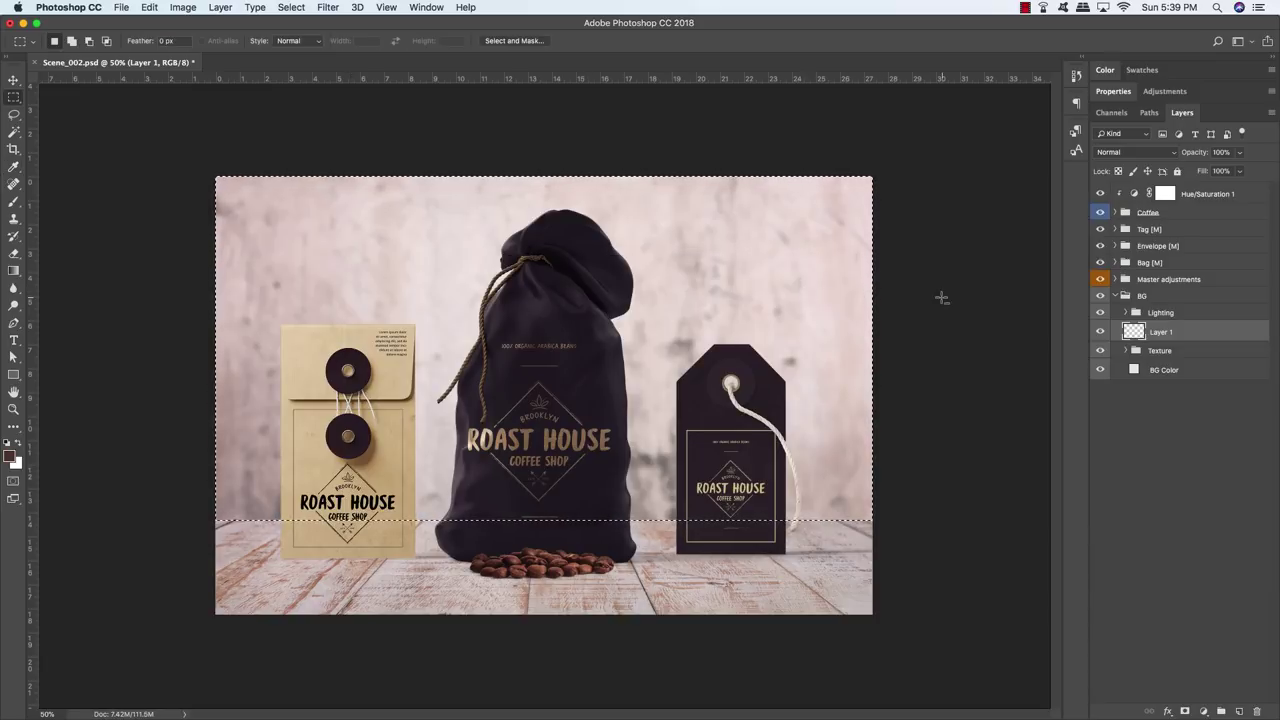
pyautogui.hotkey('alt', 'BackSpace')
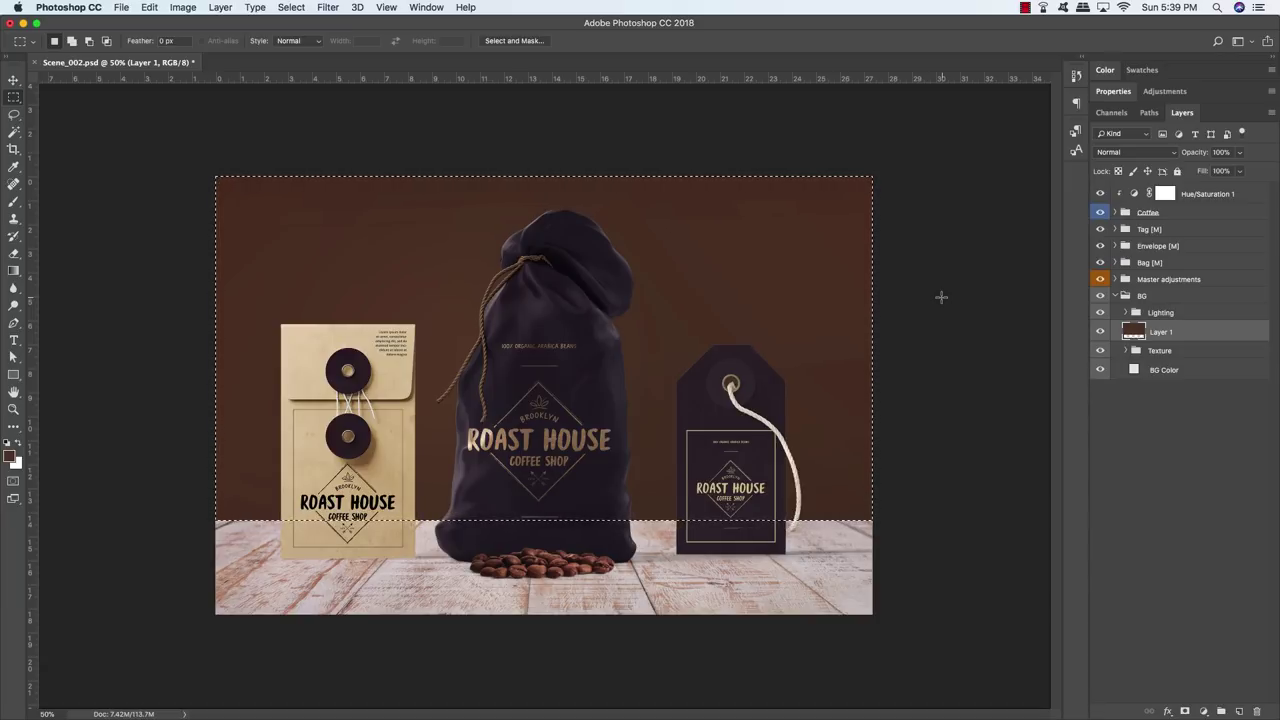
pyautogui.press('super+d')
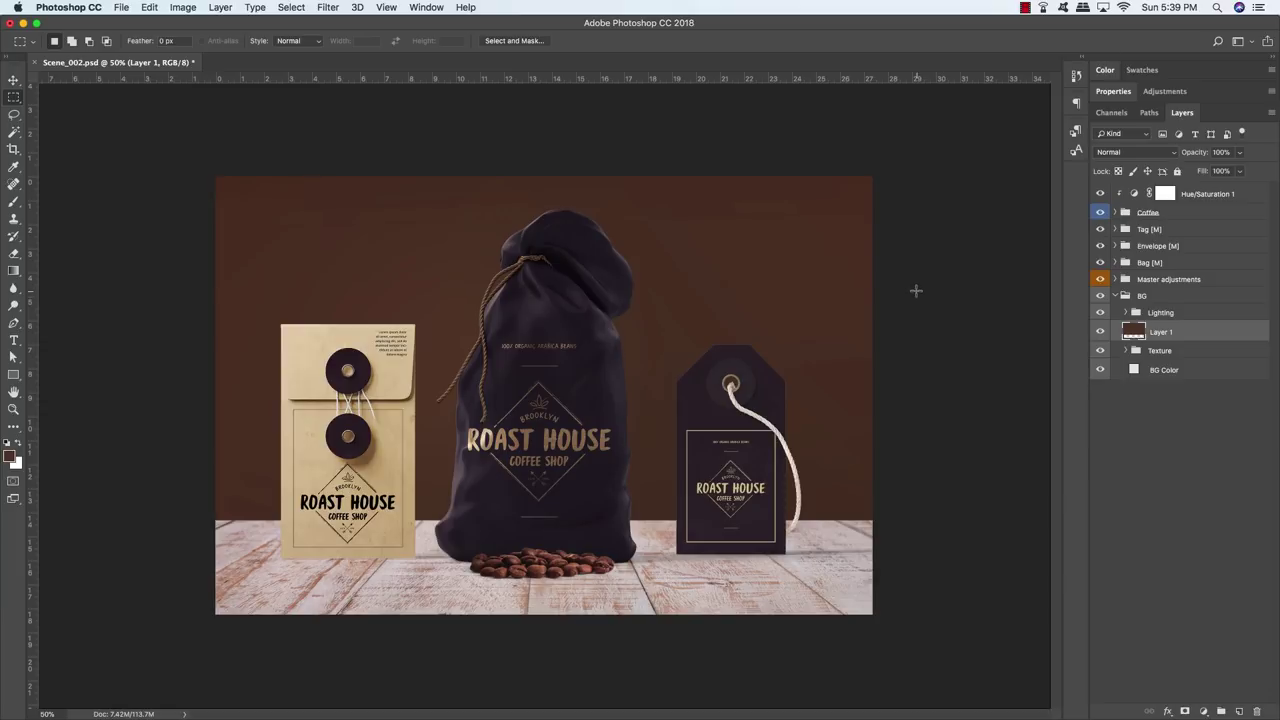
# Step: Set the brown wall layer's blend mode to Multiply and compare the wall with and without it
pyautogui.press('v')
pyautogui.click(1126, 152)
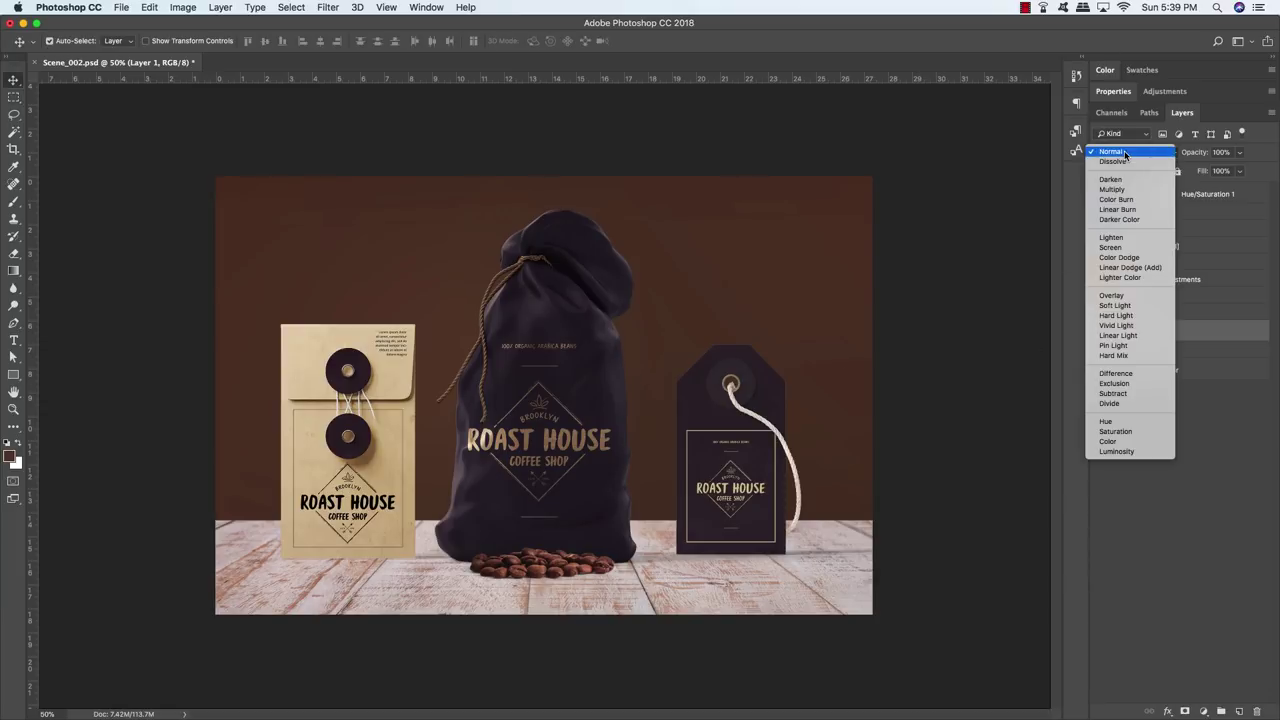
pyautogui.click(1124, 190)
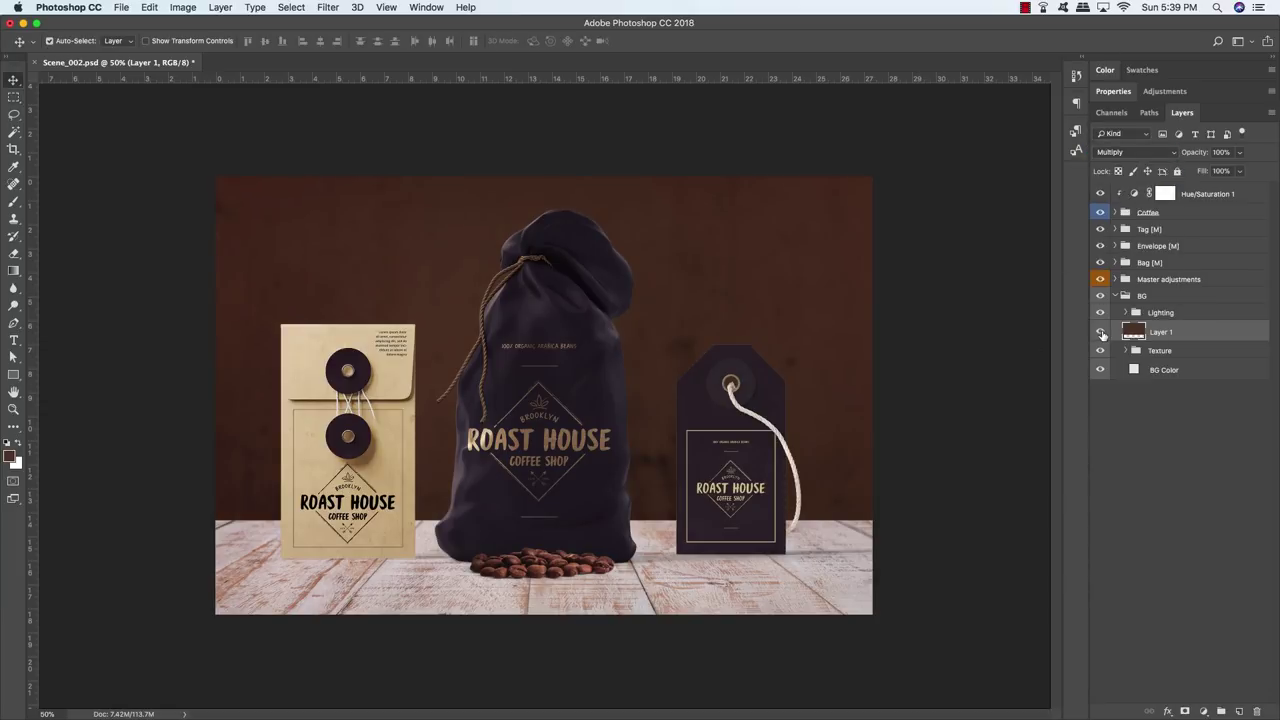
pyautogui.click(1100, 333)
pyautogui.click(1100, 333)
pyautogui.click(1100, 333)
pyautogui.click(1100, 333)
# Step: Select the brown wall layer's area, add a new layer above it, draw a brown-to-transparent gradient up from the table's back edge, and deselect
pyautogui.keyDown('super'); pyautogui.click(1134, 333); pyautogui.keyUp('super')
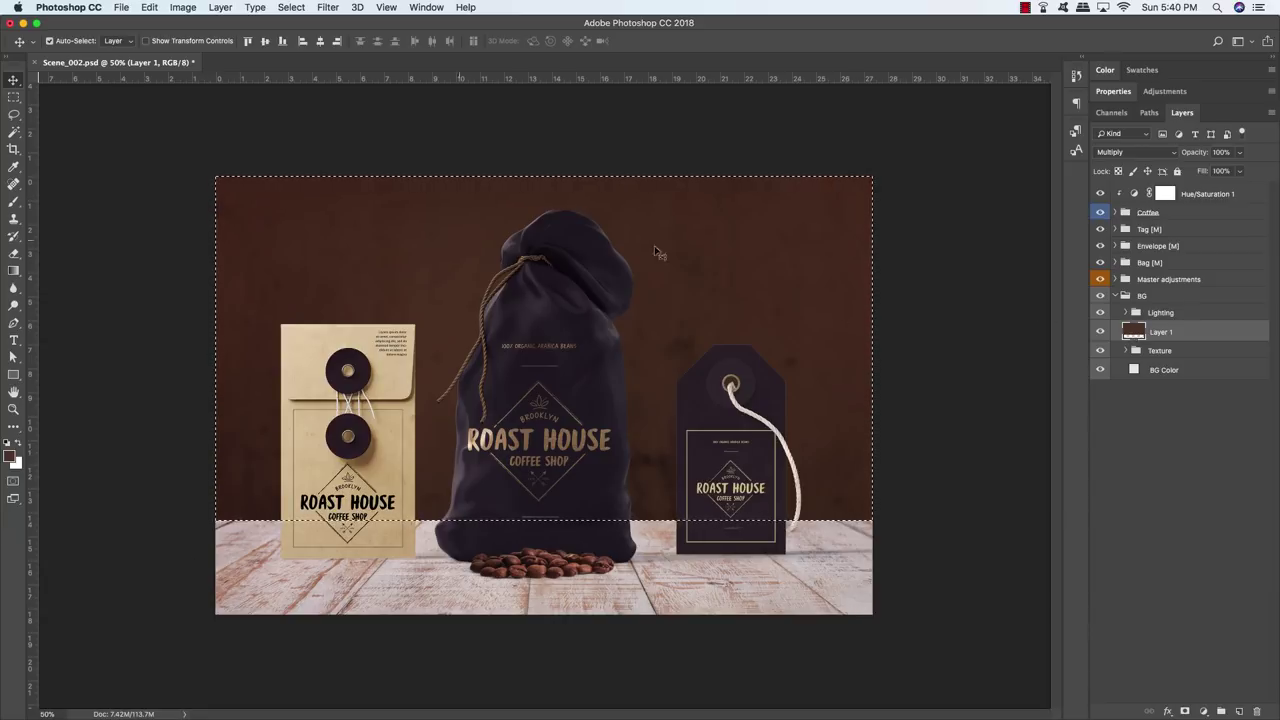
pyautogui.click(1239, 711)
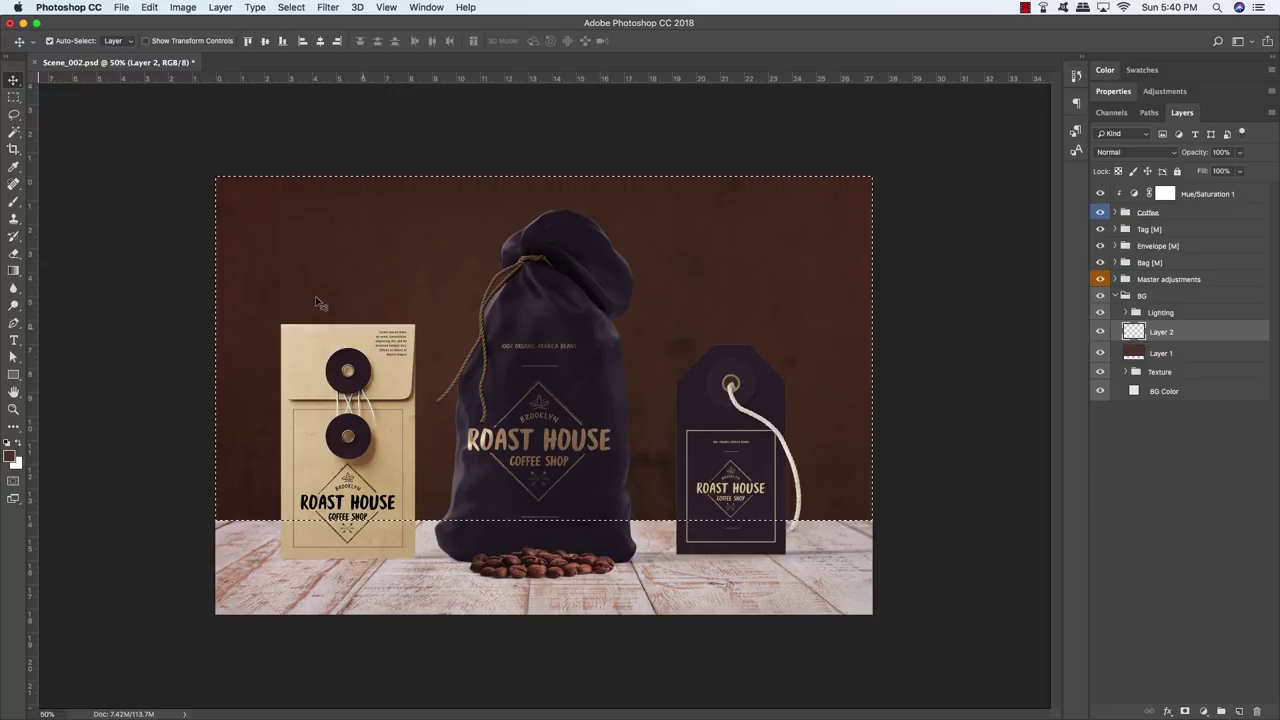
pyautogui.press('g')
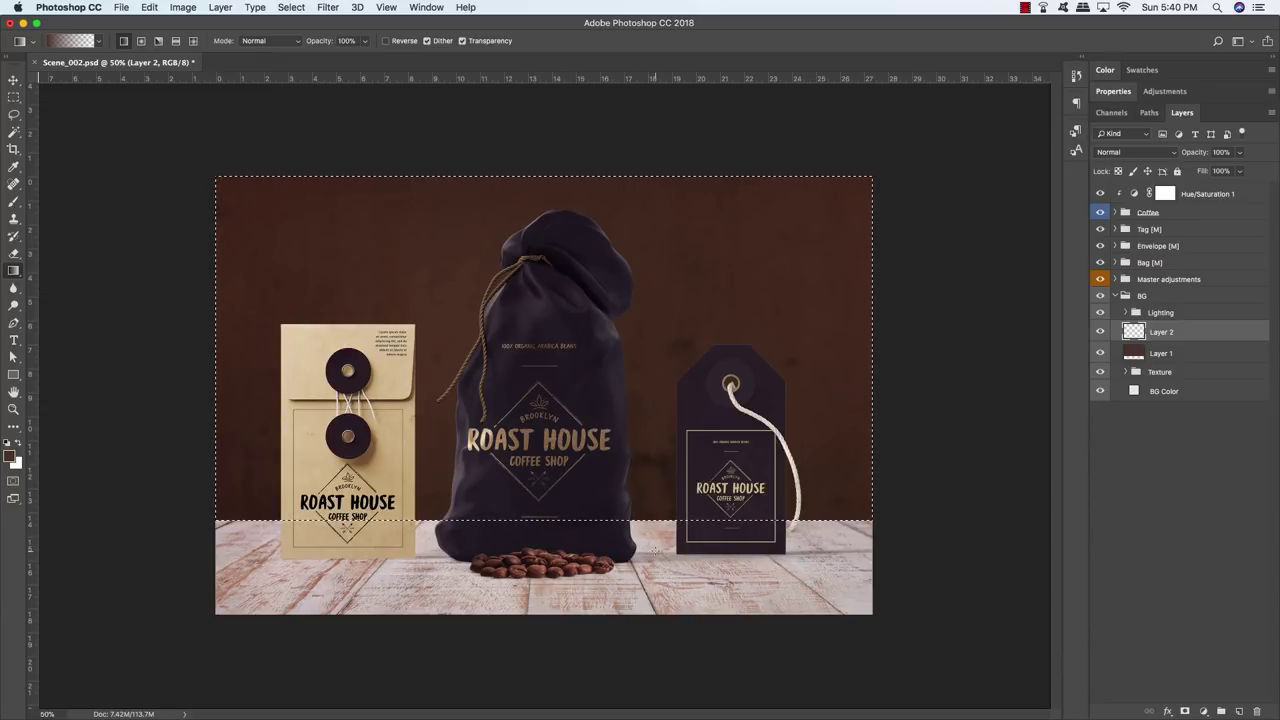
pyautogui.moveTo(655, 407); pyautogui.dragTo(658, 364)
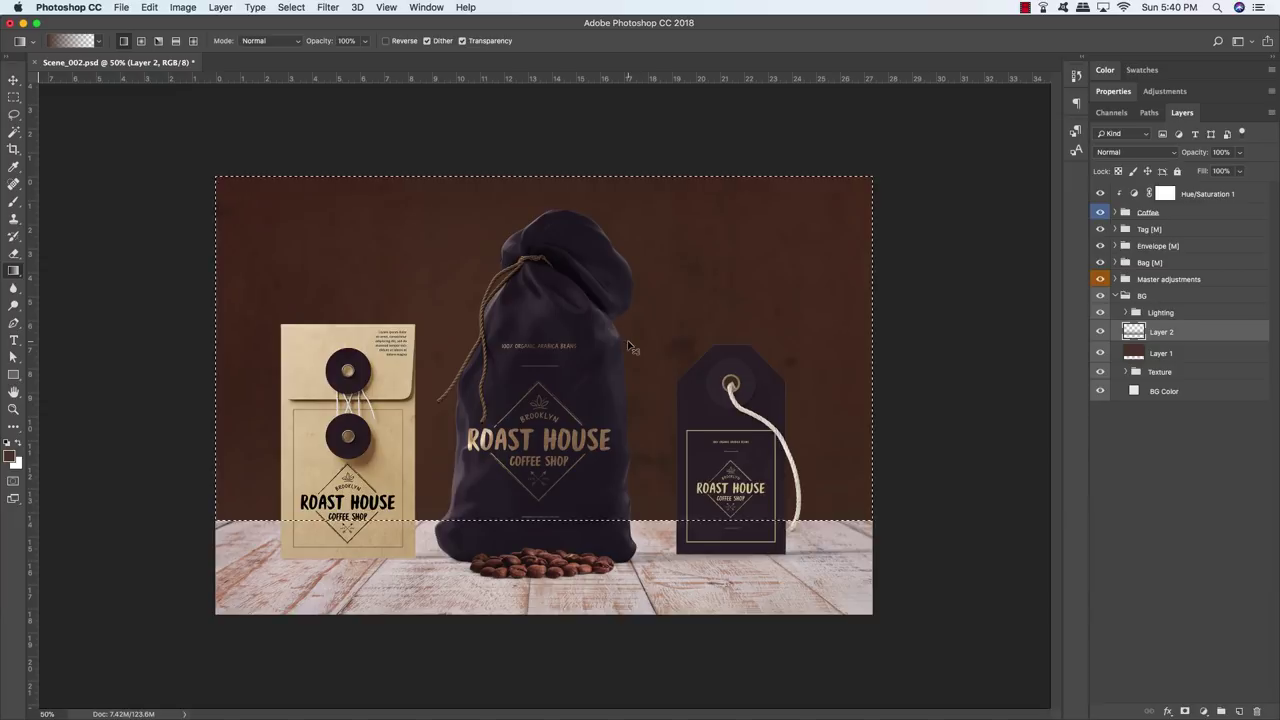
pyautogui.hotkey('ctrl', 'd')
pyautogui.press('v')
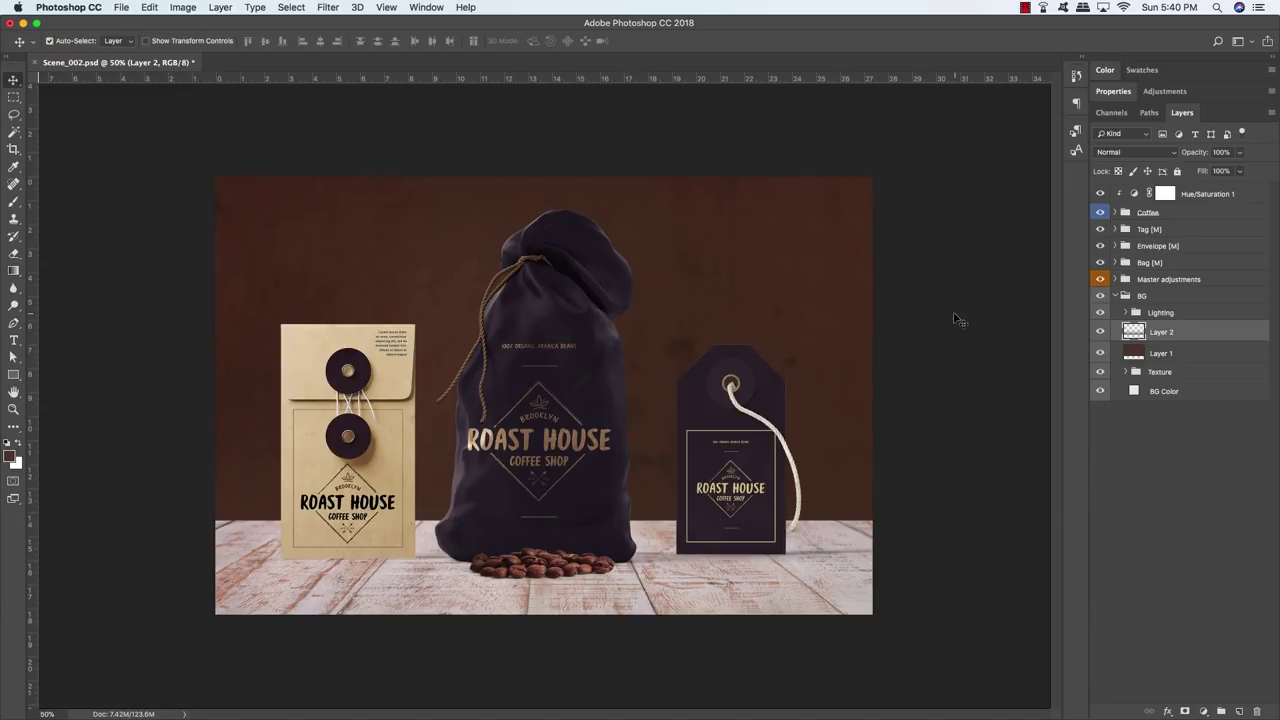
# Step: Set the wall gradient layer's blend mode to Multiply and compare the wall with and without it
pyautogui.click(1125, 155)
pyautogui.click(1117, 190)
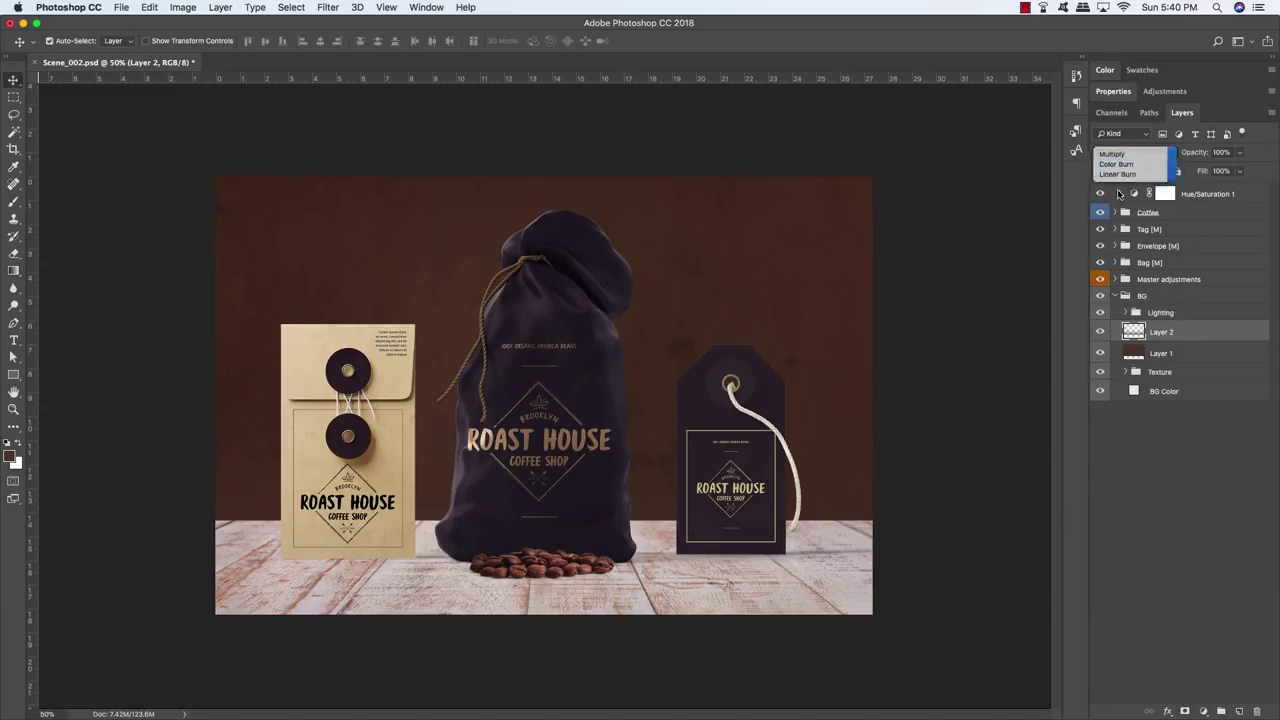
pyautogui.click(1100, 332)
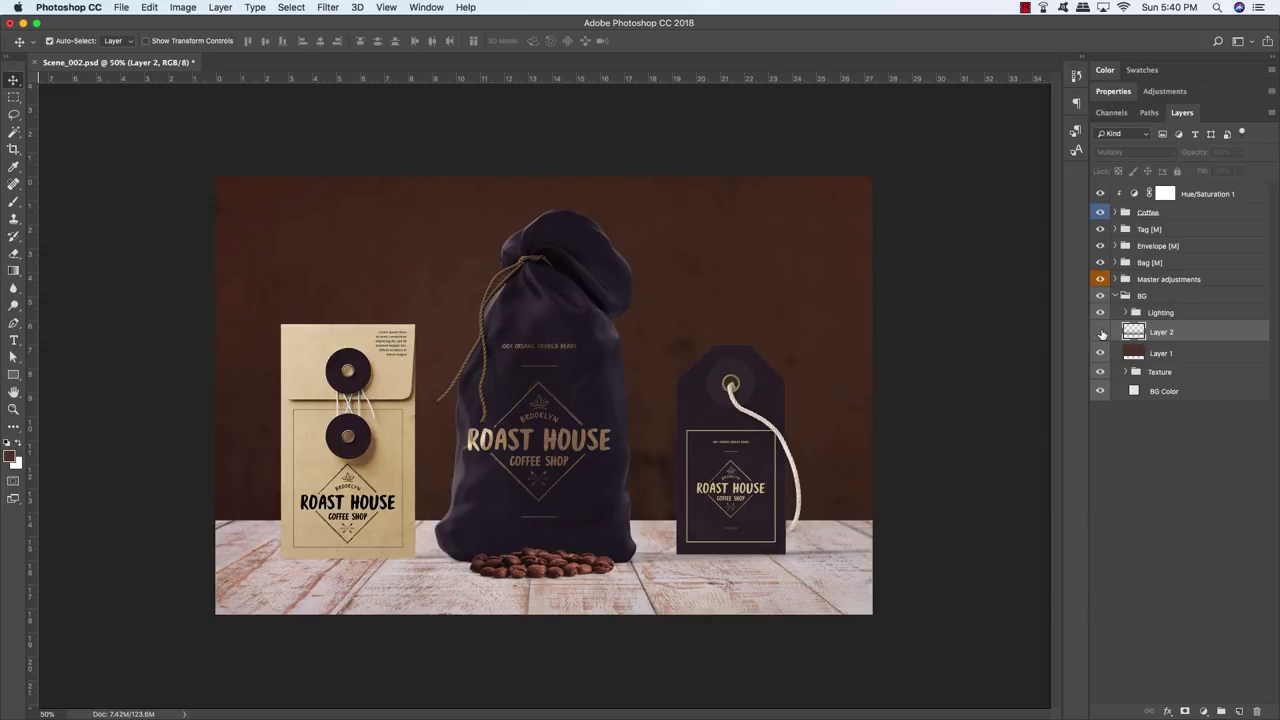
pyautogui.click(1100, 332)
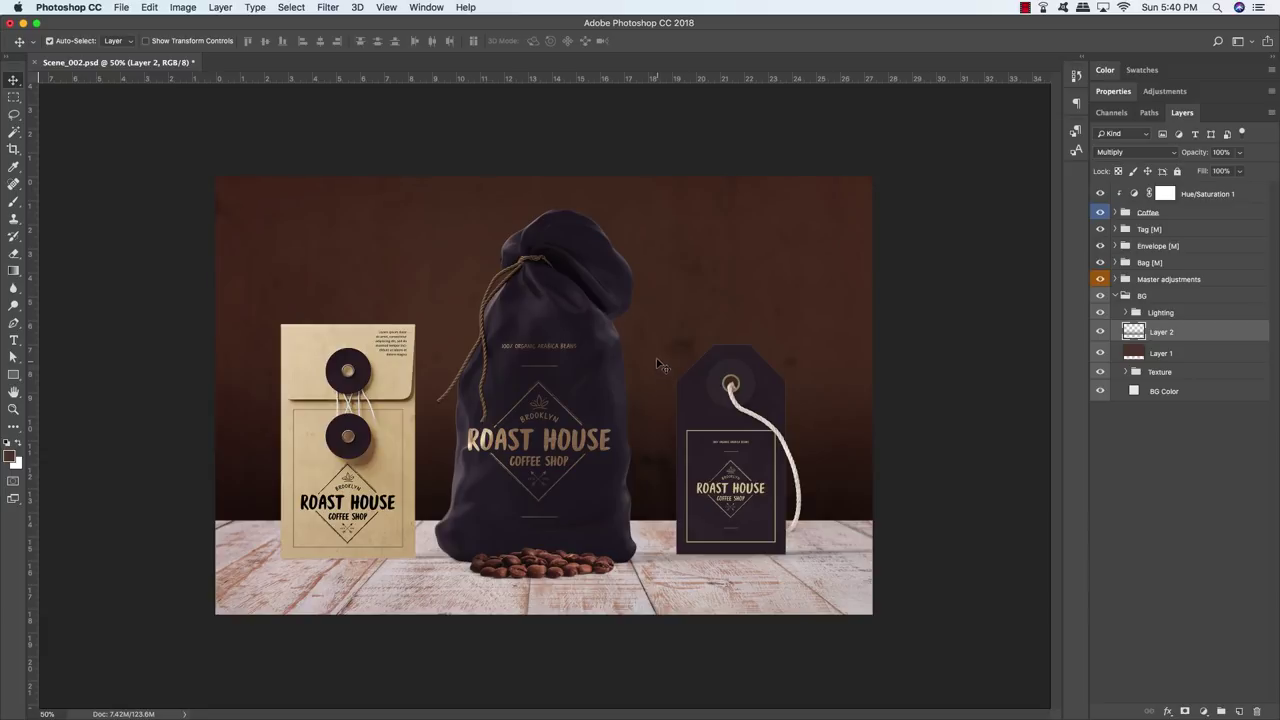
# Step: Add a Hue/Saturation adjustment layer above all other layers and raise its saturation to +10
pyautogui.click(1246, 193)
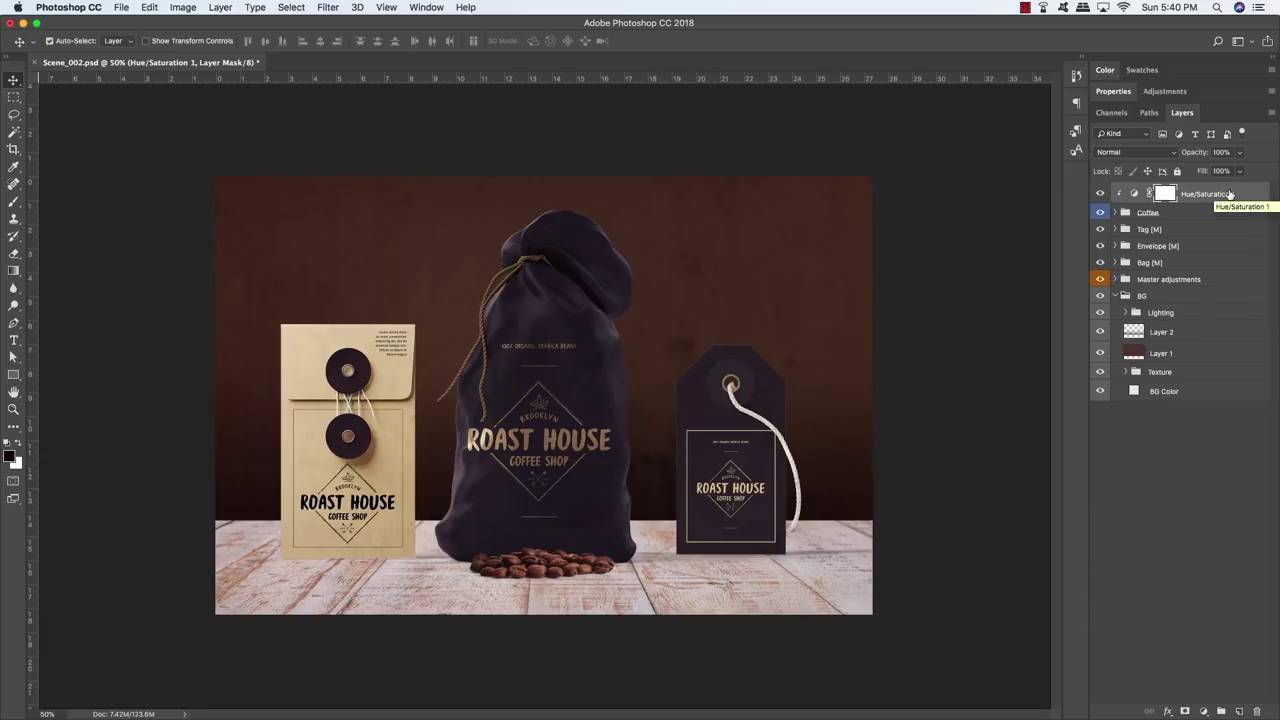
pyautogui.click(1203, 711)
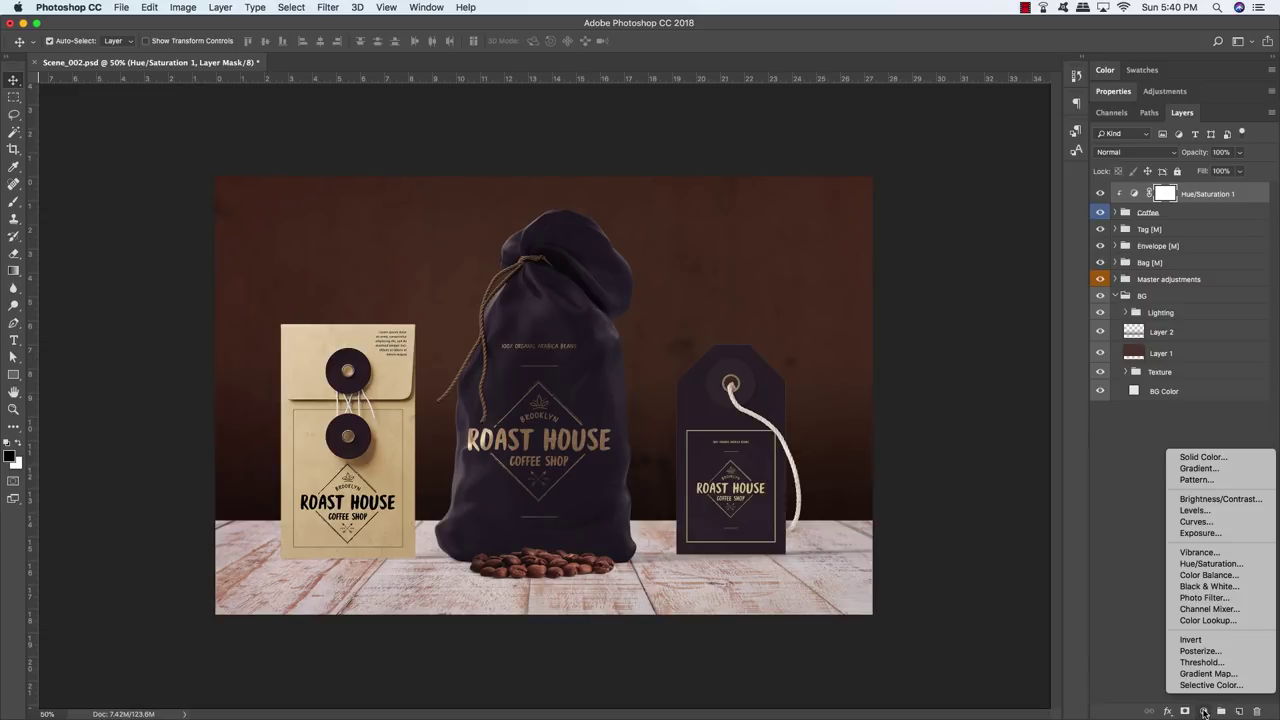
pyautogui.click(1210, 563)
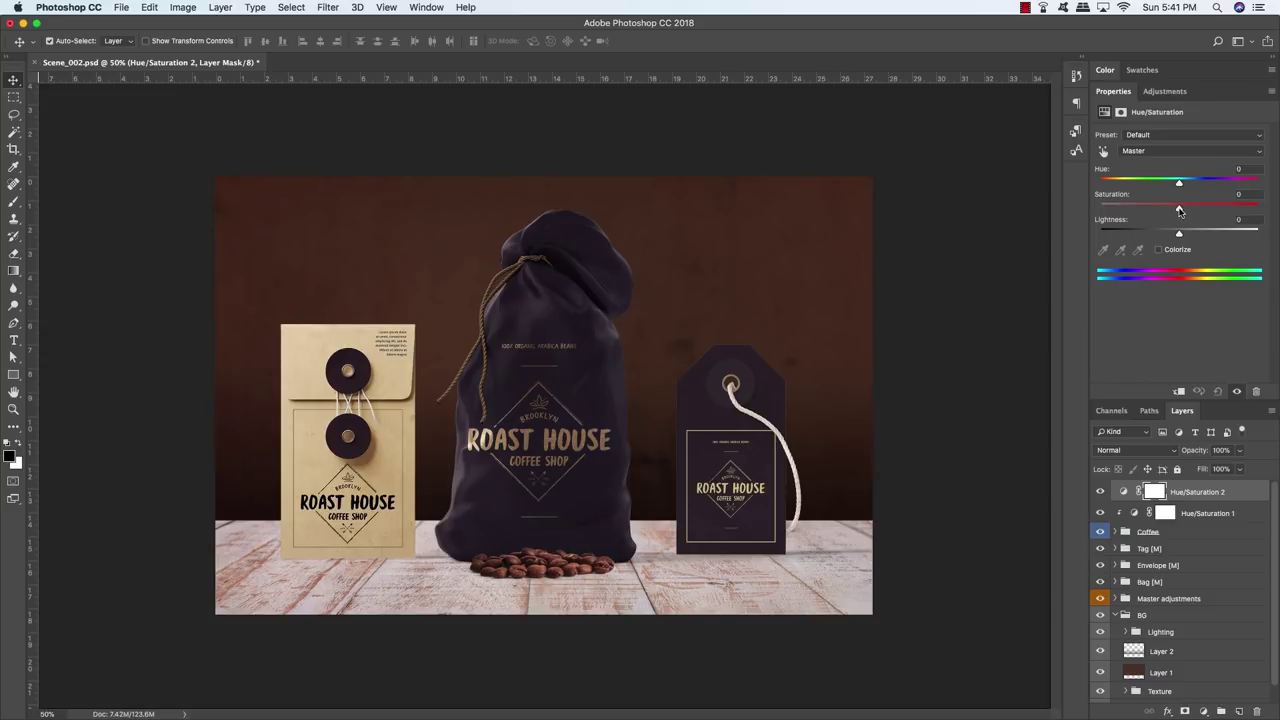
pyautogui.moveTo(1179, 210); pyautogui.dragTo(1187, 211)
# Step: Add a Curves adjustment layer with an RGB point at input 140 and output 121, and compare the scene with and without it
pyautogui.click(1204, 711)
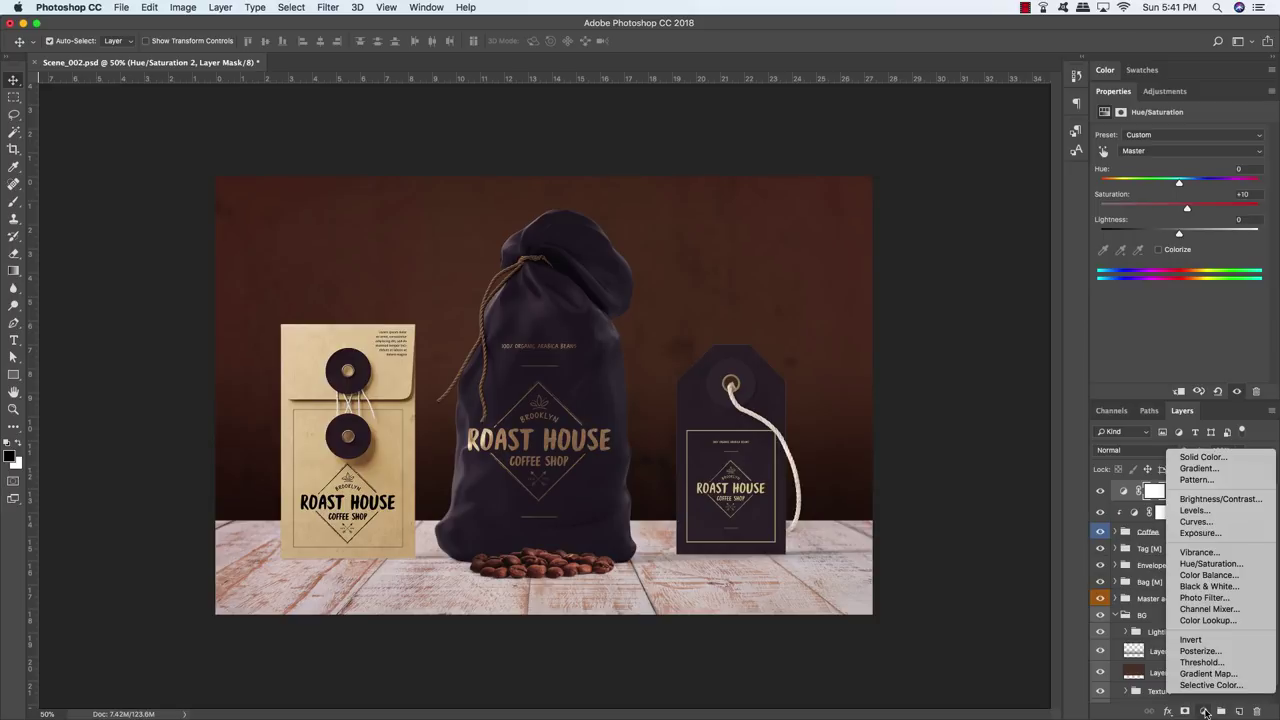
pyautogui.click(1216, 526)
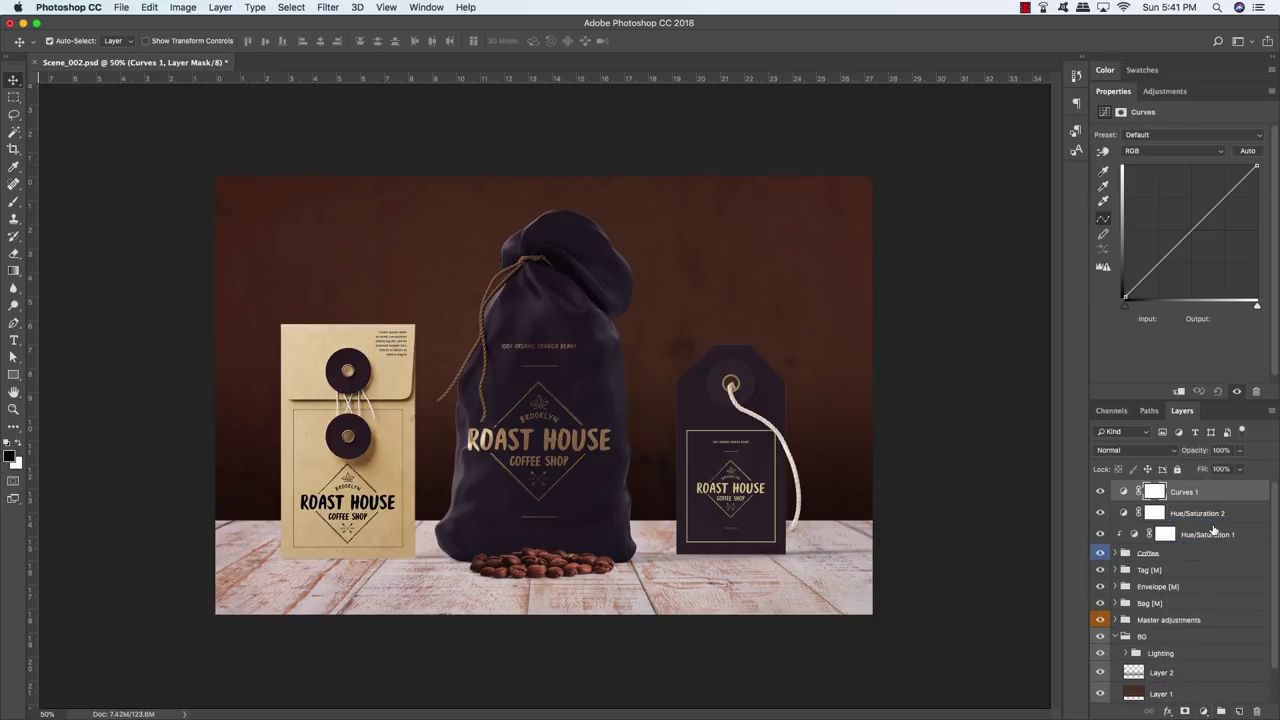
pyautogui.click(1191, 231)
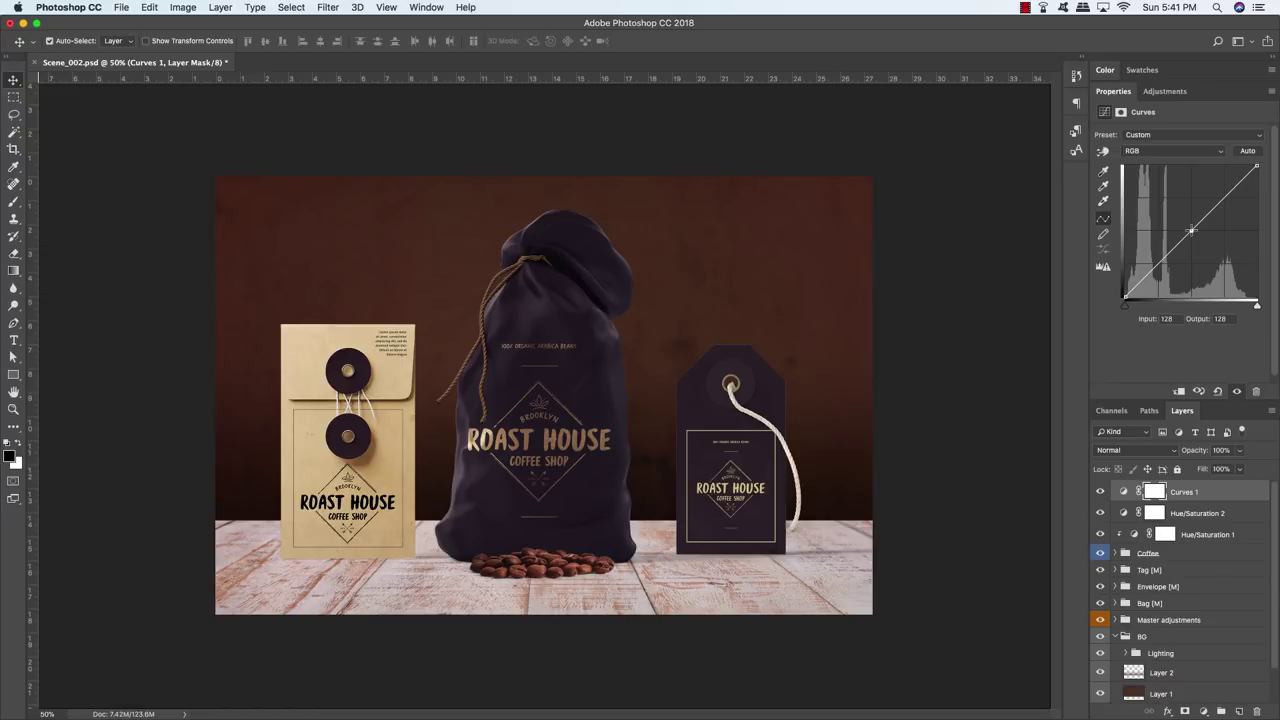
pyautogui.moveTo(1191, 231); pyautogui.dragTo(1197, 233)
pyautogui.doubleClick(1221, 318)
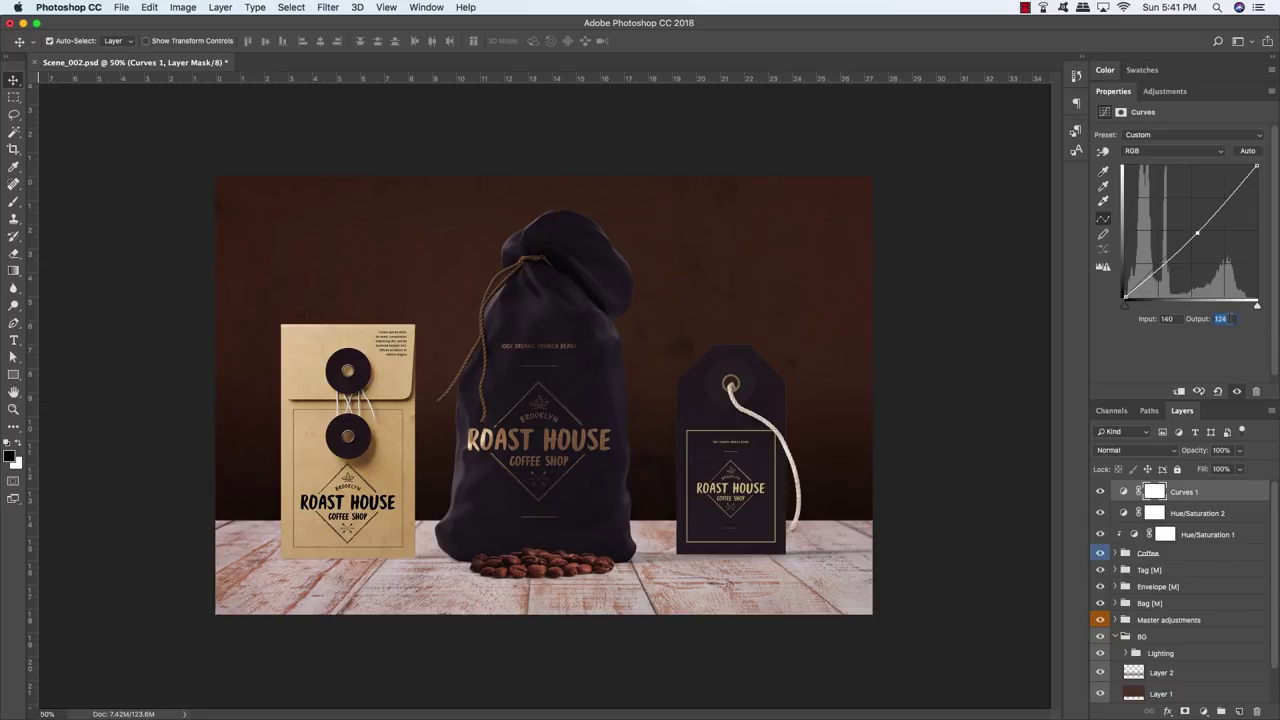
pyautogui.write('121')
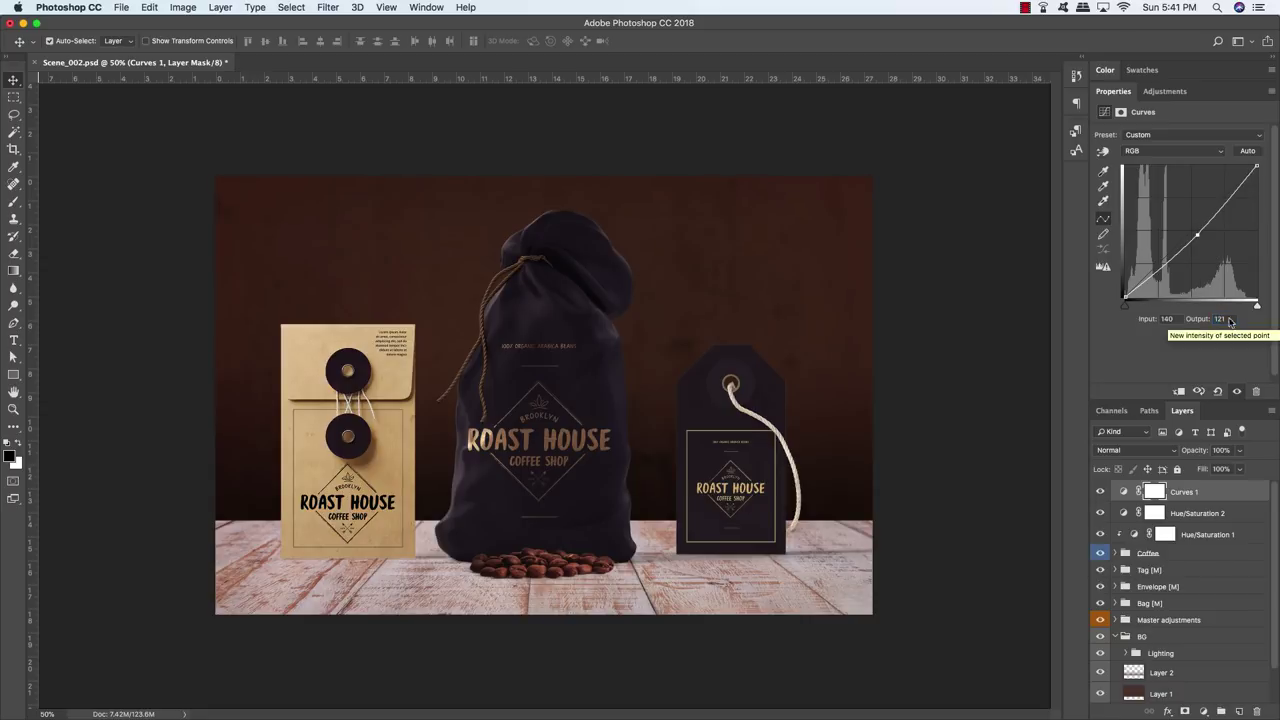
pyautogui.click(1101, 492)
pyautogui.click(1101, 492)
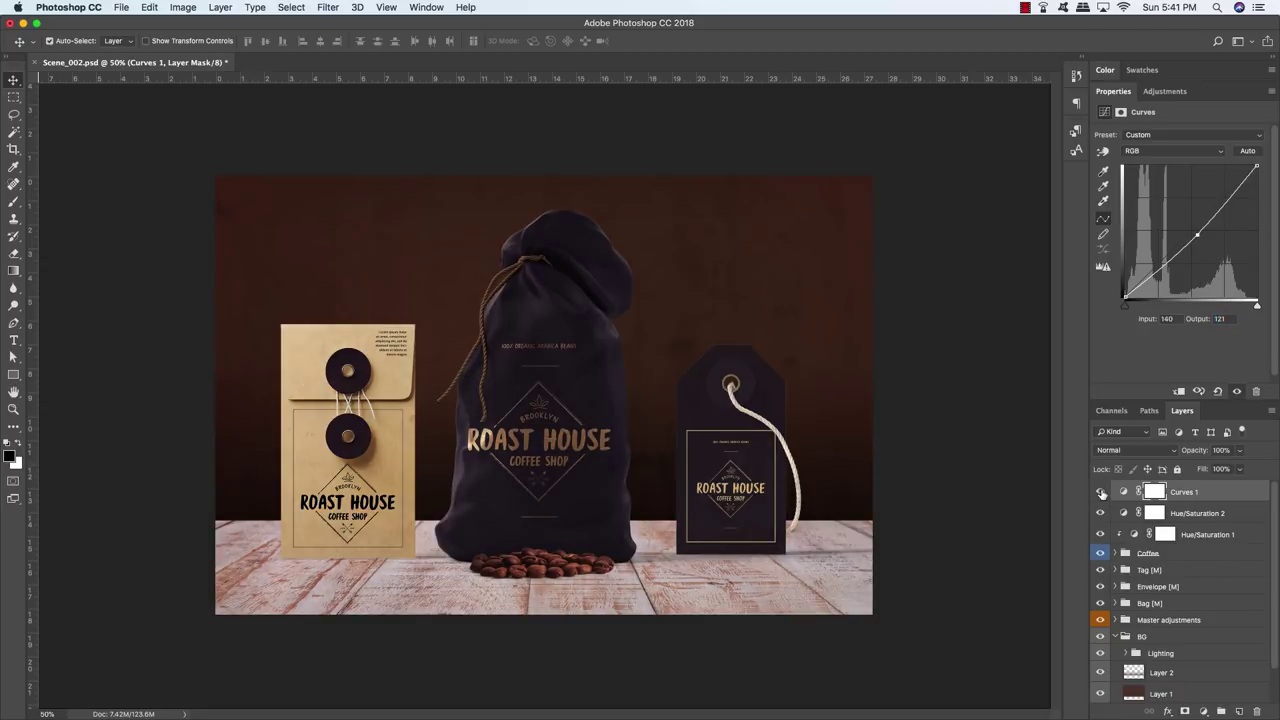
pyautogui.click(1101, 492)
pyautogui.click(1101, 492)
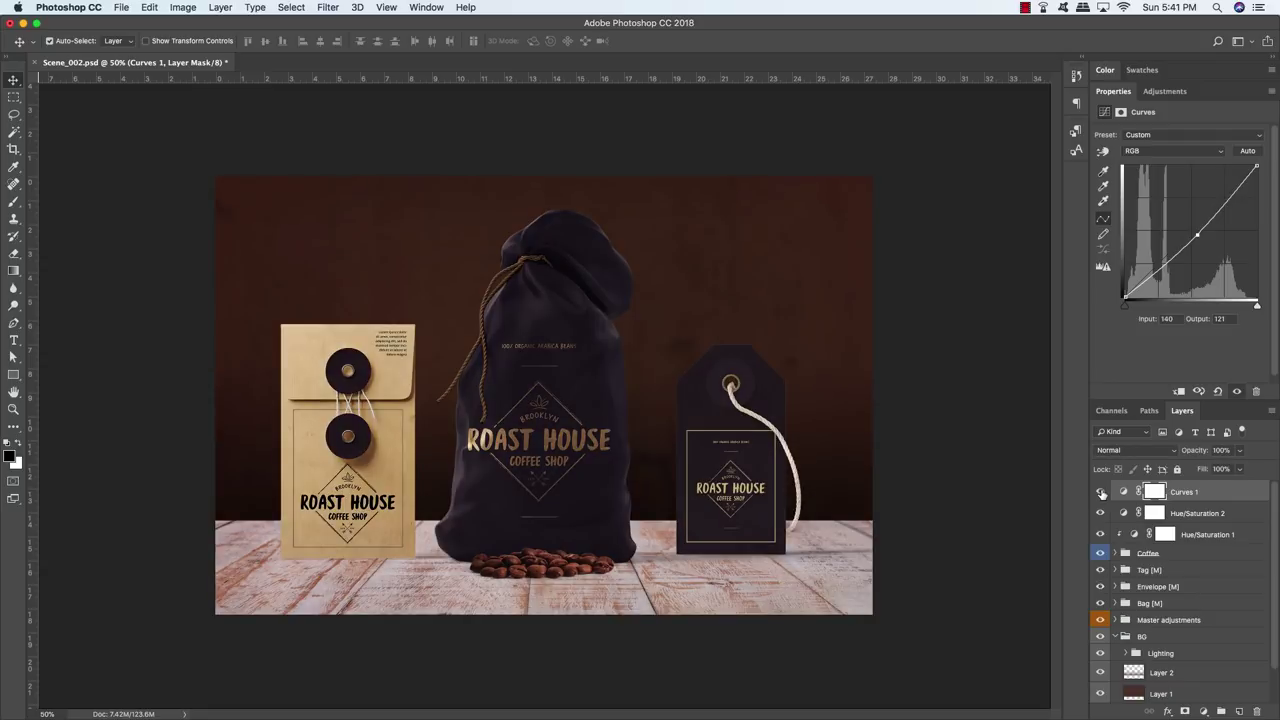
pyautogui.doubleClick(1114, 92)
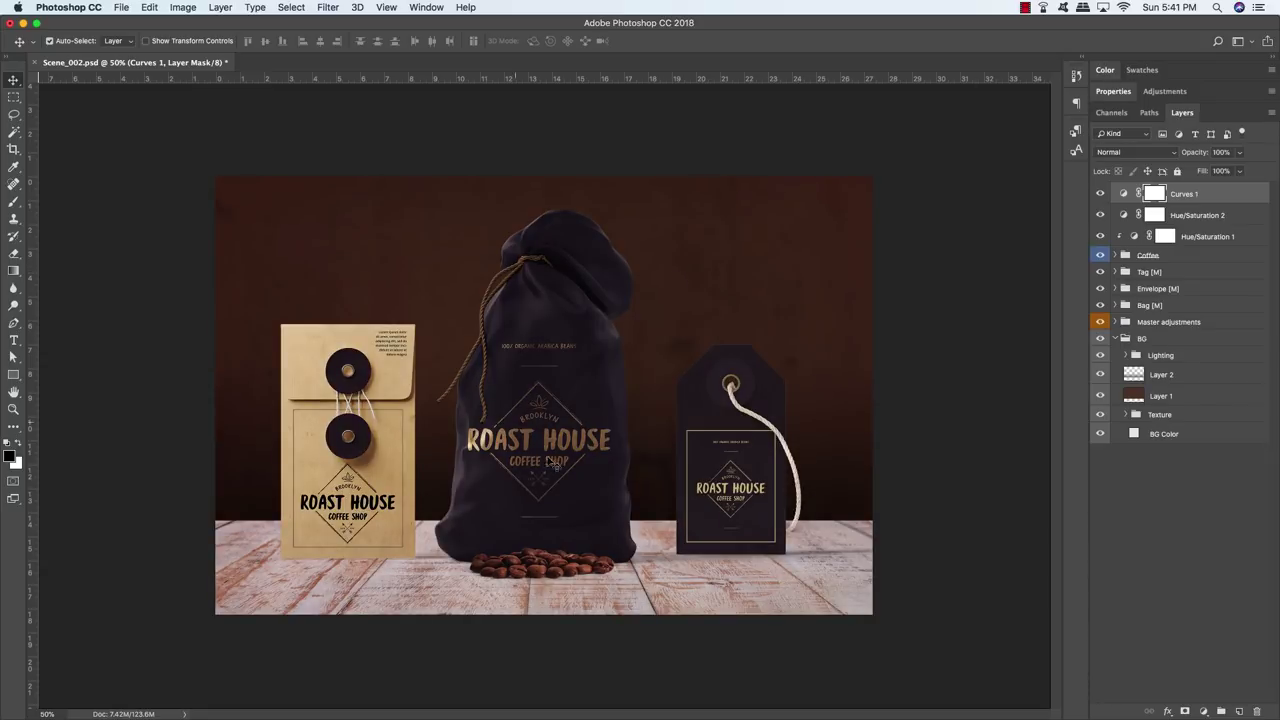
# Step: Add a Color Balance adjustment layer, shift the midtones slightly toward cyan, and compare the scene with and without it
pyautogui.click(1204, 711)
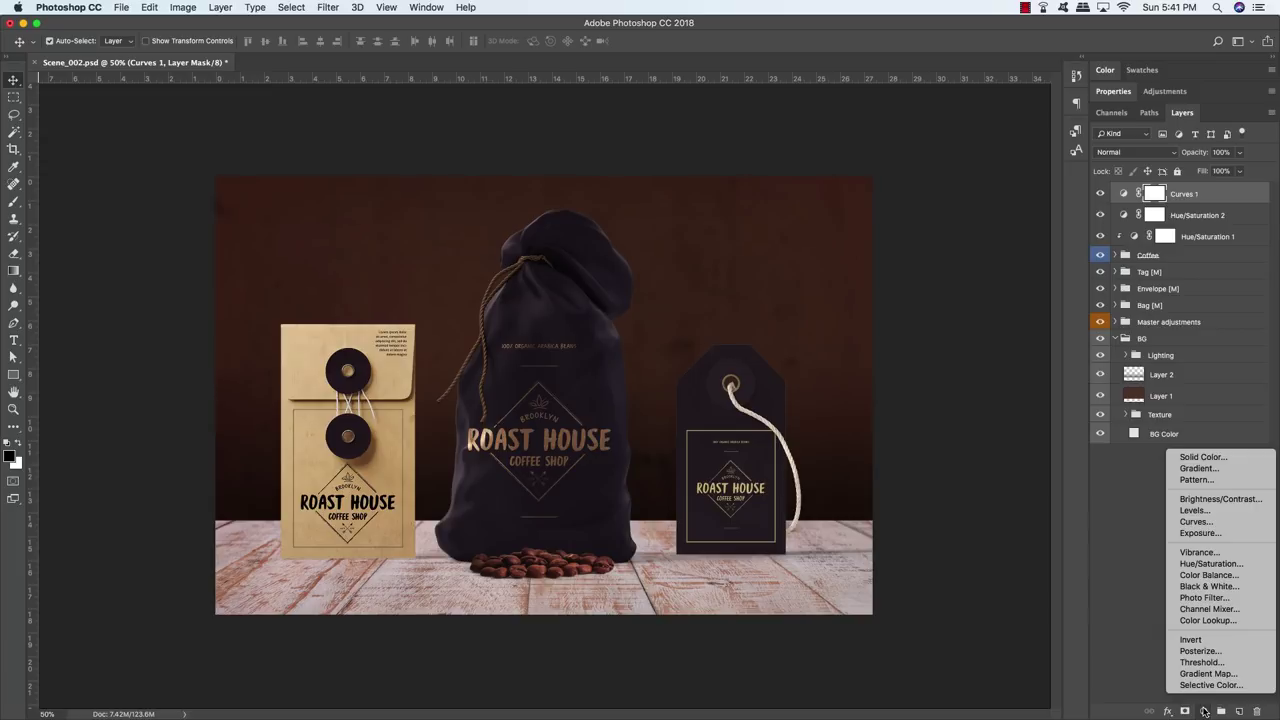
pyautogui.click(1227, 577)
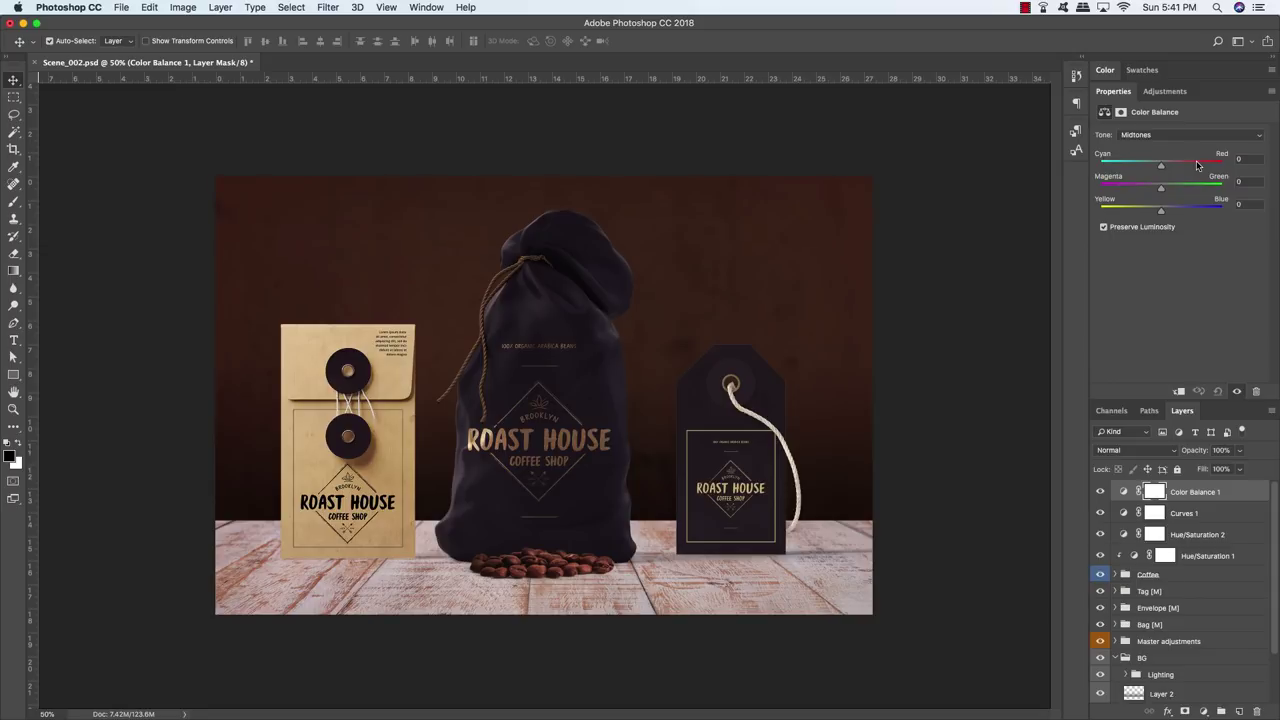
pyautogui.moveTo(1160, 168); pyautogui.dragTo(1150, 168)
pyautogui.click(1099, 494)
pyautogui.click(1099, 494)
pyautogui.click(1099, 494)
pyautogui.click(1099, 494)
pyautogui.moveTo(1150, 168); pyautogui.dragTo(1153, 168)
# Step: Add a new topmost layer with a brown gradient fading up from the scene's bottom edge, and set its blend mode to Multiply
pyautogui.click(1239, 711)
pyautogui.press('g')
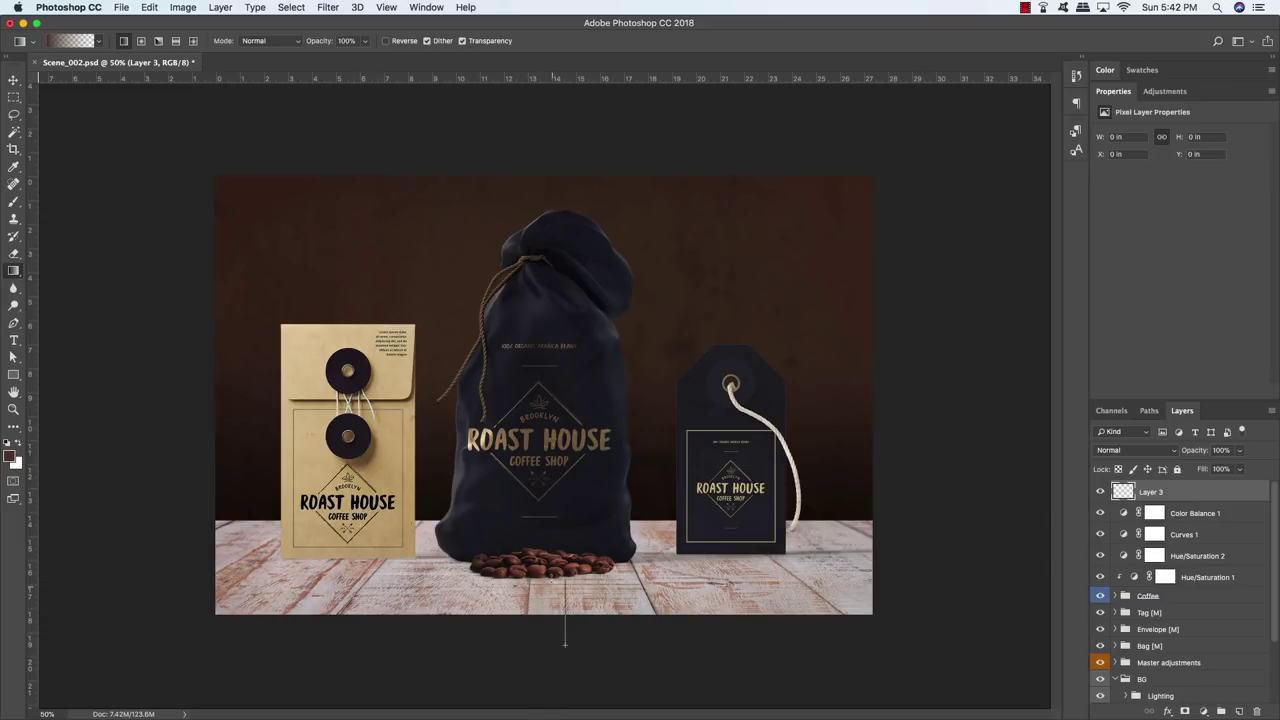
pyautogui.moveTo(565, 645); pyautogui.dragTo(565, 645)
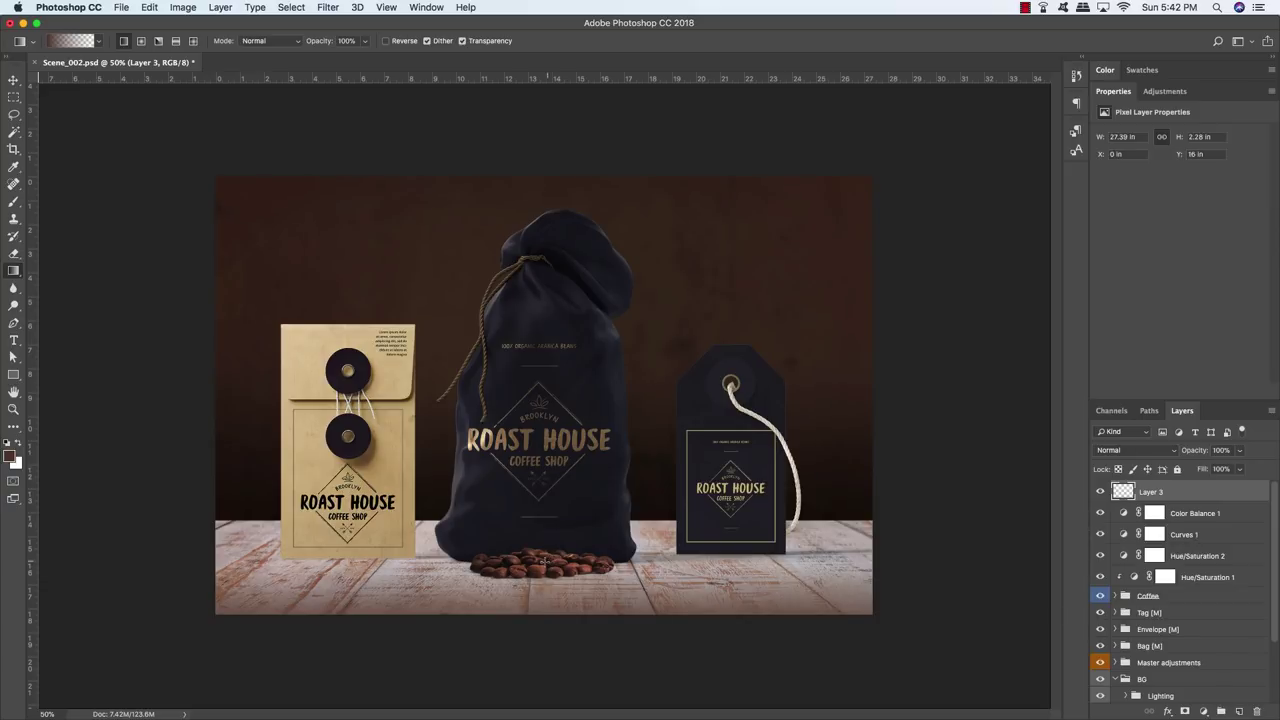
pyautogui.click(1132, 451)
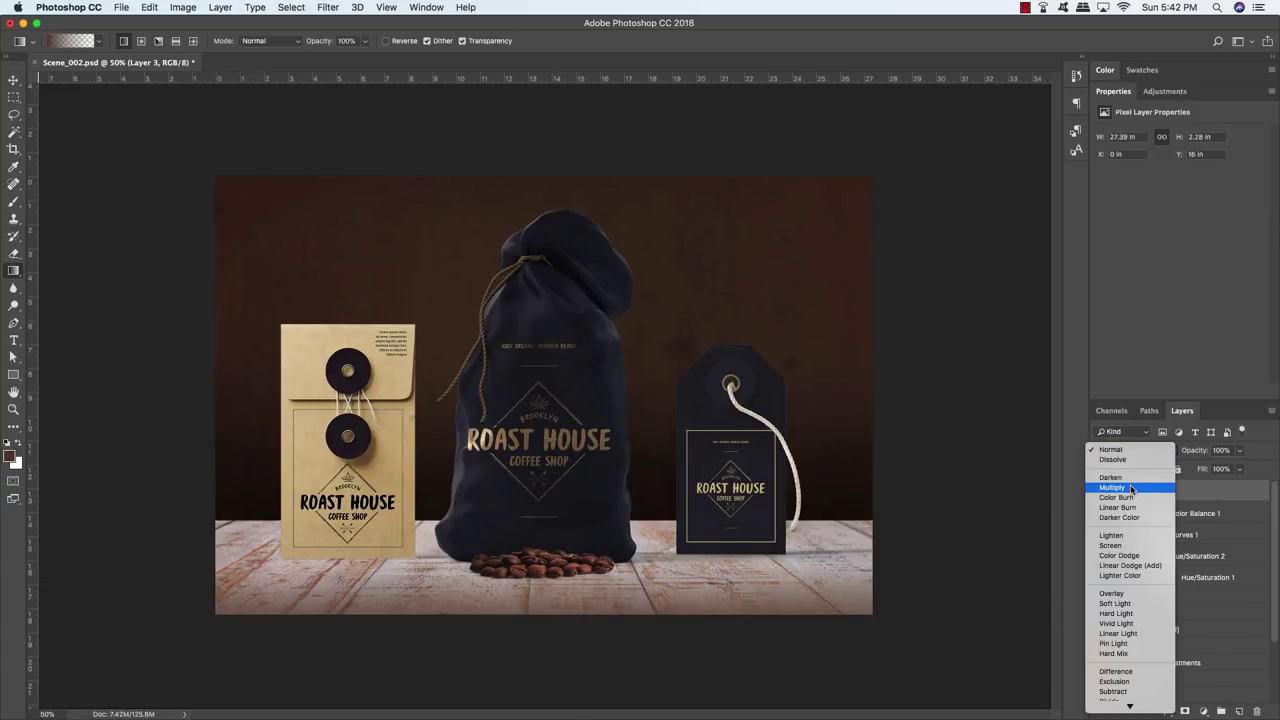
pyautogui.click(1128, 490)
# Step: Draw diagonal brown gradients inward from the table's lower left and lower right corners on the same layer
pyautogui.moveTo(200, 628)
pyautogui.mouseDown()
pyautogui.moveTo(250, 566)
pyautogui.moveTo(183, 645)
pyautogui.mouseUp()
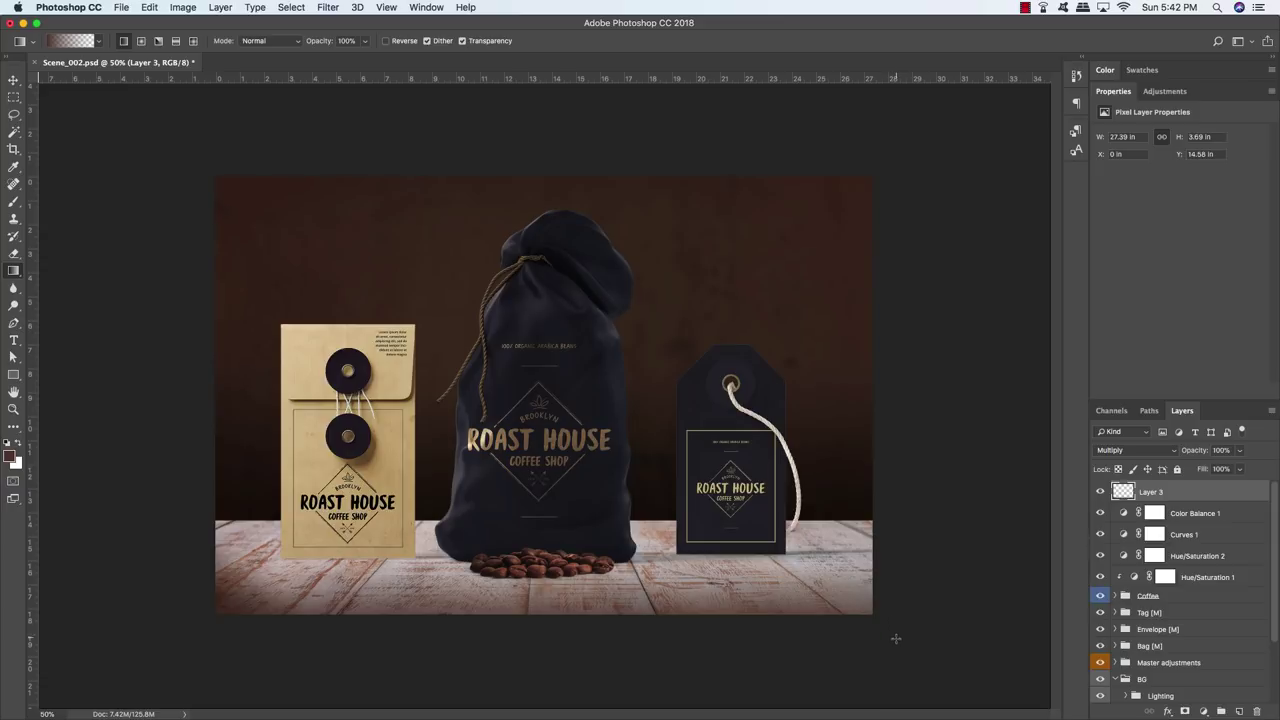
pyautogui.moveTo(858, 607); pyautogui.dragTo(813, 545)
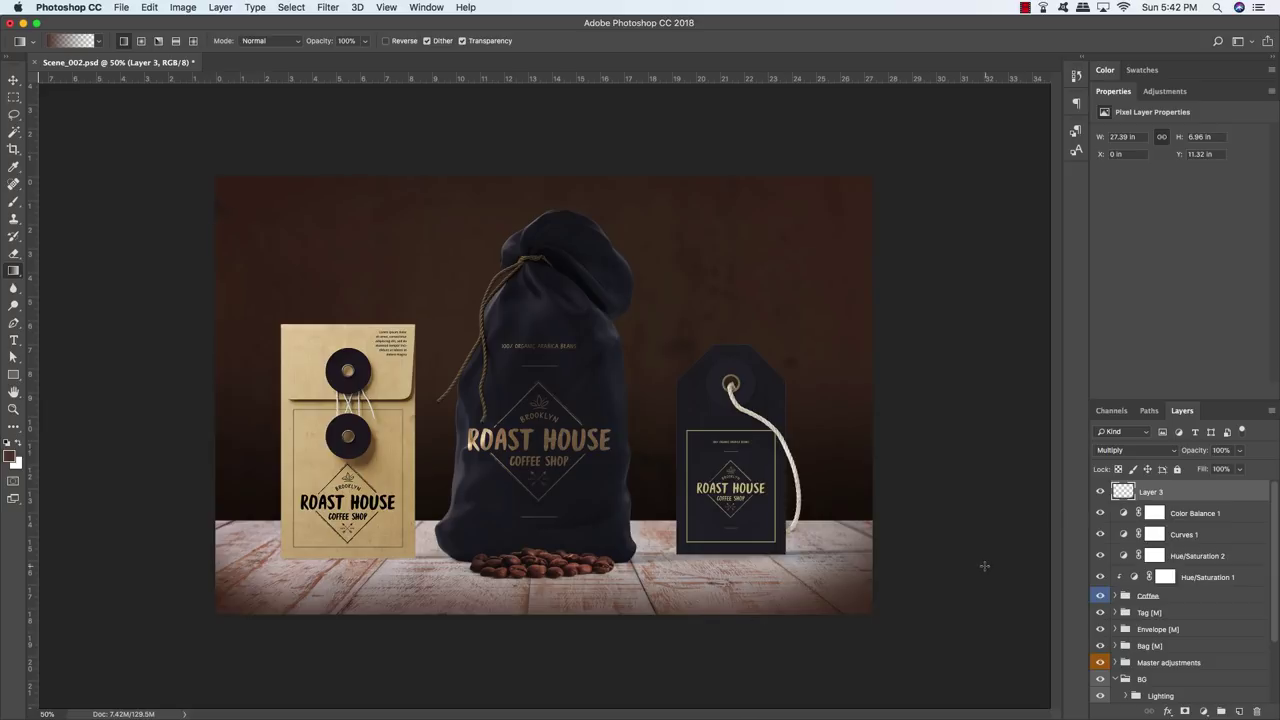
pyautogui.press('v')
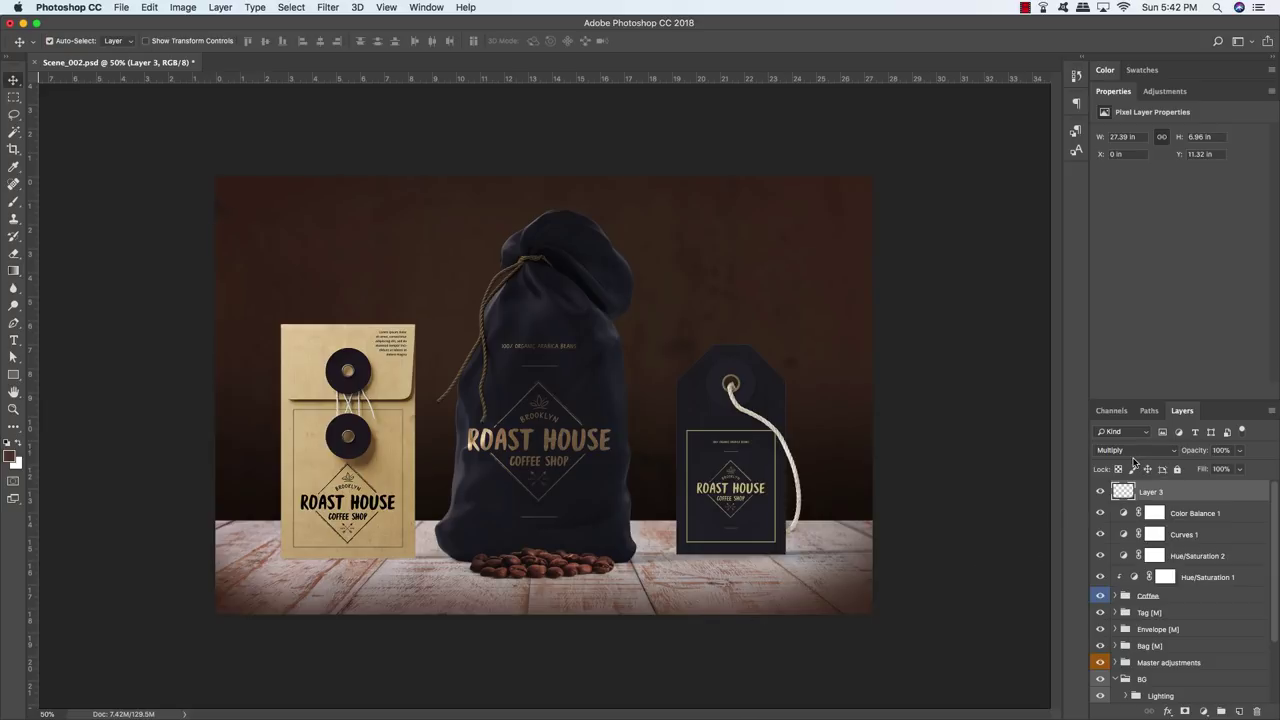
# Step: Merge the table gradient layer with a duplicate of itself and set the merged layer's blend mode to Multiply
pyautogui.press('super+j')
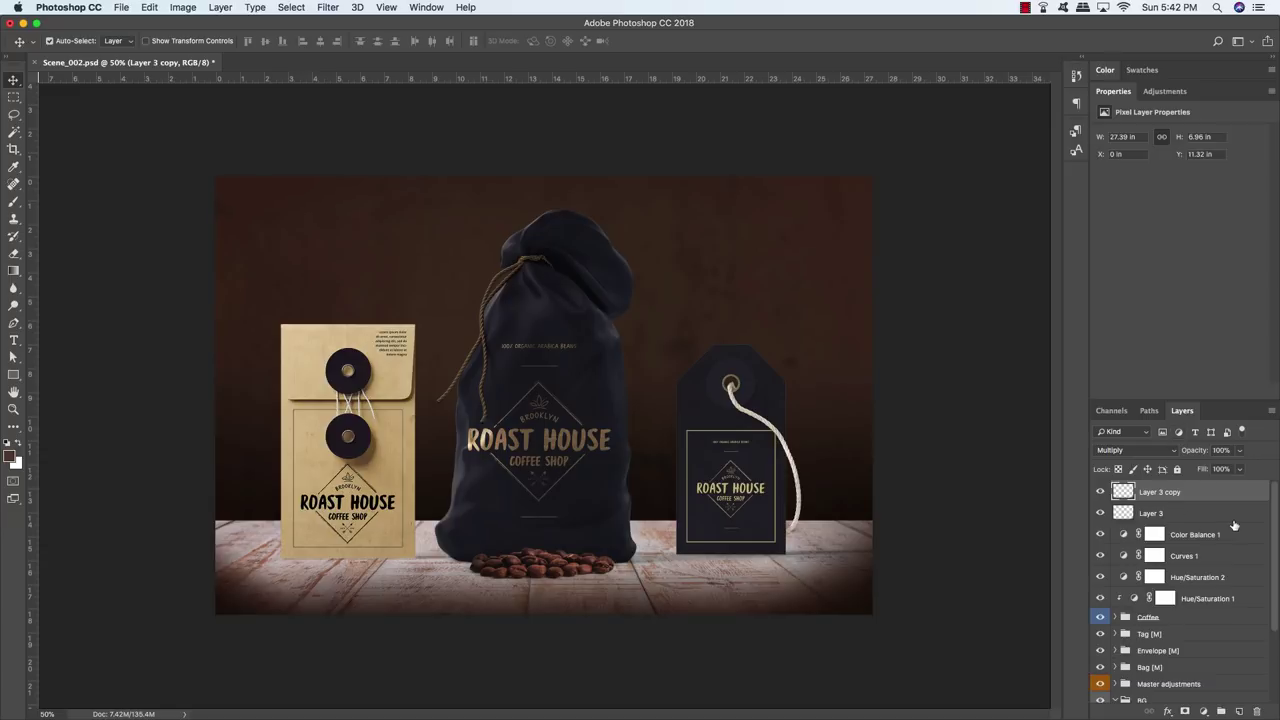
pyautogui.click(1185, 514)
pyautogui.click(1187, 495)
pyautogui.keyDown('shift'); pyautogui.click(1219, 514); pyautogui.keyUp('shift')
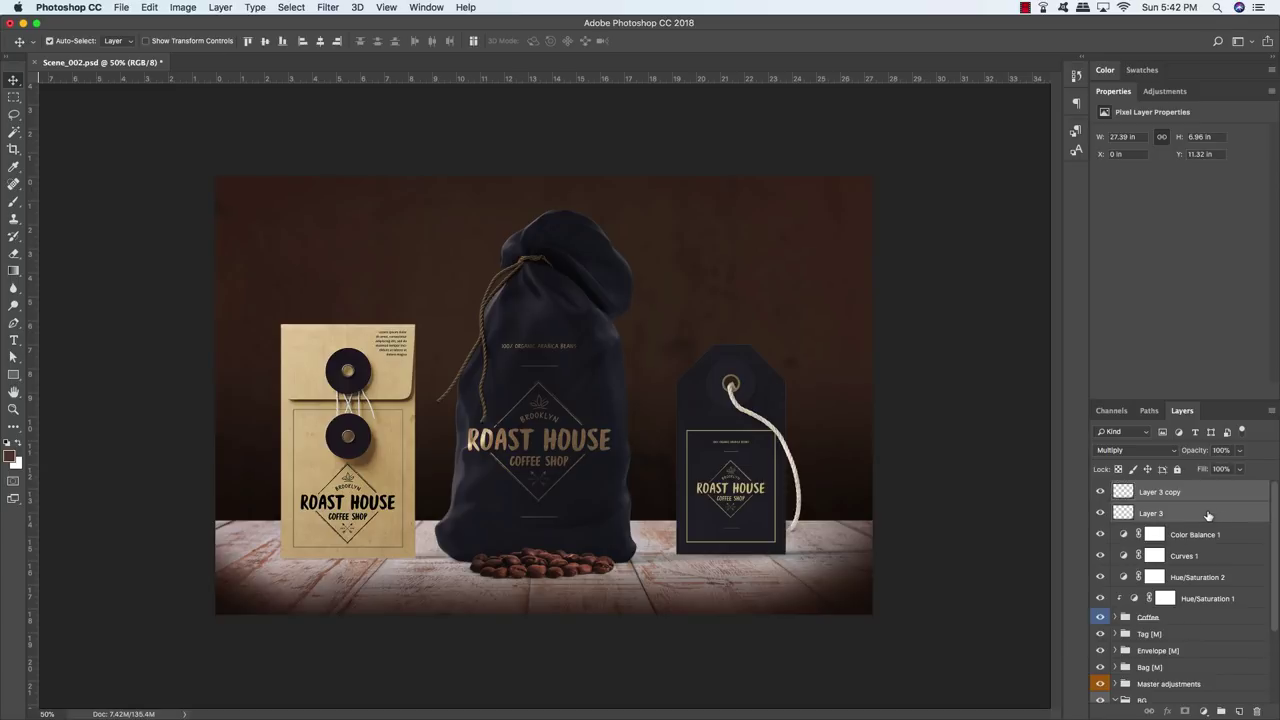
pyautogui.press('super')
pyautogui.press('super+e')
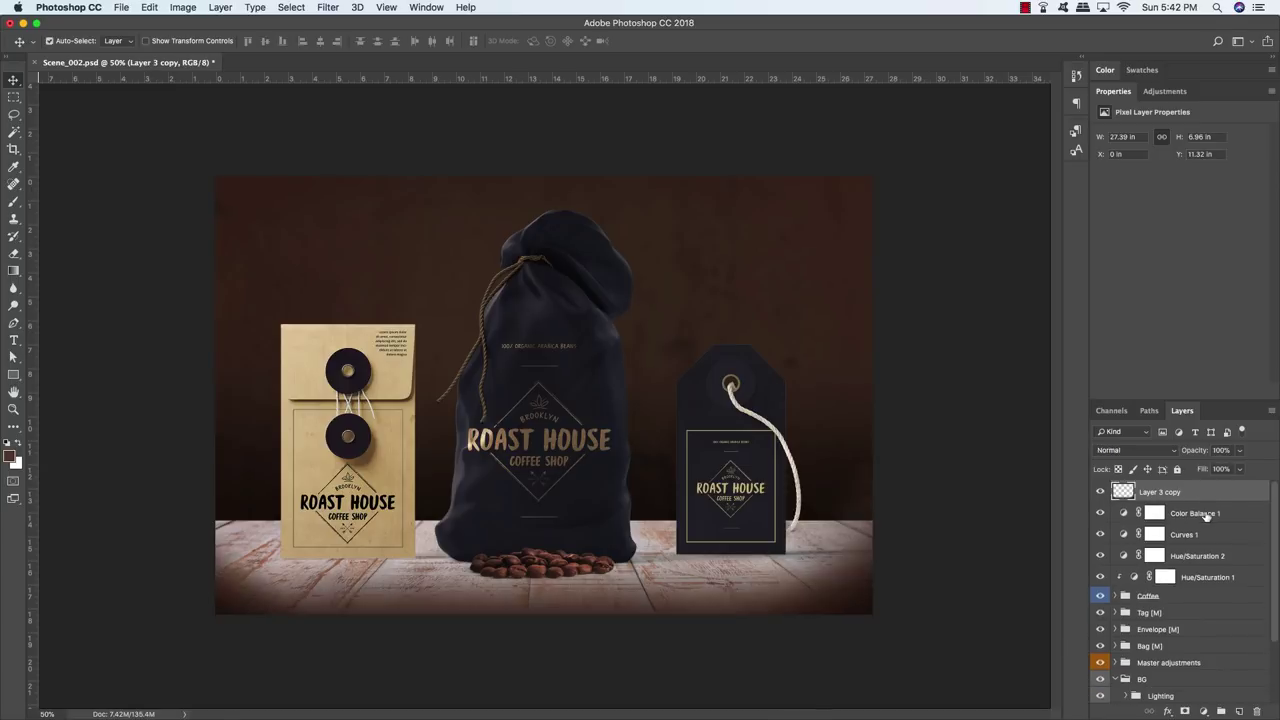
pyautogui.click(1129, 455)
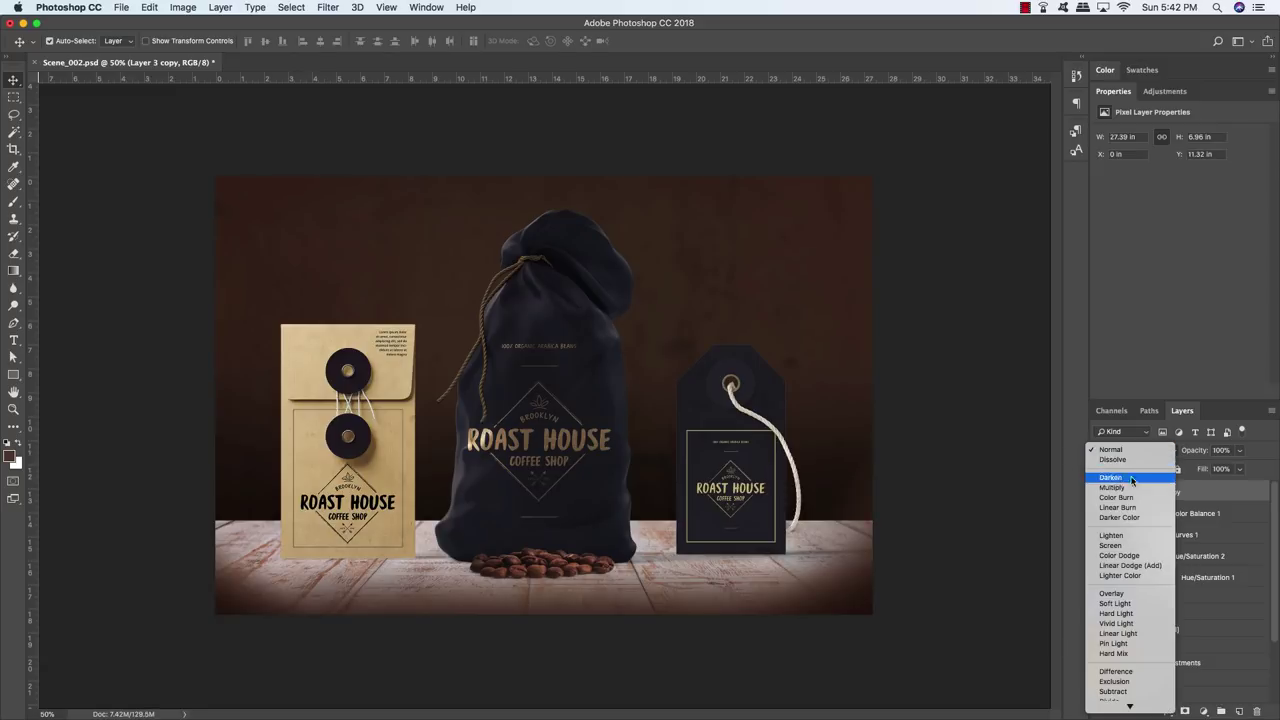
pyautogui.click(1103, 488)
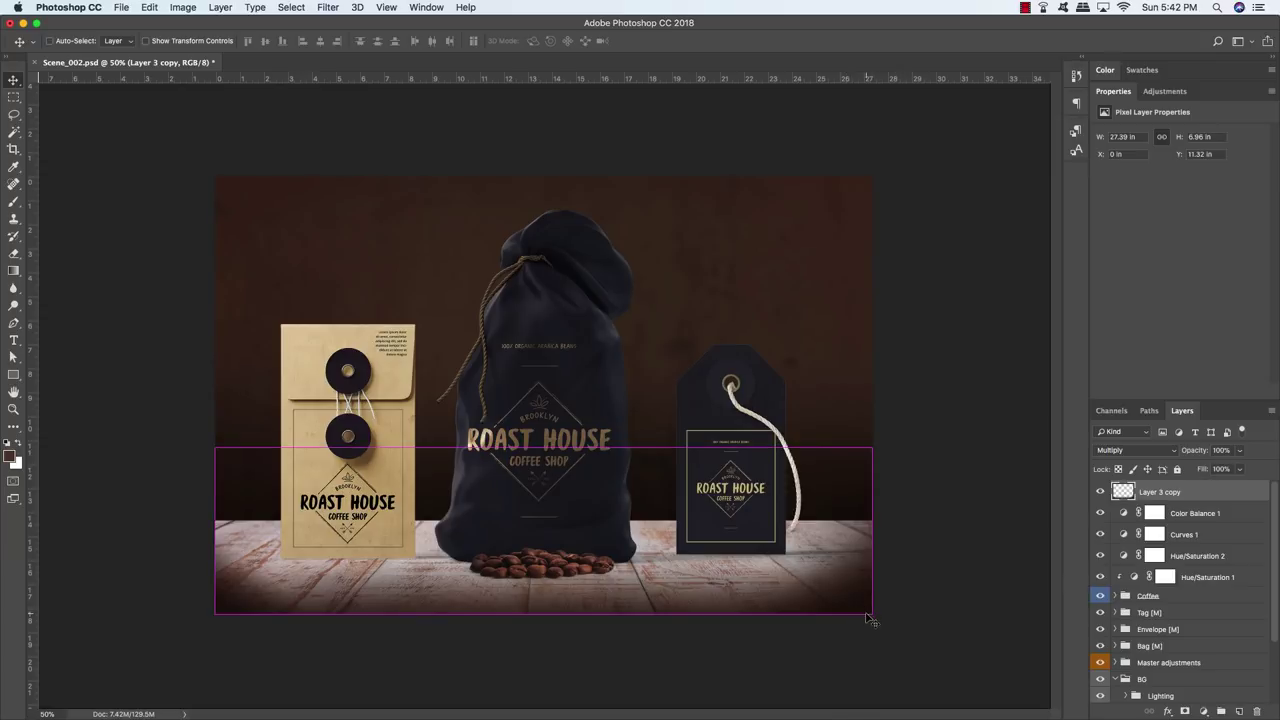
# Step: Transform the merged gradient layer to about 31.1 in wide and 6.5 in high, extending past the scene's sides with its top edge lowered
pyautogui.press('super+t')
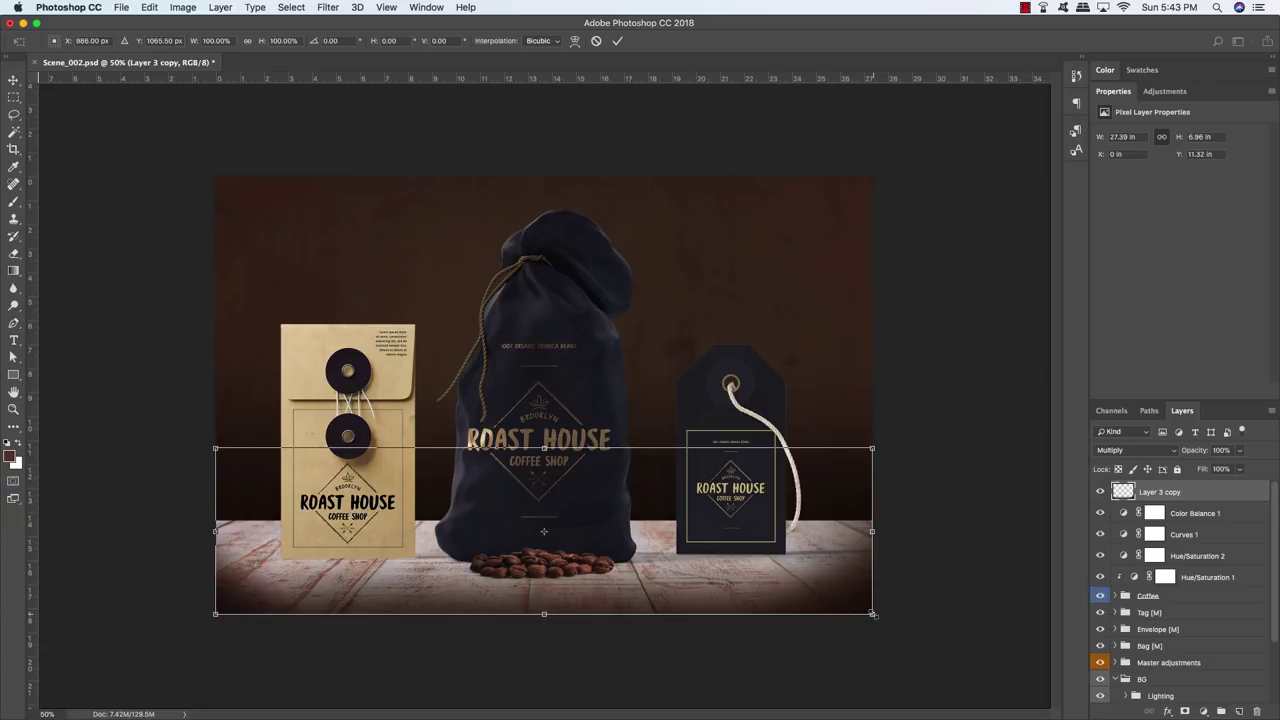
pyautogui.moveTo(875, 616); pyautogui.dragTo(900, 592)
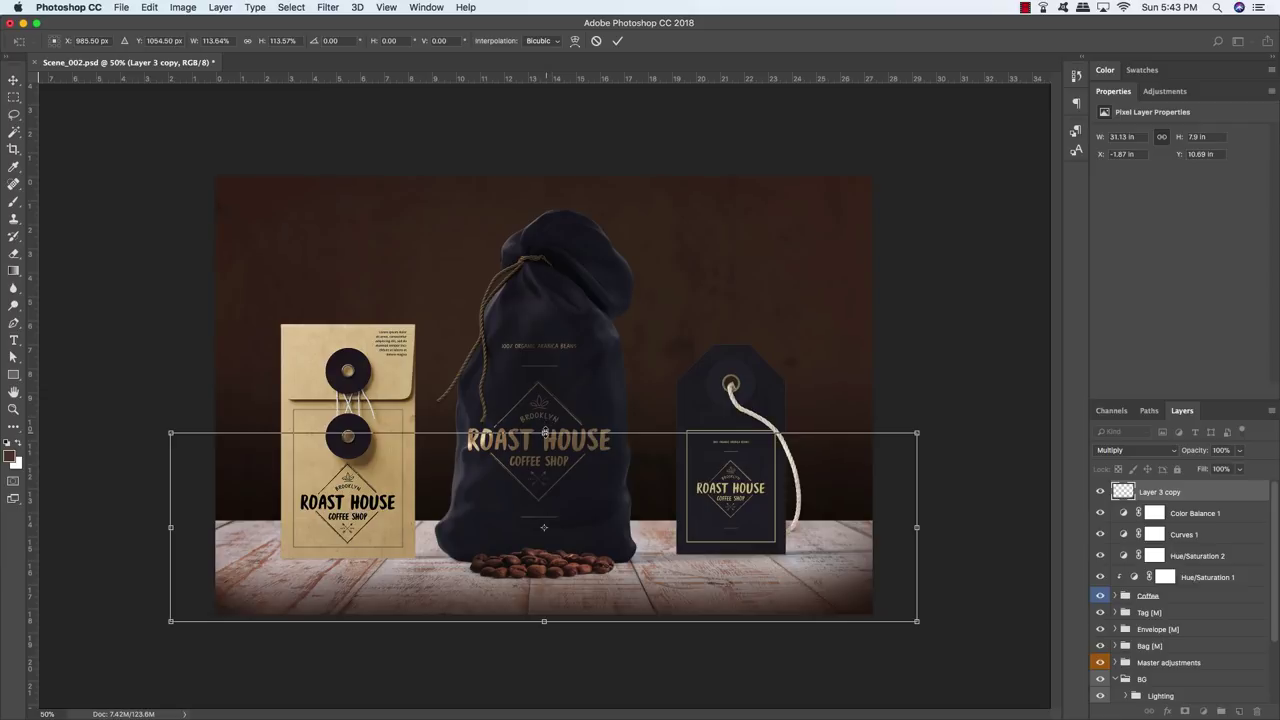
pyautogui.moveTo(544, 433); pyautogui.dragTo(544, 466)
pyautogui.press('Return')
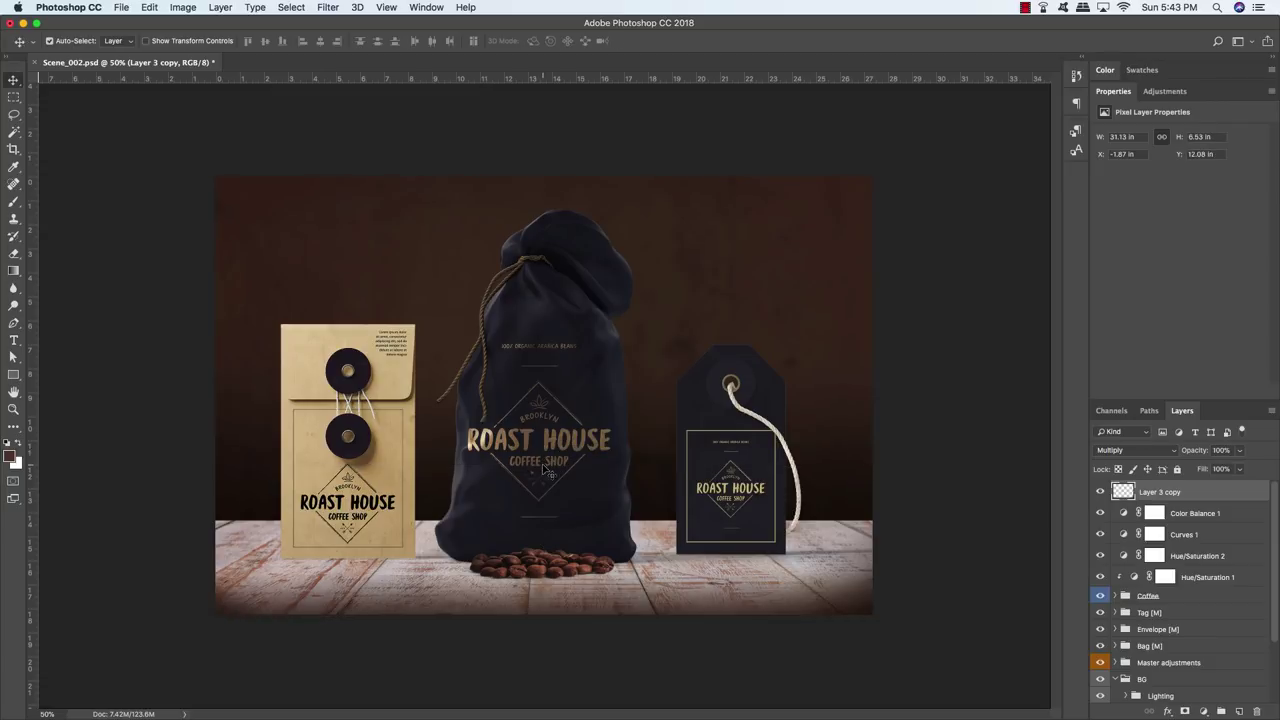